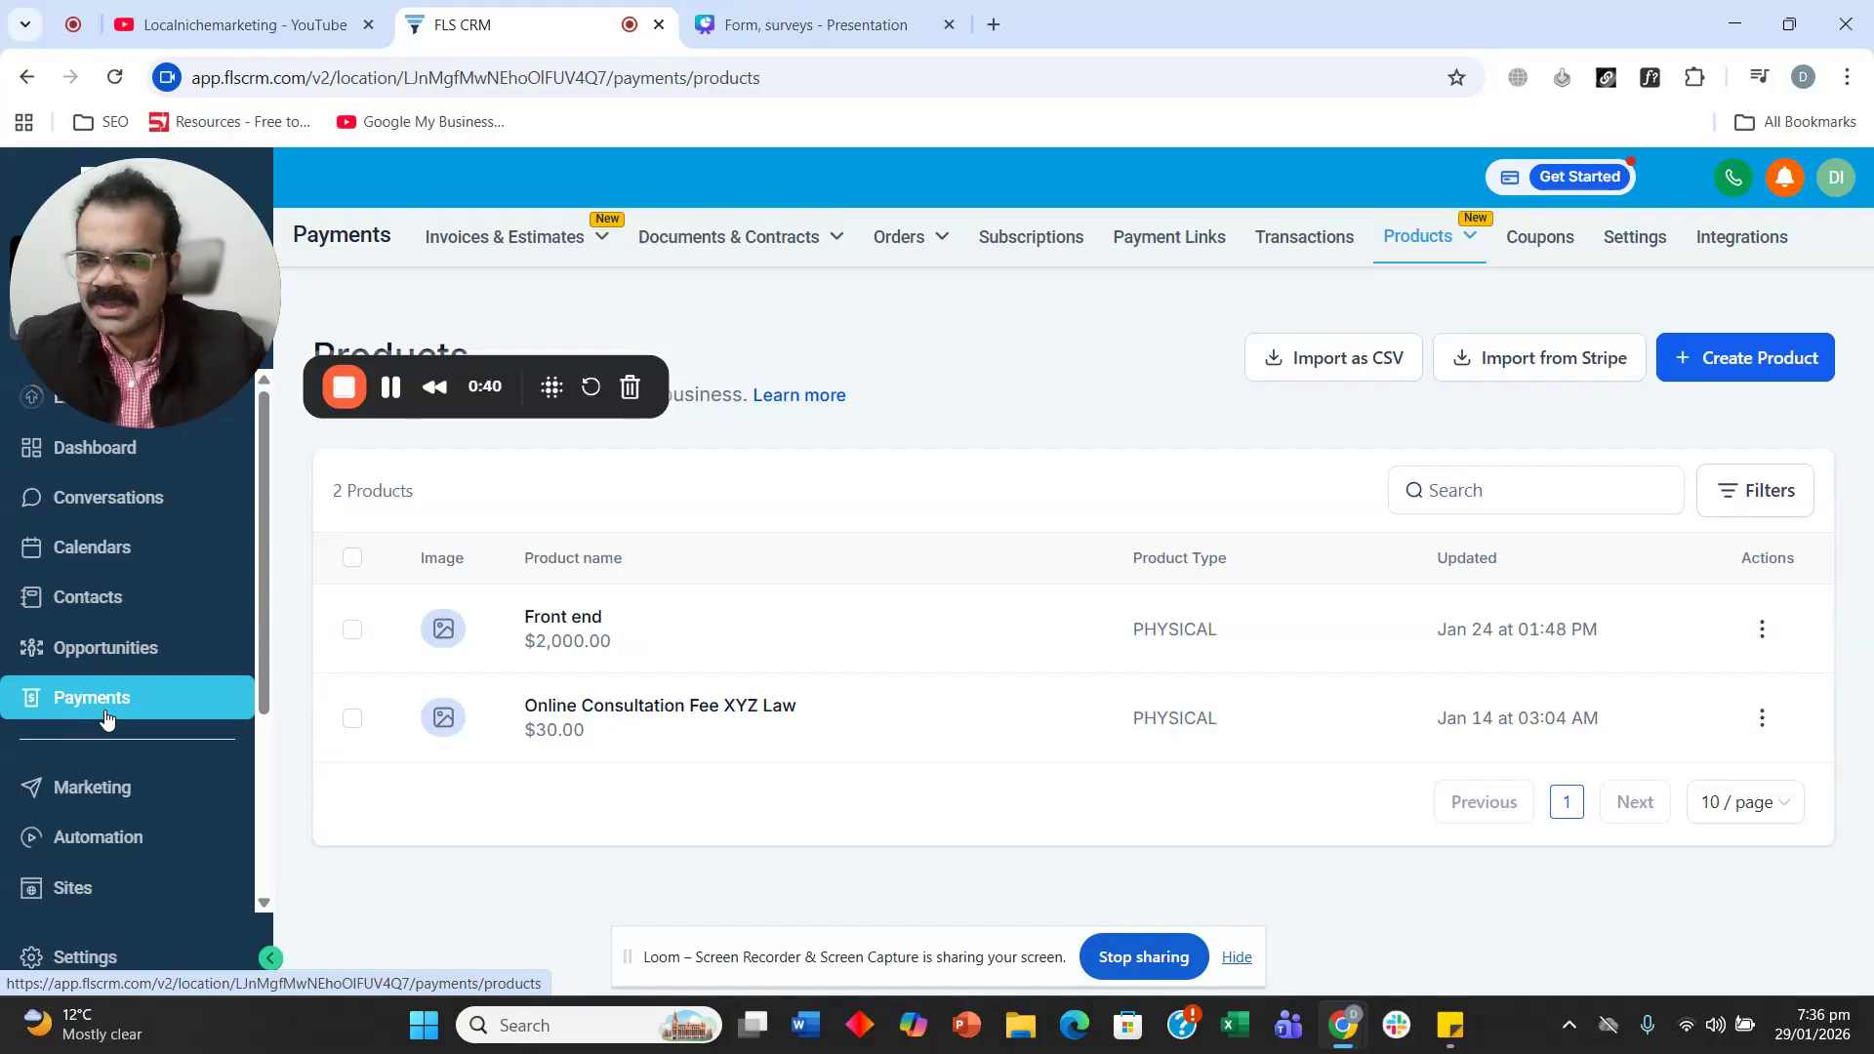
# Start a new product in the payments area and title it "Marketing - Ads management".
pyautogui.click(1457, 249)
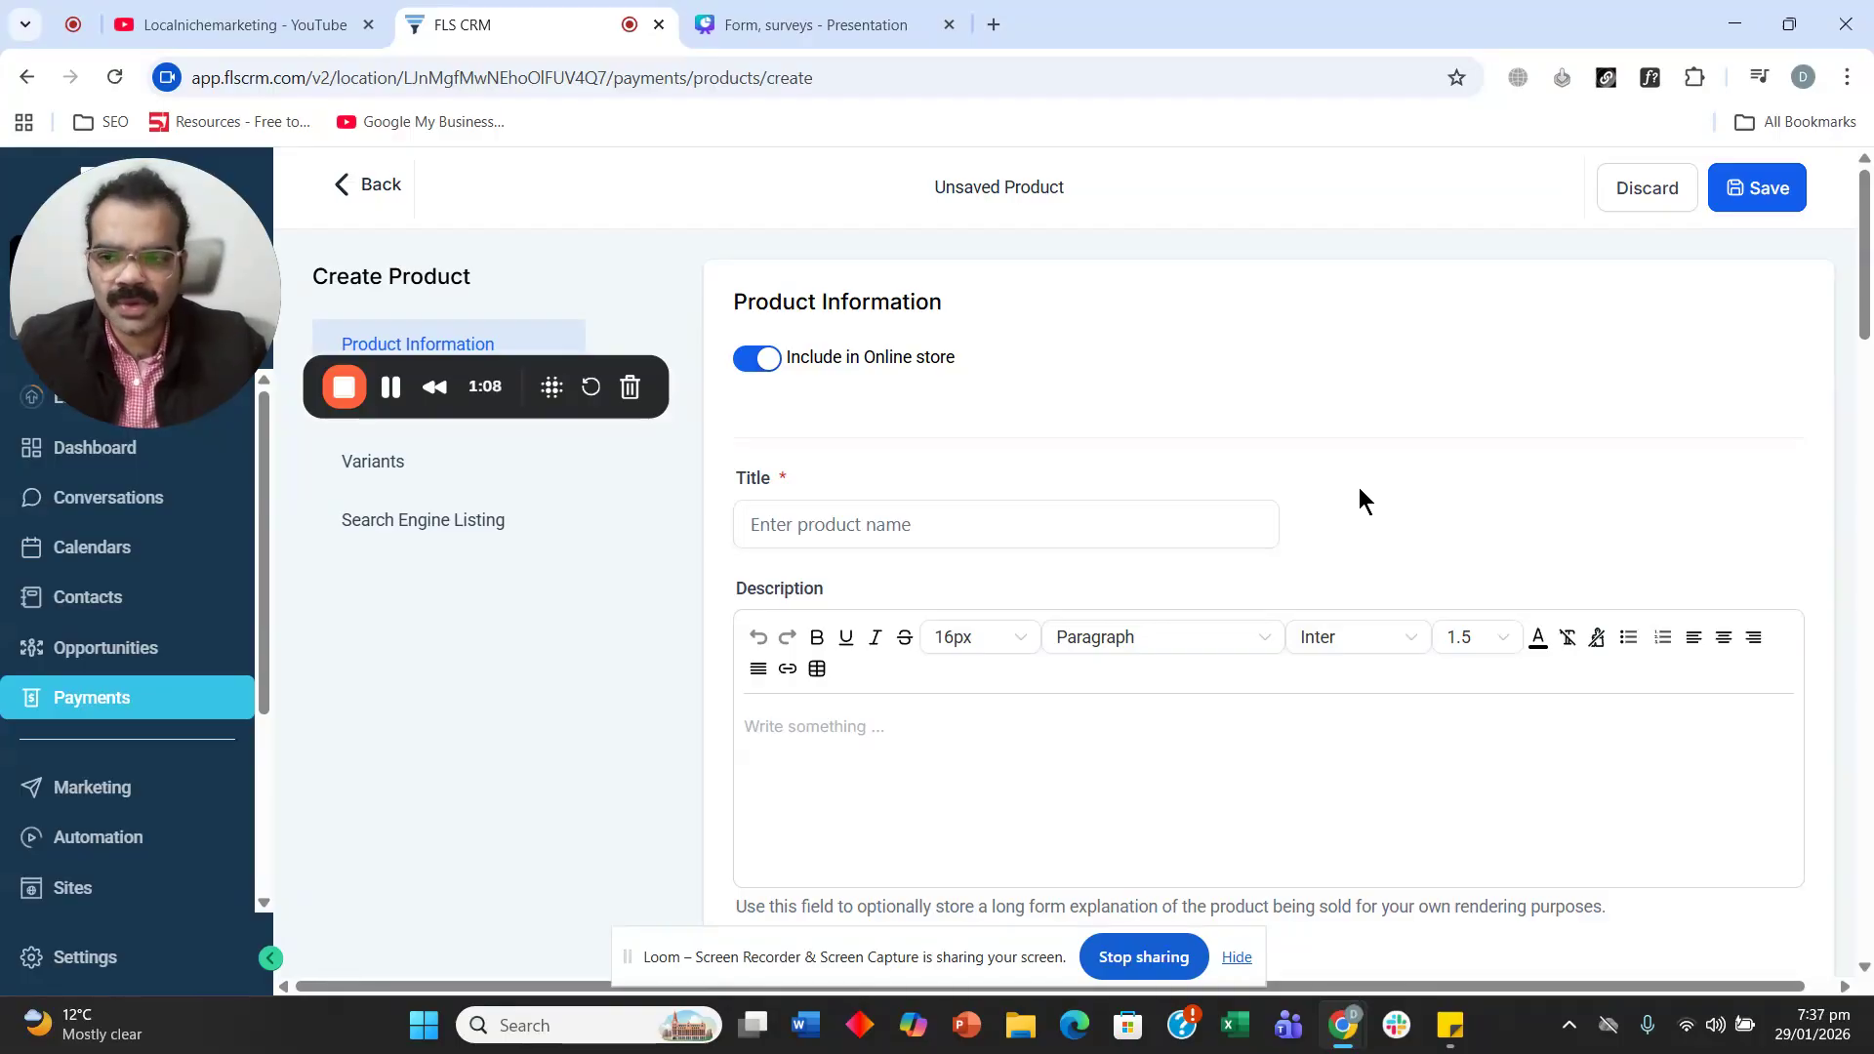
pyautogui.click(902, 518)
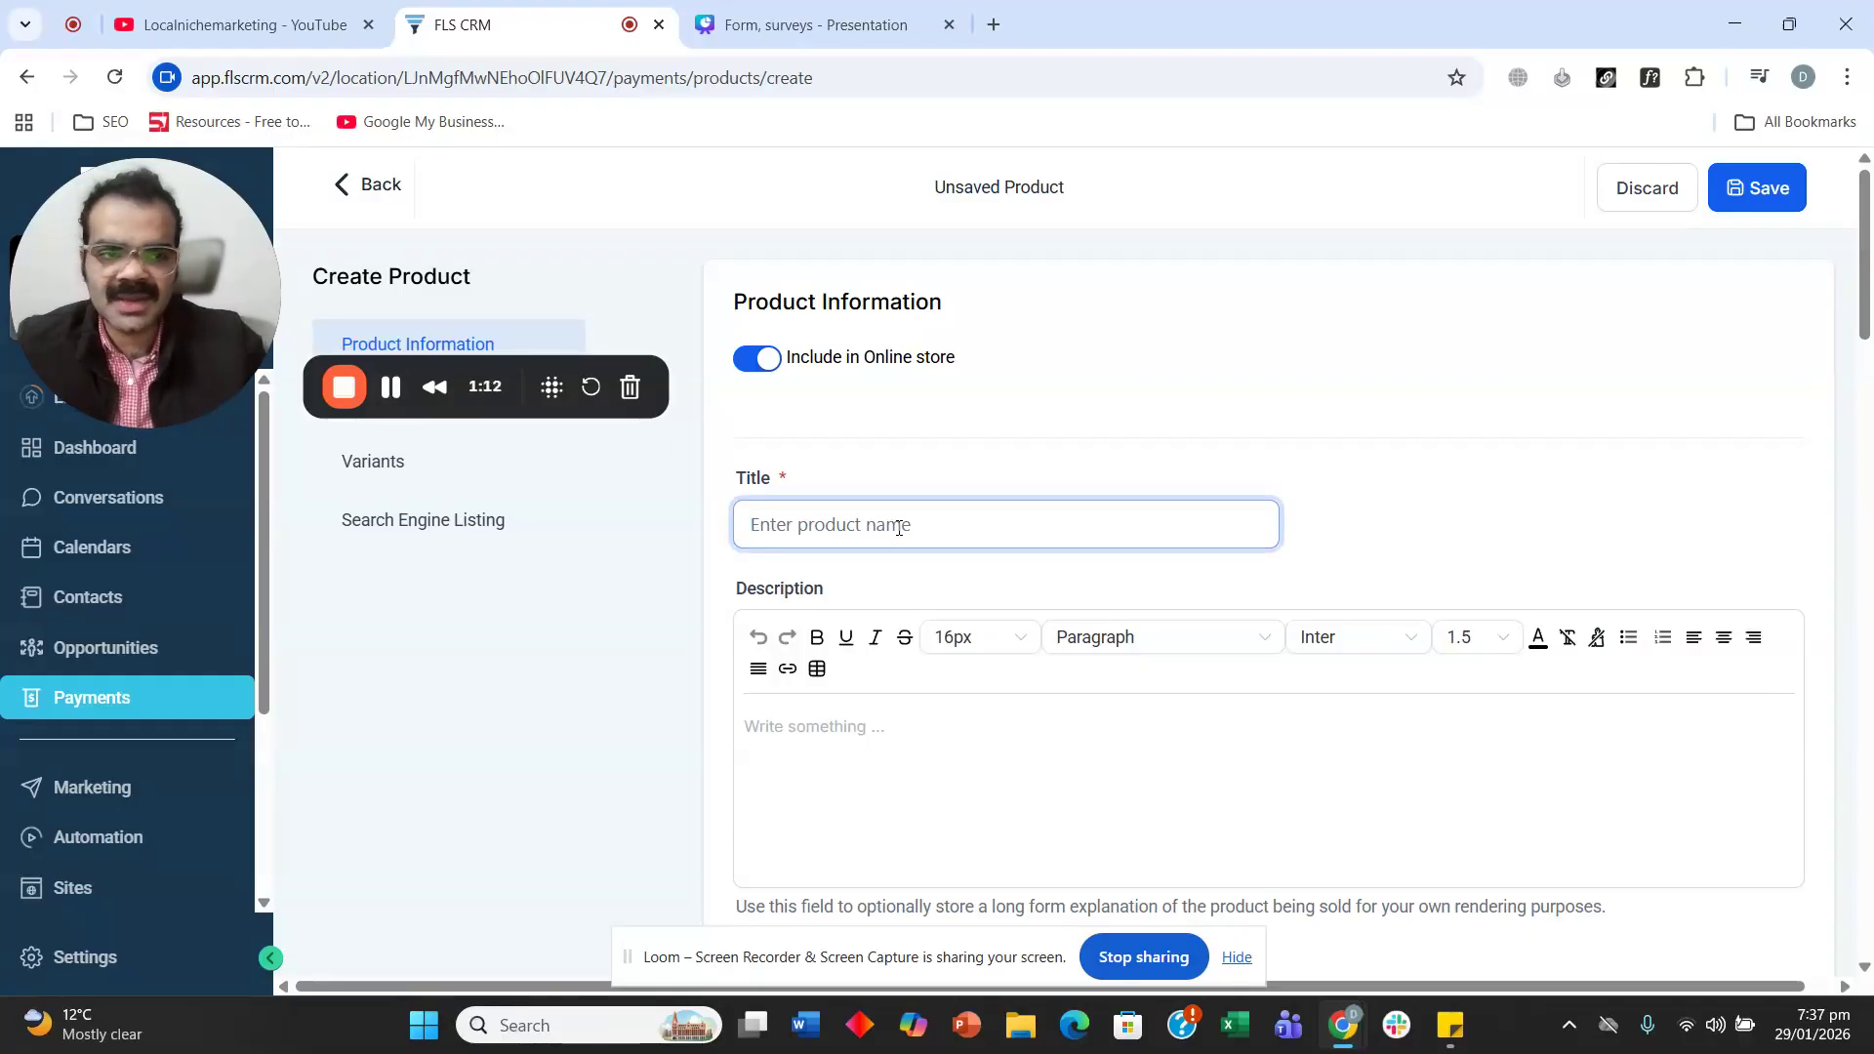
pyautogui.scroll(-2, 895, 485)
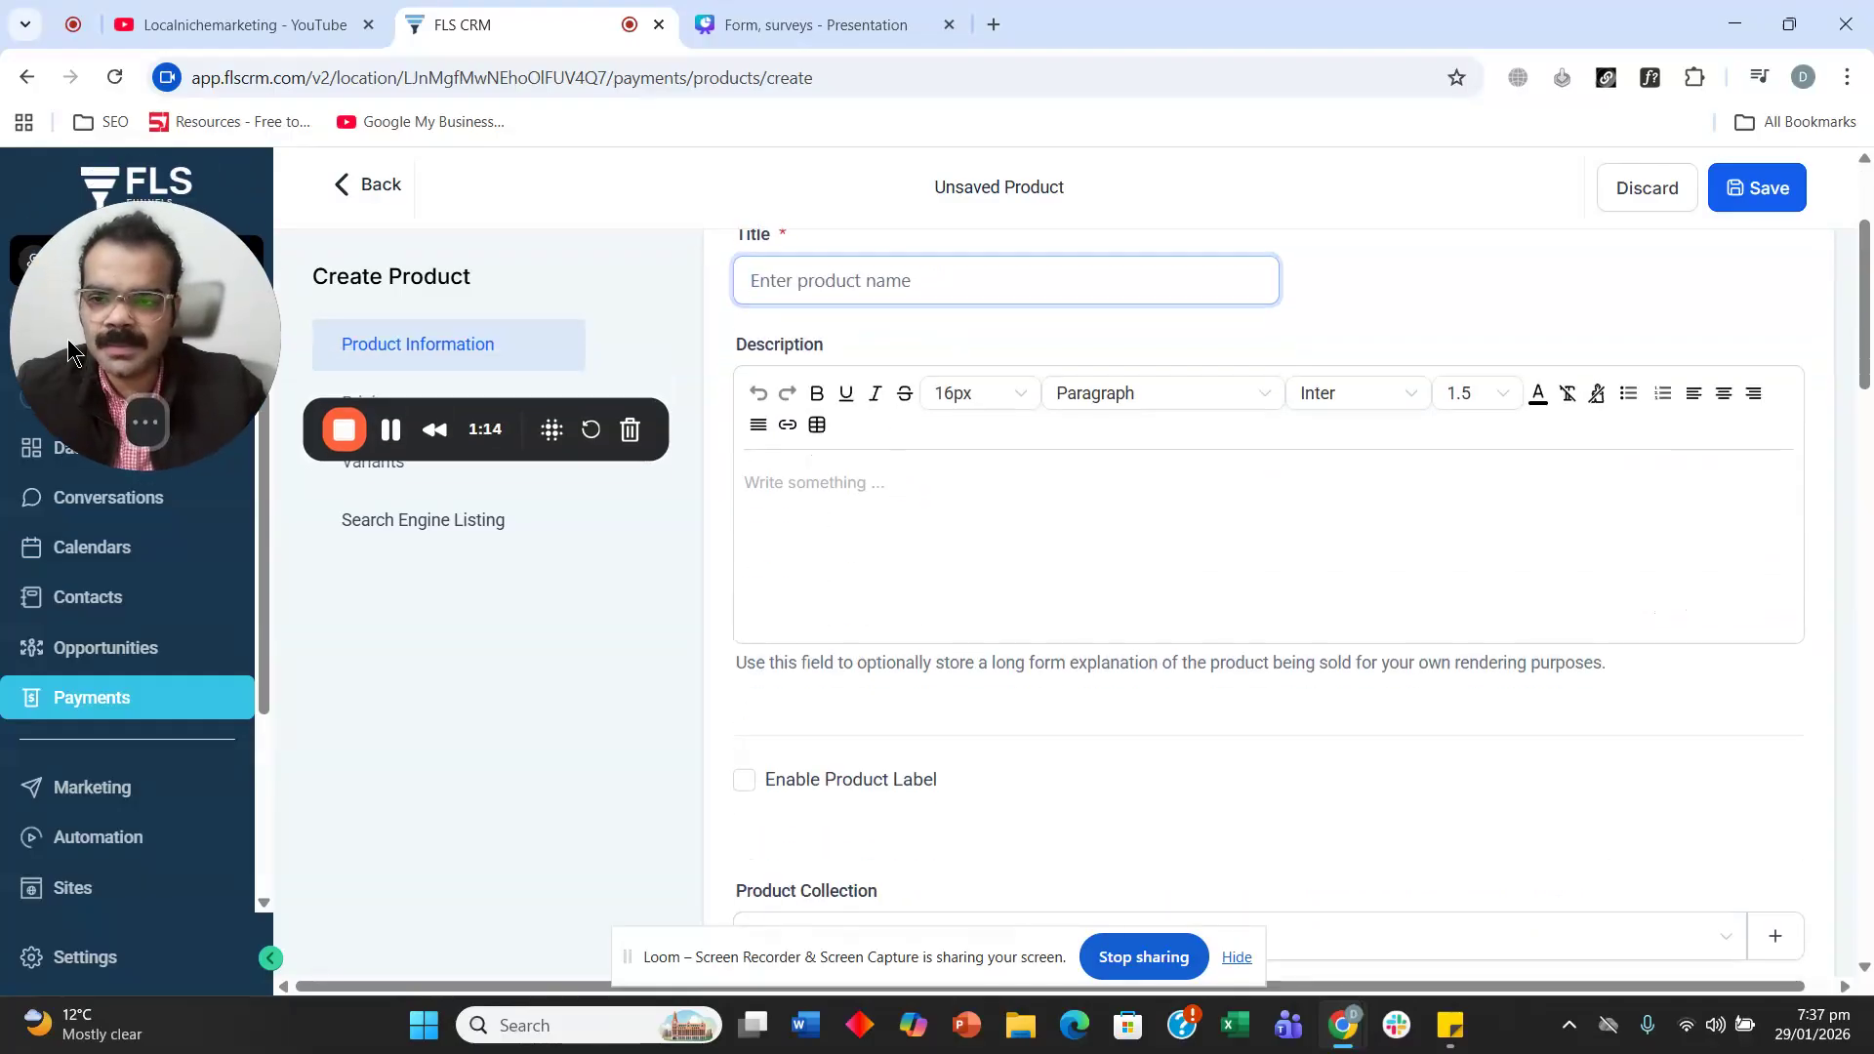
pyautogui.click(1016, 502)
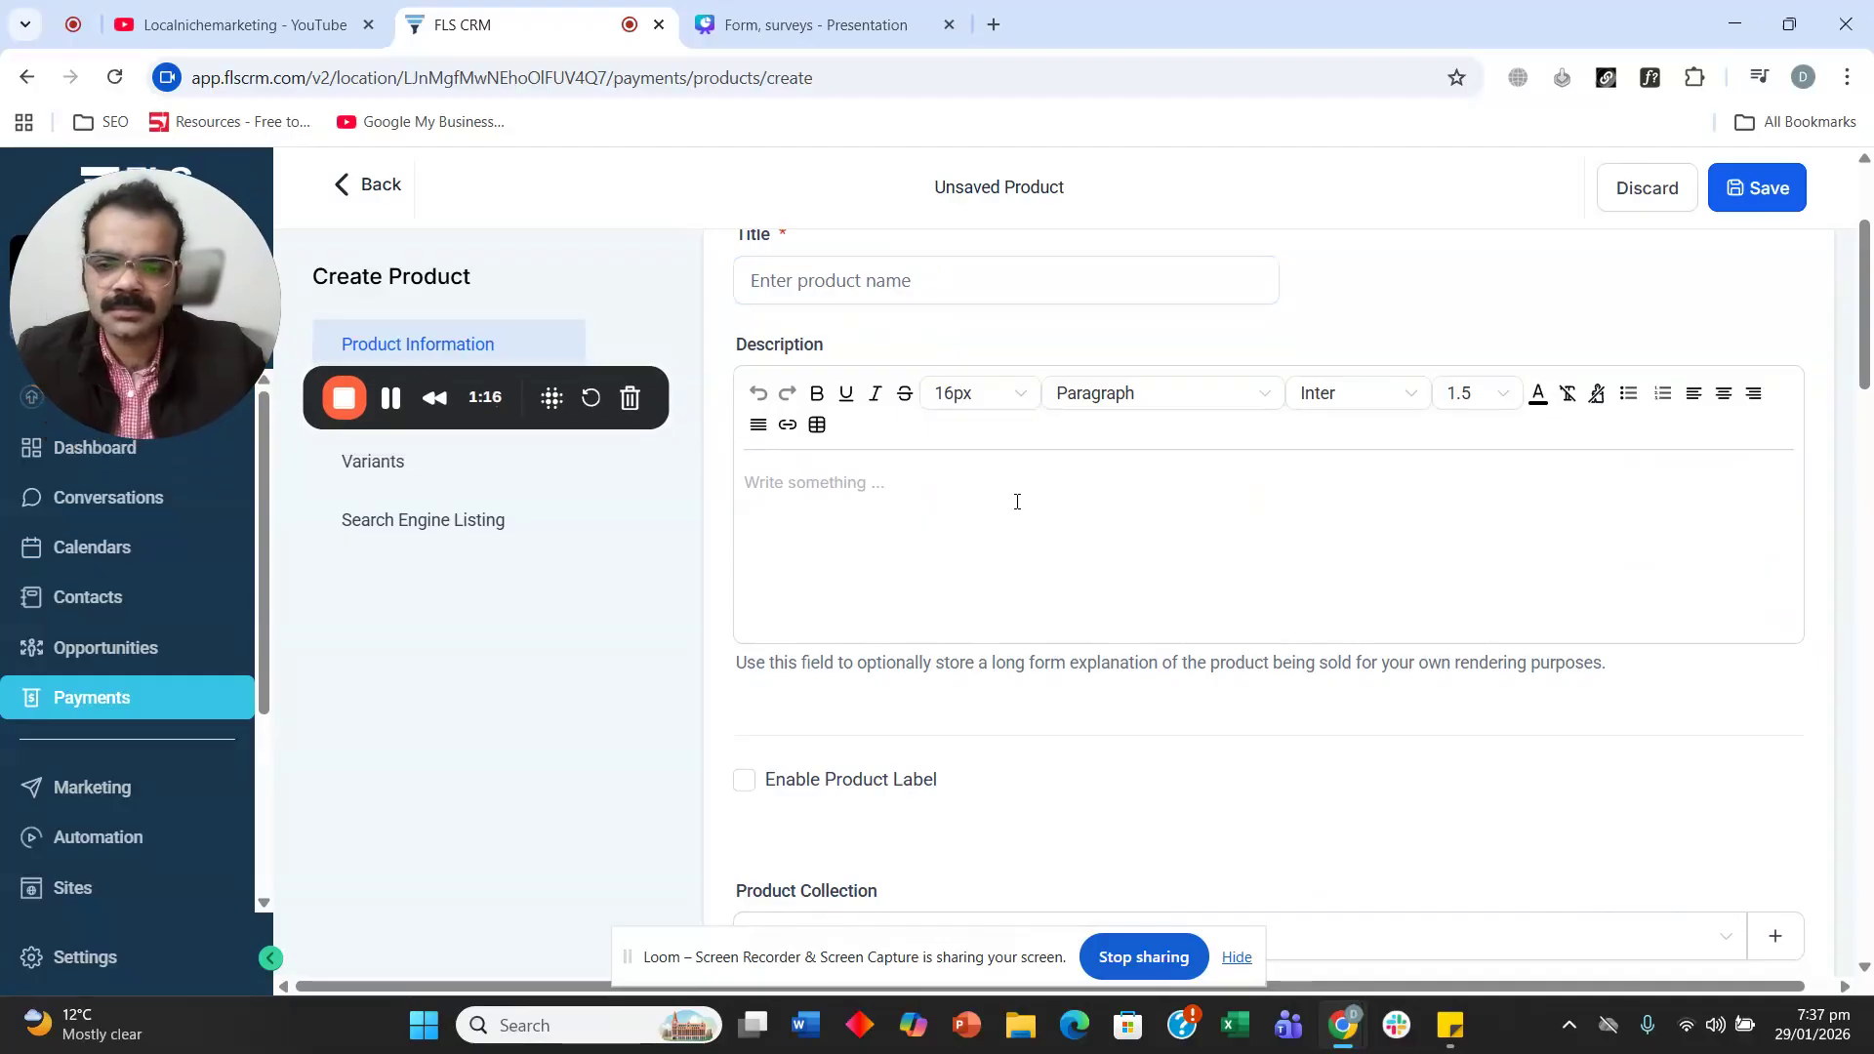
pyautogui.click(942, 293)
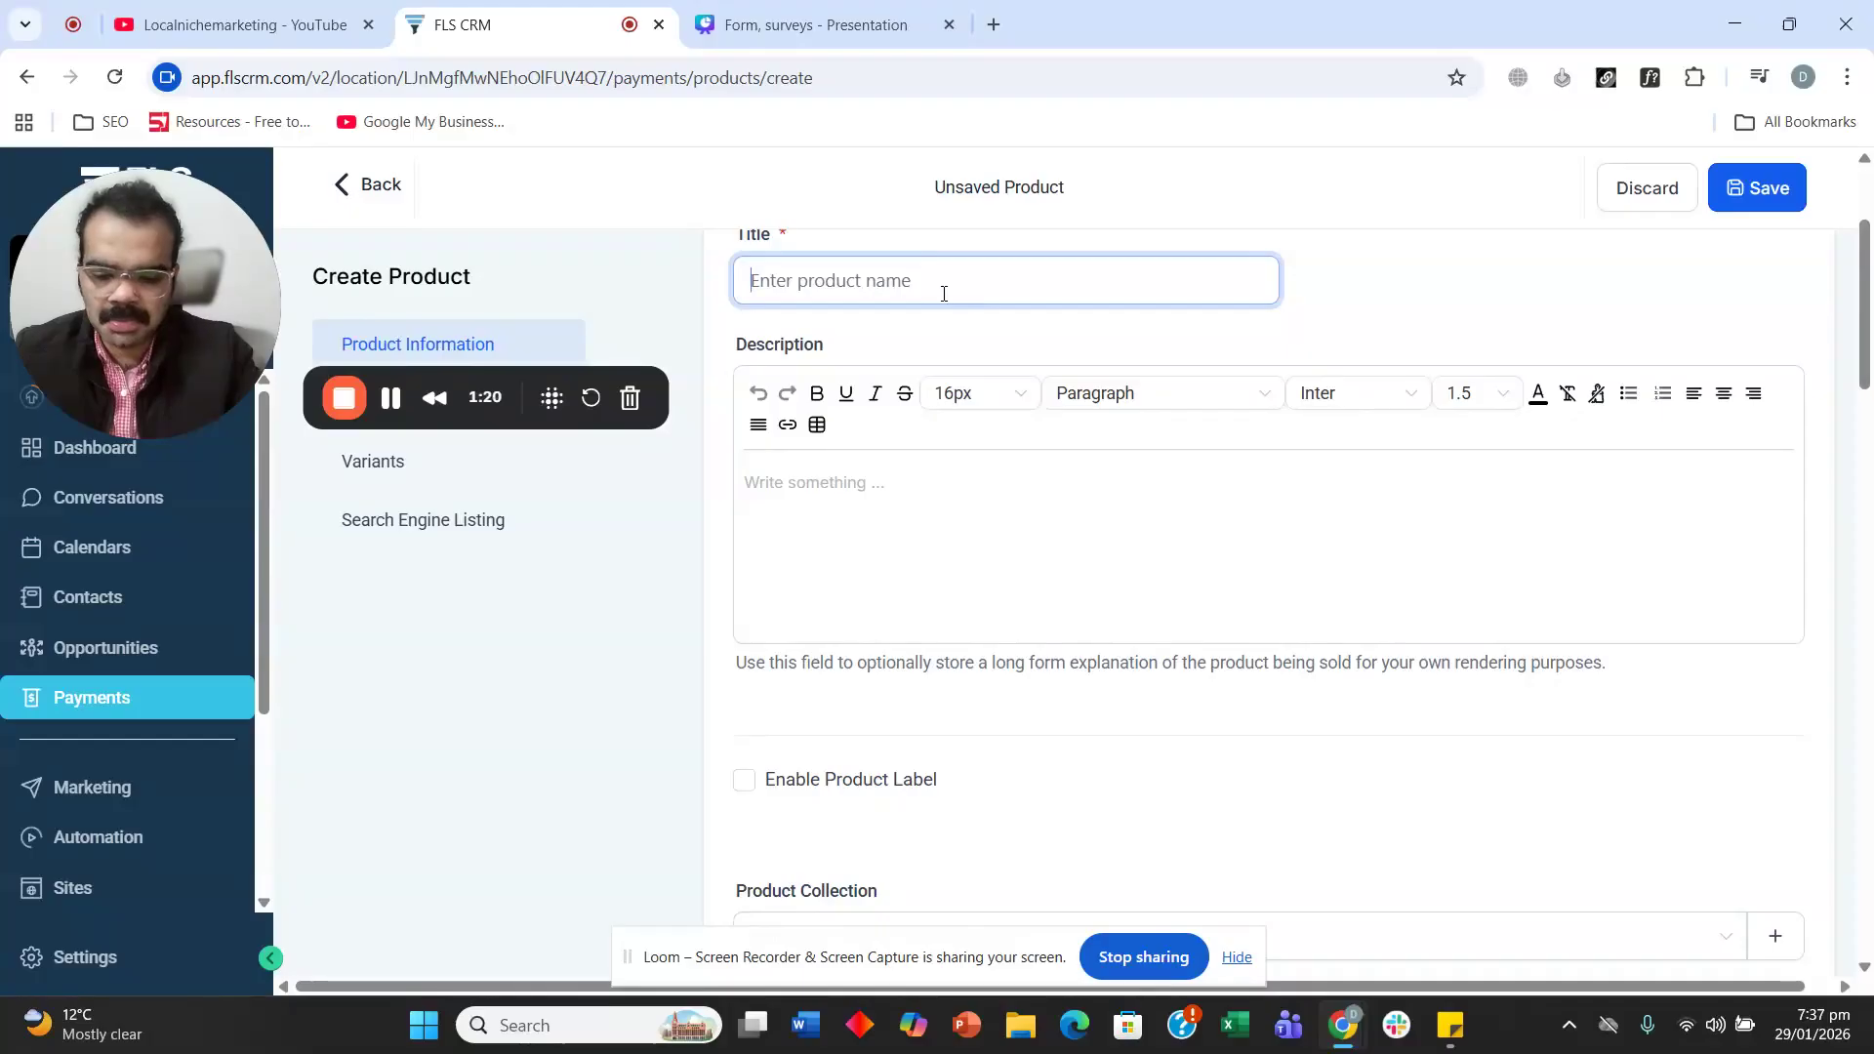
pyautogui.write('Marketing - Ads management')
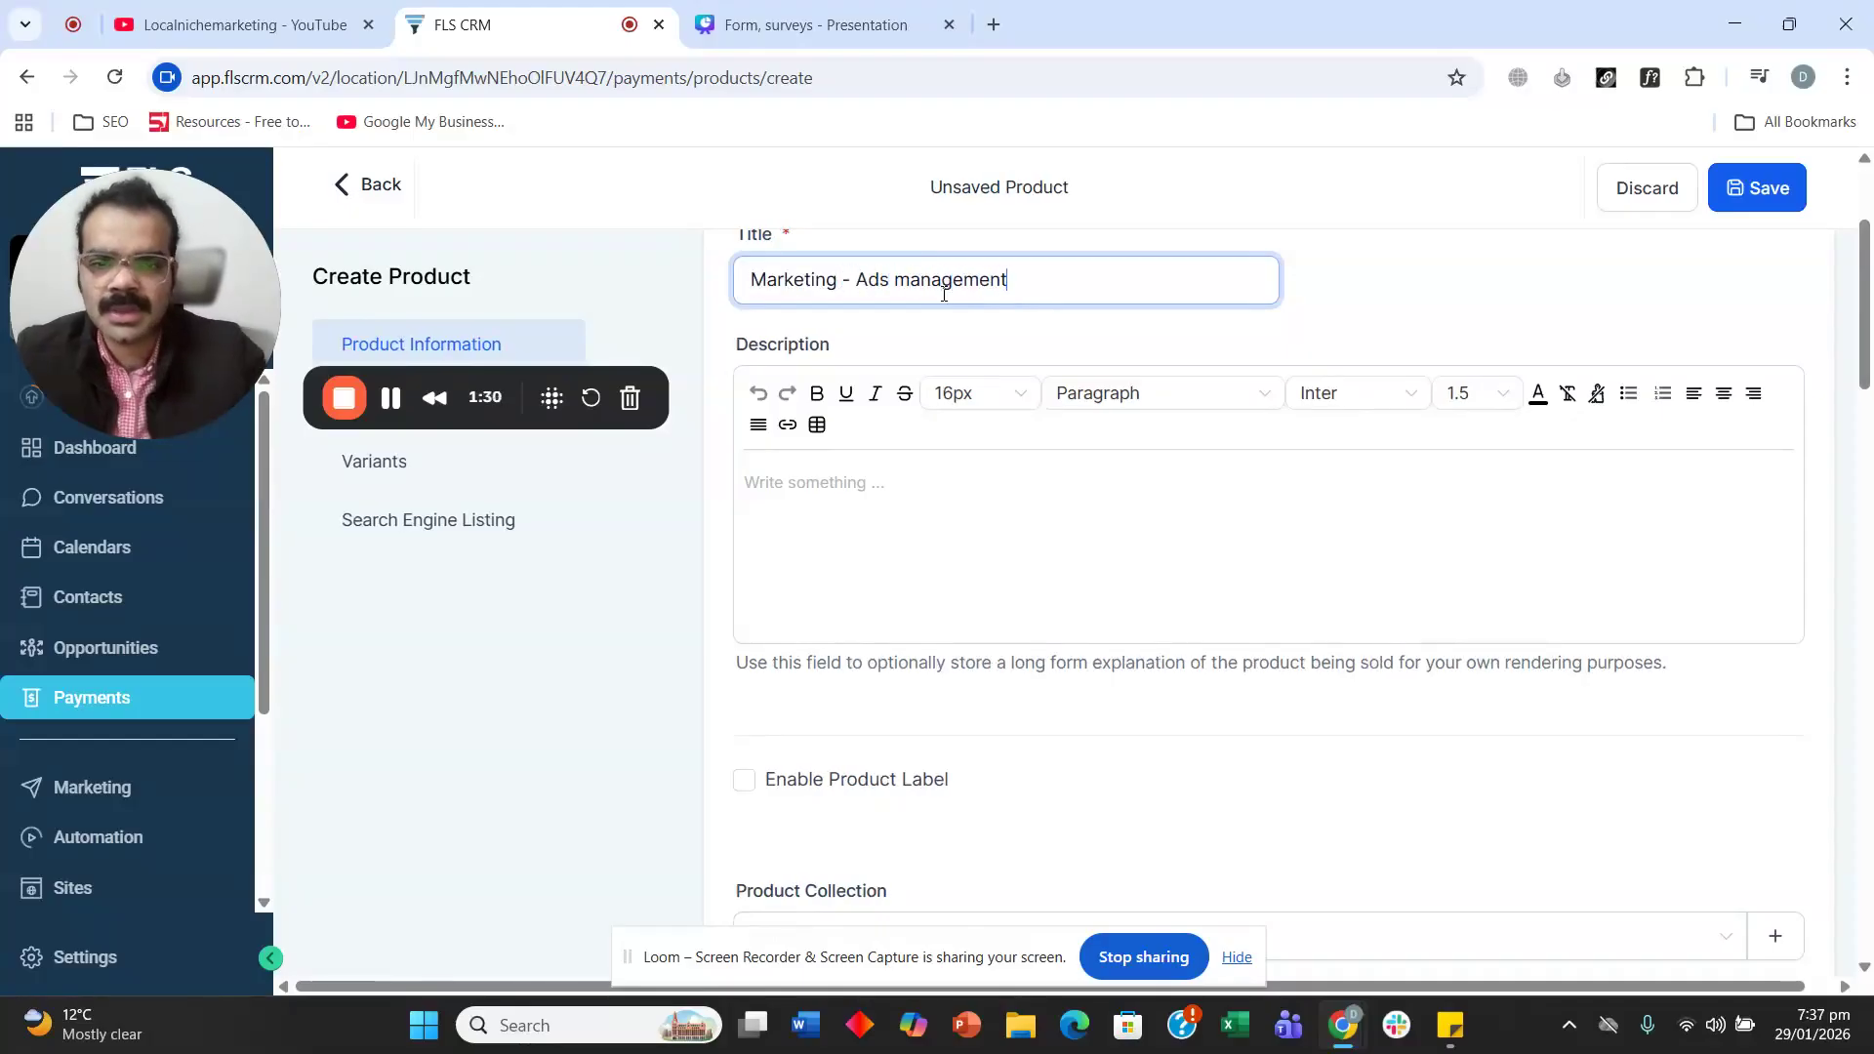
# Set the product's price type to Recurring.
pyautogui.scroll(-5, 941, 293)
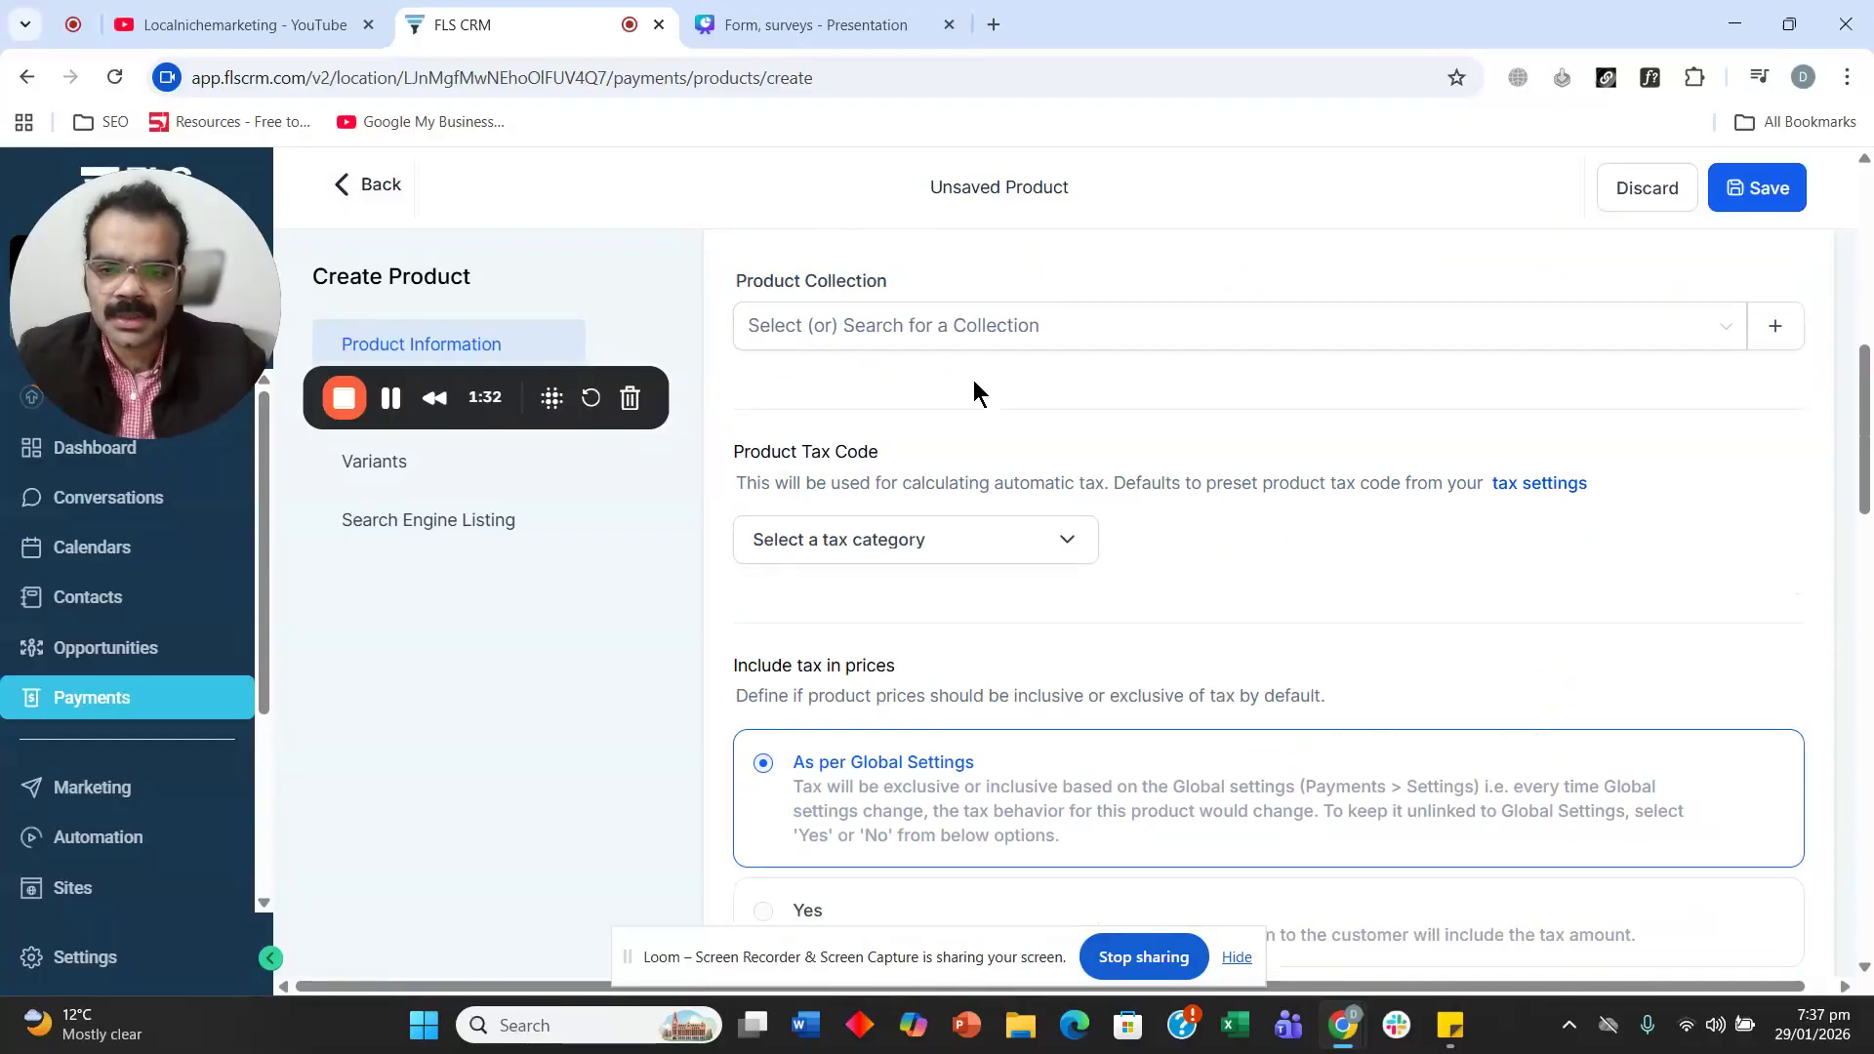
pyautogui.scroll(-2, 973, 395)
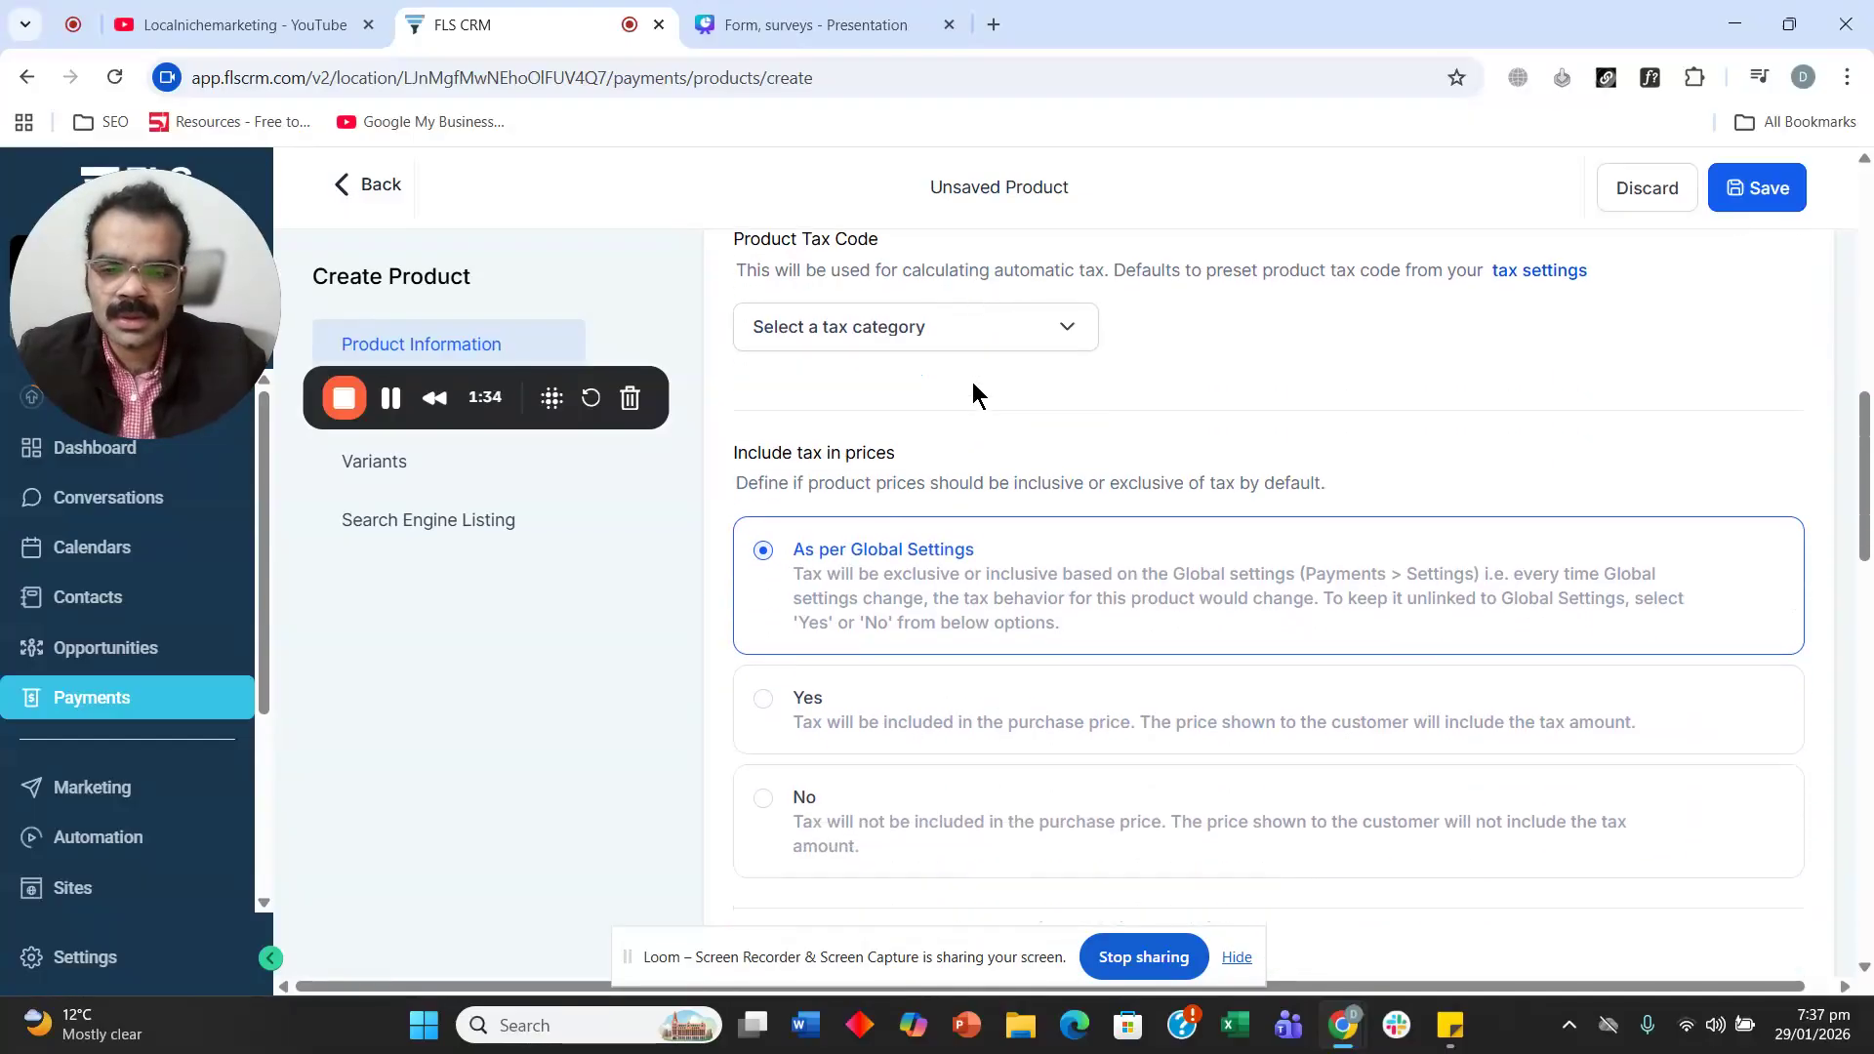
pyautogui.scroll(-6, 972, 383)
pyautogui.scroll(-6, 986, 390)
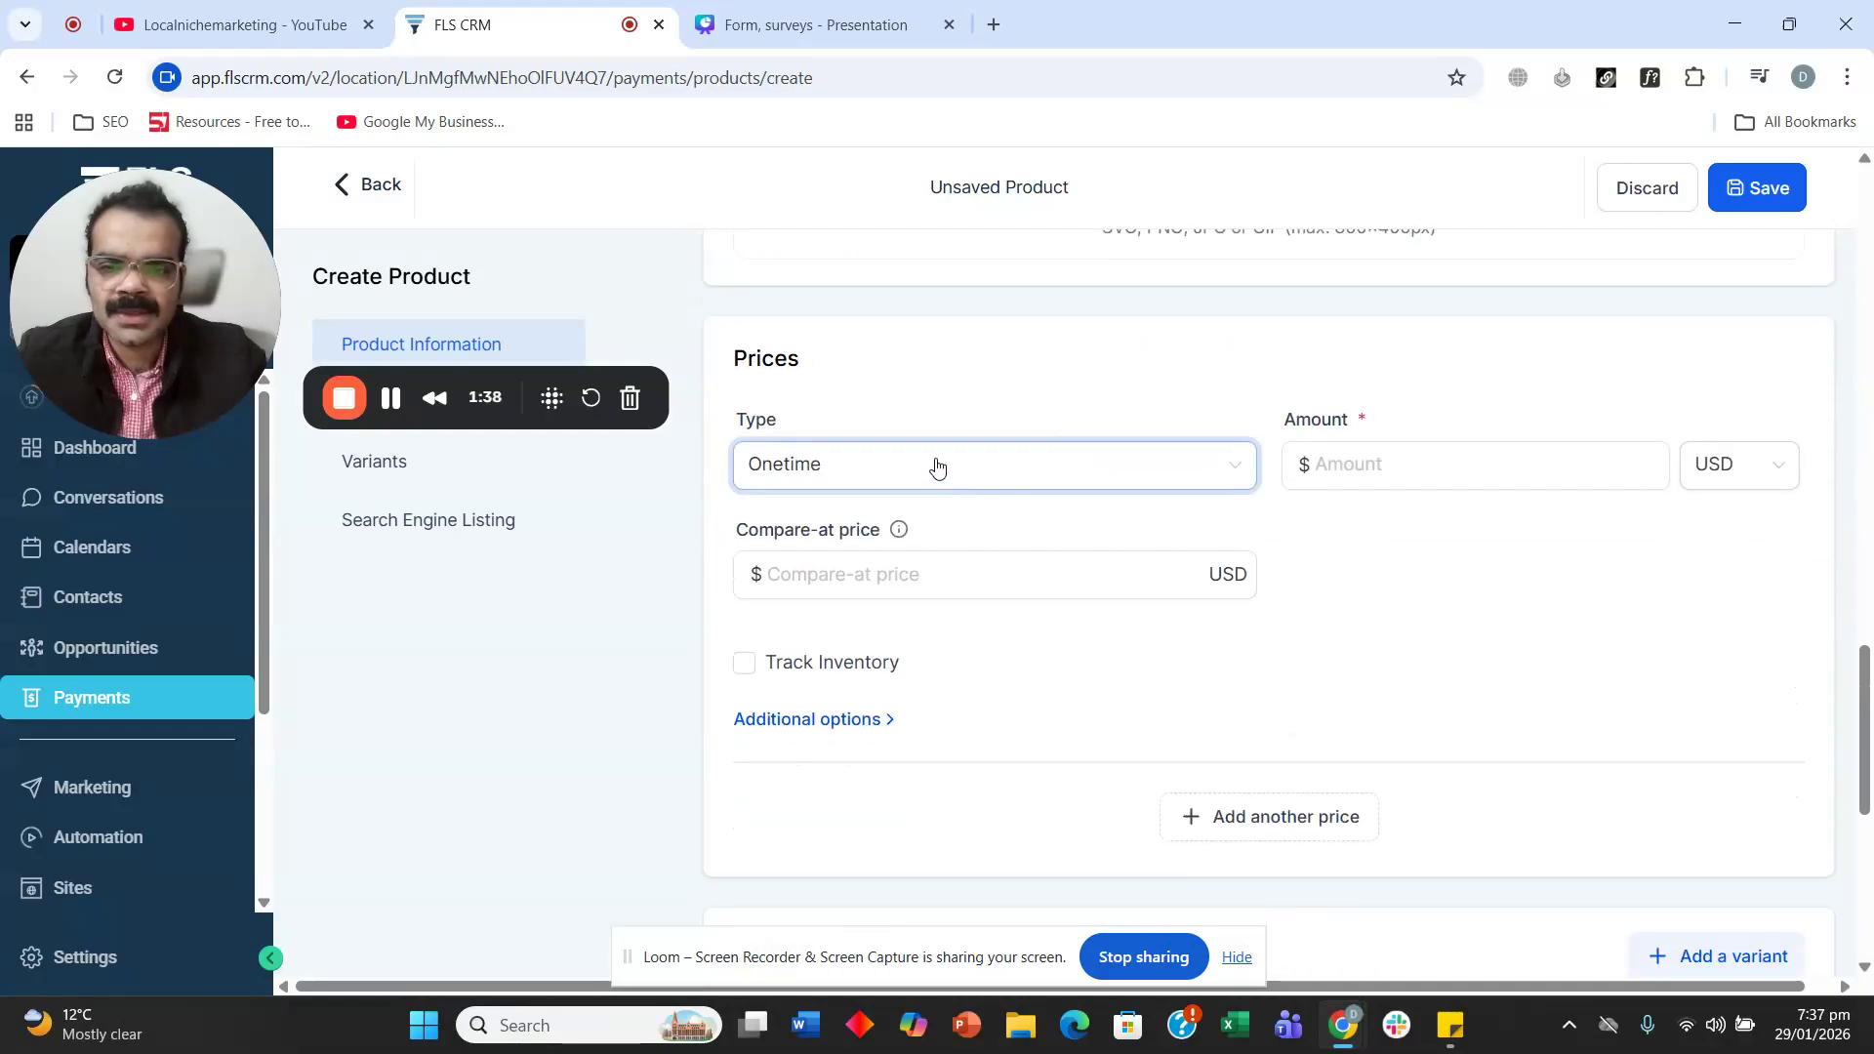
pyautogui.click(823, 473)
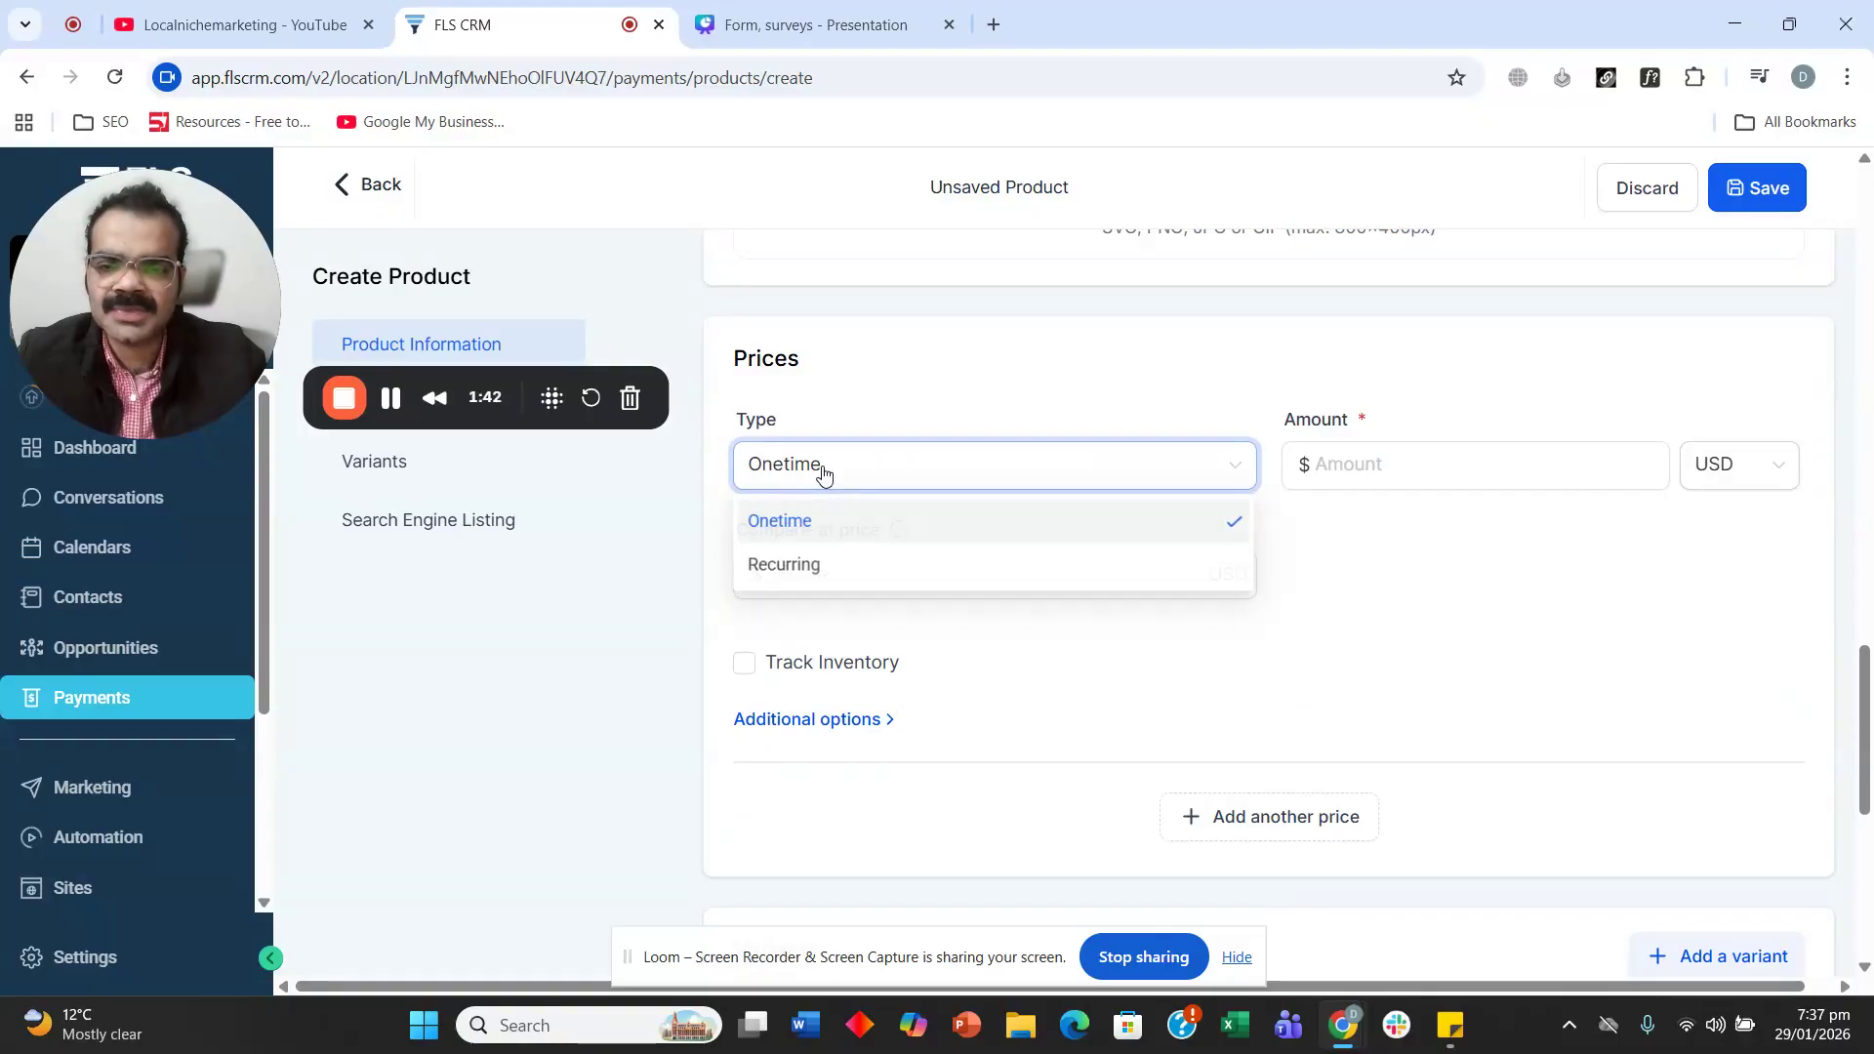
pyautogui.click(843, 566)
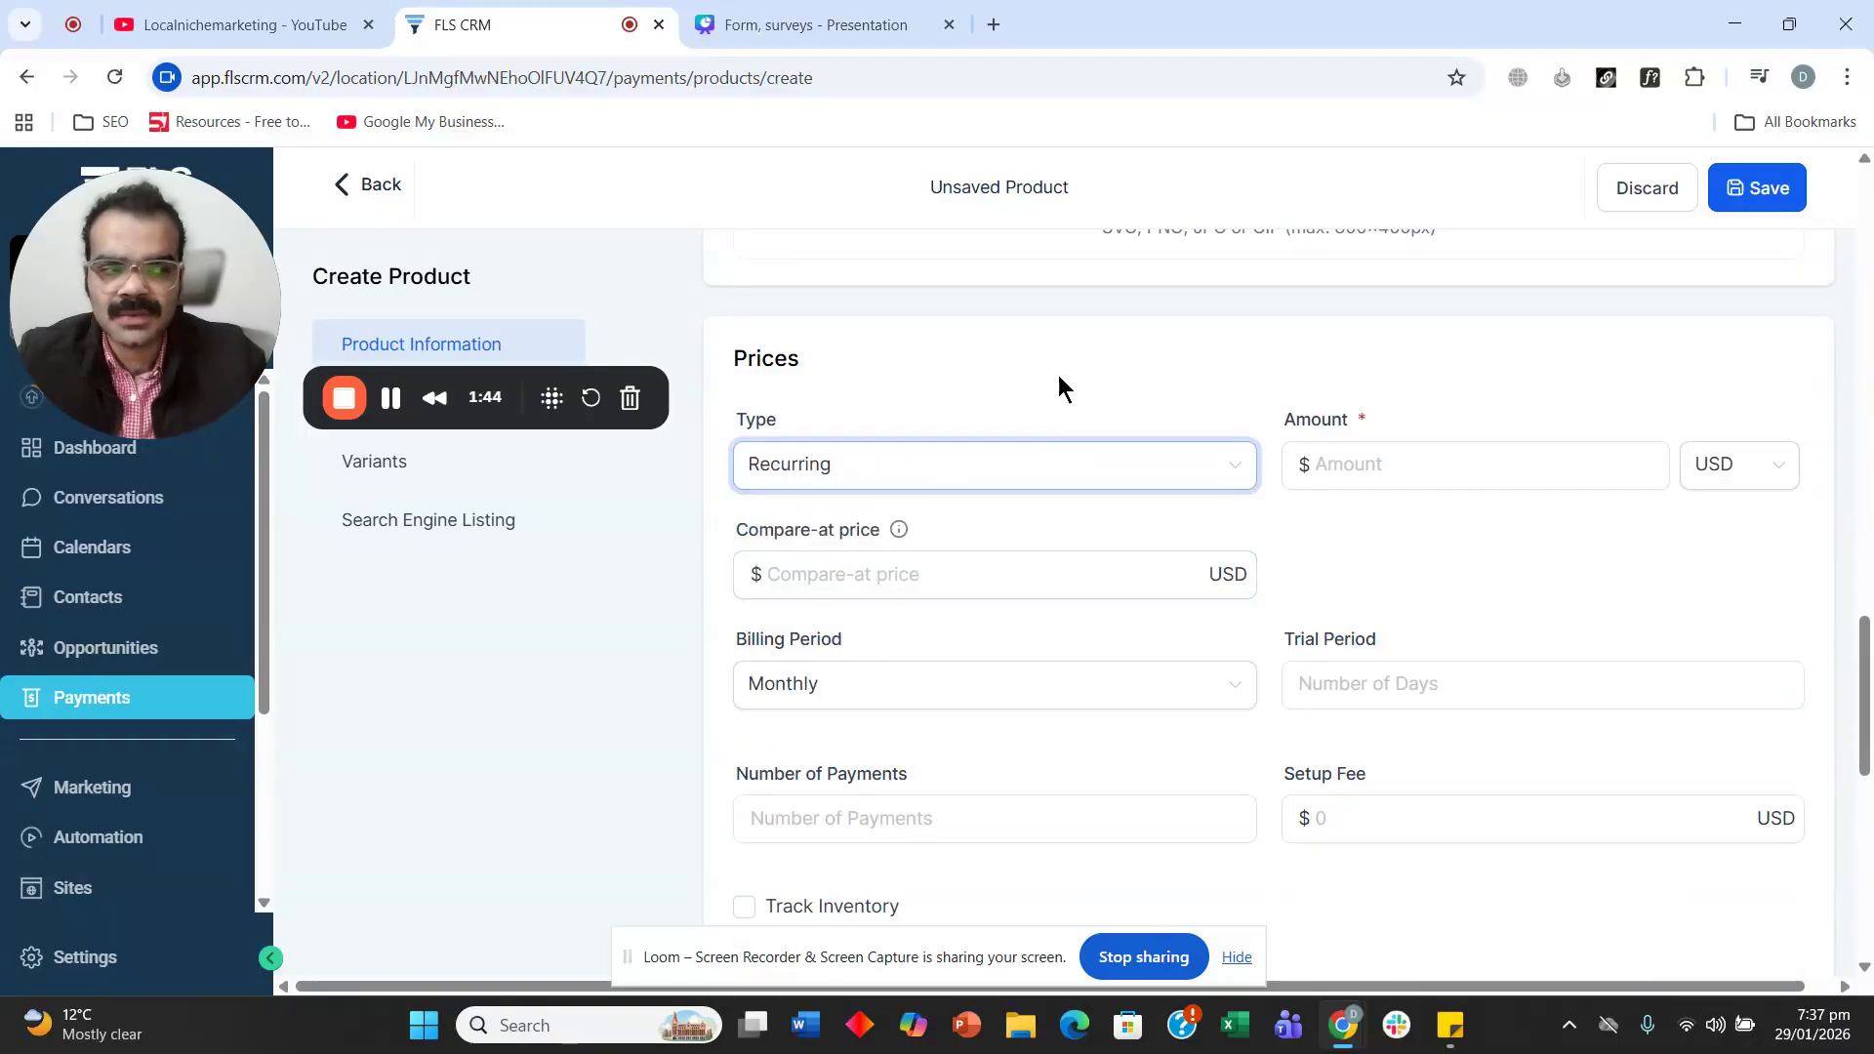
# Set the recurring price amount to 500 USD with the monthly billing period.
pyautogui.scroll(-7, 1093, 359)
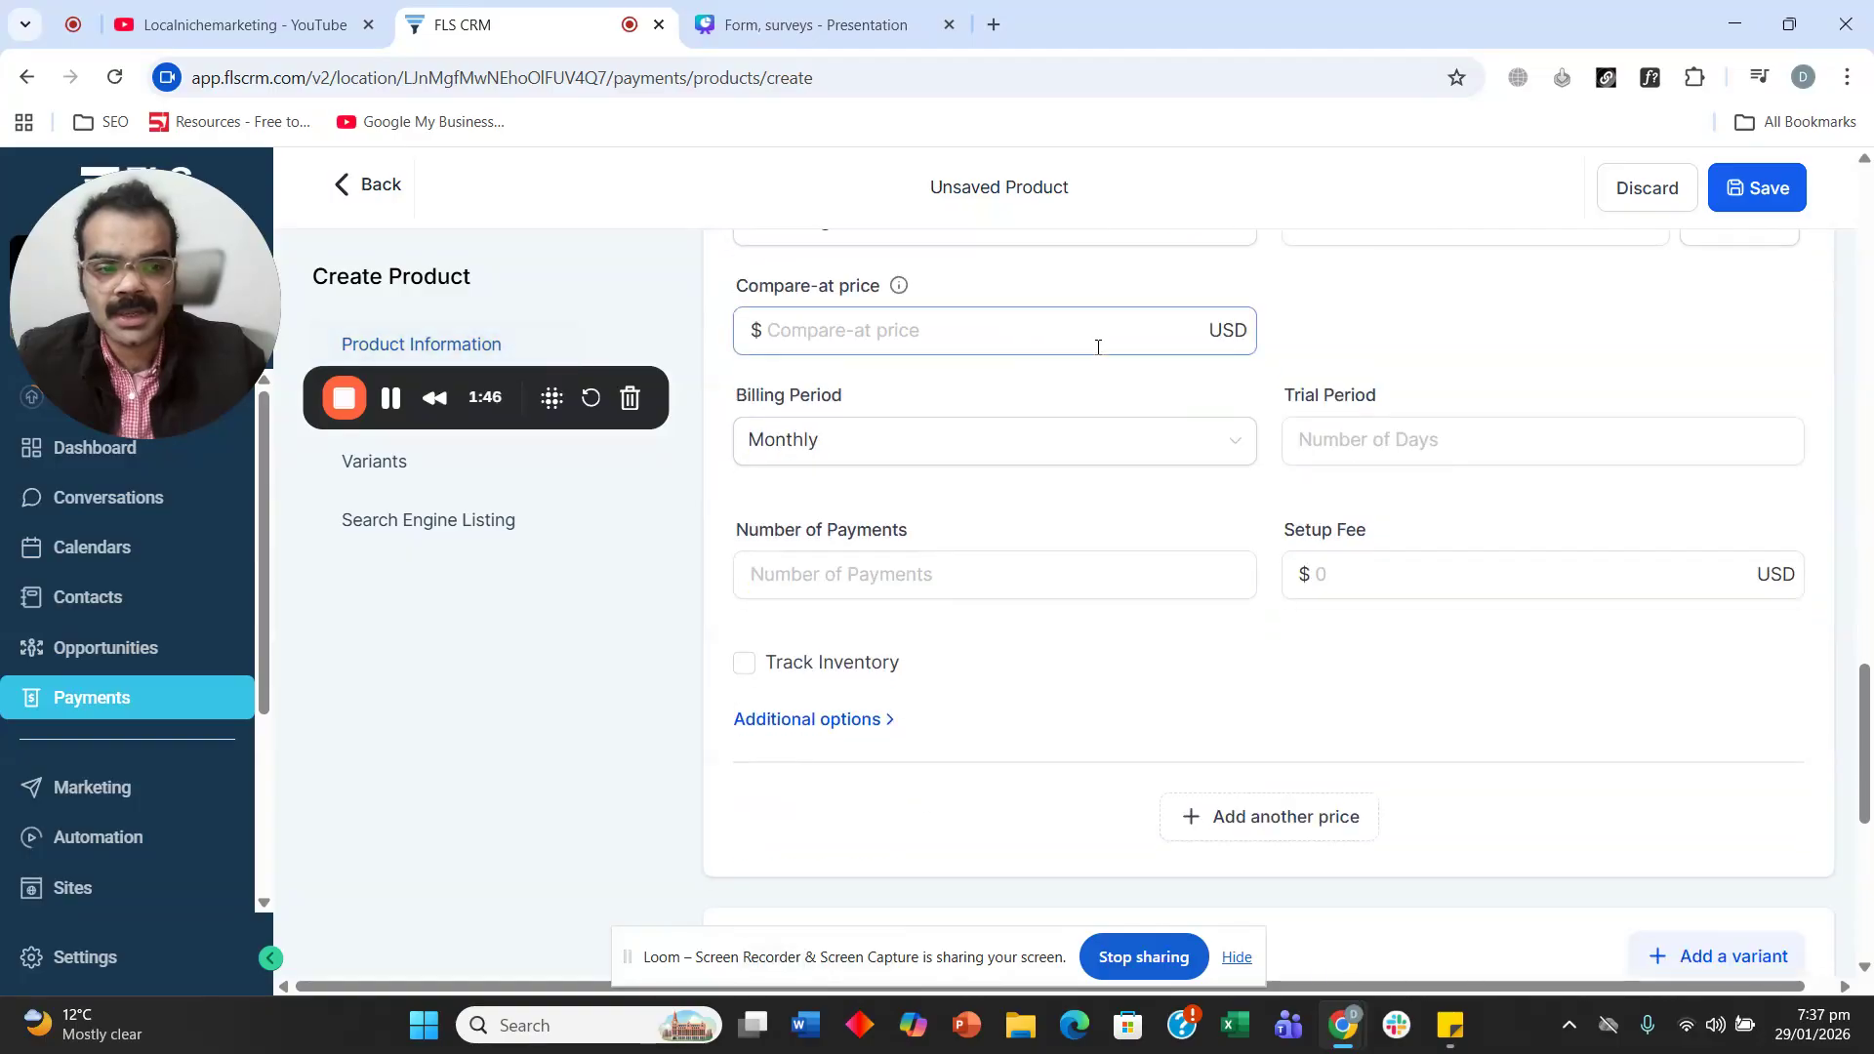
pyautogui.scroll(-1, 1115, 343)
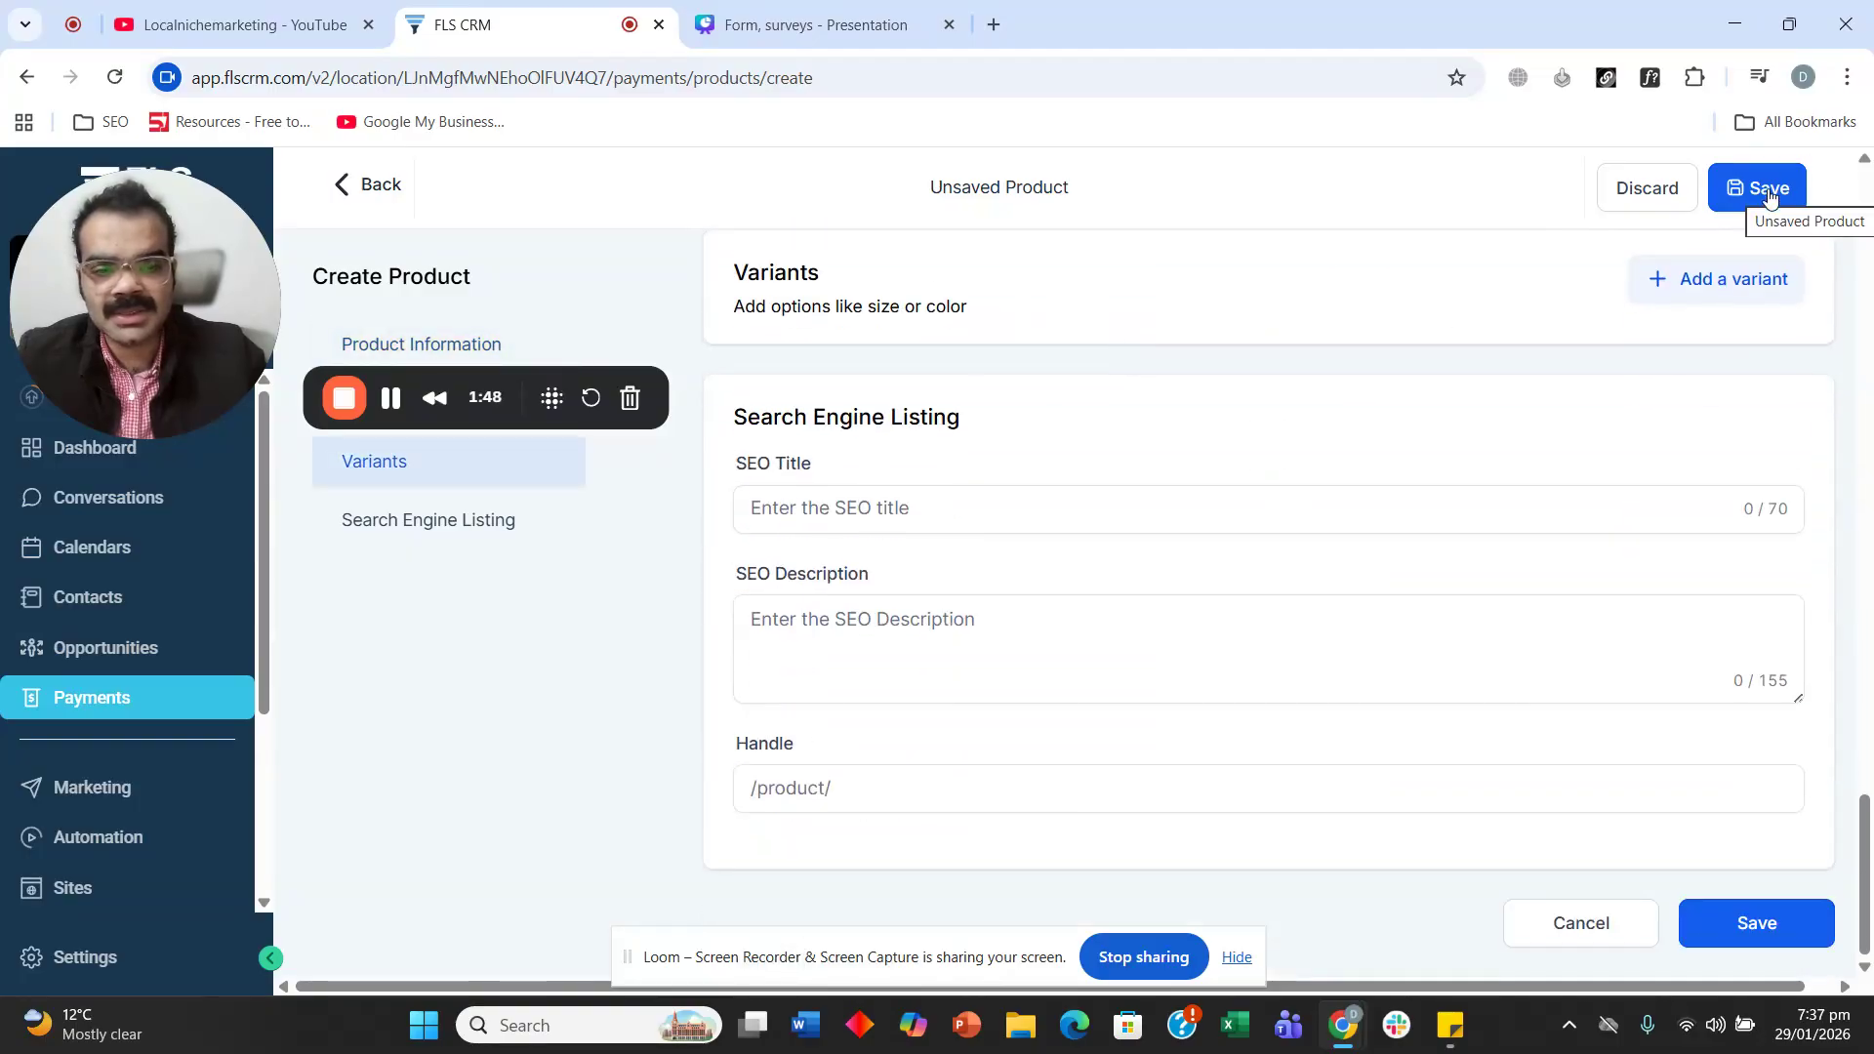
pyautogui.scroll(10, 1390, 500)
pyautogui.scroll(-2, 1367, 447)
pyautogui.scroll(-3, 1376, 437)
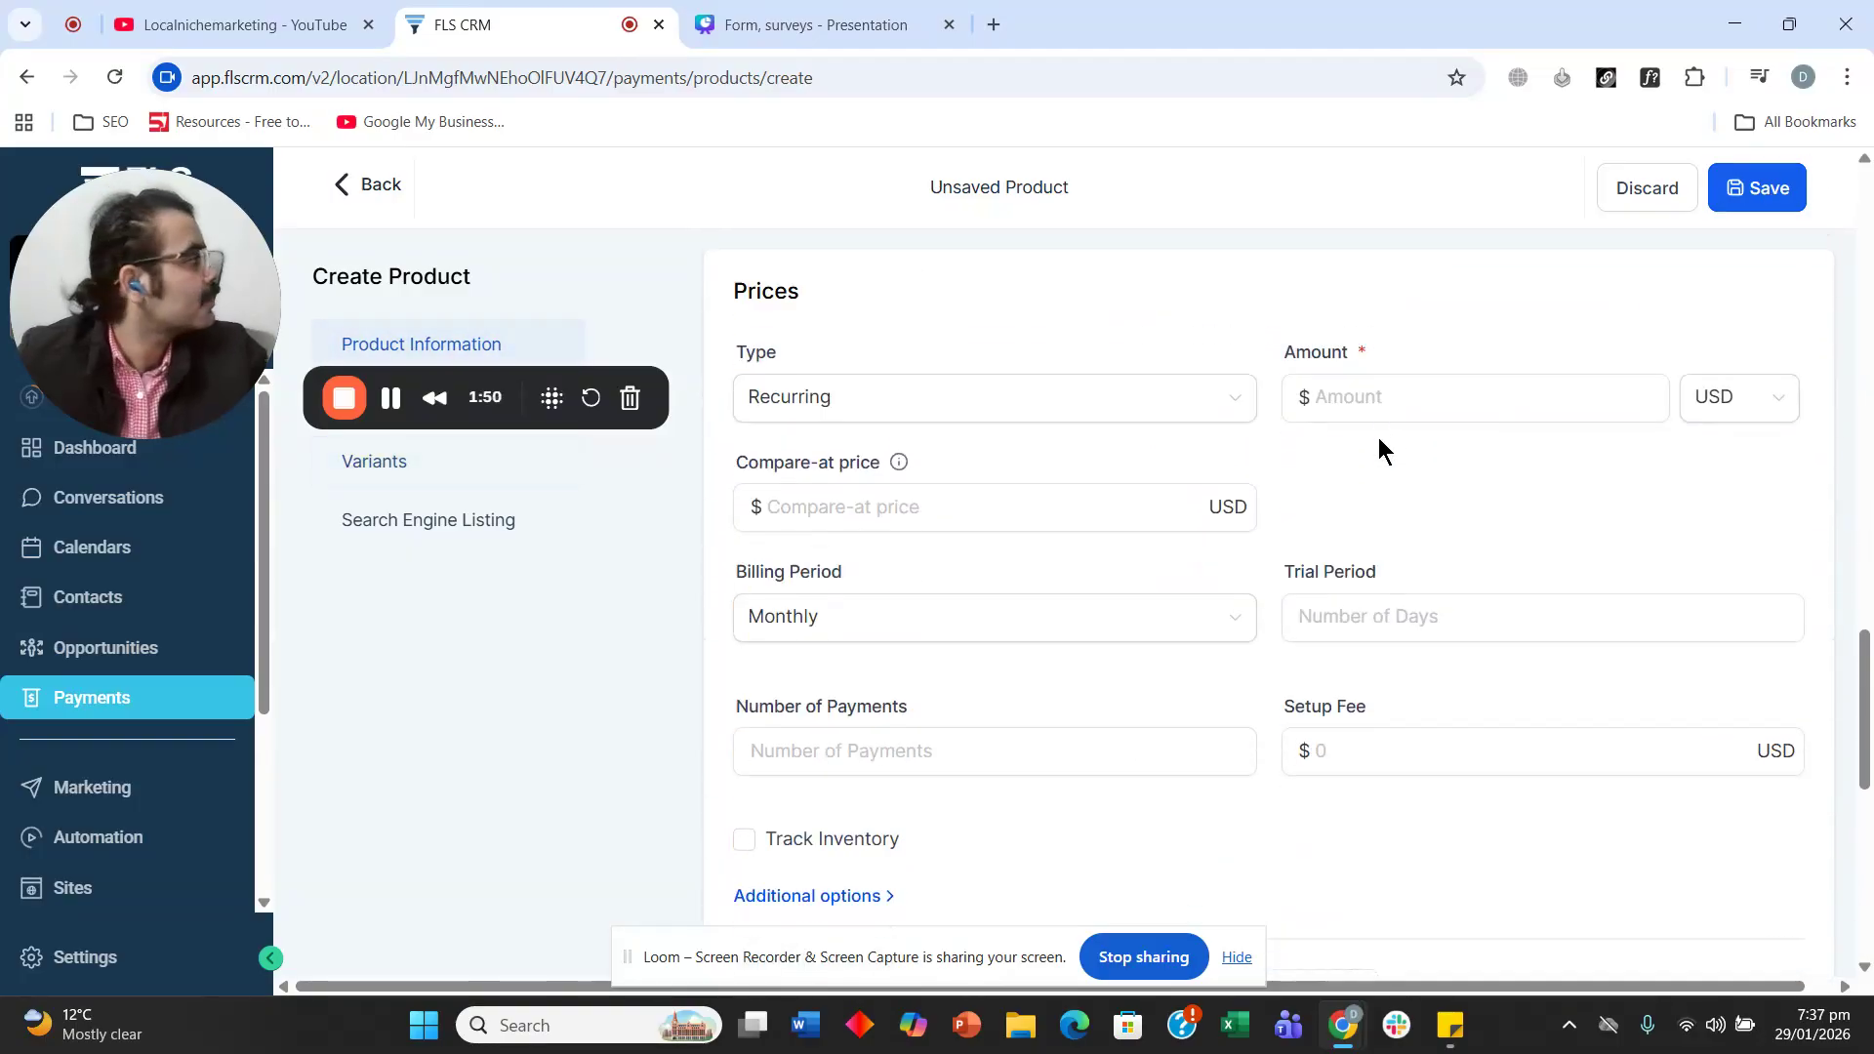
pyautogui.scroll(-4, 1374, 430)
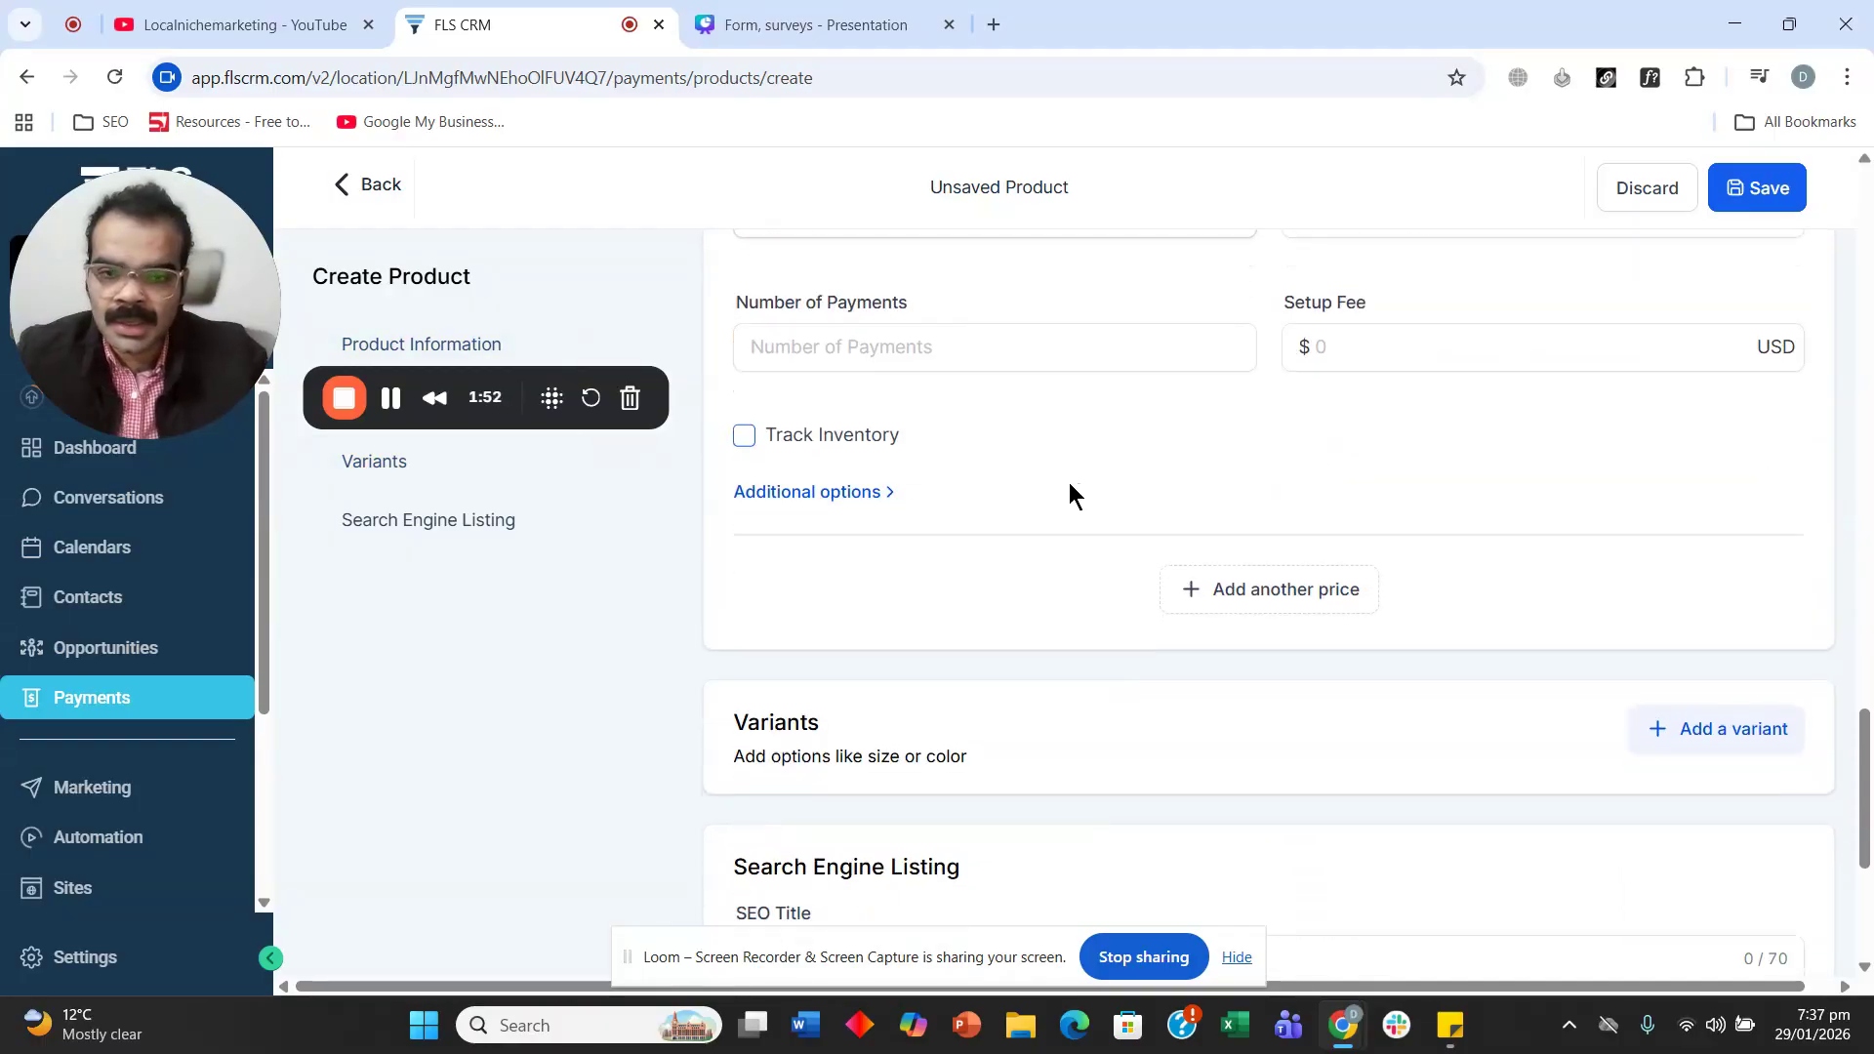
pyautogui.scroll(4, 1067, 490)
pyautogui.click(1498, 411)
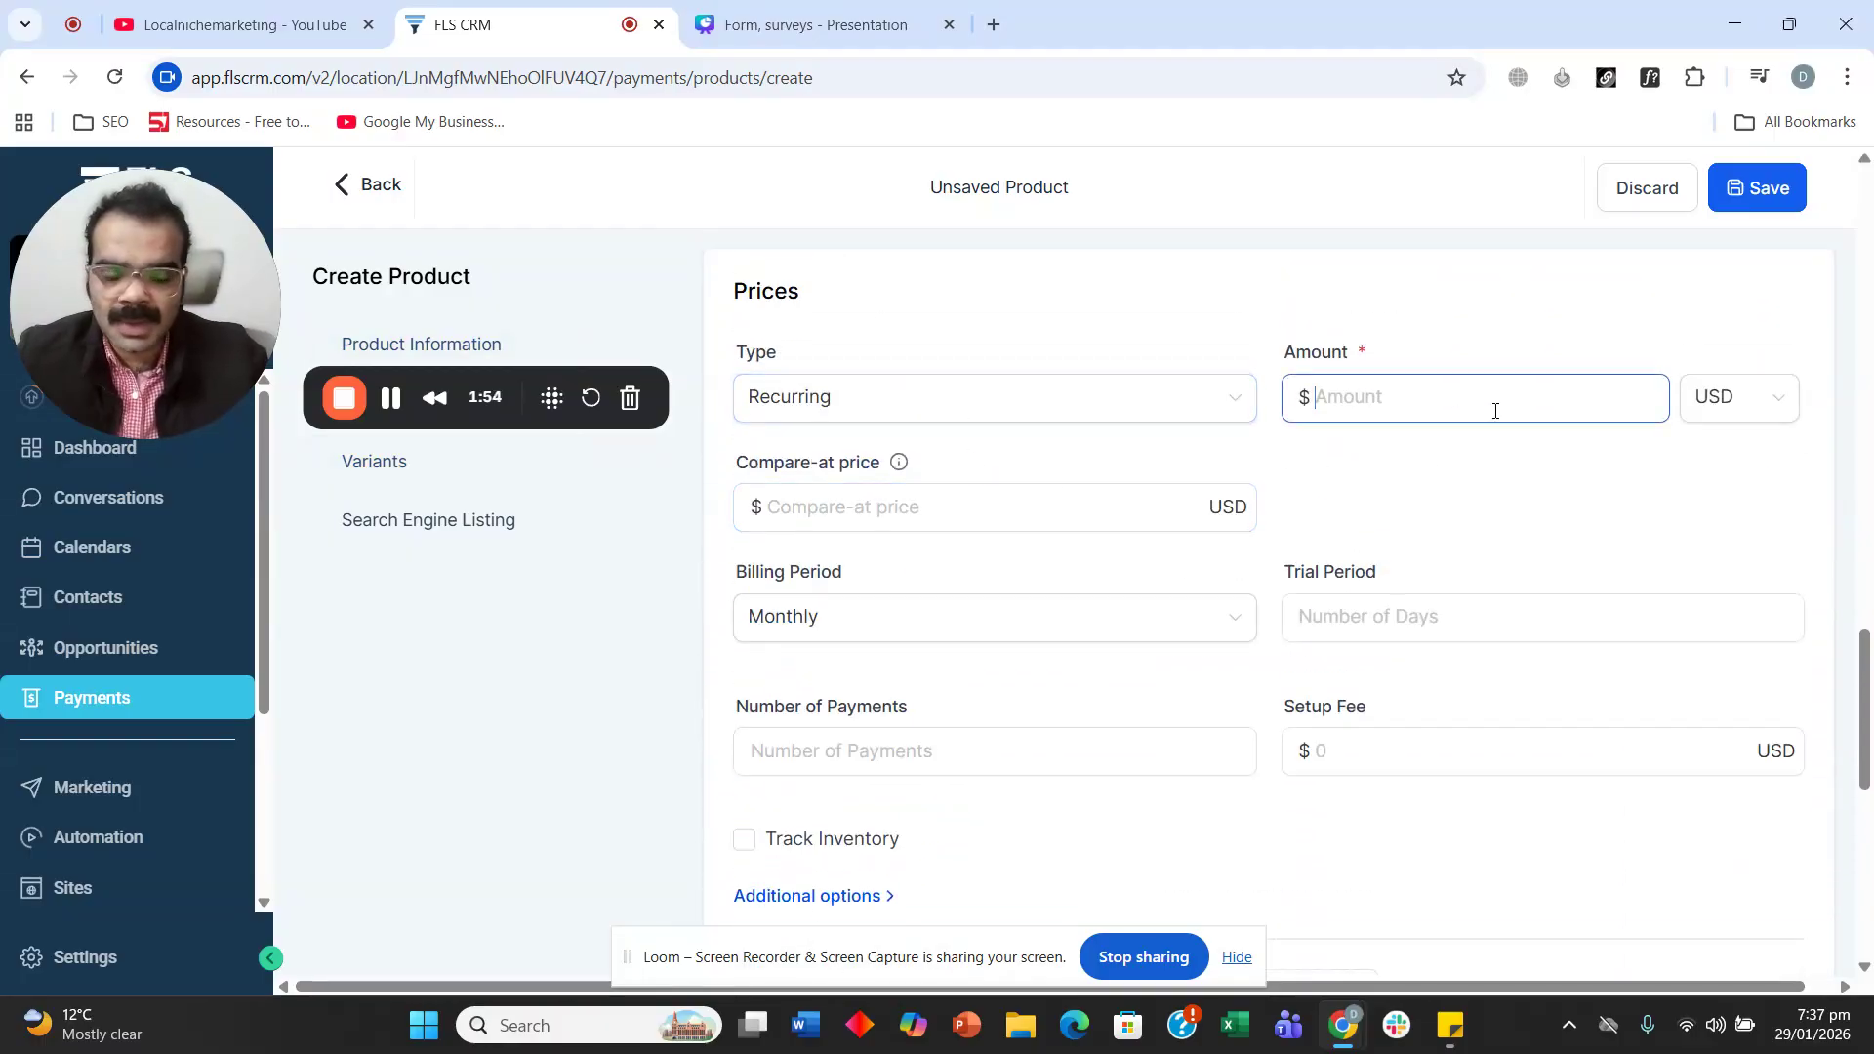
pyautogui.write('200')
pyautogui.doubleClick(1495, 411)
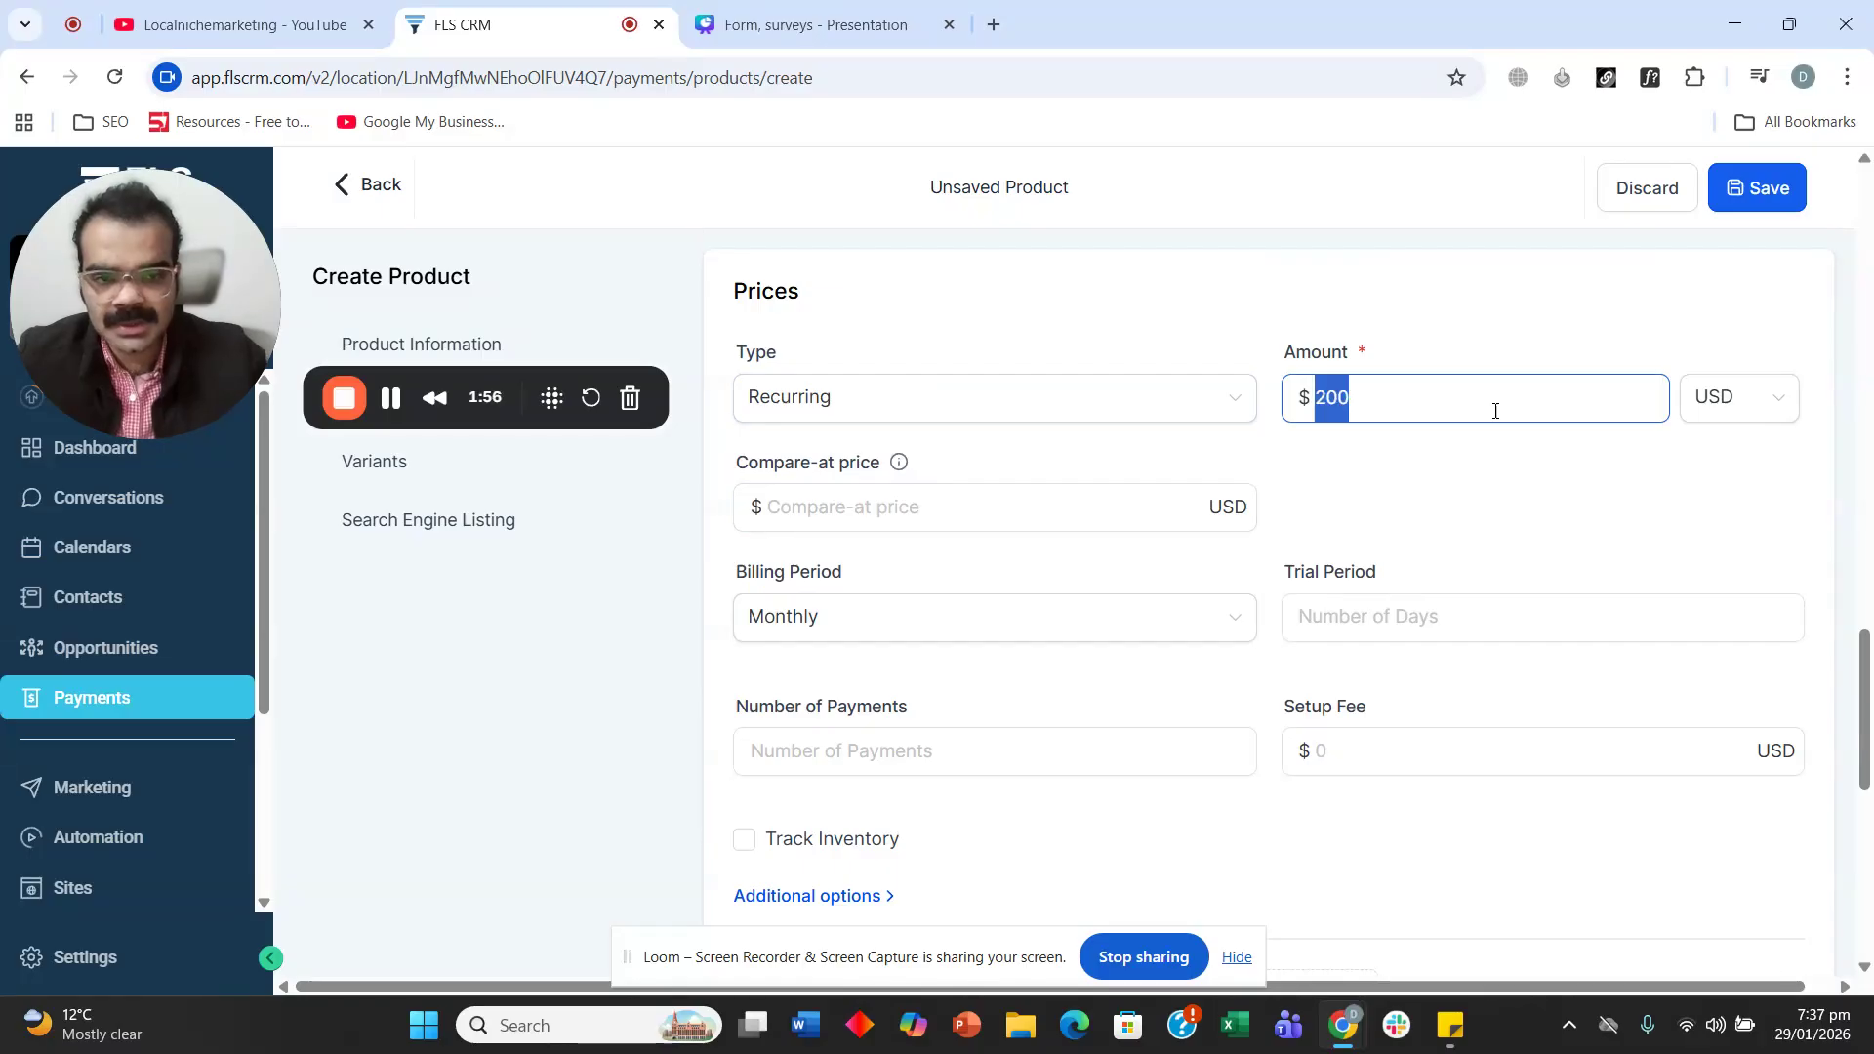
pyautogui.write('500.')
pyautogui.click(1275, 307)
# Save the new product and return to the product list.
pyautogui.scroll(1, 1301, 355)
pyautogui.click(1758, 189)
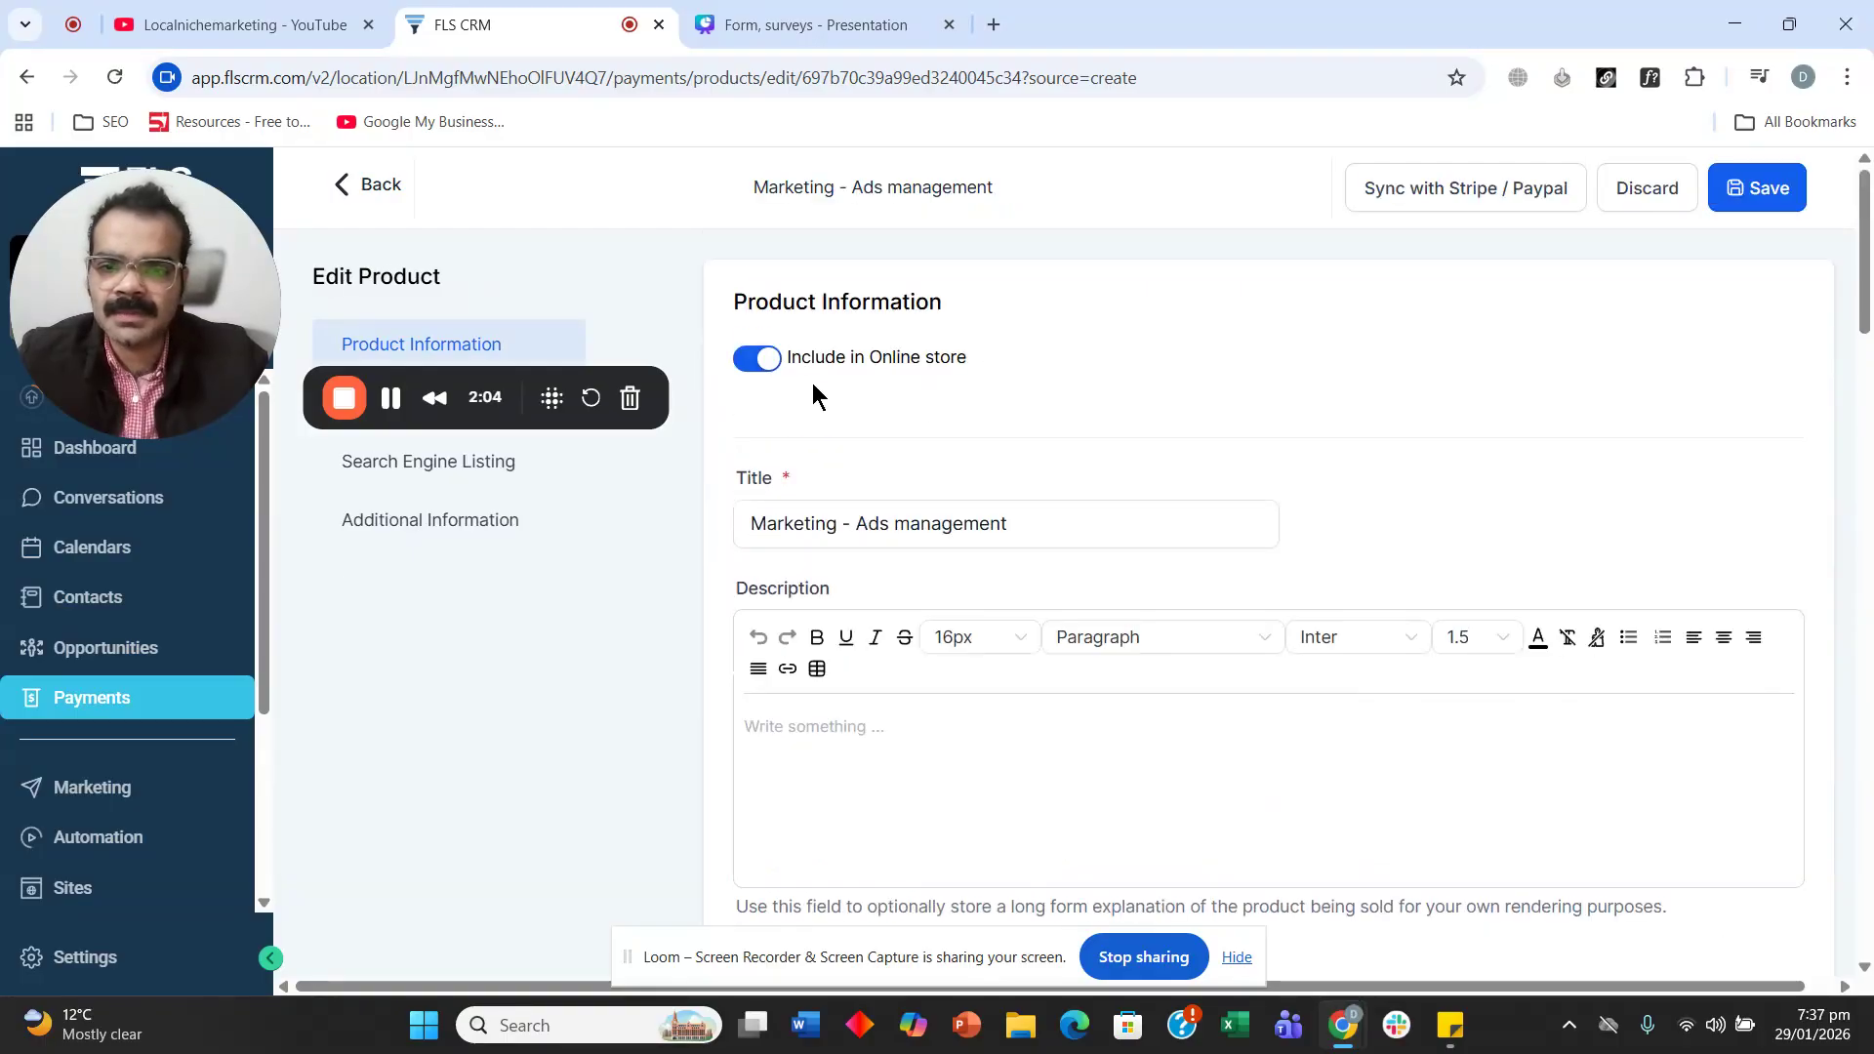
pyautogui.click(363, 185)
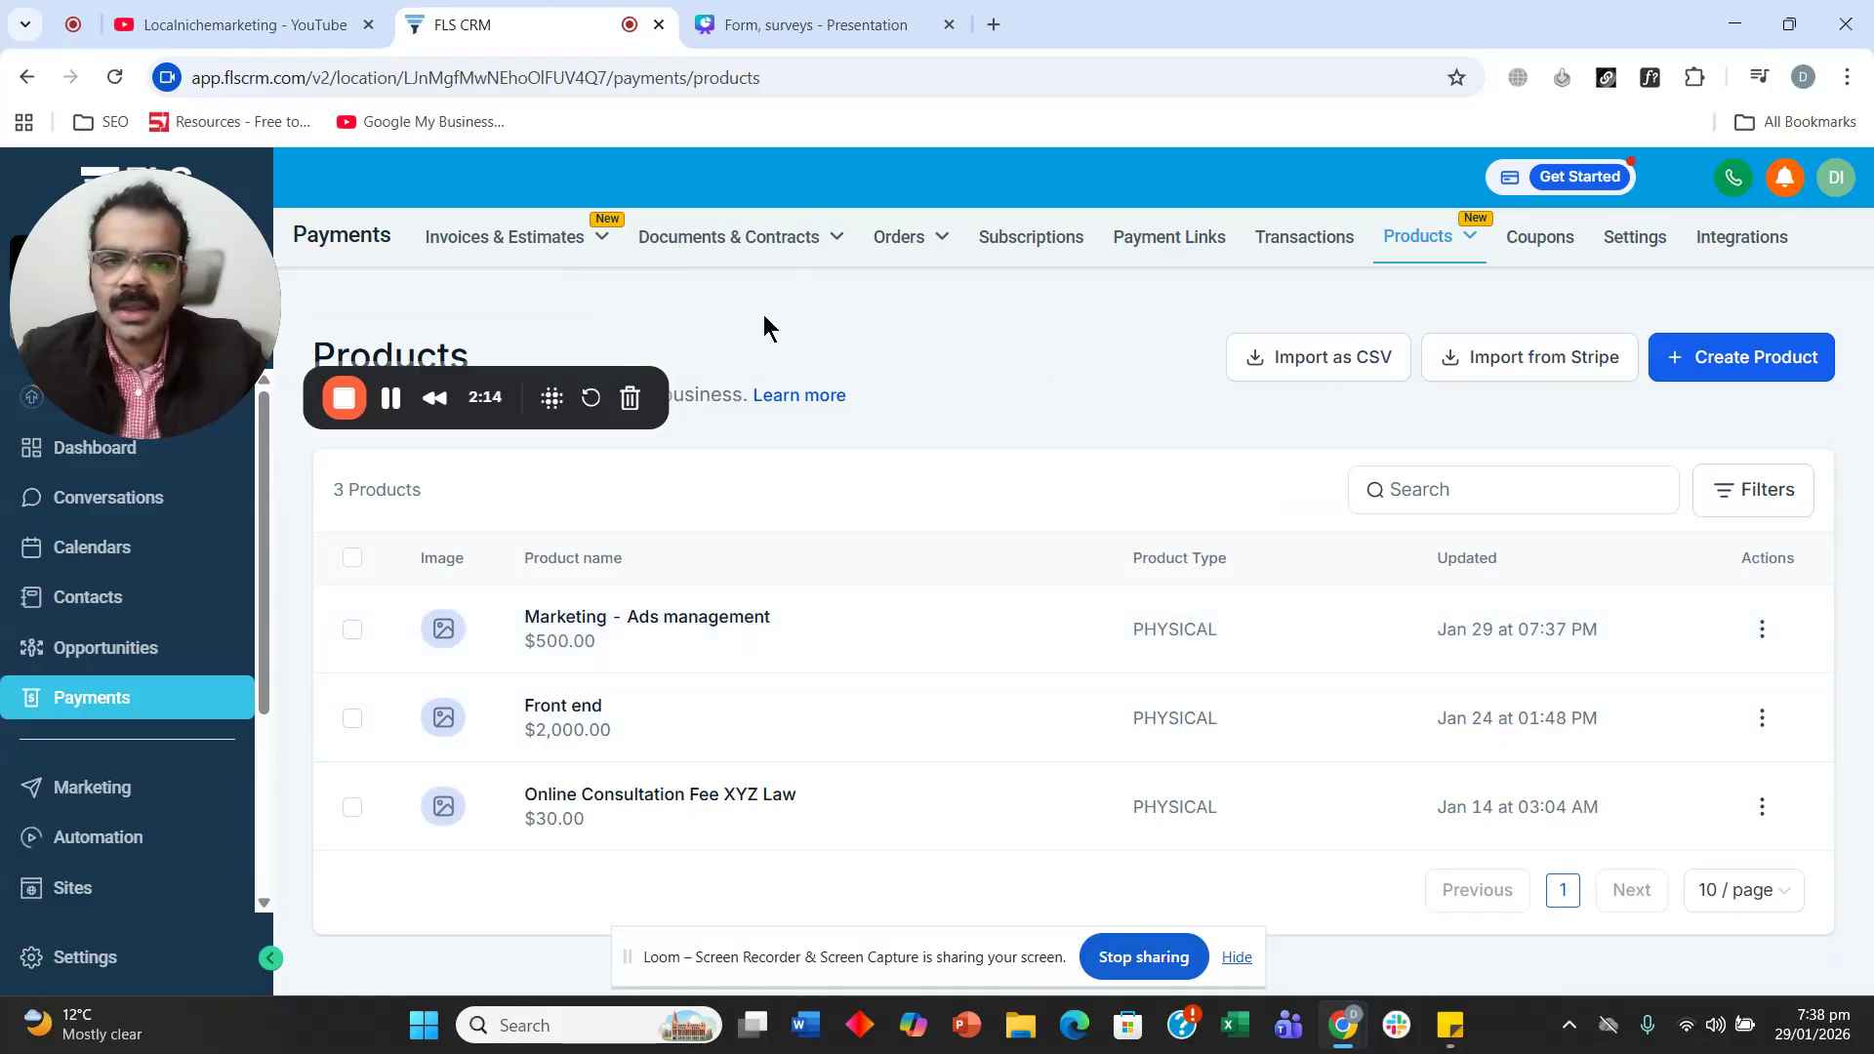
# Go to the overview of all invoices and open the invoice settings.
pyautogui.click(504, 236)
pyautogui.click(482, 292)
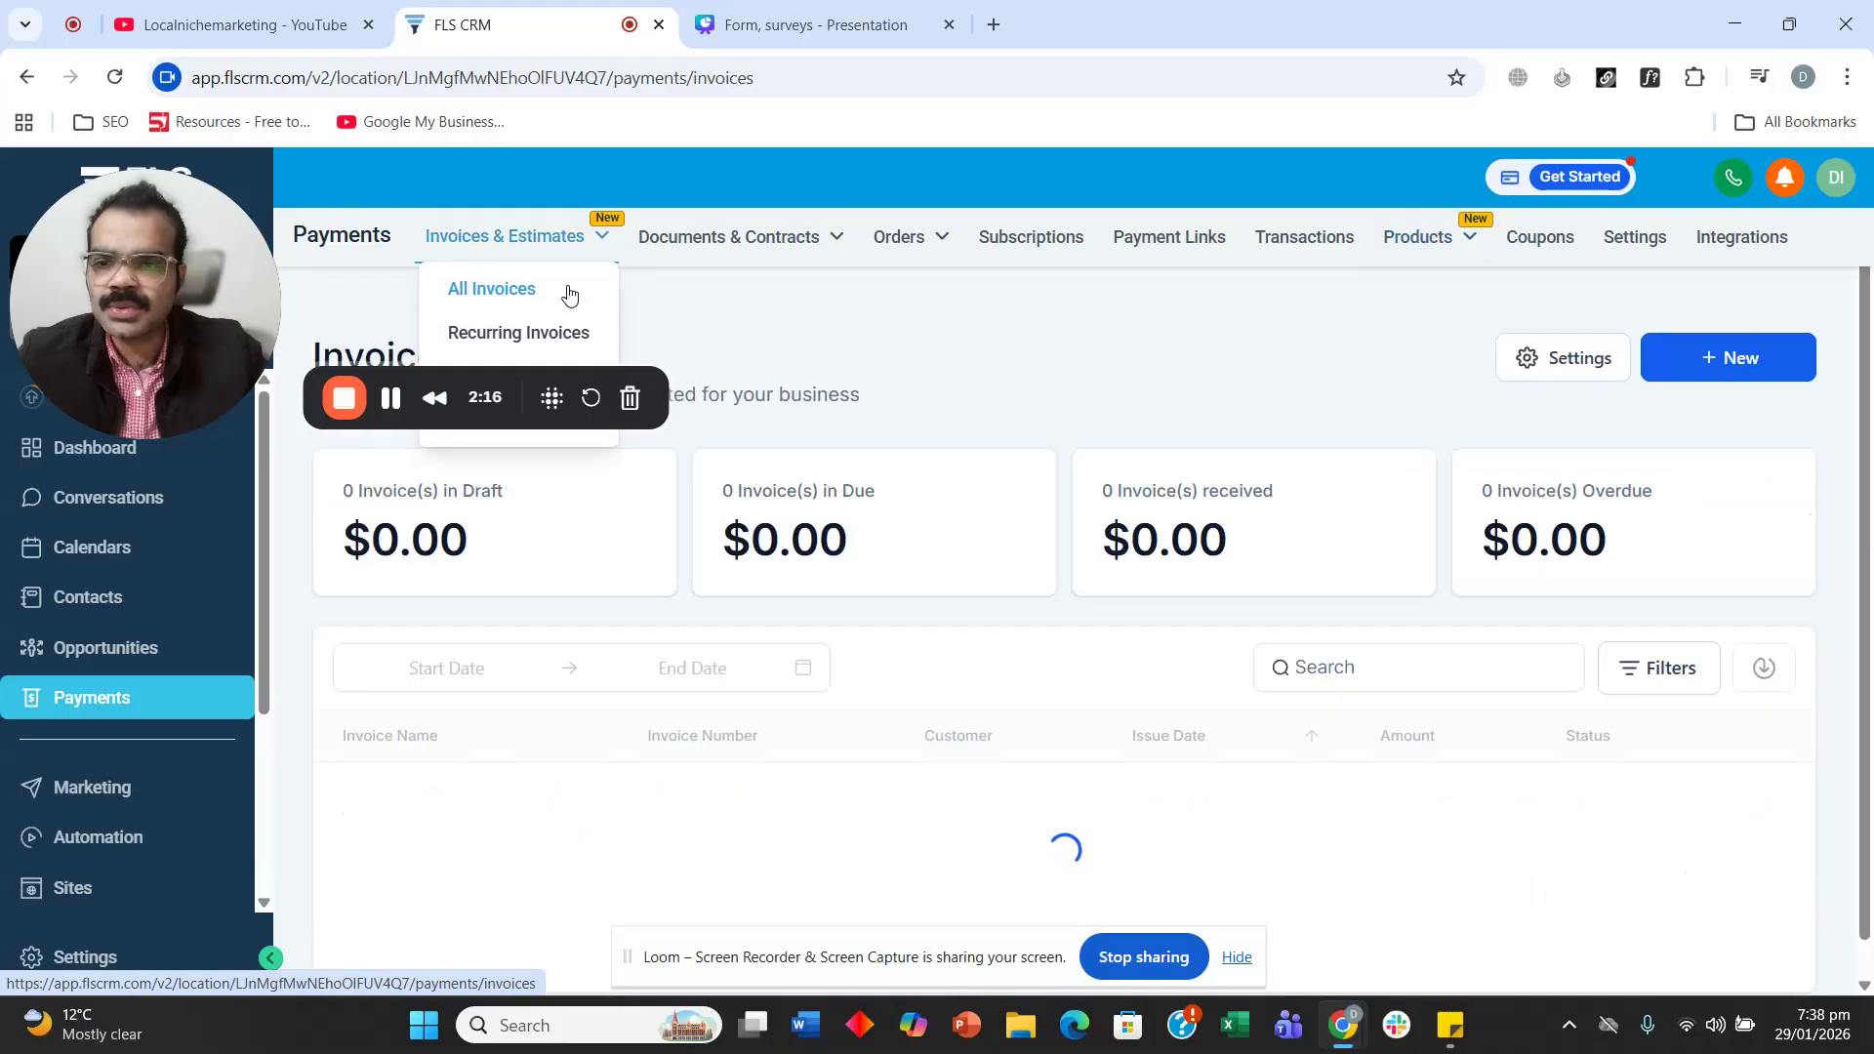
pyautogui.scroll(-2, 840, 386)
pyautogui.scroll(2, 835, 379)
pyautogui.click(1562, 369)
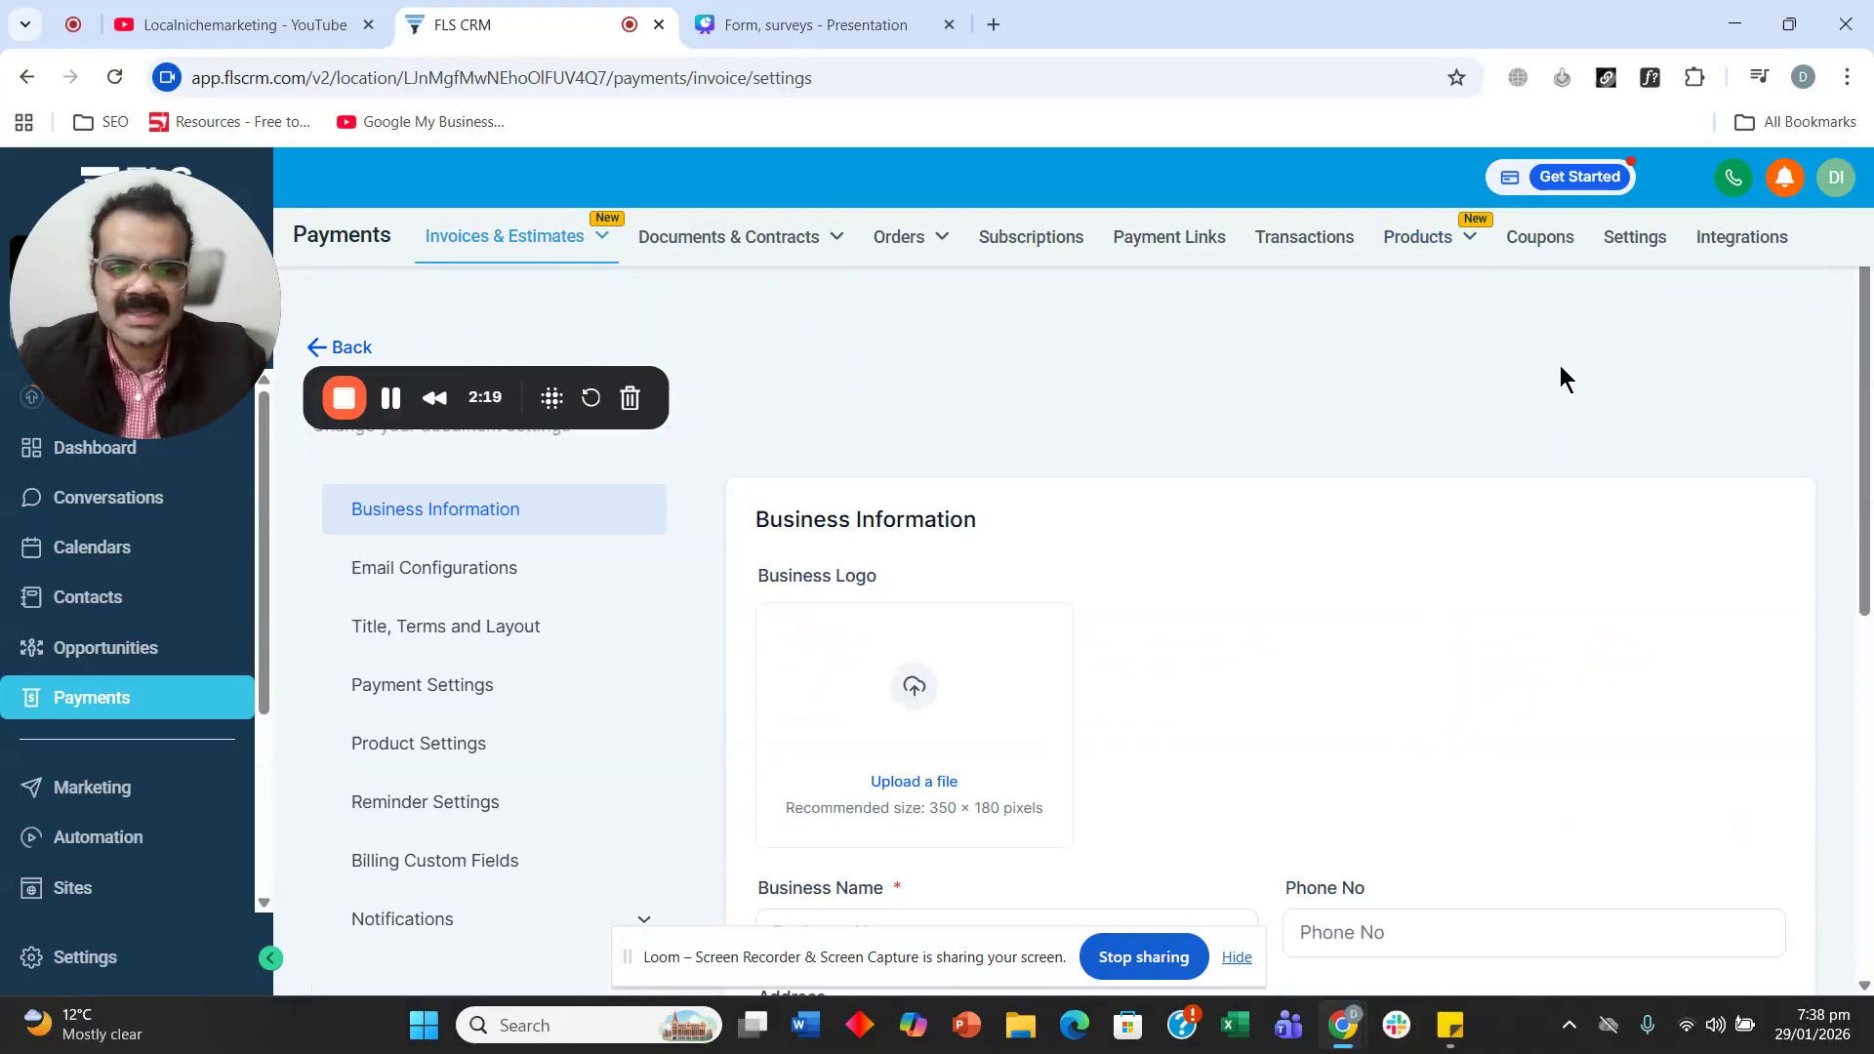
# Review the business information for invoices, including the logo, business name, phone and address fields.
pyautogui.scroll(-3, 1235, 405)
pyautogui.scroll(3, 1234, 410)
pyautogui.moveTo(161, 388)
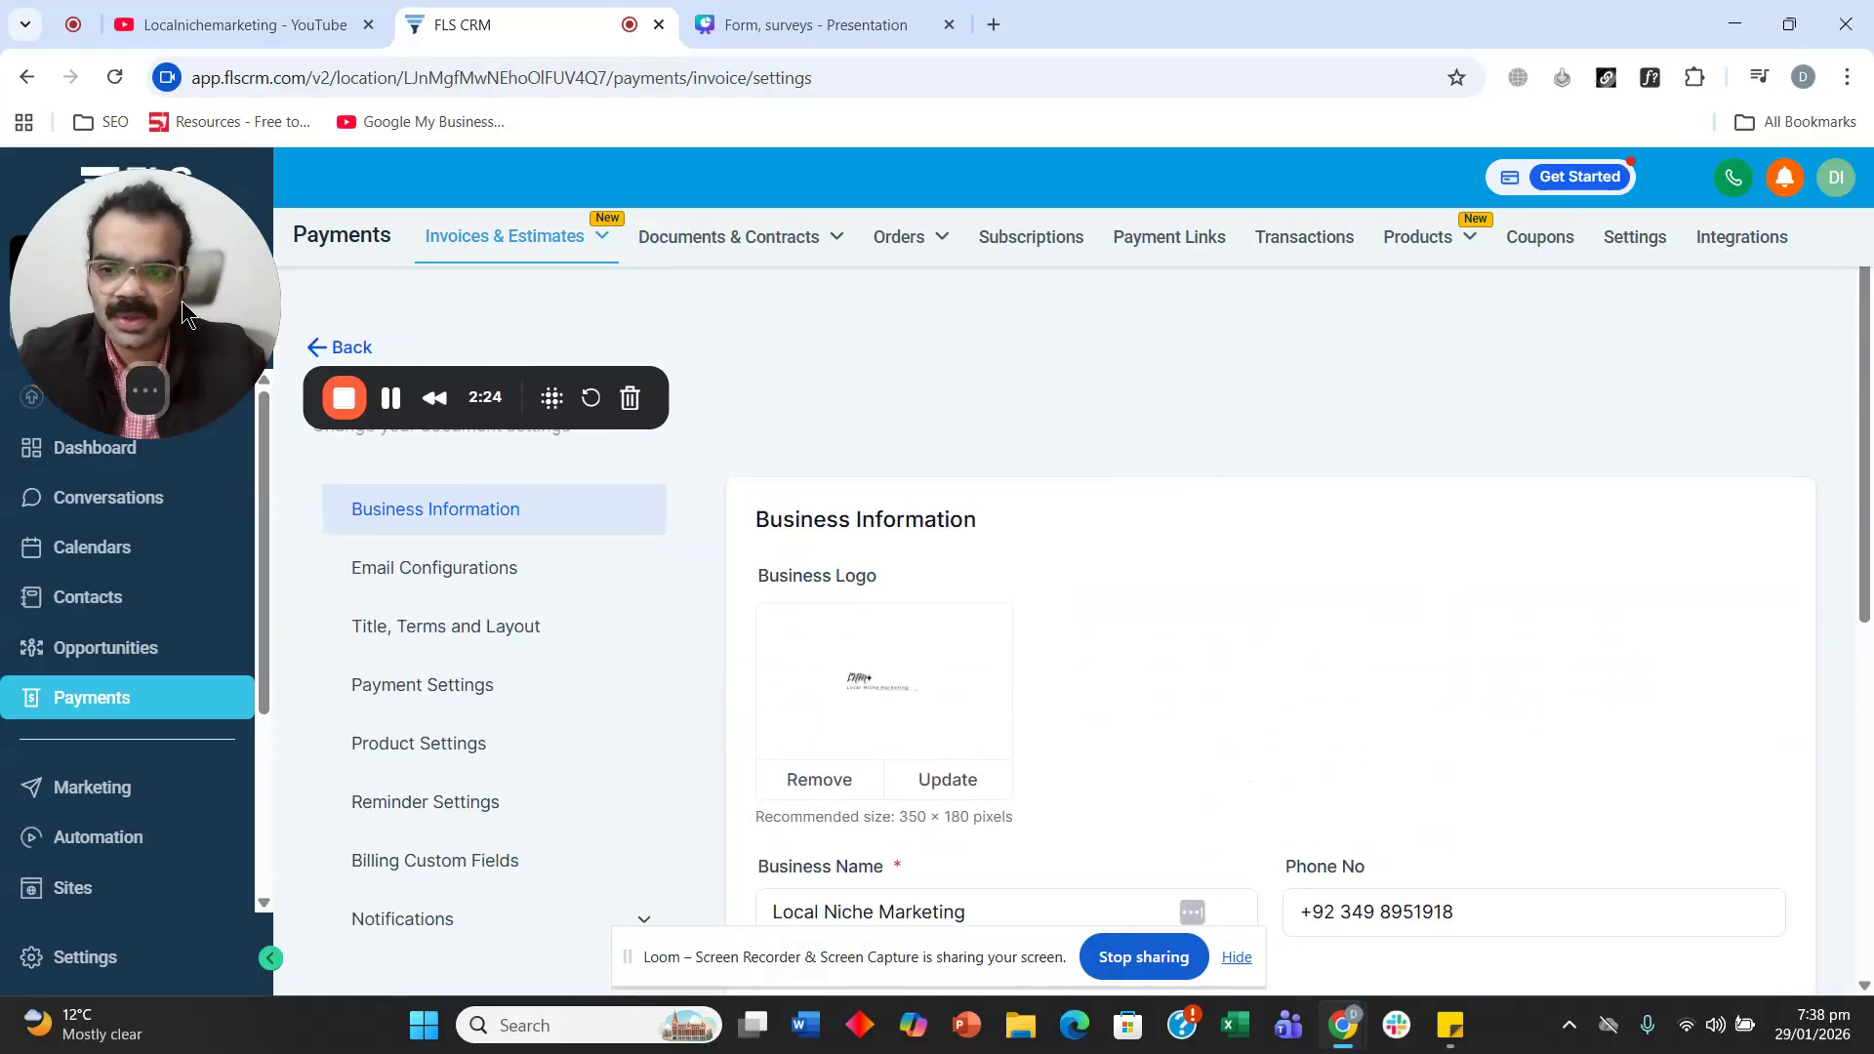
pyautogui.moveTo(182, 301); pyautogui.dragTo(191, 290)
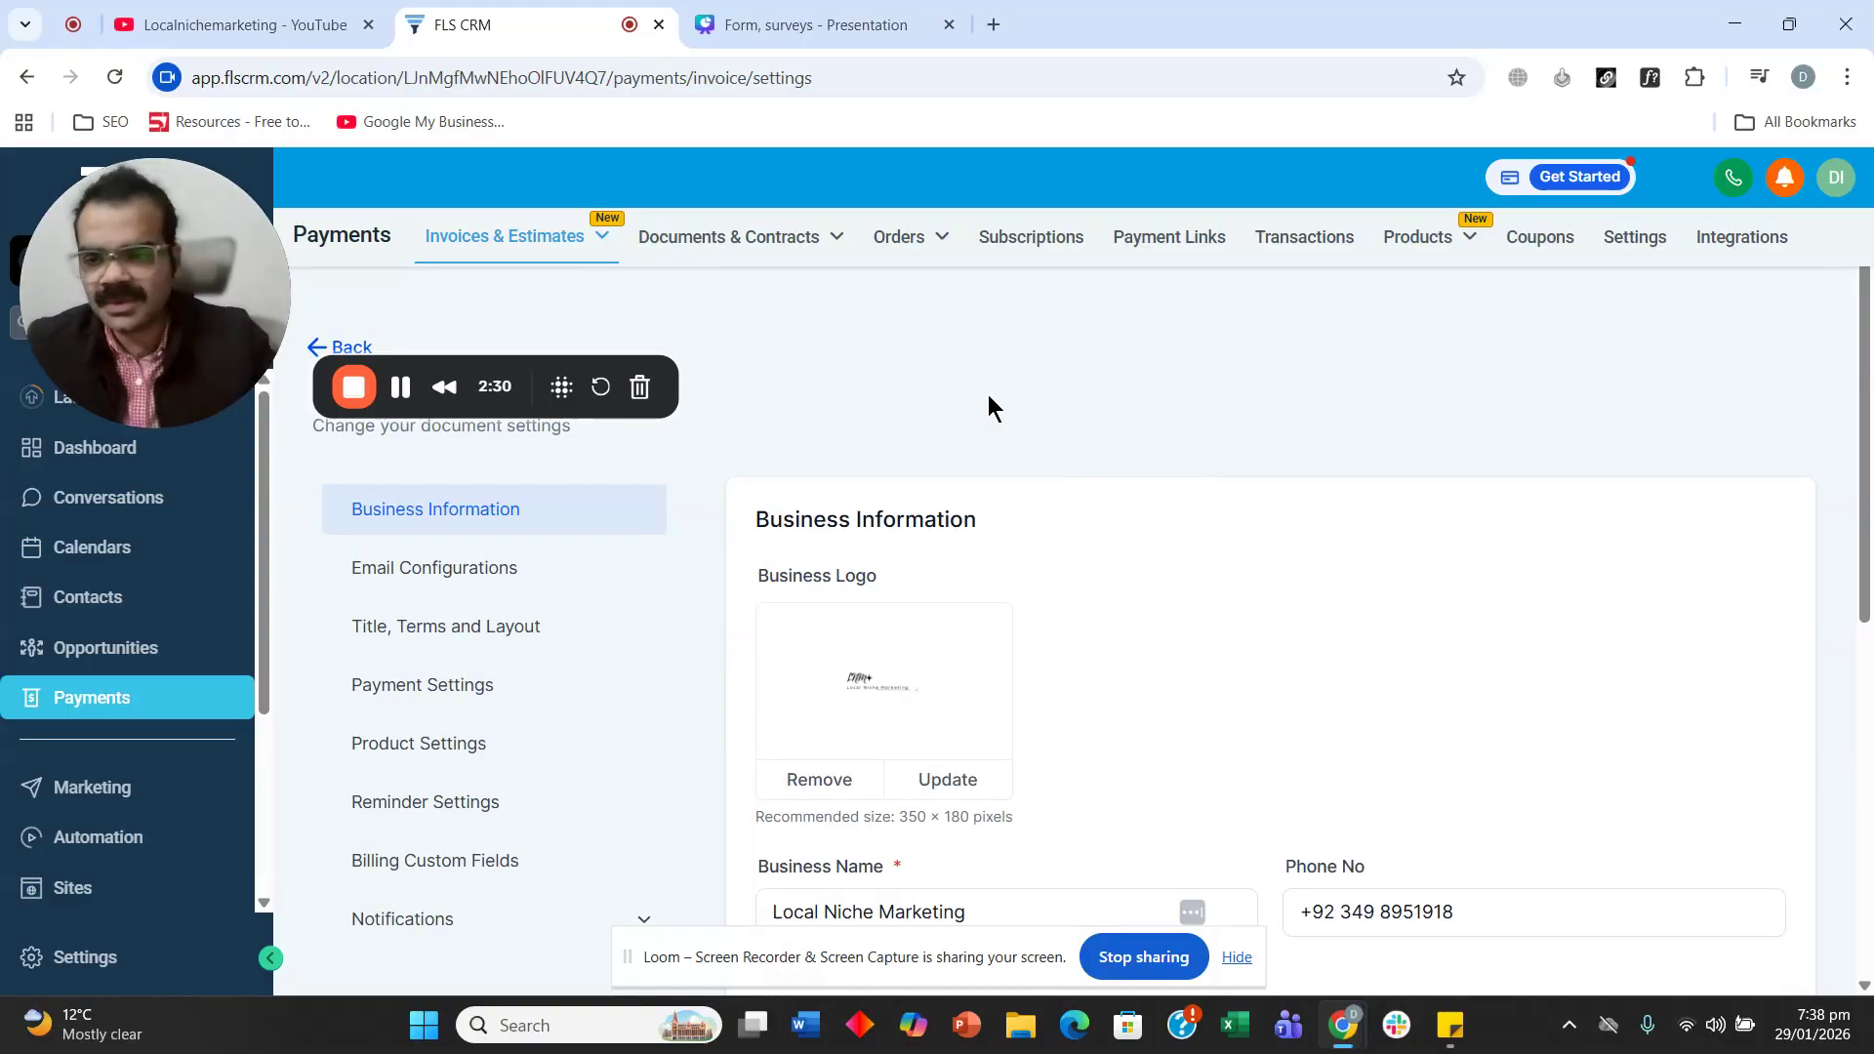
pyautogui.scroll(-1, 840, 435)
pyautogui.scroll(1, 522, 583)
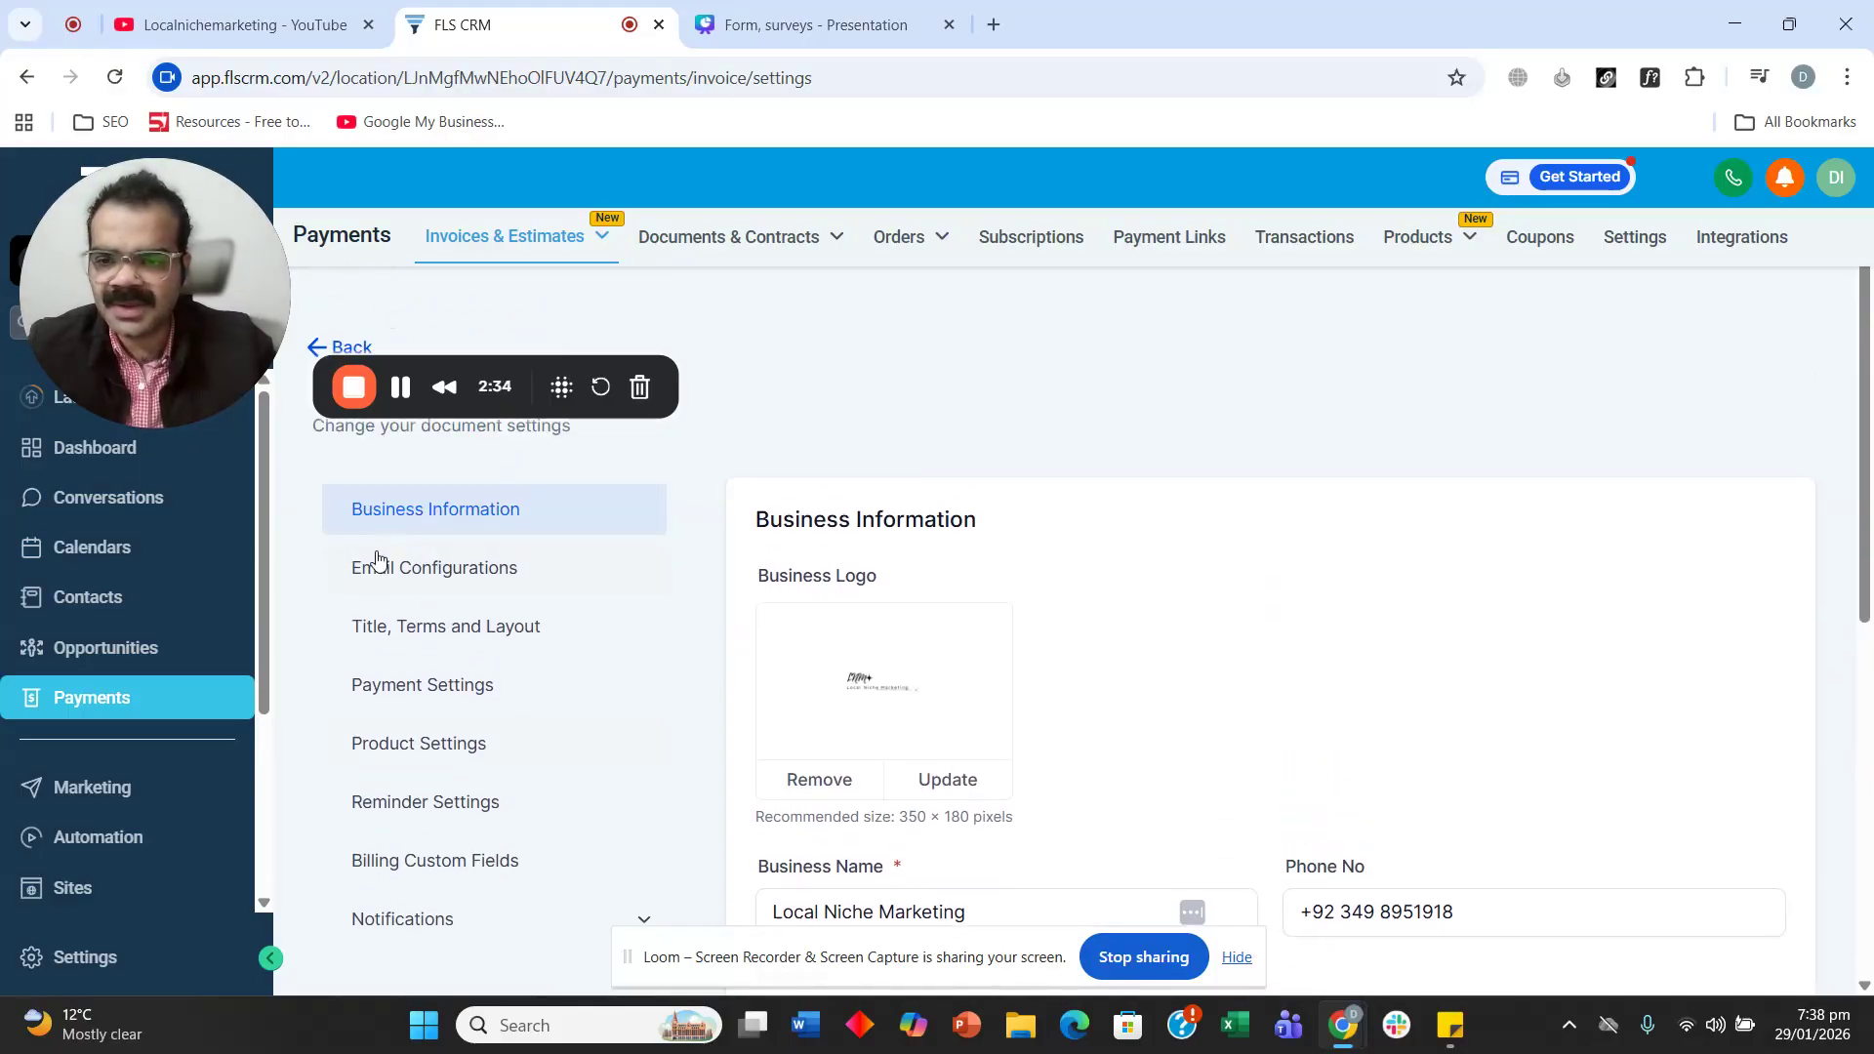
pyautogui.scroll(-2, 1064, 469)
pyautogui.scroll(2, 1162, 674)
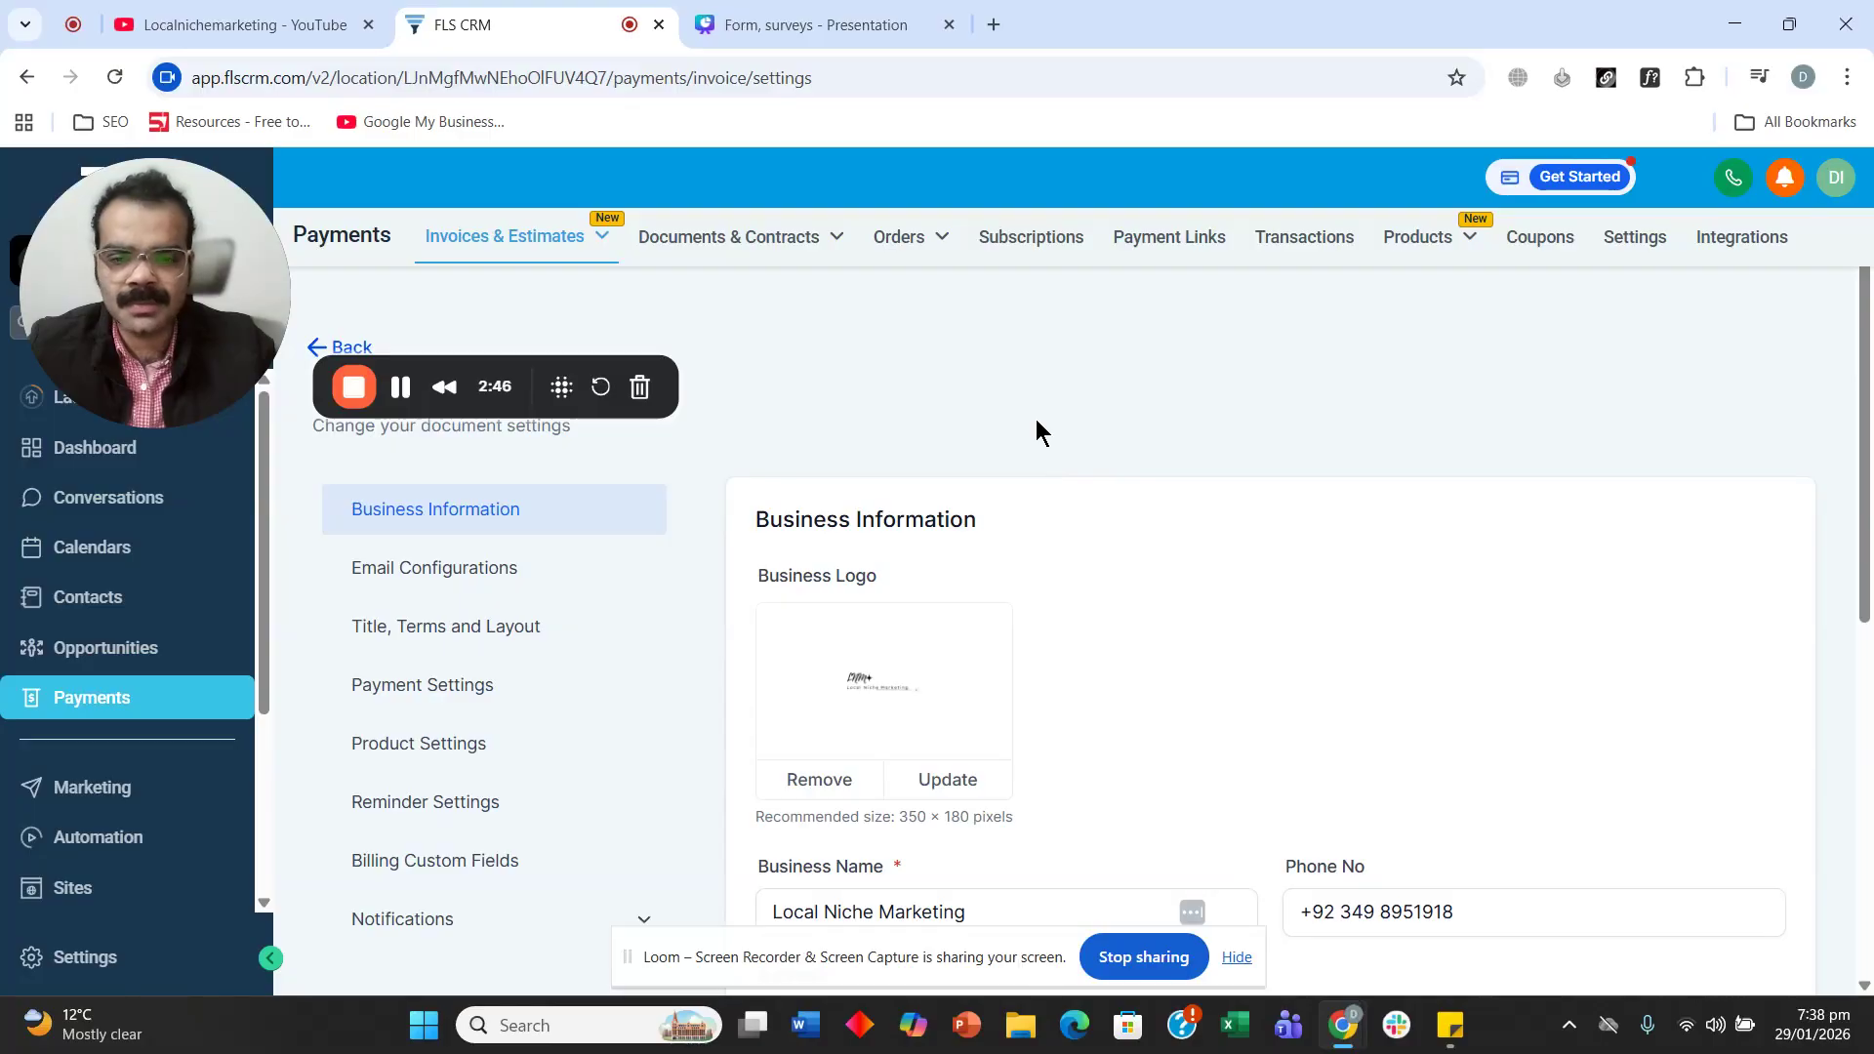
pyautogui.scroll(-1, 1019, 435)
pyautogui.scroll(1, 879, 469)
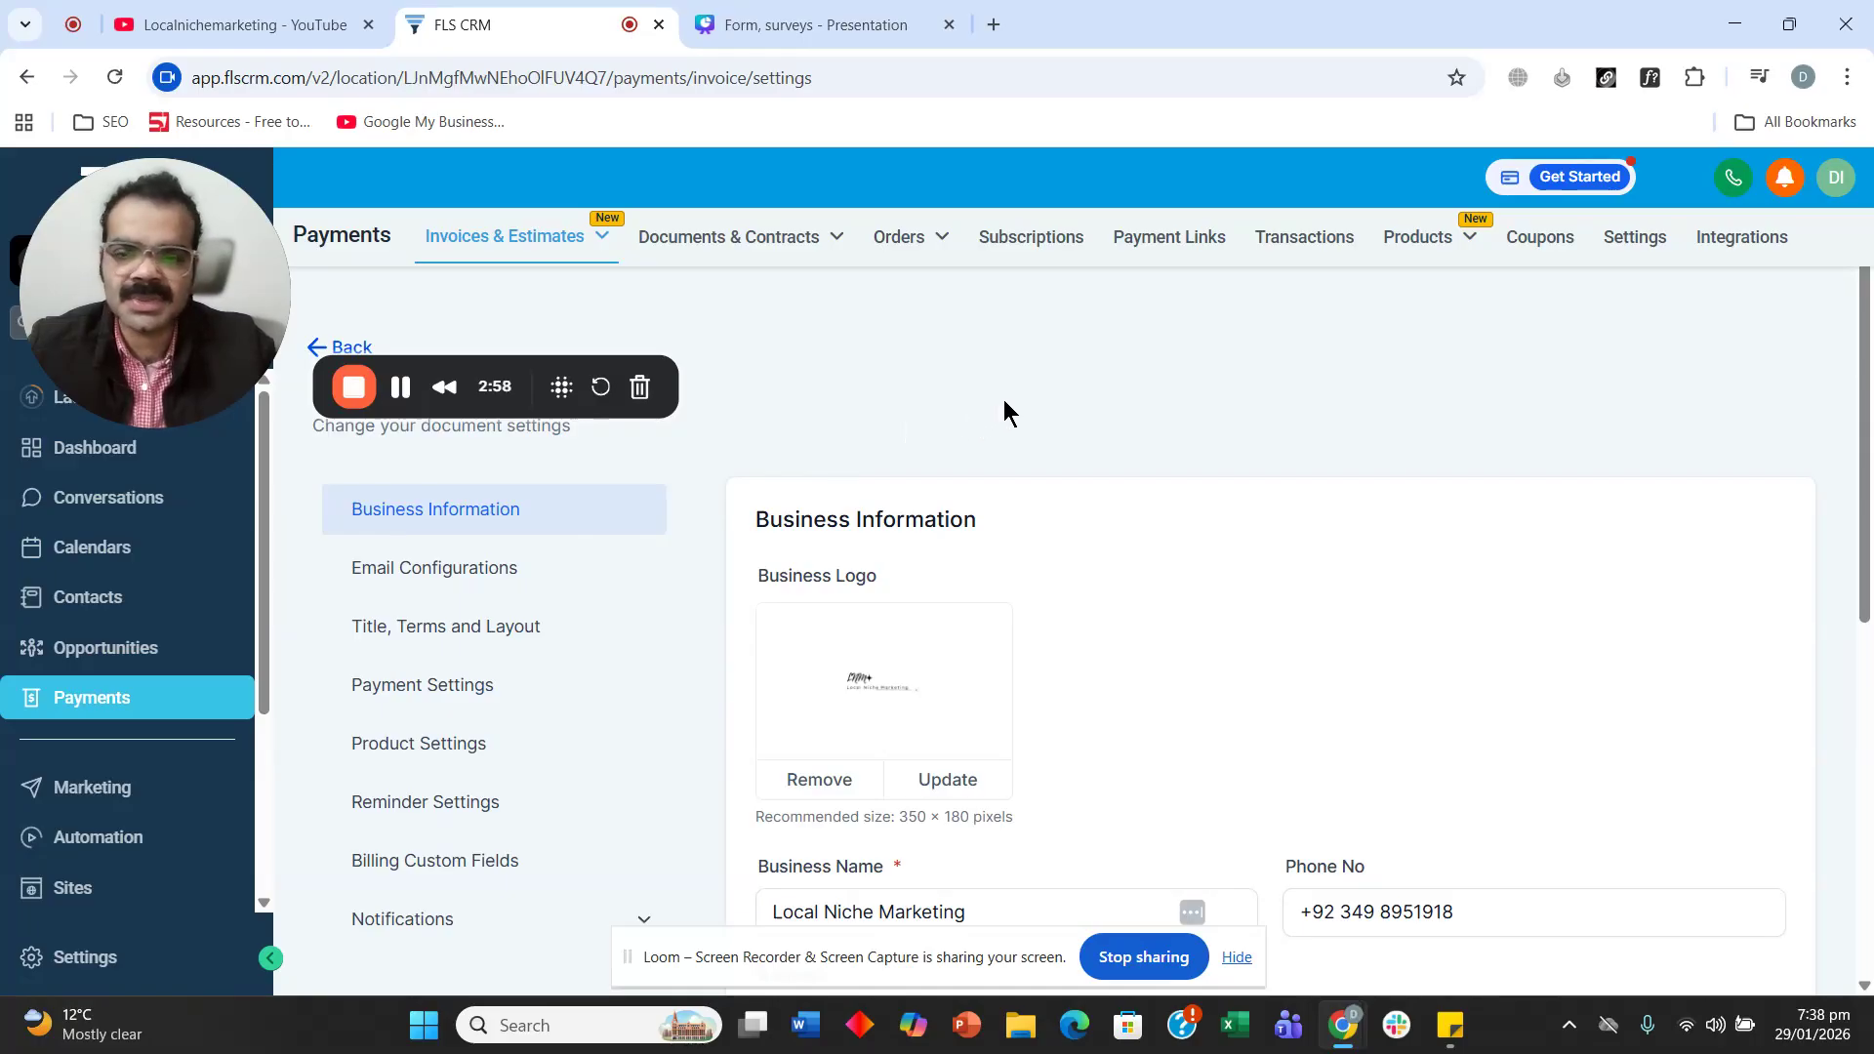
pyautogui.scroll(-3, 1003, 400)
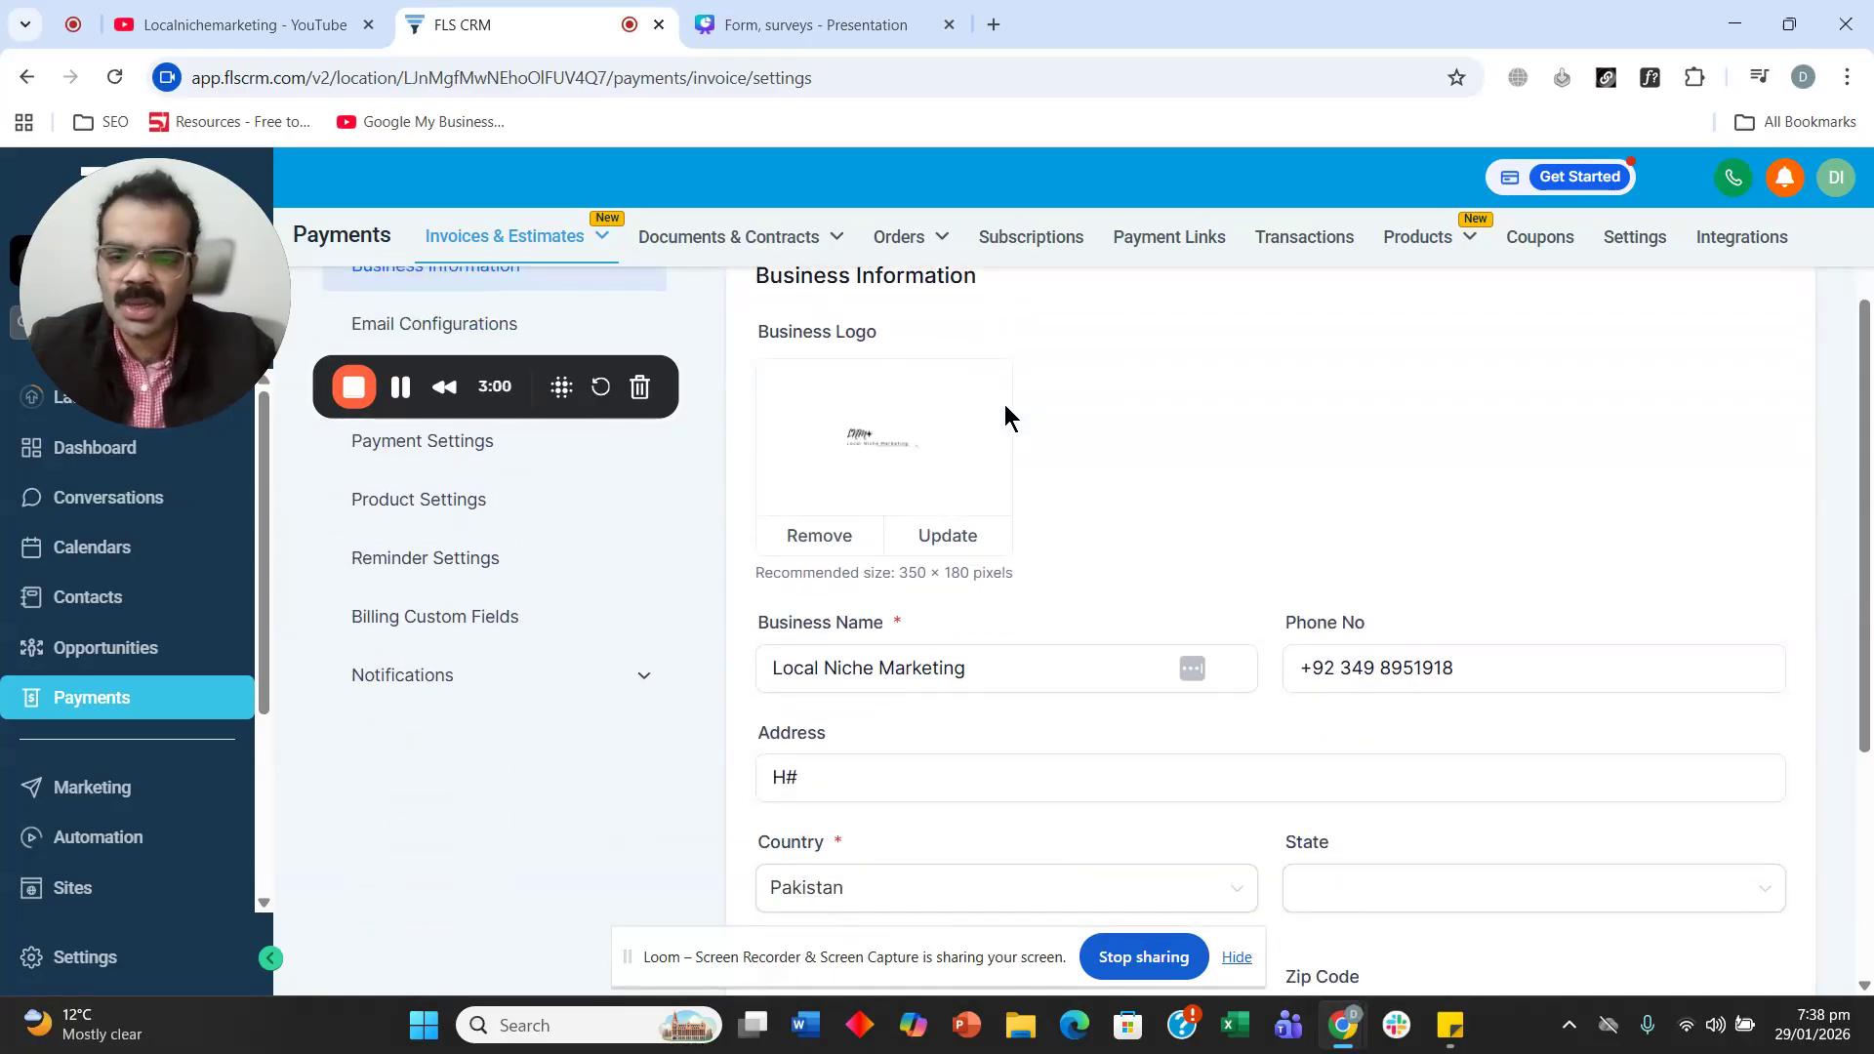
pyautogui.scroll(-4, 1004, 404)
pyautogui.scroll(4, 996, 616)
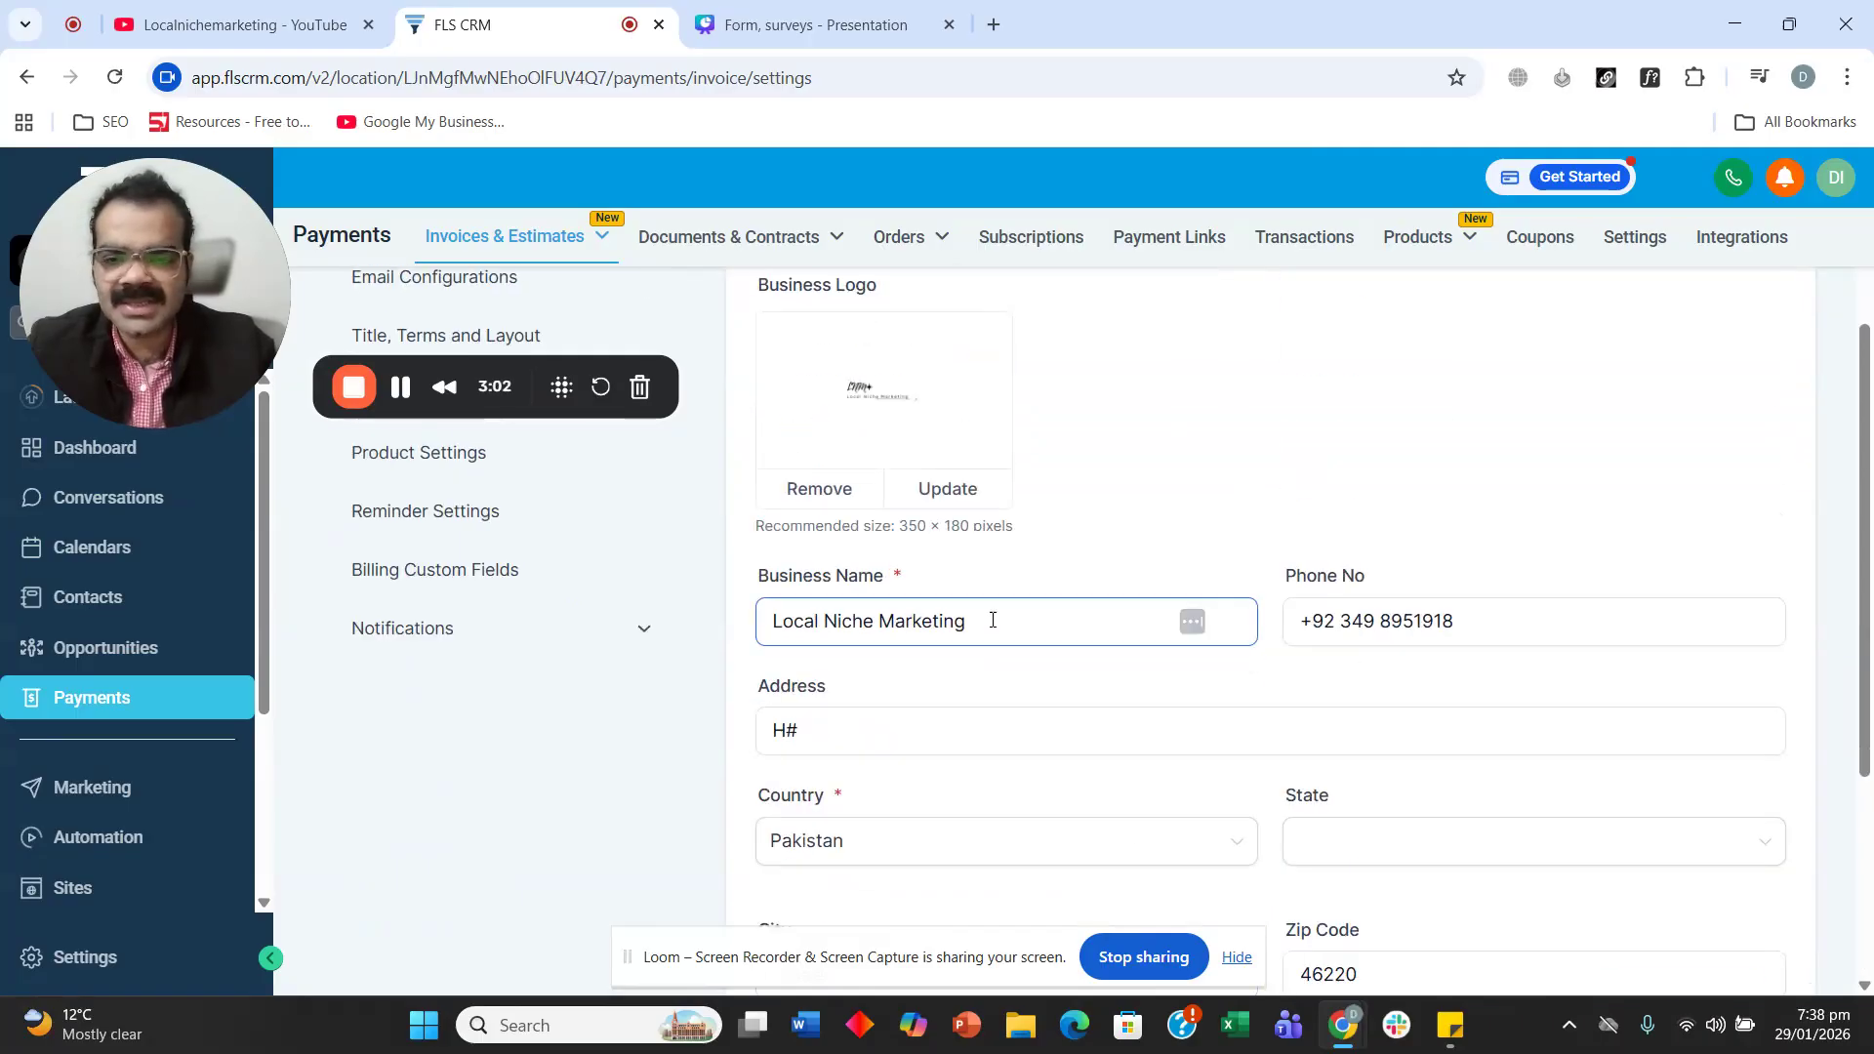
pyautogui.scroll(3, 992, 621)
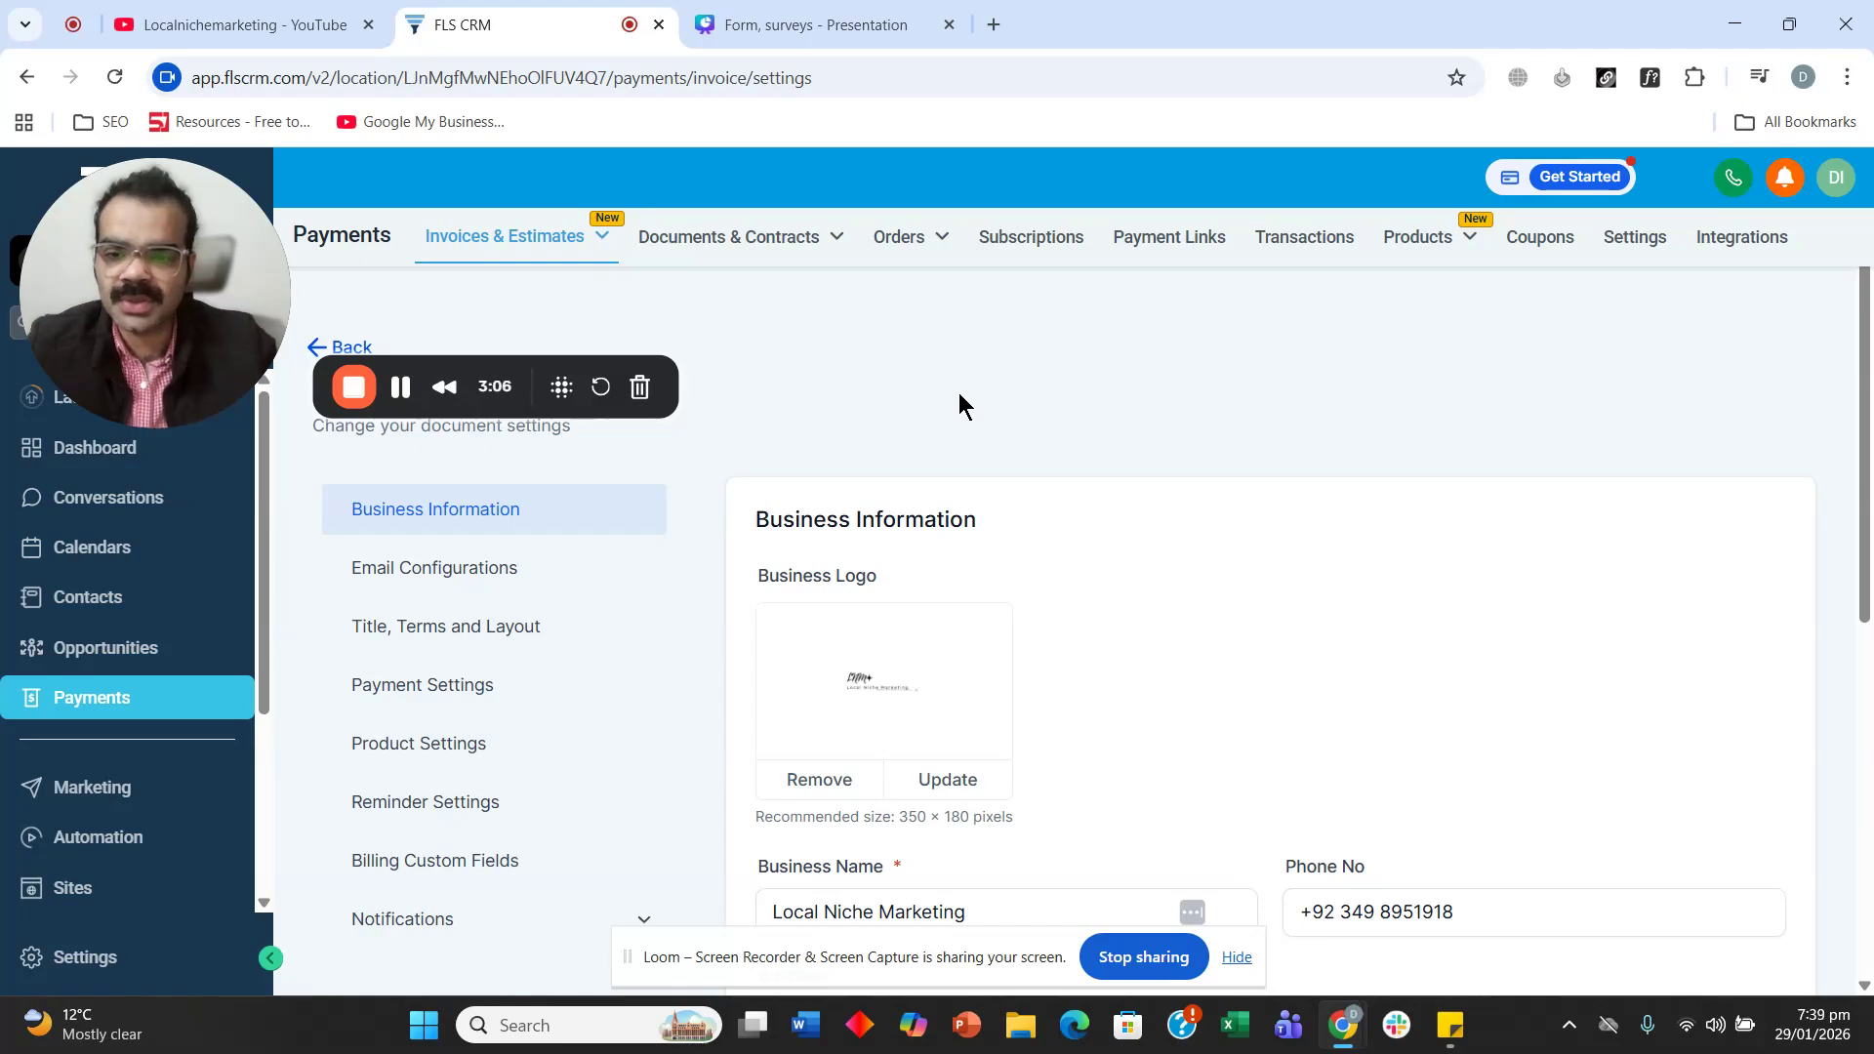
pyautogui.scroll(-3, 928, 406)
pyautogui.scroll(3, 976, 444)
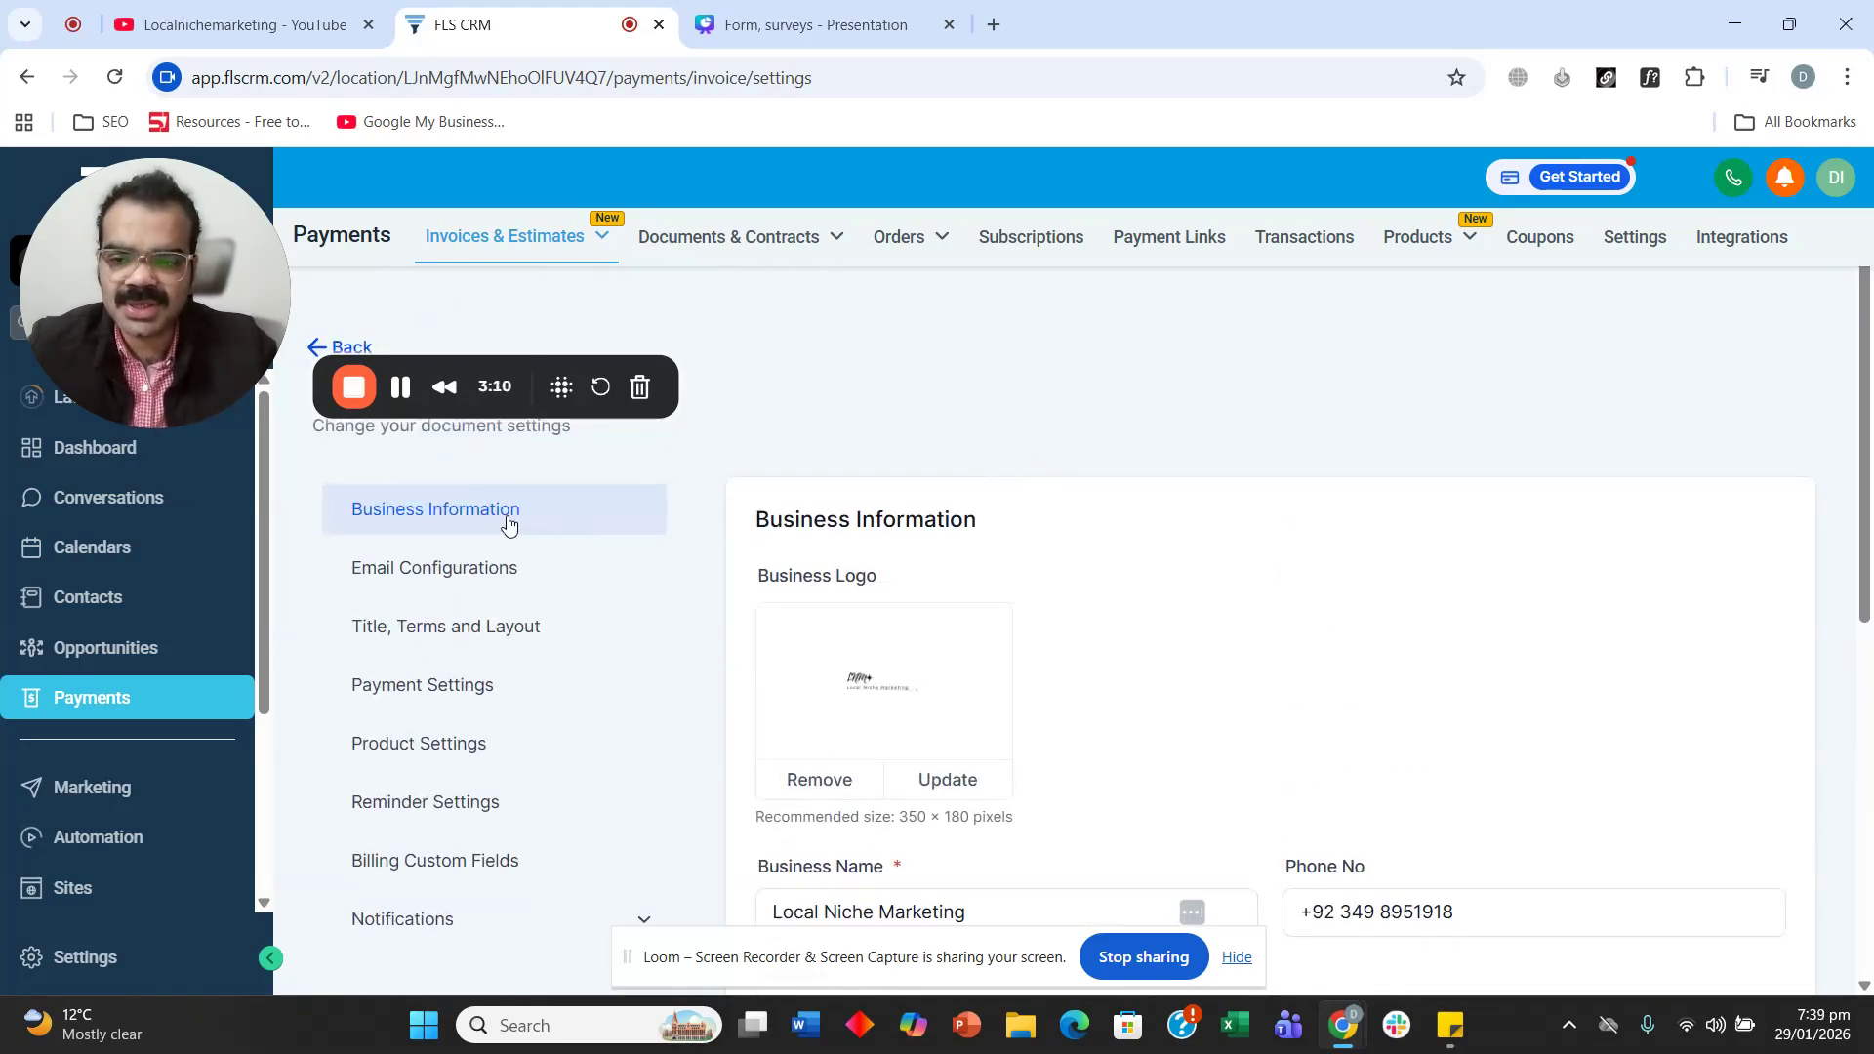
# Enter "Billing" as the From Name in the invoice email configurations and copy that text.
pyautogui.scroll(-1, 1062, 422)
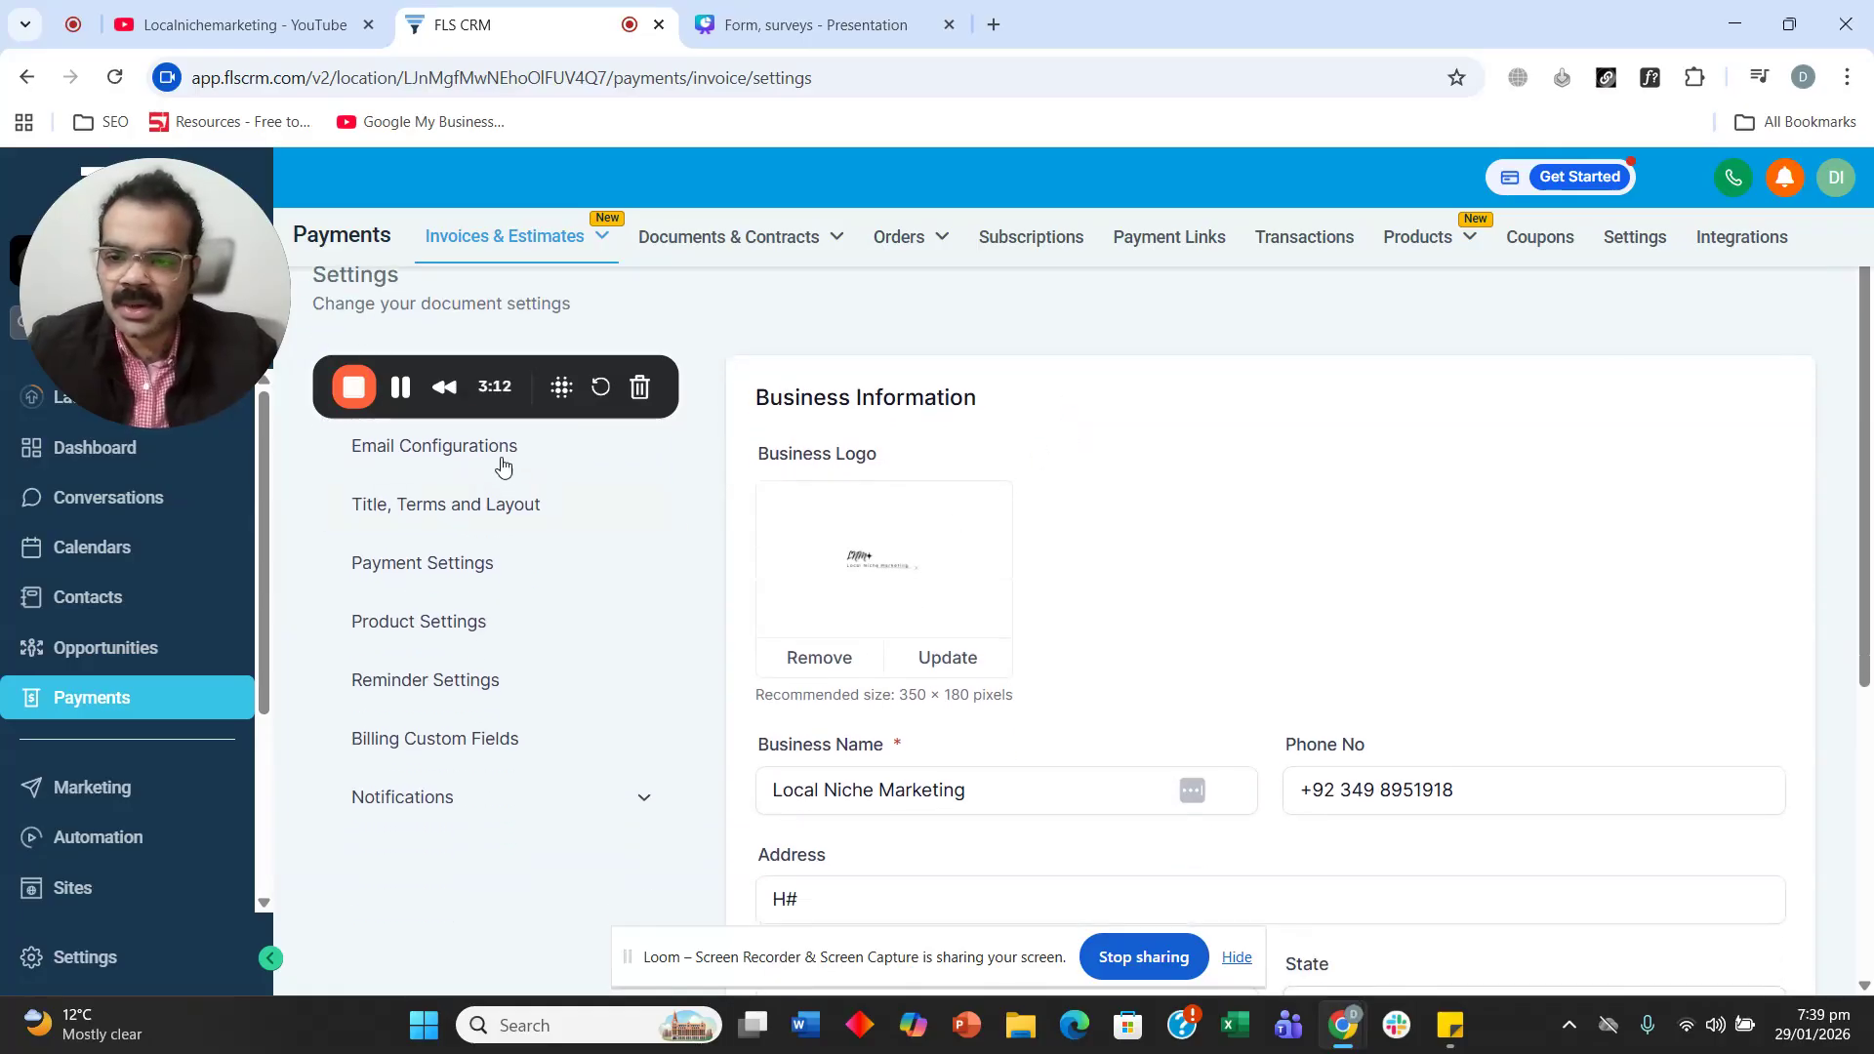
pyautogui.click(502, 459)
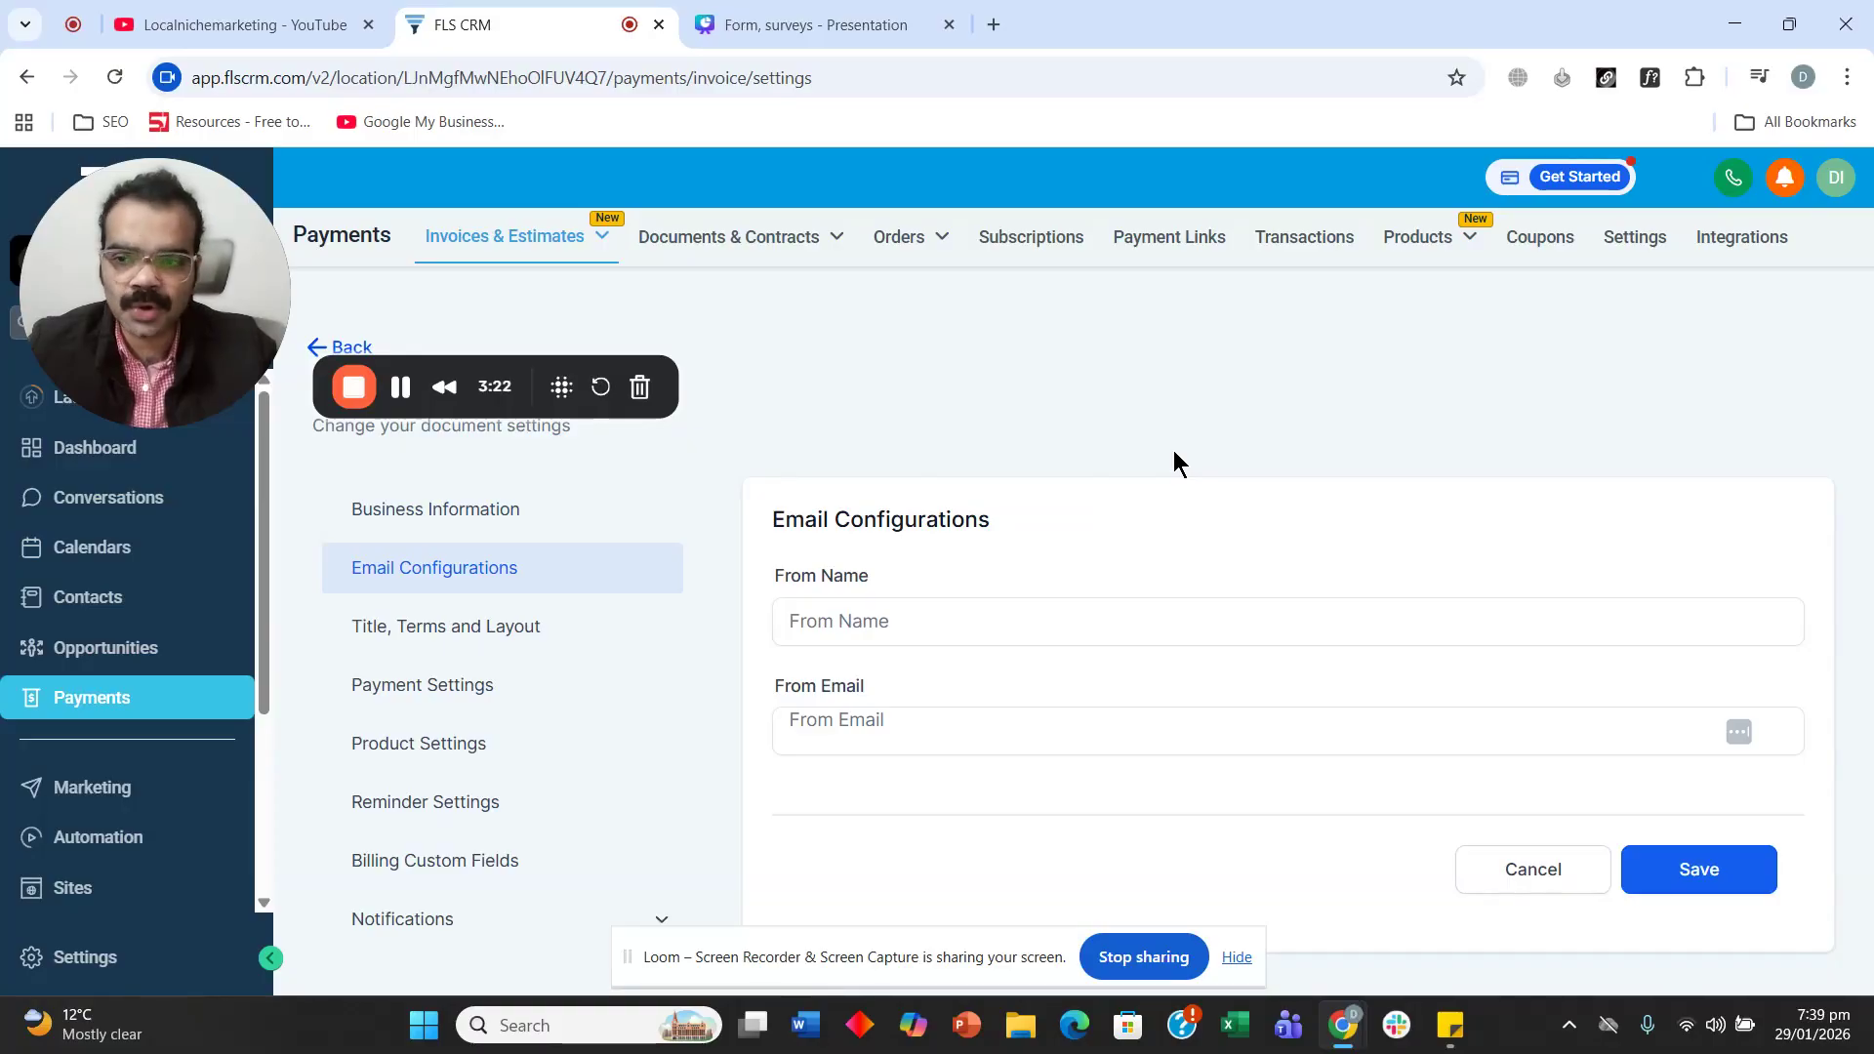
pyautogui.click(971, 636)
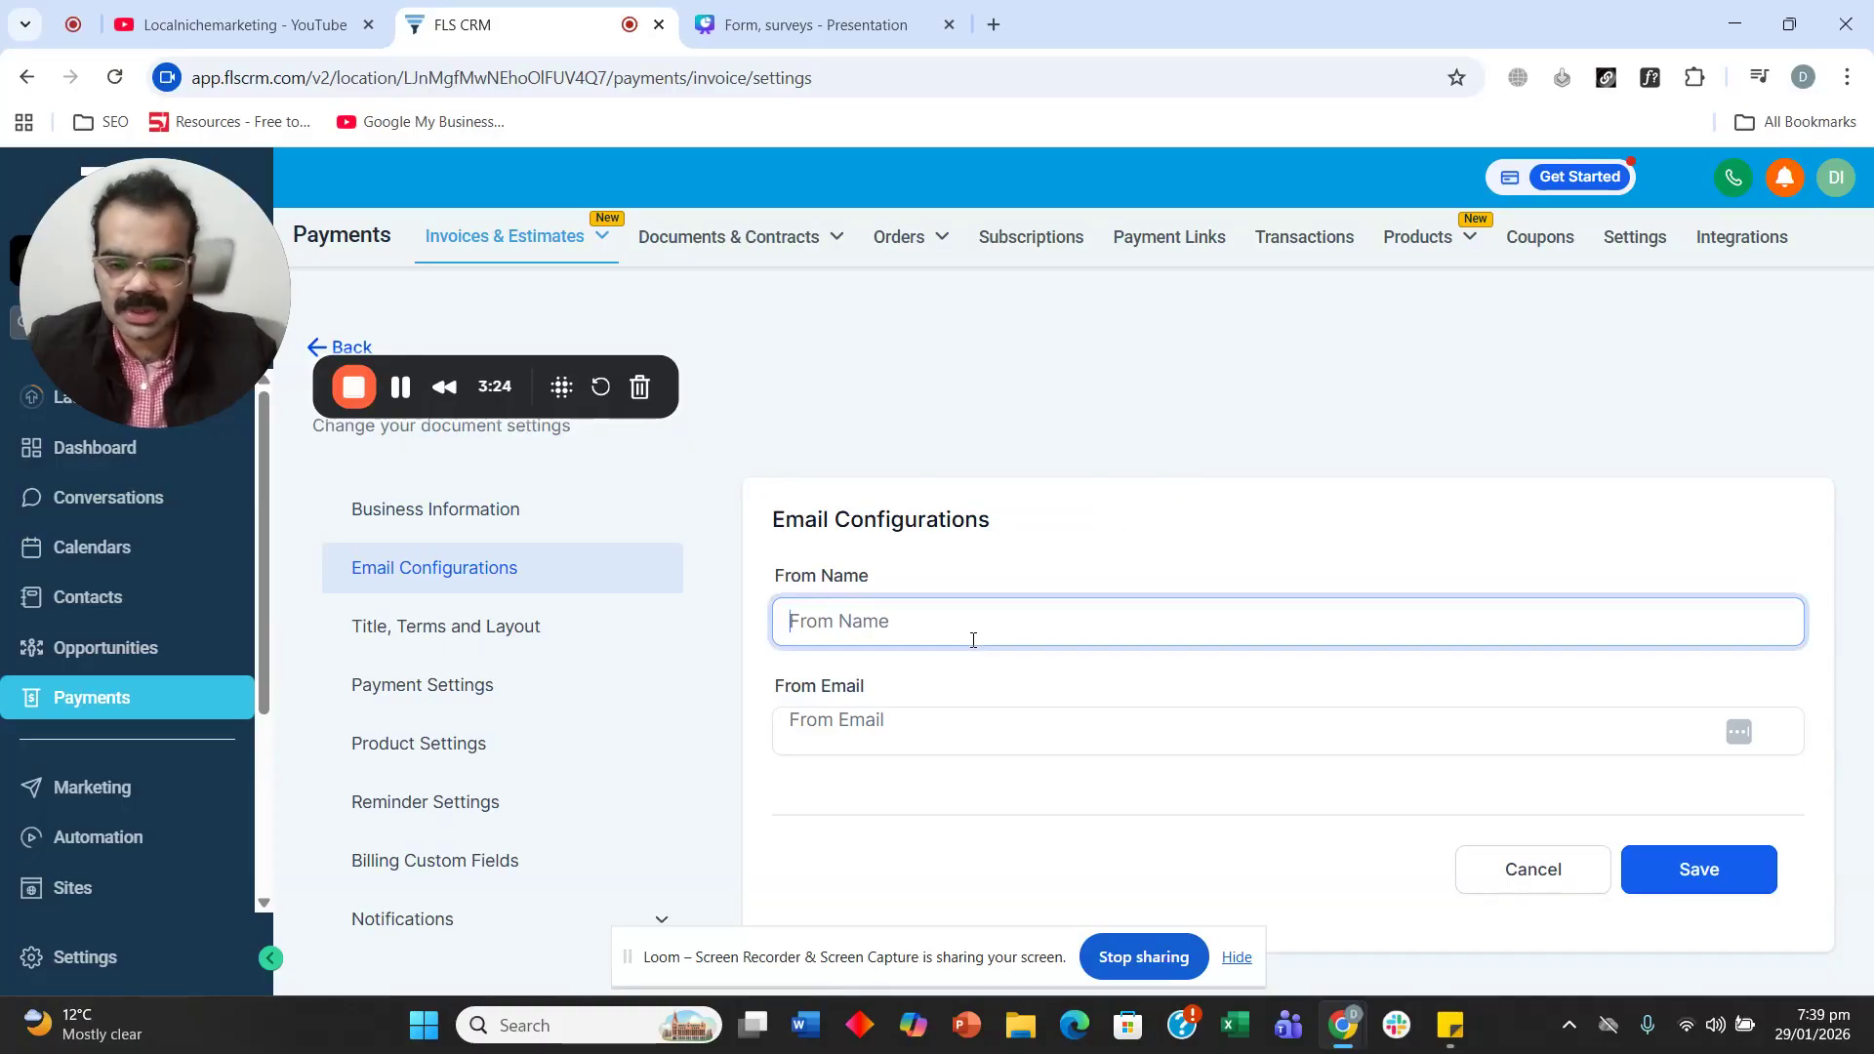
pyautogui.write('Bu')
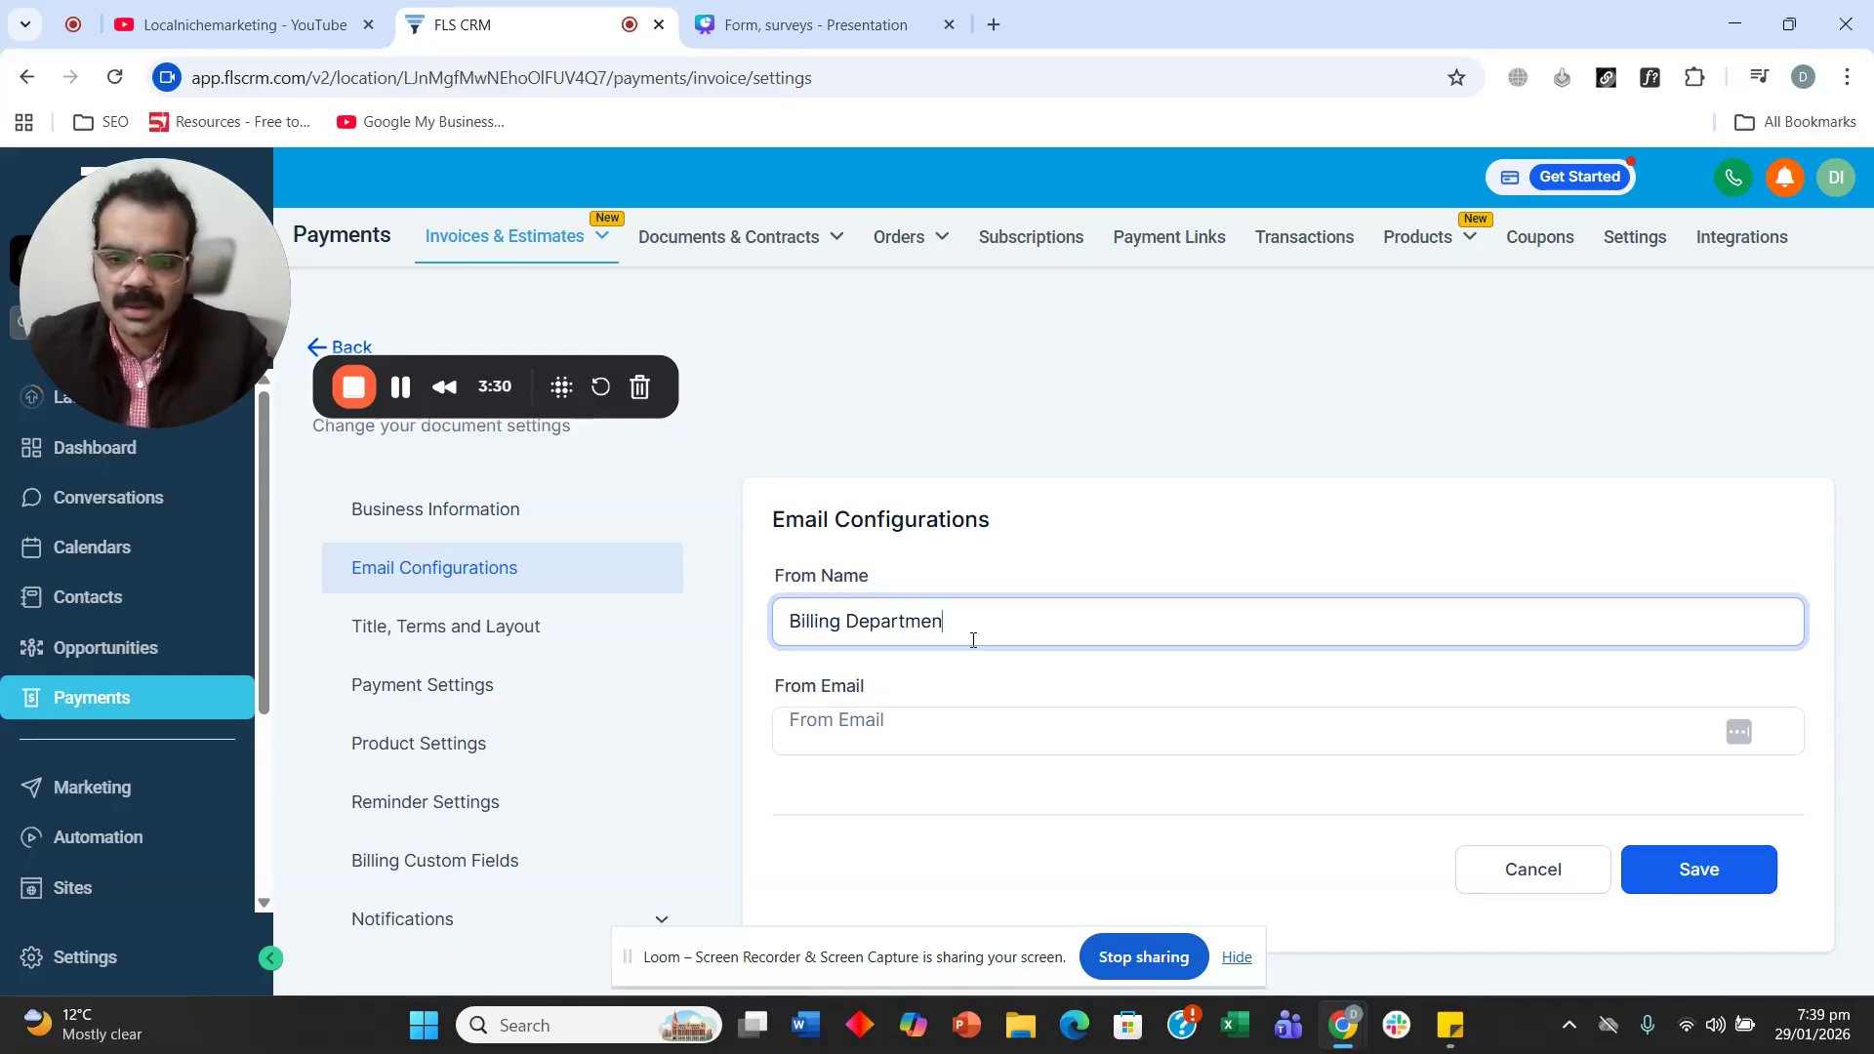
pyautogui.moveTo(841, 623); pyautogui.dragTo(1012, 627)
pyautogui.press('BackSpace')
pyautogui.hotkey('ctrl', 'a')
pyautogui.hotkey('ctrl', 'c')
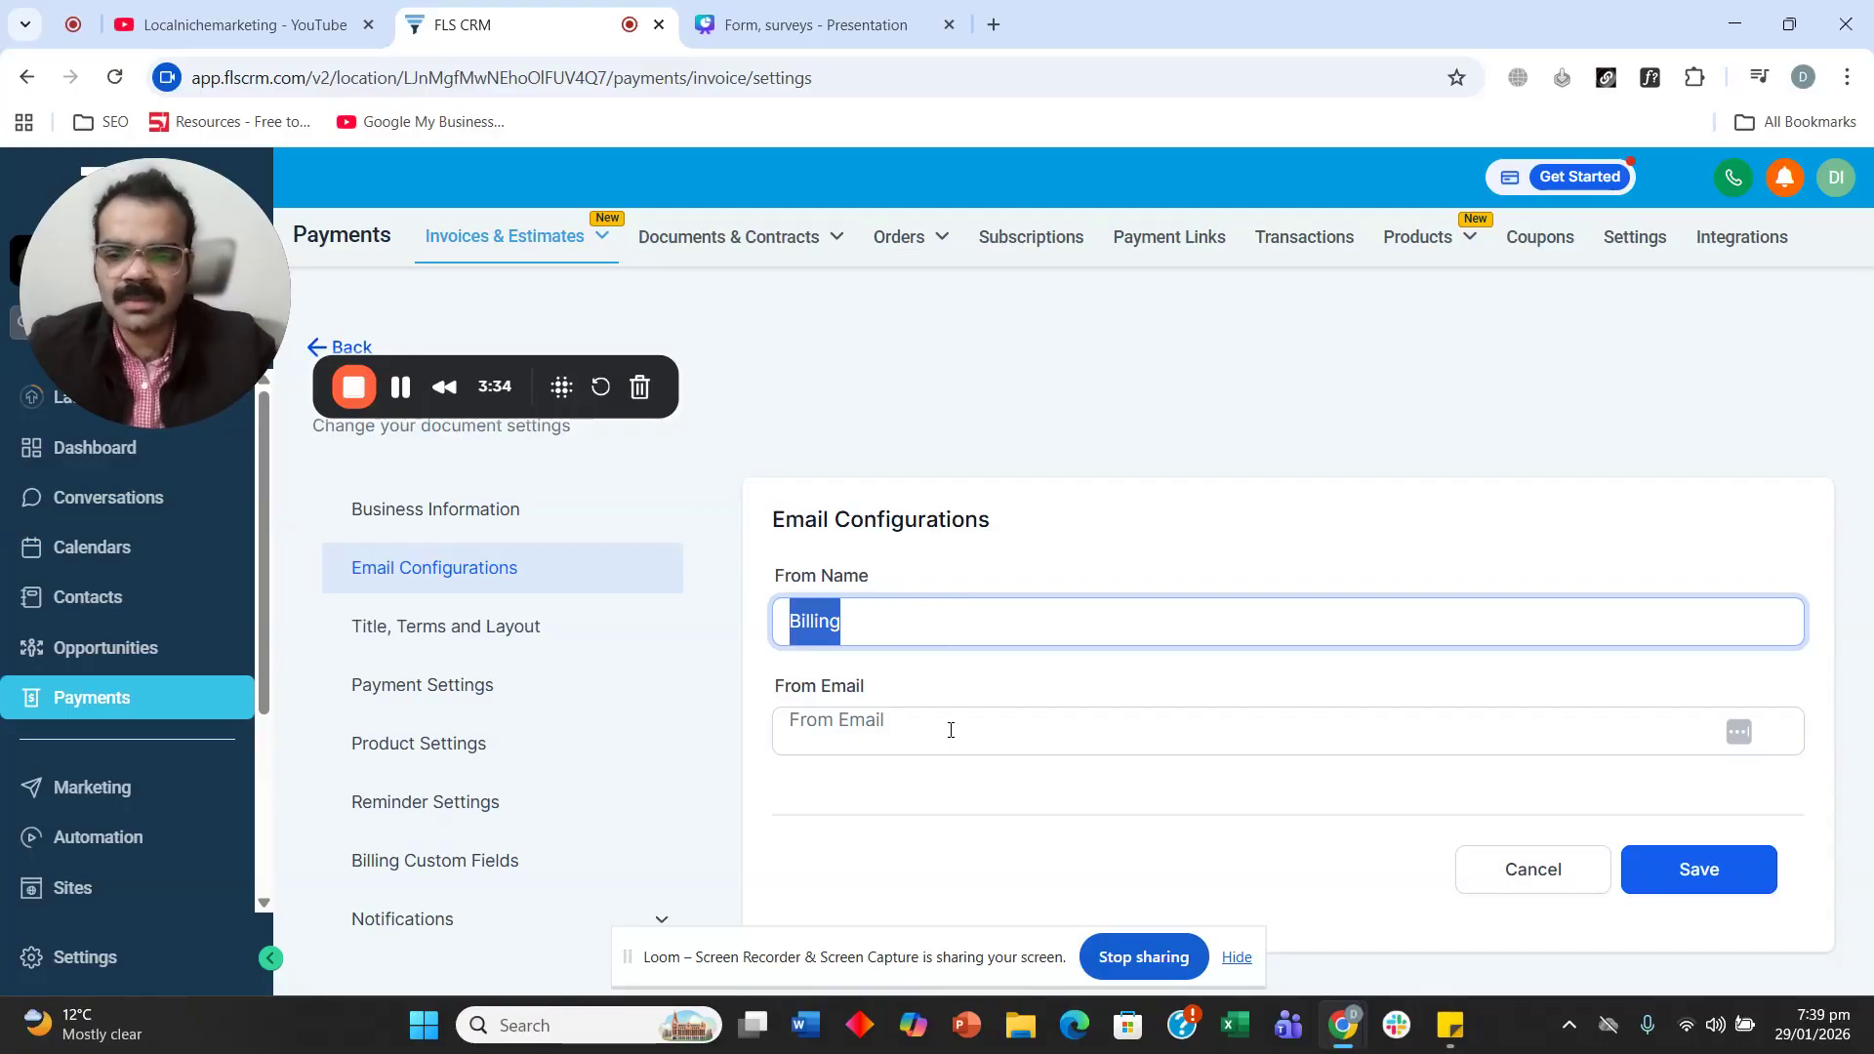
# Enter "Billing@" as the From Email for invoices and open the Title, Terms and Layout settings.
pyautogui.click(947, 732)
pyautogui.hotkey('ctrl', 'v')
pyautogui.write('@')
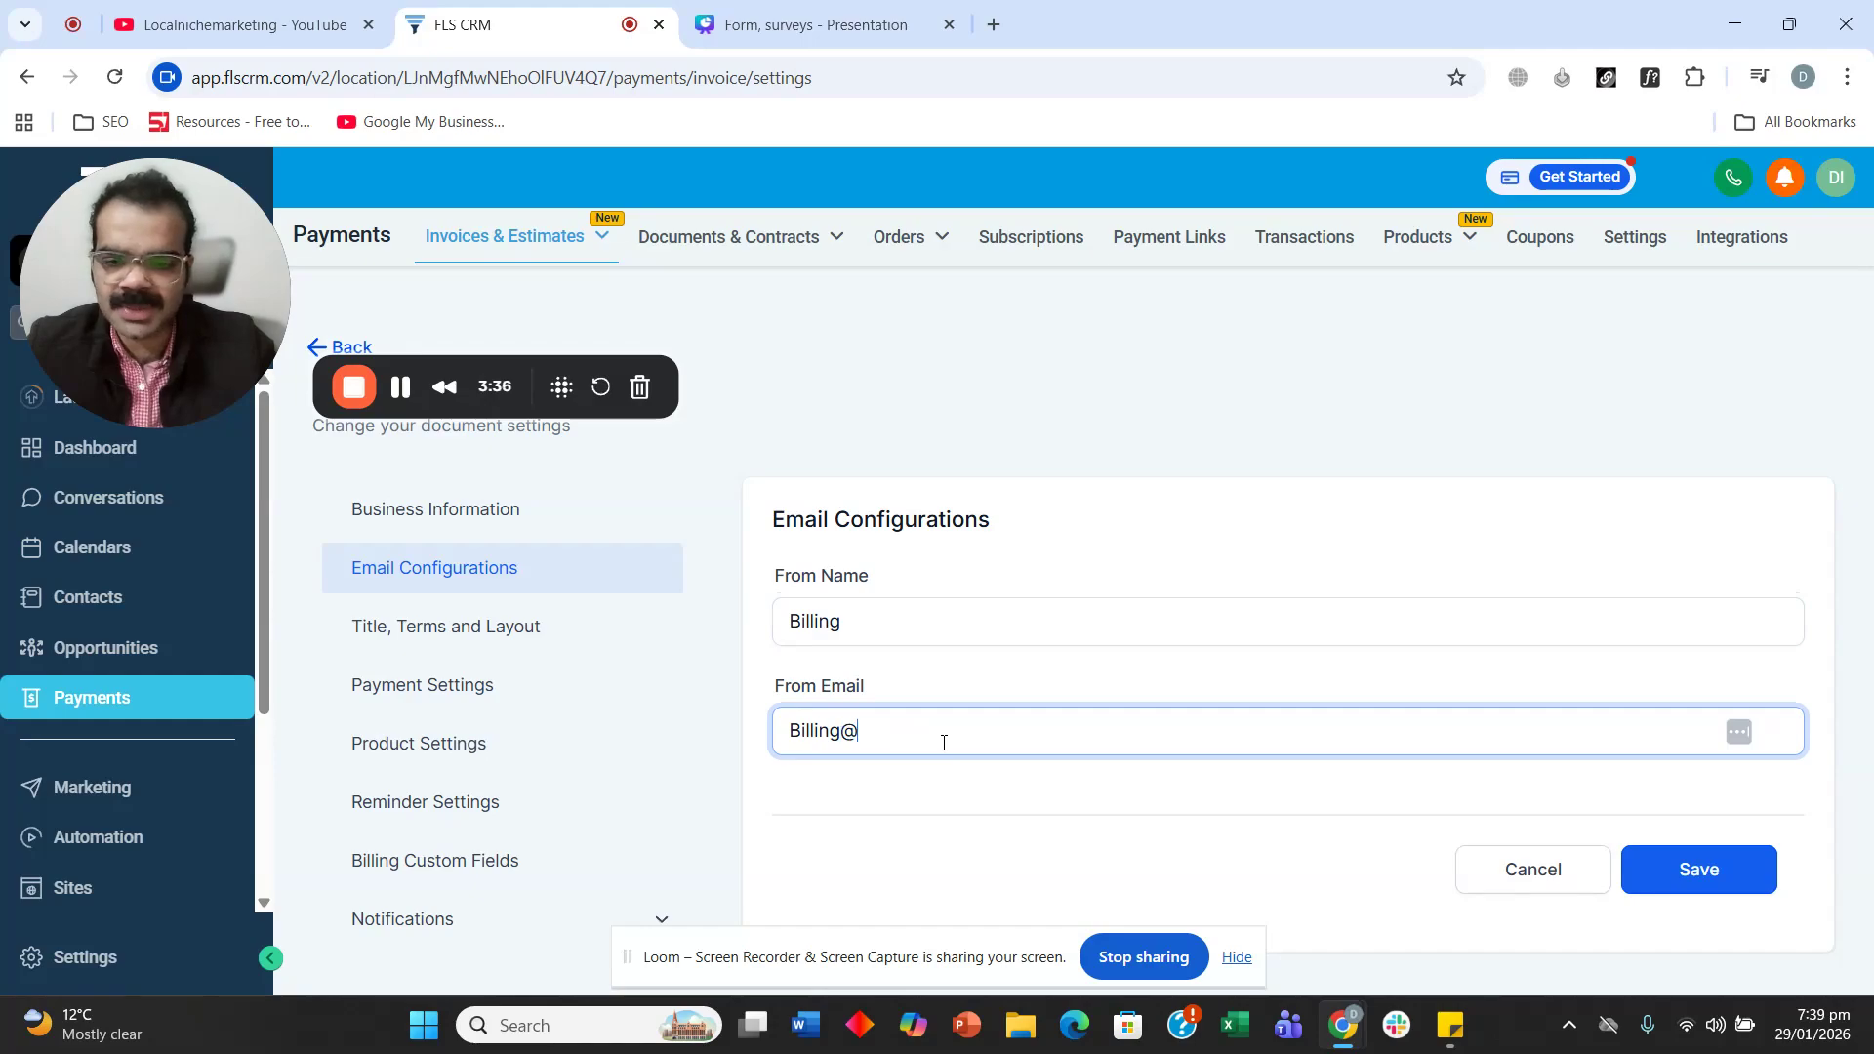
pyautogui.click(1468, 396)
pyautogui.click(482, 646)
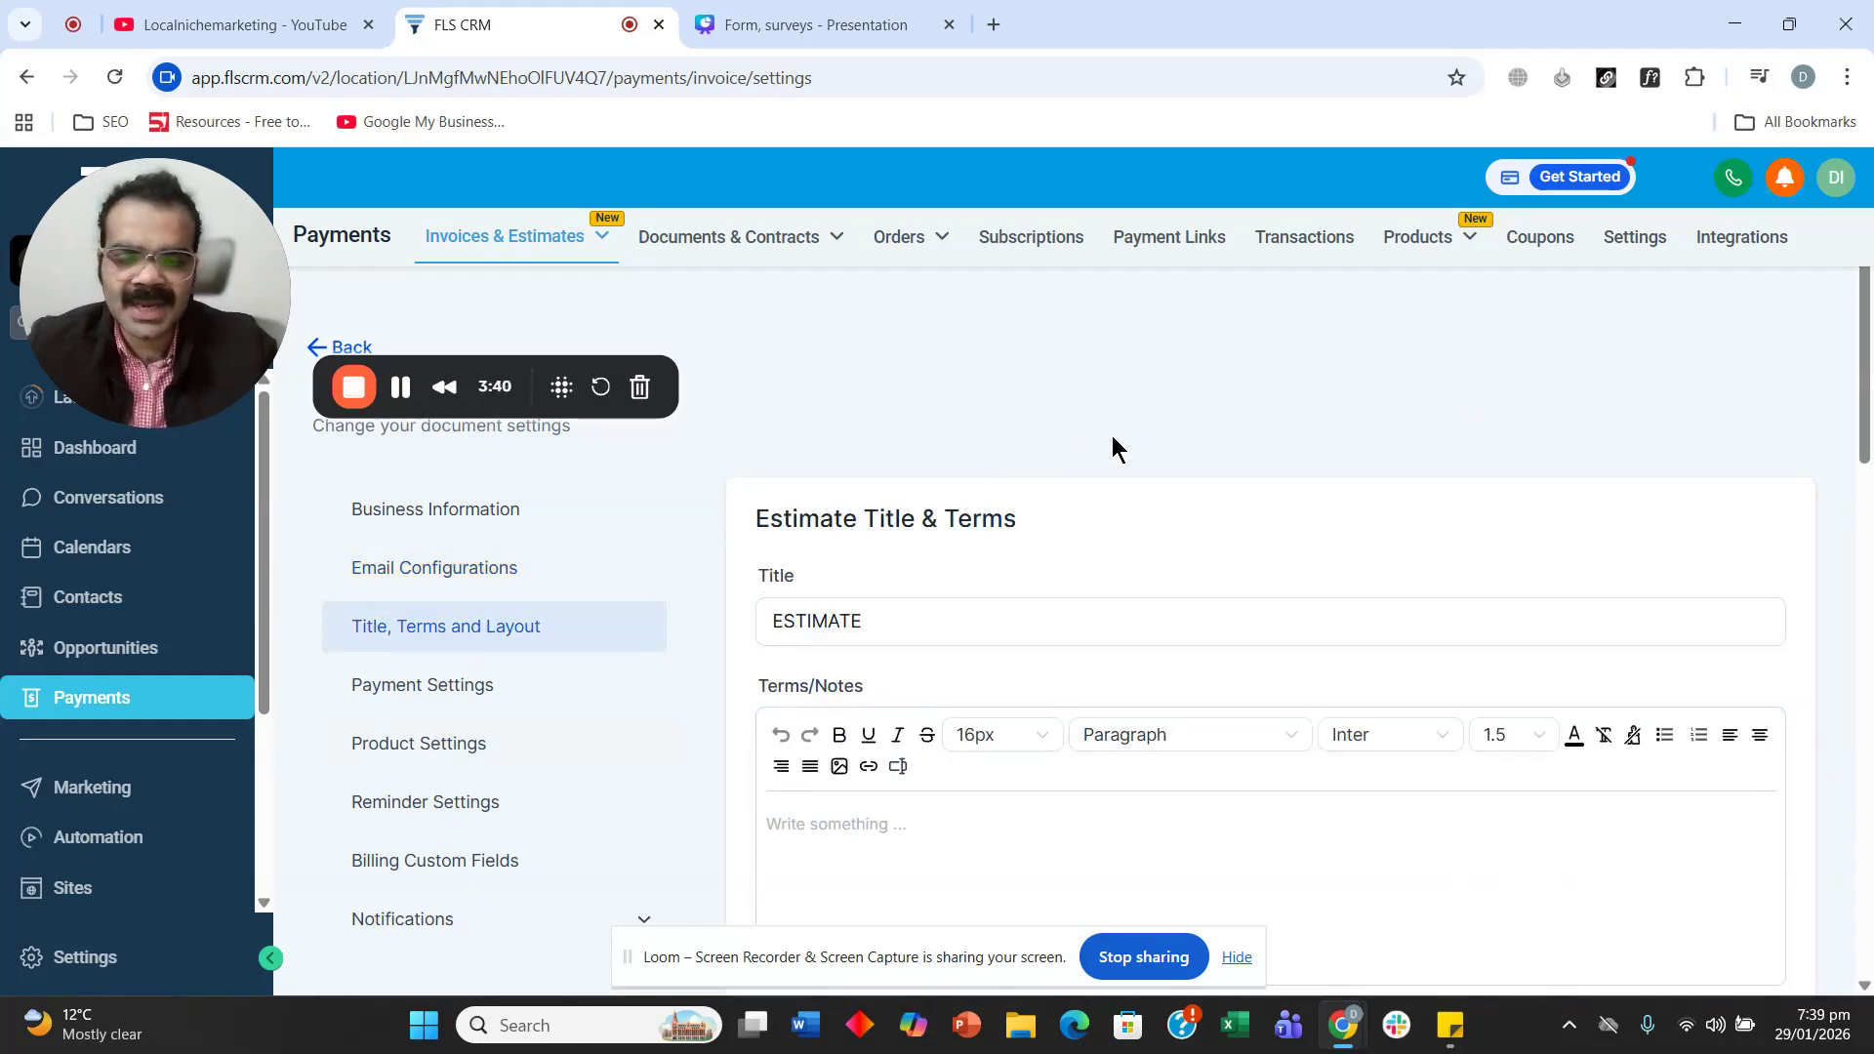
pyautogui.scroll(-1, 1110, 435)
pyautogui.scroll(1, 1099, 462)
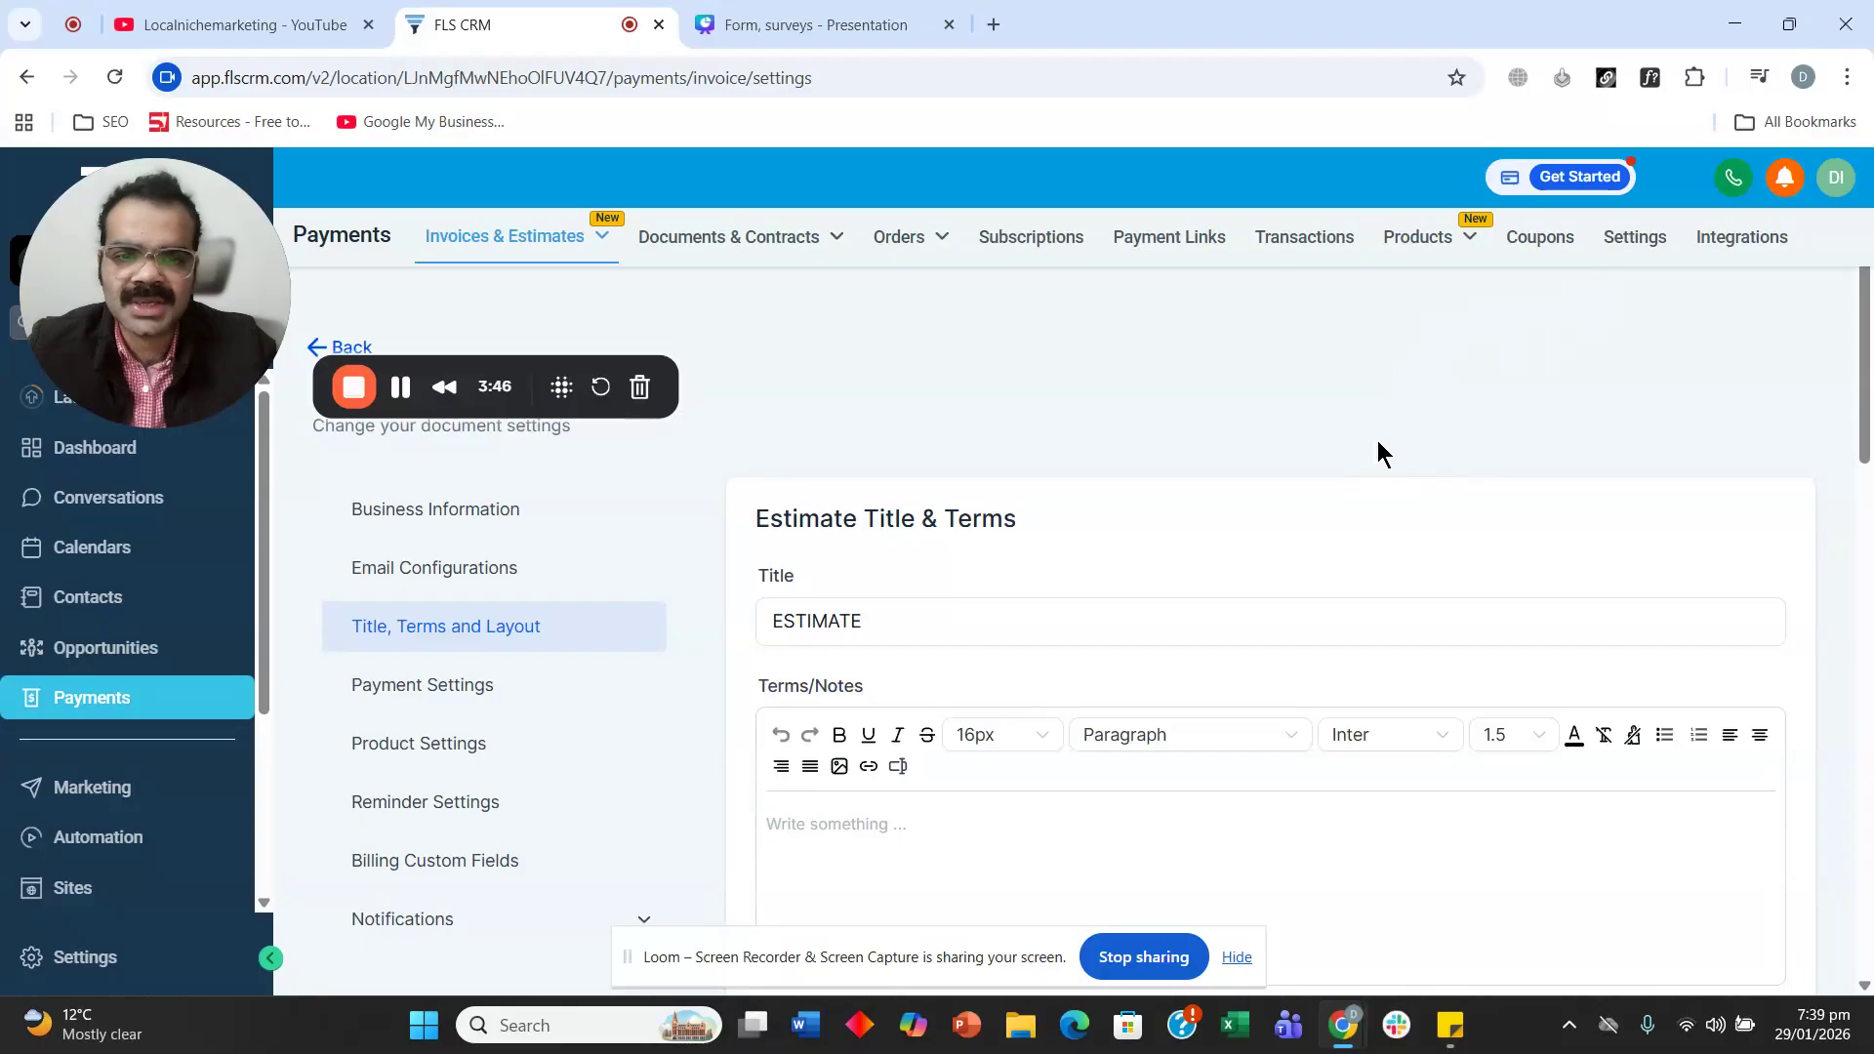
# Open the invoices overview in a separate browser tab and start a new one-time invoice there.
pyautogui.moveTo(503, 239)
pyautogui.rightClick(507, 302)
pyautogui.click(576, 328)
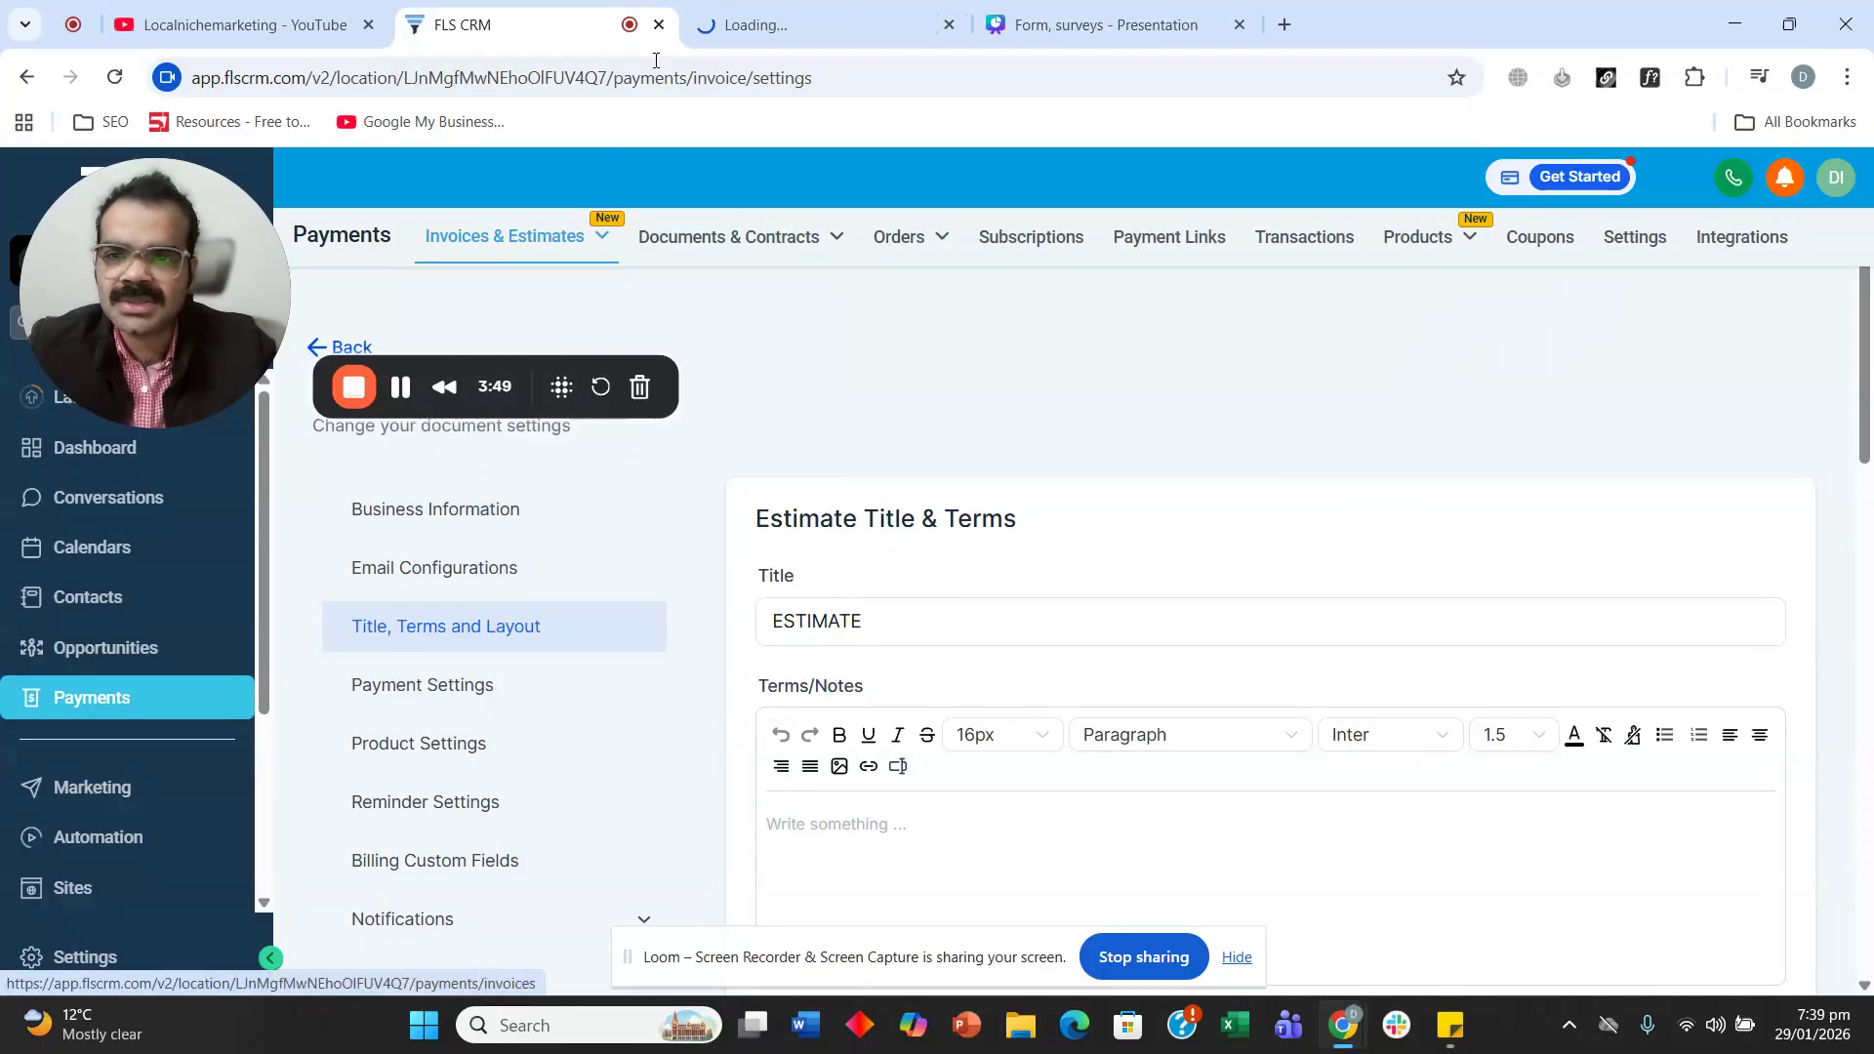
pyautogui.click(753, 26)
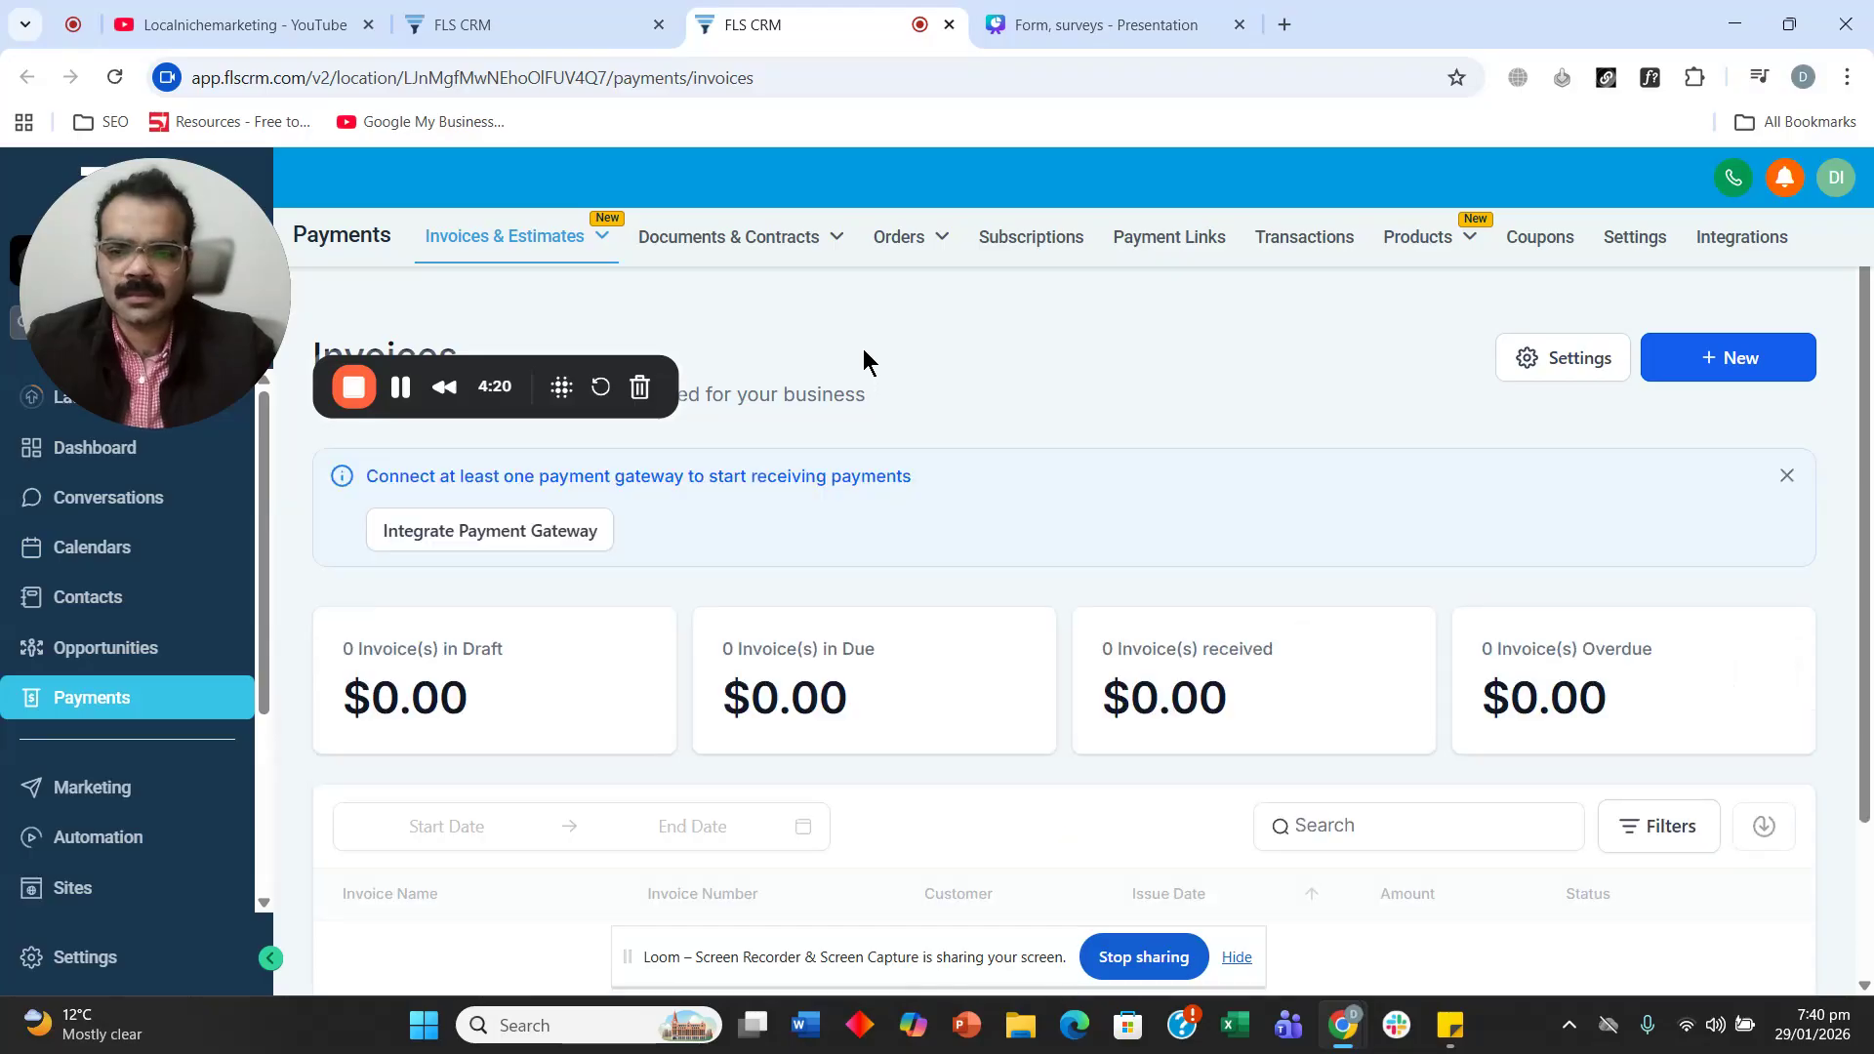
pyautogui.scroll(-3, 924, 353)
pyautogui.scroll(3, 1010, 406)
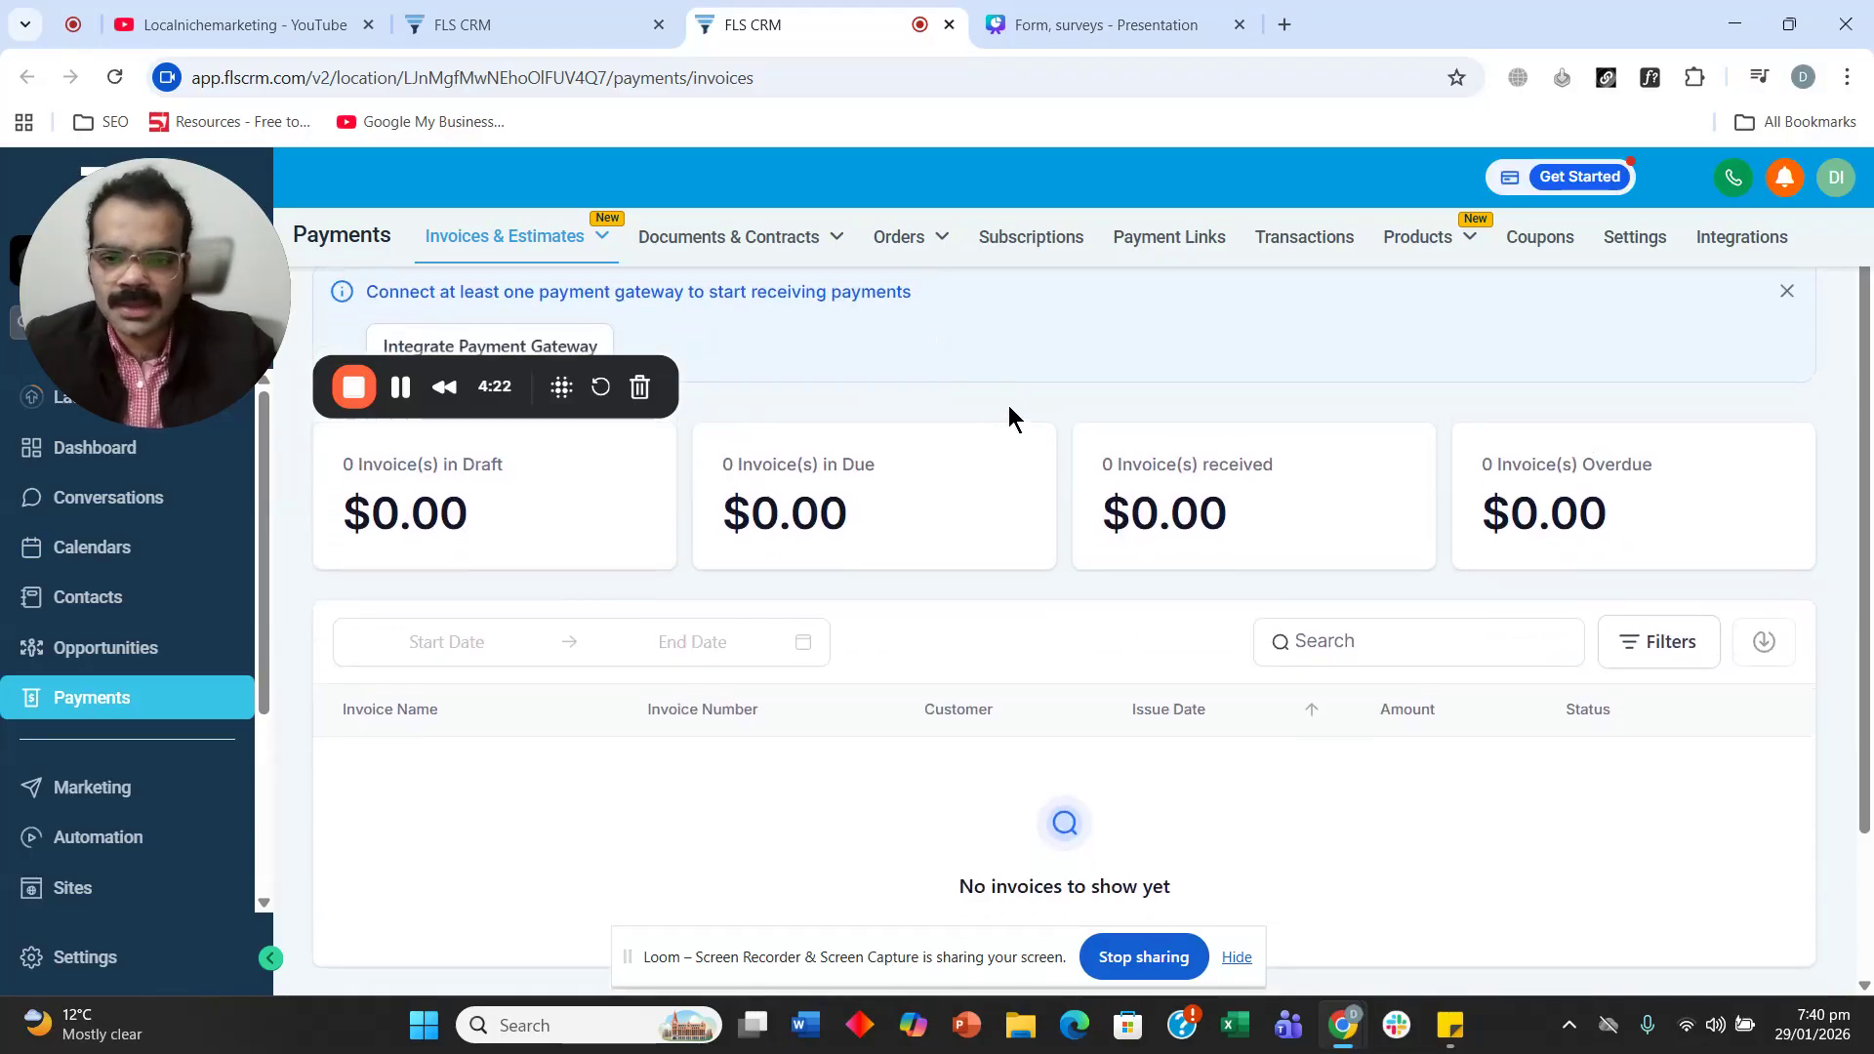
pyautogui.click(1685, 372)
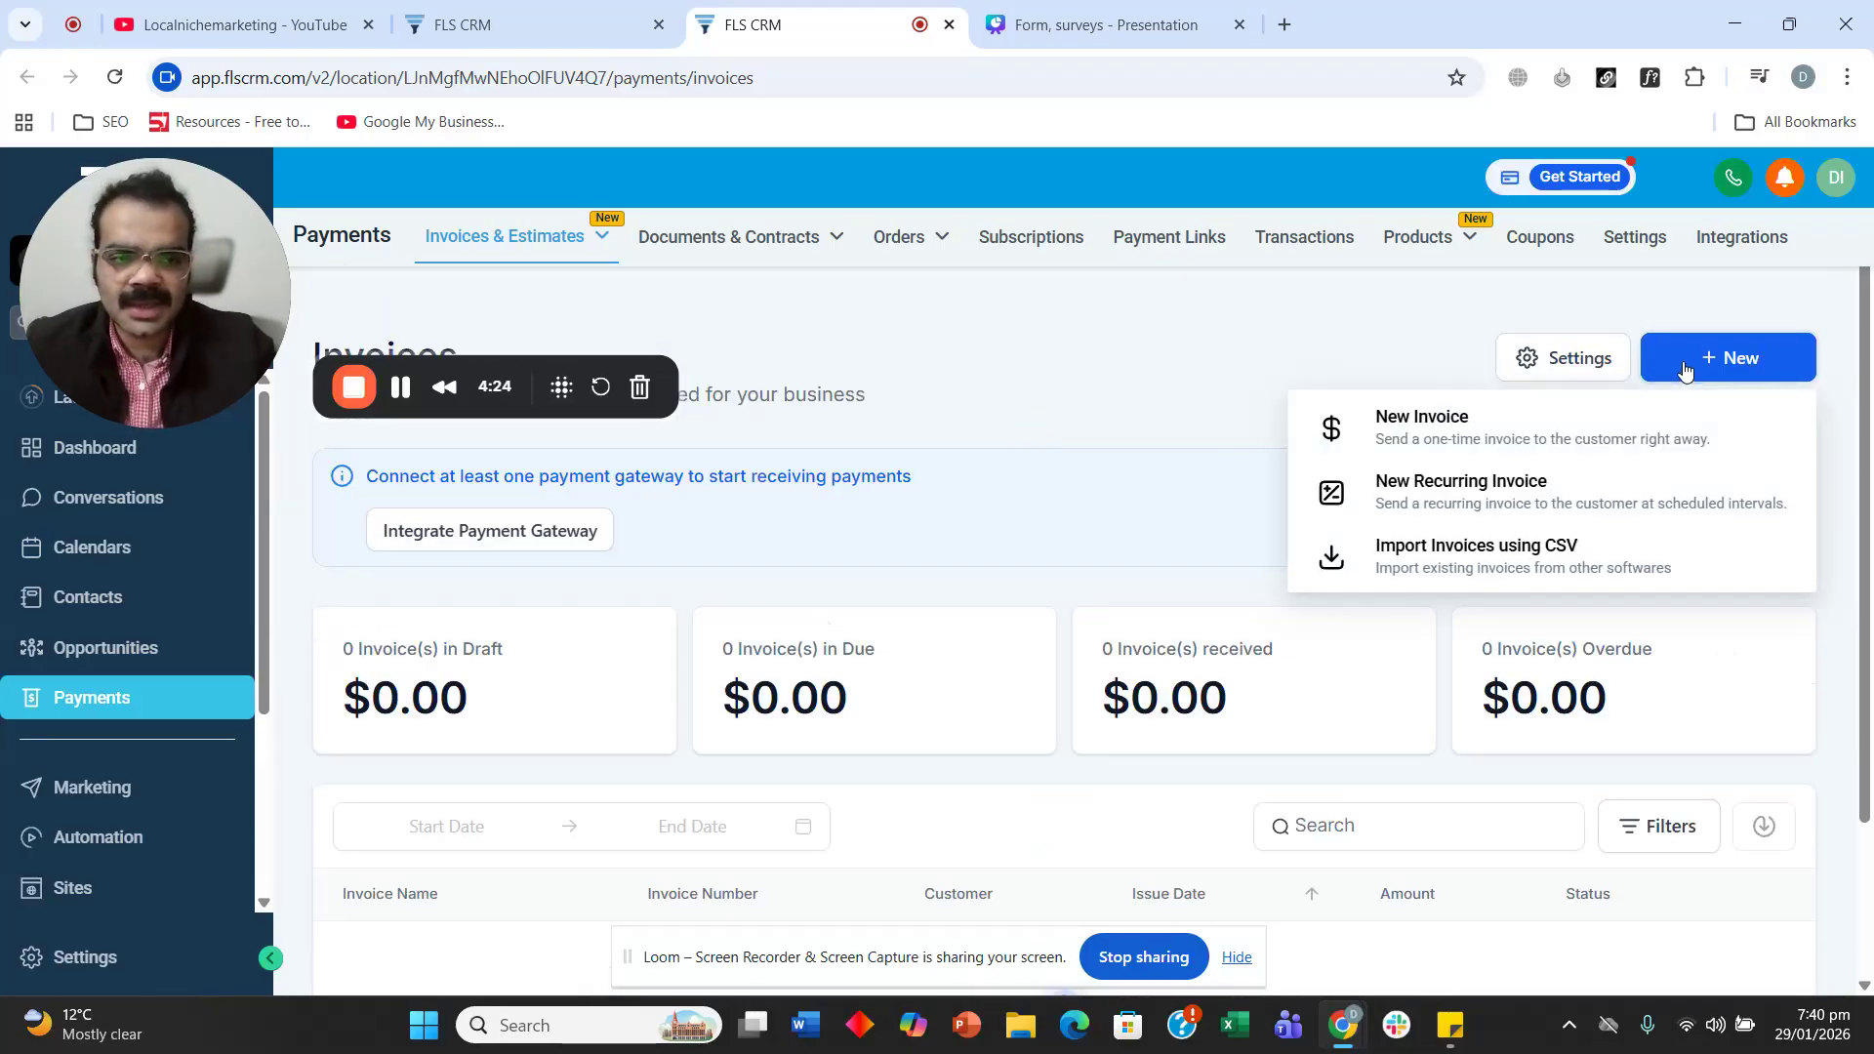
pyautogui.click(1628, 444)
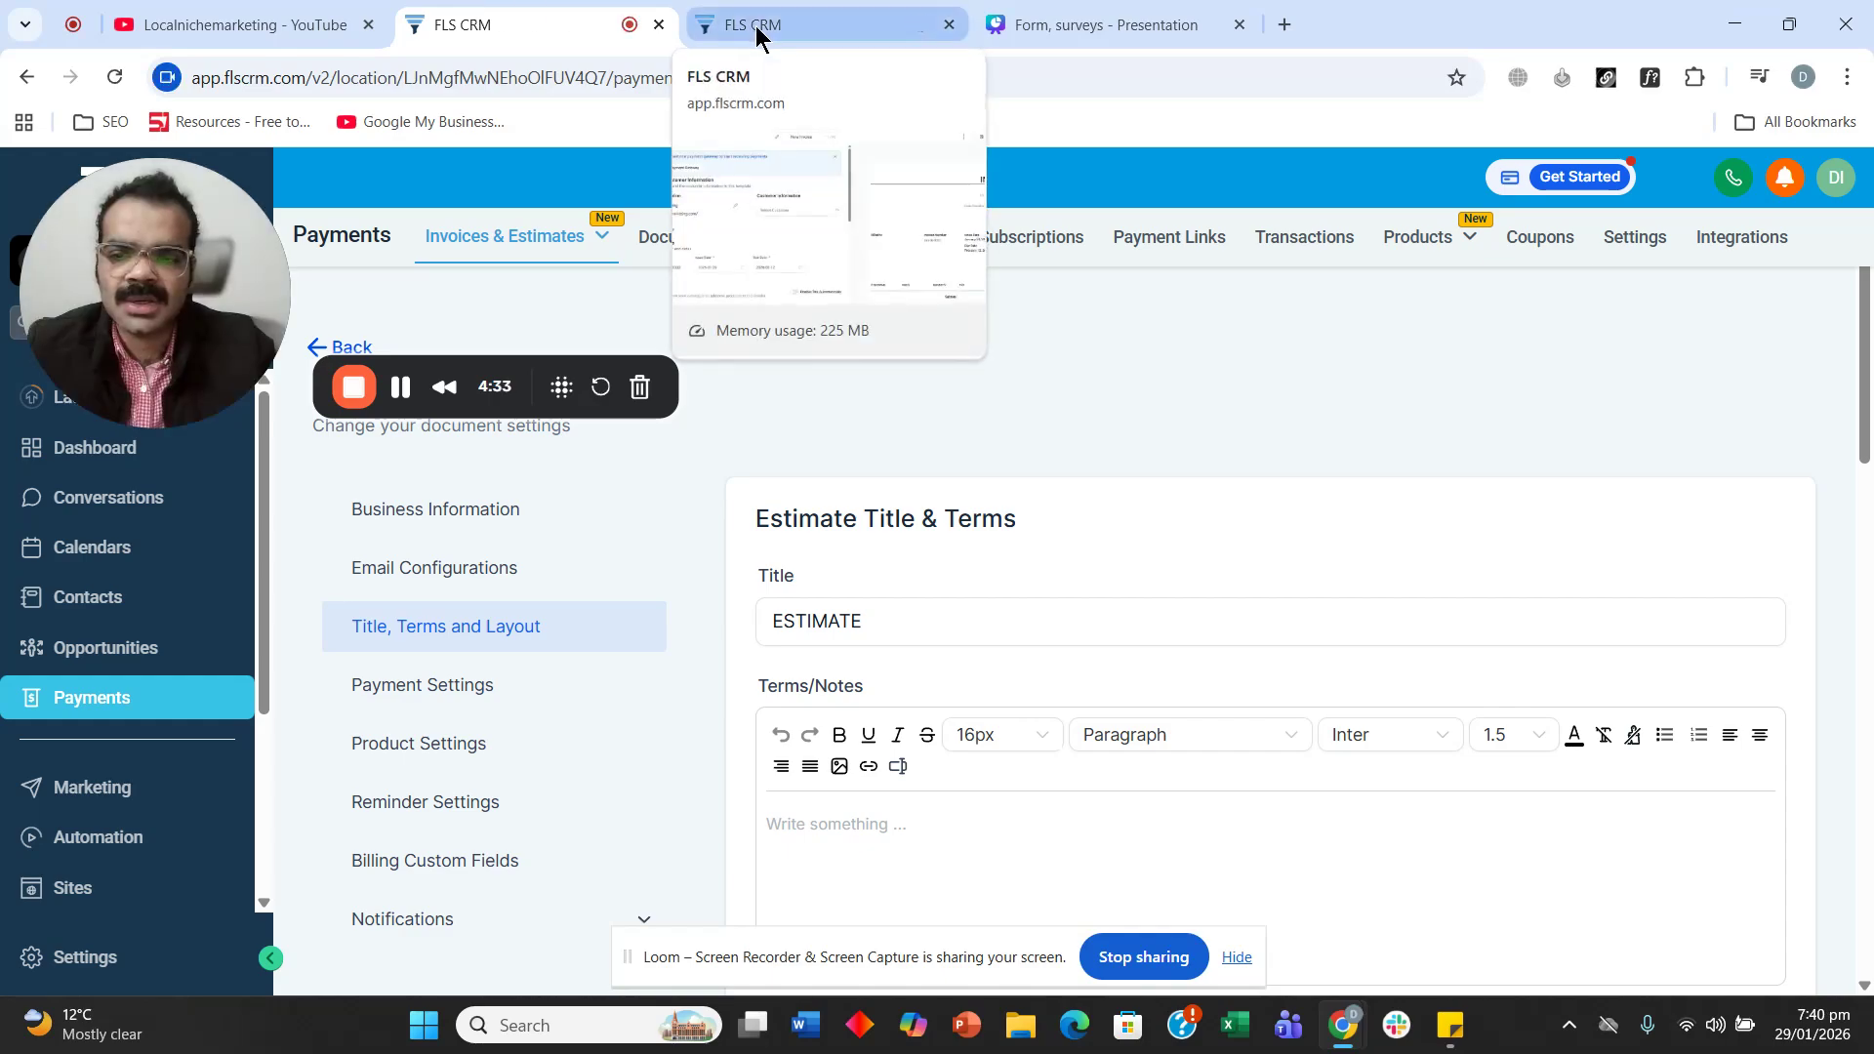
# Enable Terms and Conditions in the additional options of the new invoice.
pyautogui.click(818, 29)
pyautogui.scroll(-9, 297, 690)
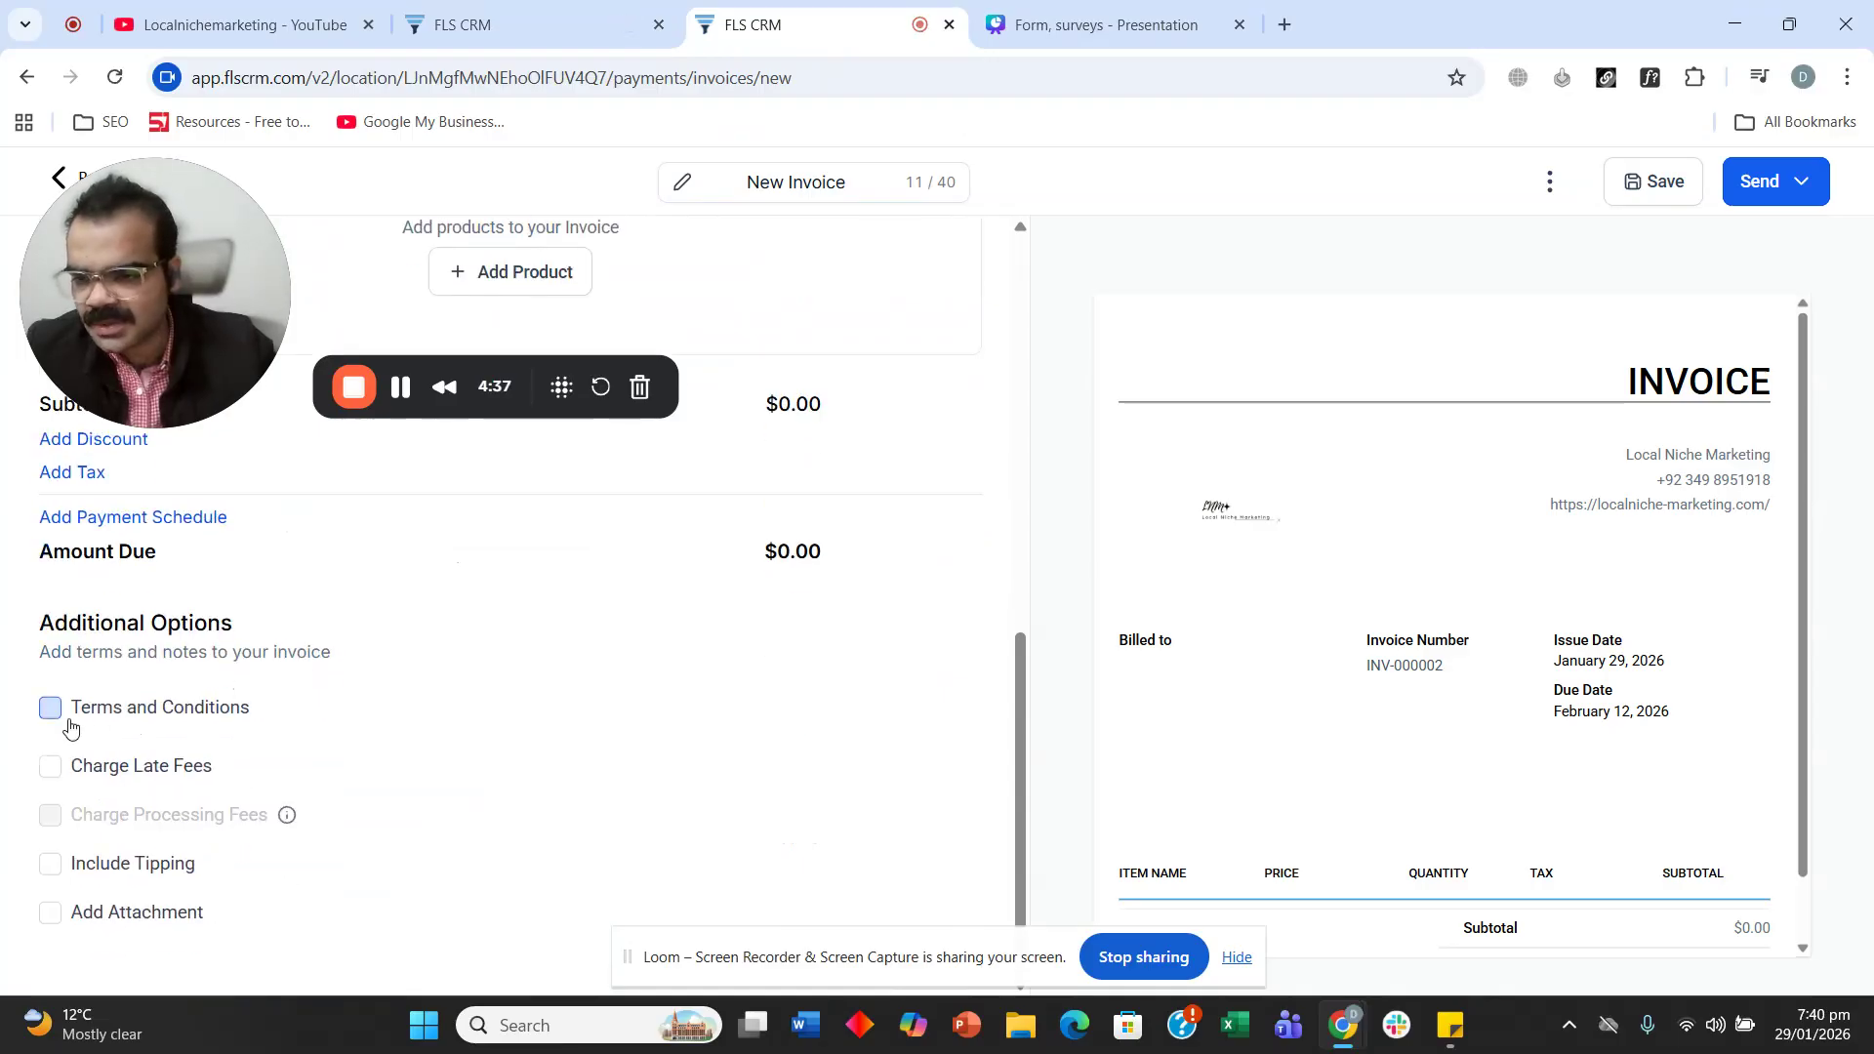
pyautogui.click(49, 708)
pyautogui.scroll(-2, 360, 670)
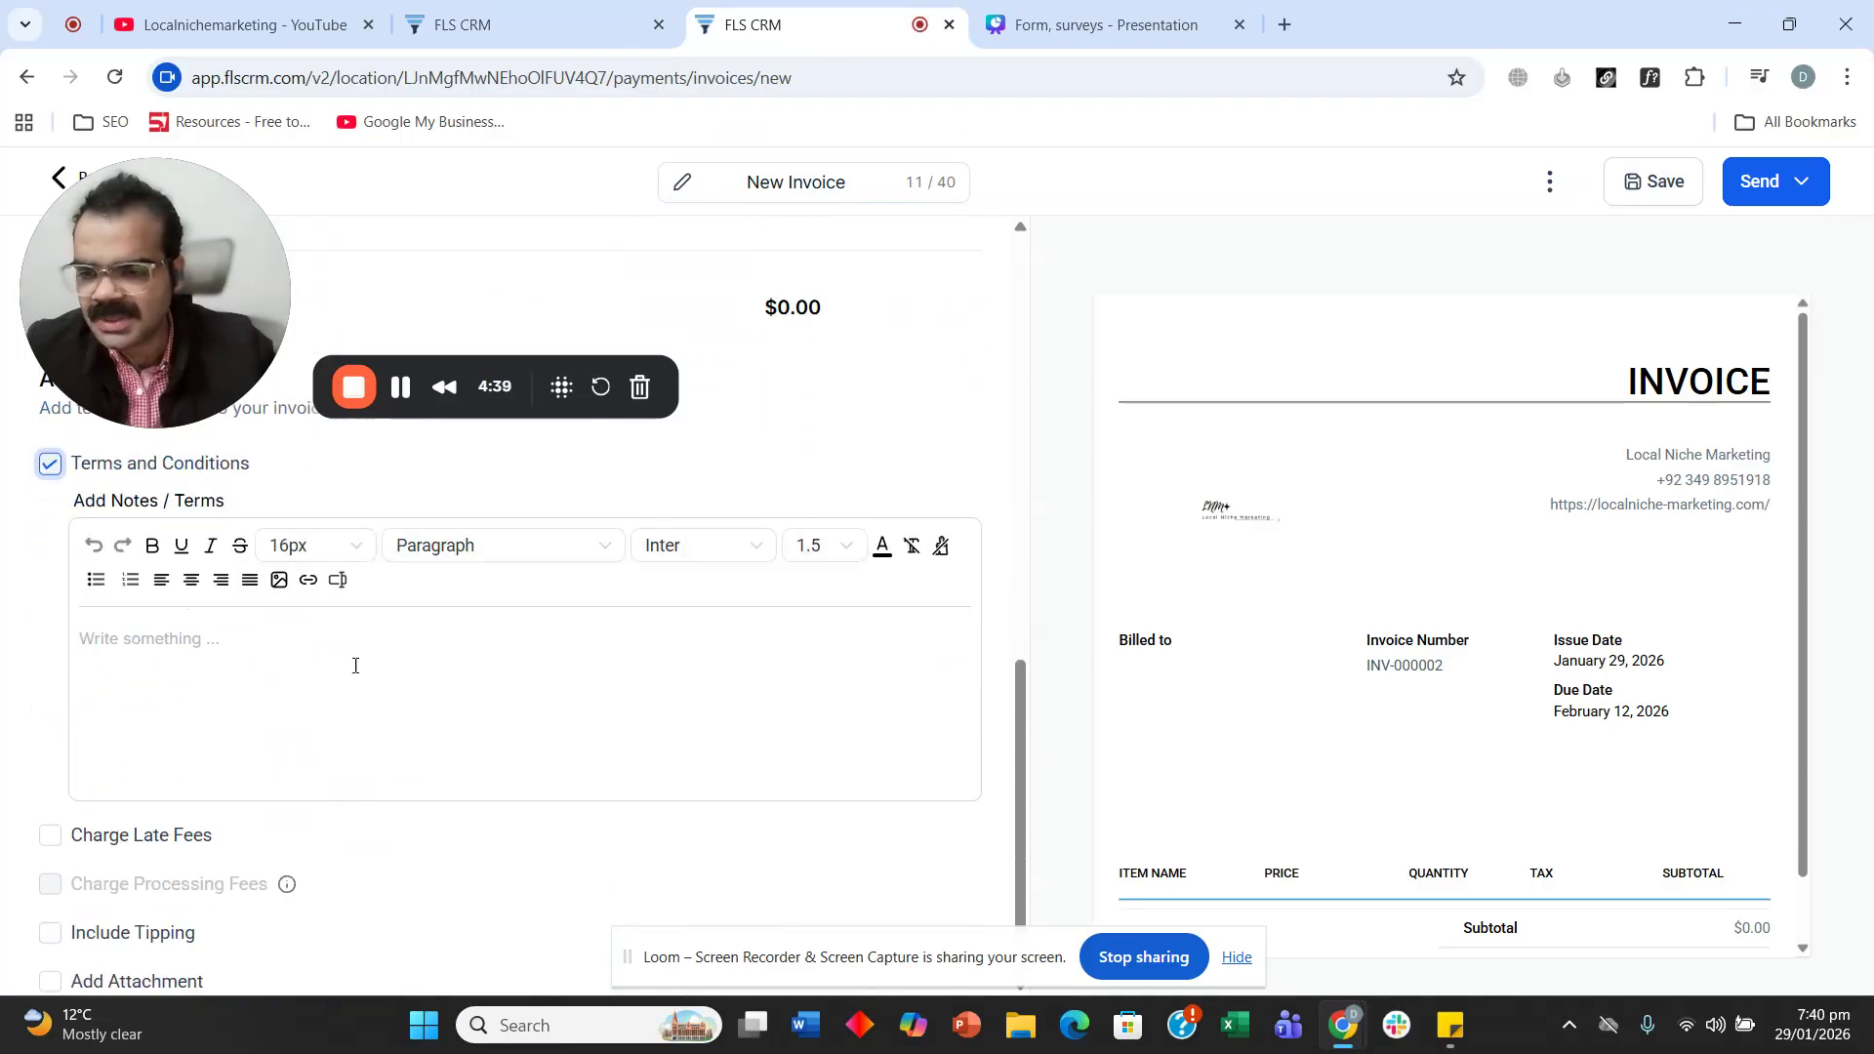
pyautogui.scroll(1, 259, 678)
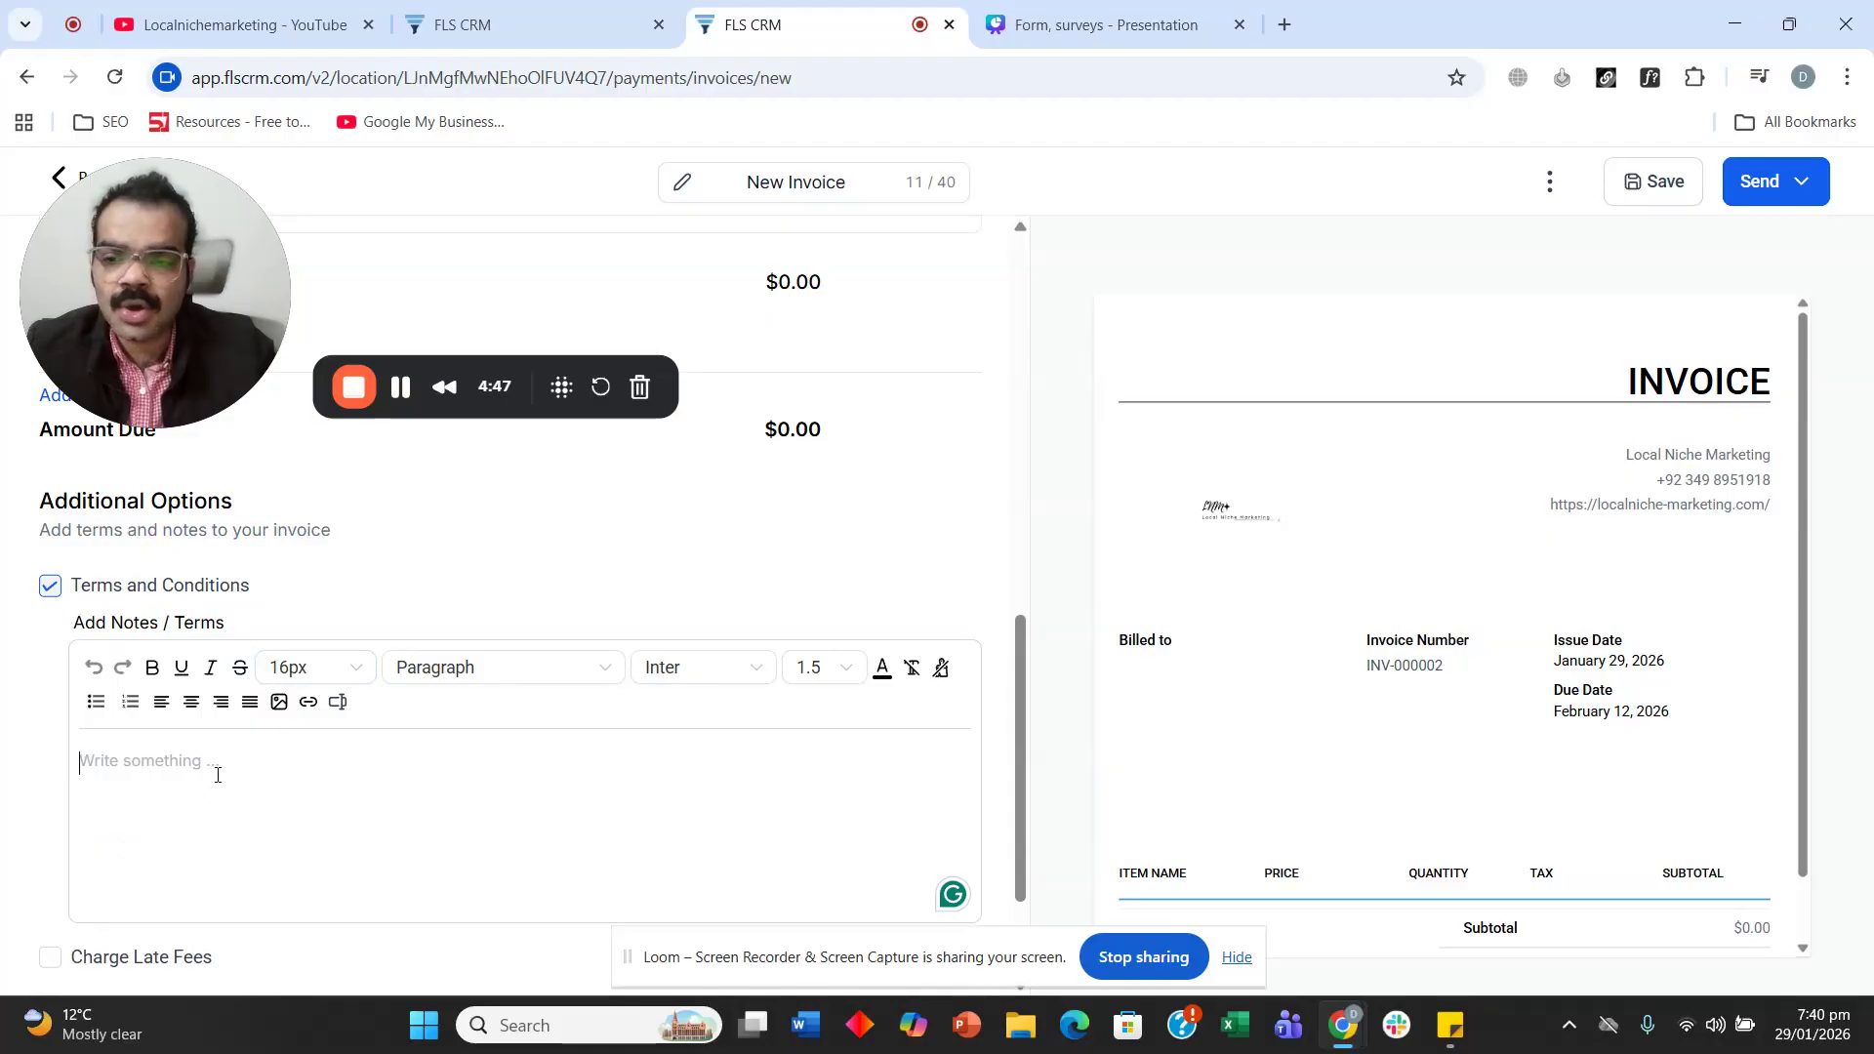
# Return to the invoice settings and enter "This is a test" as the Terms/Notes under Invoice Title and Terms.
pyautogui.click(503, 24)
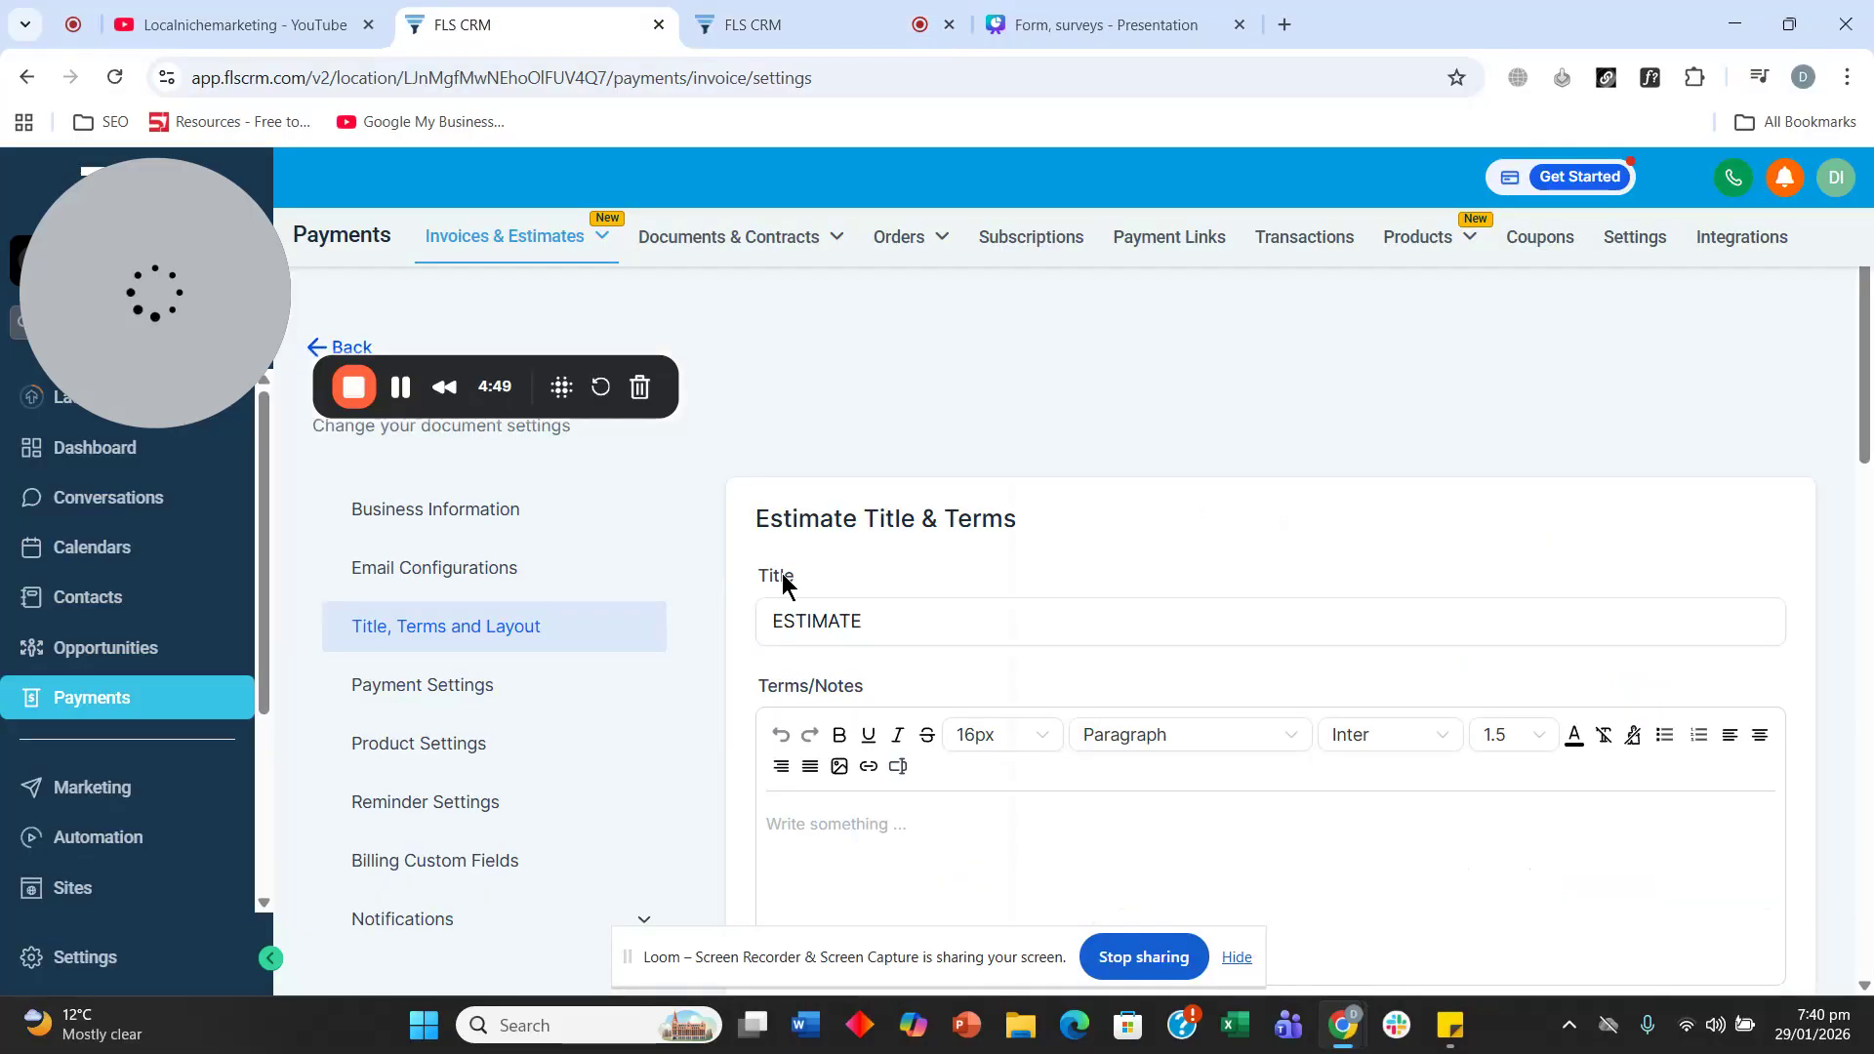
pyautogui.scroll(-4, 849, 576)
pyautogui.scroll(4, 849, 581)
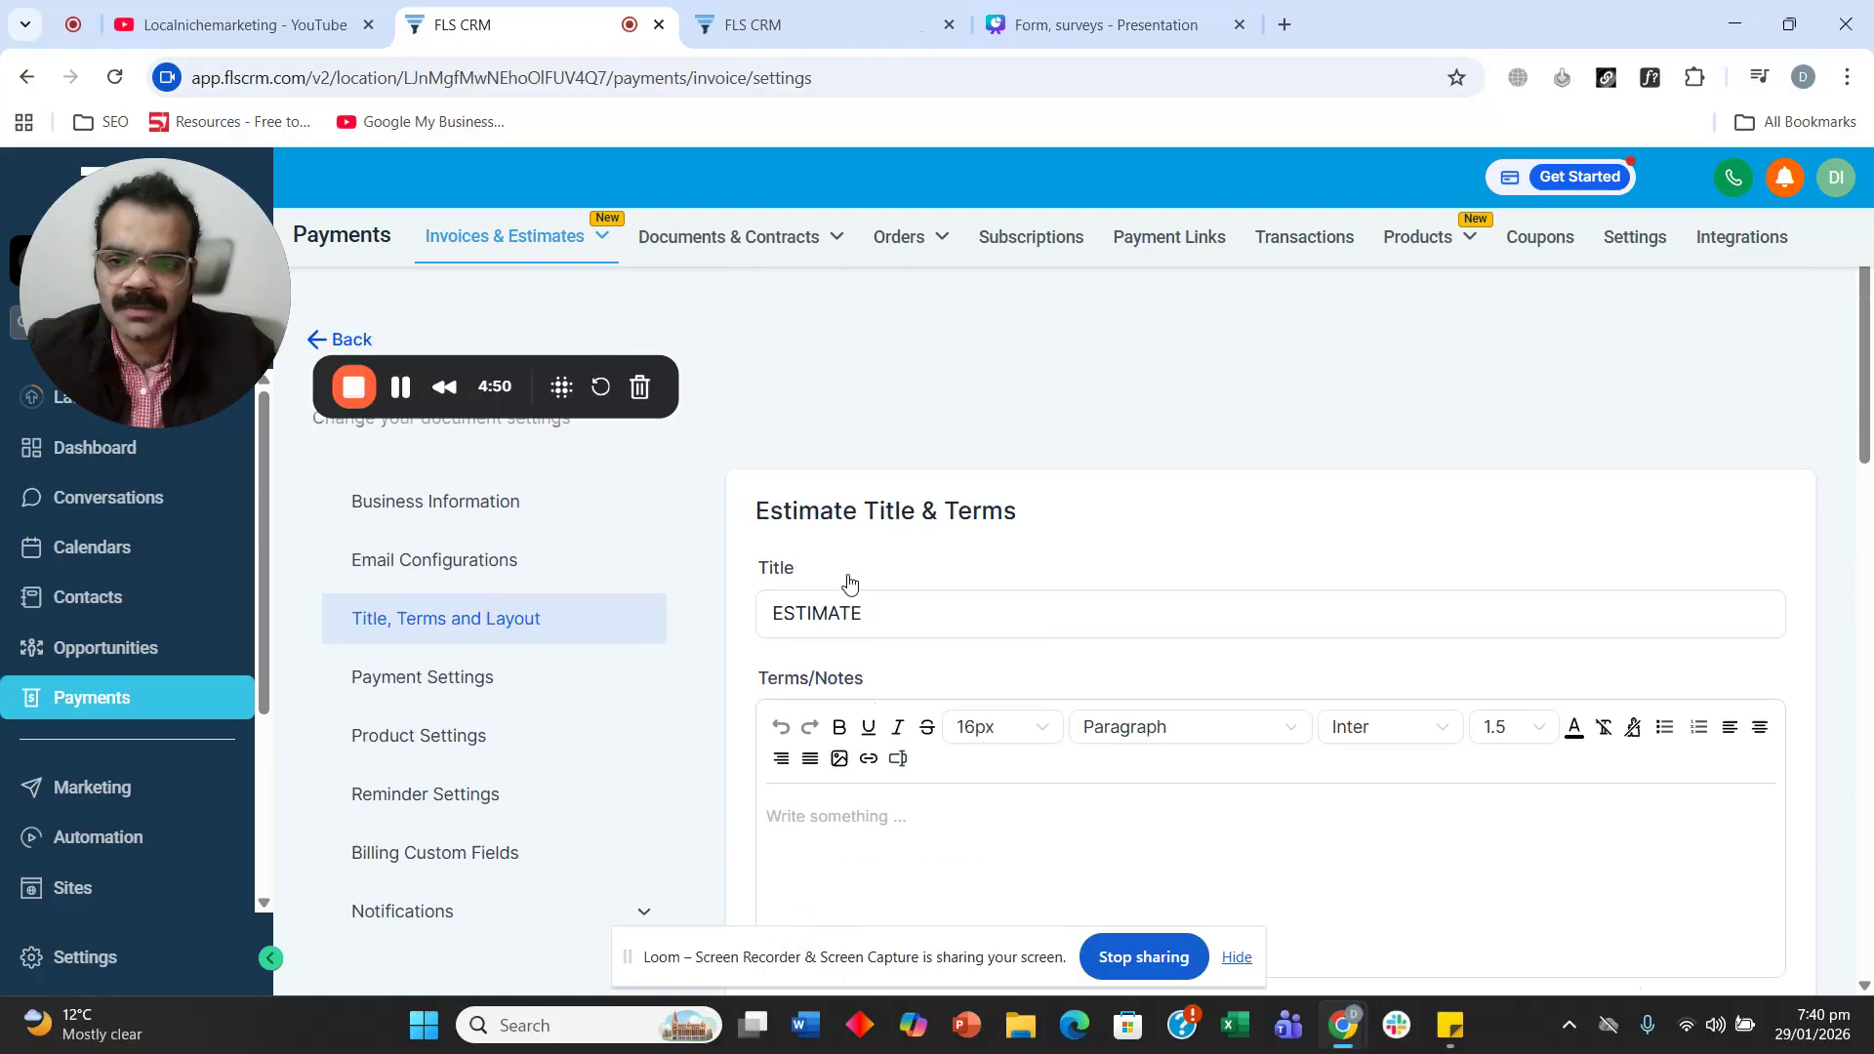
pyautogui.scroll(-3, 585, 552)
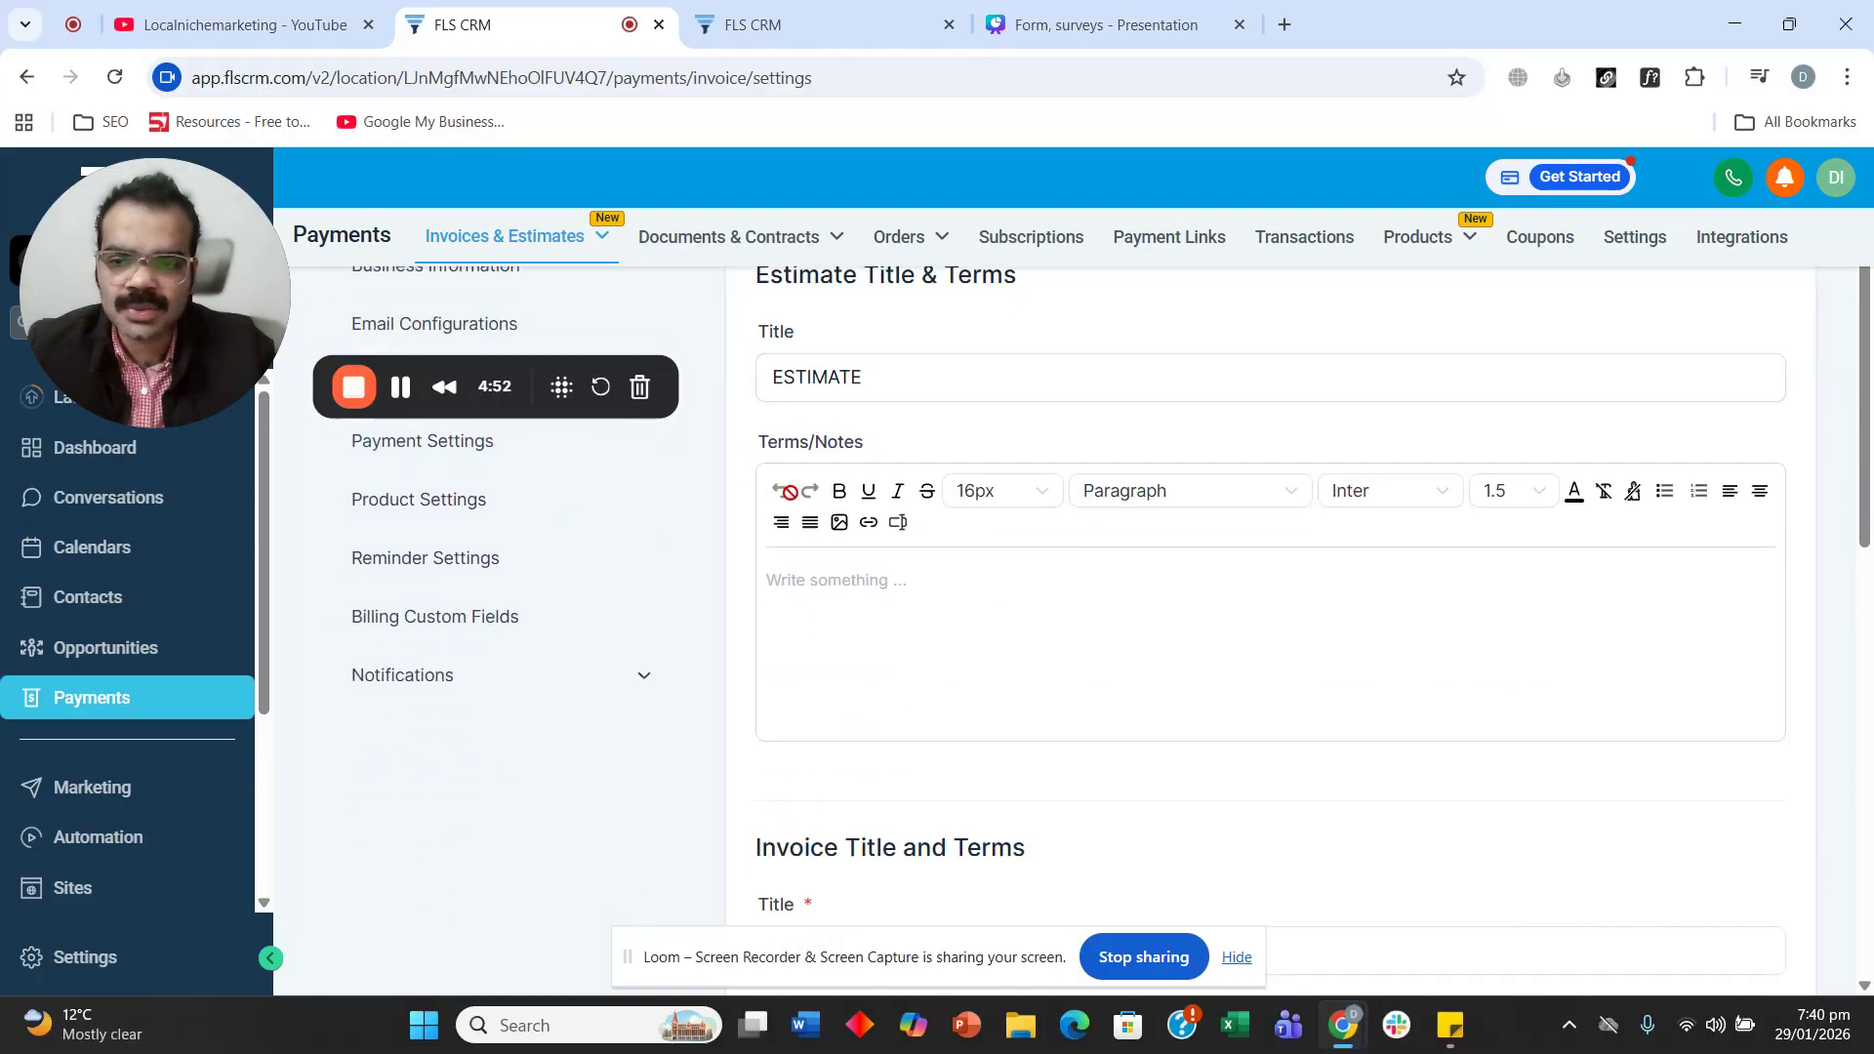
pyautogui.scroll(-5, 933, 615)
pyautogui.click(940, 572)
pyautogui.scroll(1, 942, 585)
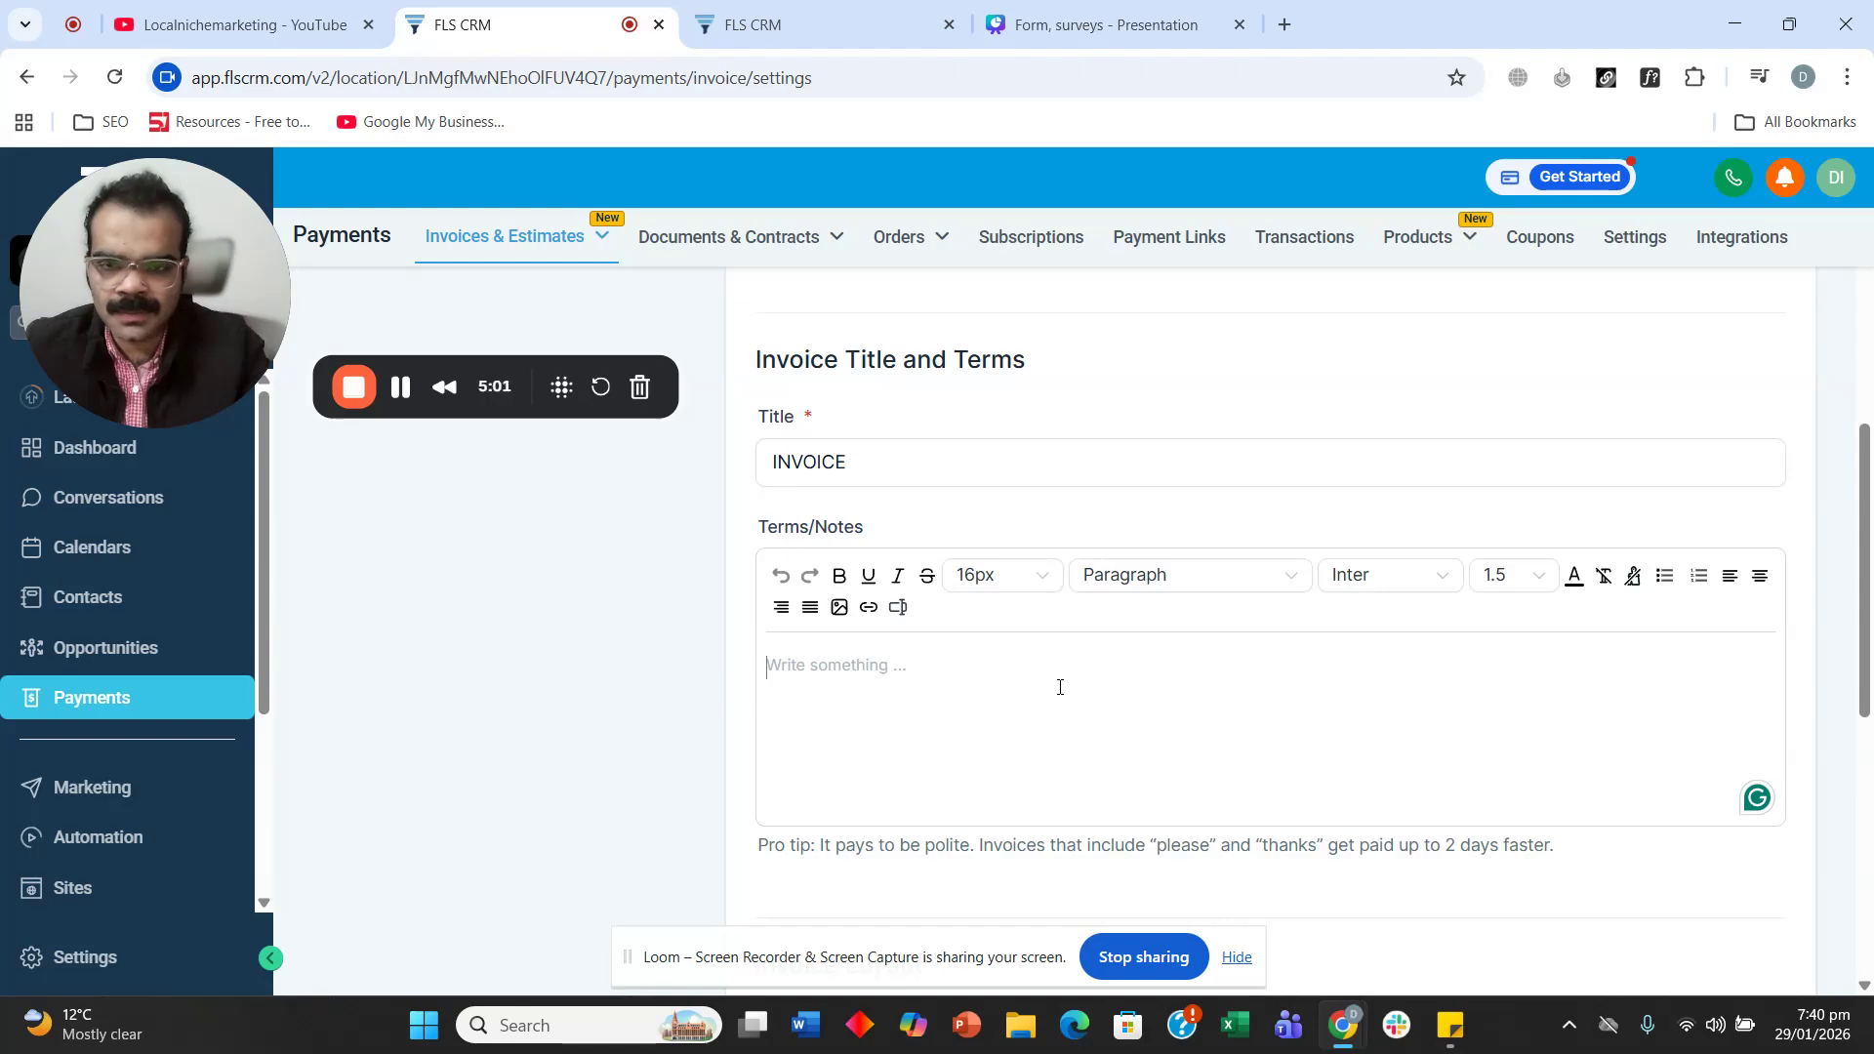
pyautogui.write('Thsi')
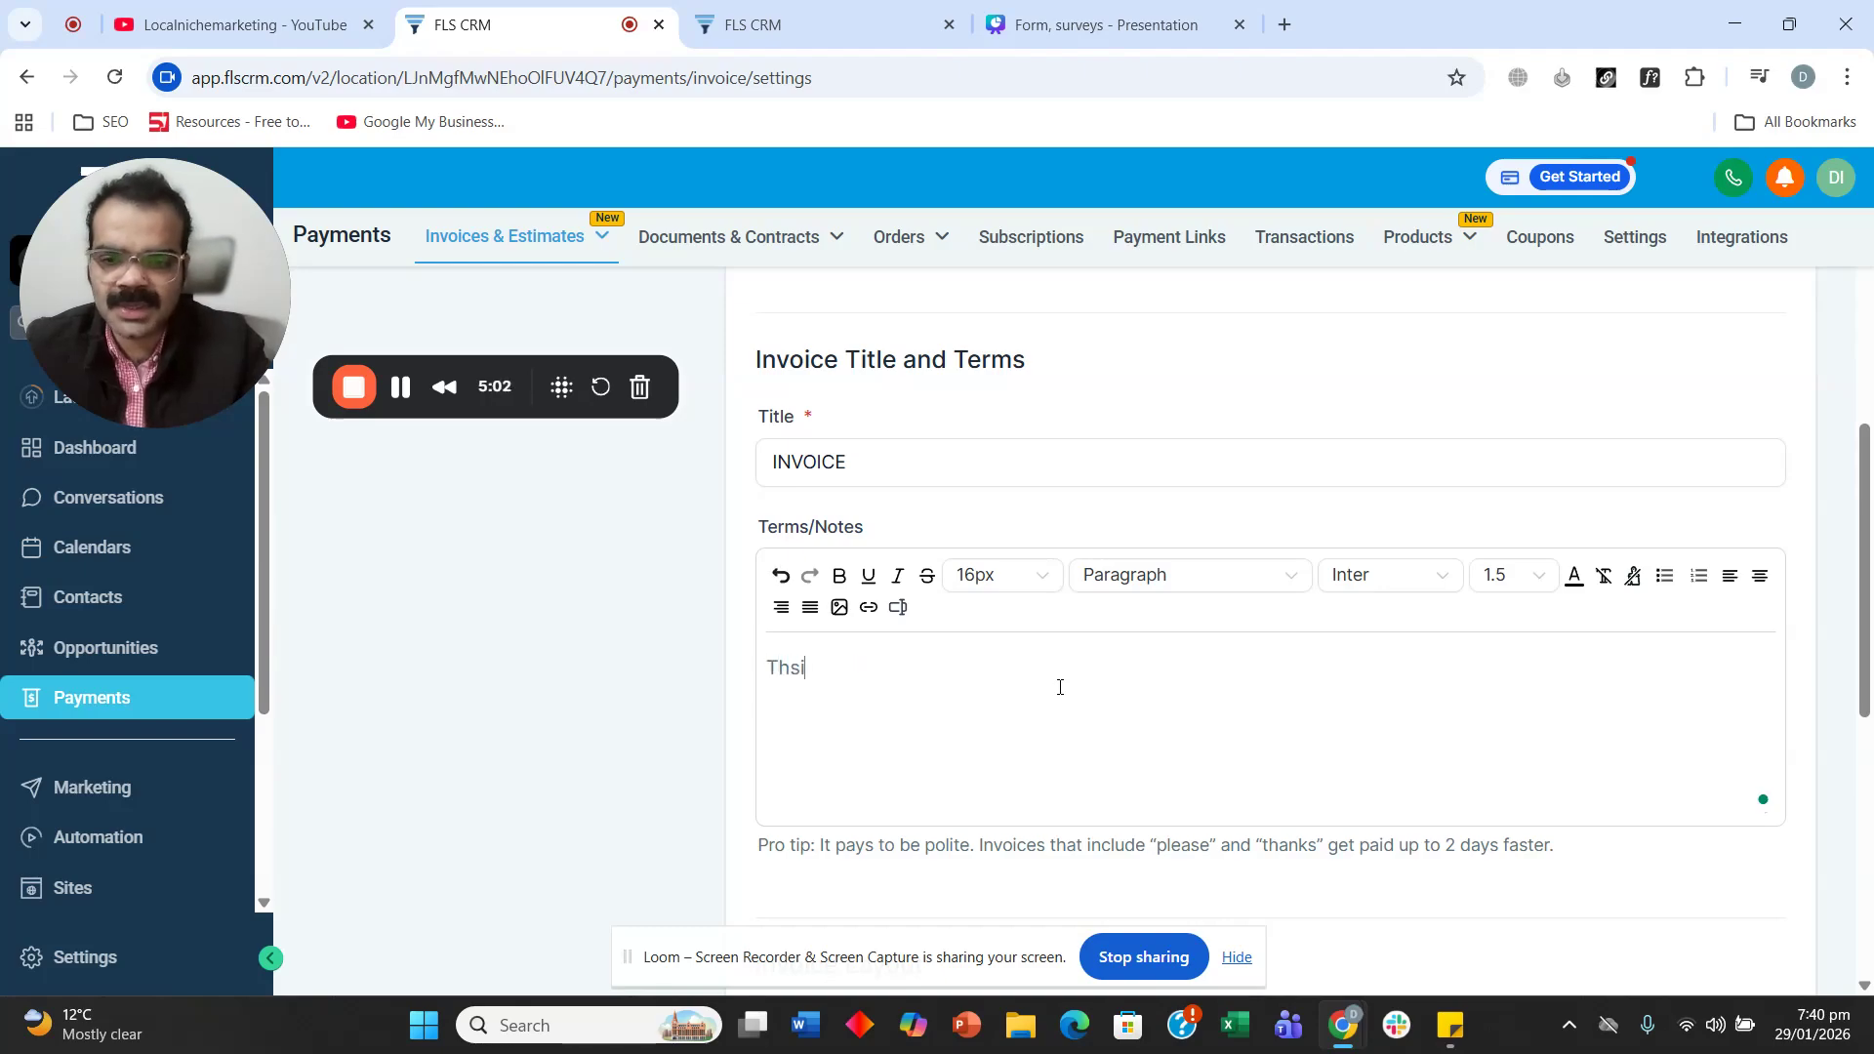
pyautogui.press('BackSpace')
pyautogui.press('BackSpace')
pyautogui.write('his i')
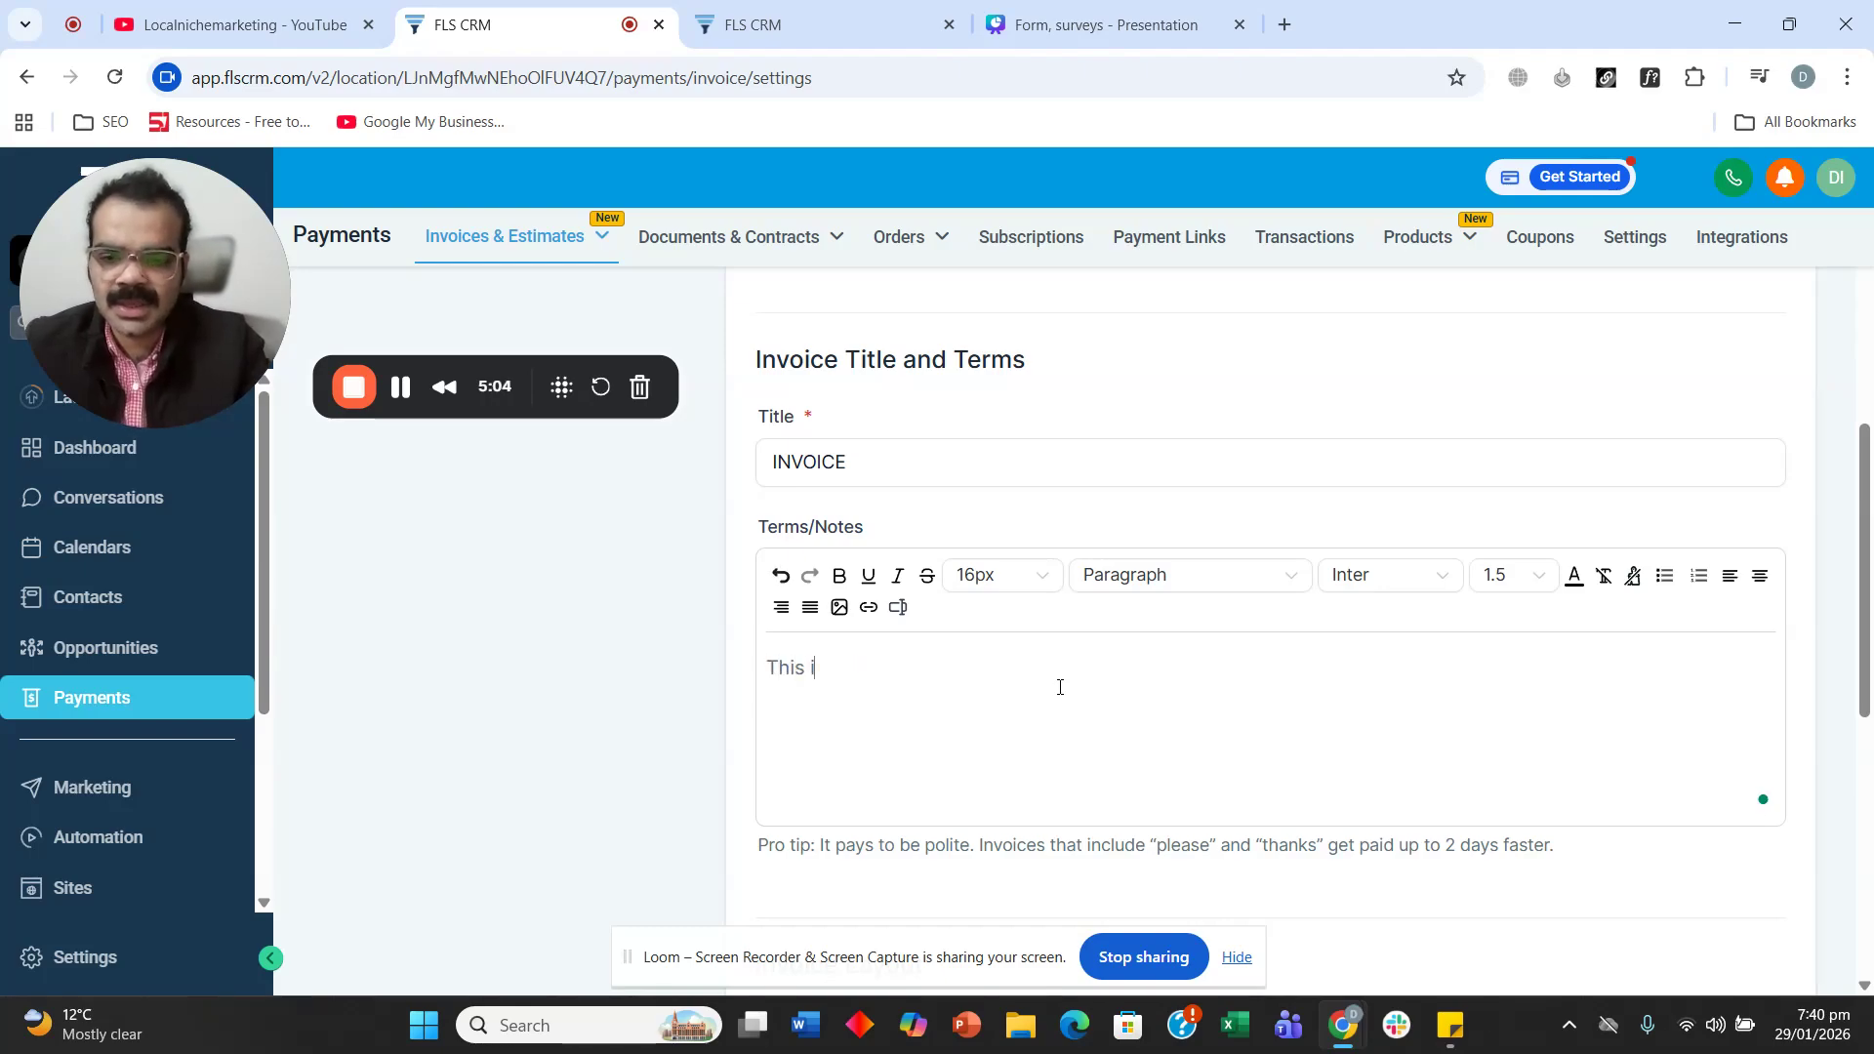
pyautogui.write('s a test')
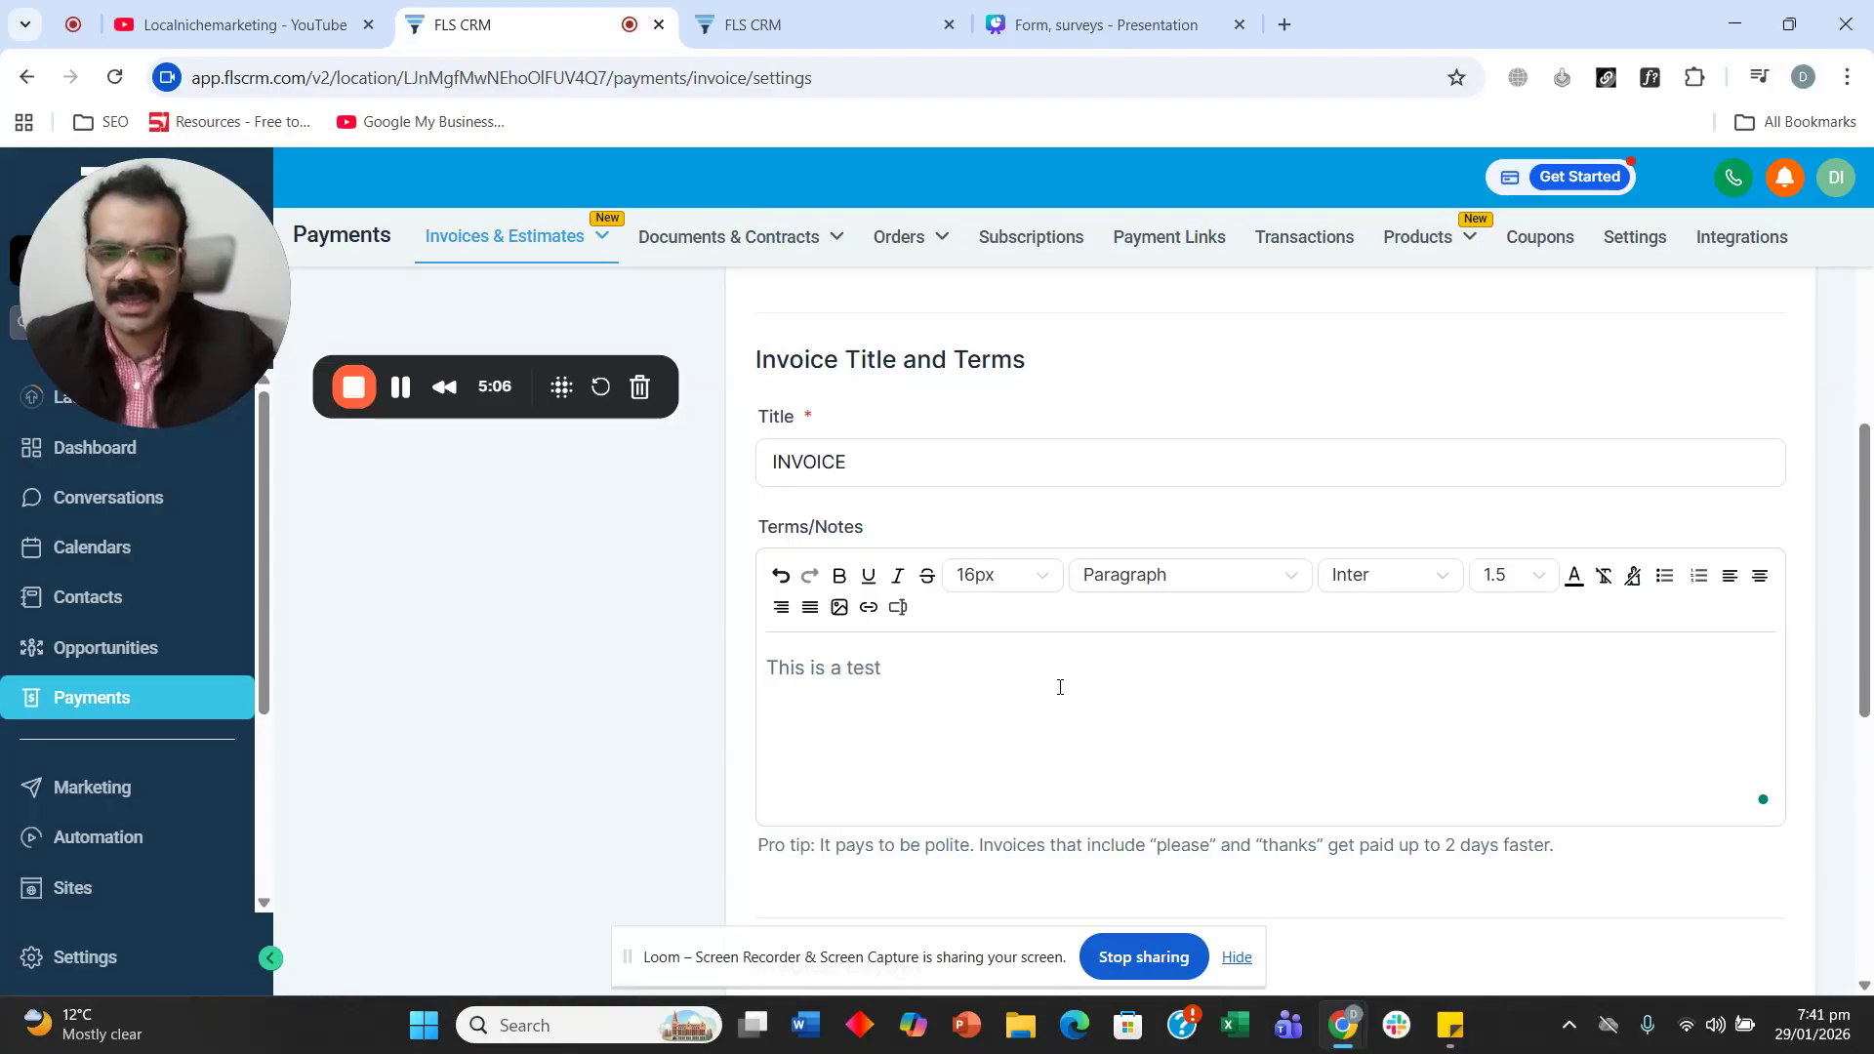
# Save the title, terms and layout settings.
pyautogui.scroll(-8, 1073, 683)
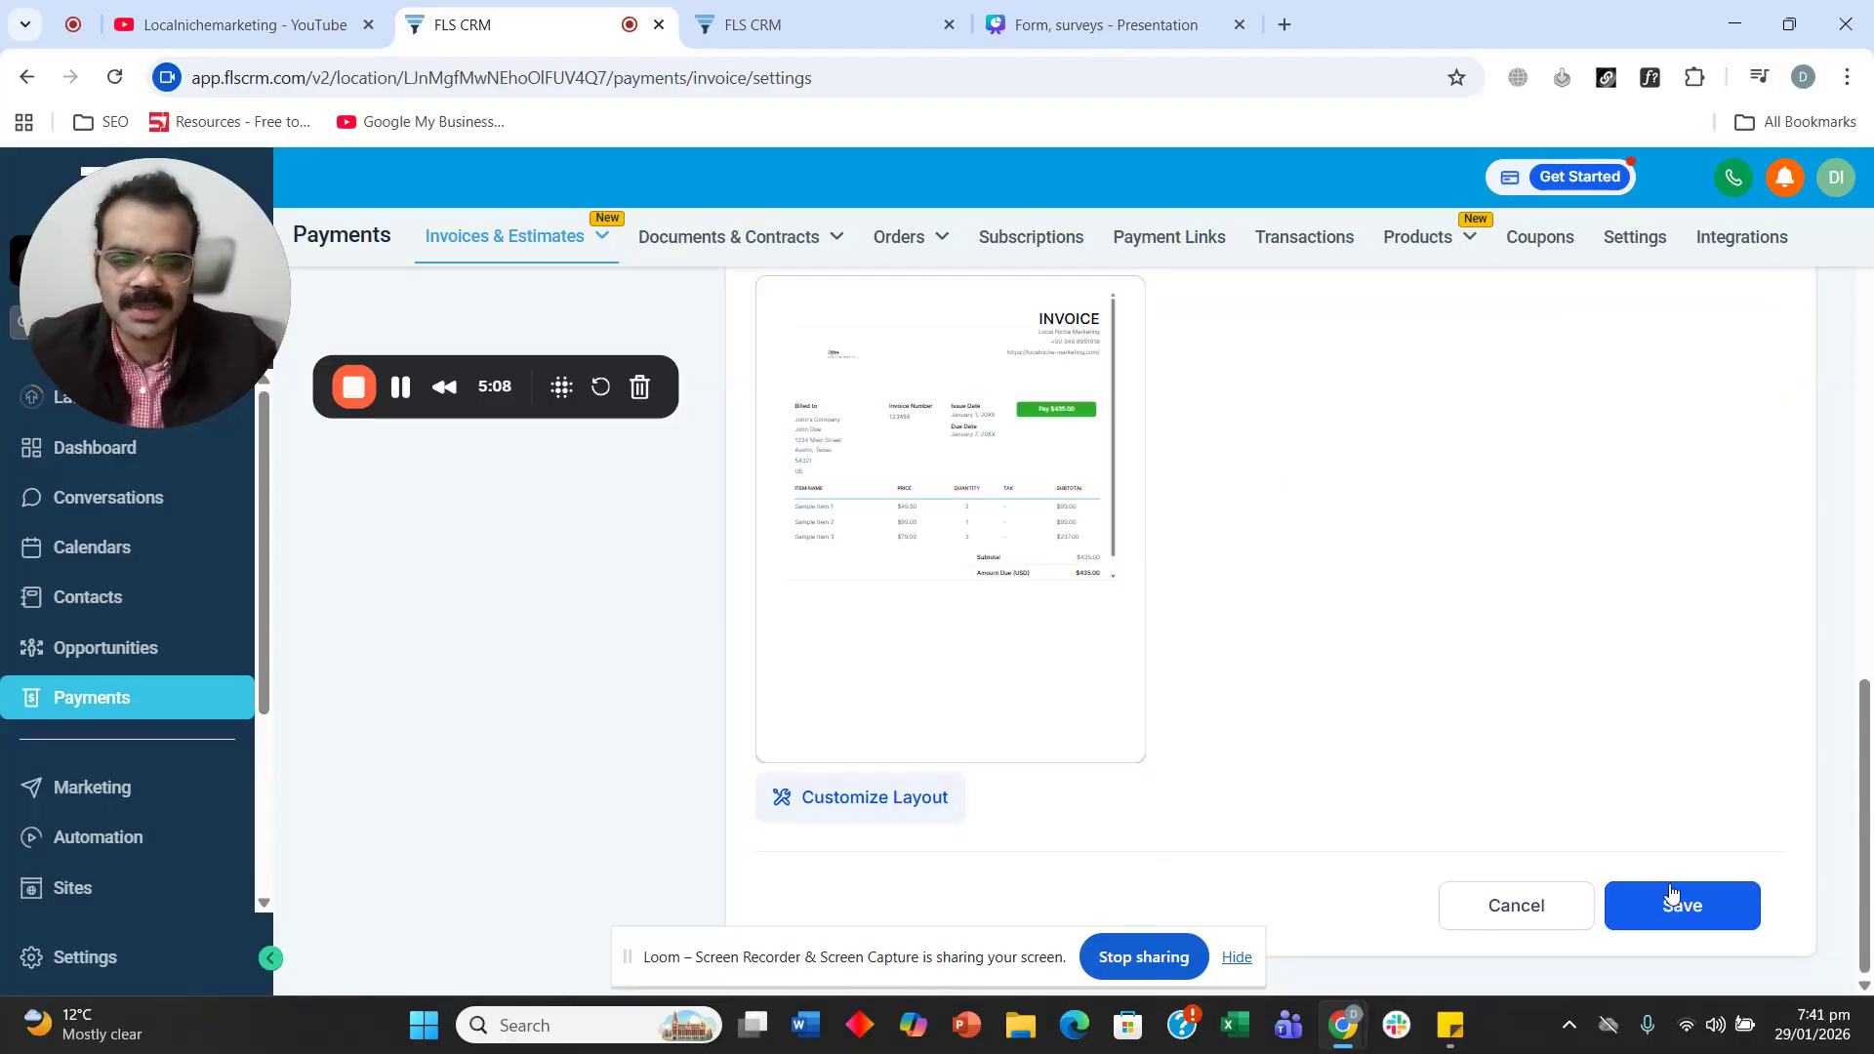
pyautogui.click(1665, 889)
pyautogui.scroll(10, 1293, 621)
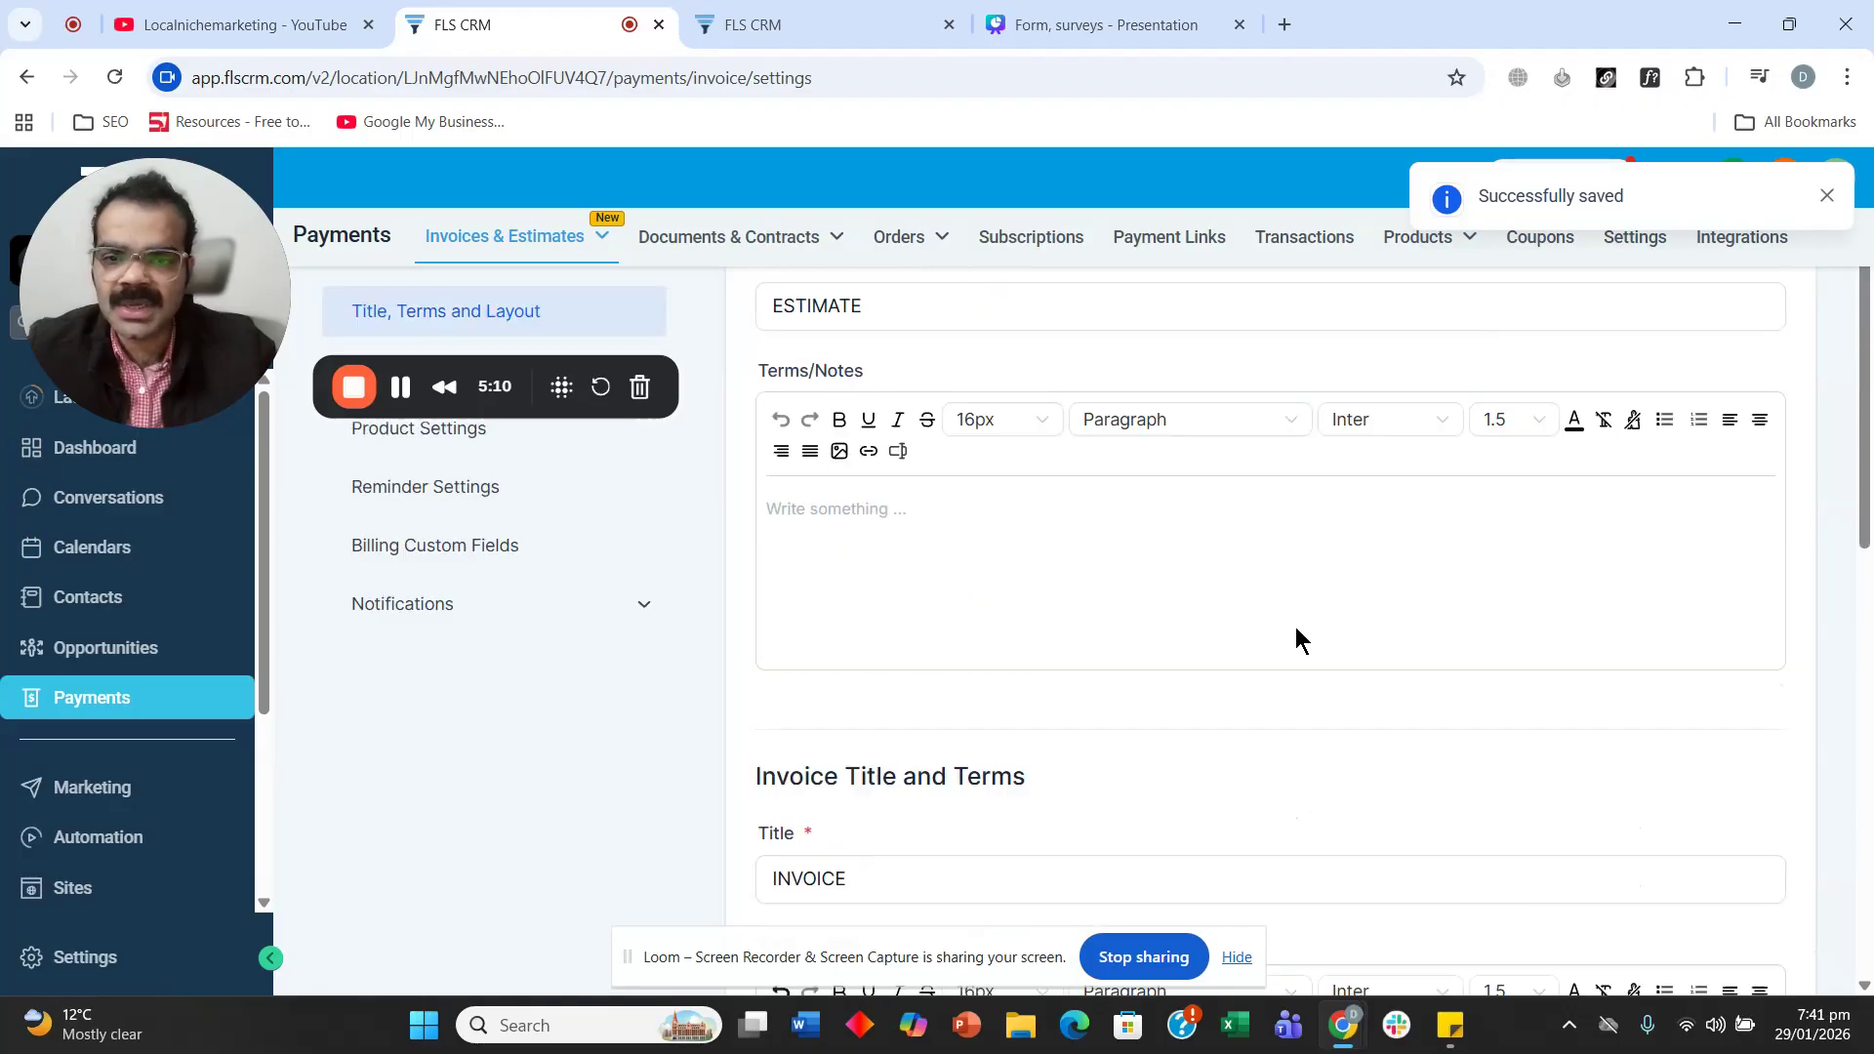
# Review the title and Terms/Notes fields in the Estimate Title & Terms section.
pyautogui.scroll(4, 1296, 627)
pyautogui.click(946, 641)
pyautogui.scroll(-1, 879, 784)
pyautogui.click(869, 741)
pyautogui.scroll(1, 869, 741)
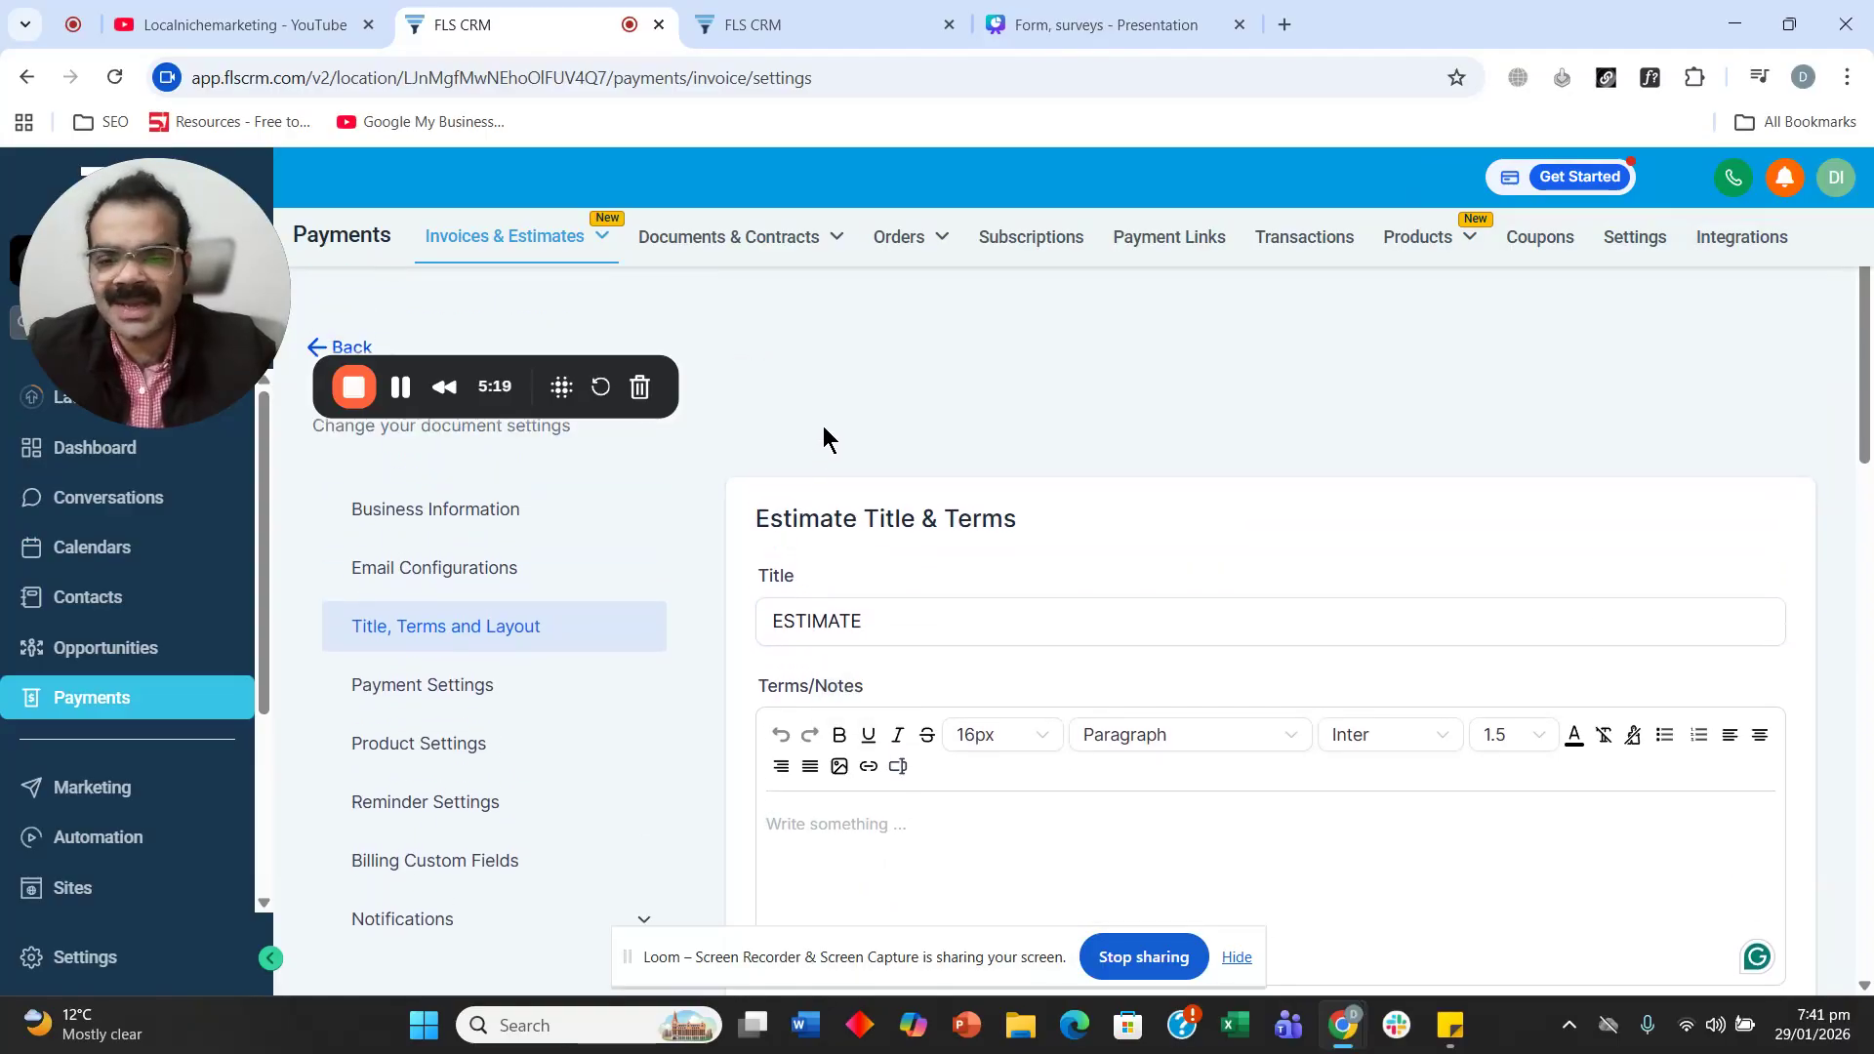
pyautogui.scroll(-1, 1126, 779)
pyautogui.scroll(1, 879, 634)
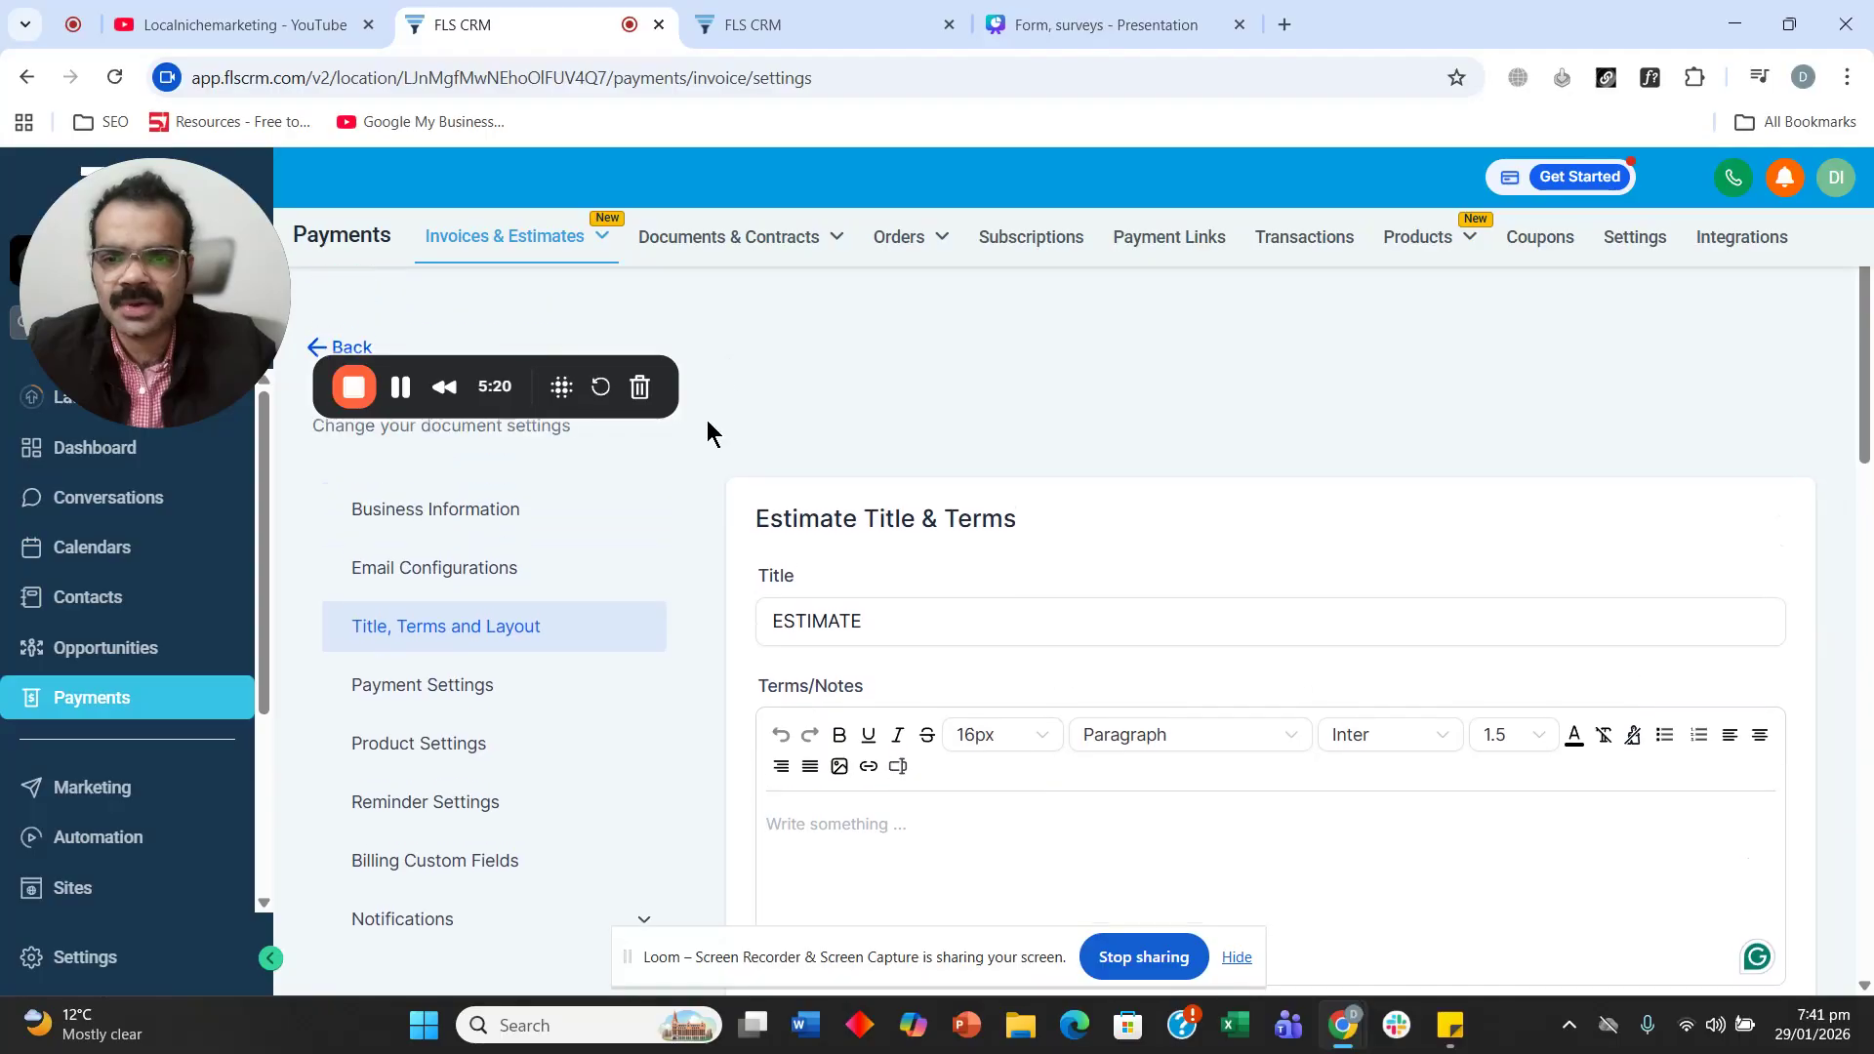
# Reload the new invoice page and check its Terms and Conditions notes against the saved default terms.
pyautogui.click(796, 27)
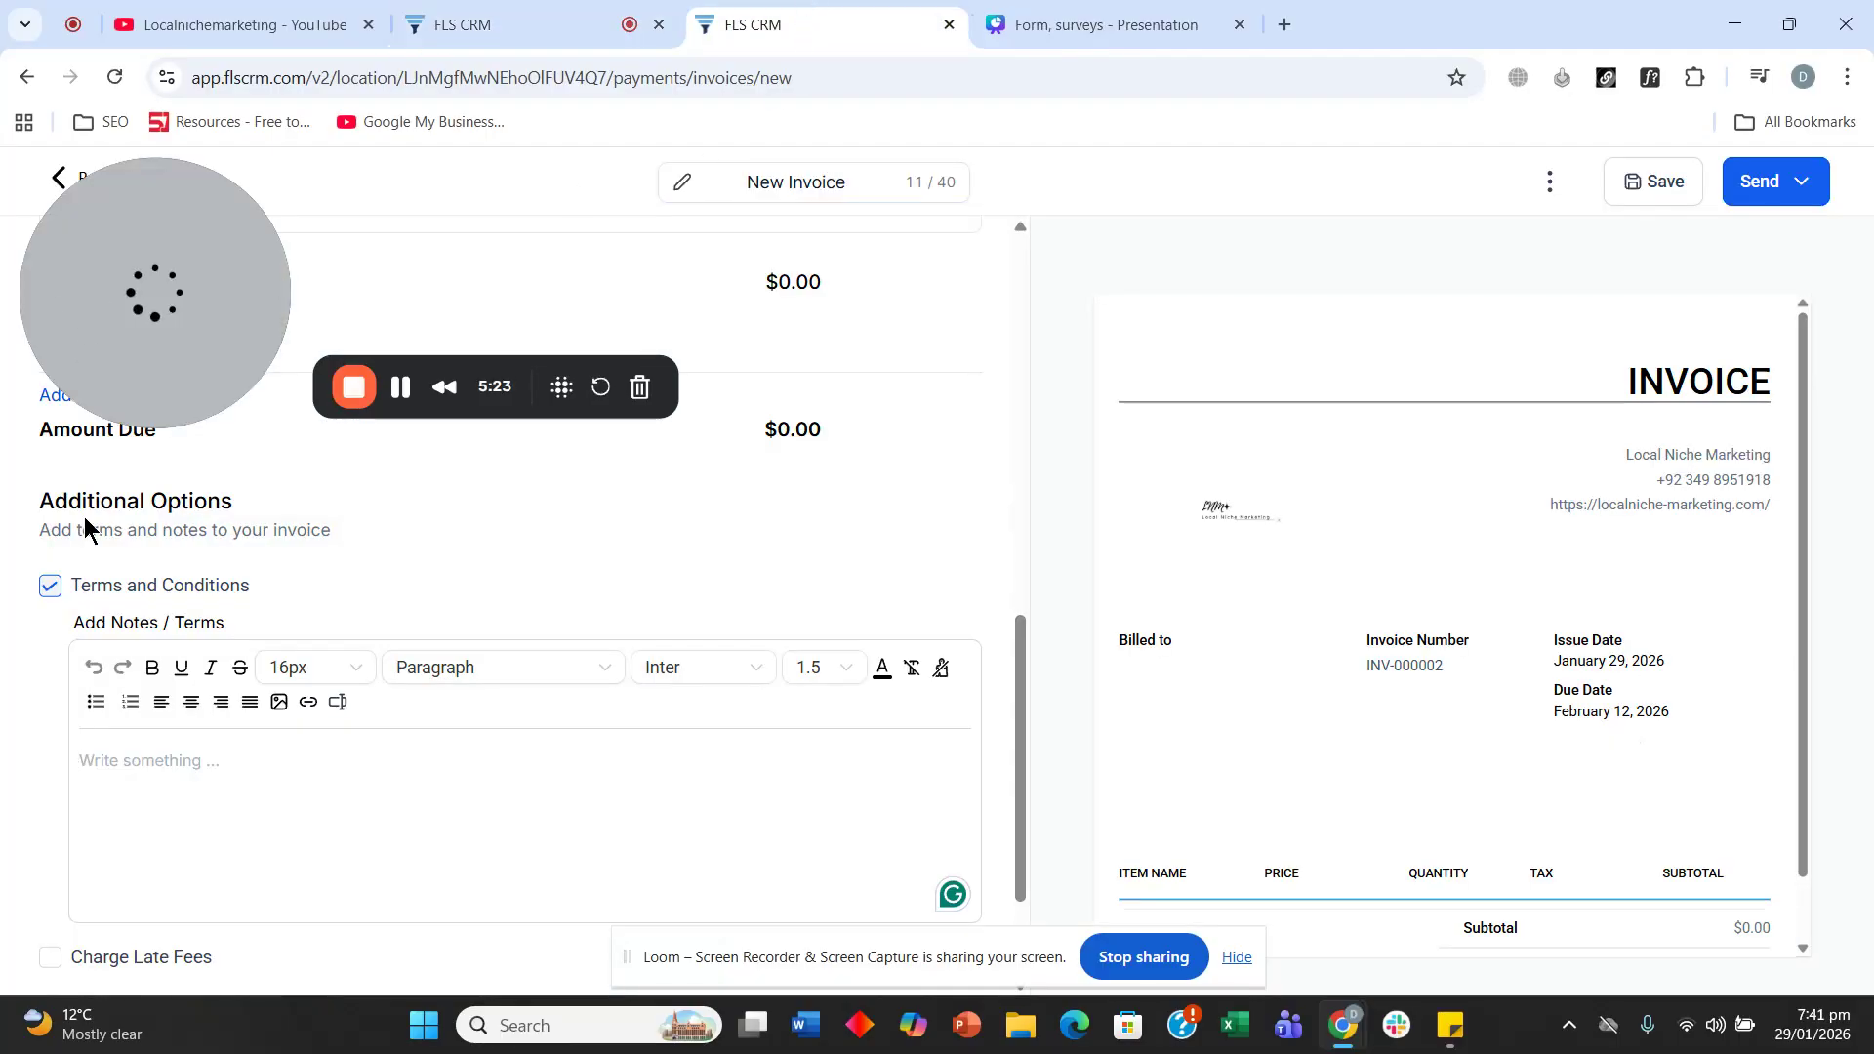
pyautogui.click(115, 77)
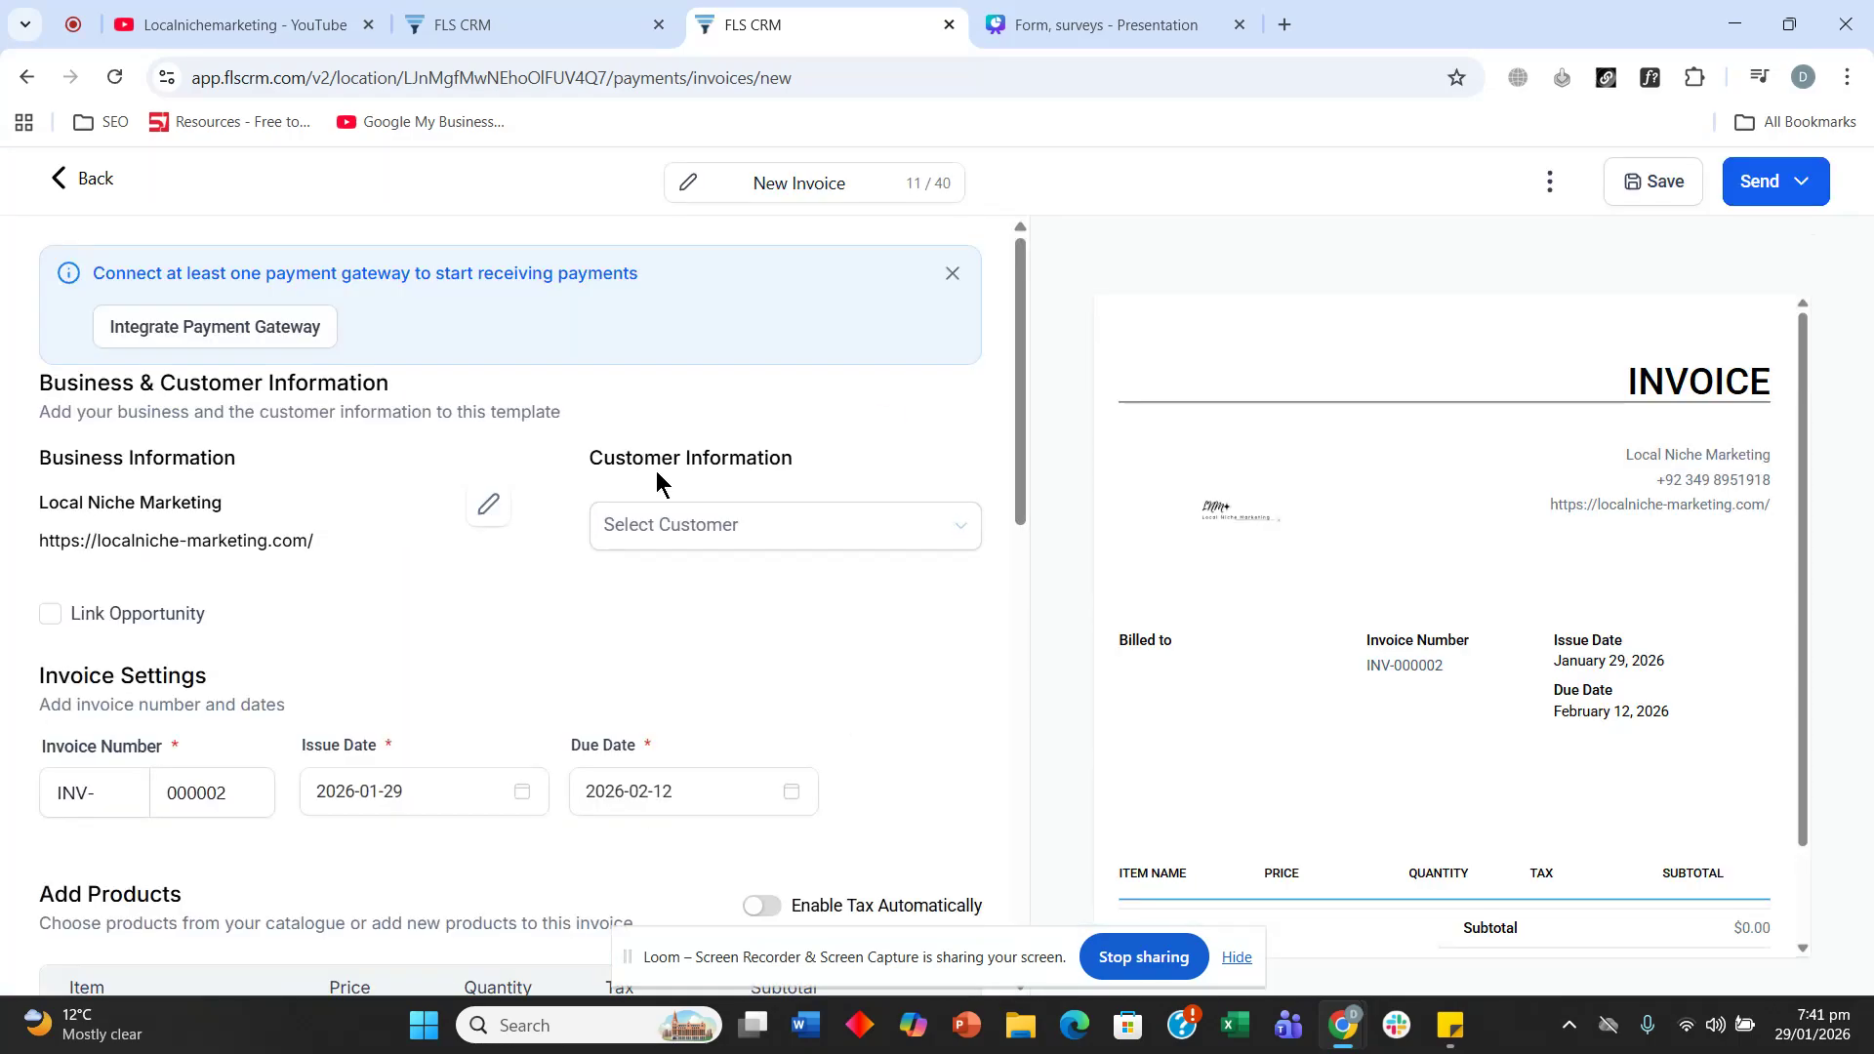
pyautogui.scroll(-8, 625, 495)
pyautogui.scroll(-5, 621, 503)
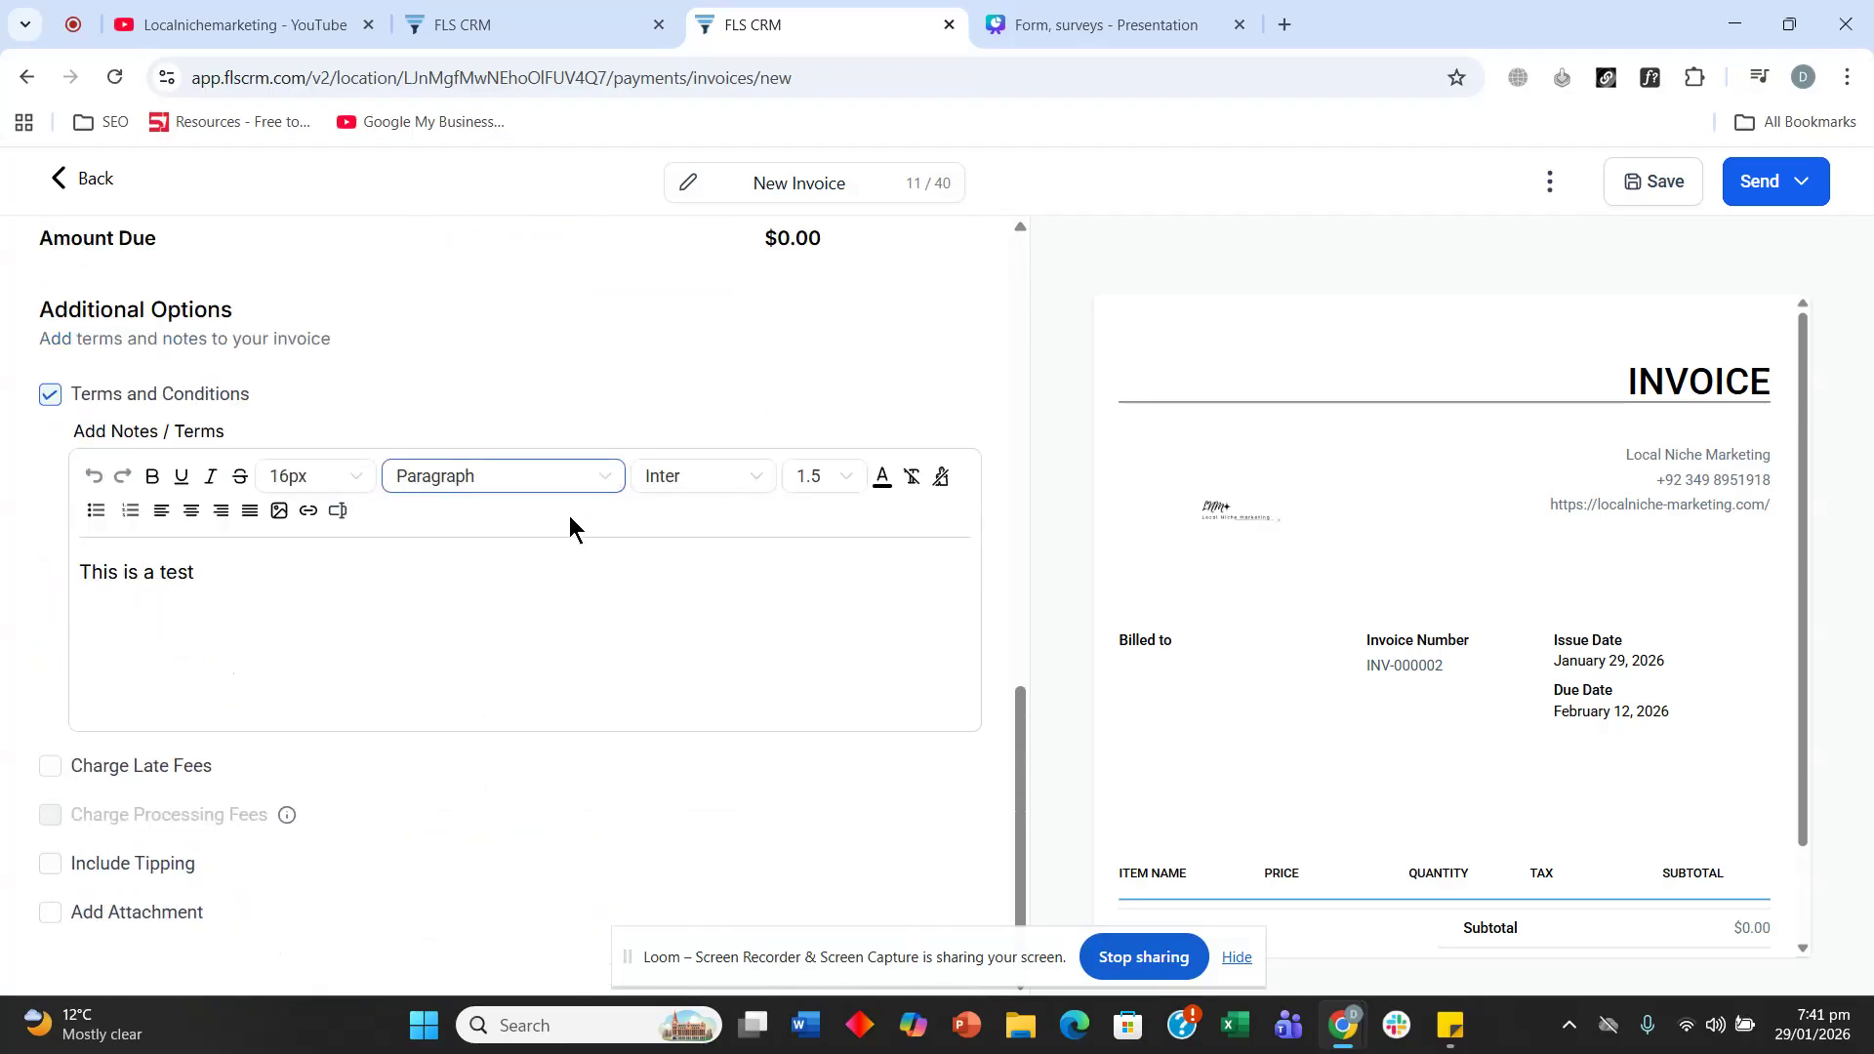
pyautogui.click(591, 25)
pyautogui.click(771, 14)
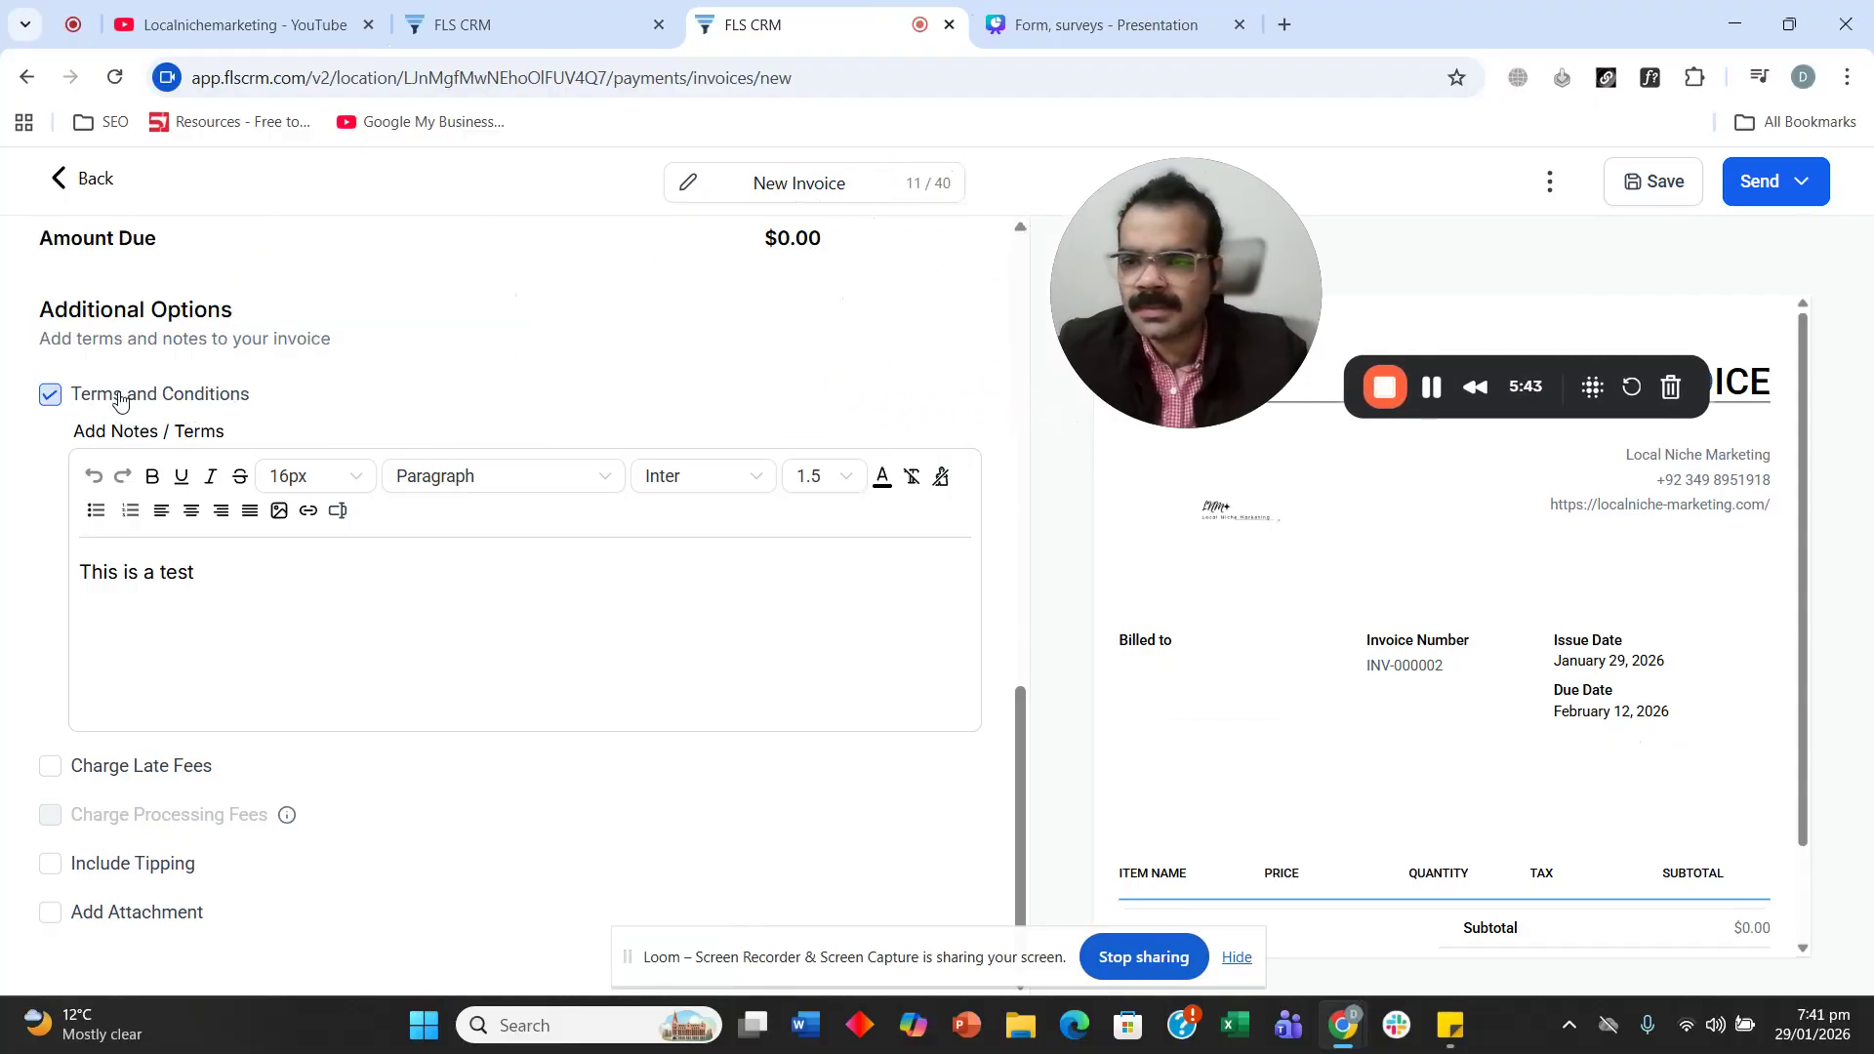
# Turn Terms and Conditions off and on again for the new invoice.
pyautogui.click(49, 394)
pyautogui.click(51, 705)
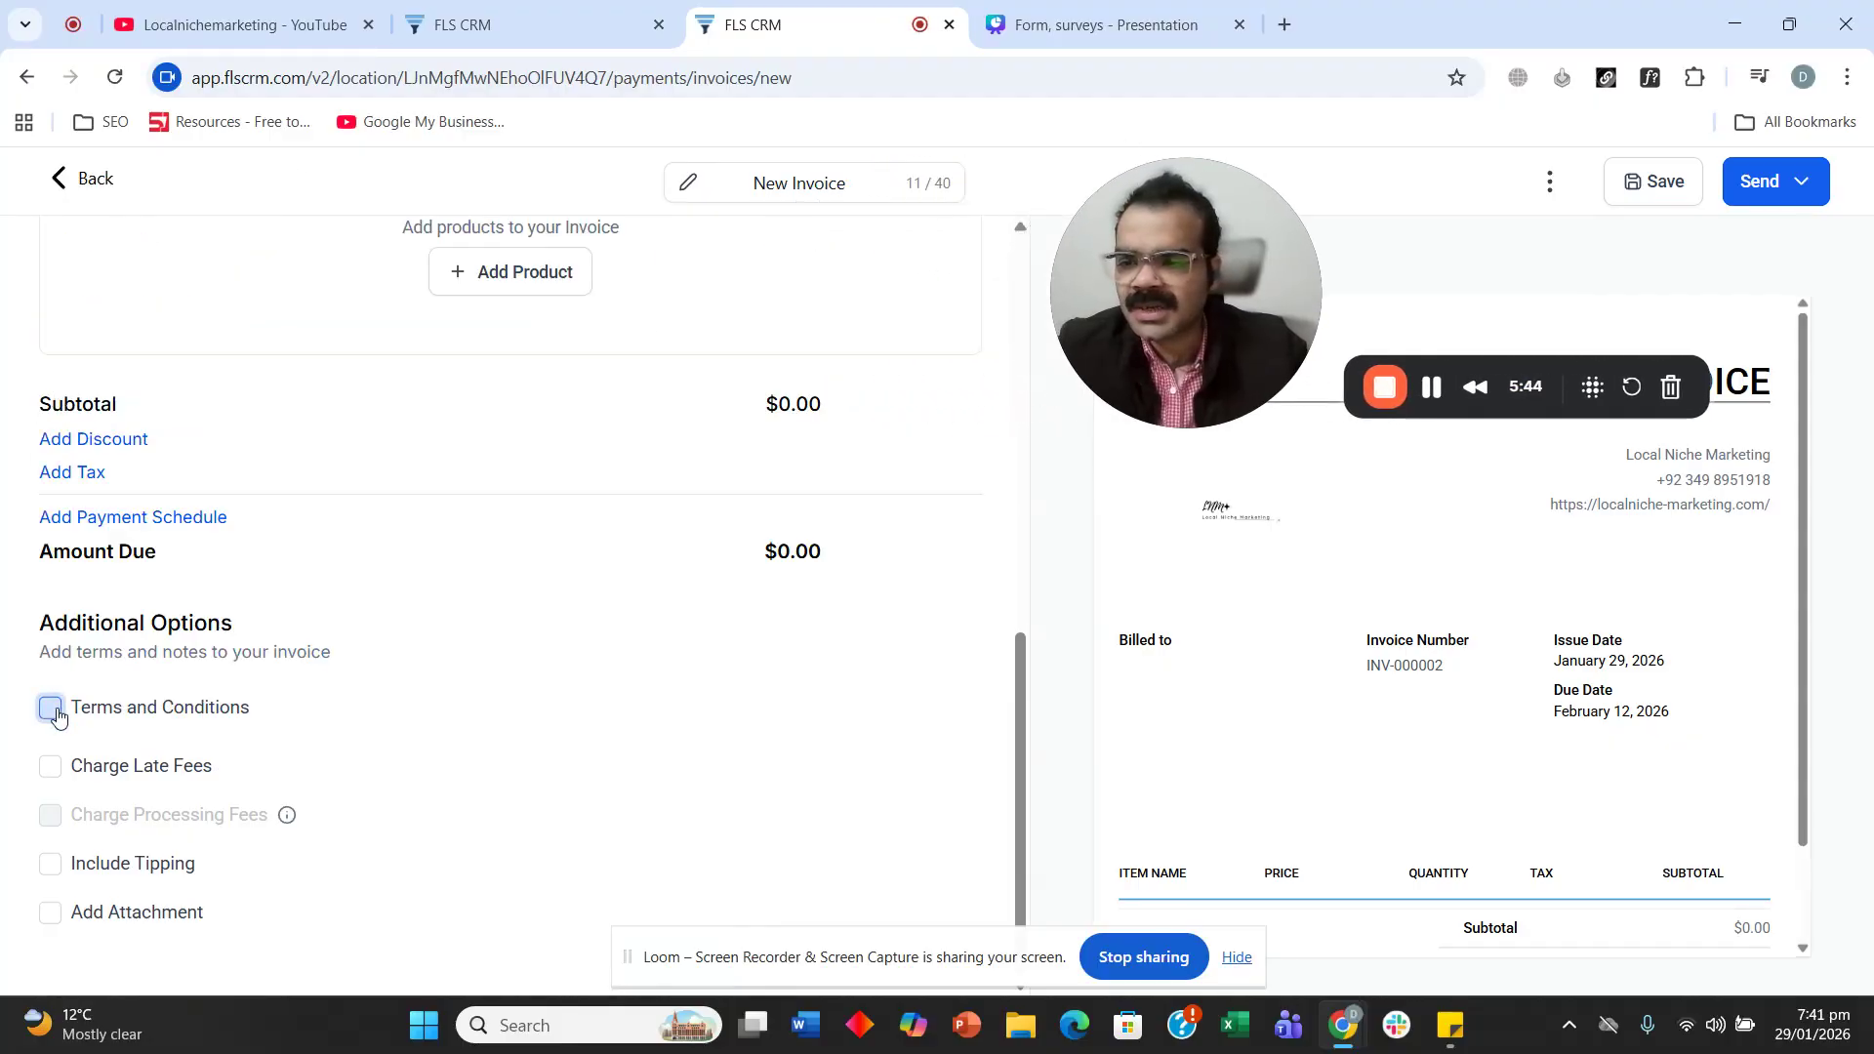
pyautogui.click(80, 594)
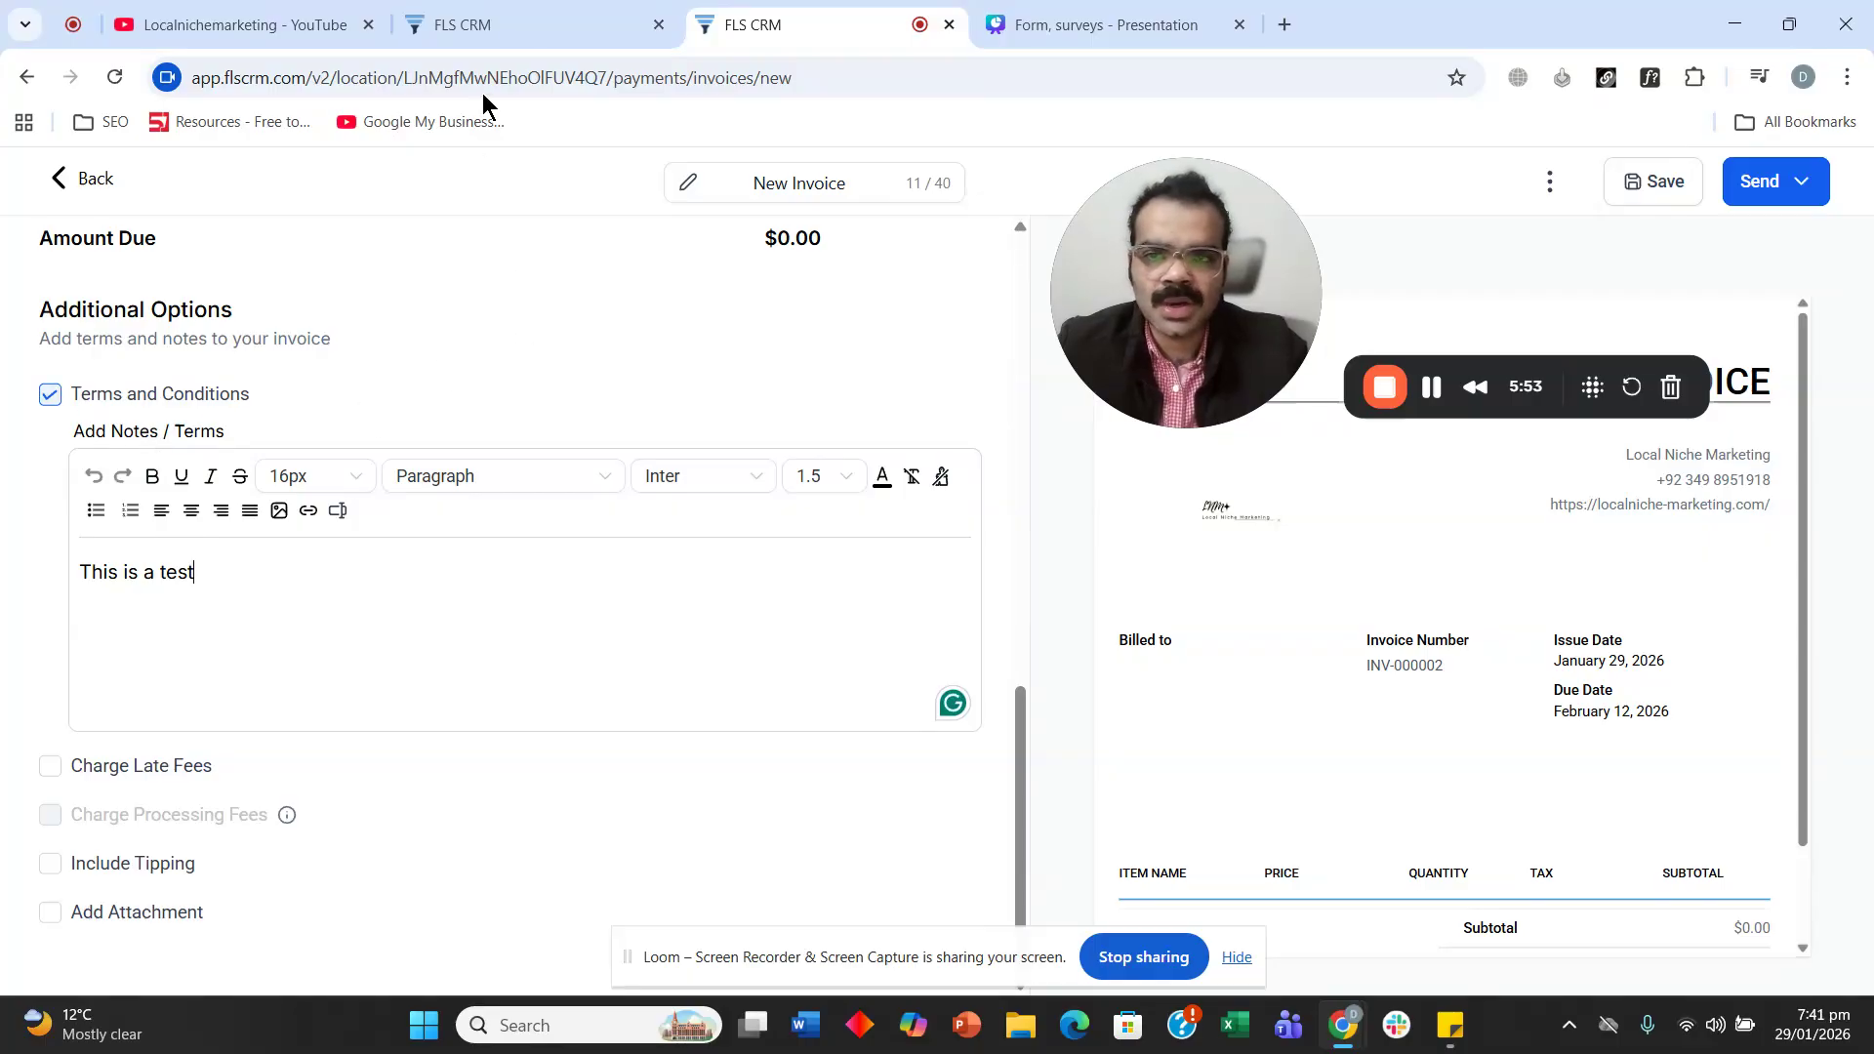
# Open the Payment Settings of the invoice settings and review the estimate expiry, invoice due period and prefix fields.
pyautogui.click(512, 27)
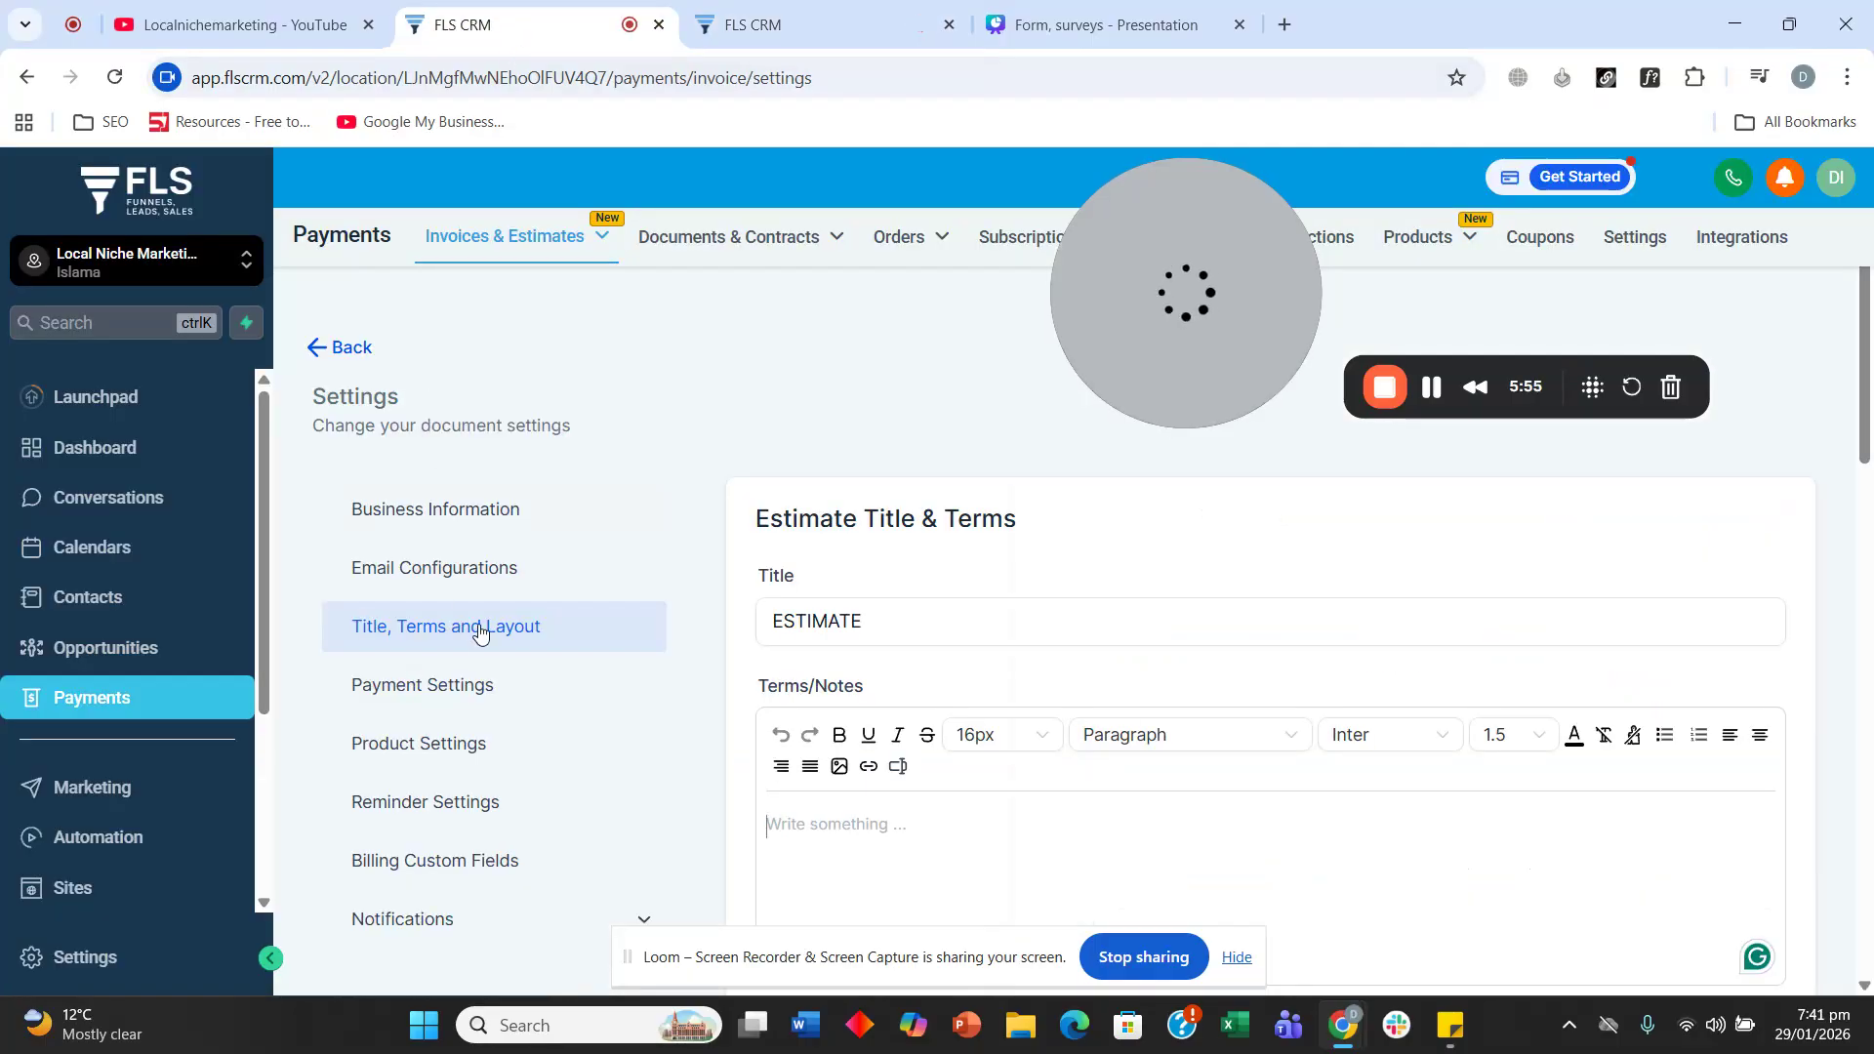
pyautogui.click(448, 696)
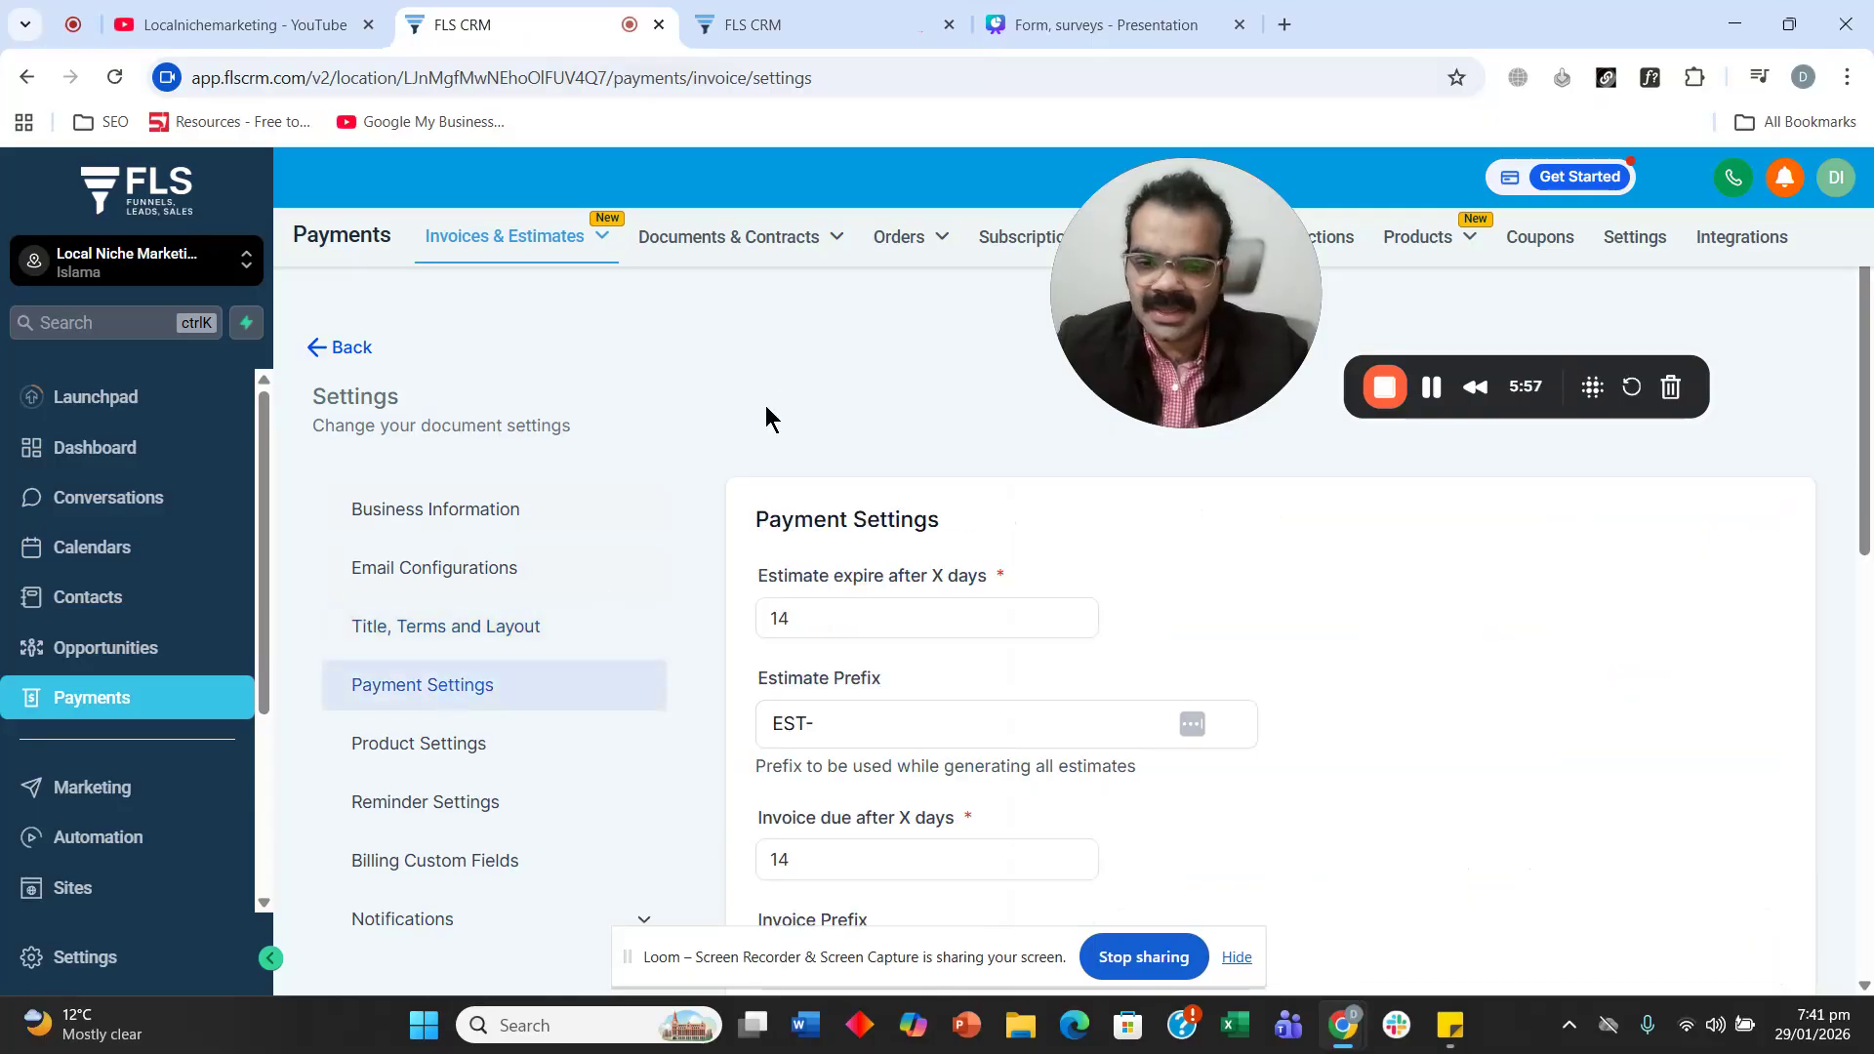
pyautogui.scroll(-1, 779, 361)
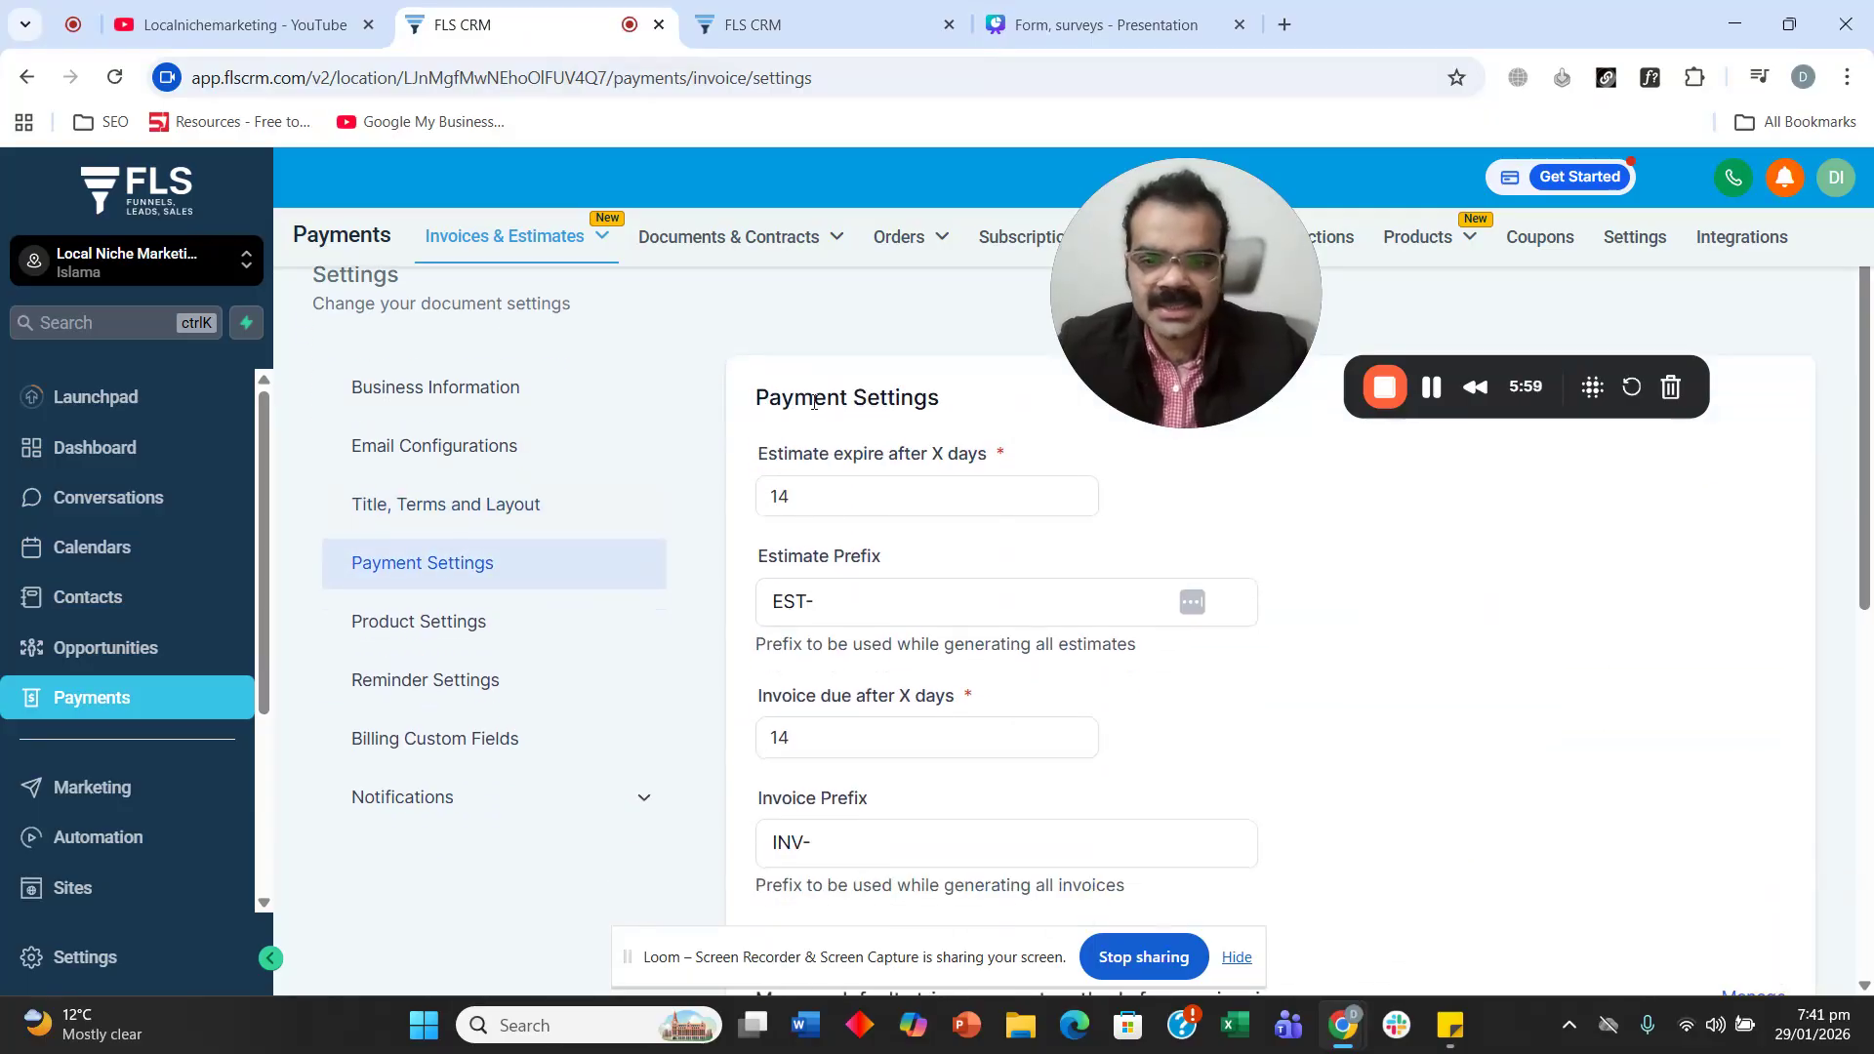
pyautogui.doubleClick(868, 489)
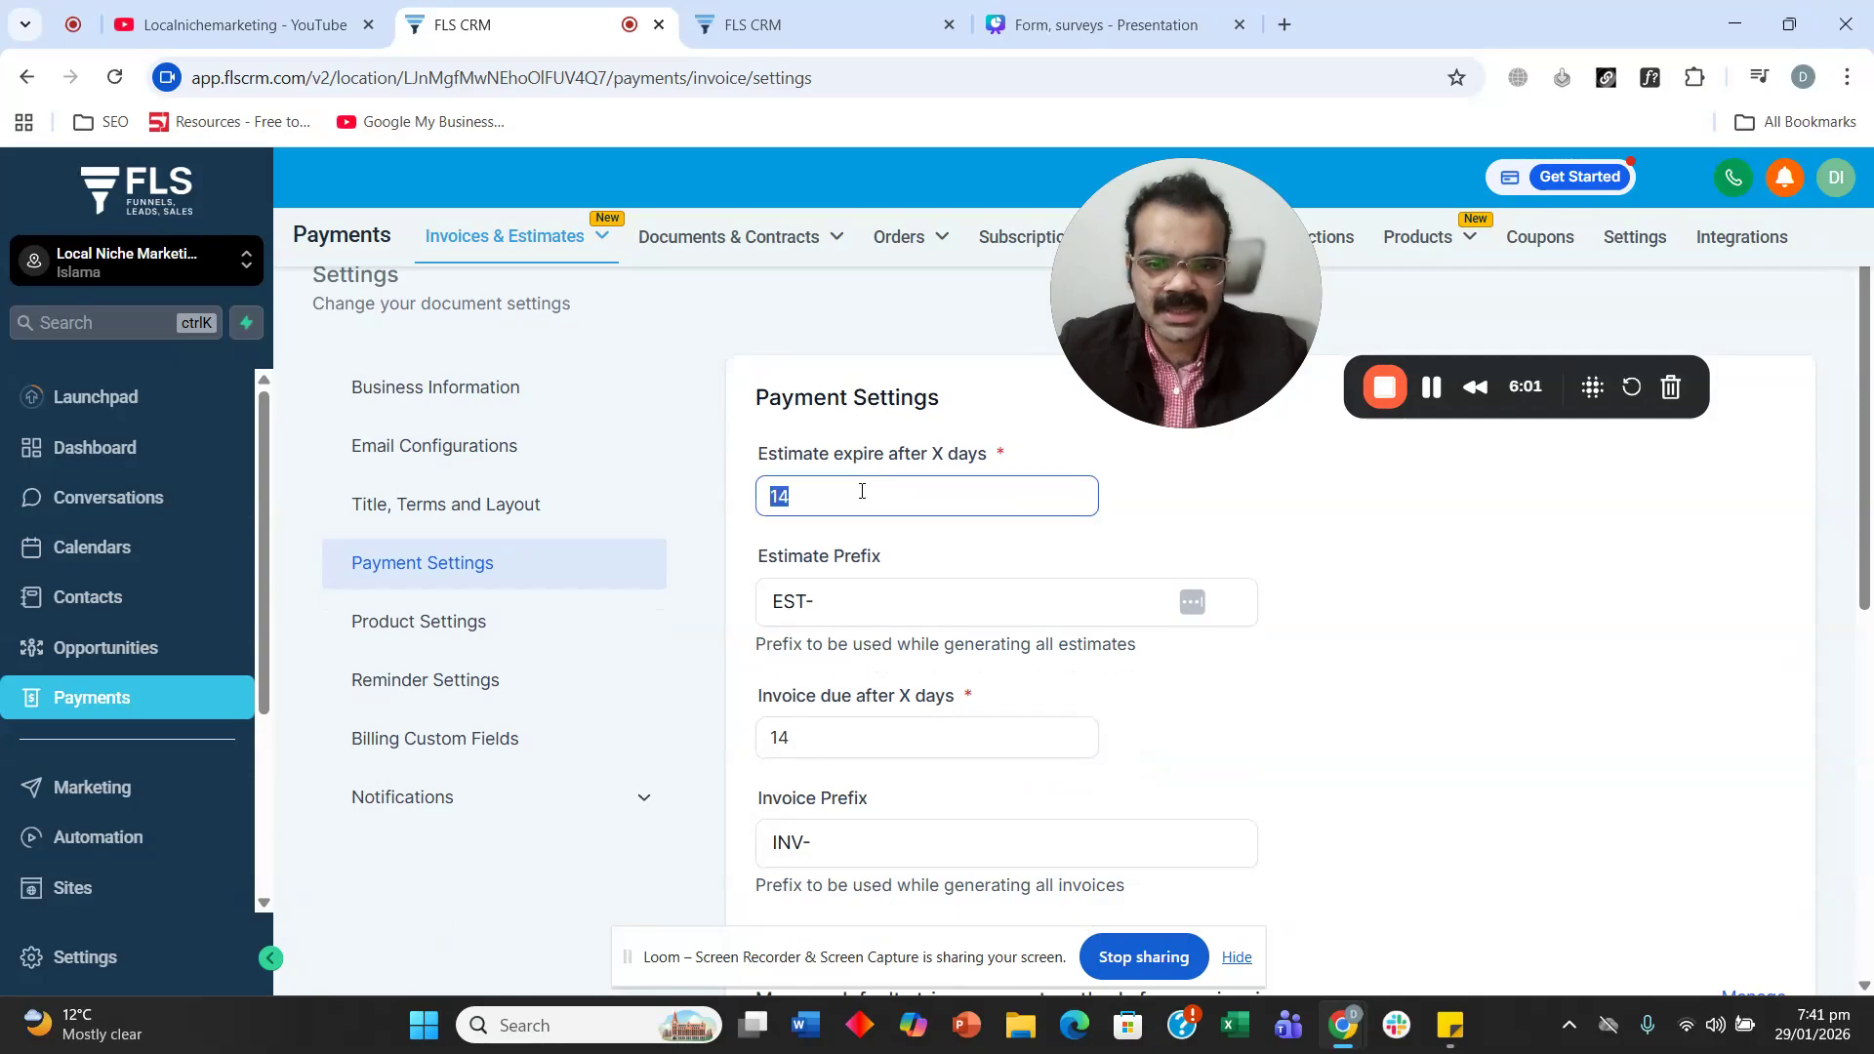
pyautogui.scroll(1, 859, 469)
pyautogui.click(857, 439)
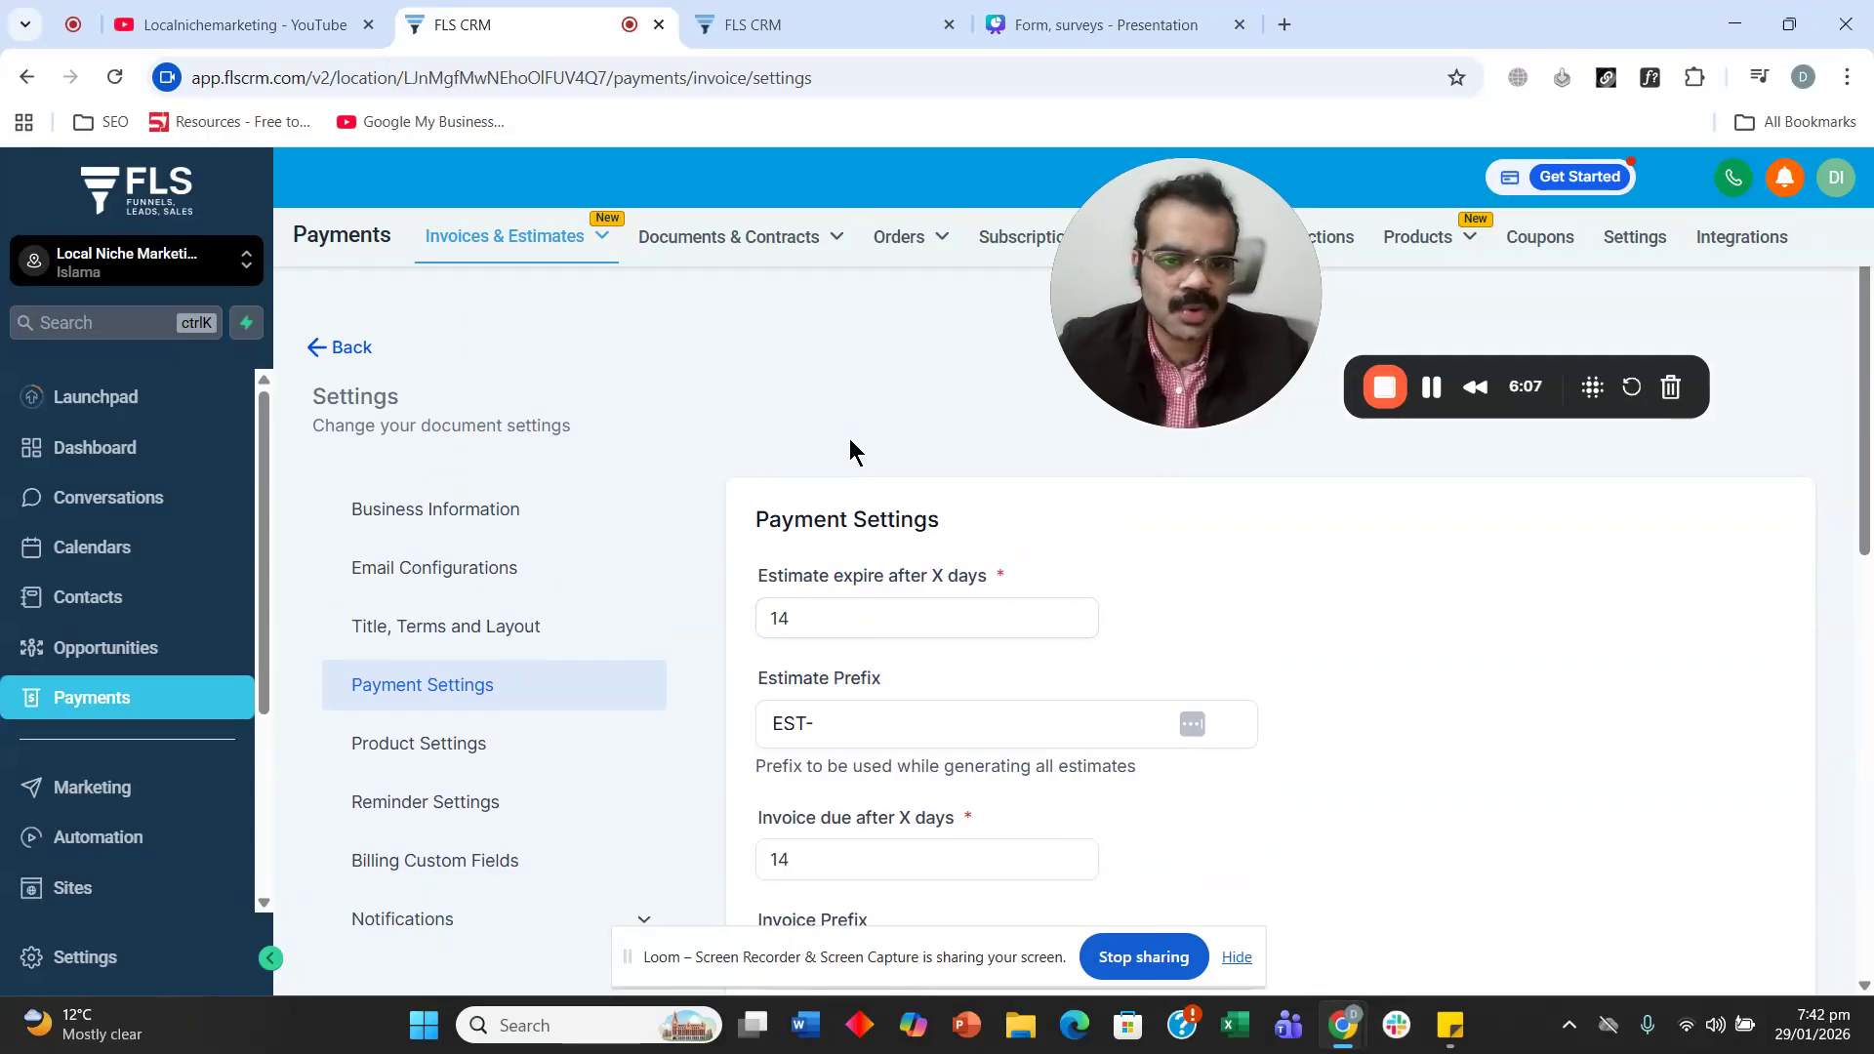
pyautogui.scroll(-1, 849, 449)
pyautogui.click(798, 500)
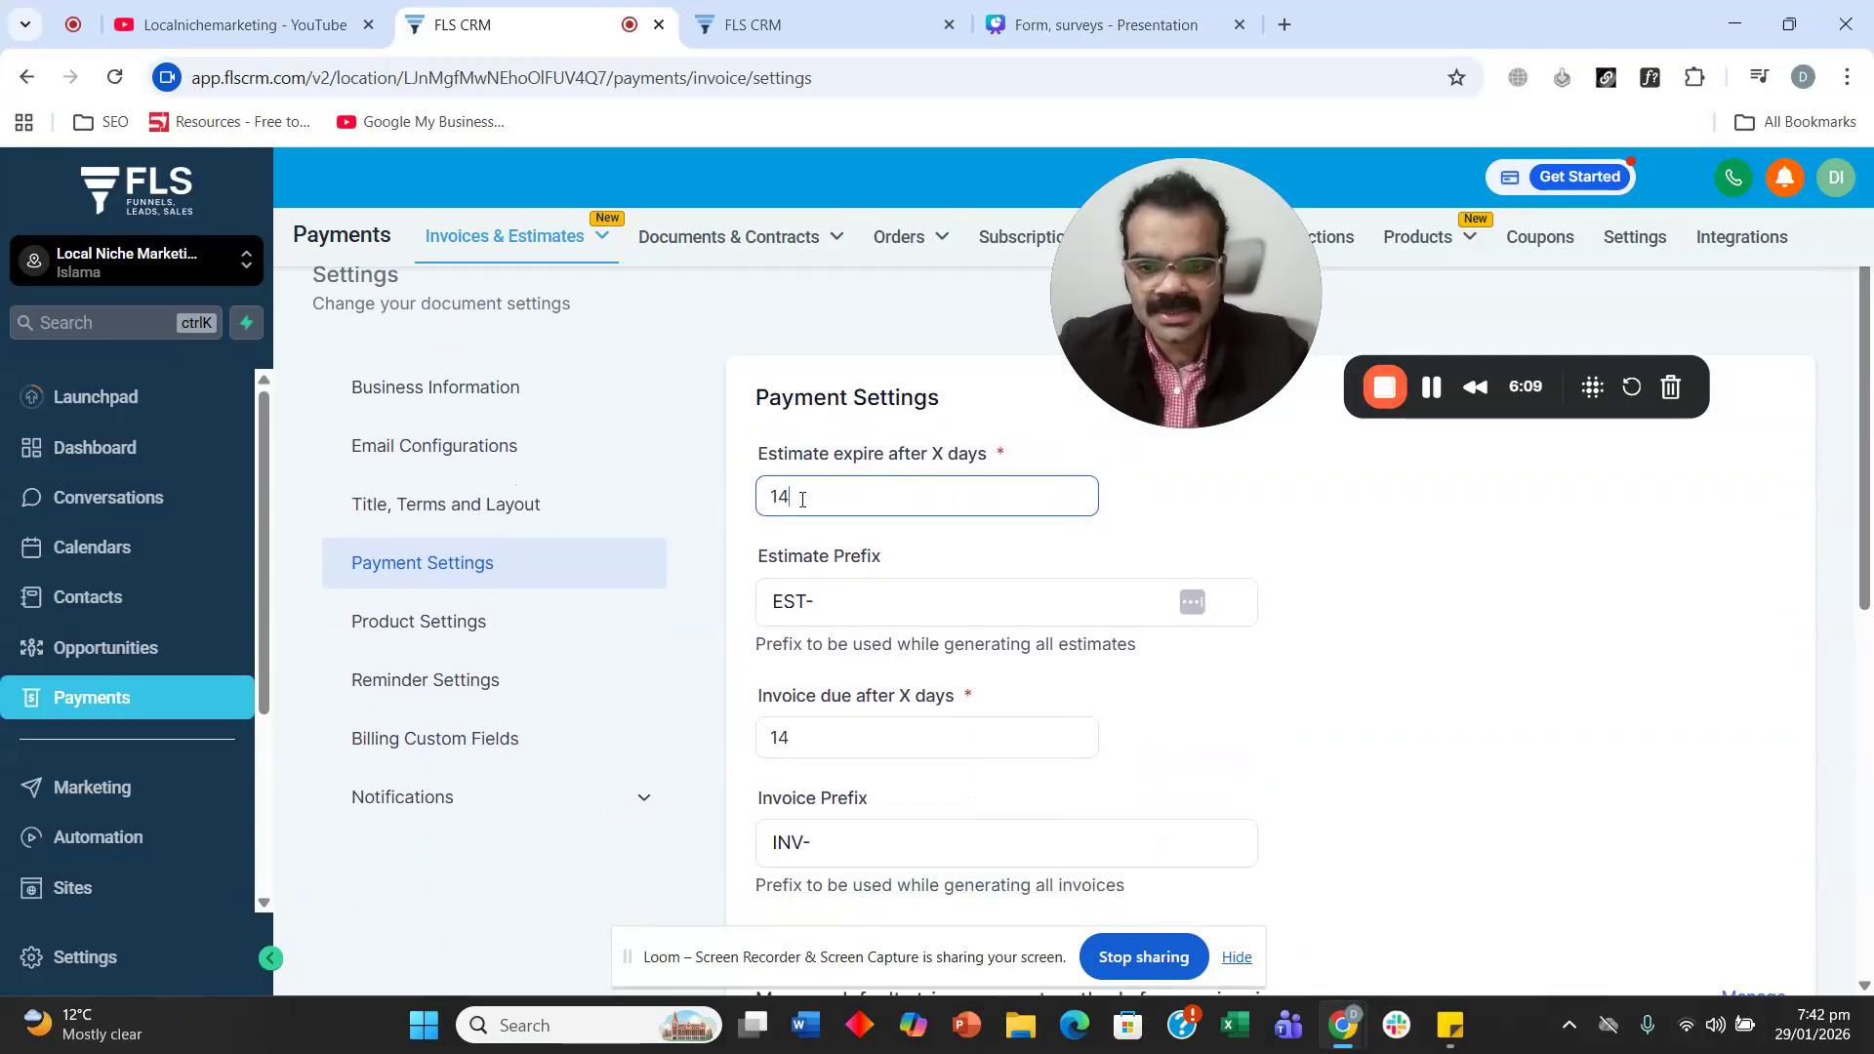
pyautogui.scroll(-1, 788, 523)
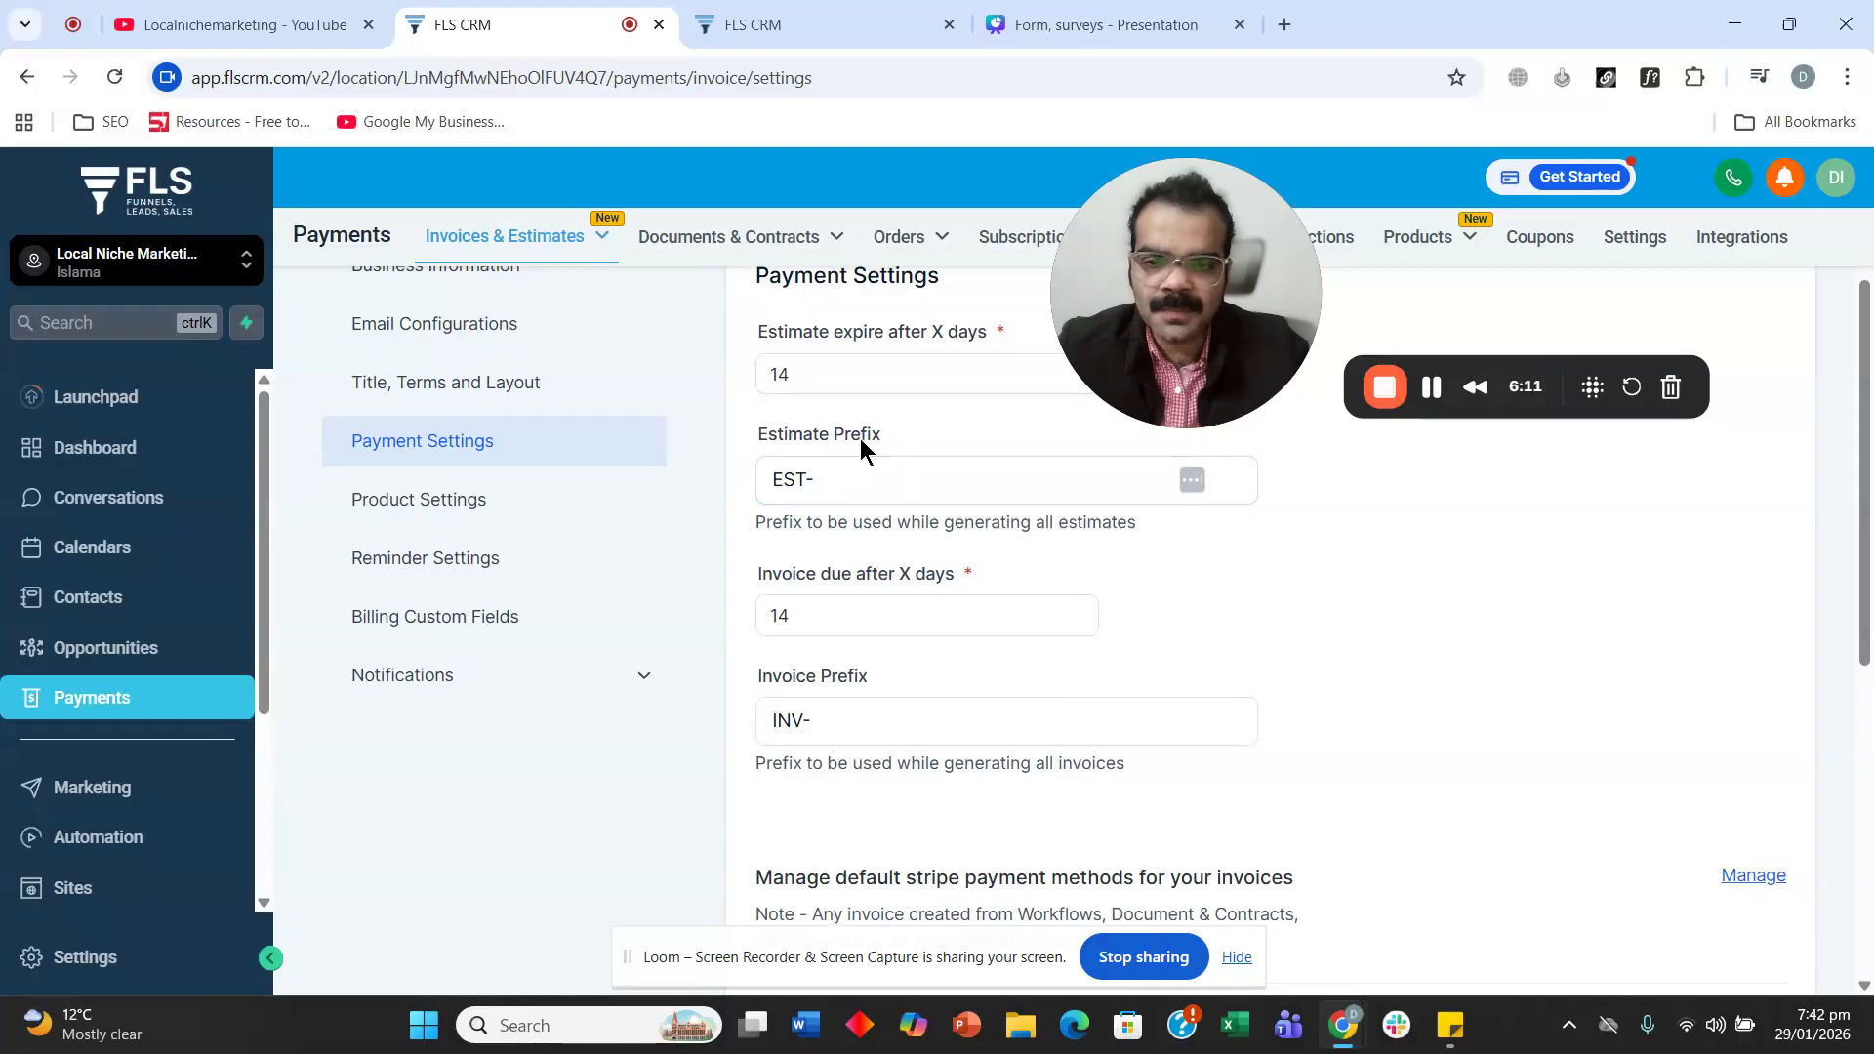
# Compare the estimate prefix field with the invoice number's prefix and number on the new invoice page.
pyautogui.click(863, 478)
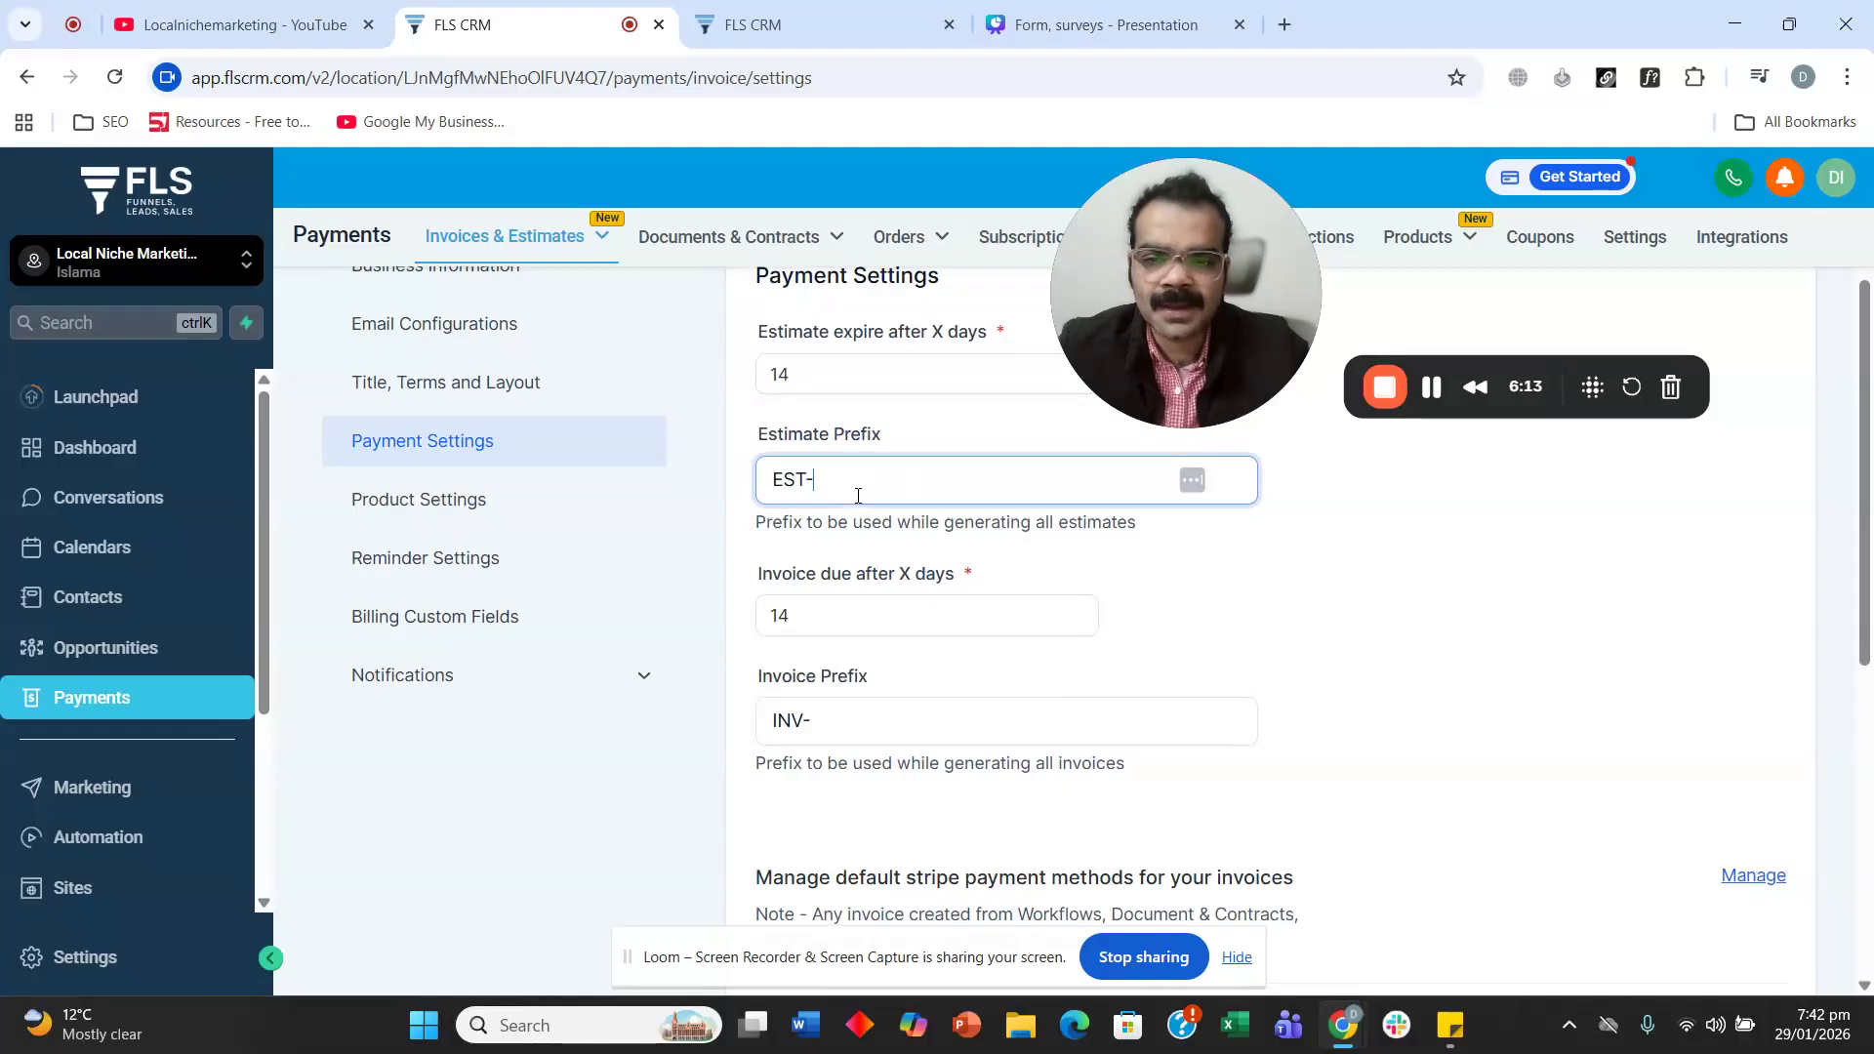
pyautogui.click(835, 24)
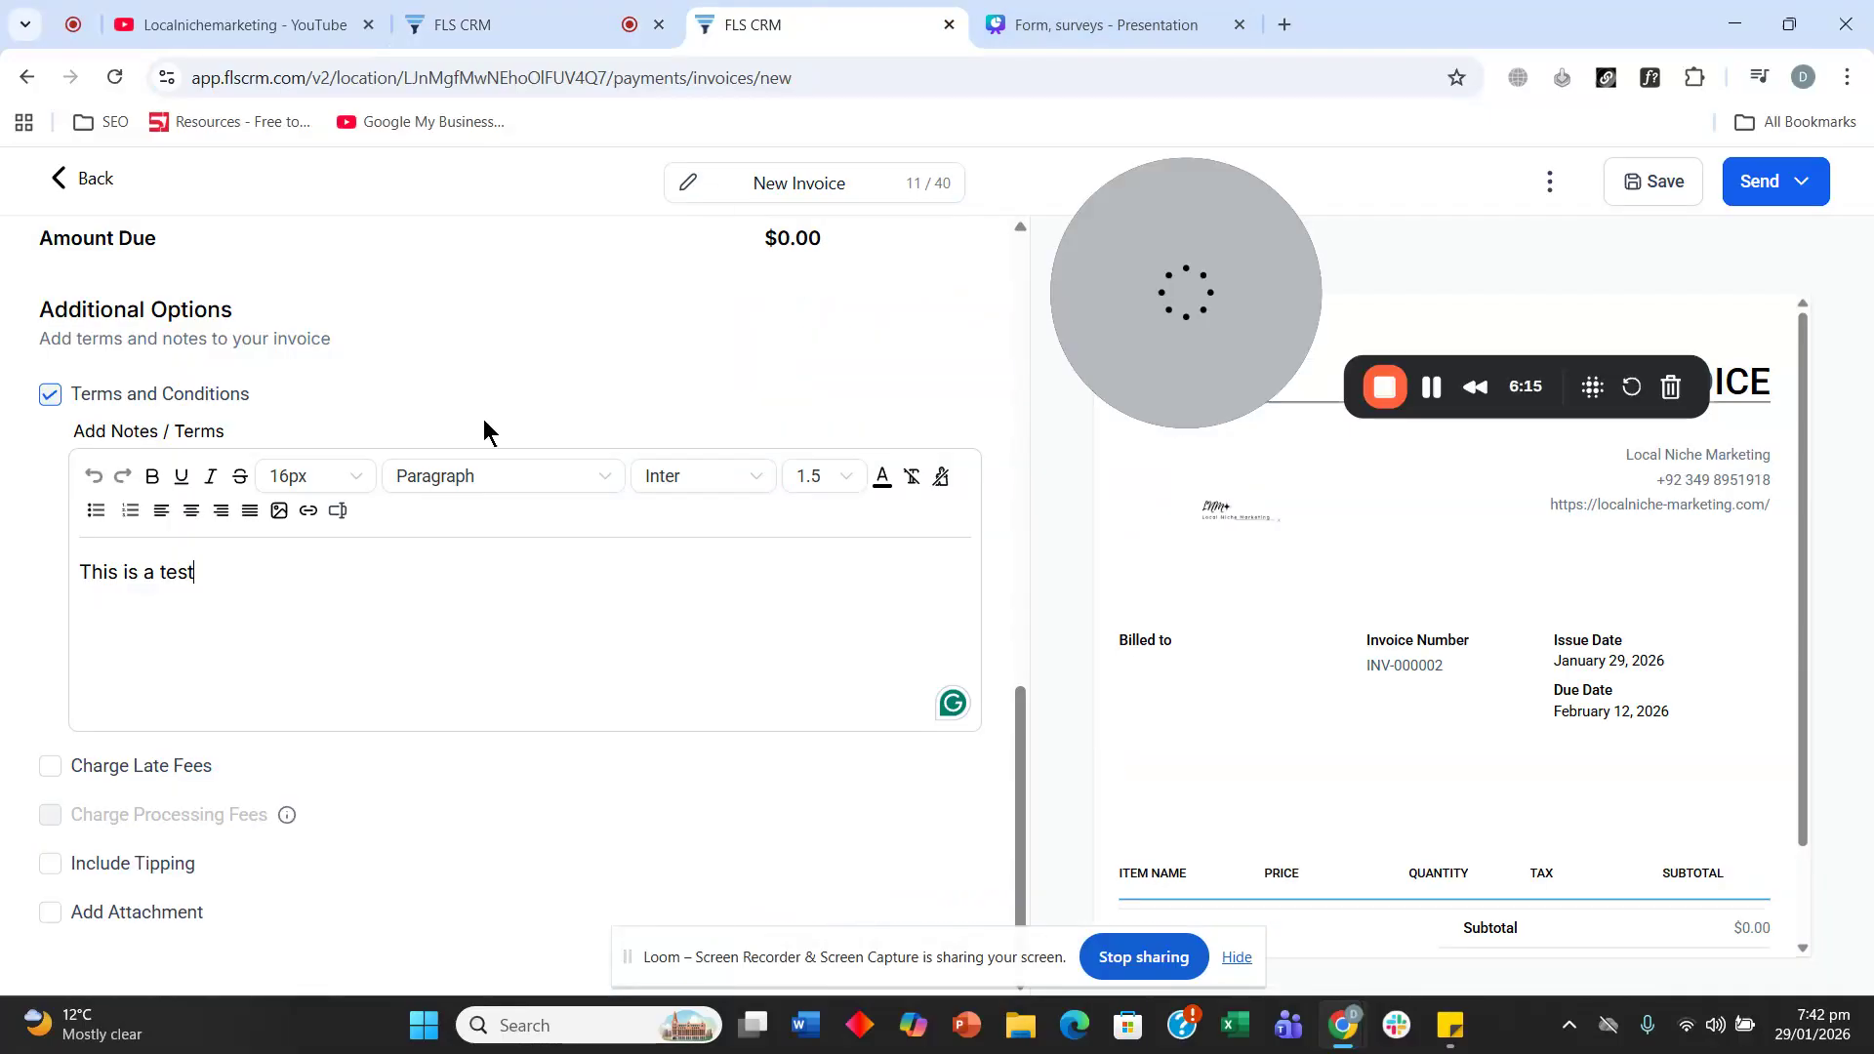
pyautogui.scroll(5, 176, 566)
pyautogui.scroll(4, 175, 579)
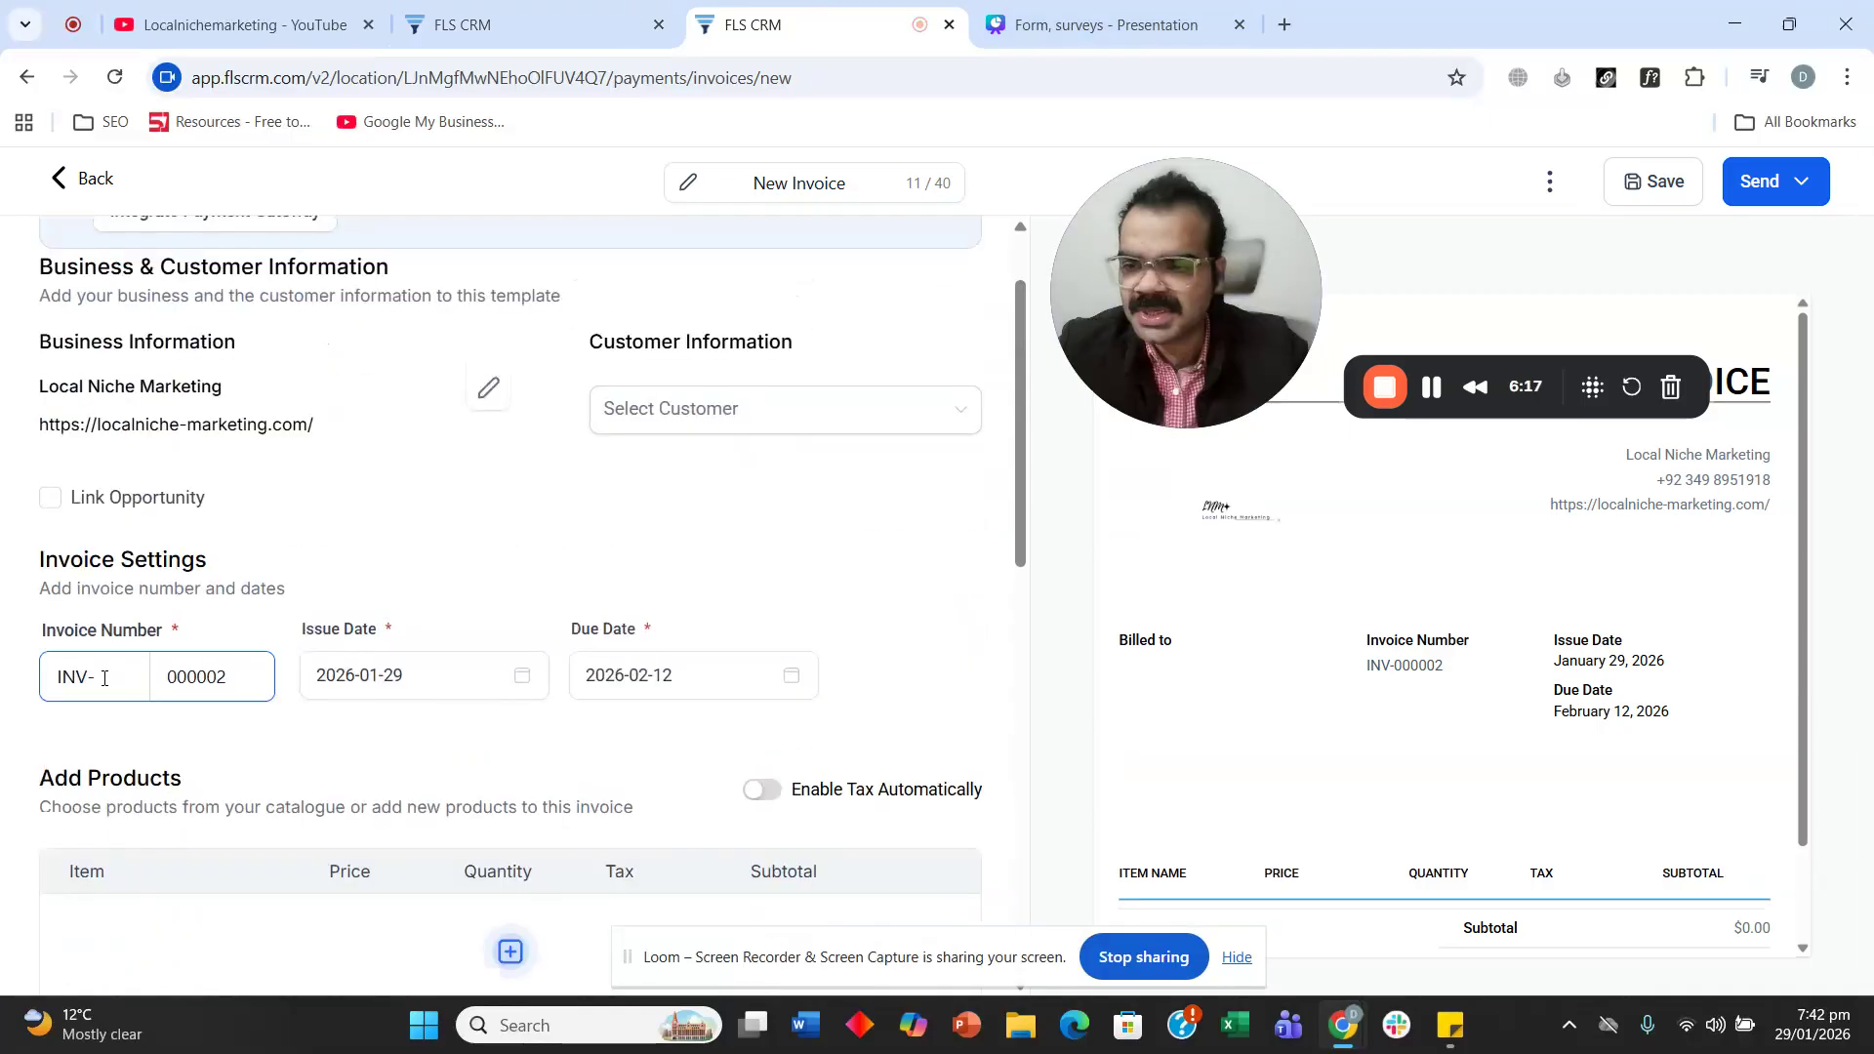
pyautogui.click(223, 681)
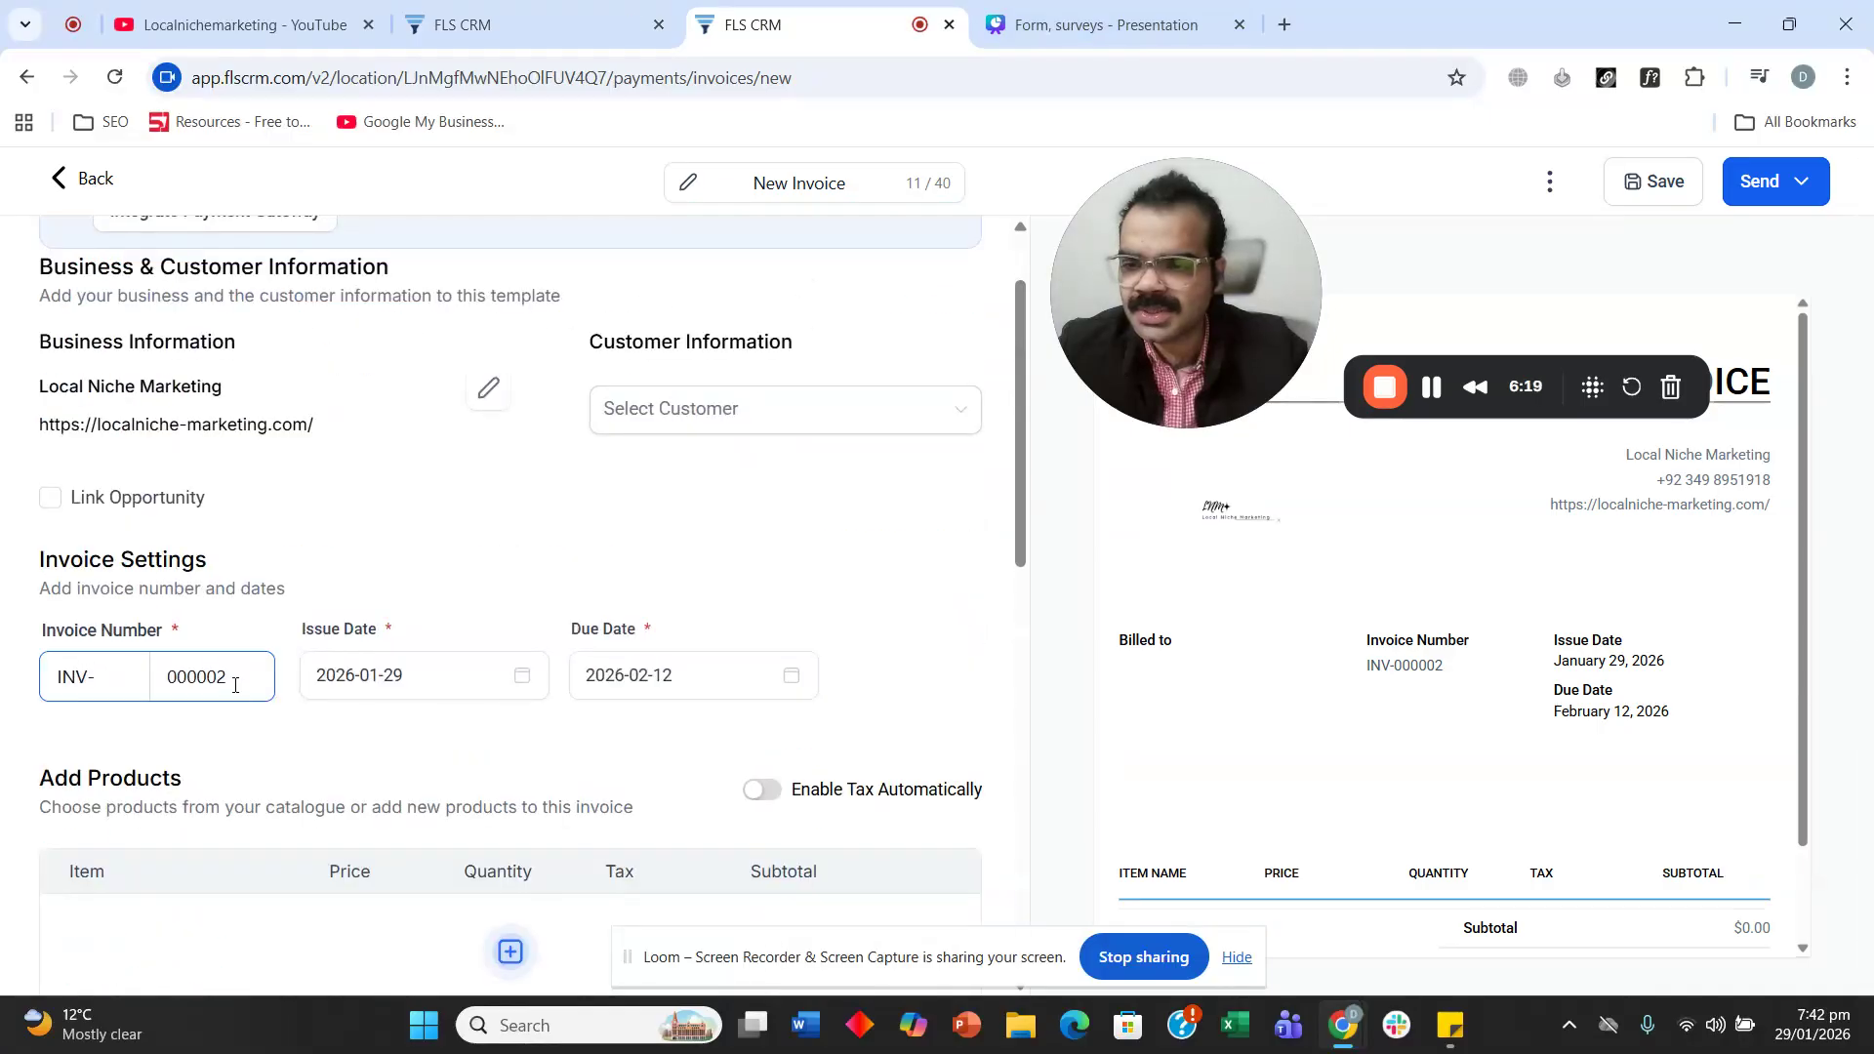
pyautogui.click(571, 24)
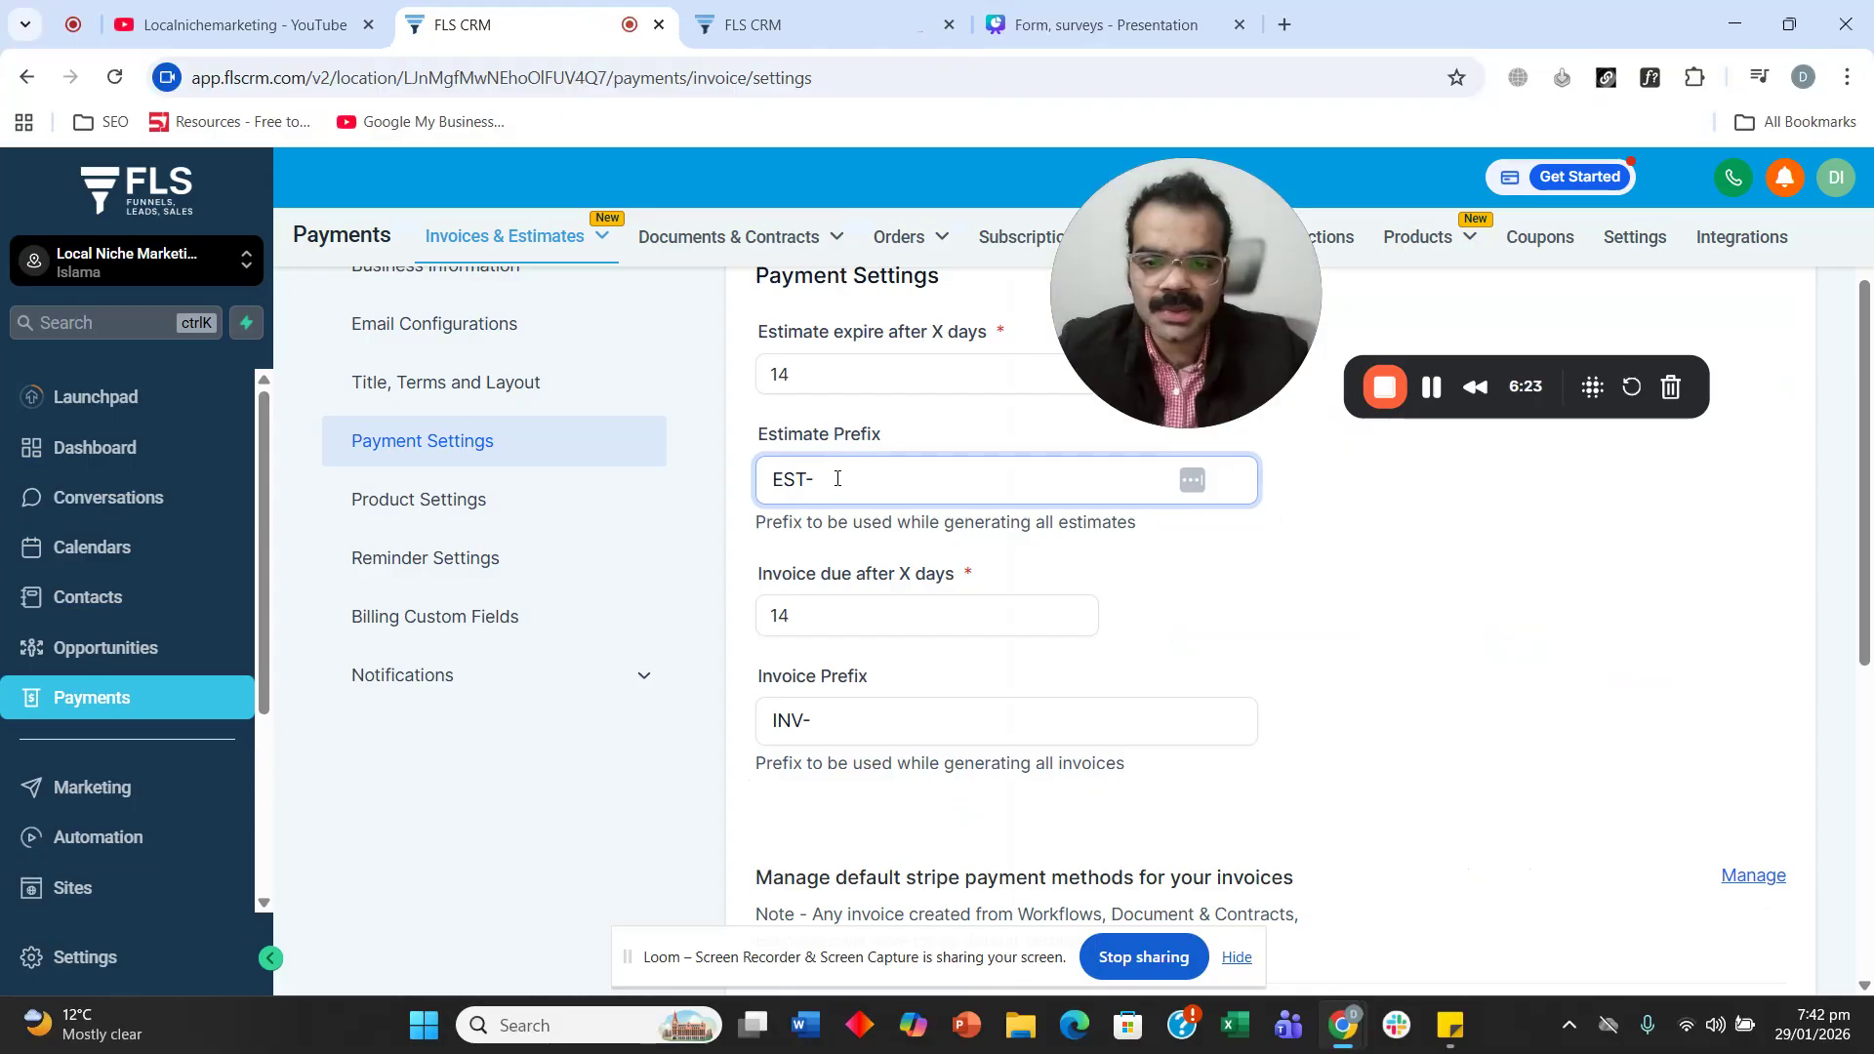
# Try the estimate prefix EST-10001 and remove the added number again.
pyautogui.write('0001')
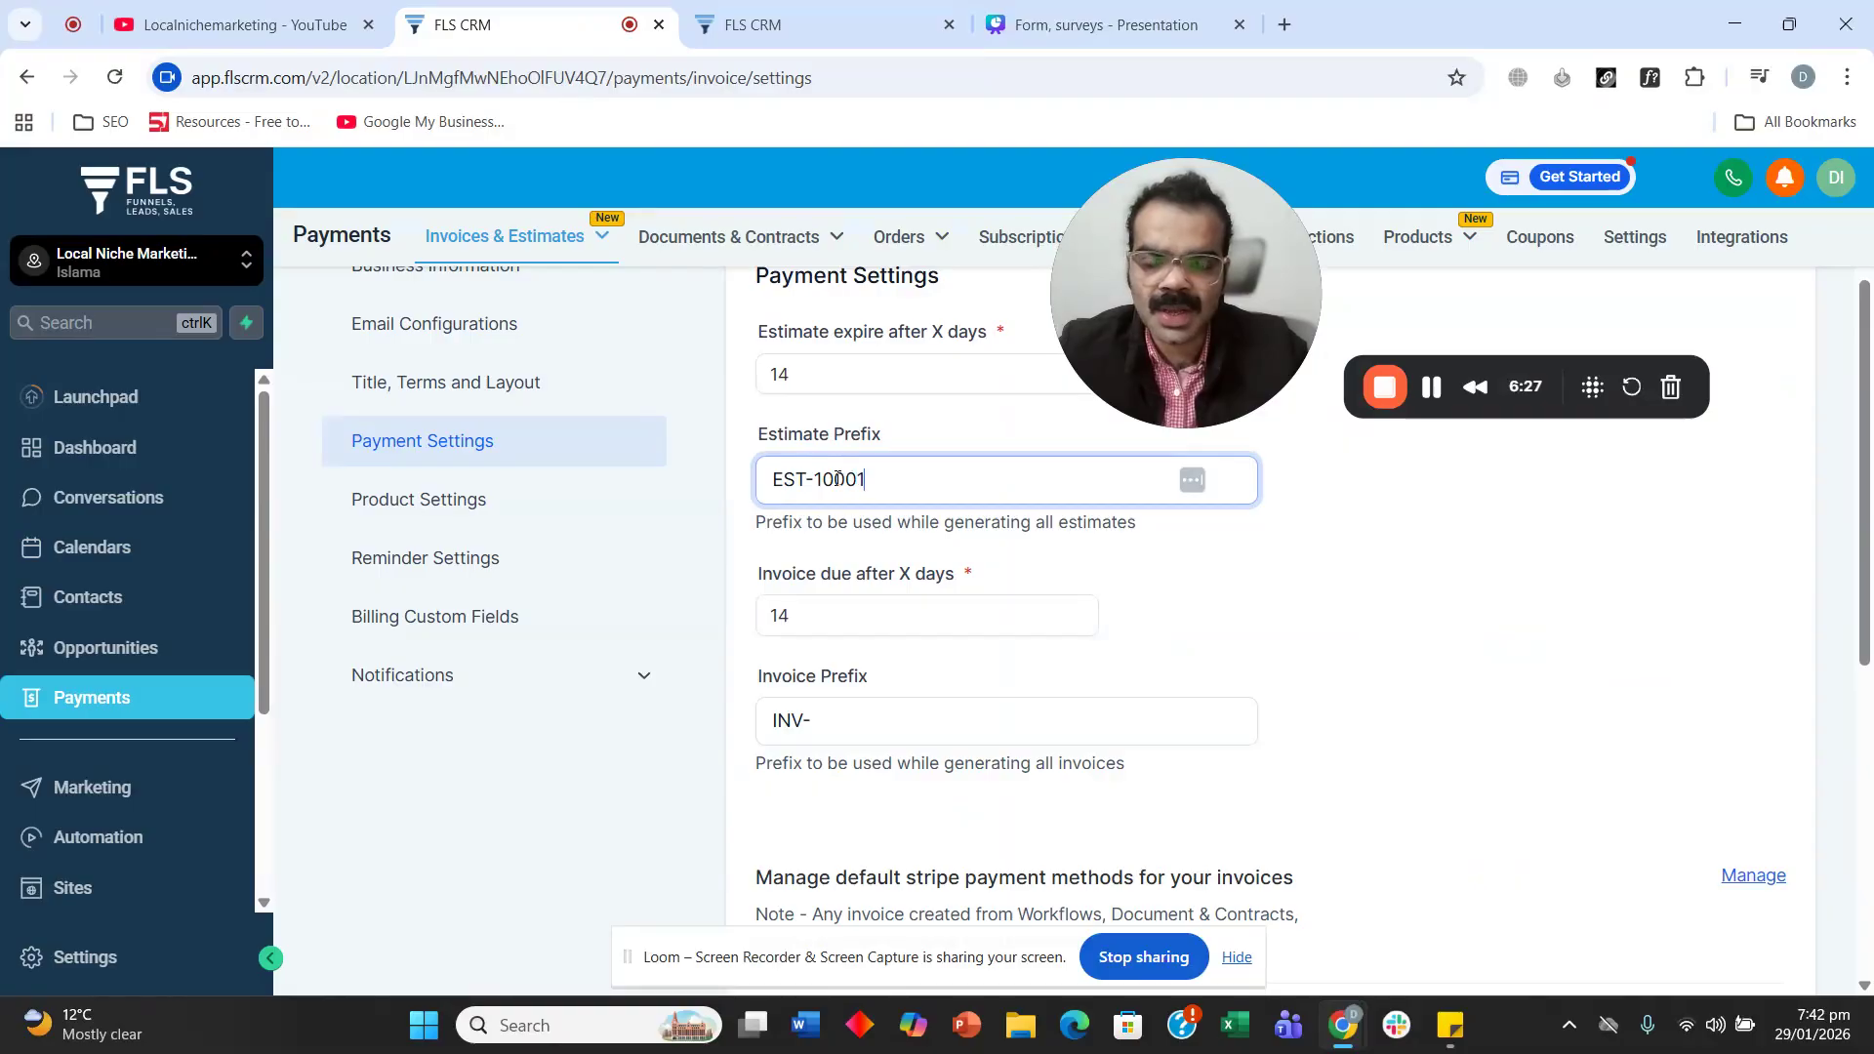
pyautogui.doubleClick(836, 478)
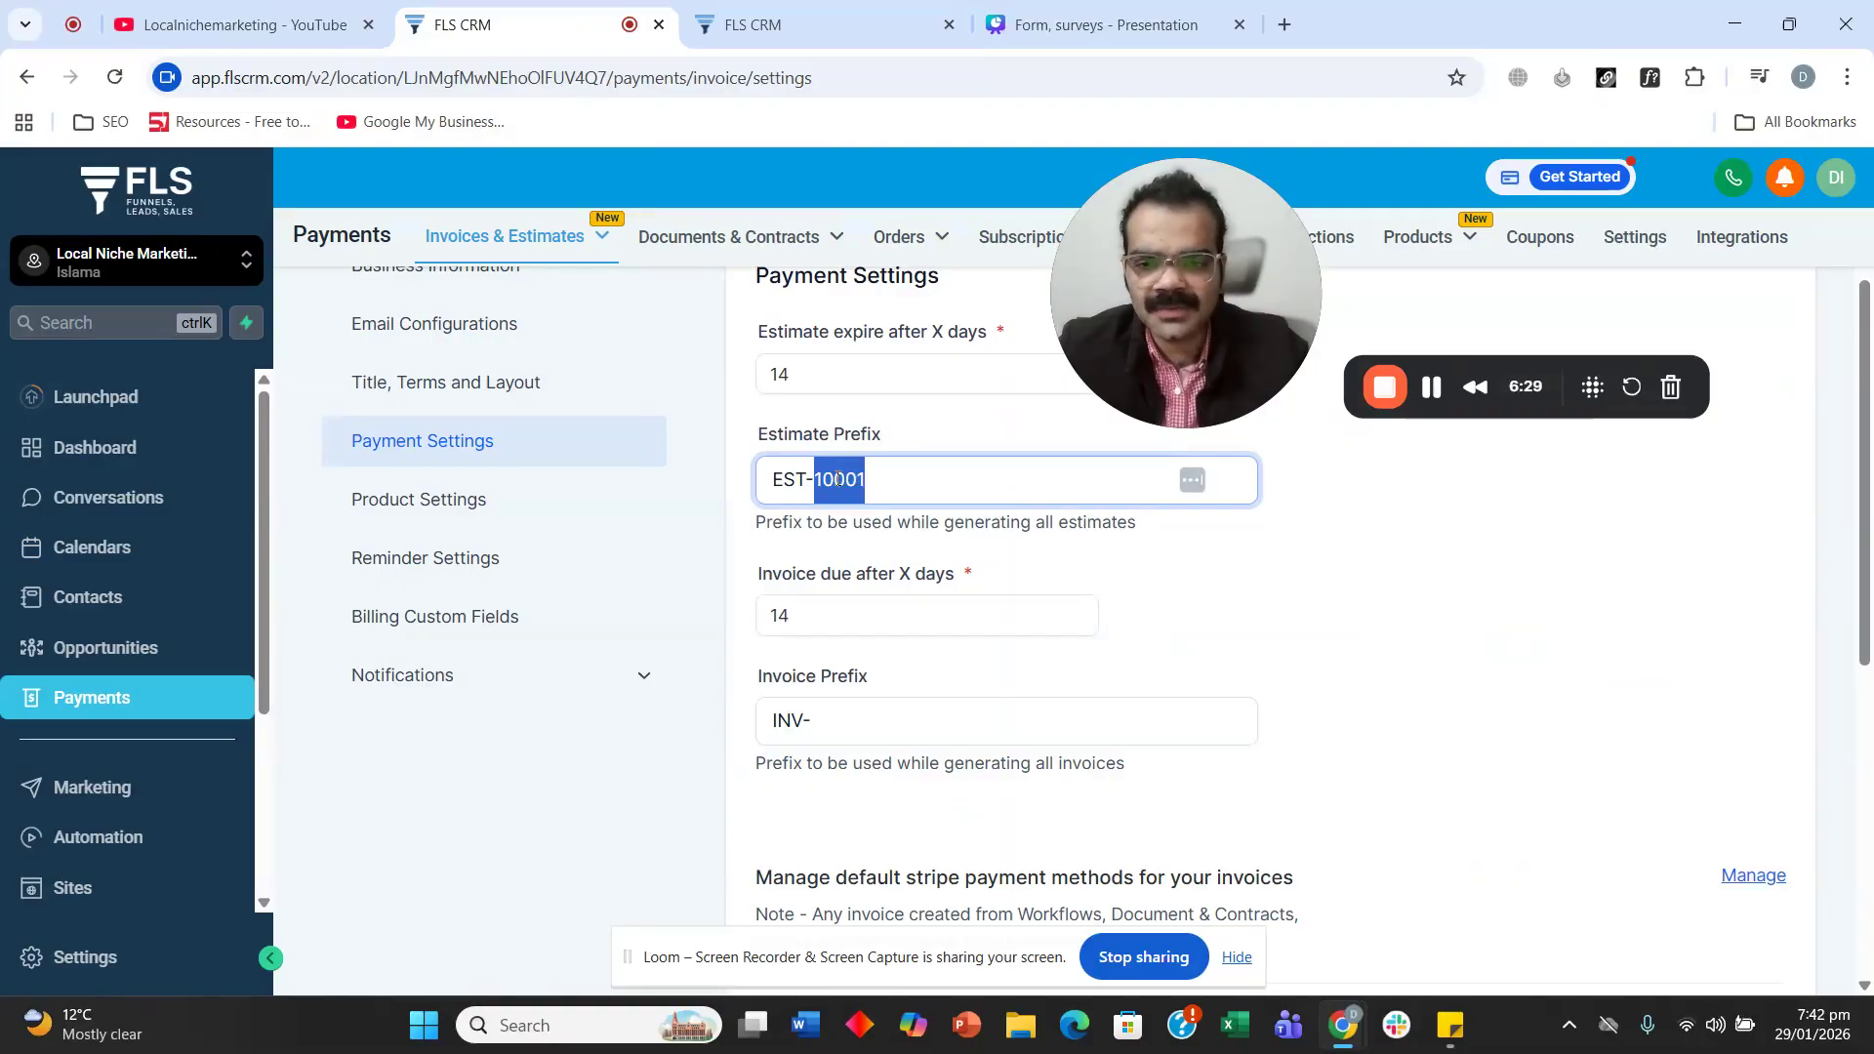
pyautogui.press('BackSpace')
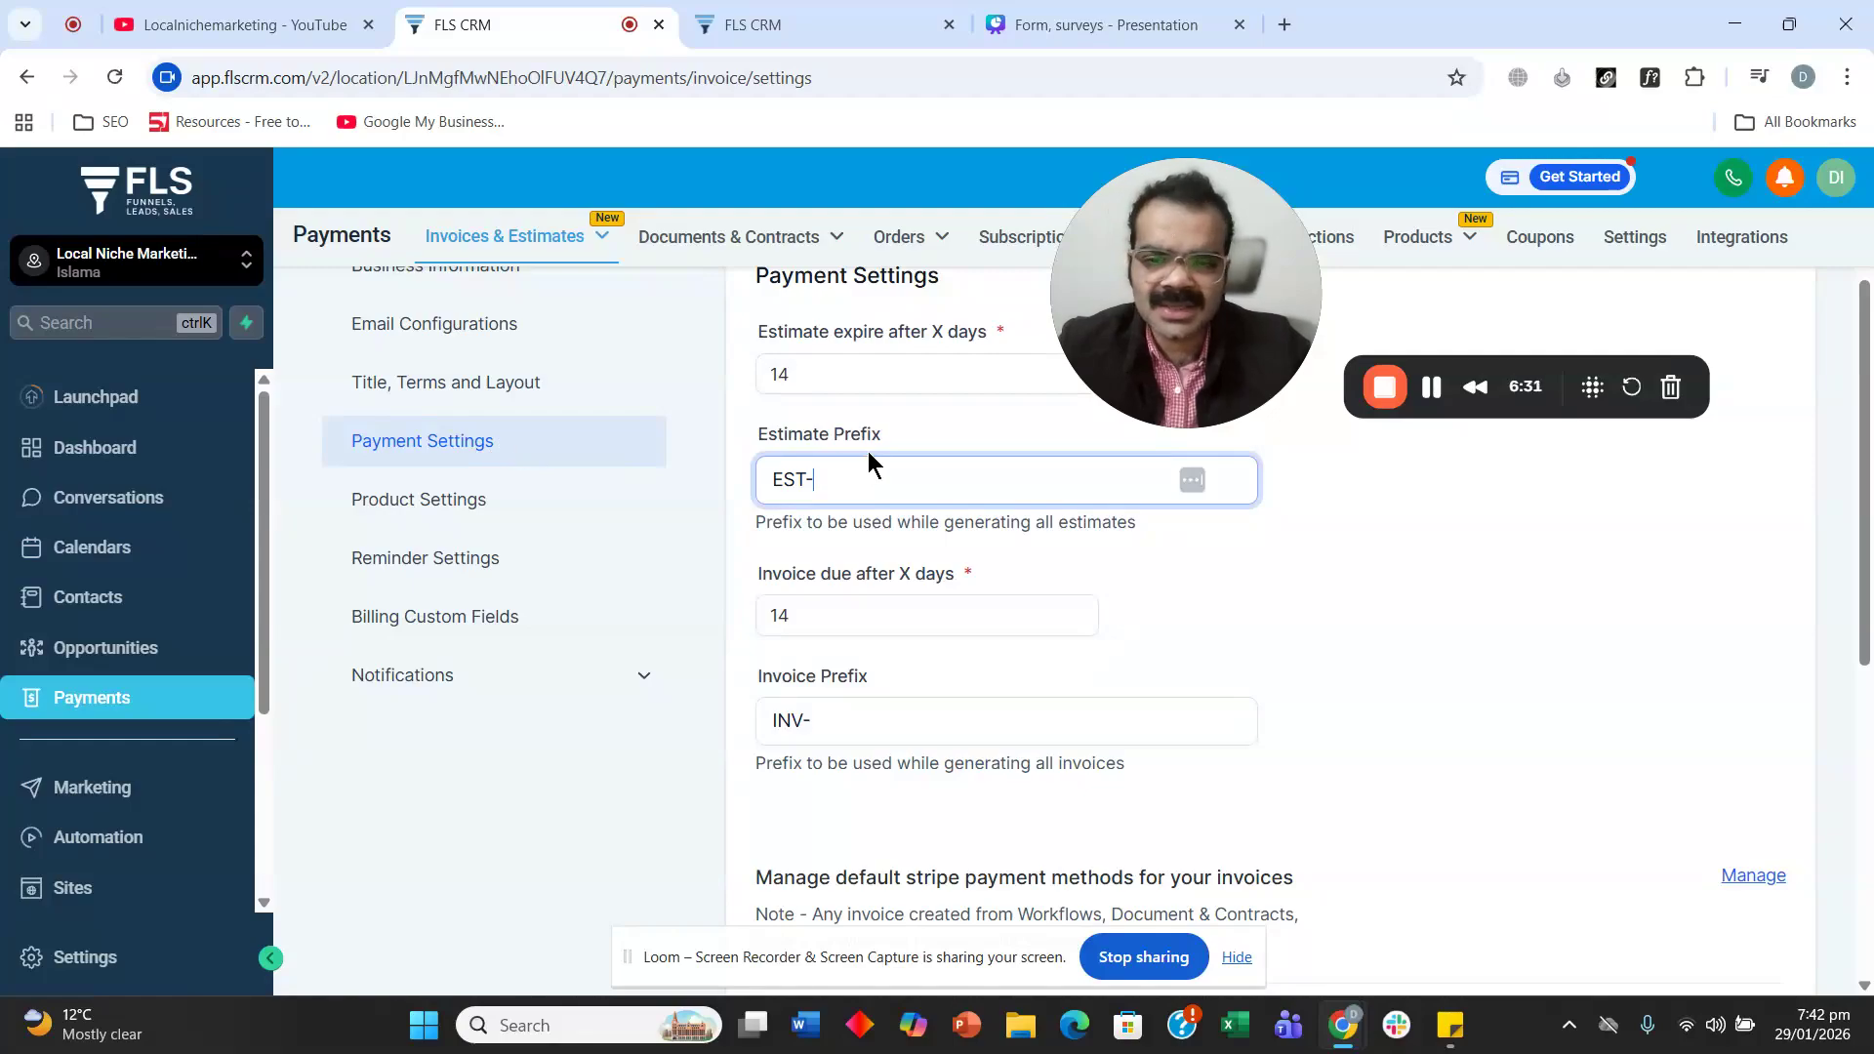
pyautogui.scroll(1, 879, 478)
pyautogui.scroll(-1, 869, 523)
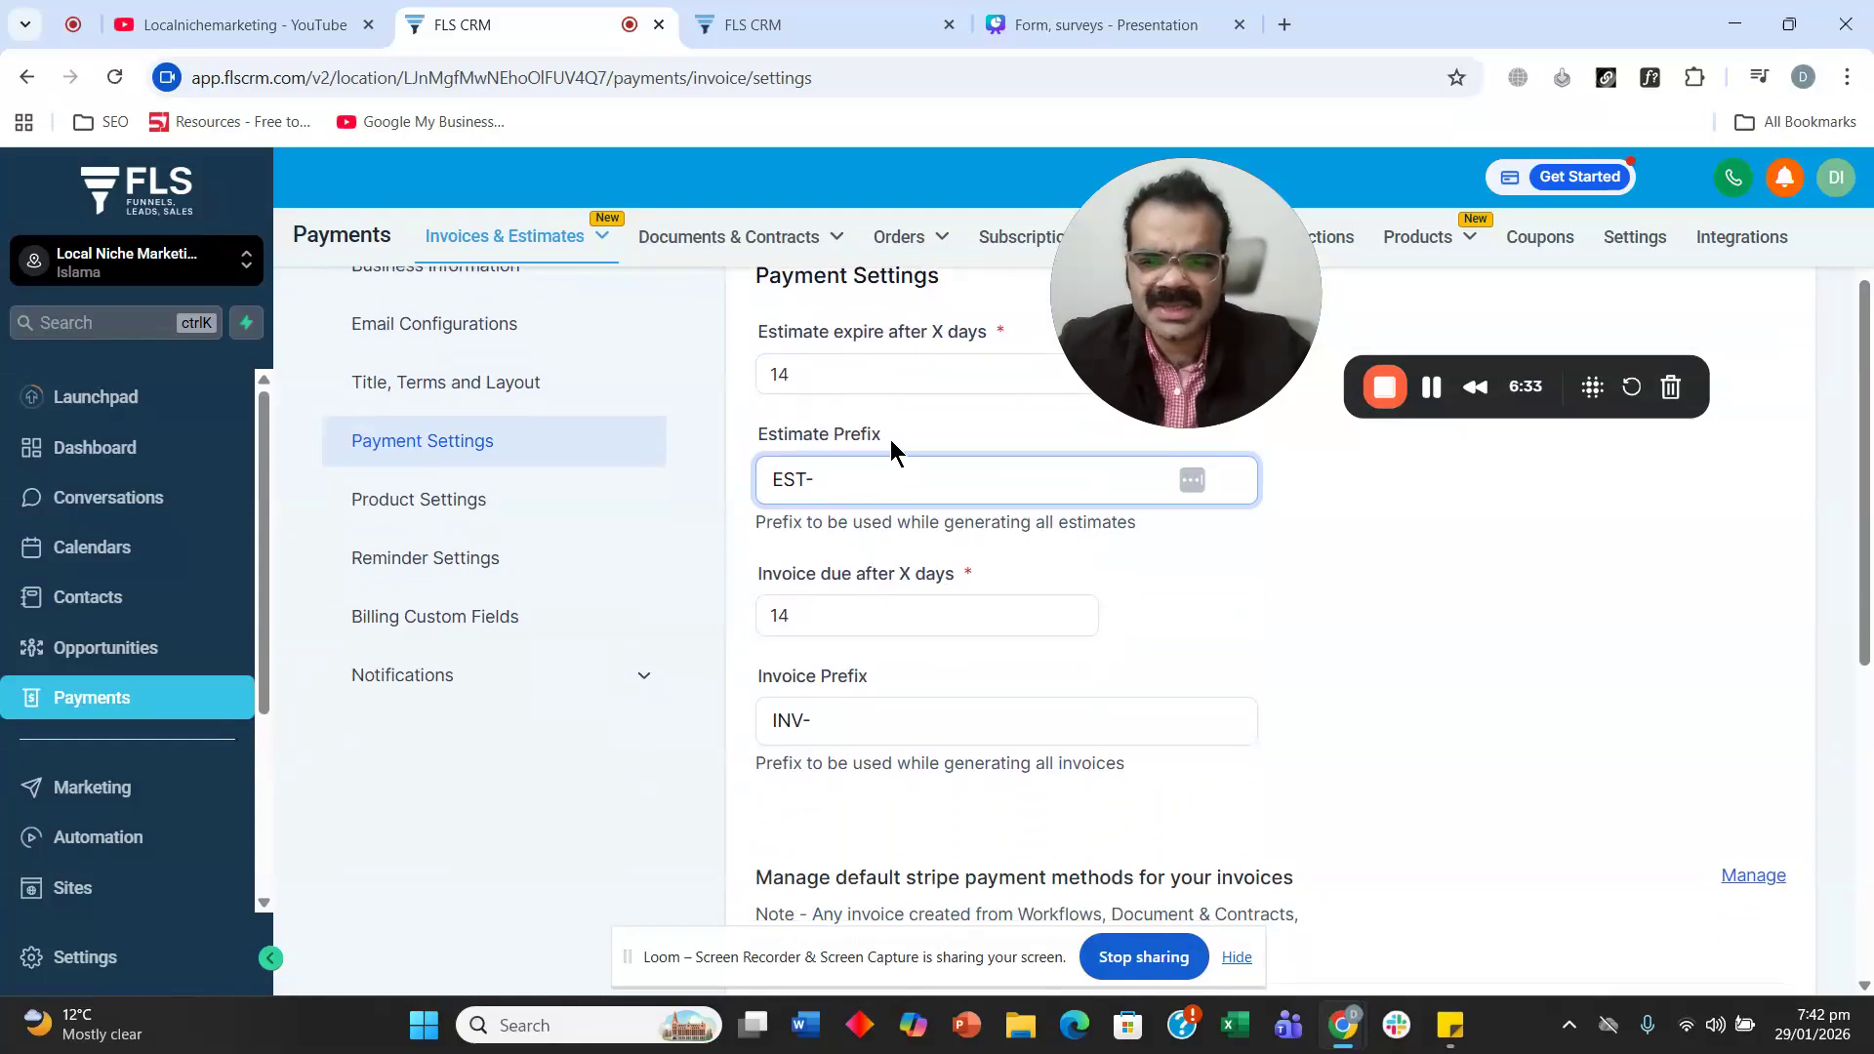
# Check the numeric part of the invoice number on the new invoice page and return to the payment settings.
pyautogui.click(804, 34)
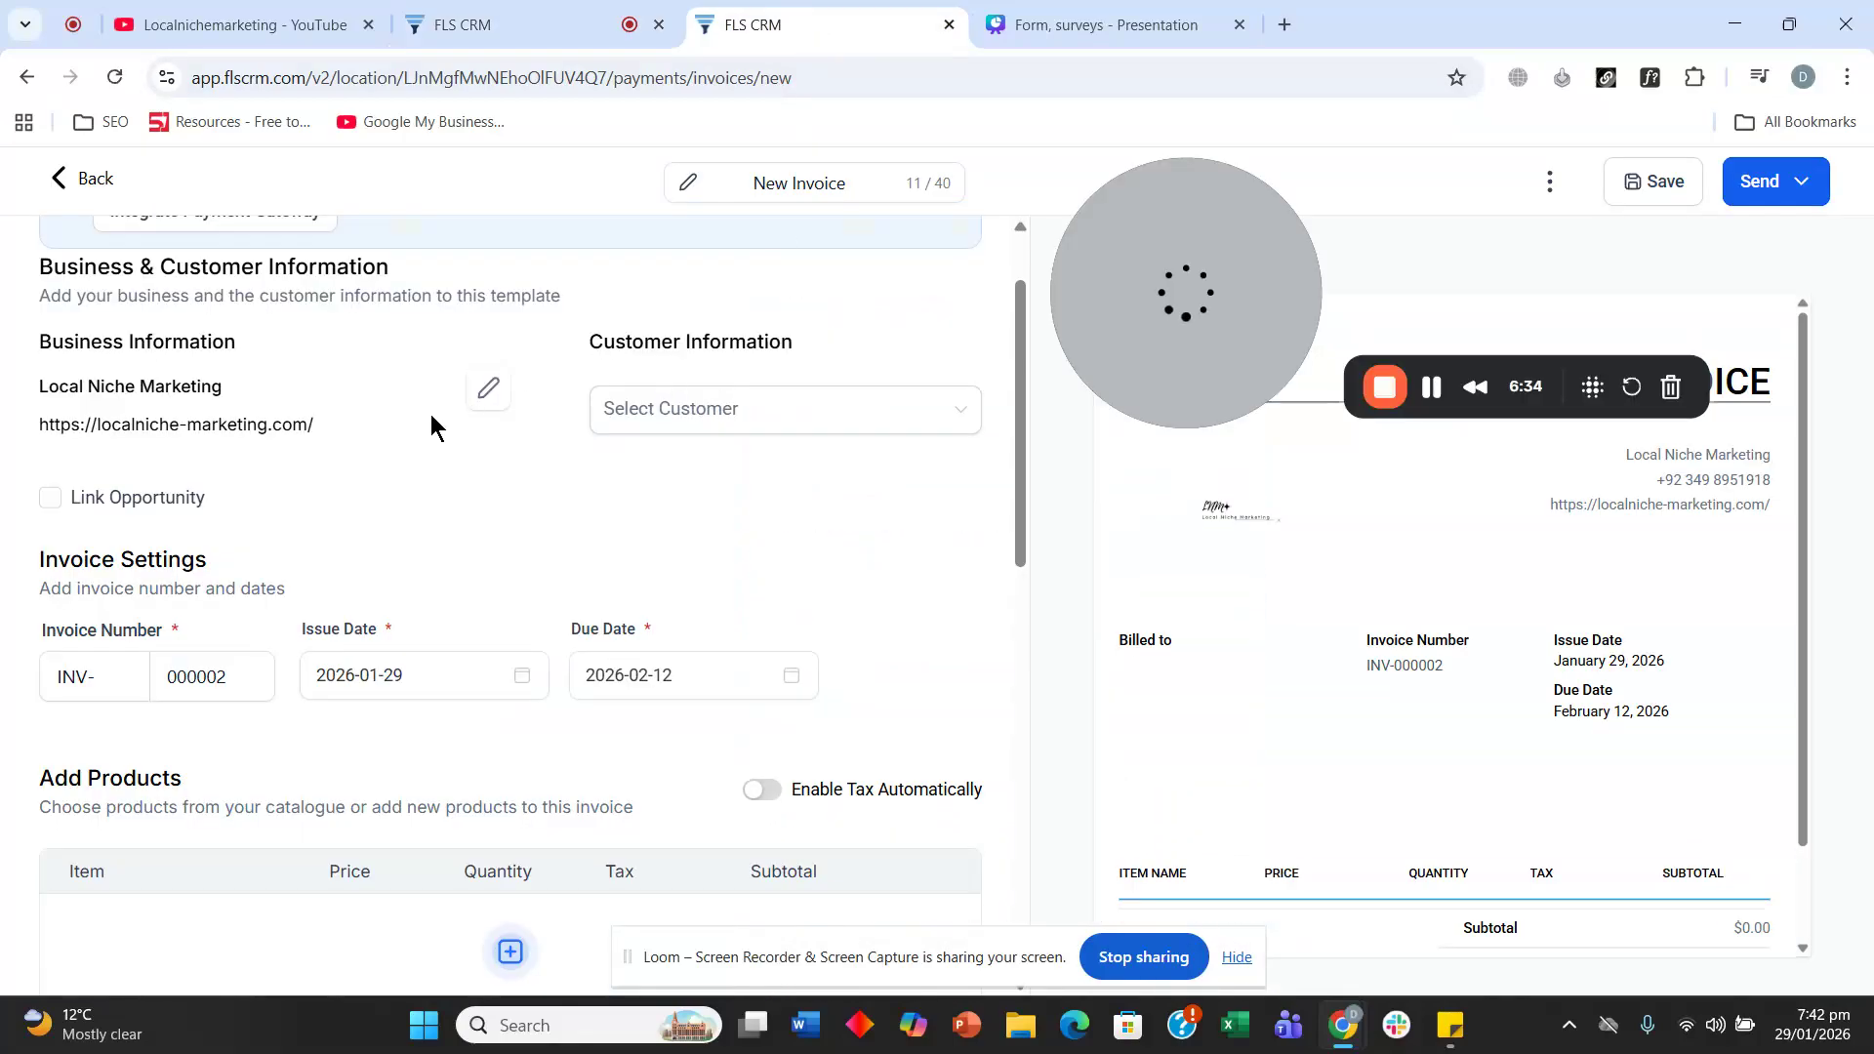
pyautogui.click(241, 681)
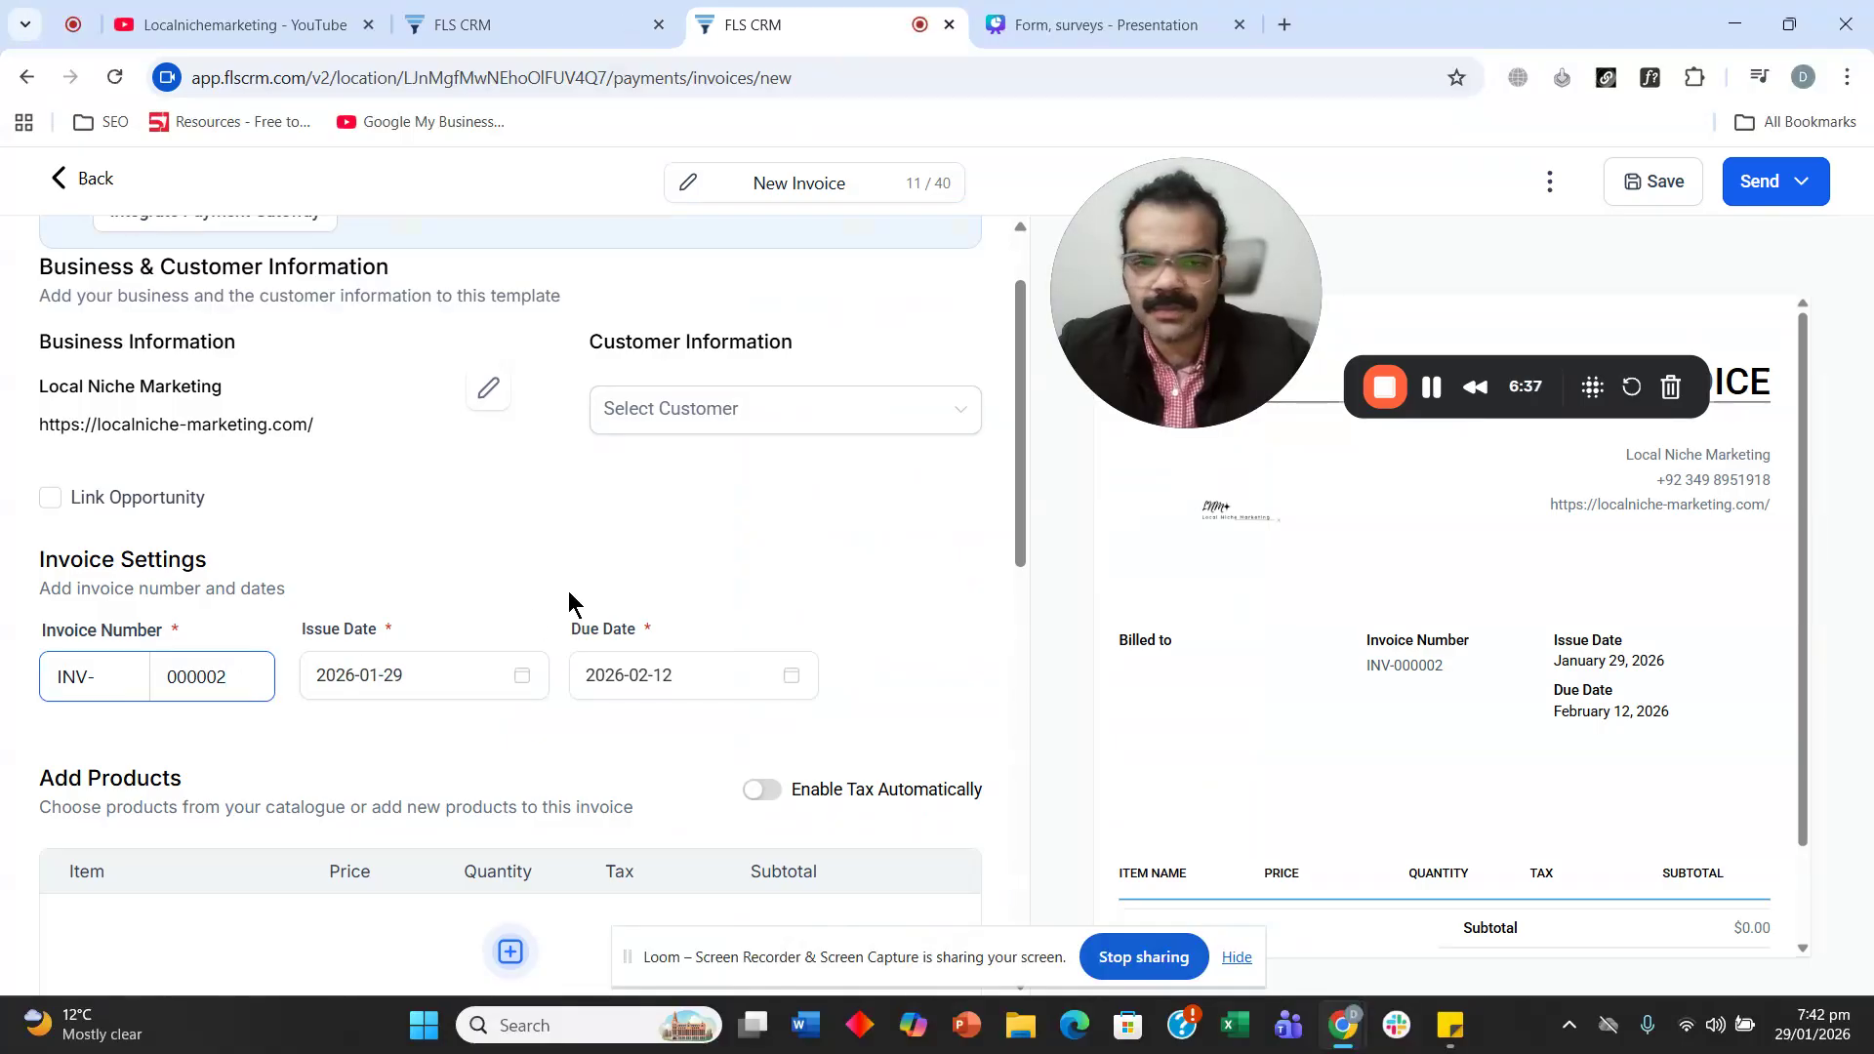
pyautogui.click(562, 31)
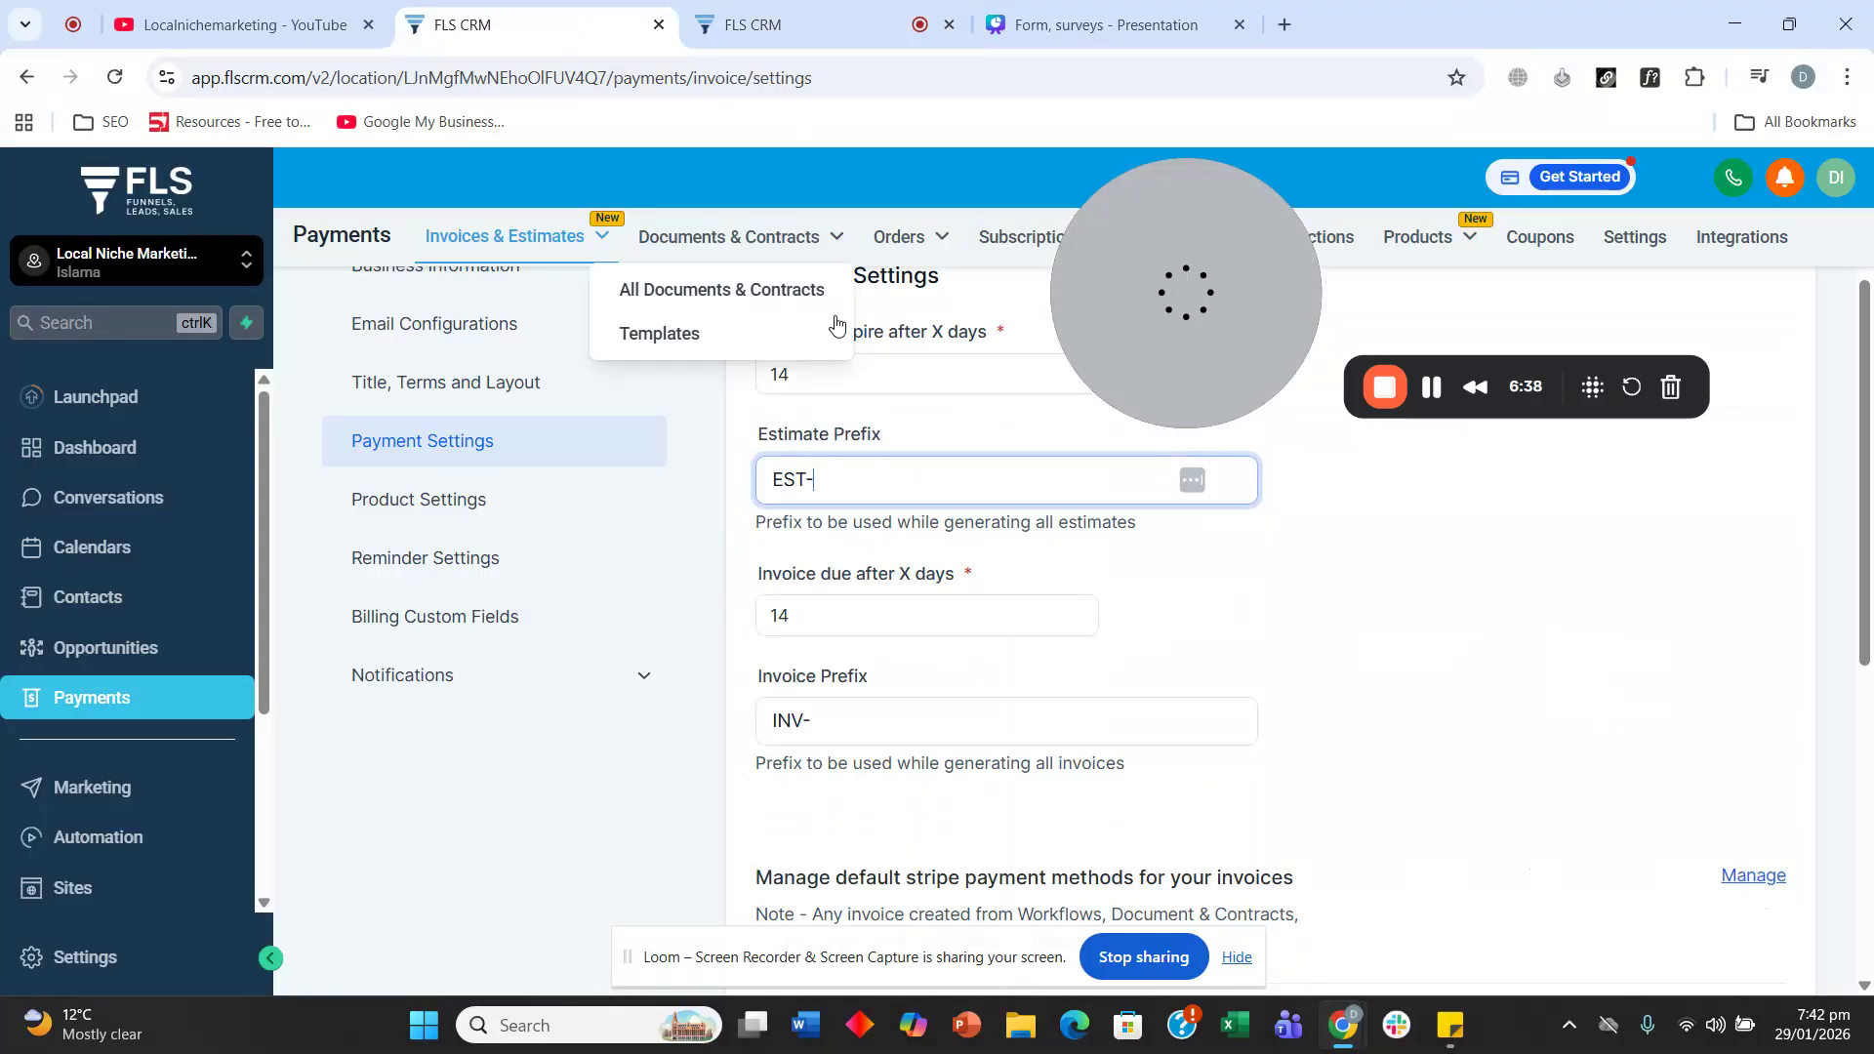
# Review the invoice prefix and the number of days after which invoices are due.
pyautogui.scroll(-1, 1293, 621)
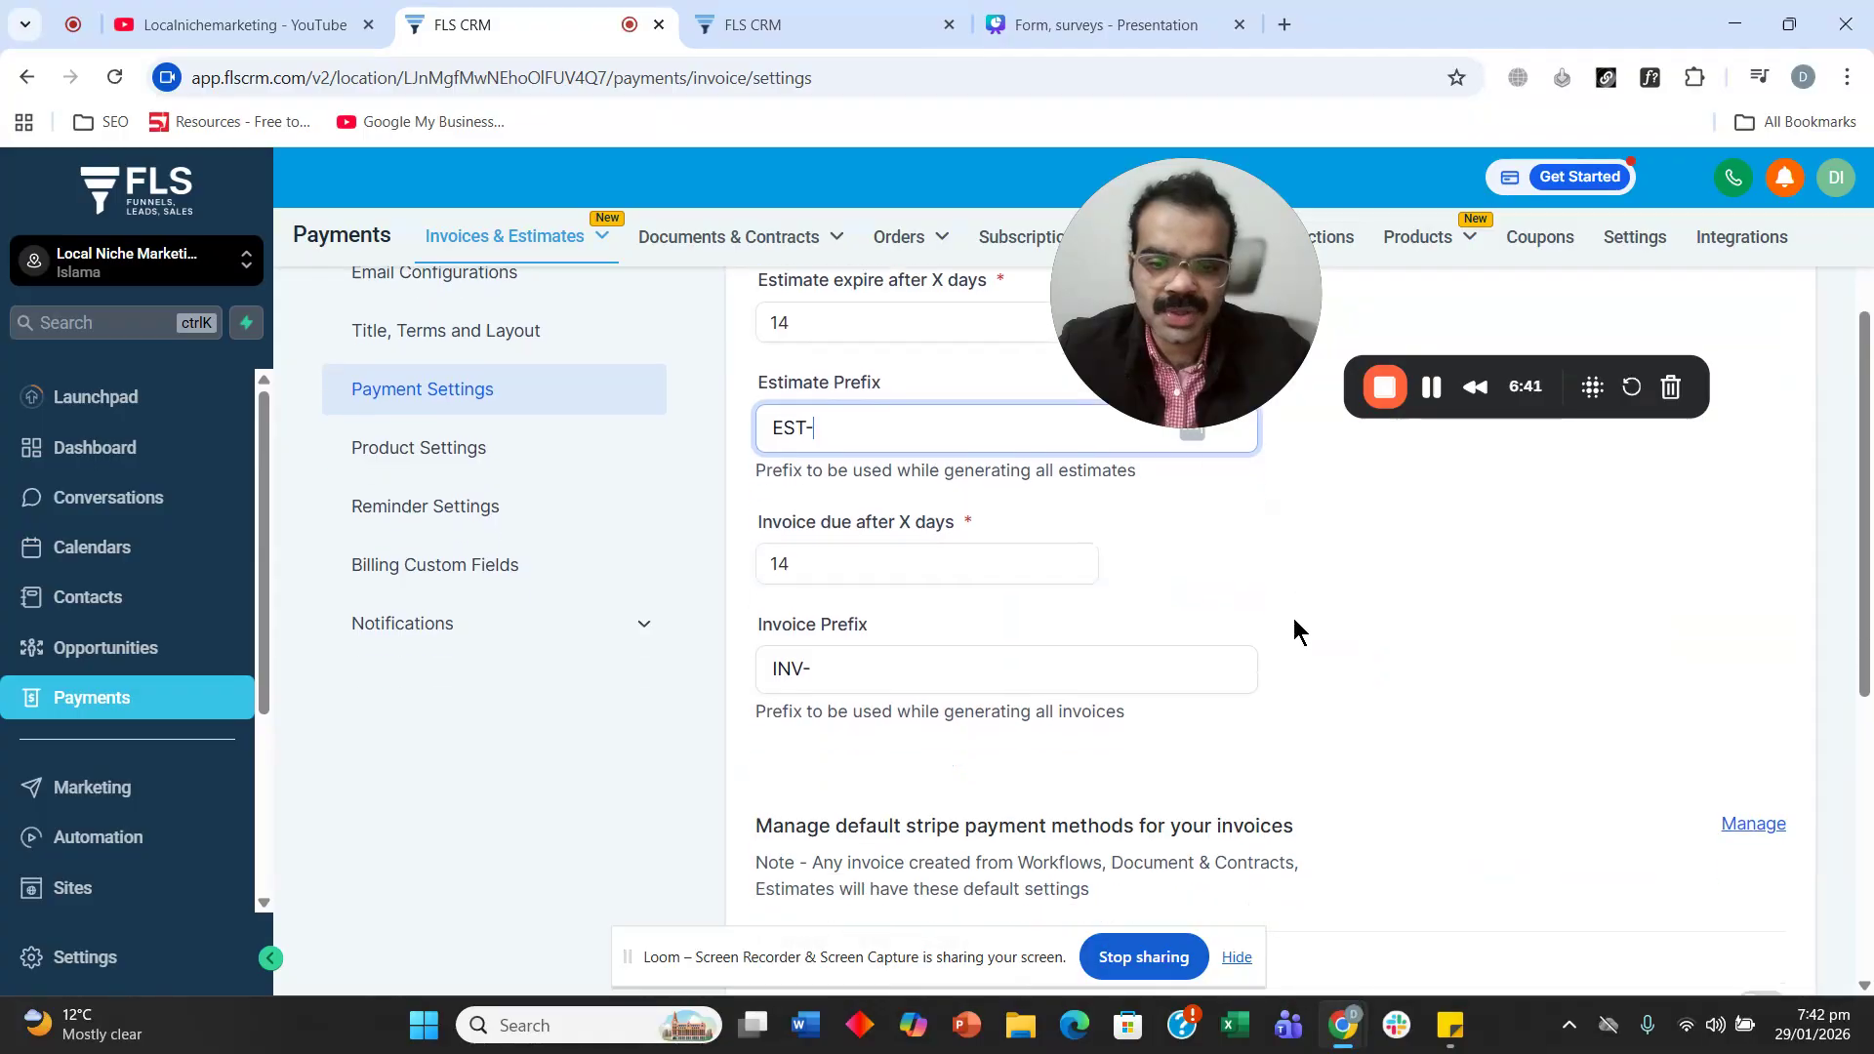
pyautogui.click(862, 598)
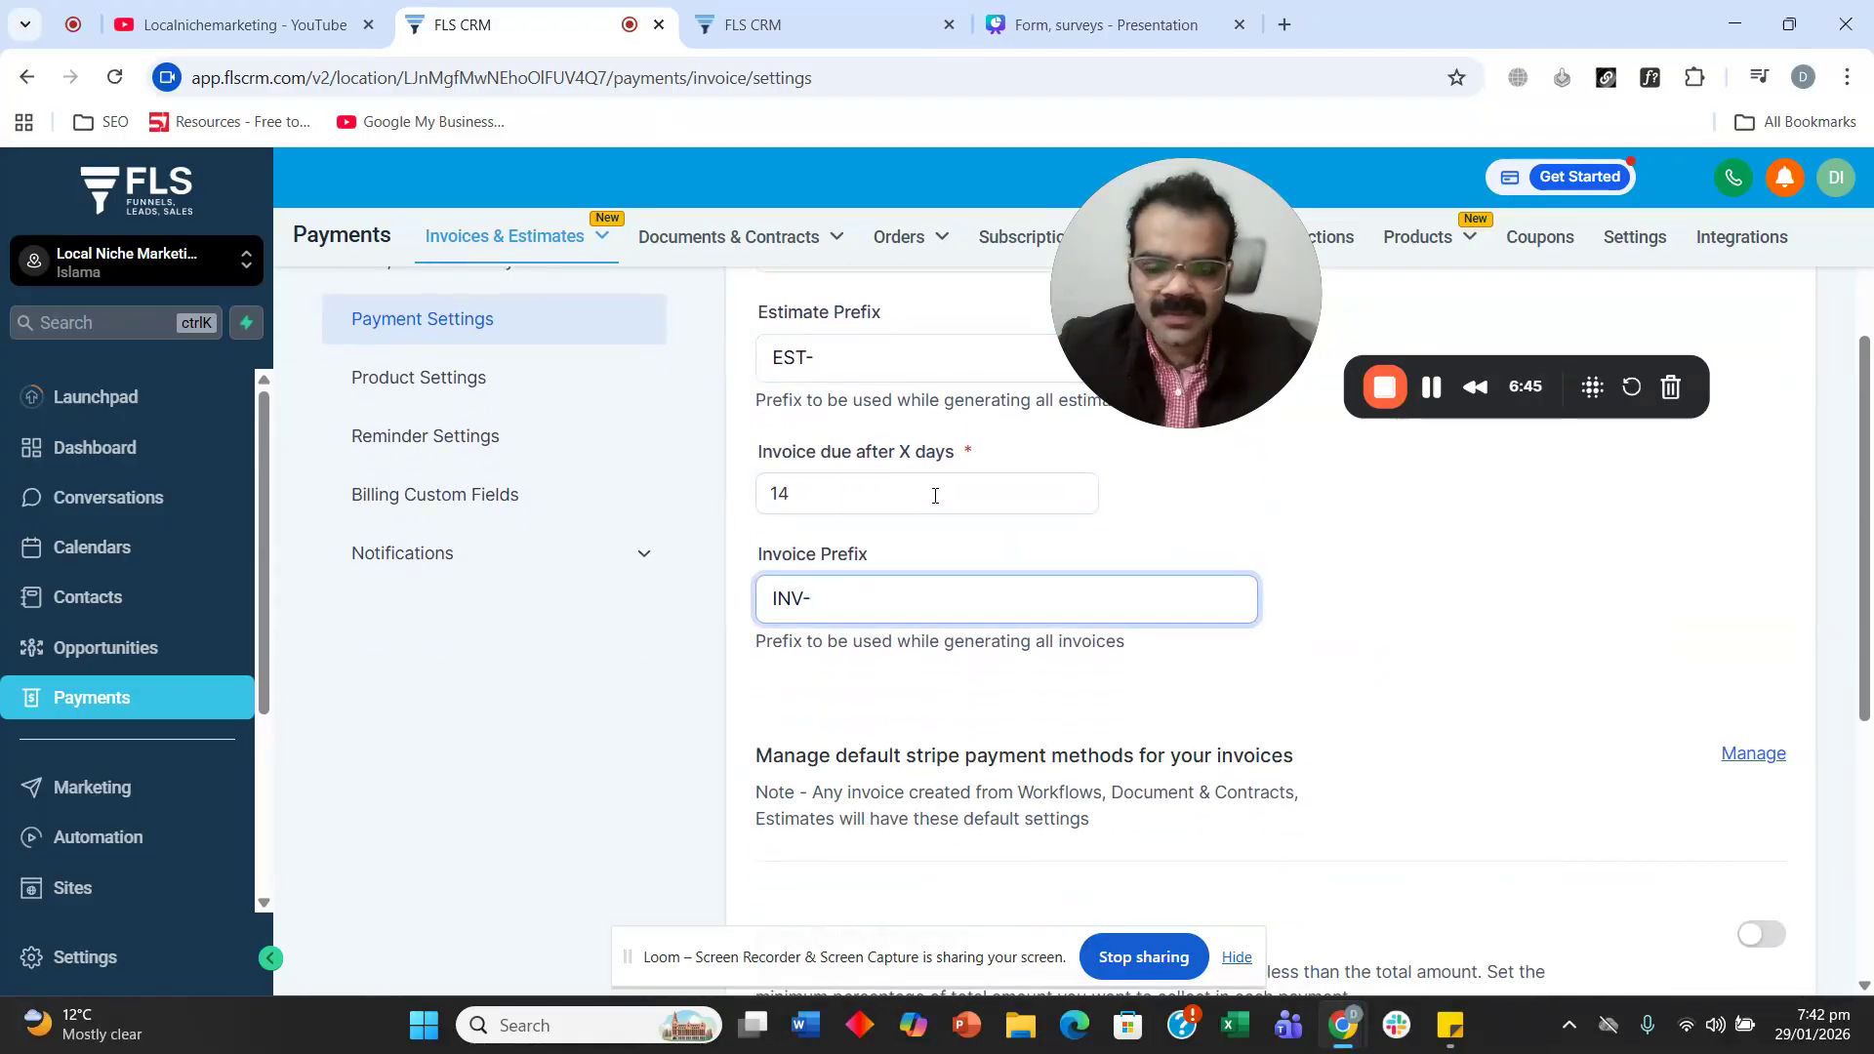
pyautogui.click(800, 497)
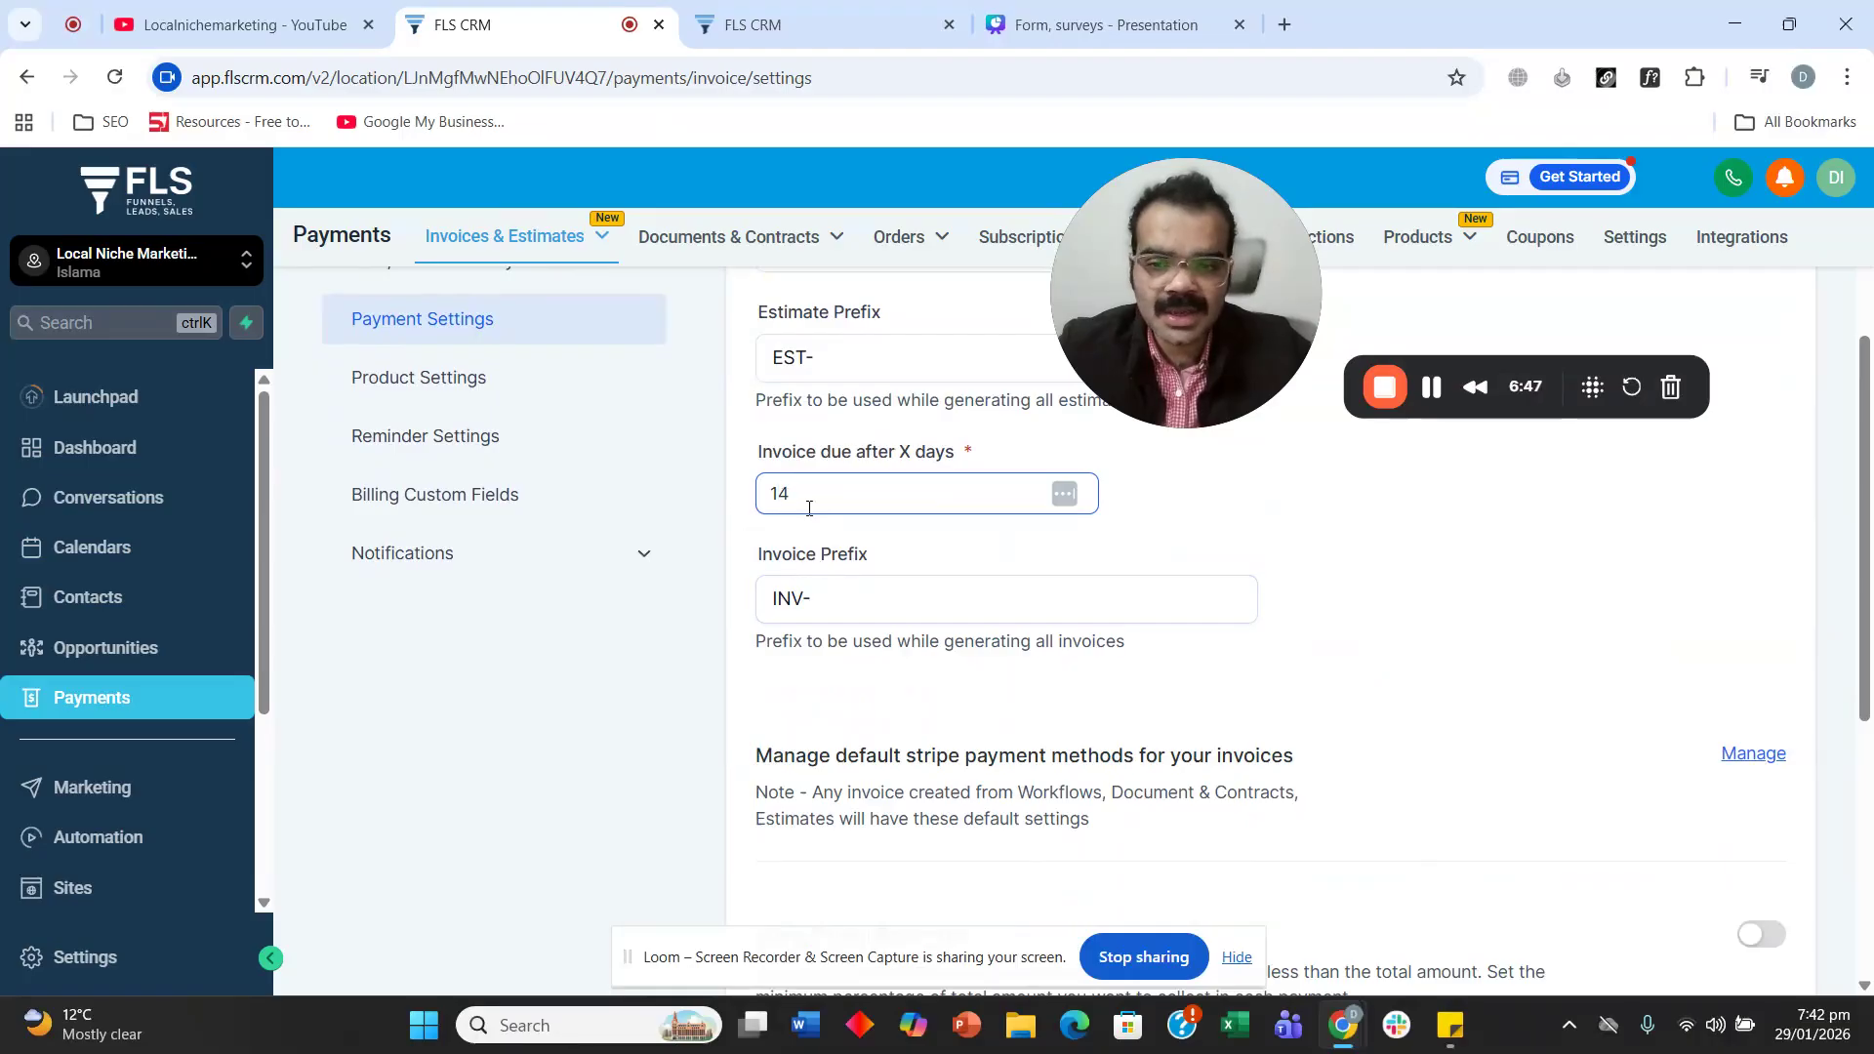
pyautogui.doubleClick(803, 500)
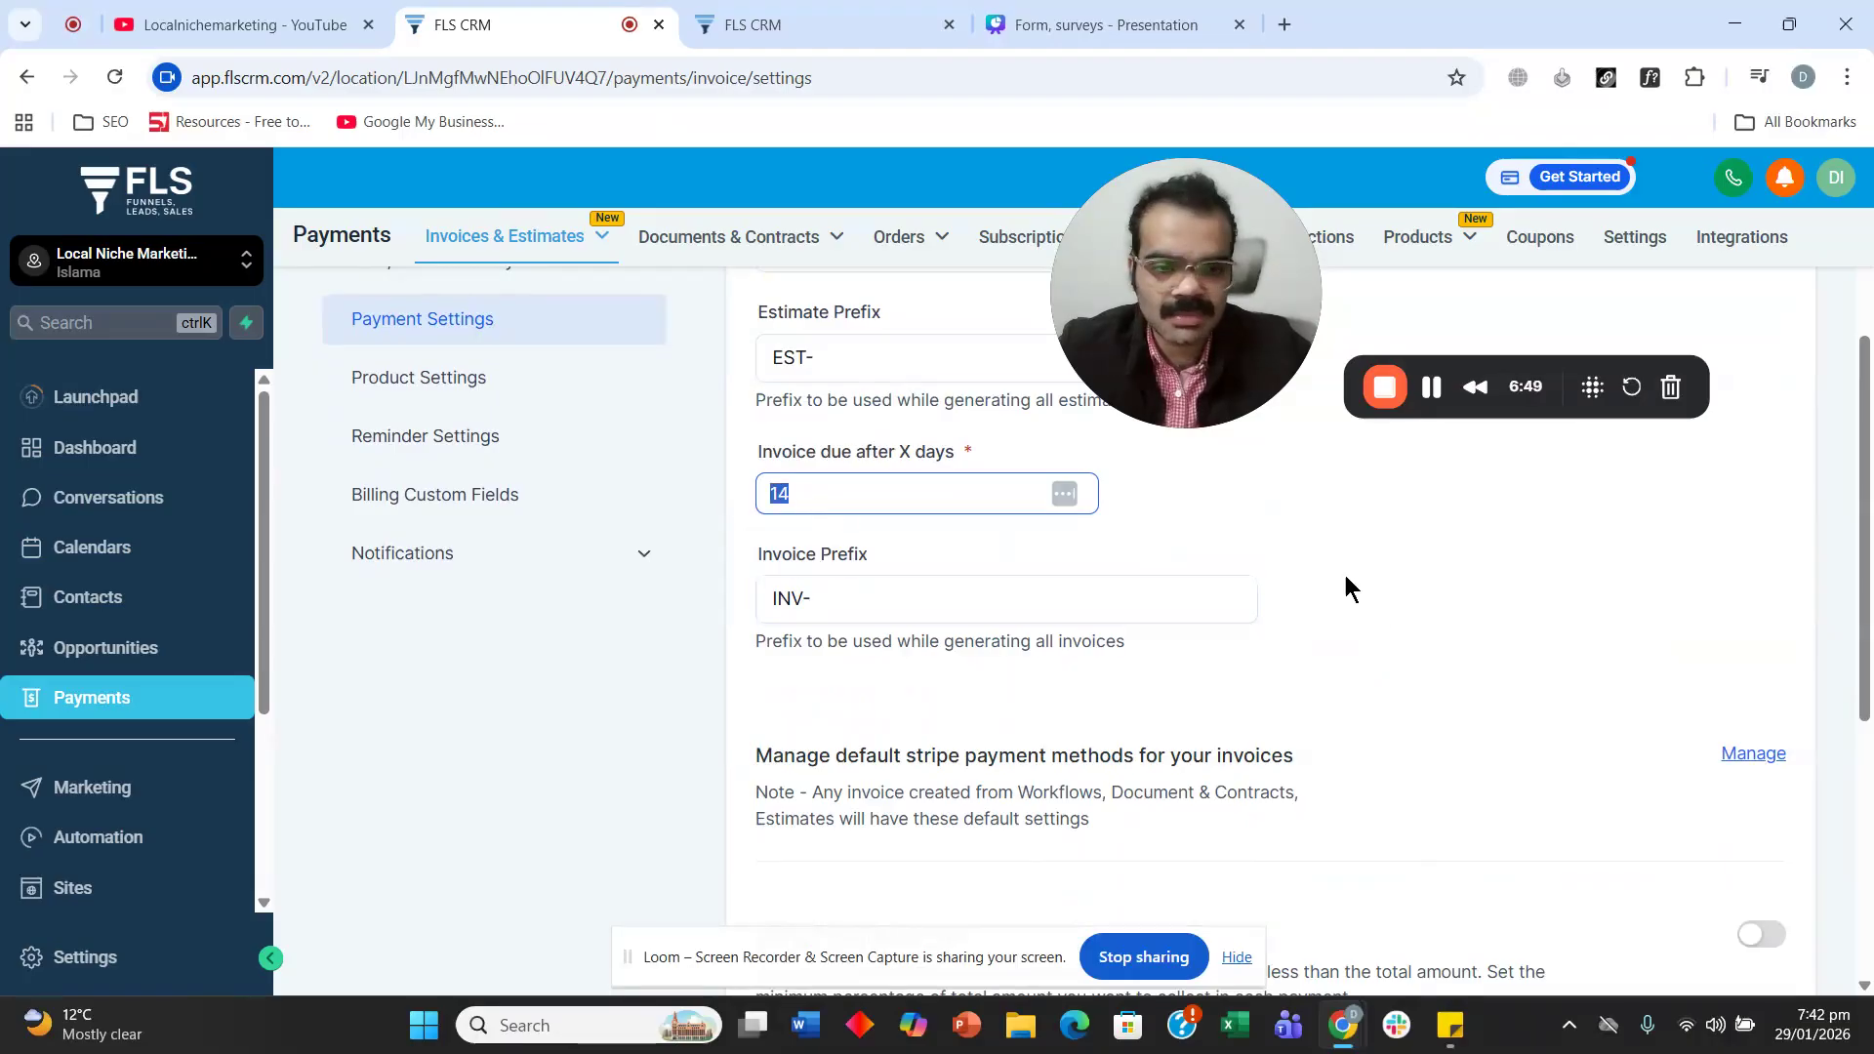
# Turn on Allow Partial Payments for invoices and review the minimum percentage to be paid each time.
pyautogui.scroll(-2, 1357, 561)
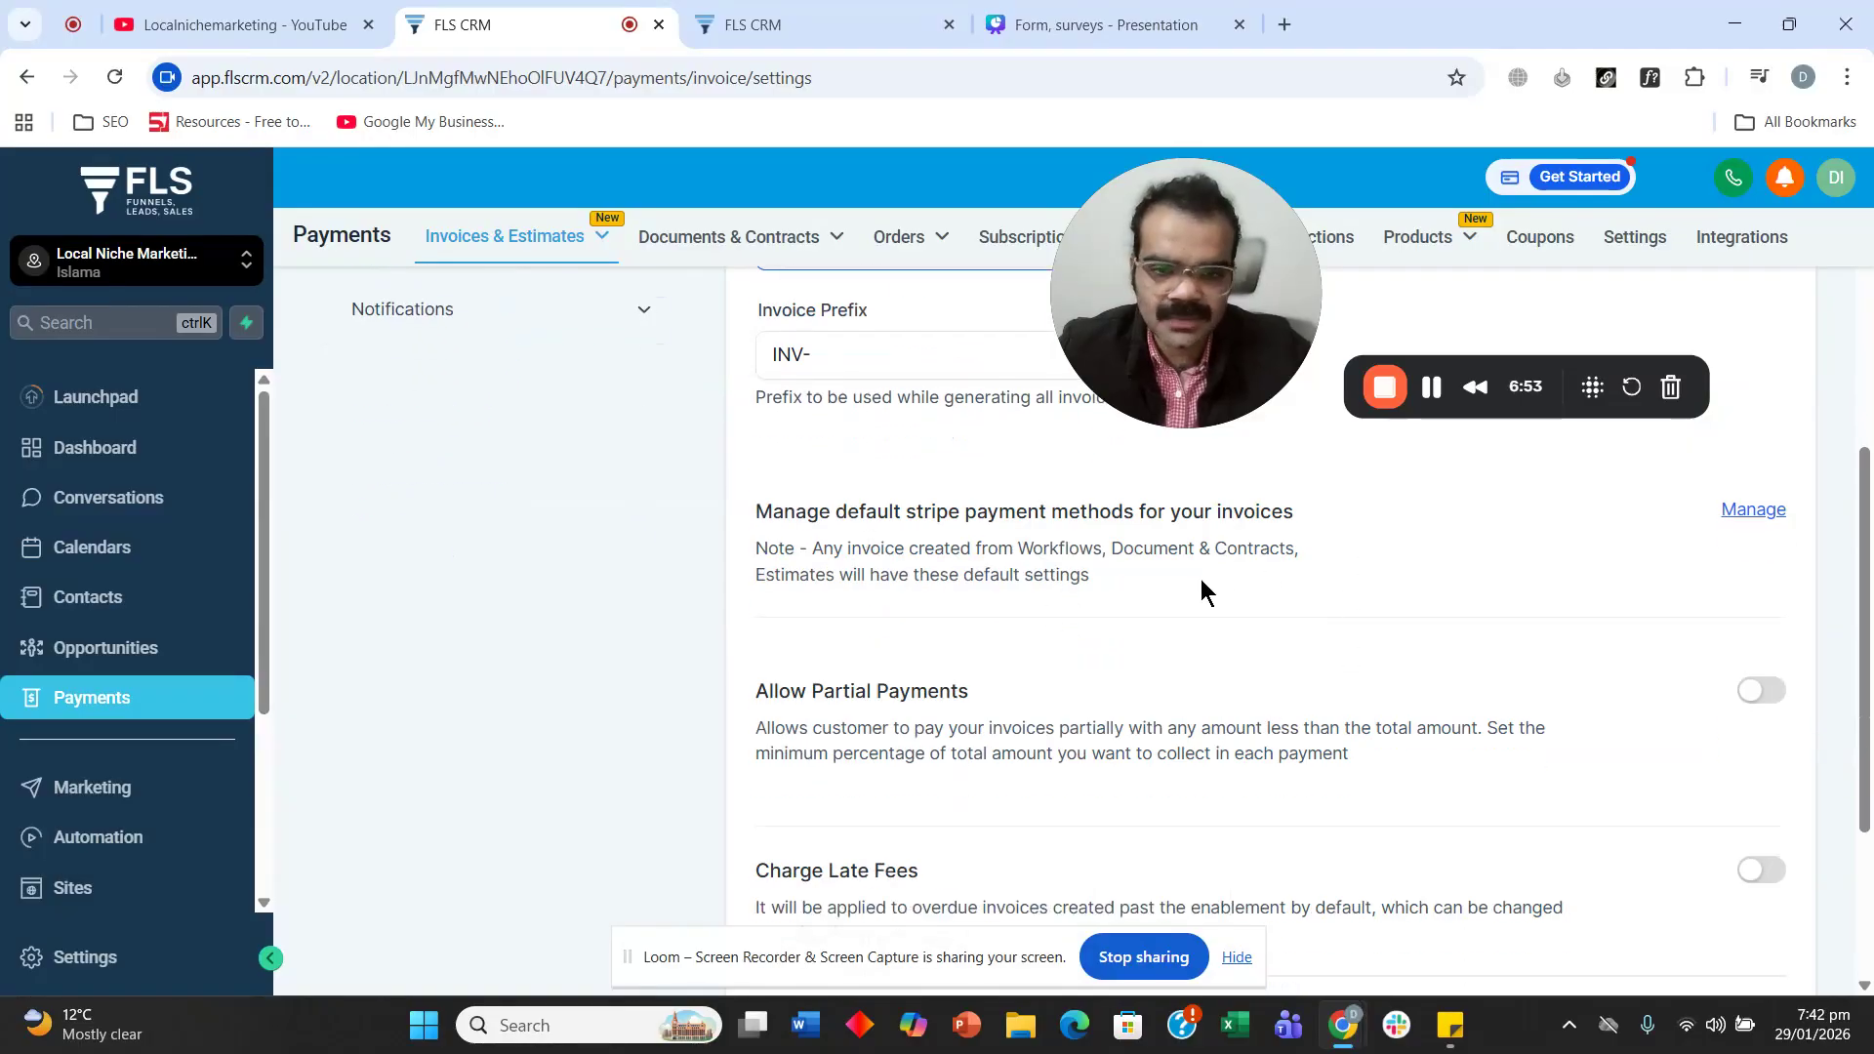
pyautogui.scroll(-1, 1157, 584)
pyautogui.click(1761, 569)
pyautogui.scroll(-1, 1186, 597)
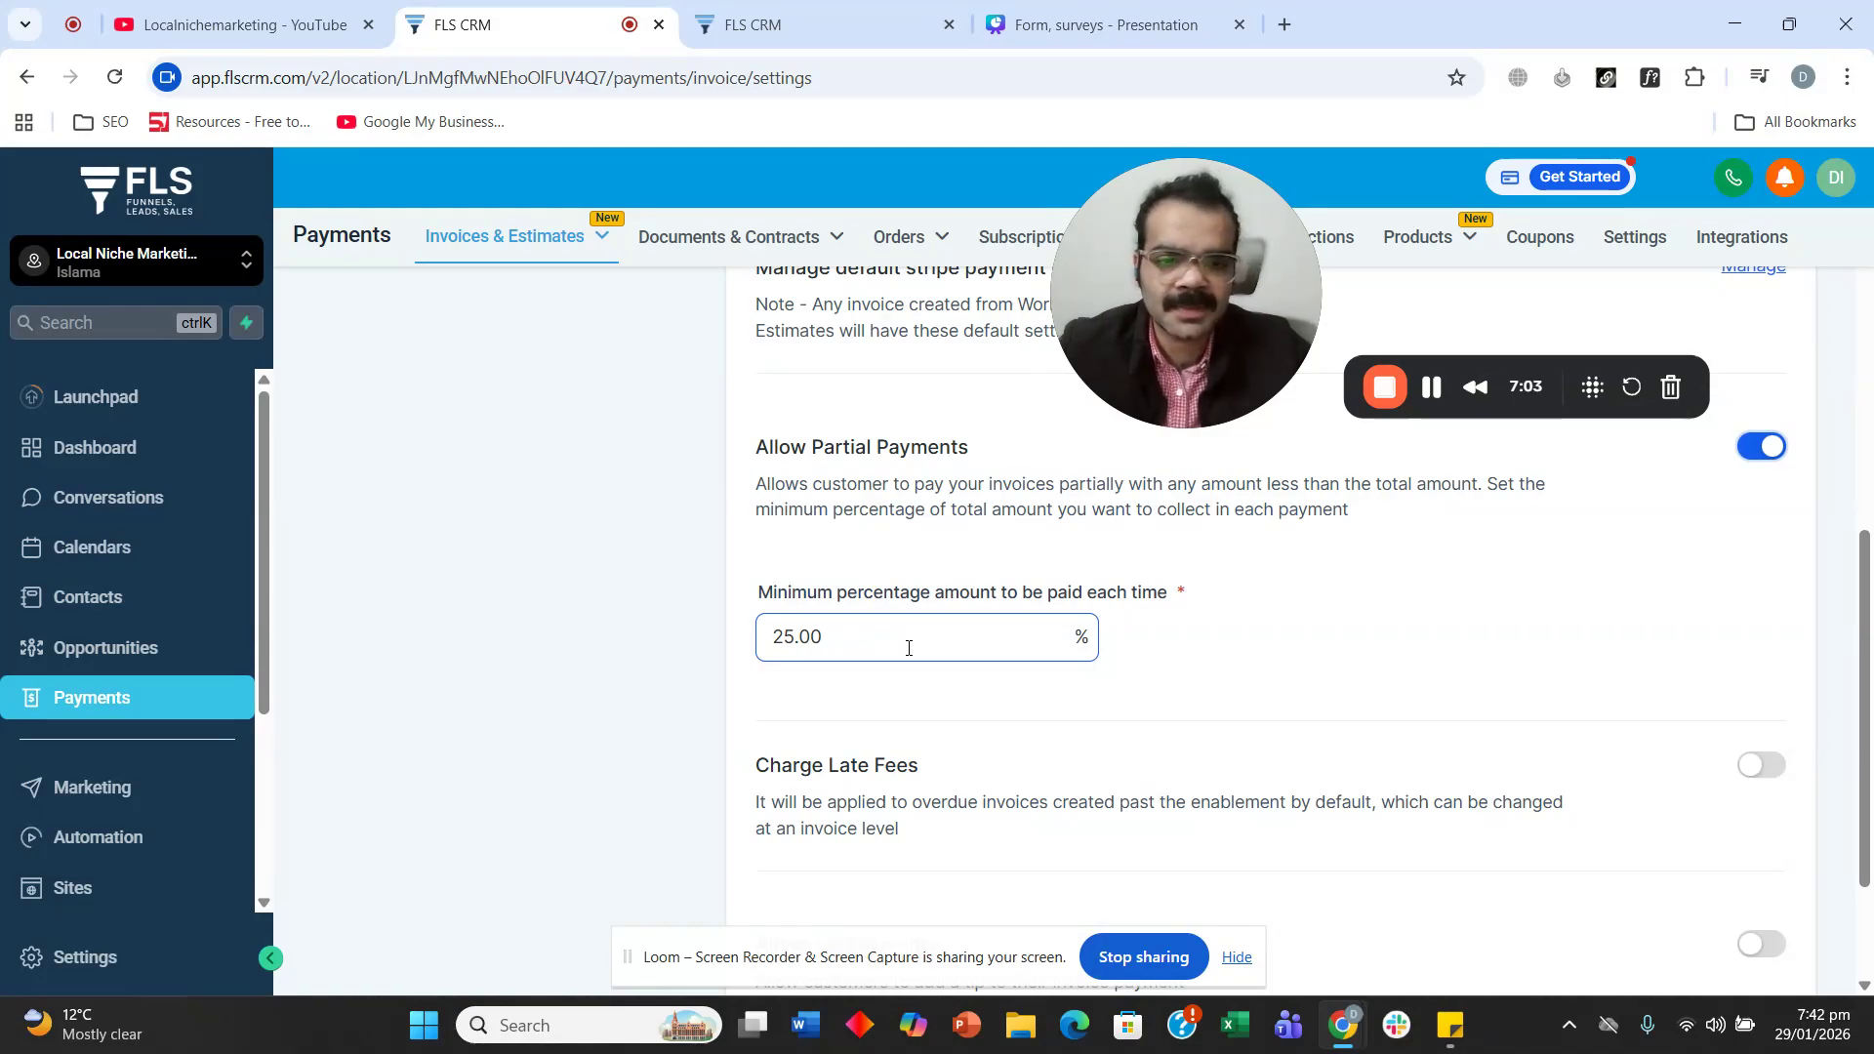
pyautogui.doubleClick(824, 640)
pyautogui.click(837, 641)
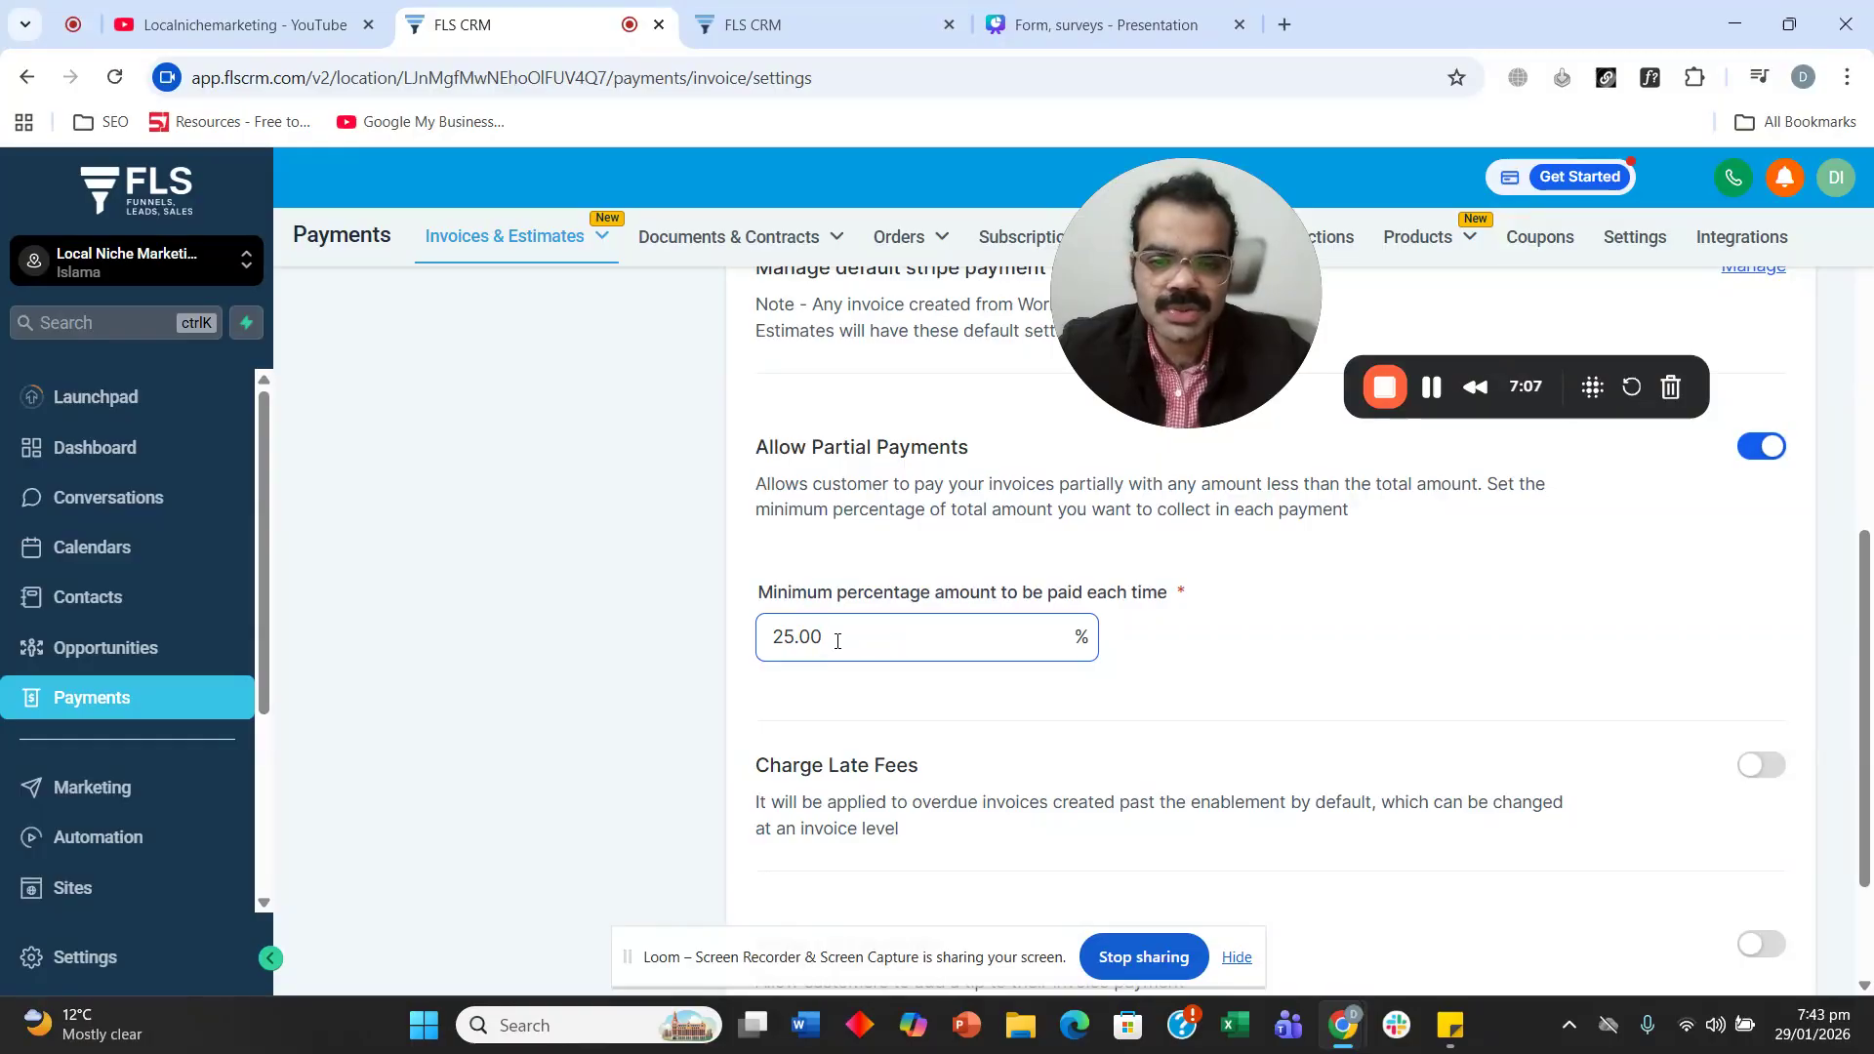
pyautogui.doubleClick(837, 642)
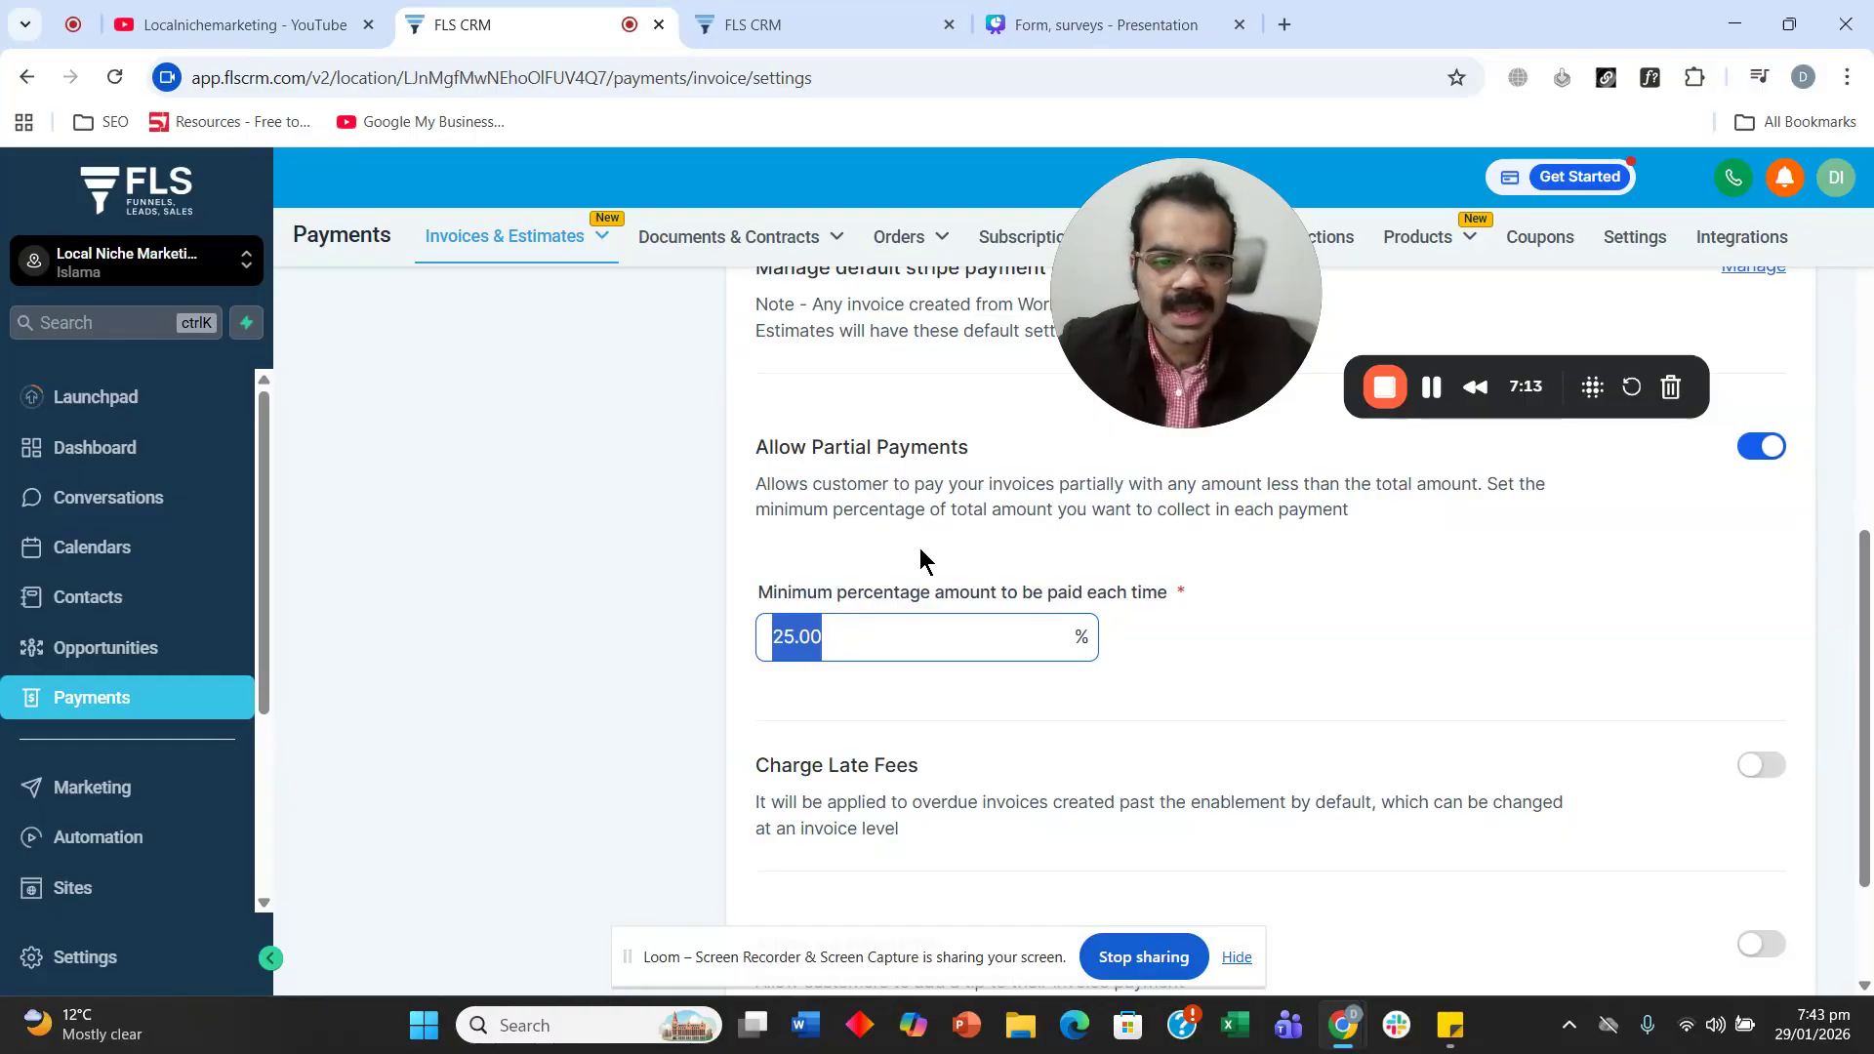
pyautogui.scroll(1, 836, 548)
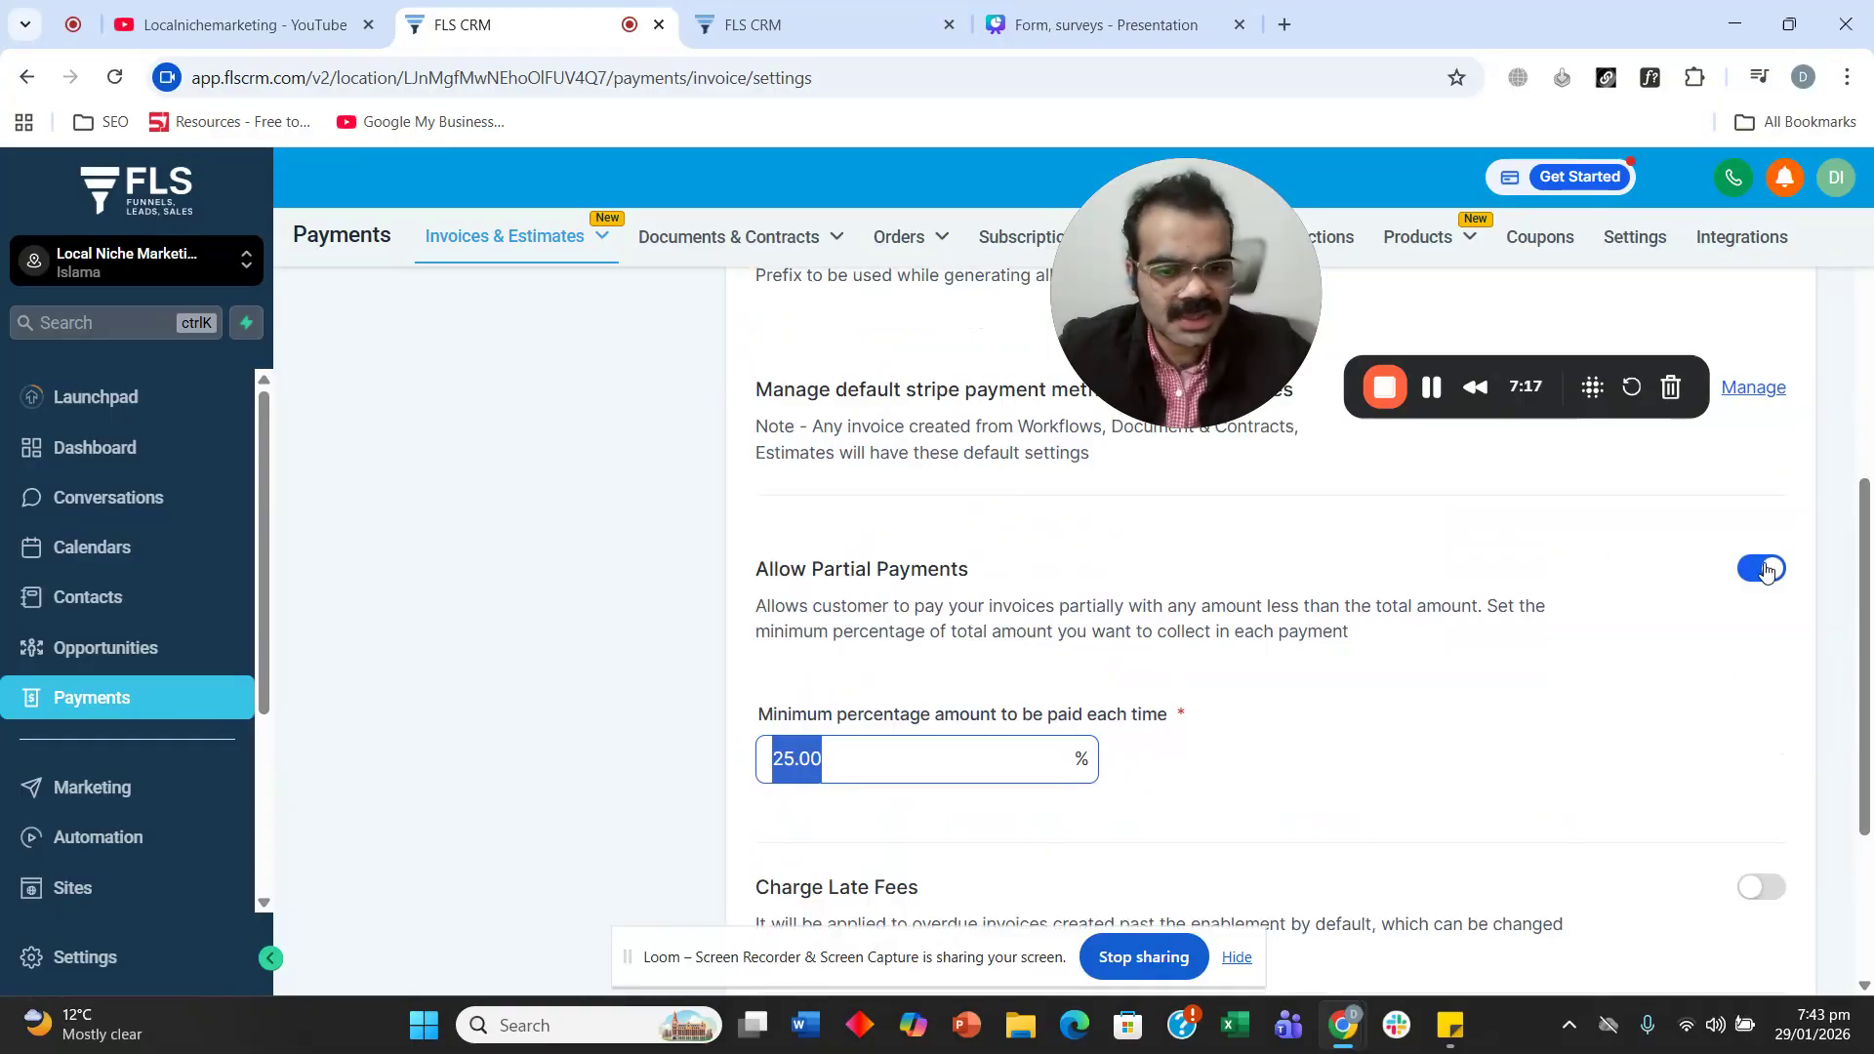
# Turn on Charge Late Fees, look over its fee options and close them without changes.
pyautogui.scroll(-3, 974, 584)
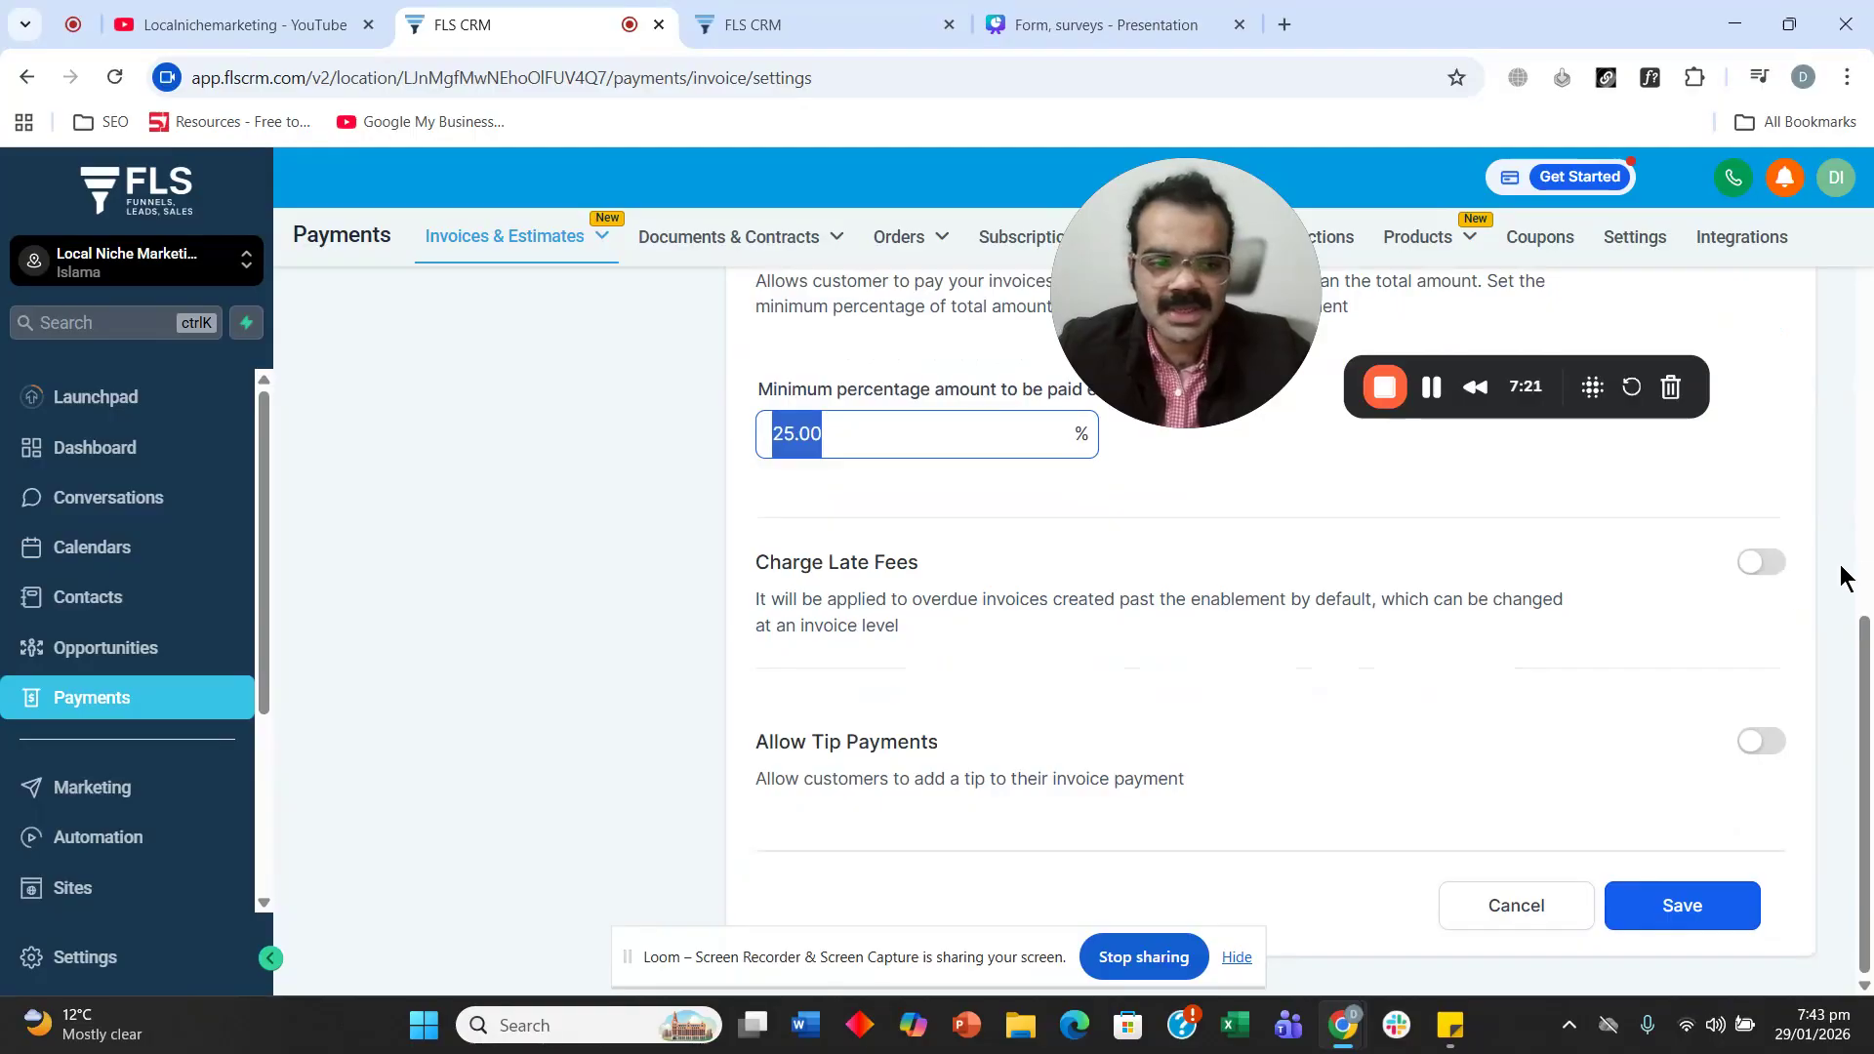
pyautogui.click(1757, 563)
pyautogui.scroll(-1, 842, 589)
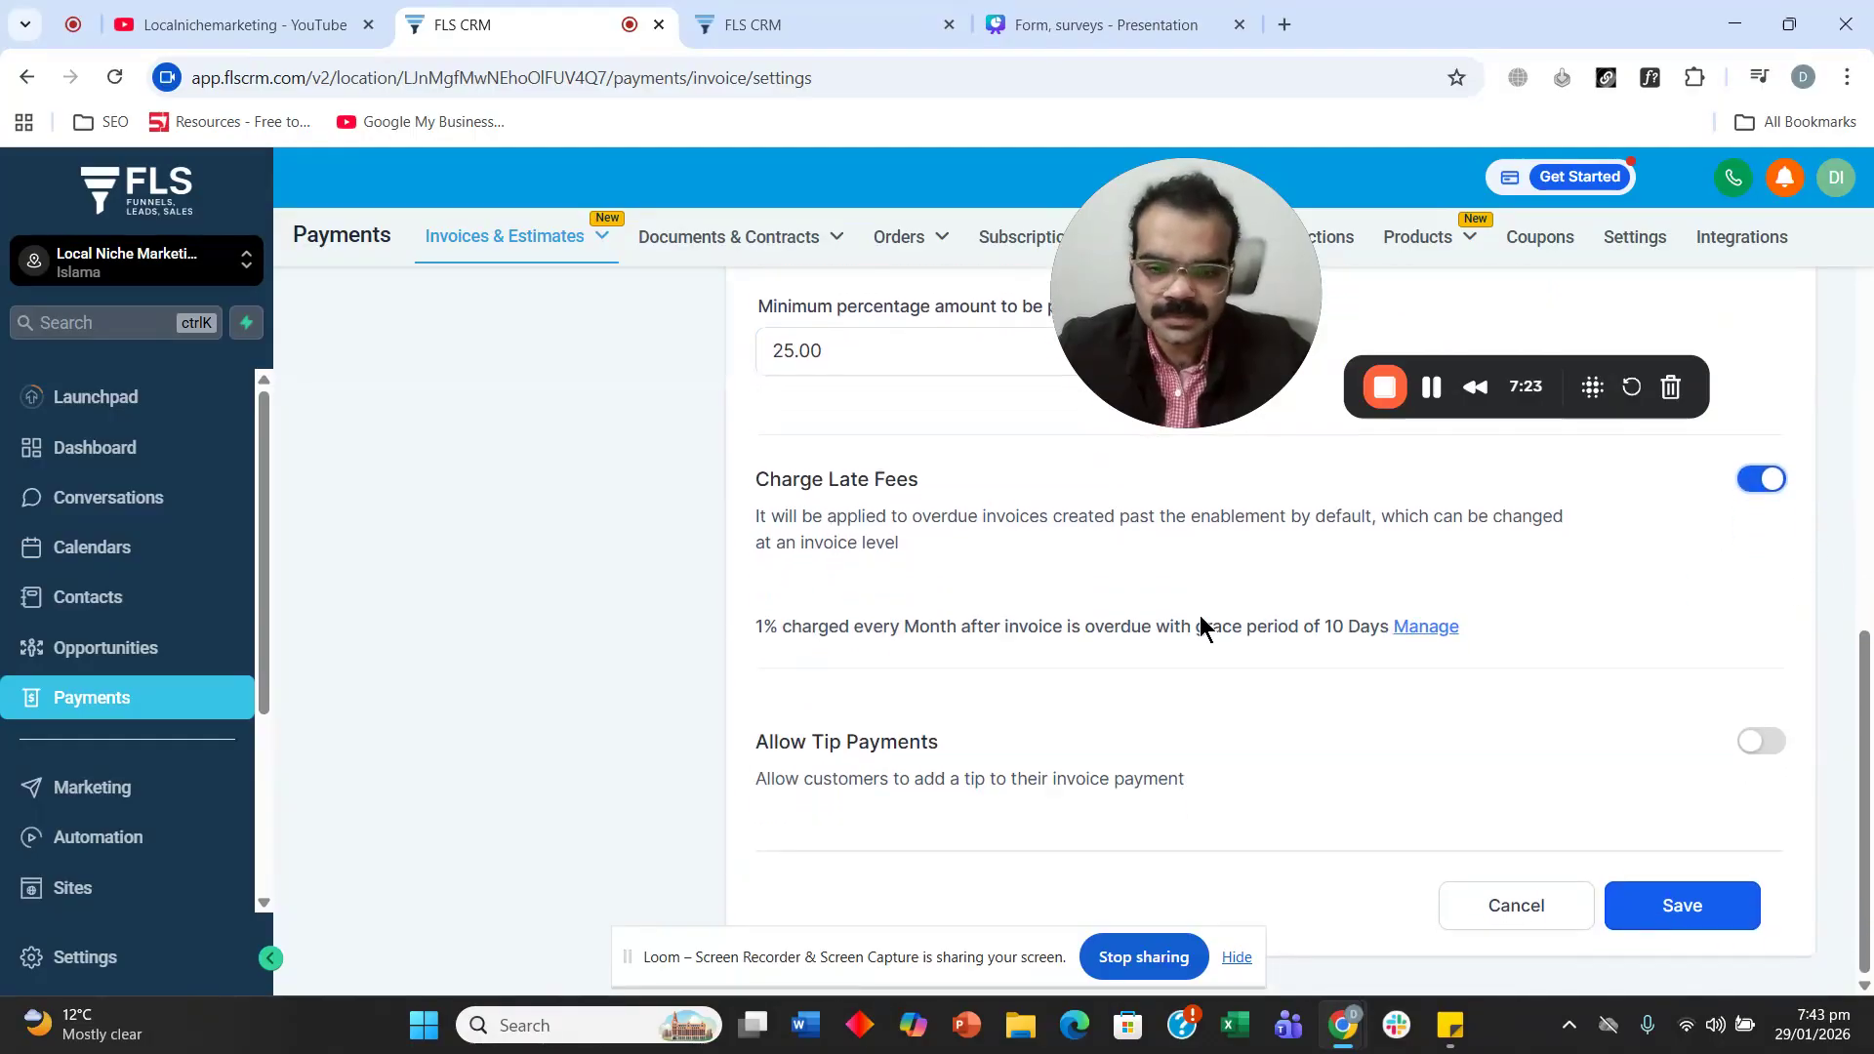
pyautogui.click(1415, 627)
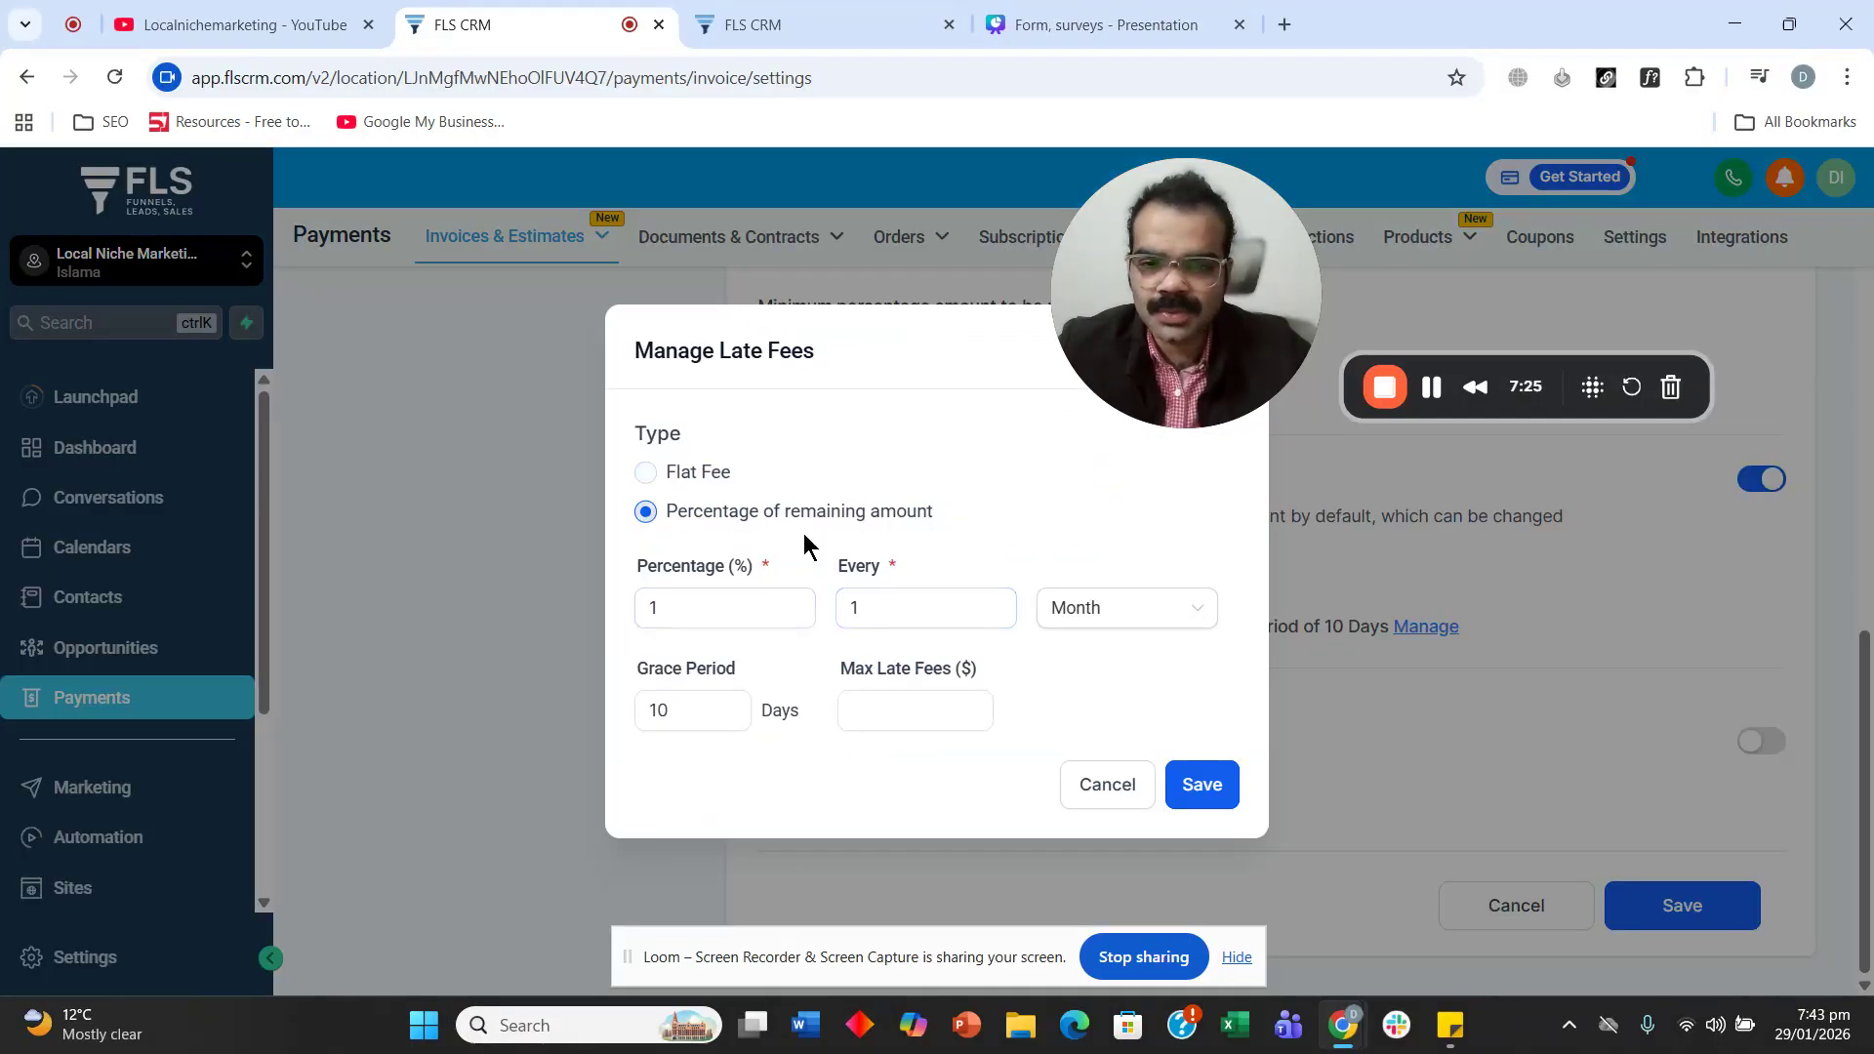
pyautogui.click(1113, 781)
pyautogui.scroll(1, 752, 492)
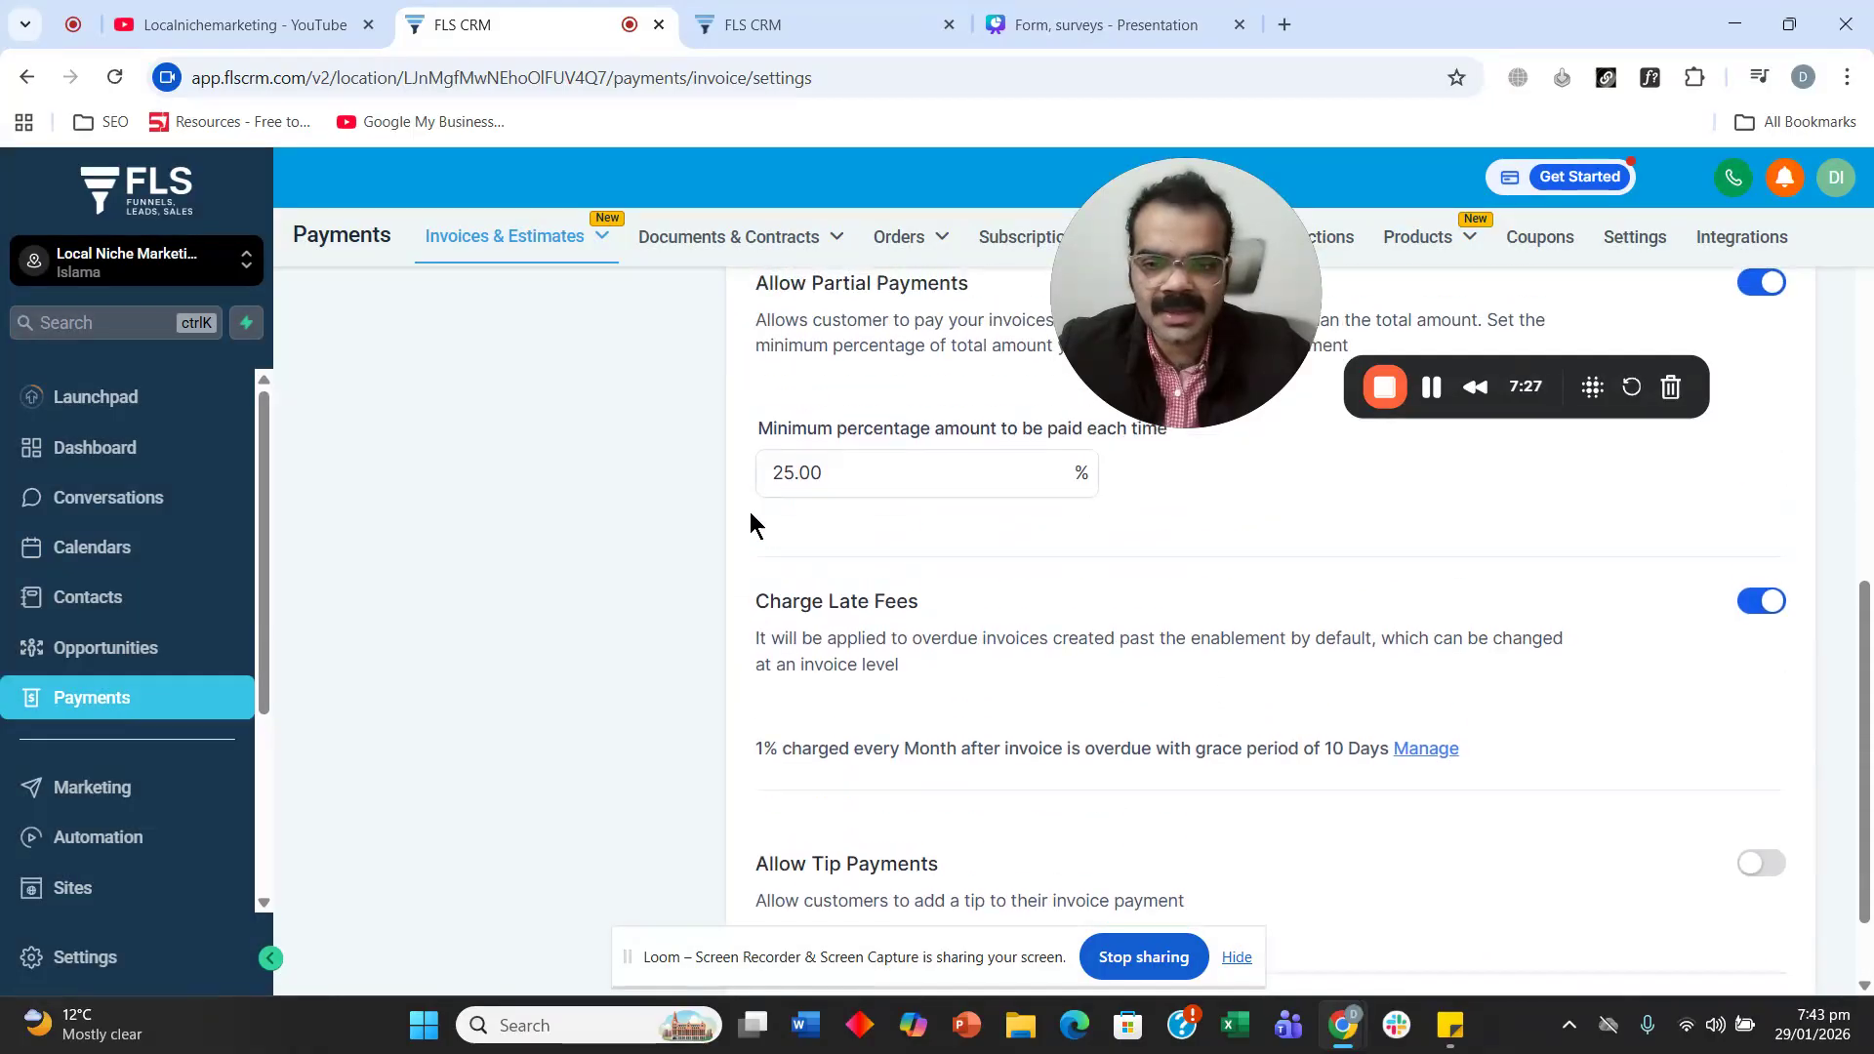
# Save the late fee as 1% of the remaining amount every month with a 10-day grace period.
pyautogui.scroll(-1, 796, 634)
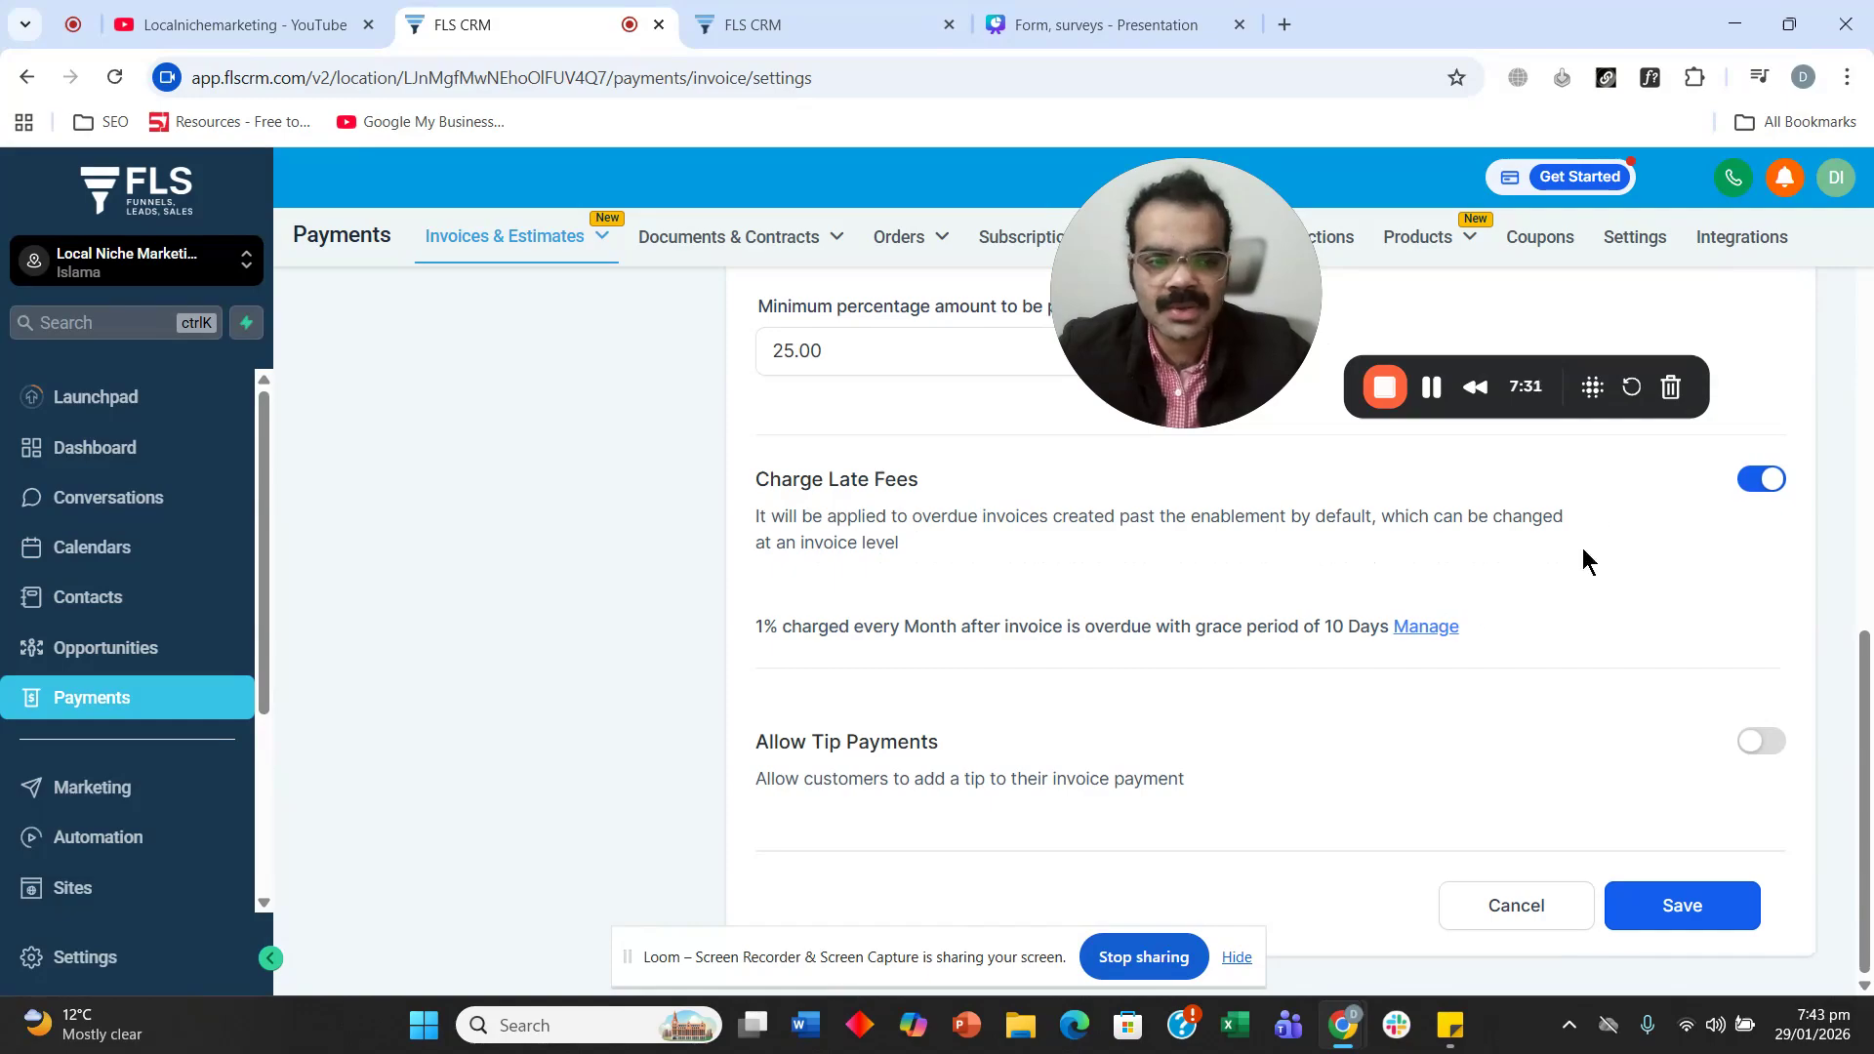
pyautogui.click(1427, 627)
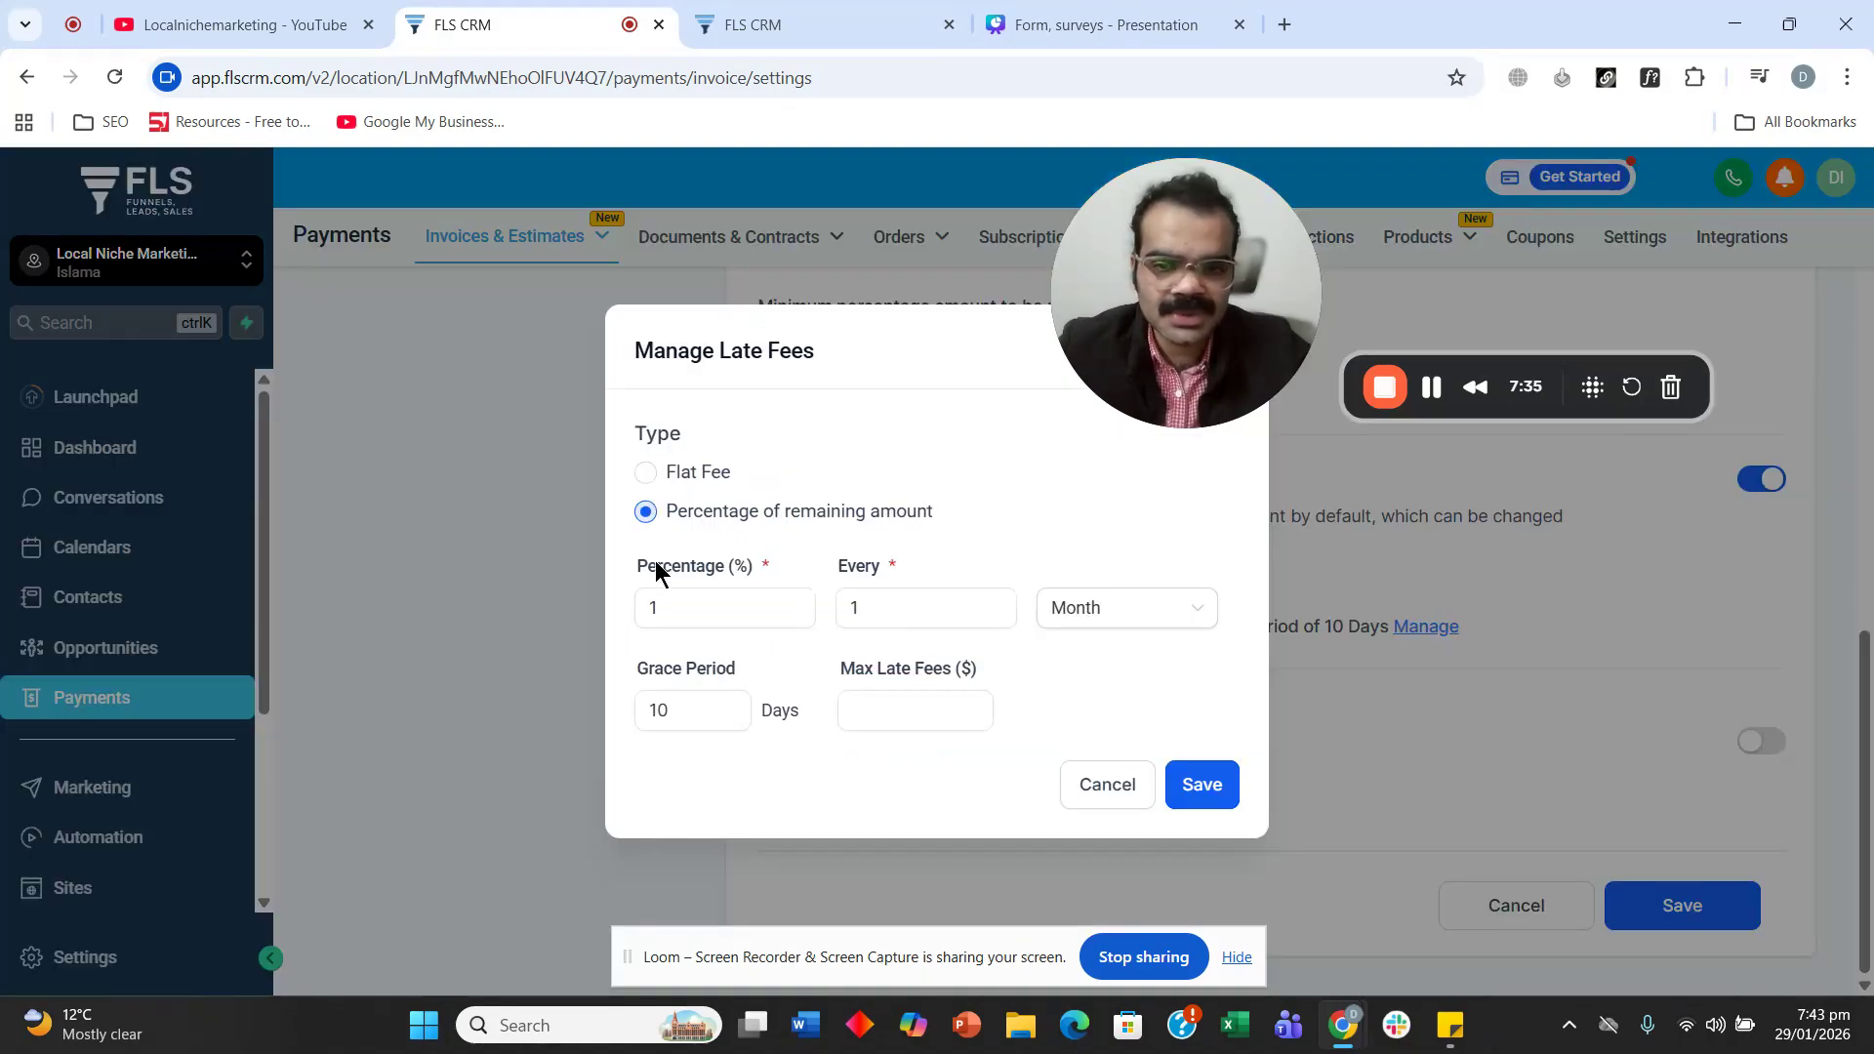
pyautogui.click(689, 591)
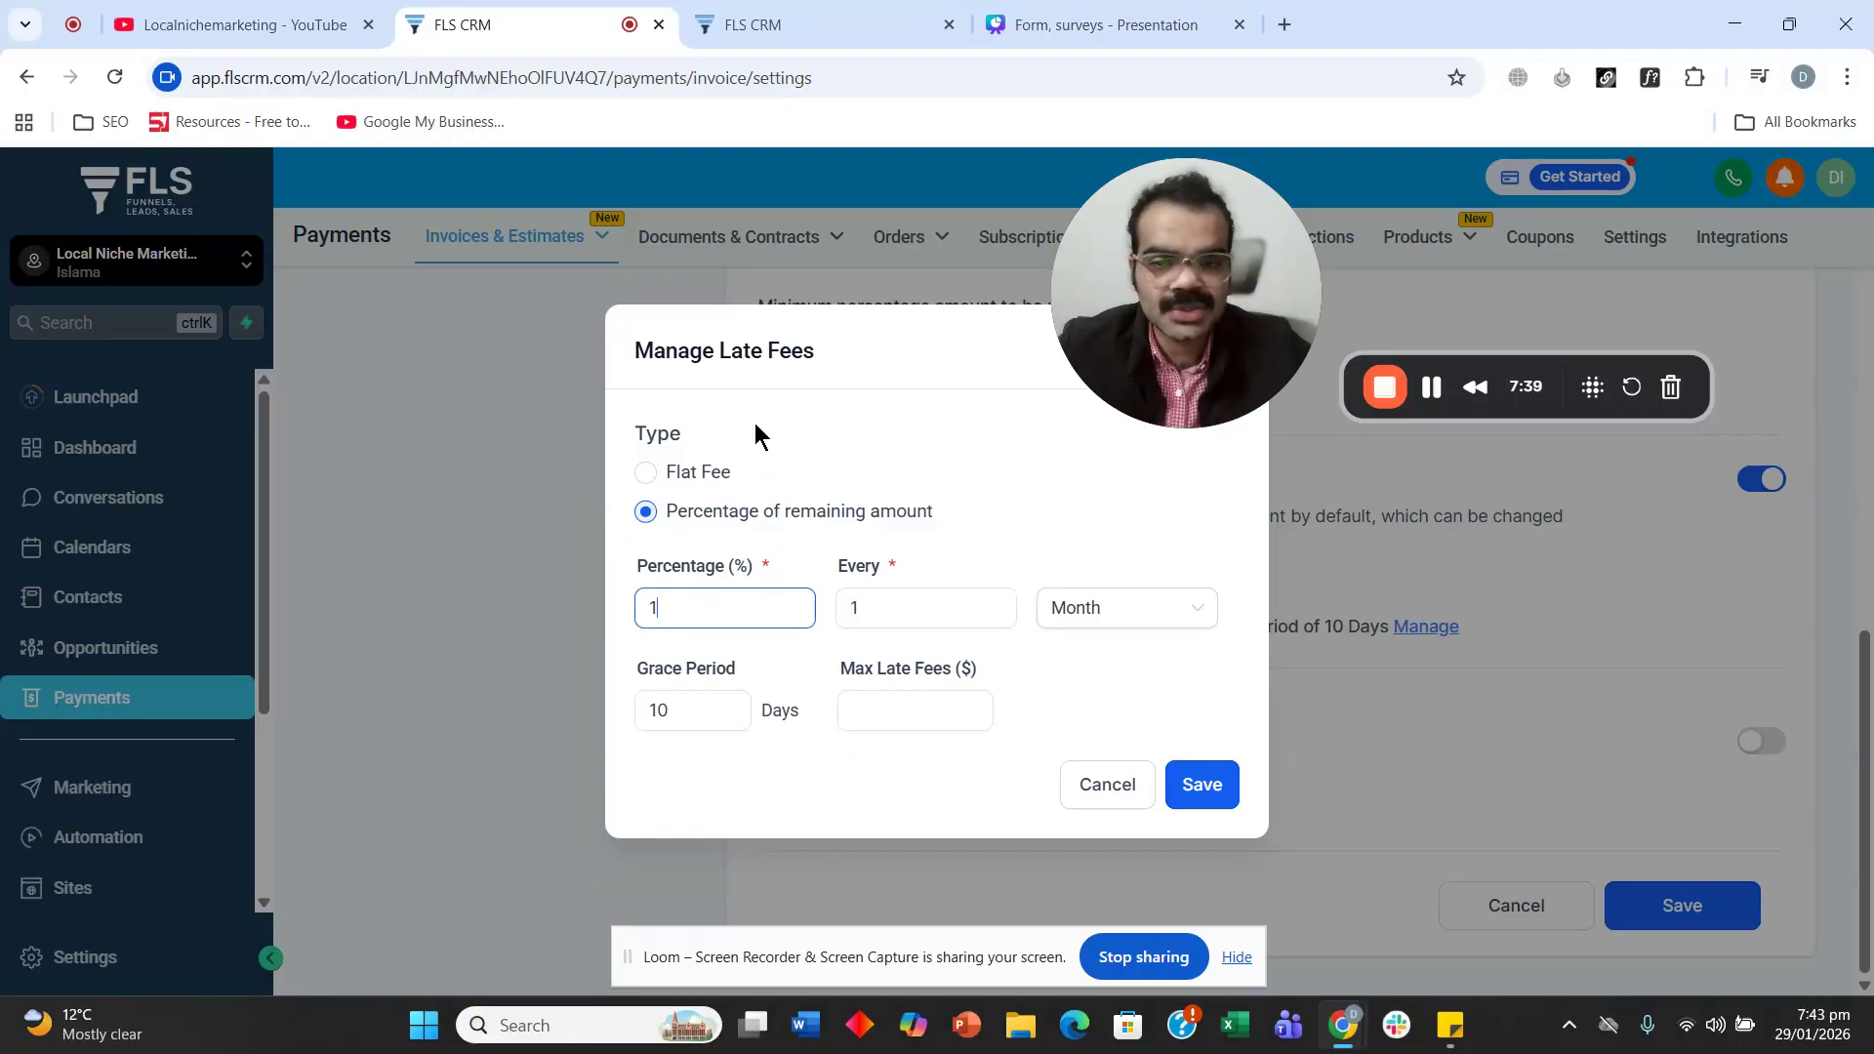
pyautogui.click(1200, 793)
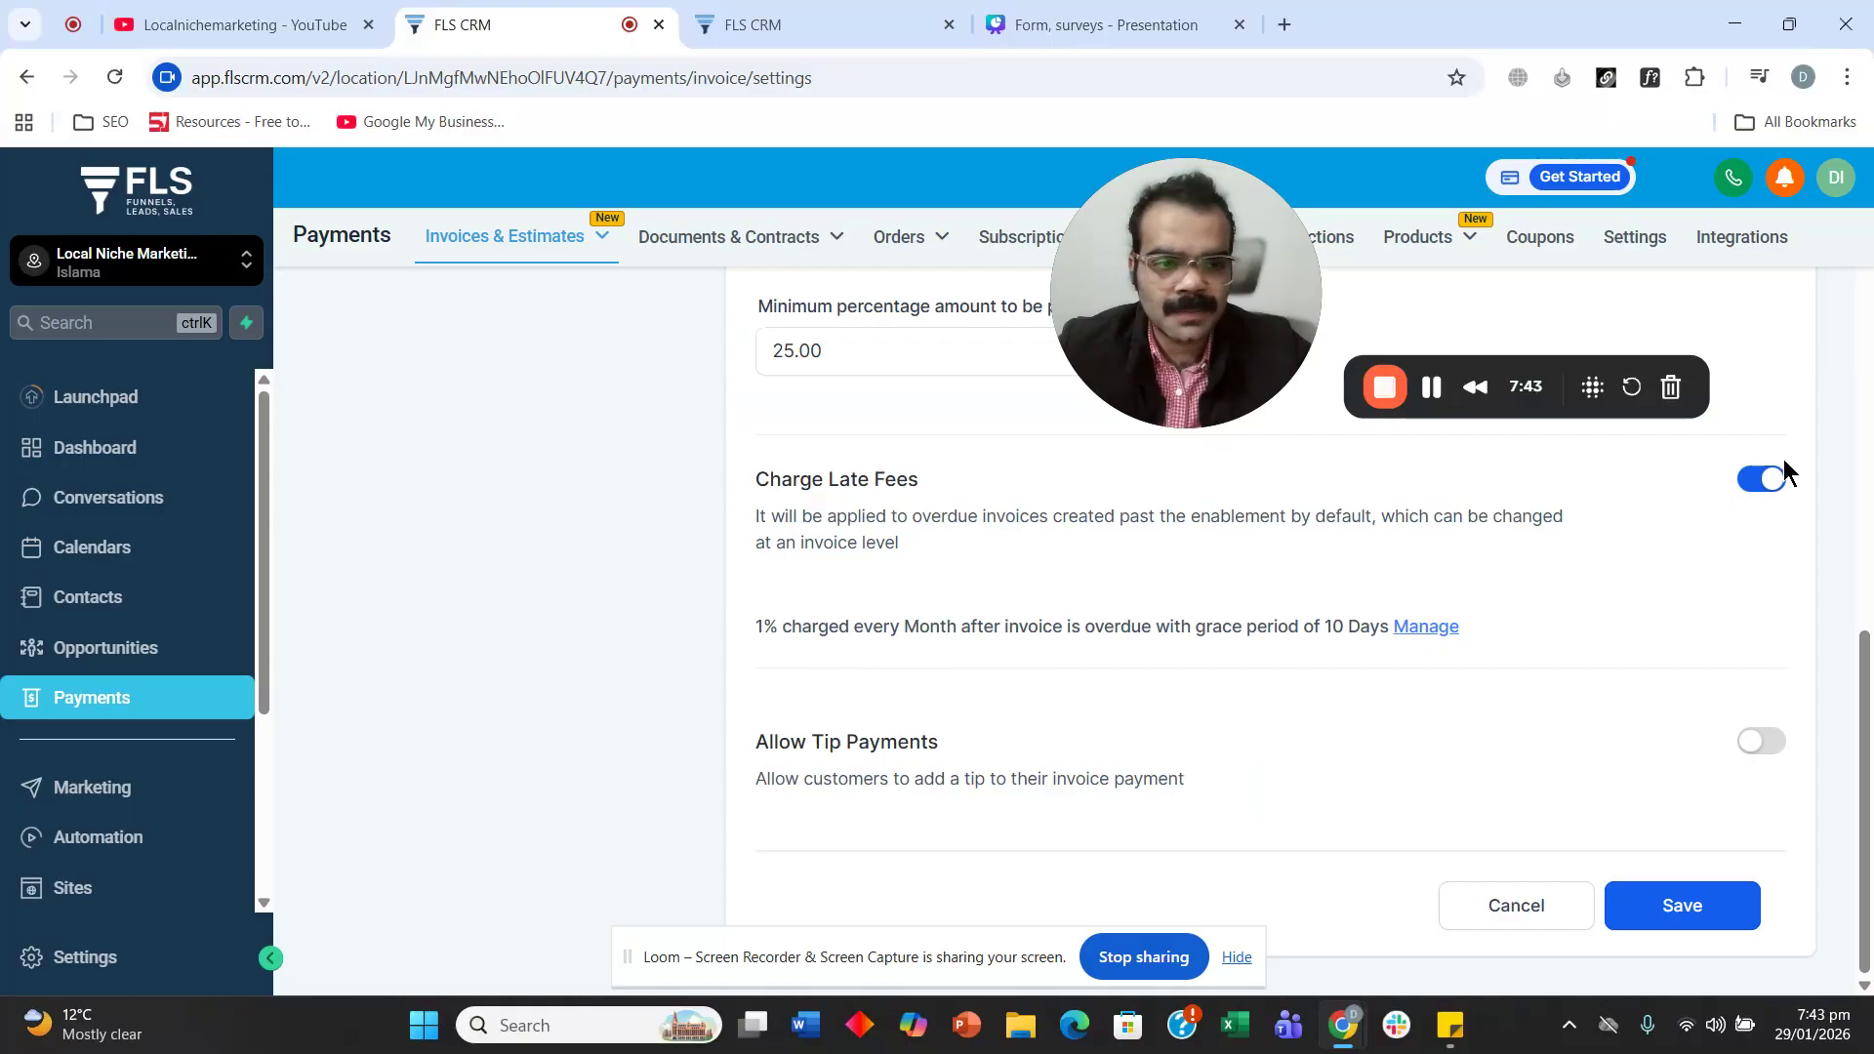
# Turn on Allow Tip Payments with tipping values of 5, 10 and 15% and save the payment settings.
pyautogui.click(1759, 741)
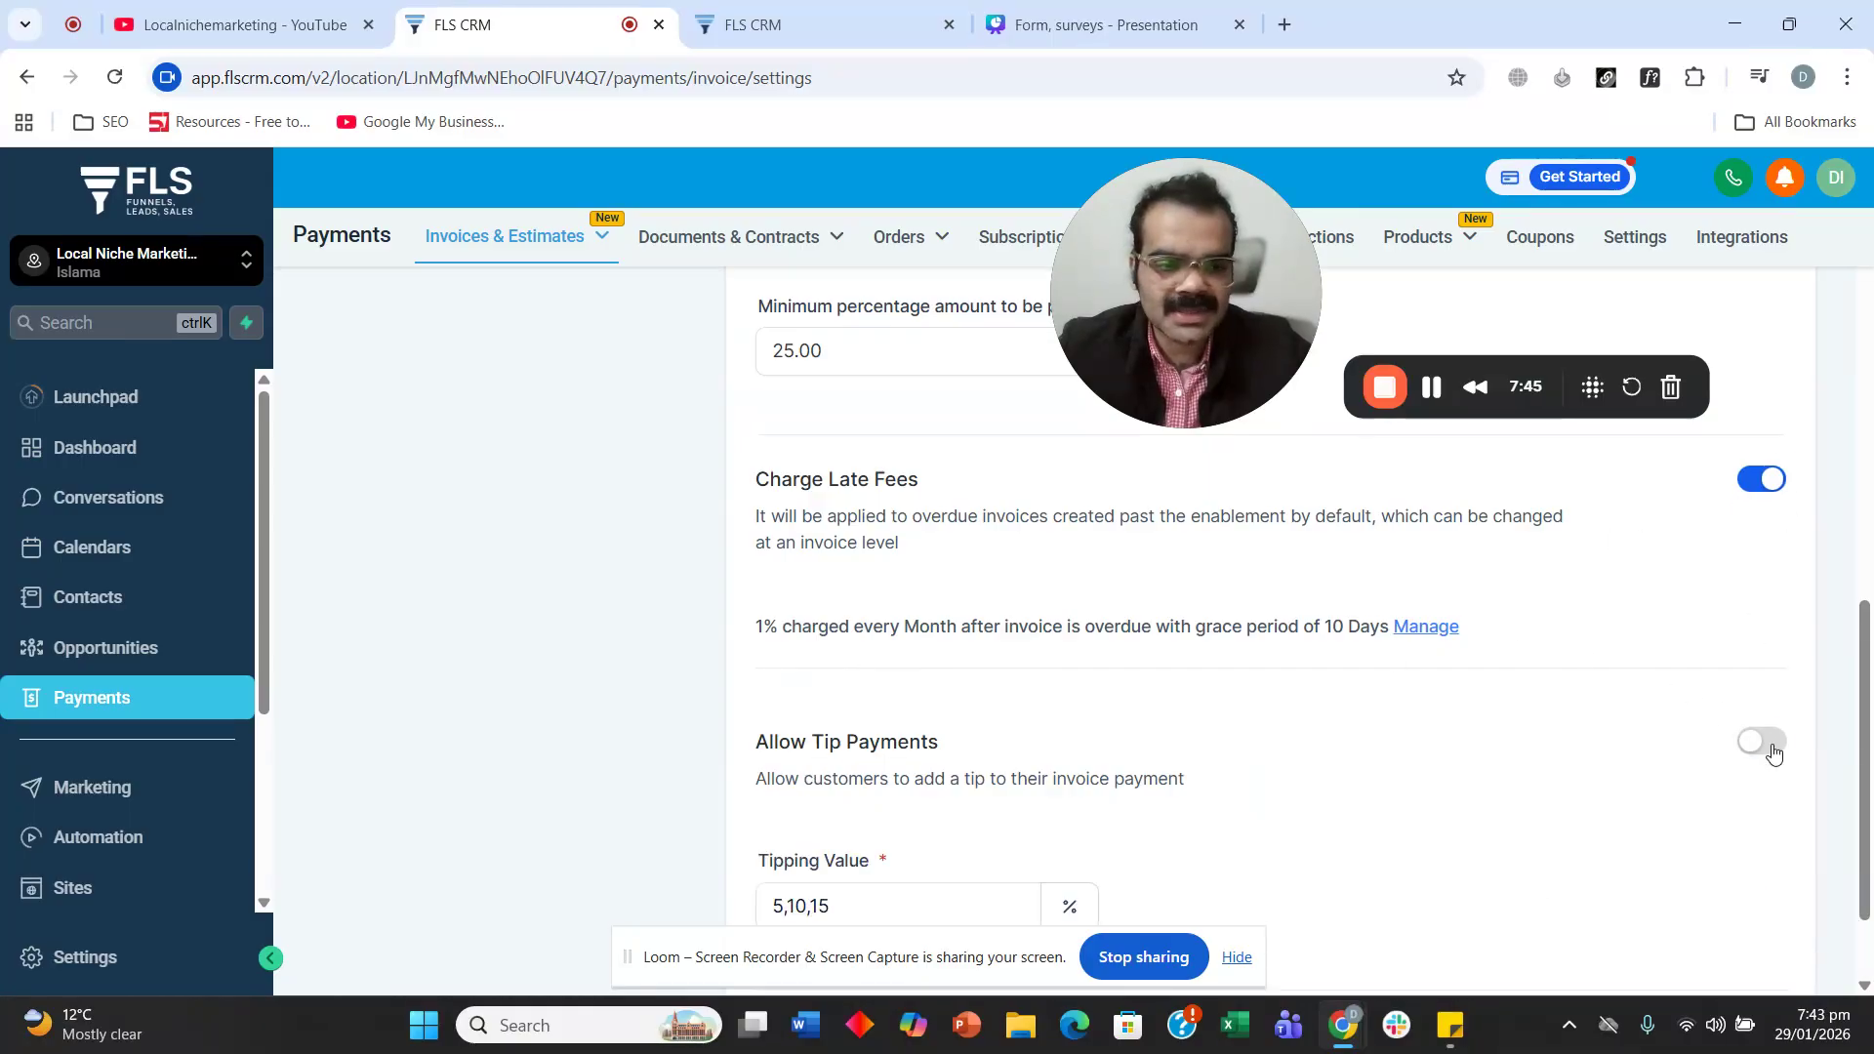
pyautogui.scroll(-1, 1308, 663)
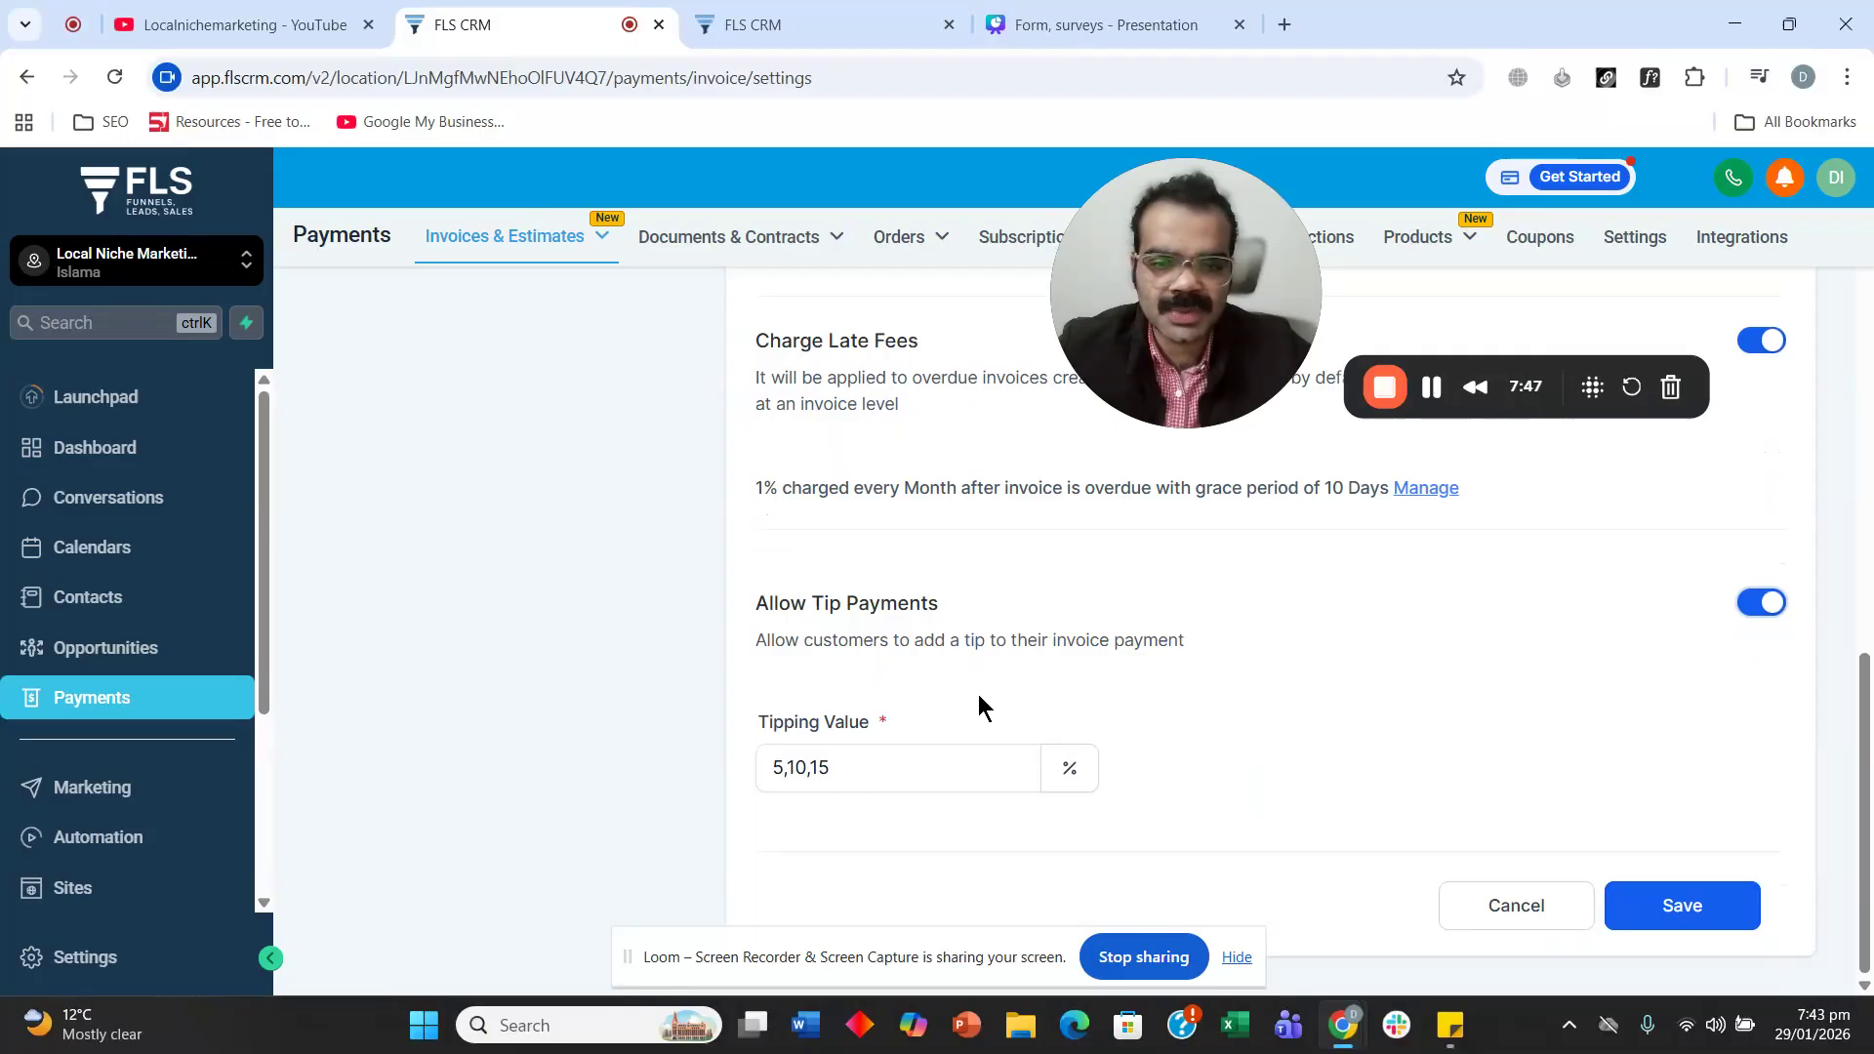
pyautogui.click(1728, 912)
pyautogui.scroll(-3, 1699, 766)
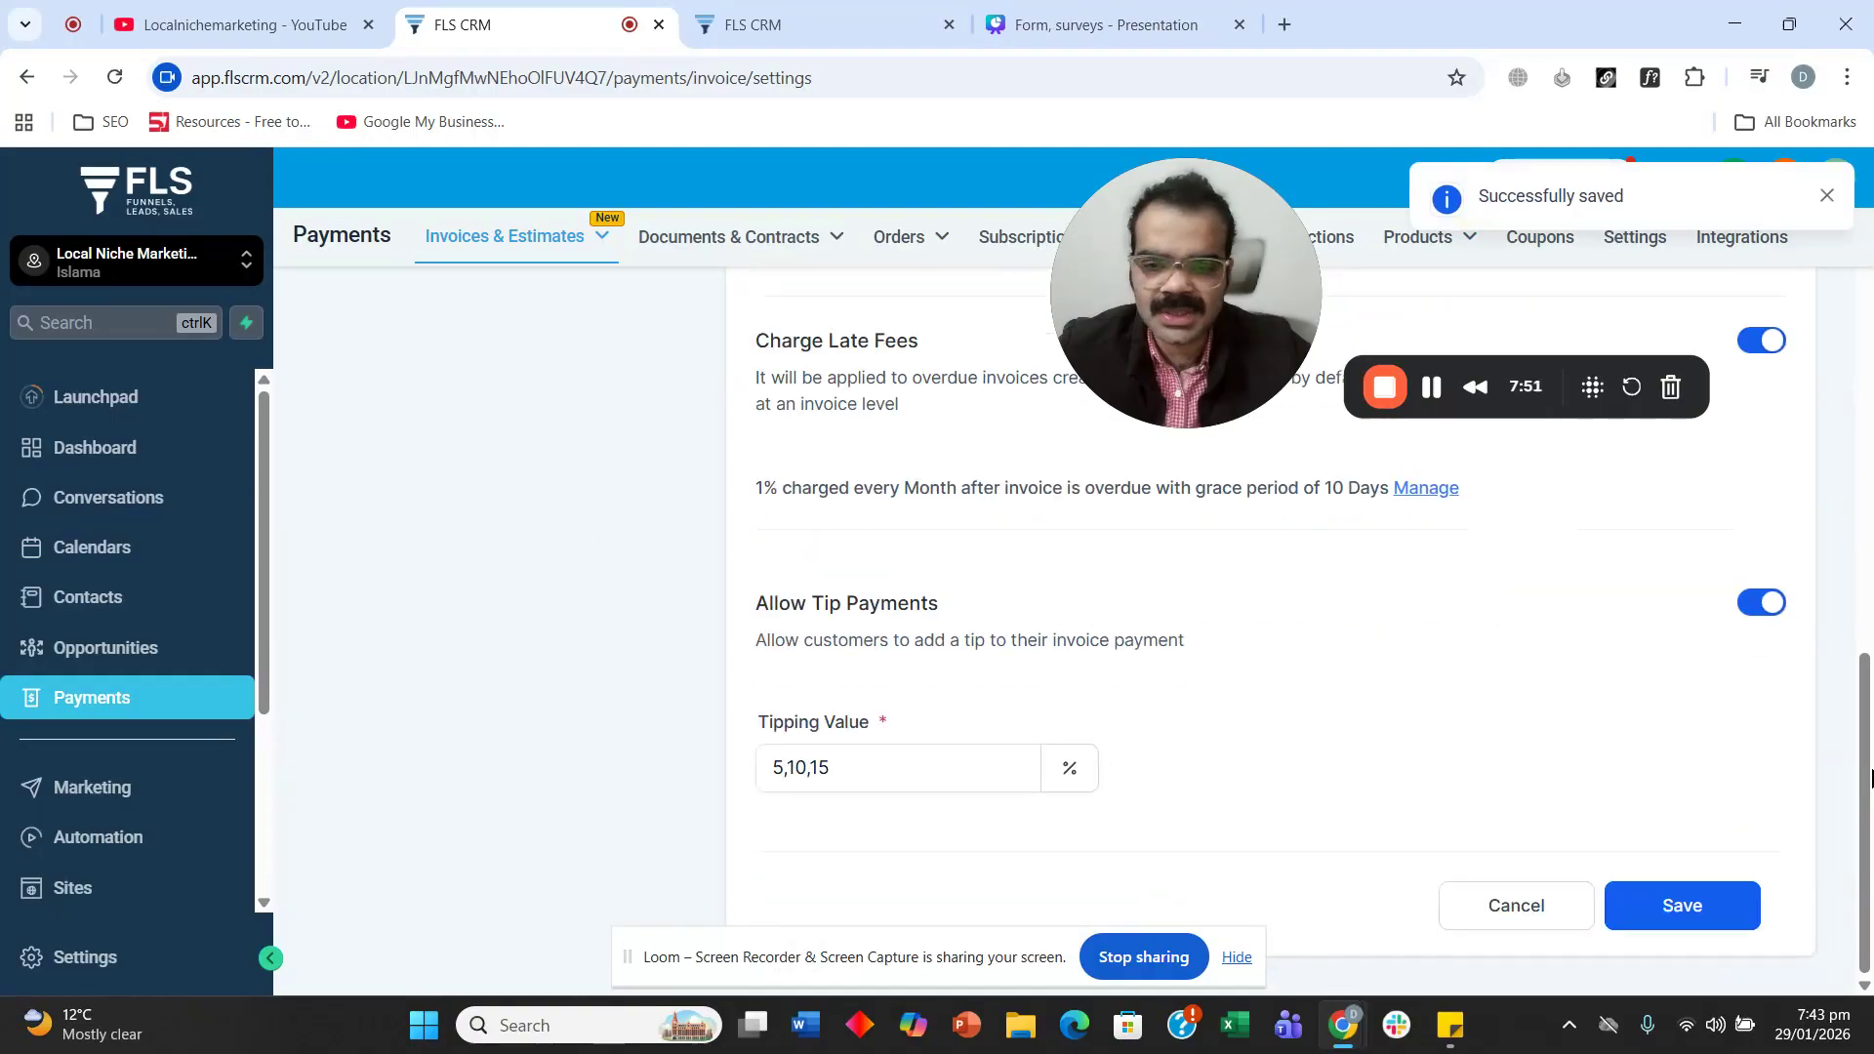
# Turn Allow Tip Payments off and on again.
pyautogui.click(1766, 605)
pyautogui.scroll(3, 1625, 920)
pyautogui.scroll(-3, 1659, 898)
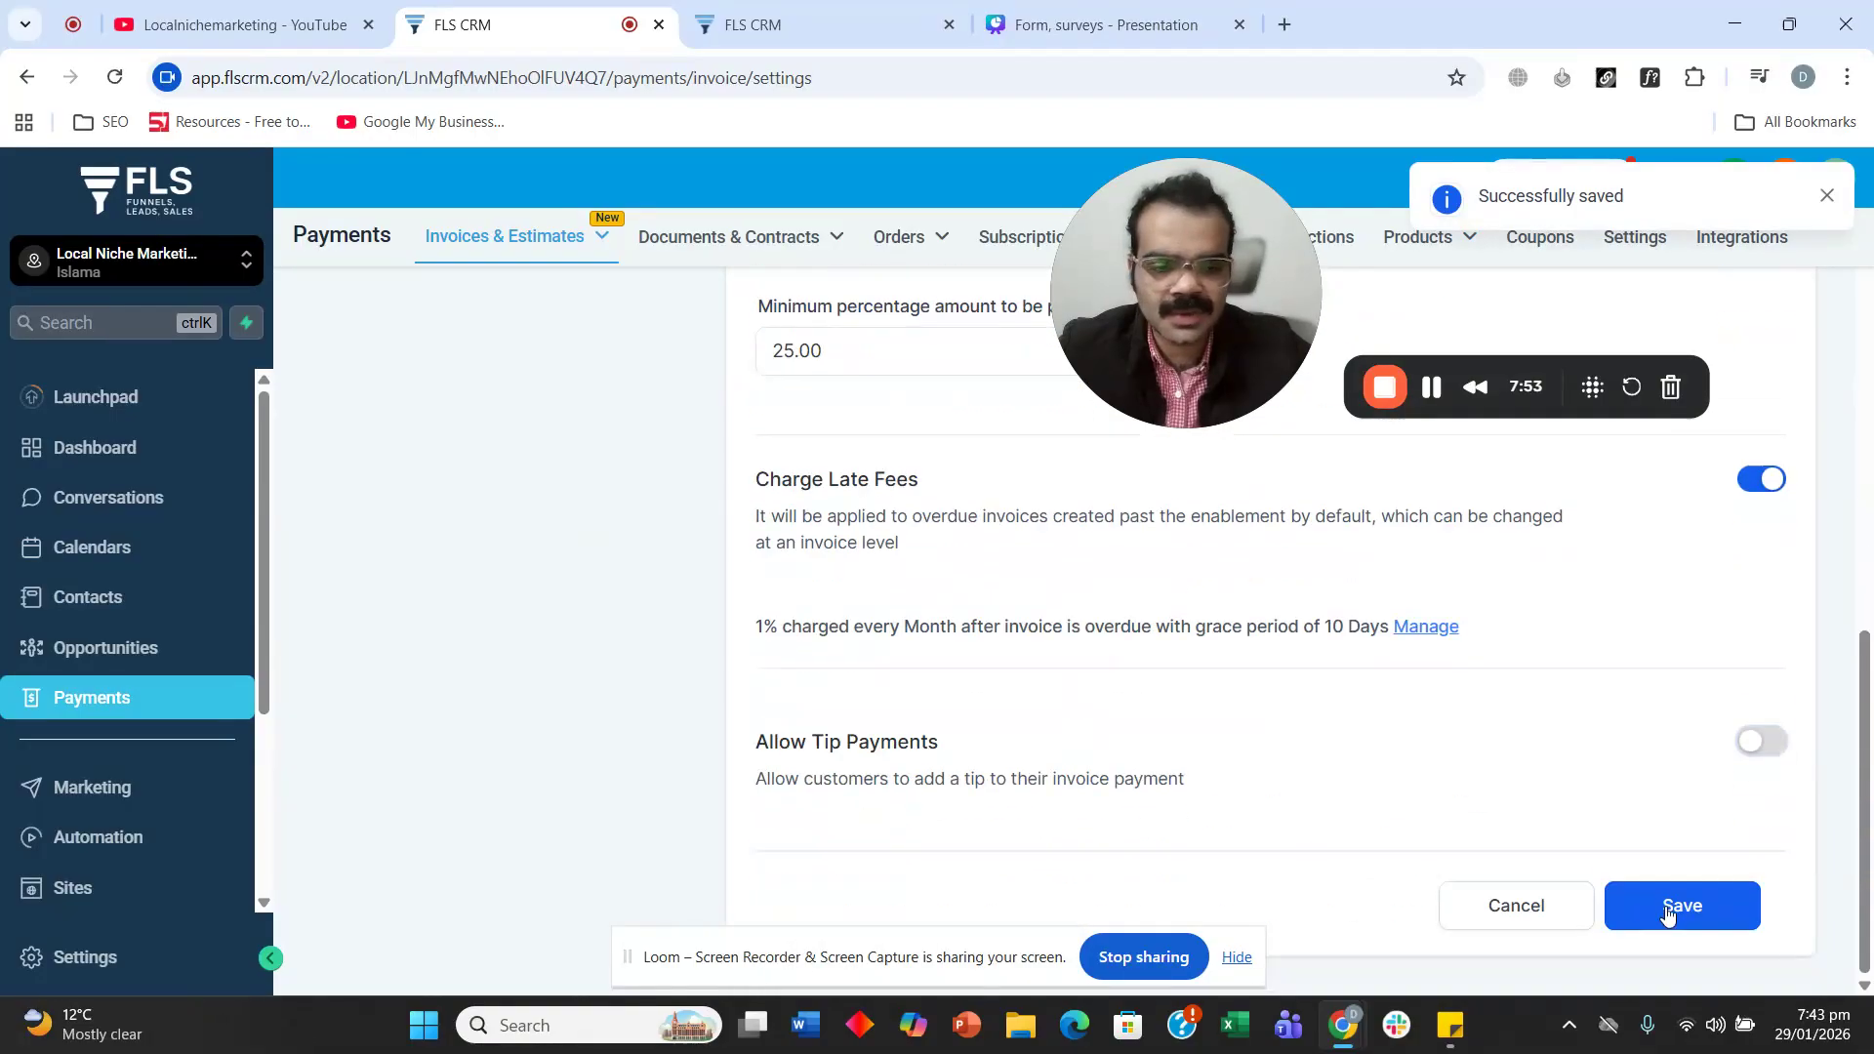
pyautogui.click(1752, 757)
pyautogui.scroll(-2, 1610, 800)
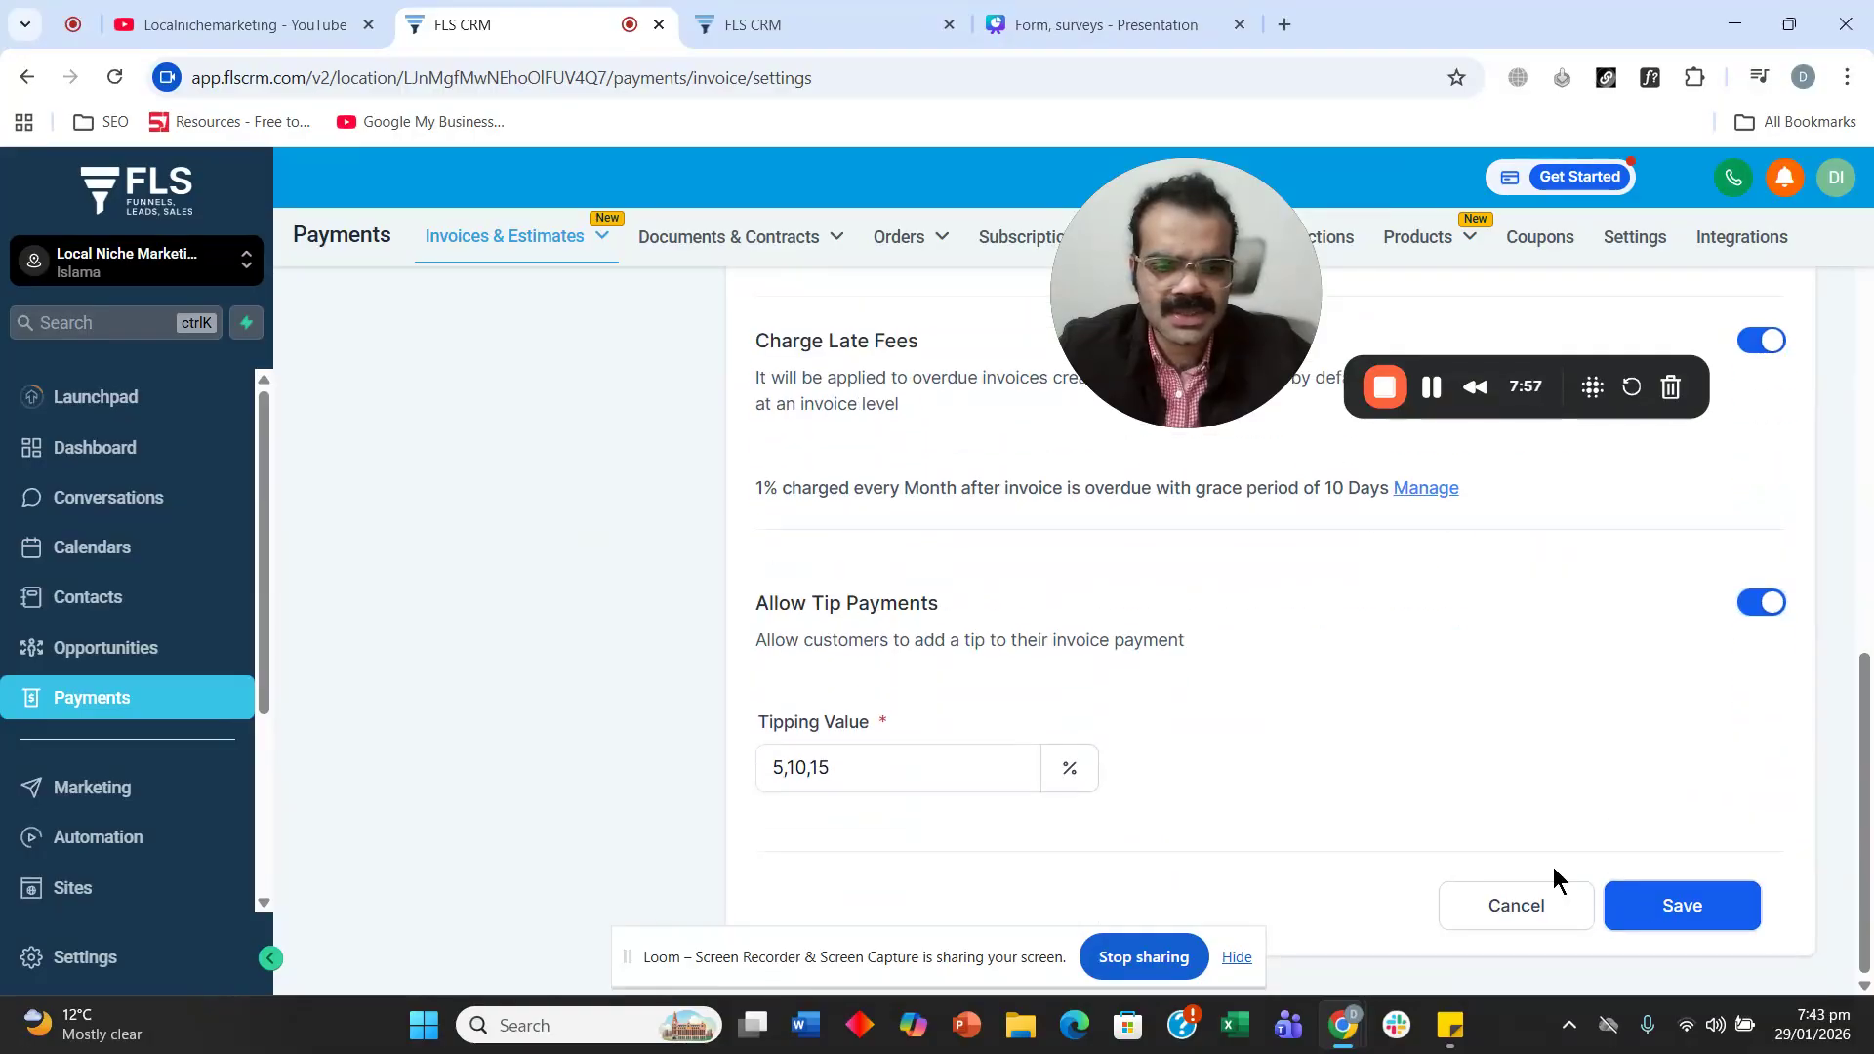
pyautogui.rightClick(789, 683)
pyautogui.click(511, 625)
pyautogui.scroll(4, 884, 644)
pyautogui.scroll(-4, 884, 644)
pyautogui.scroll(10, 458, 719)
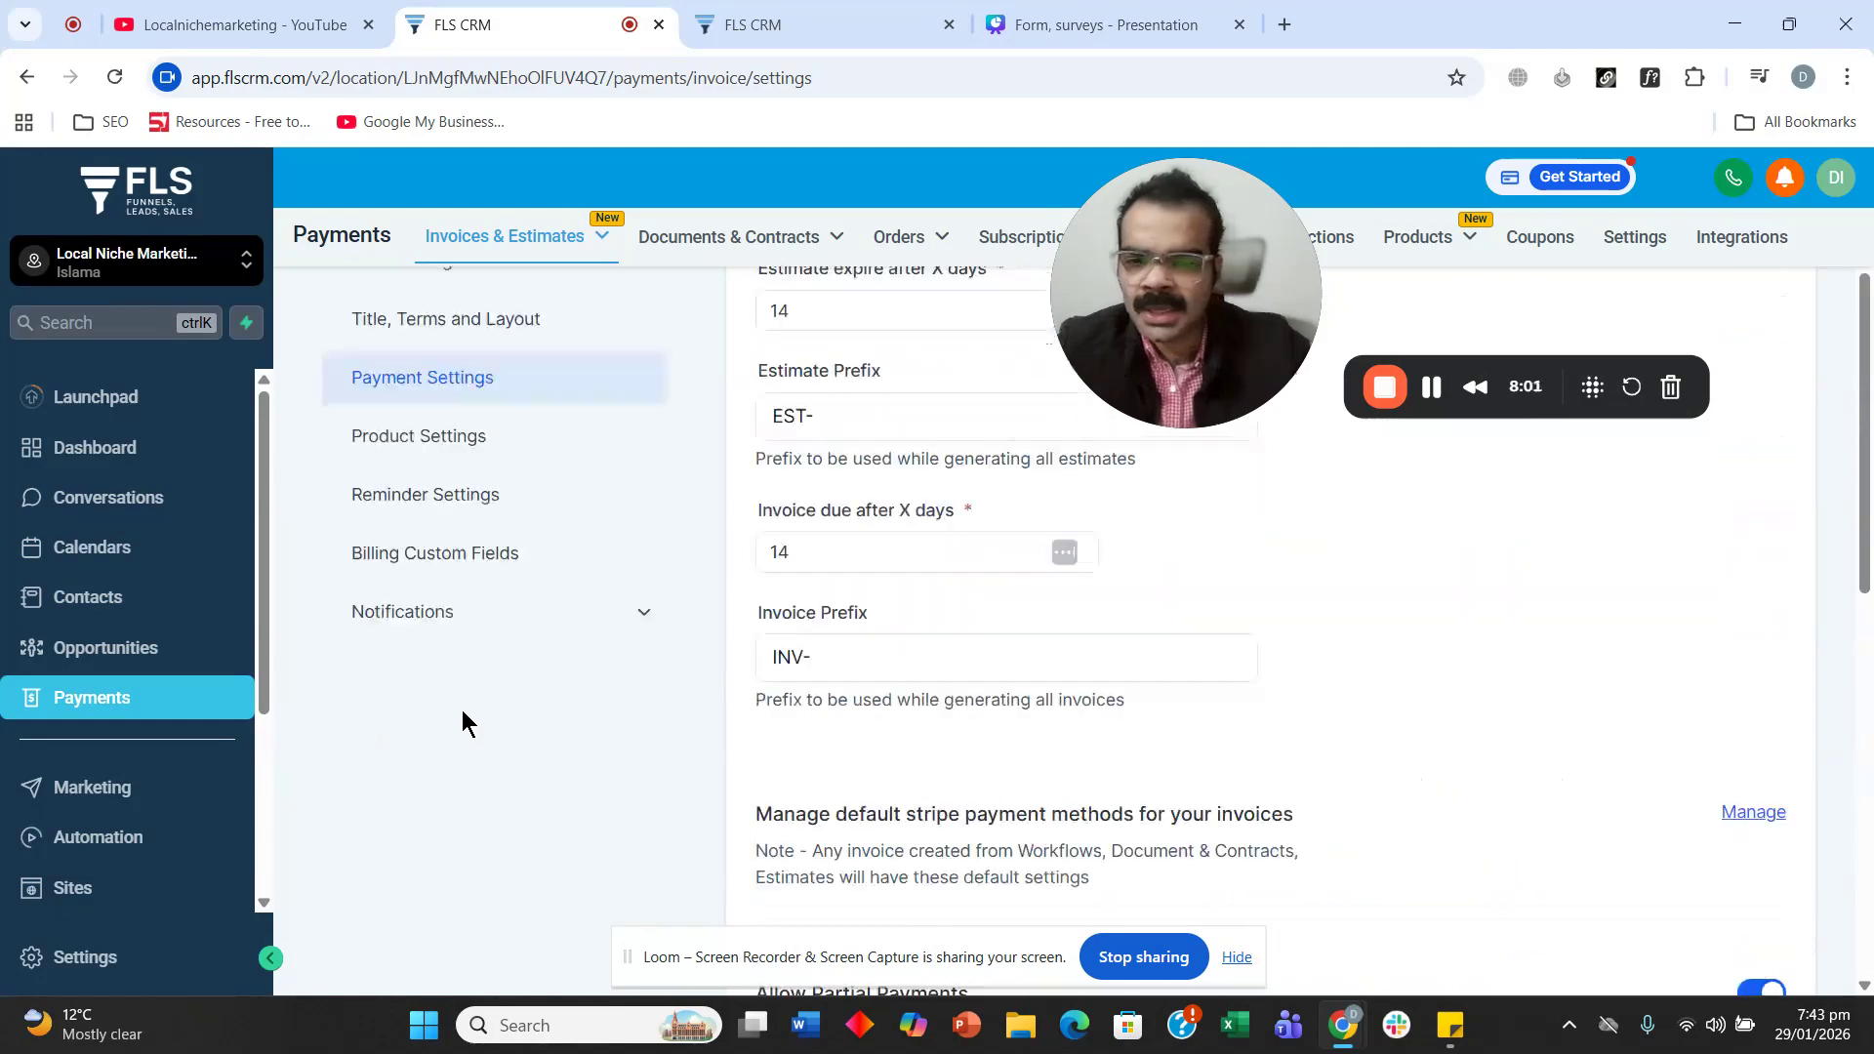
# Turn on Import Product Description and Make Product Description Optional in the Product Settings.
pyautogui.scroll(-2, 439, 531)
pyautogui.click(440, 513)
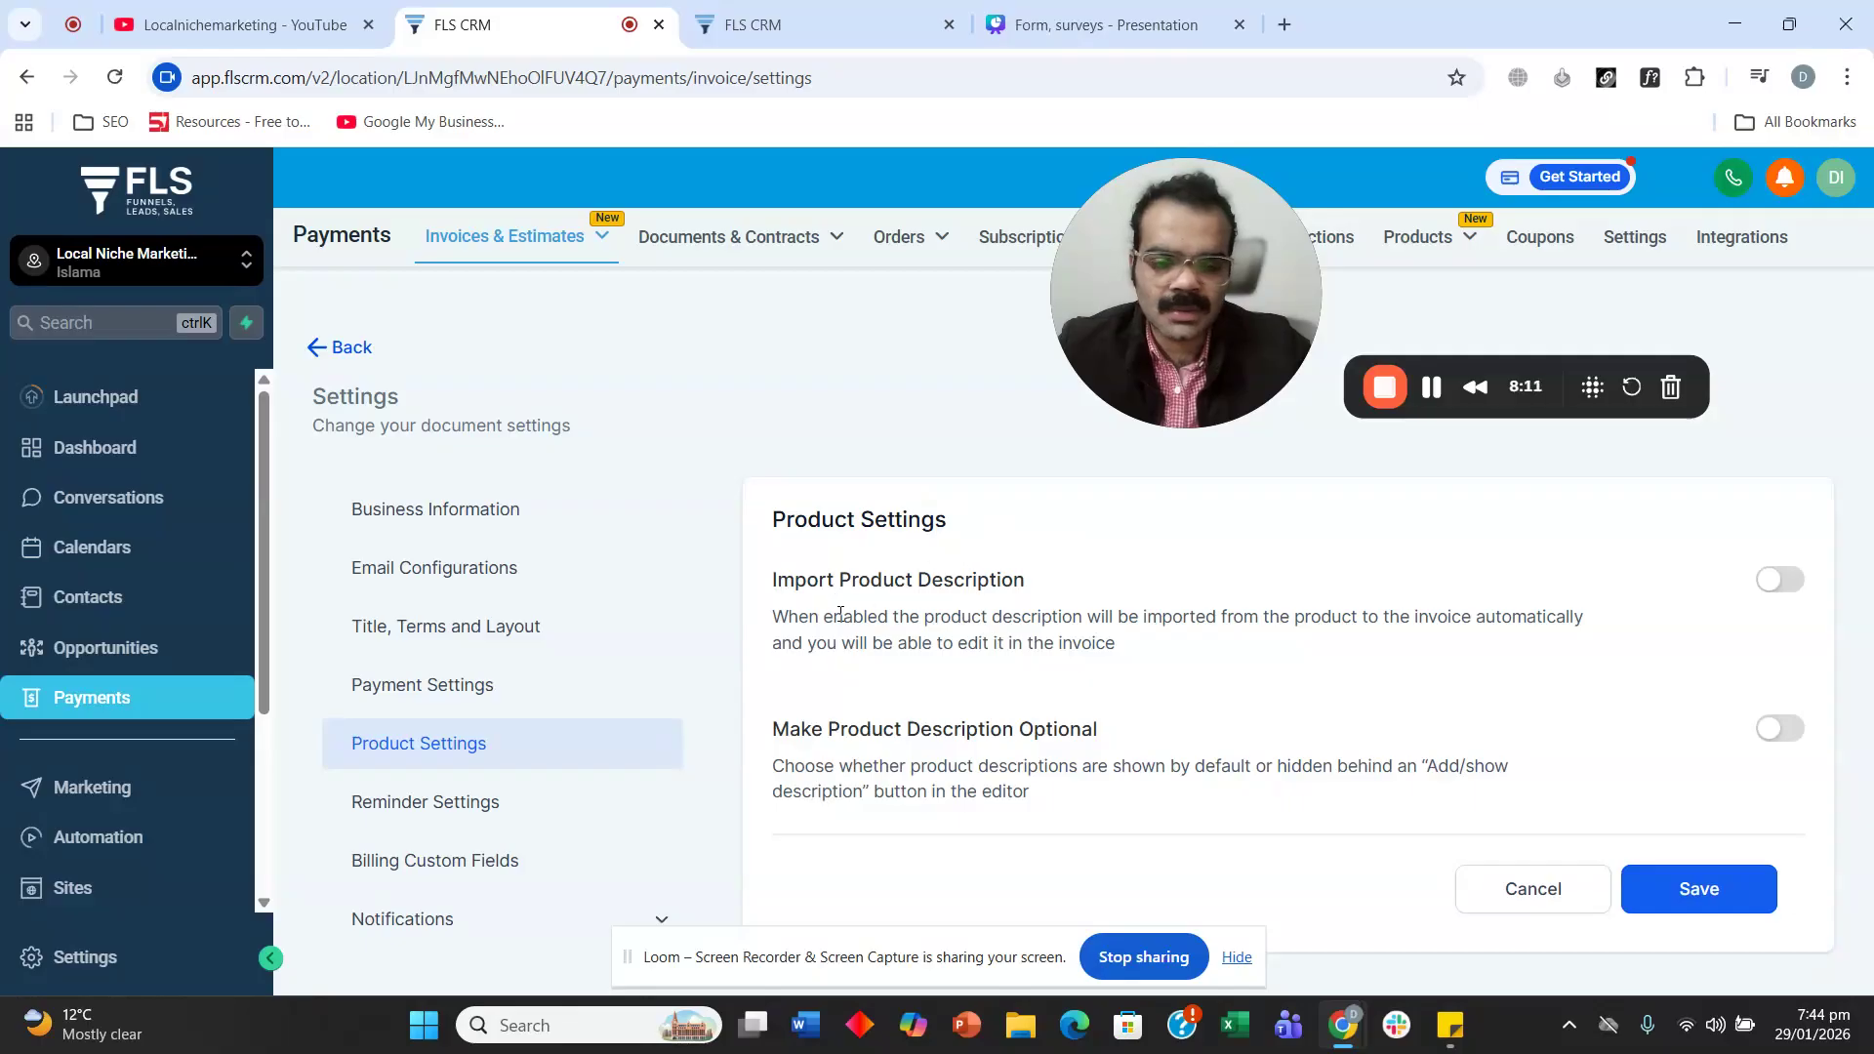
pyautogui.click(1771, 584)
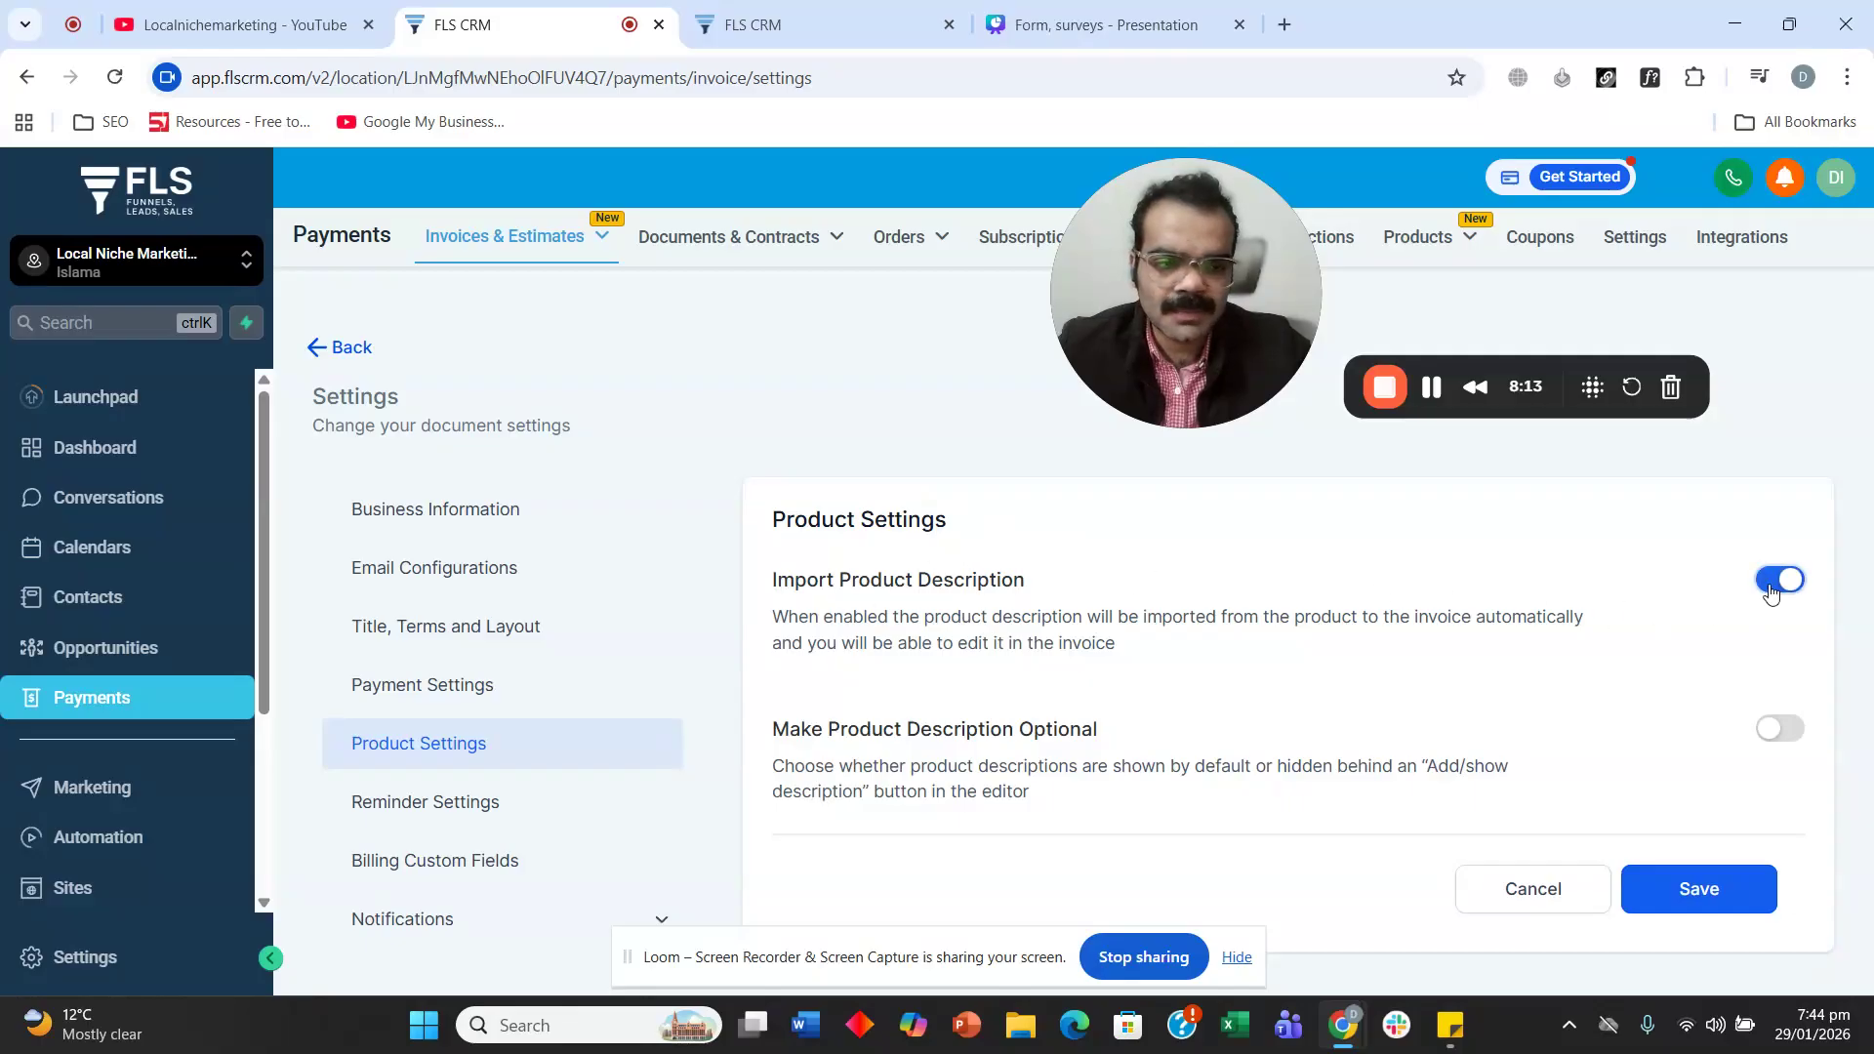
pyautogui.doubleClick(1036, 617)
pyautogui.click(867, 576)
pyautogui.click(1777, 727)
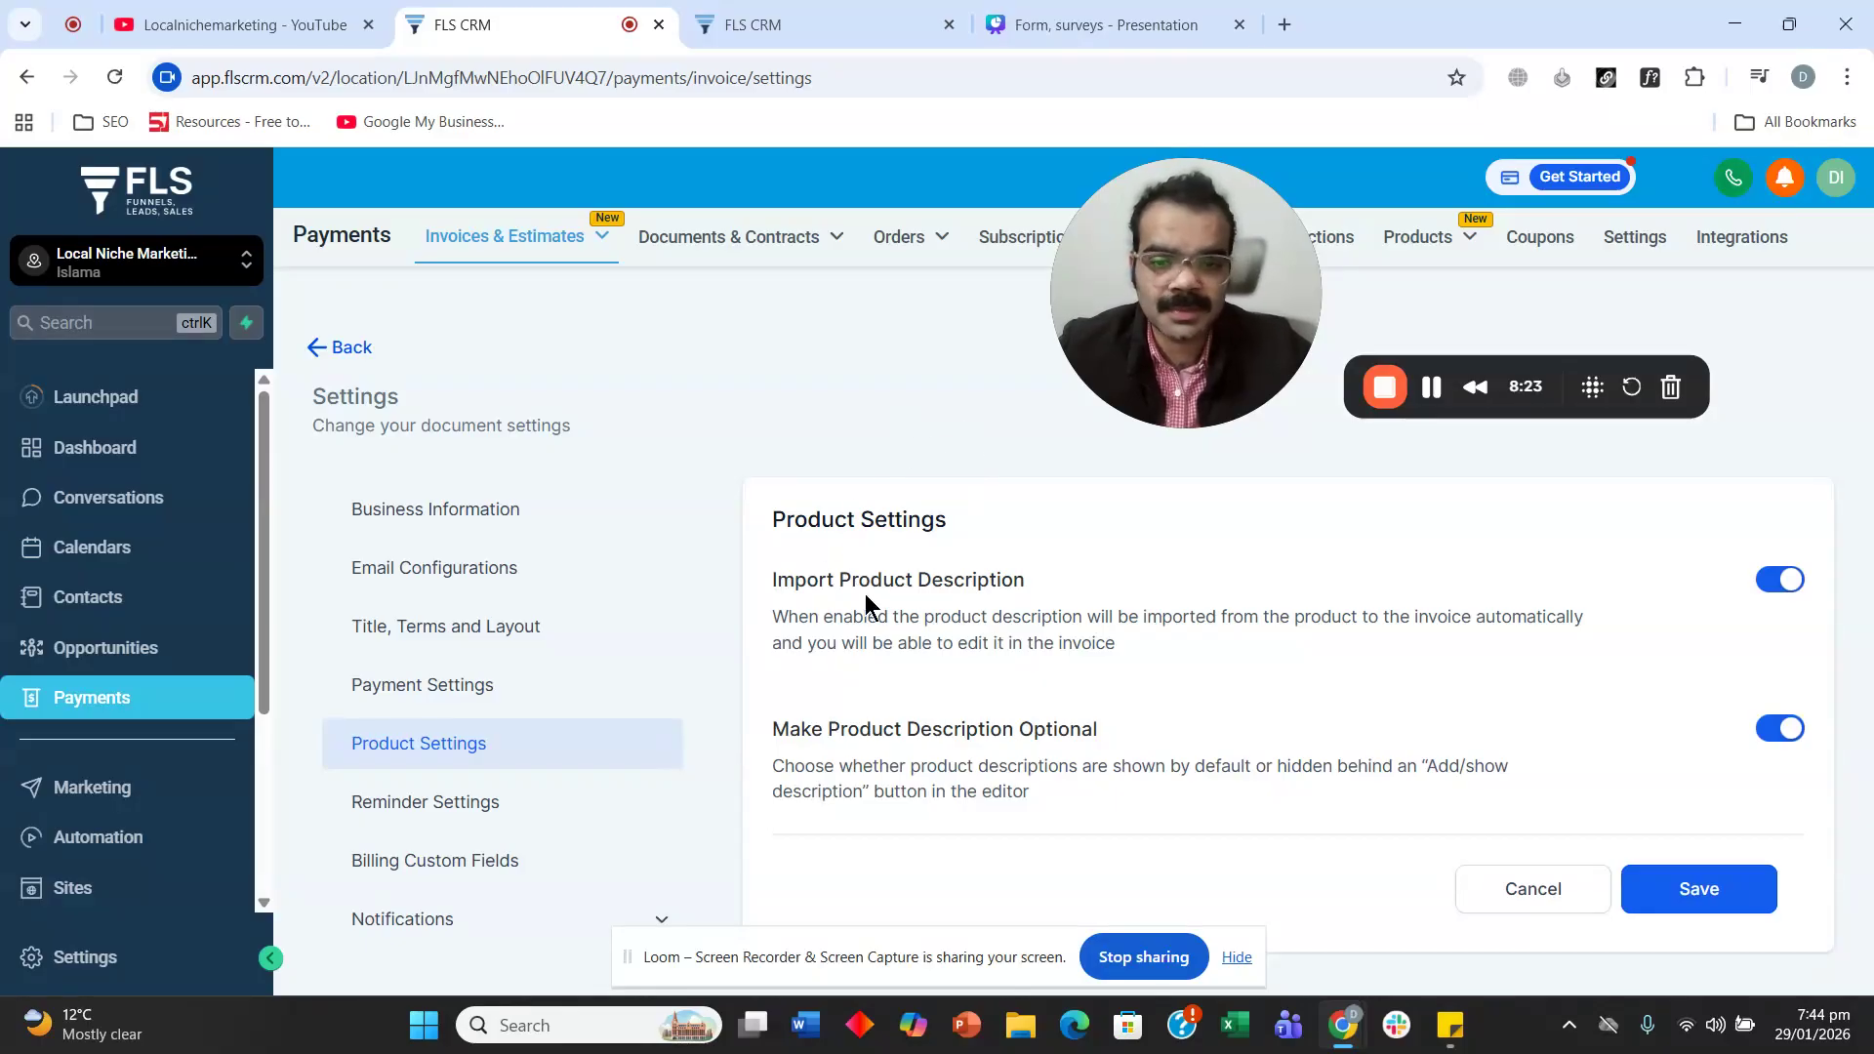
# Open the Reminder Settings and read which invoices the invoice reminders apply to.
pyautogui.click(487, 816)
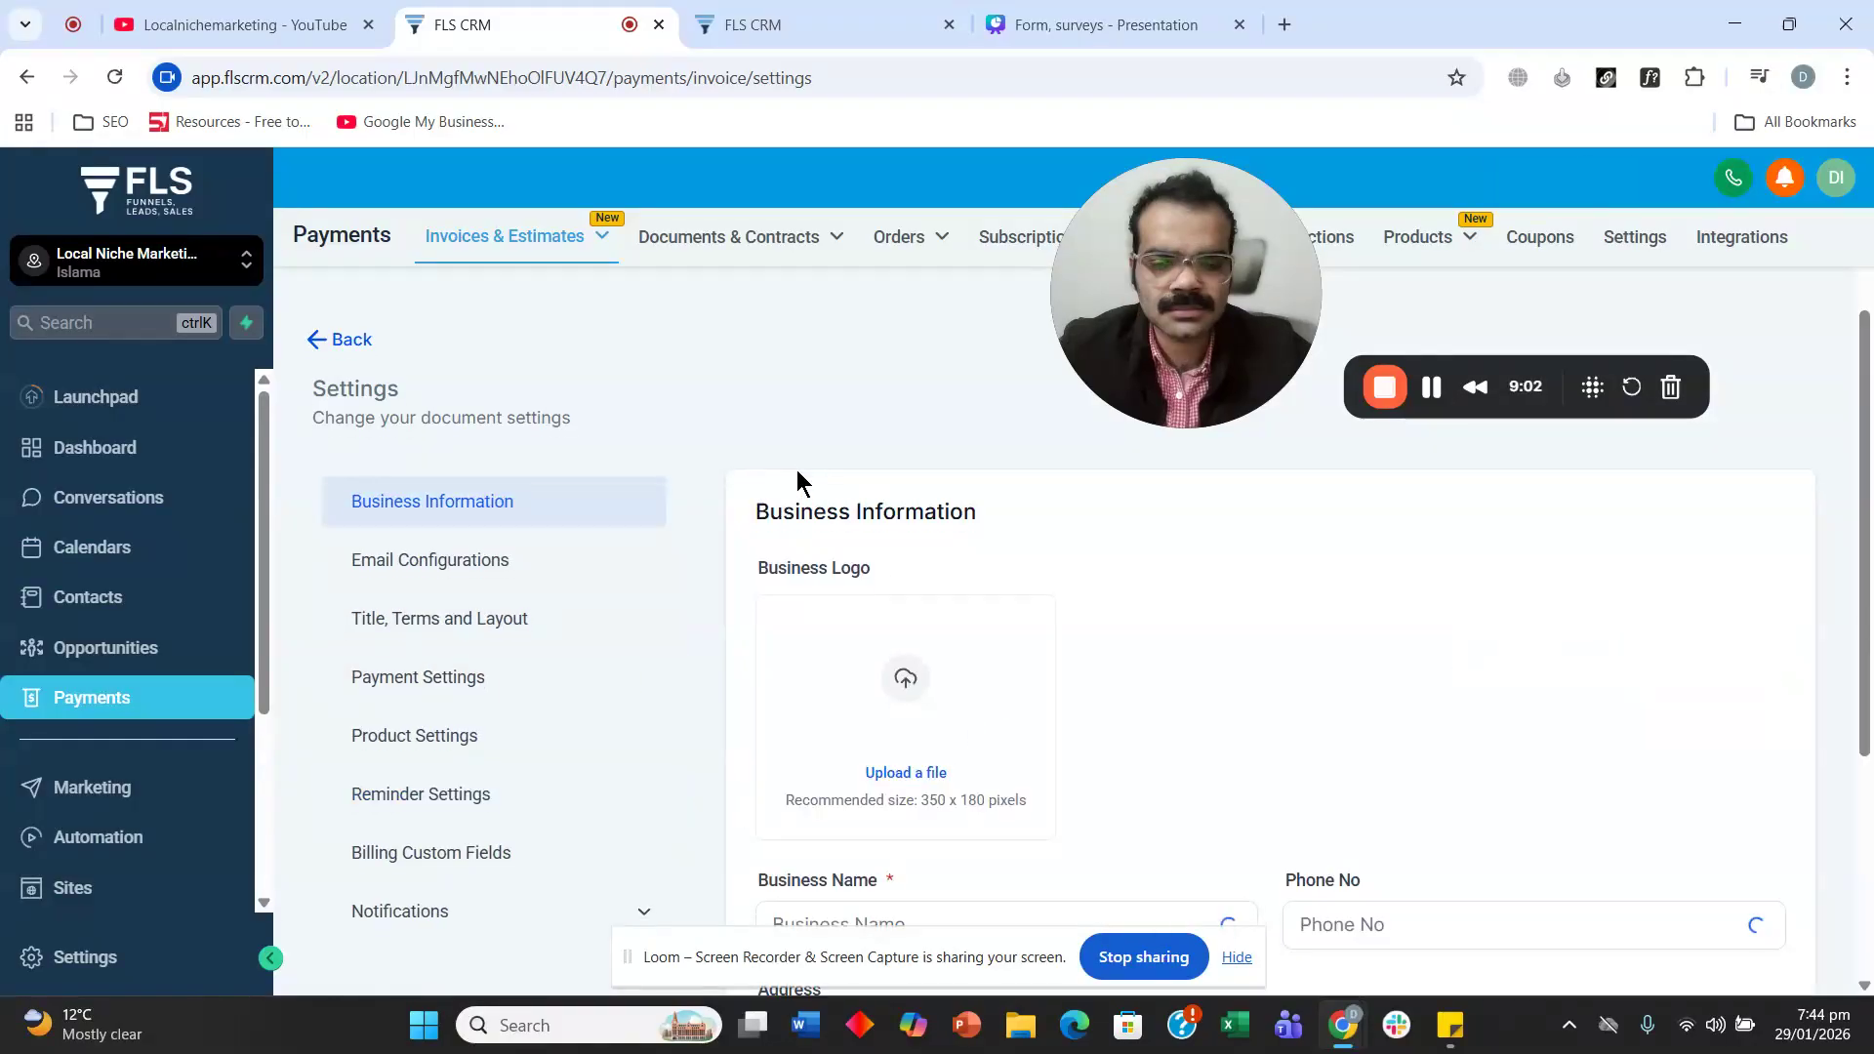
pyautogui.scroll(-4, 624, 519)
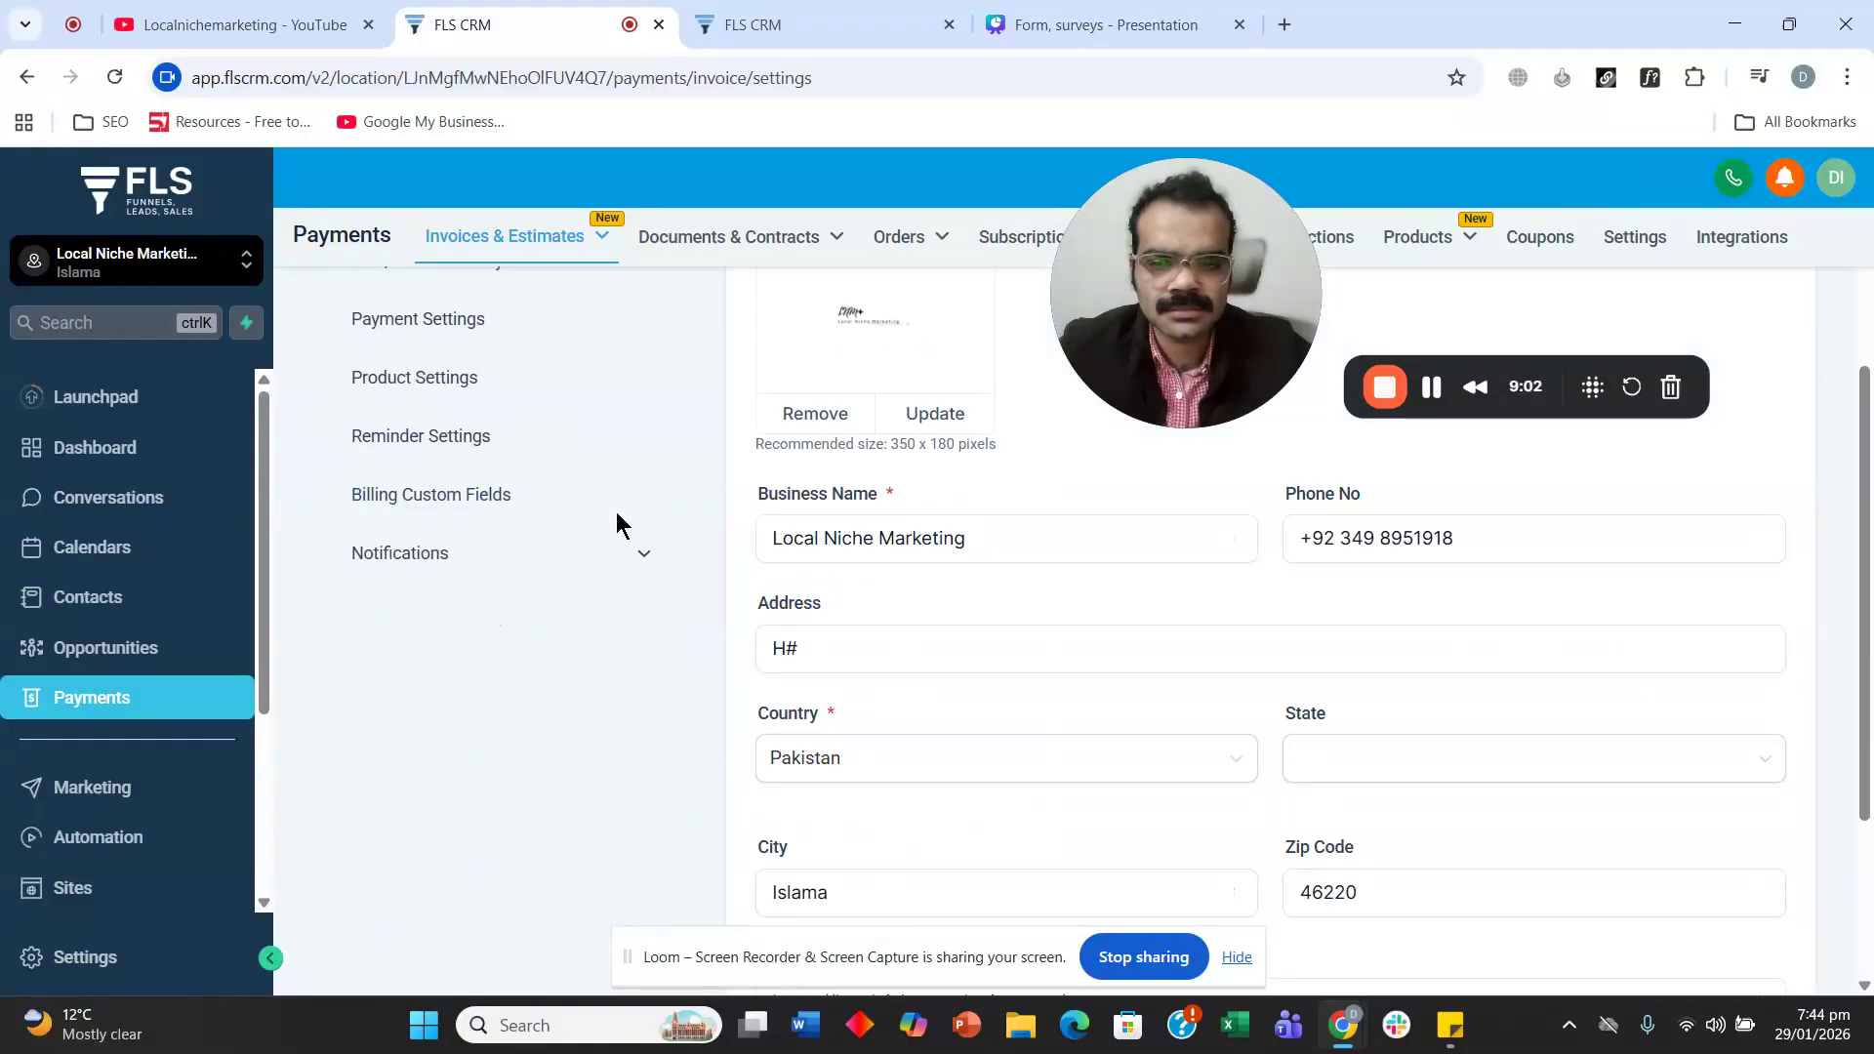
pyautogui.click(448, 441)
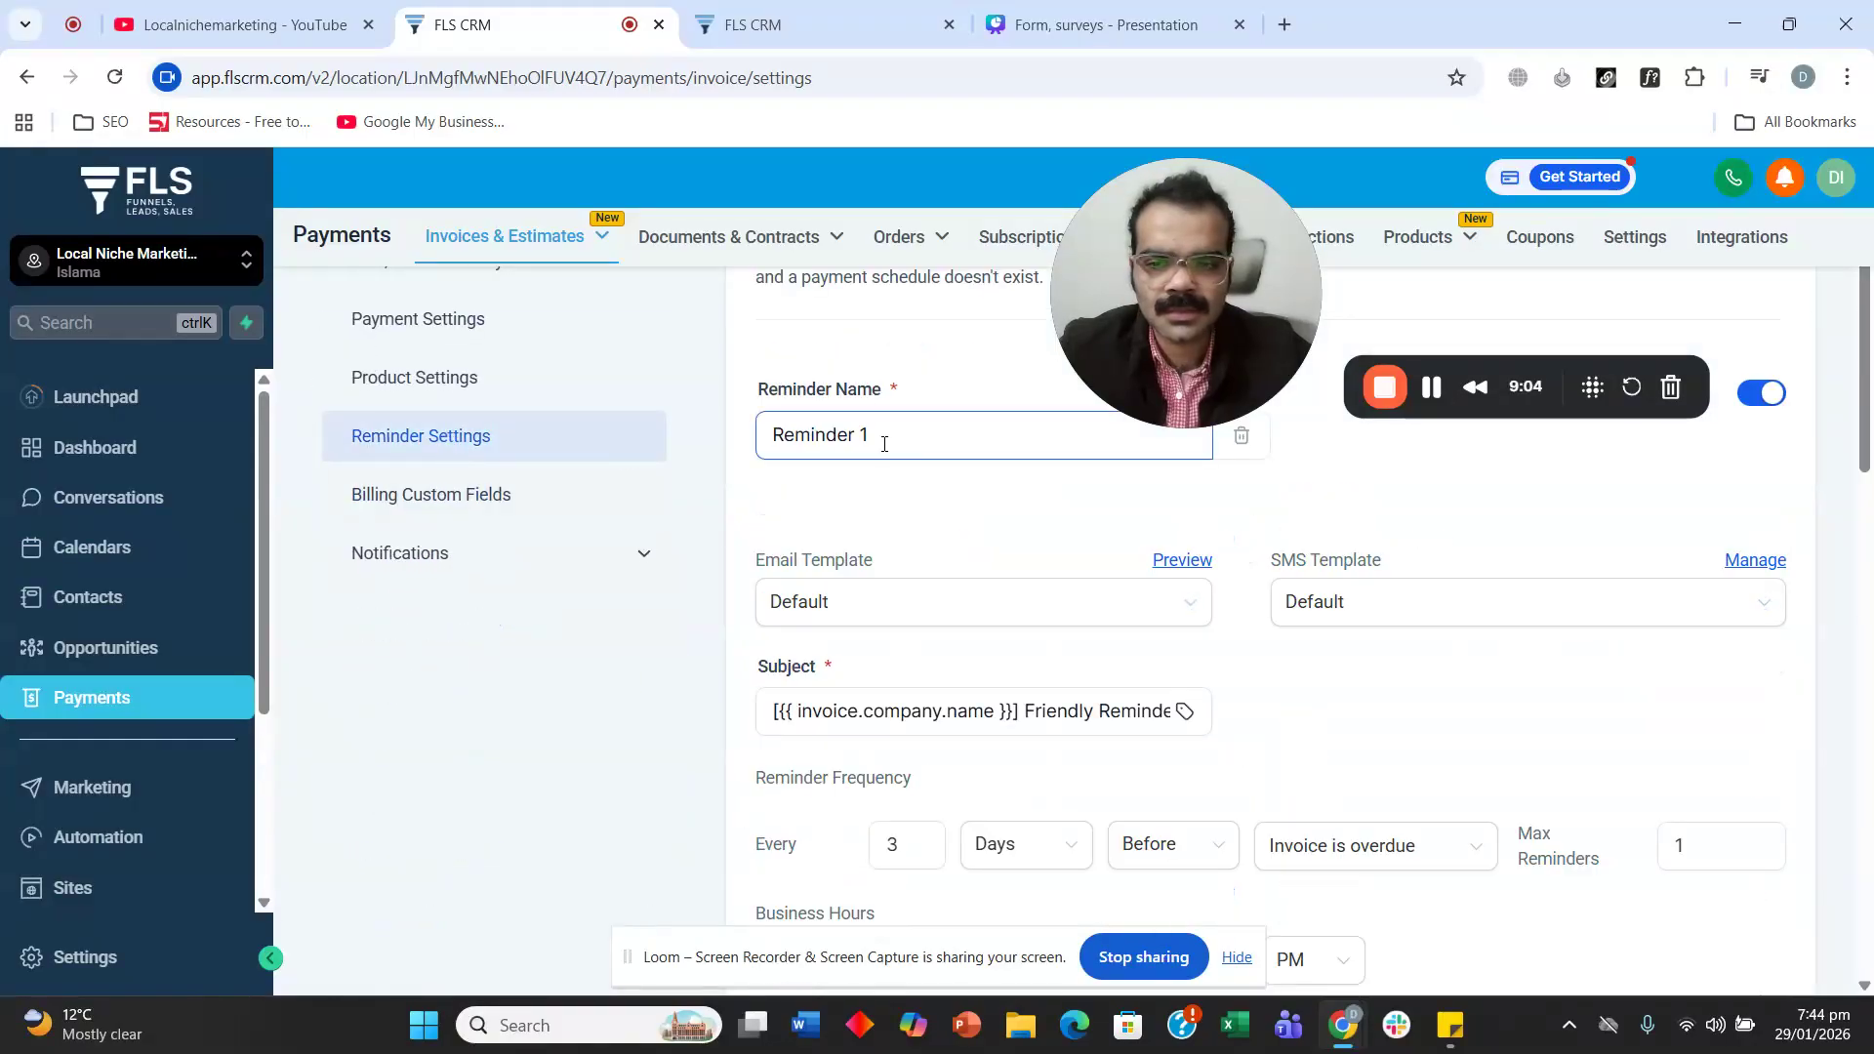
pyautogui.scroll(4, 884, 488)
pyautogui.scroll(-1, 895, 589)
pyautogui.scroll(1, 893, 586)
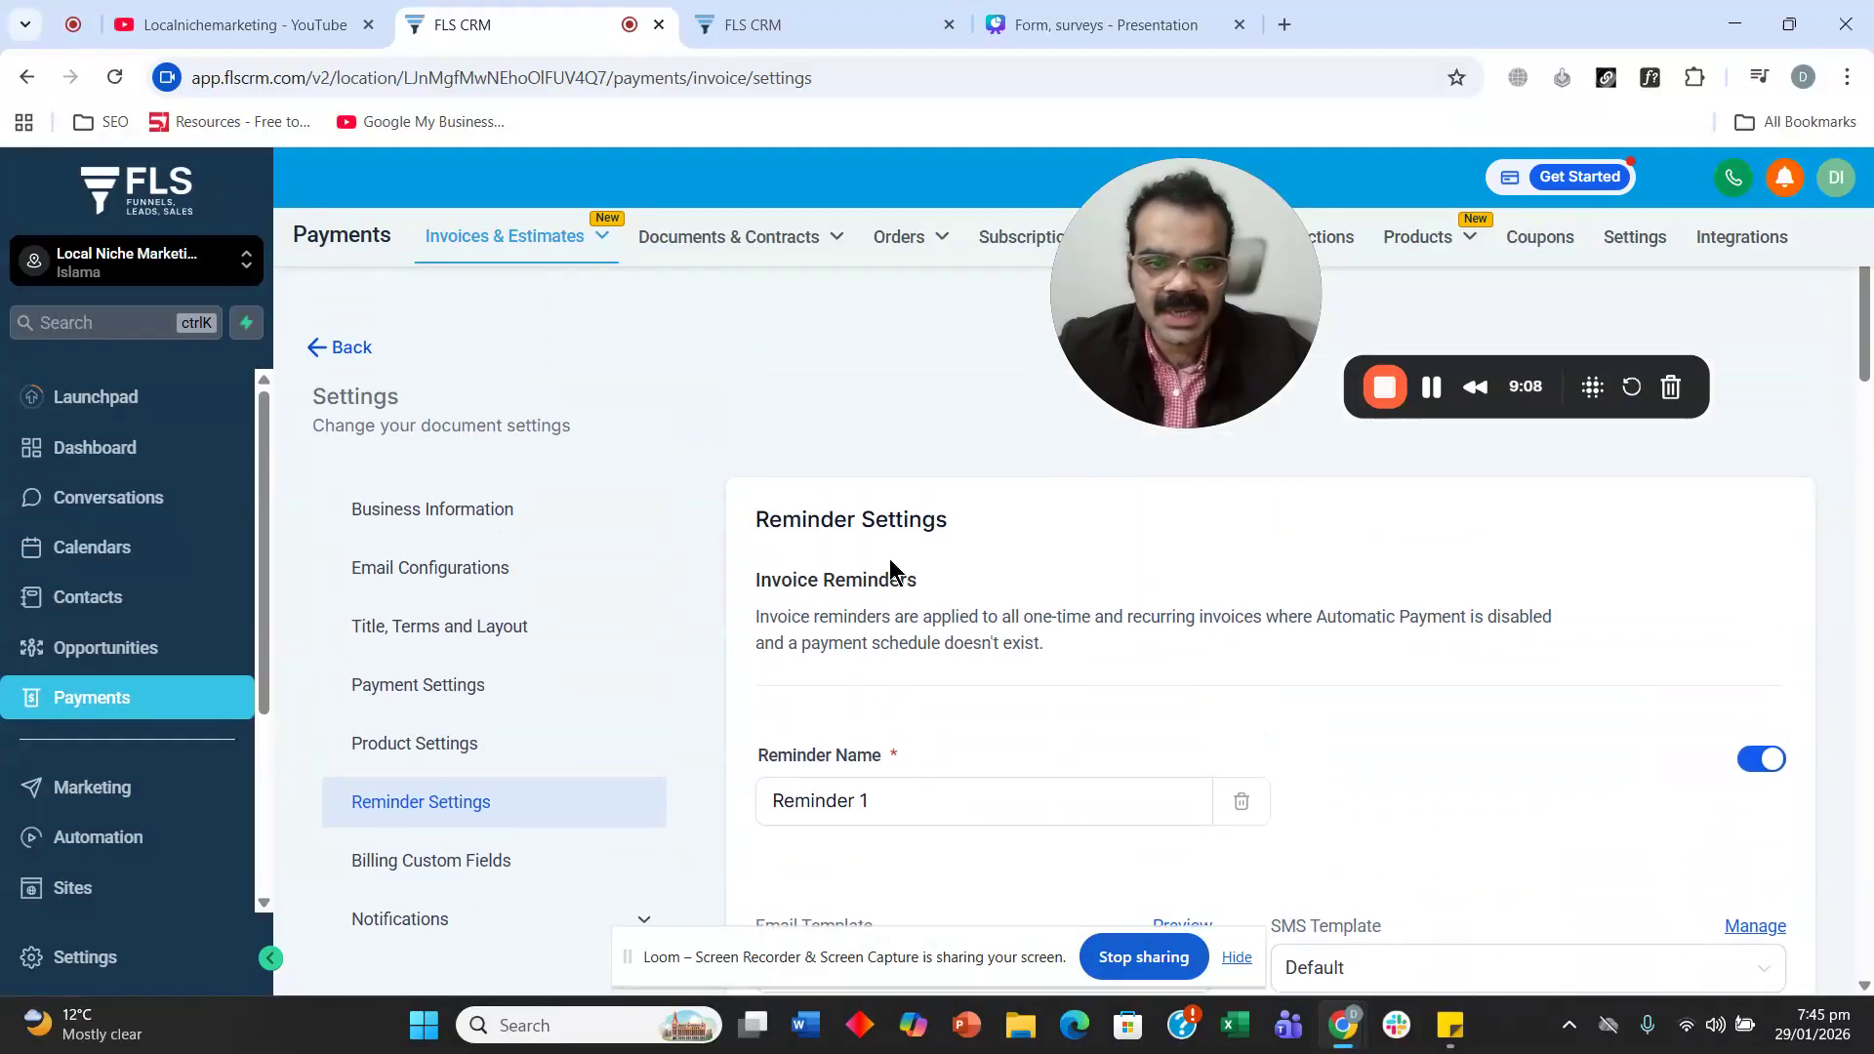
pyautogui.scroll(-2, 908, 566)
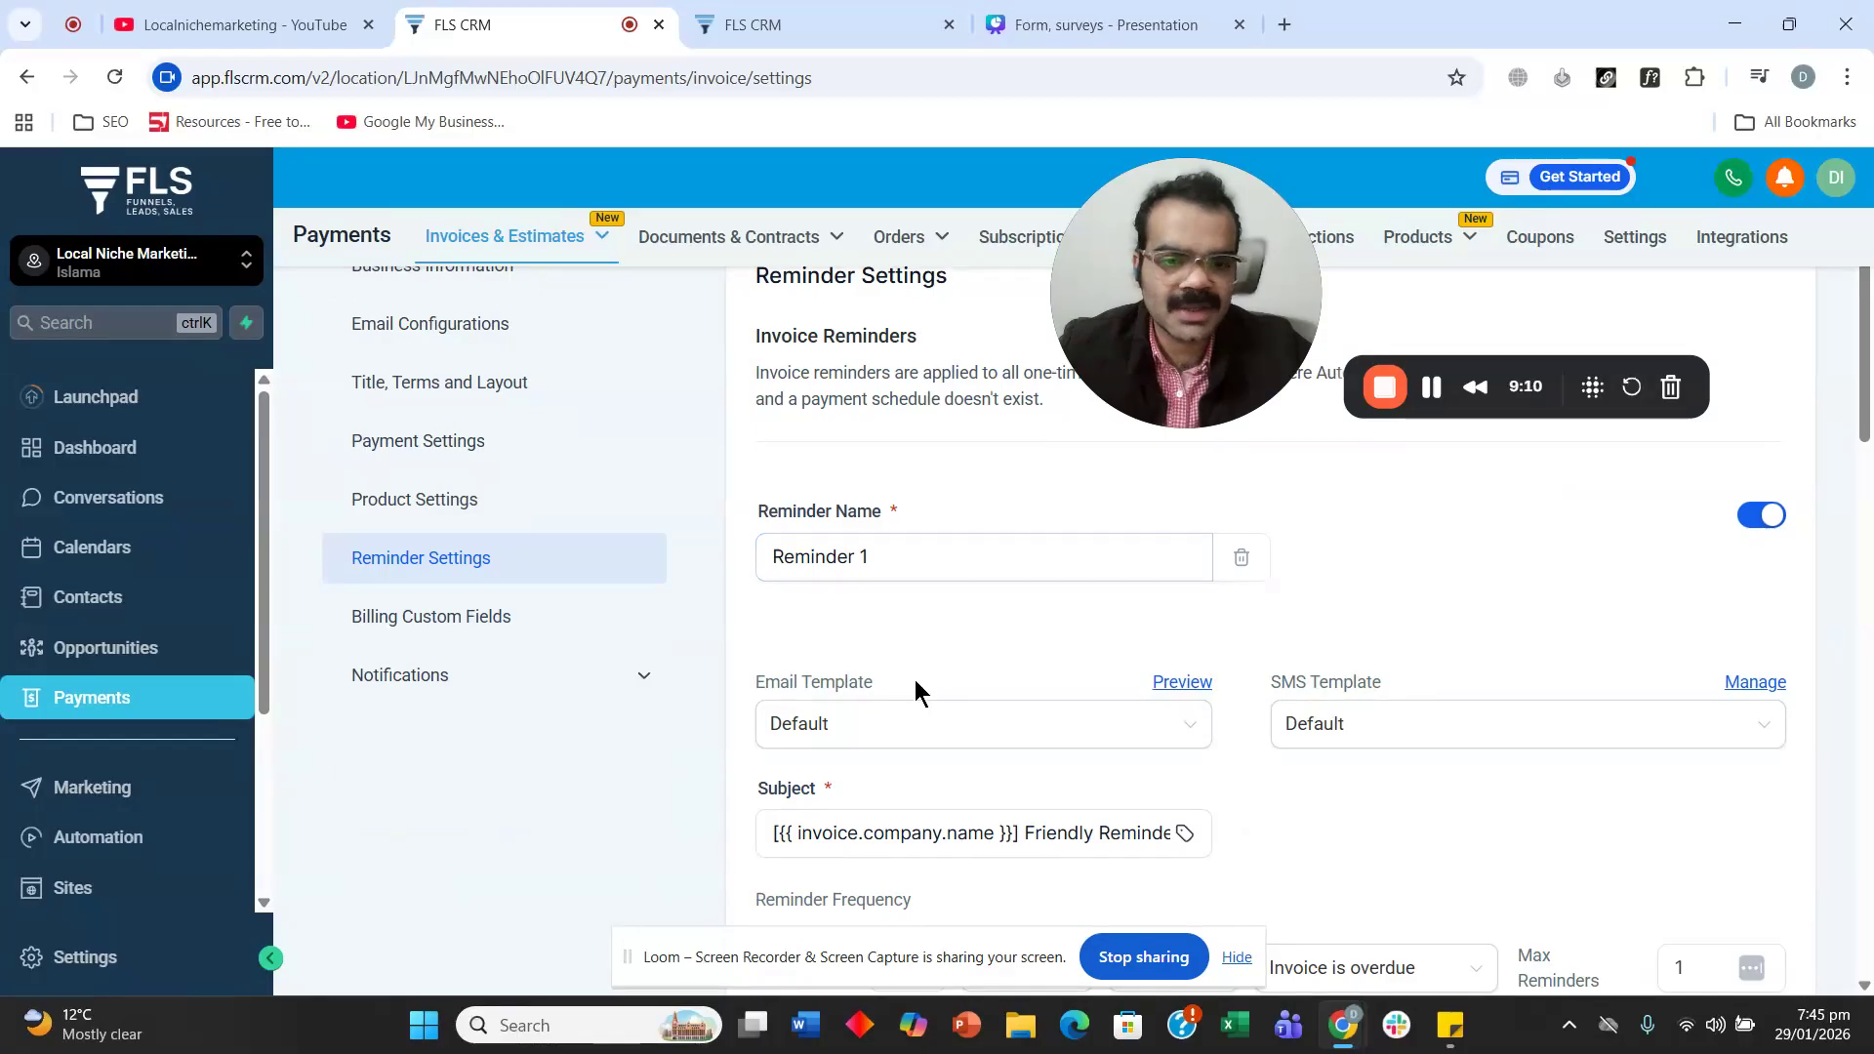
pyautogui.scroll(2, 914, 693)
pyautogui.scroll(-2, 918, 683)
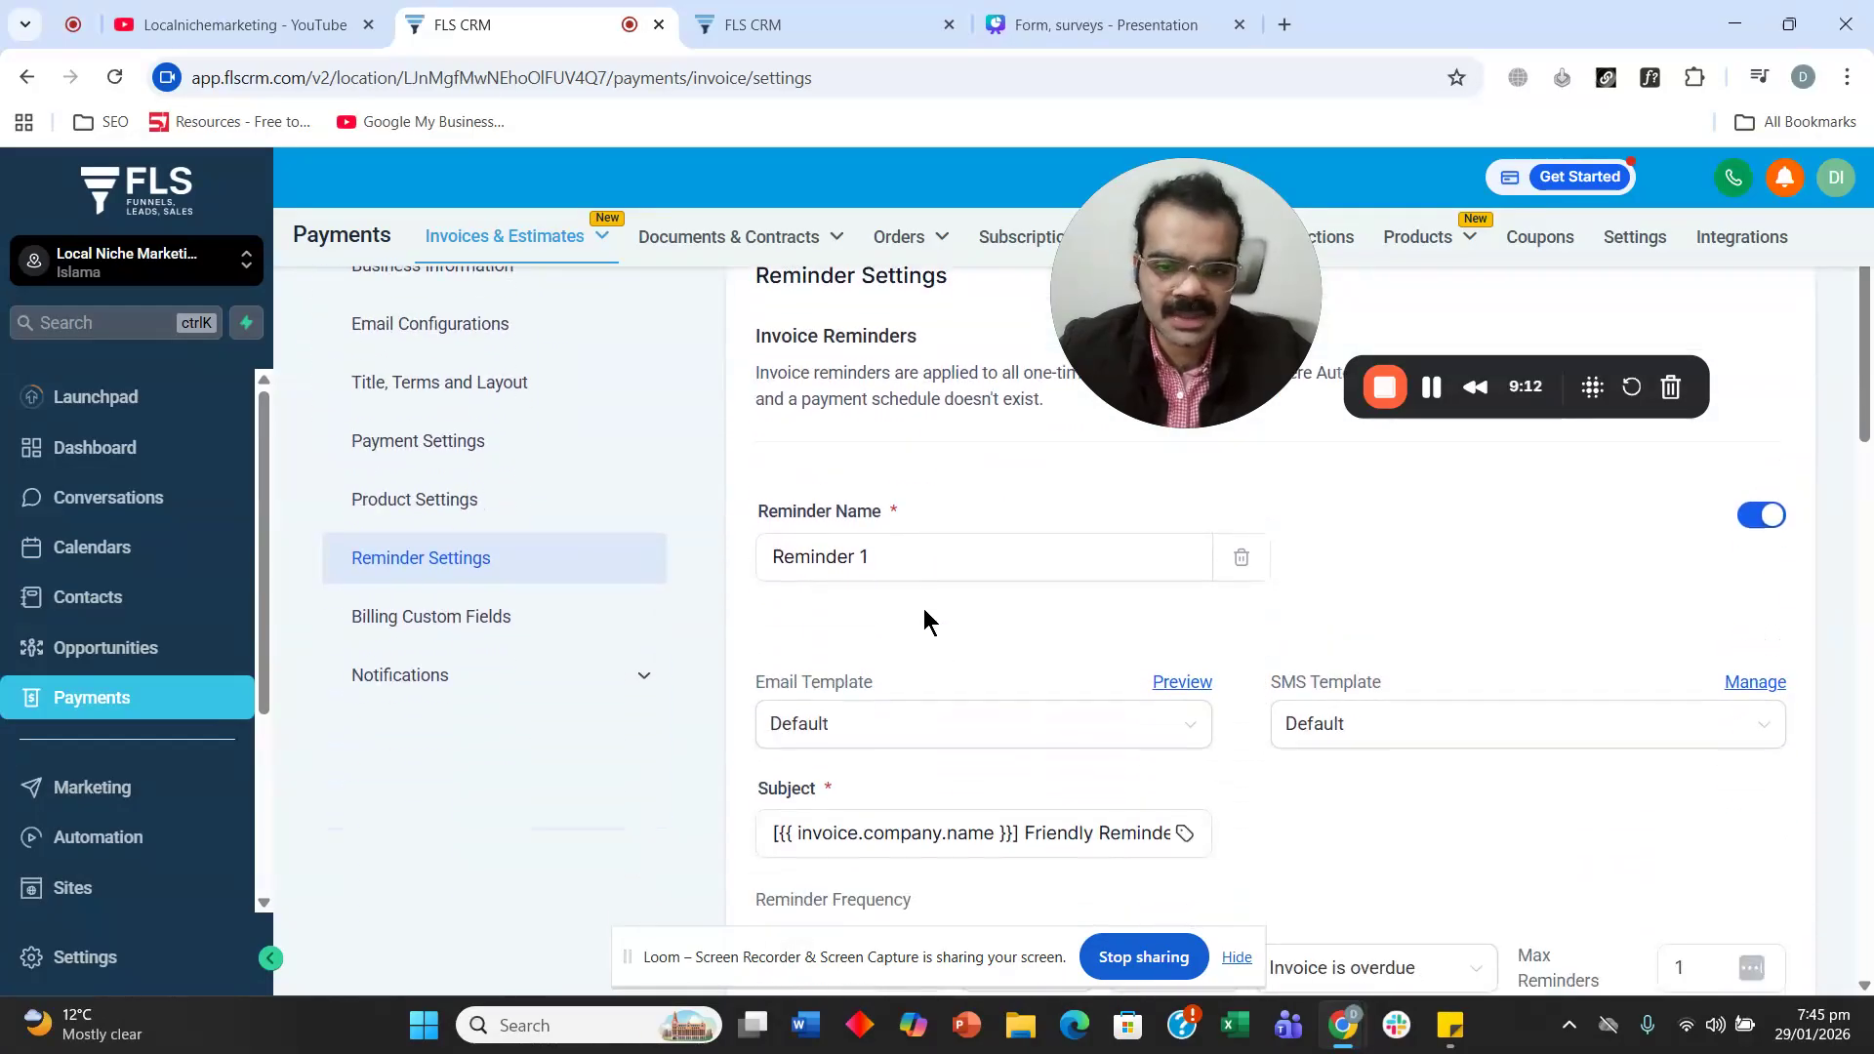
pyautogui.scroll(1, 918, 565)
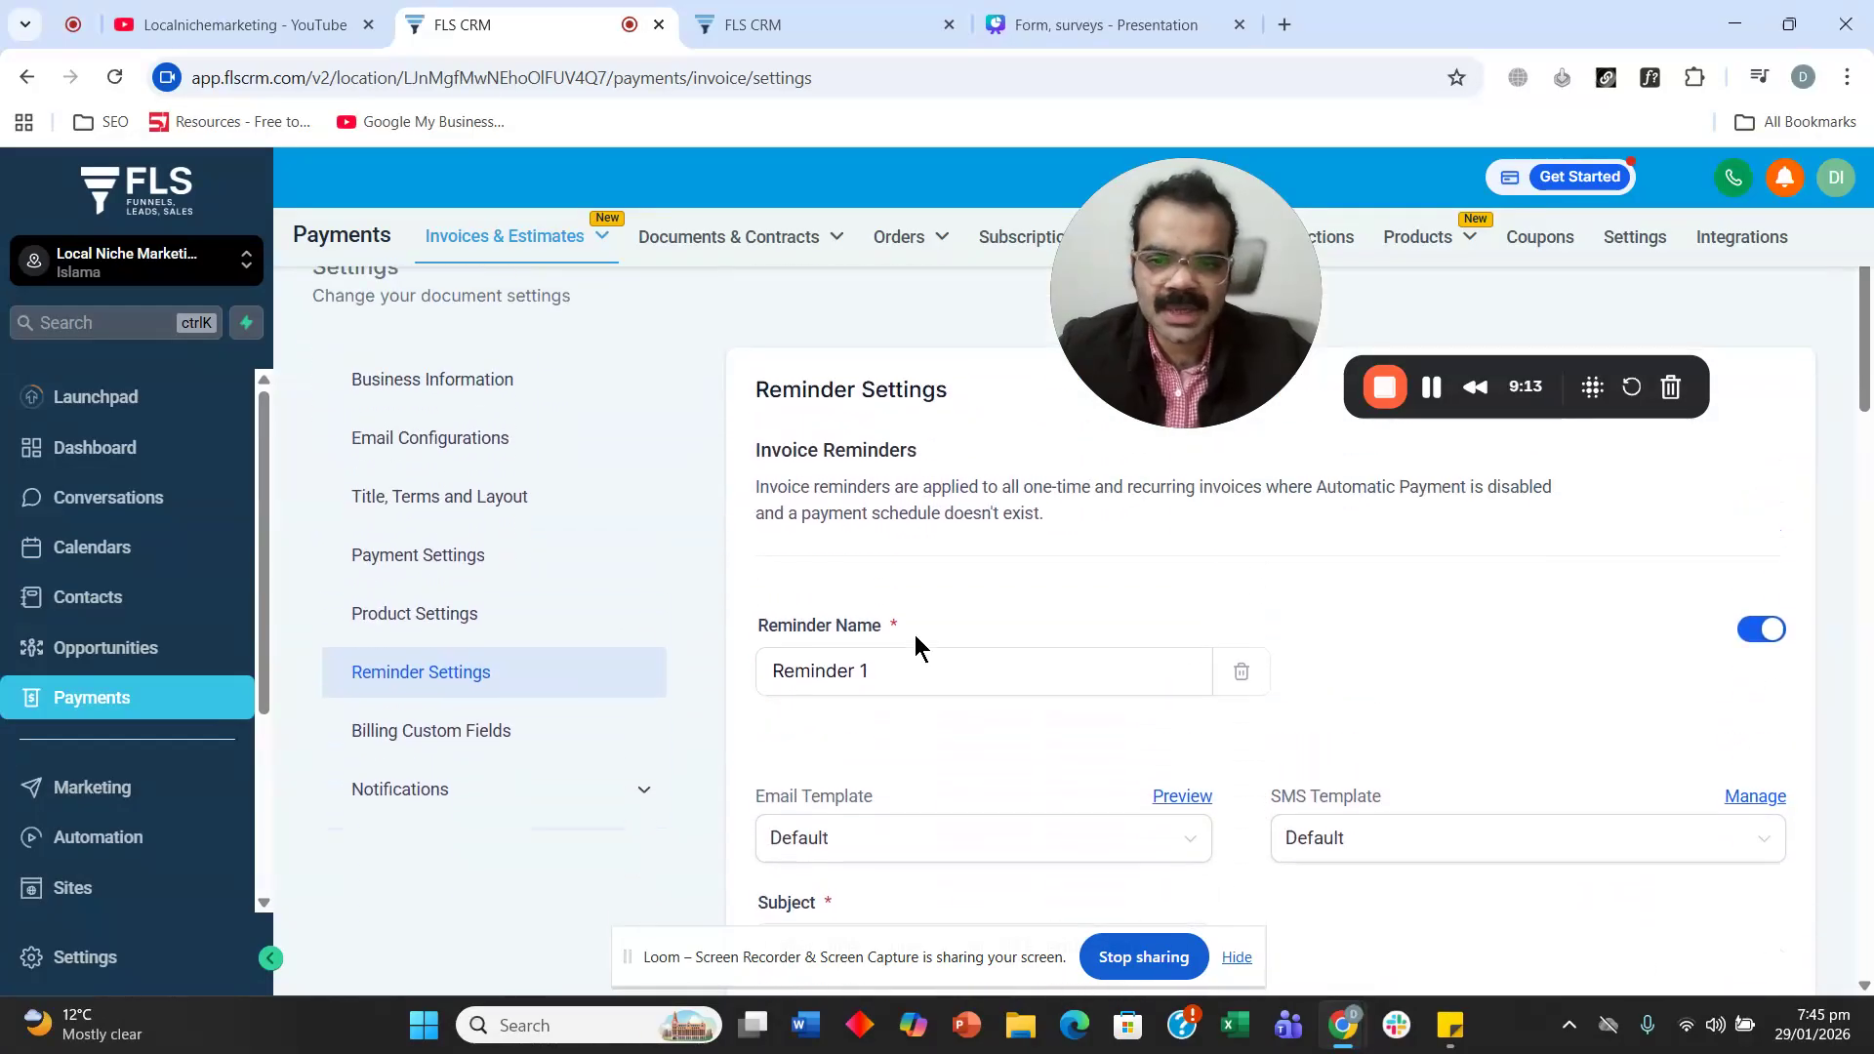
# Examine Reminder 1's name, its enabling switch and its email and SMS template choices.
pyautogui.click(896, 483)
pyautogui.scroll(-1, 931, 574)
pyautogui.click(900, 554)
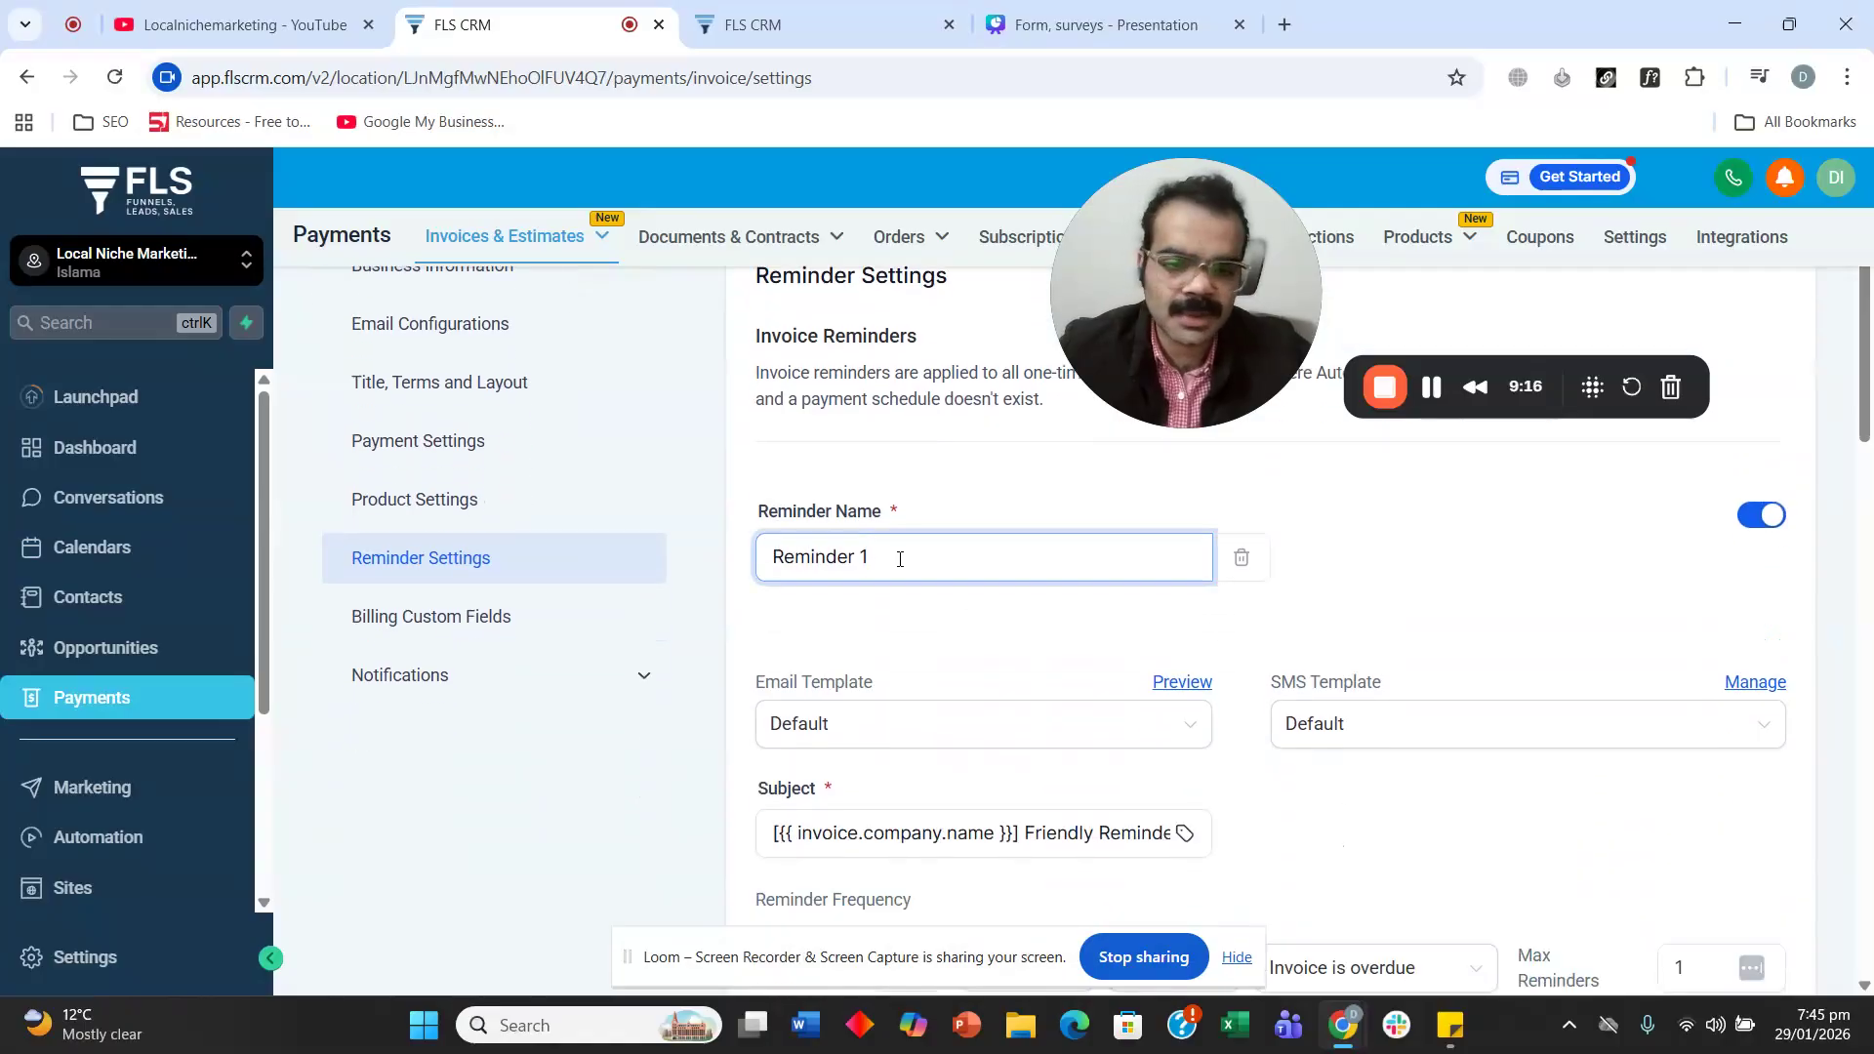
pyautogui.scroll(-1, 899, 558)
pyautogui.moveTo(767, 564); pyautogui.dragTo(875, 564)
pyautogui.click(920, 562)
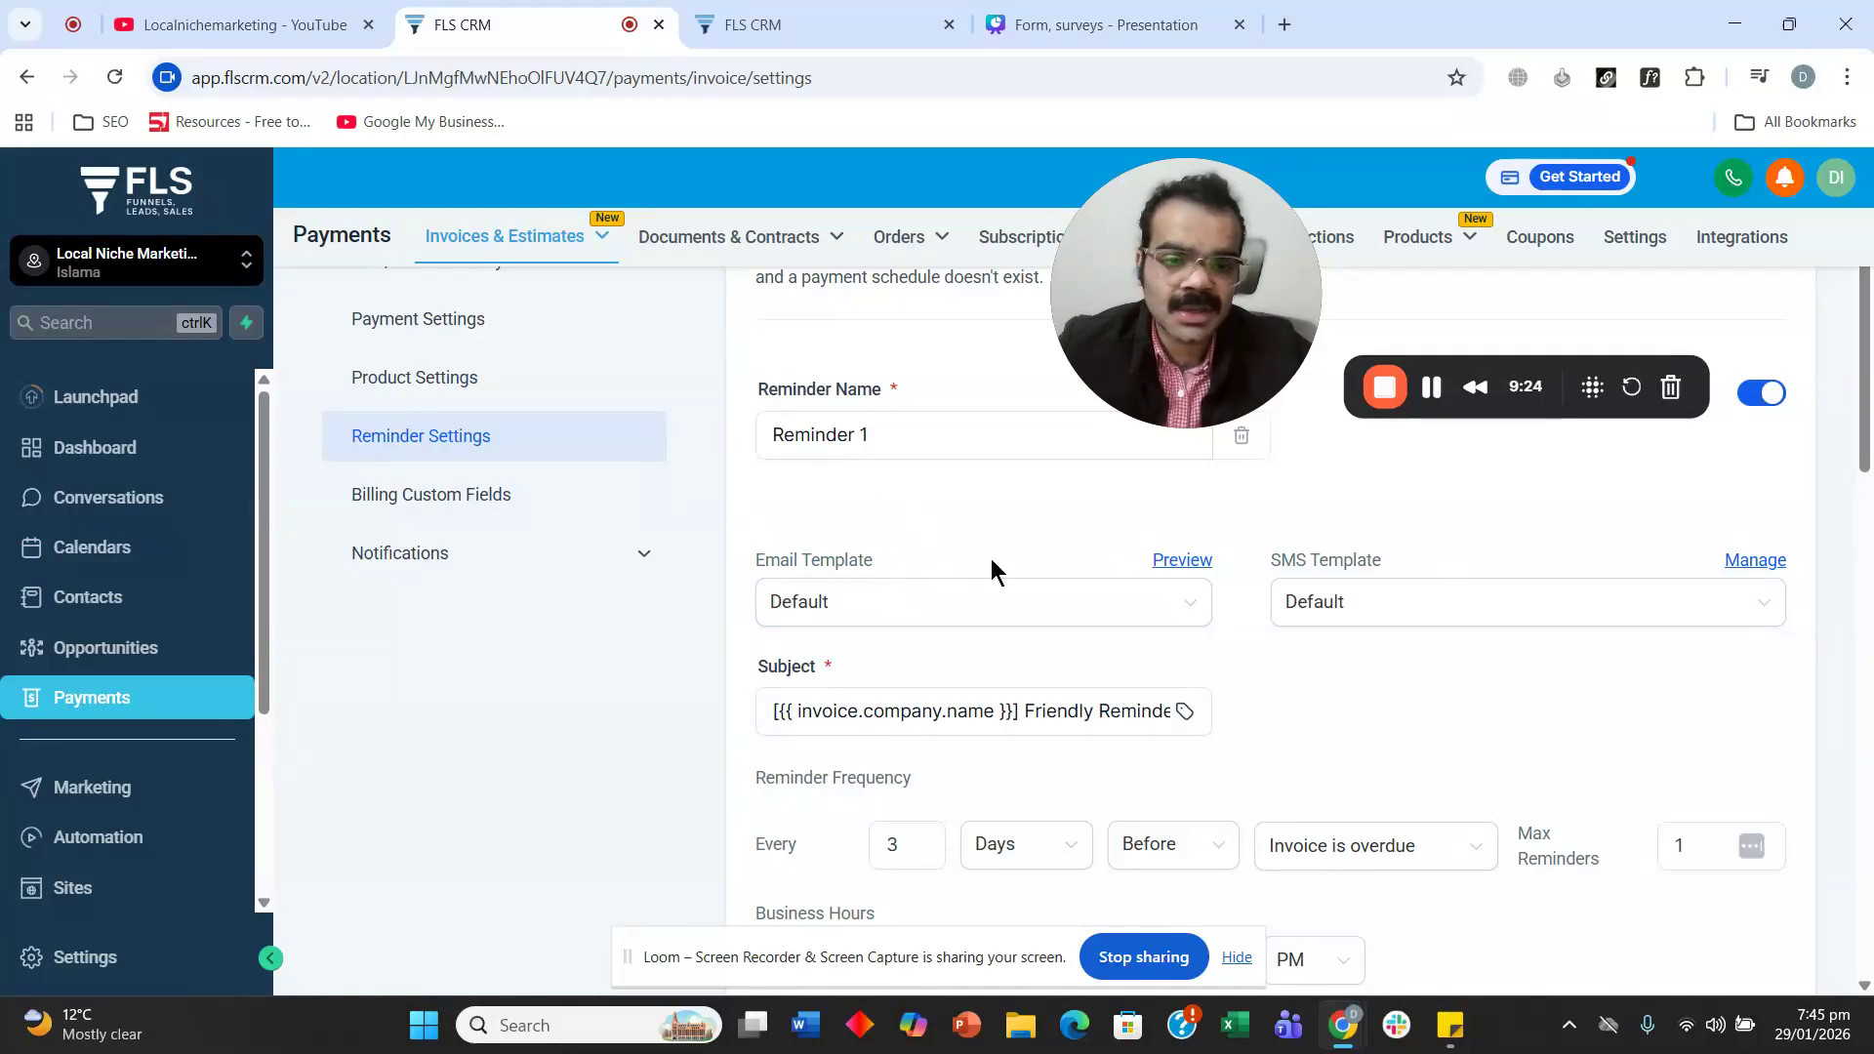
pyautogui.scroll(1, 820, 537)
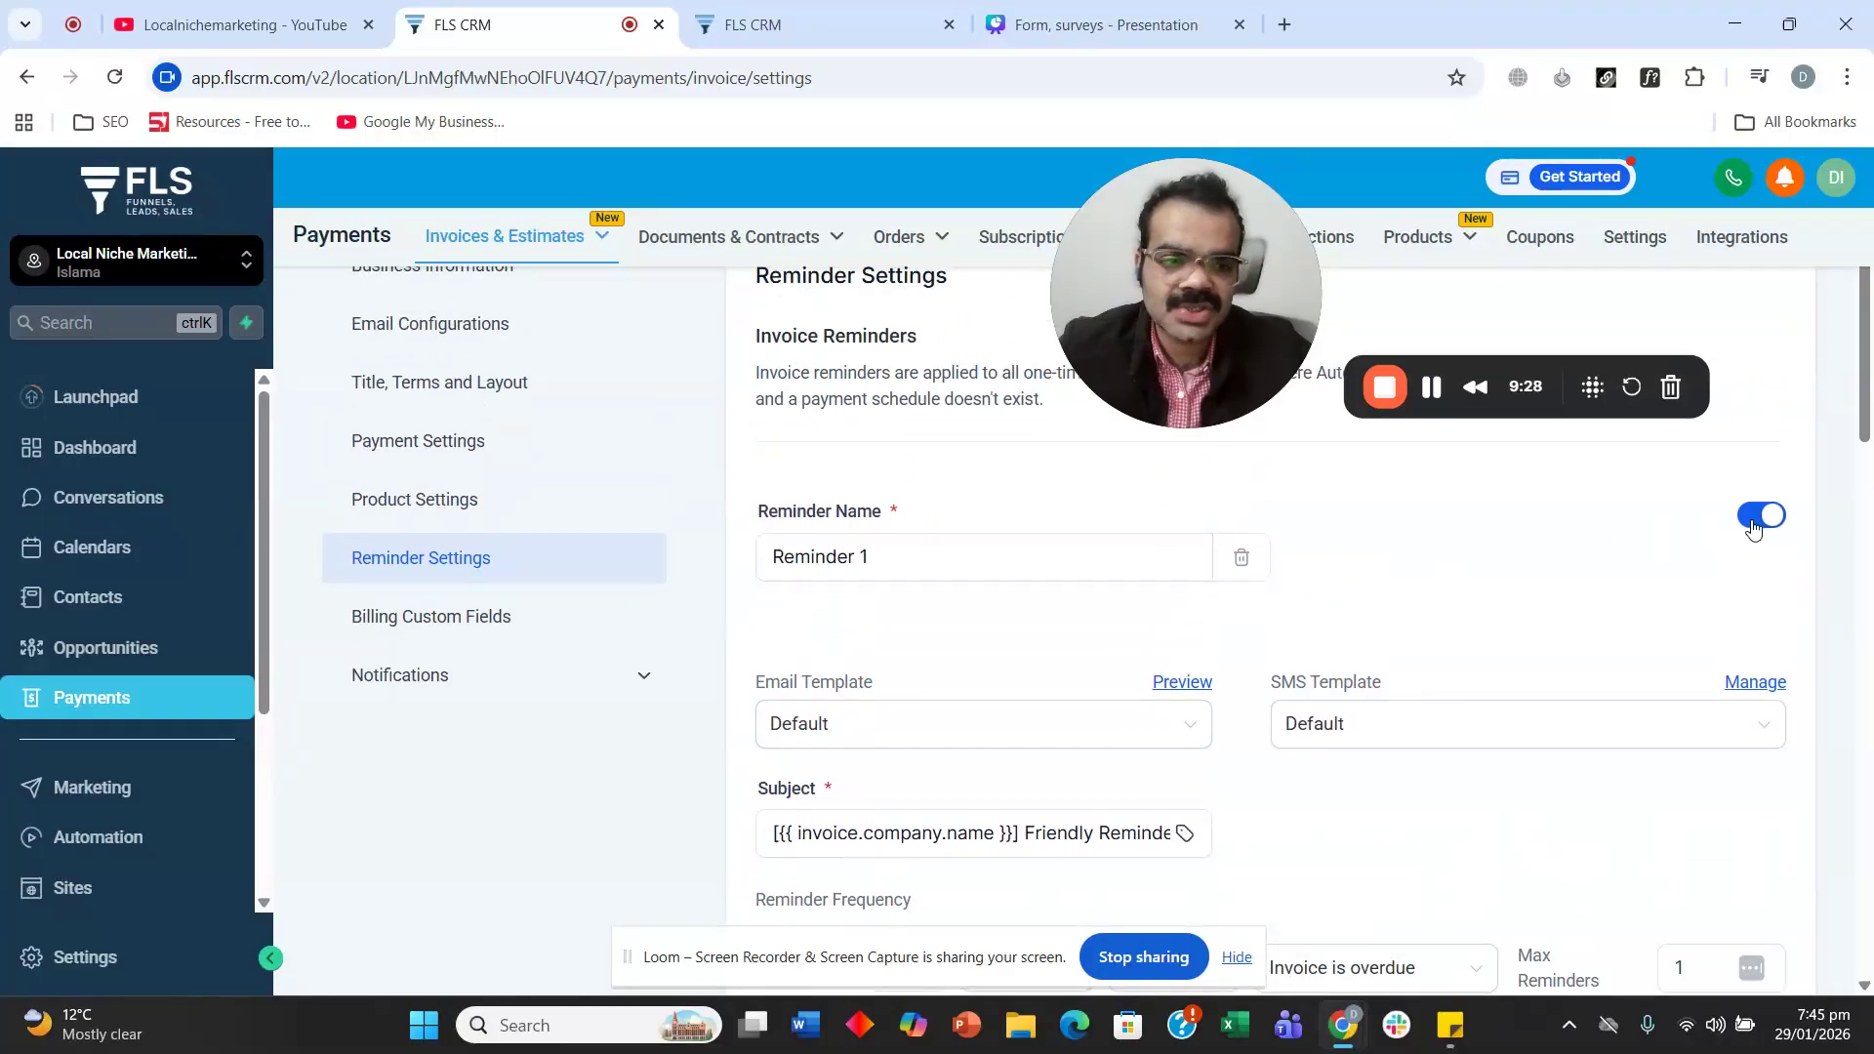
pyautogui.scroll(-2, 883, 684)
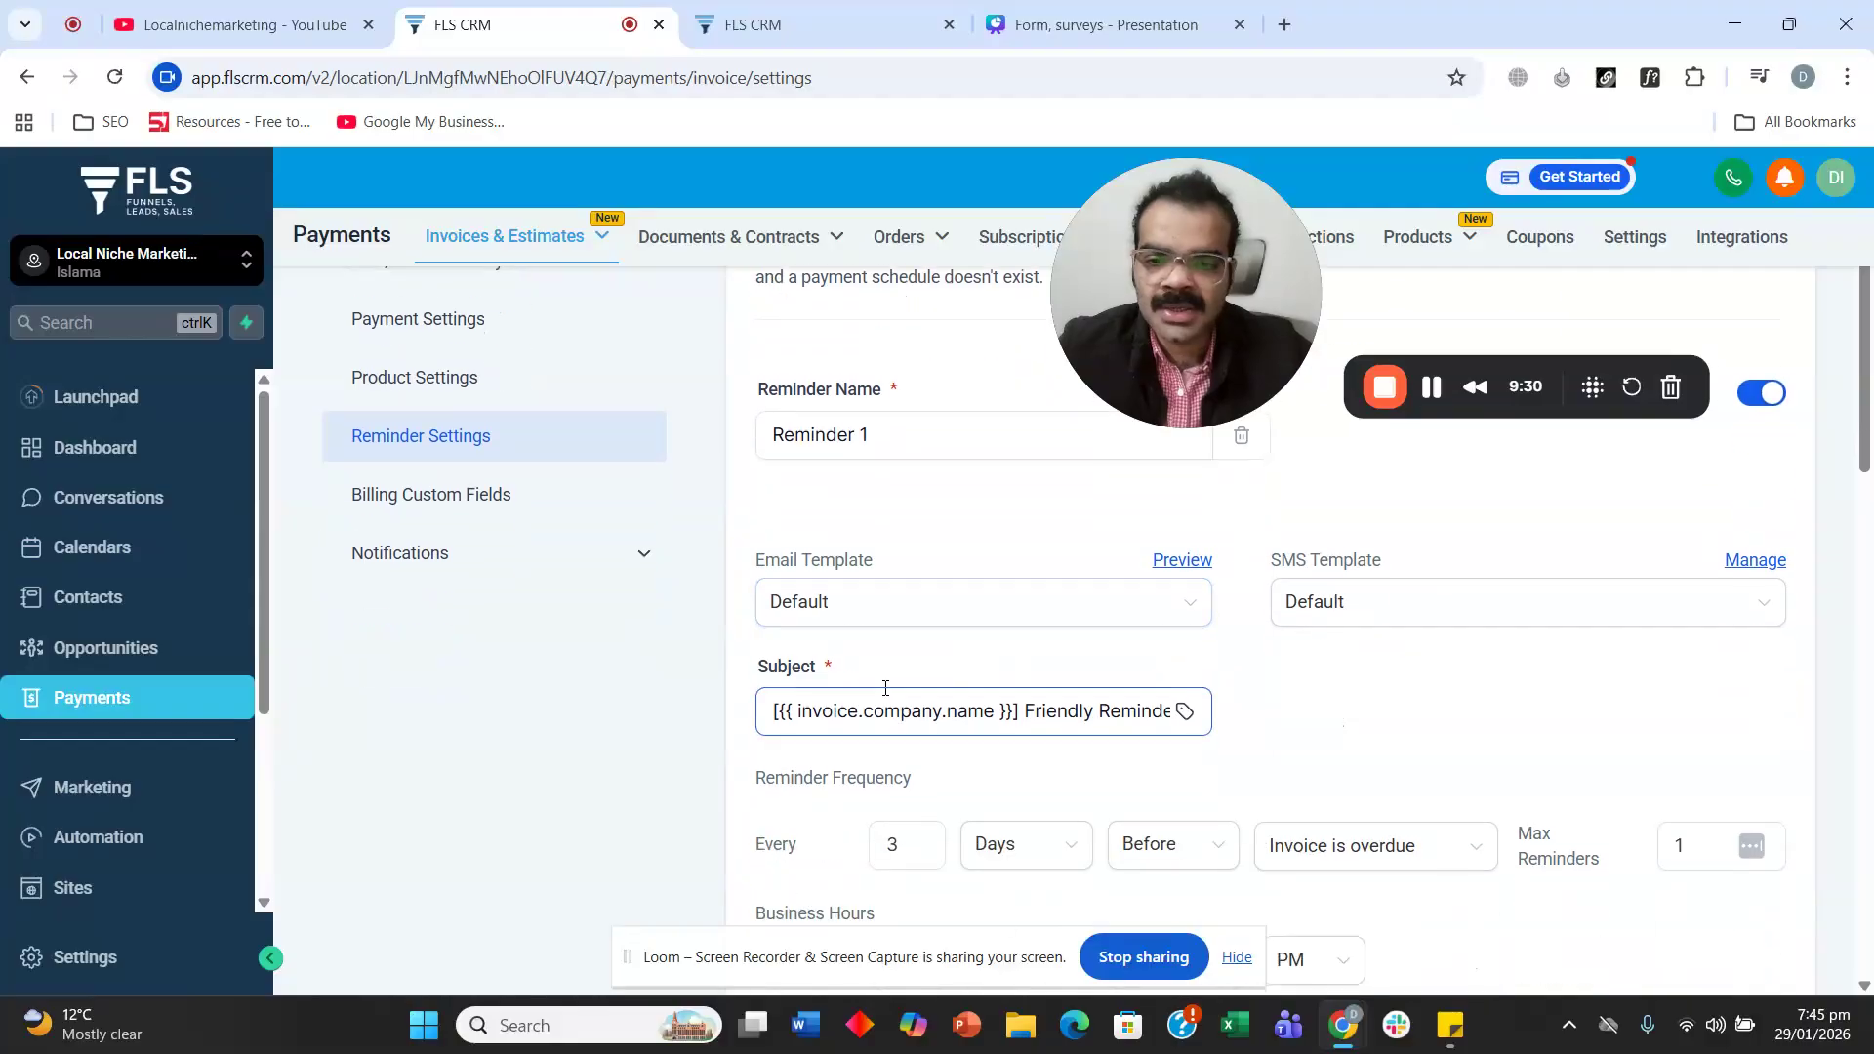
# Open the Default - Invoice Reminder email template for Reminder 1 and close it without changes.
pyautogui.scroll(1, 819, 546)
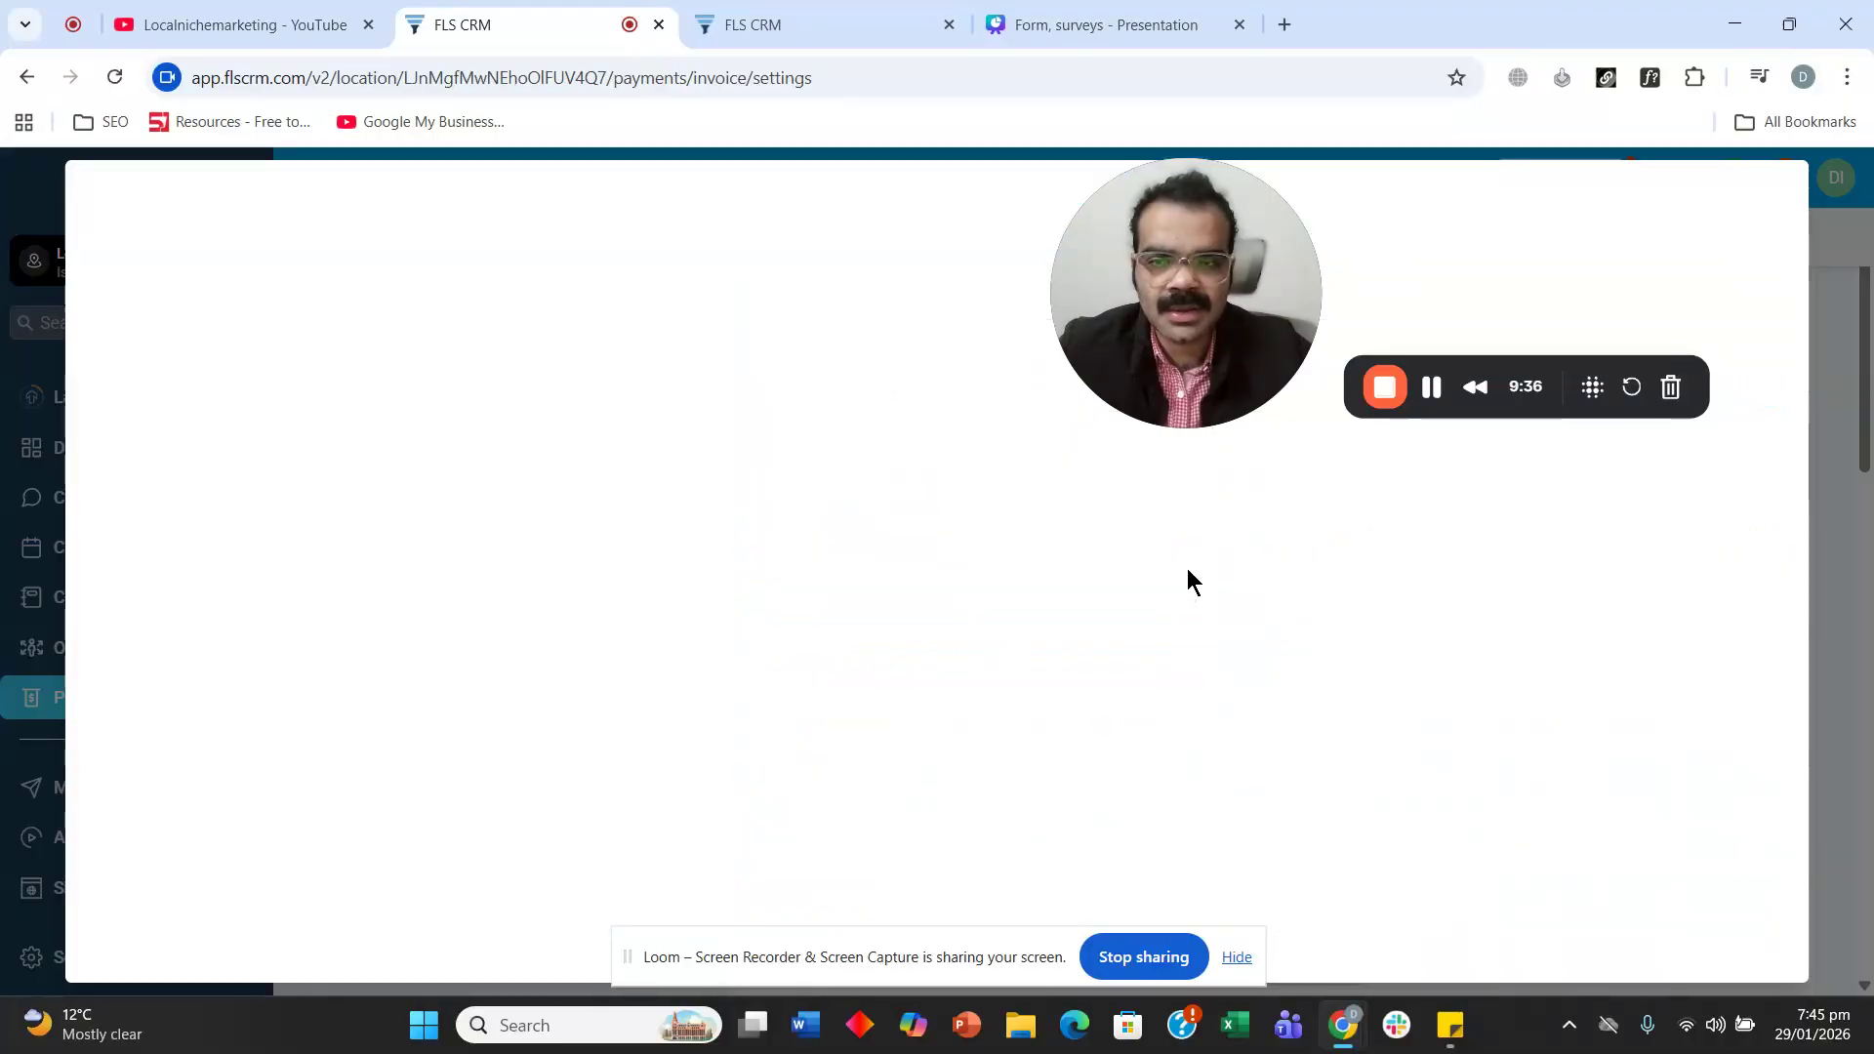
pyautogui.click(1823, 195)
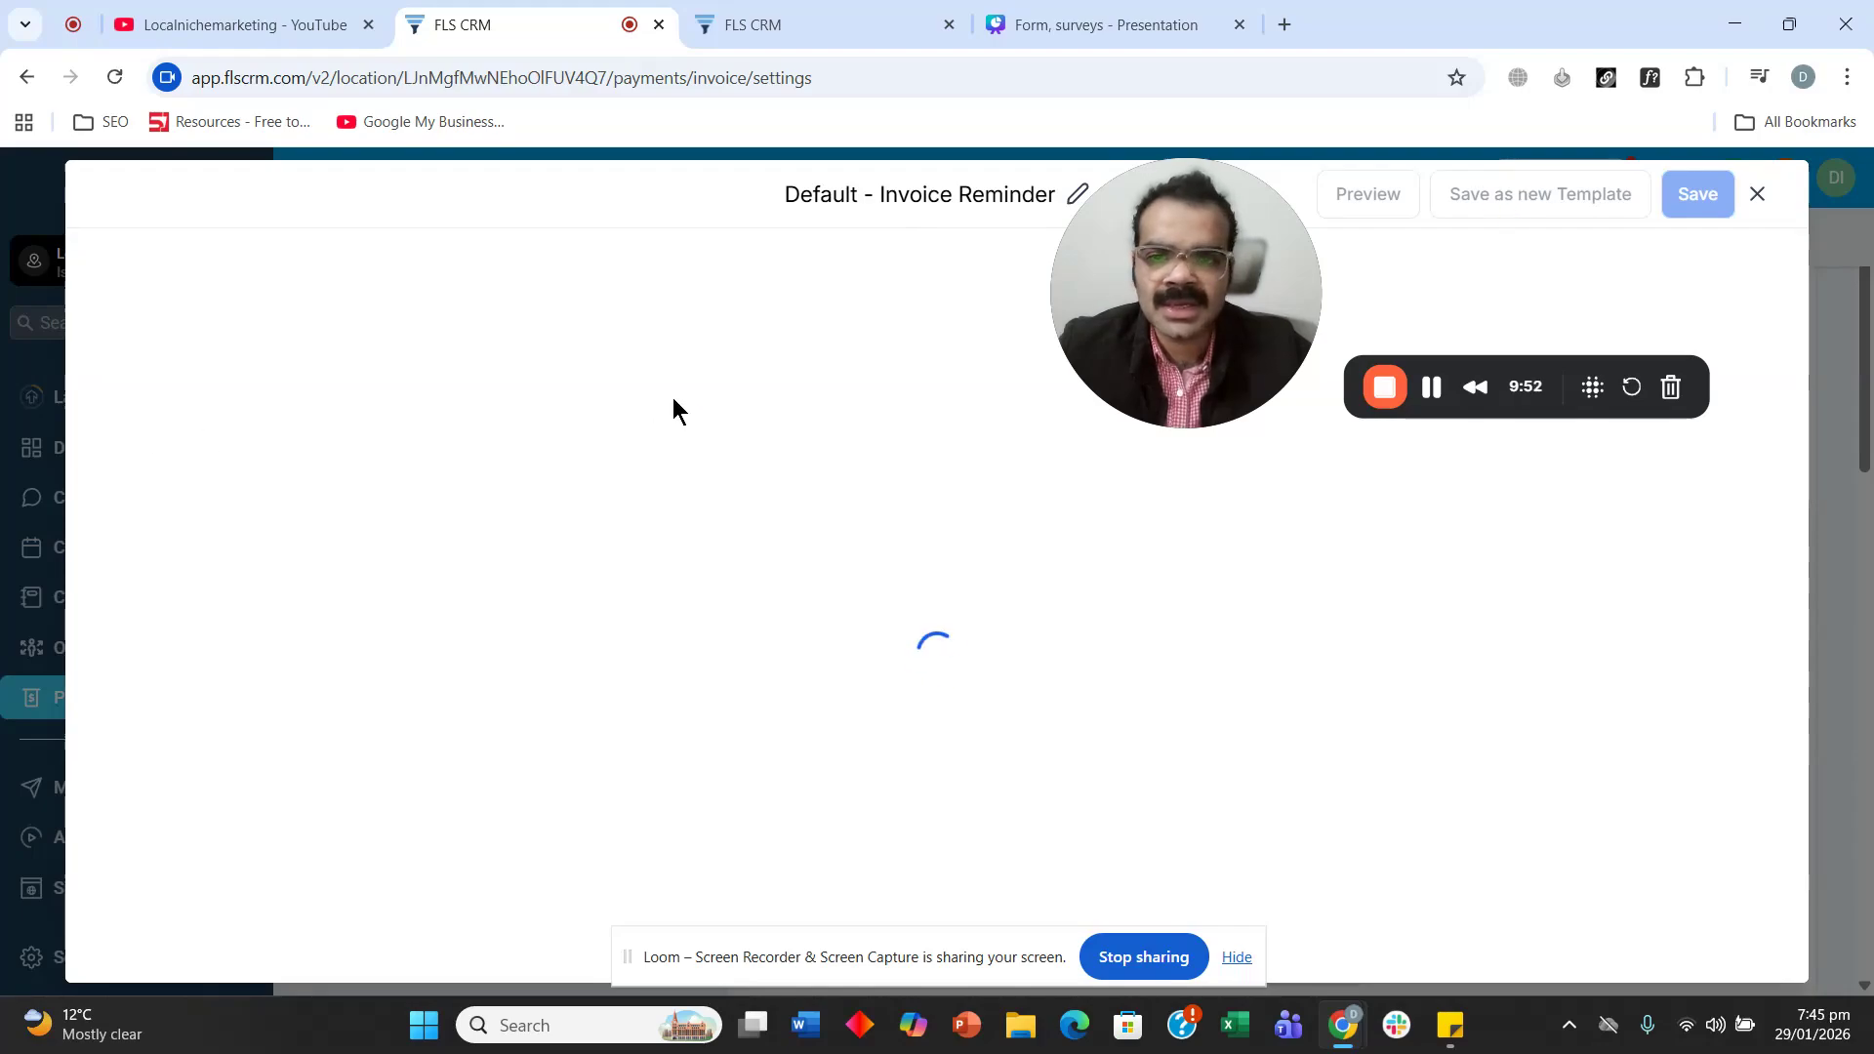
pyautogui.click(1759, 198)
# Examine Reminder 1's subject, reminder frequency and maximum number of reminders.
pyautogui.scroll(-1, 958, 642)
pyautogui.scroll(2, 937, 647)
pyautogui.scroll(-4, 918, 646)
pyautogui.scroll(2, 919, 638)
pyautogui.scroll(-2, 898, 625)
pyautogui.scroll(1, 882, 617)
pyautogui.moveTo(757, 533); pyautogui.dragTo(986, 542)
pyautogui.click(977, 543)
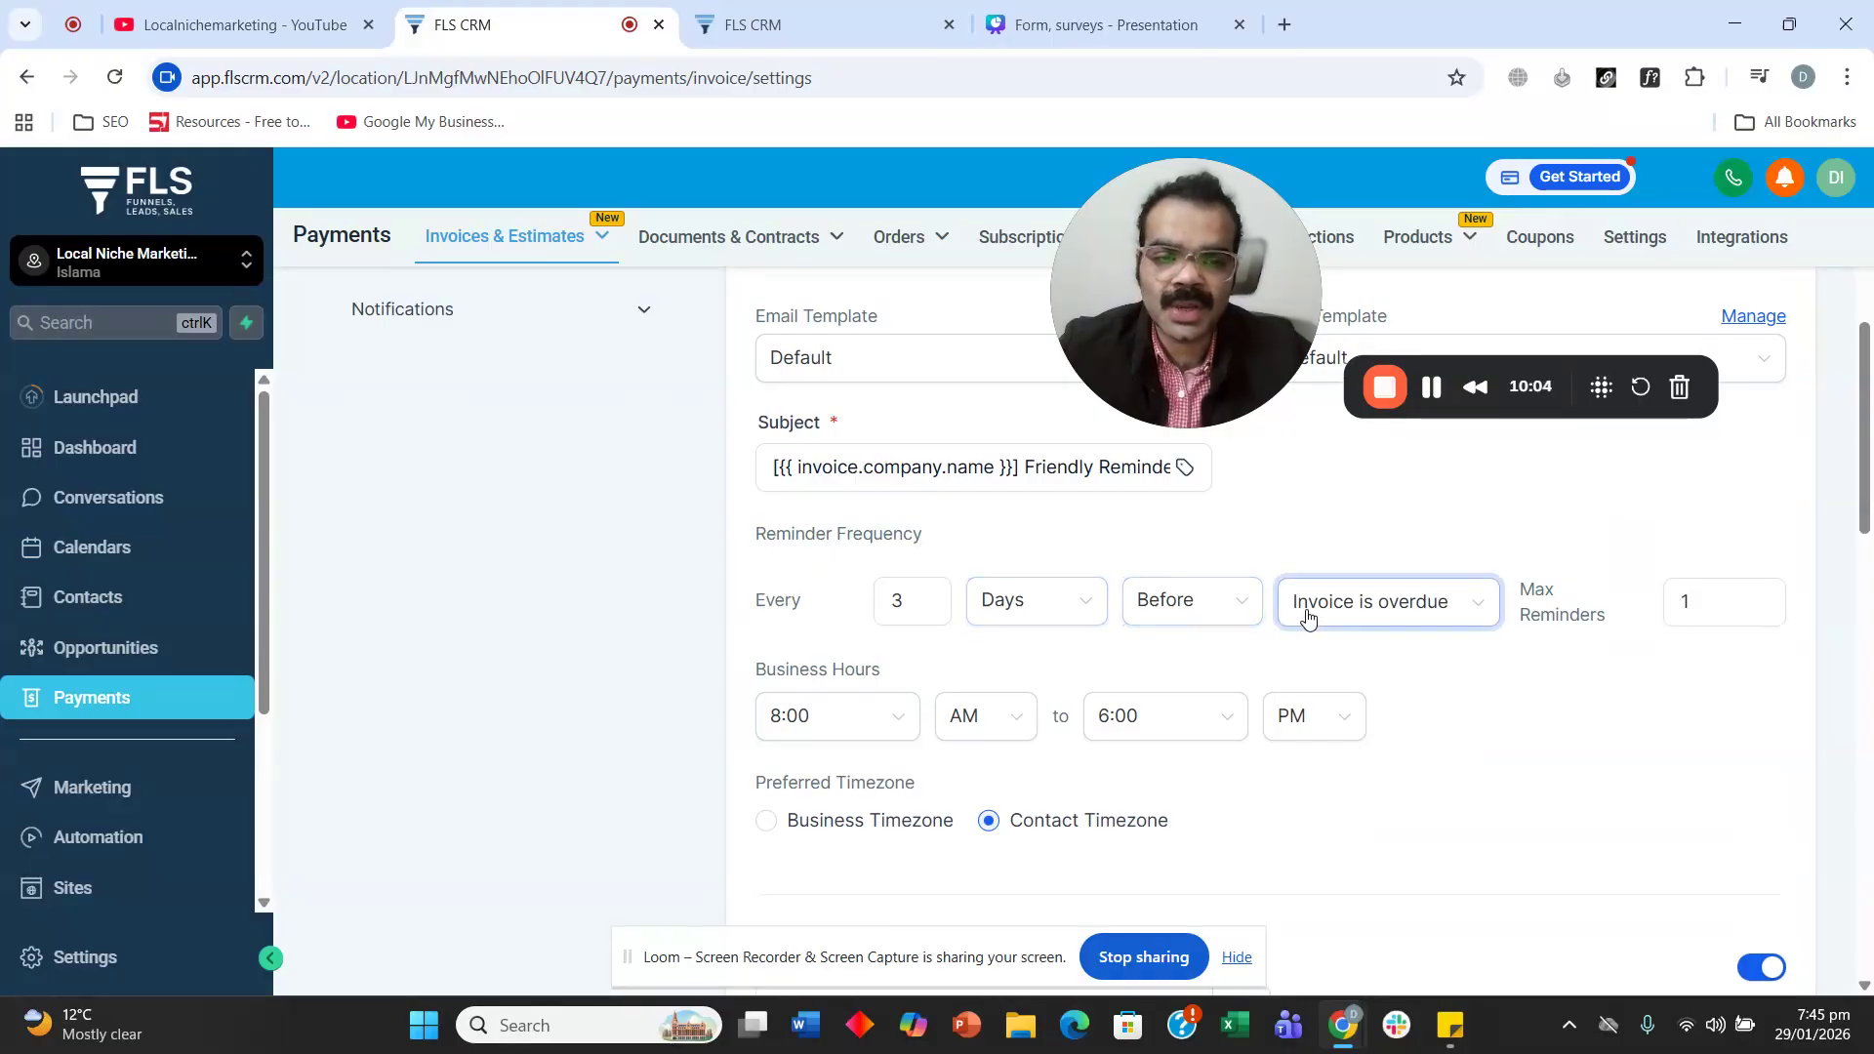
pyautogui.click(1739, 612)
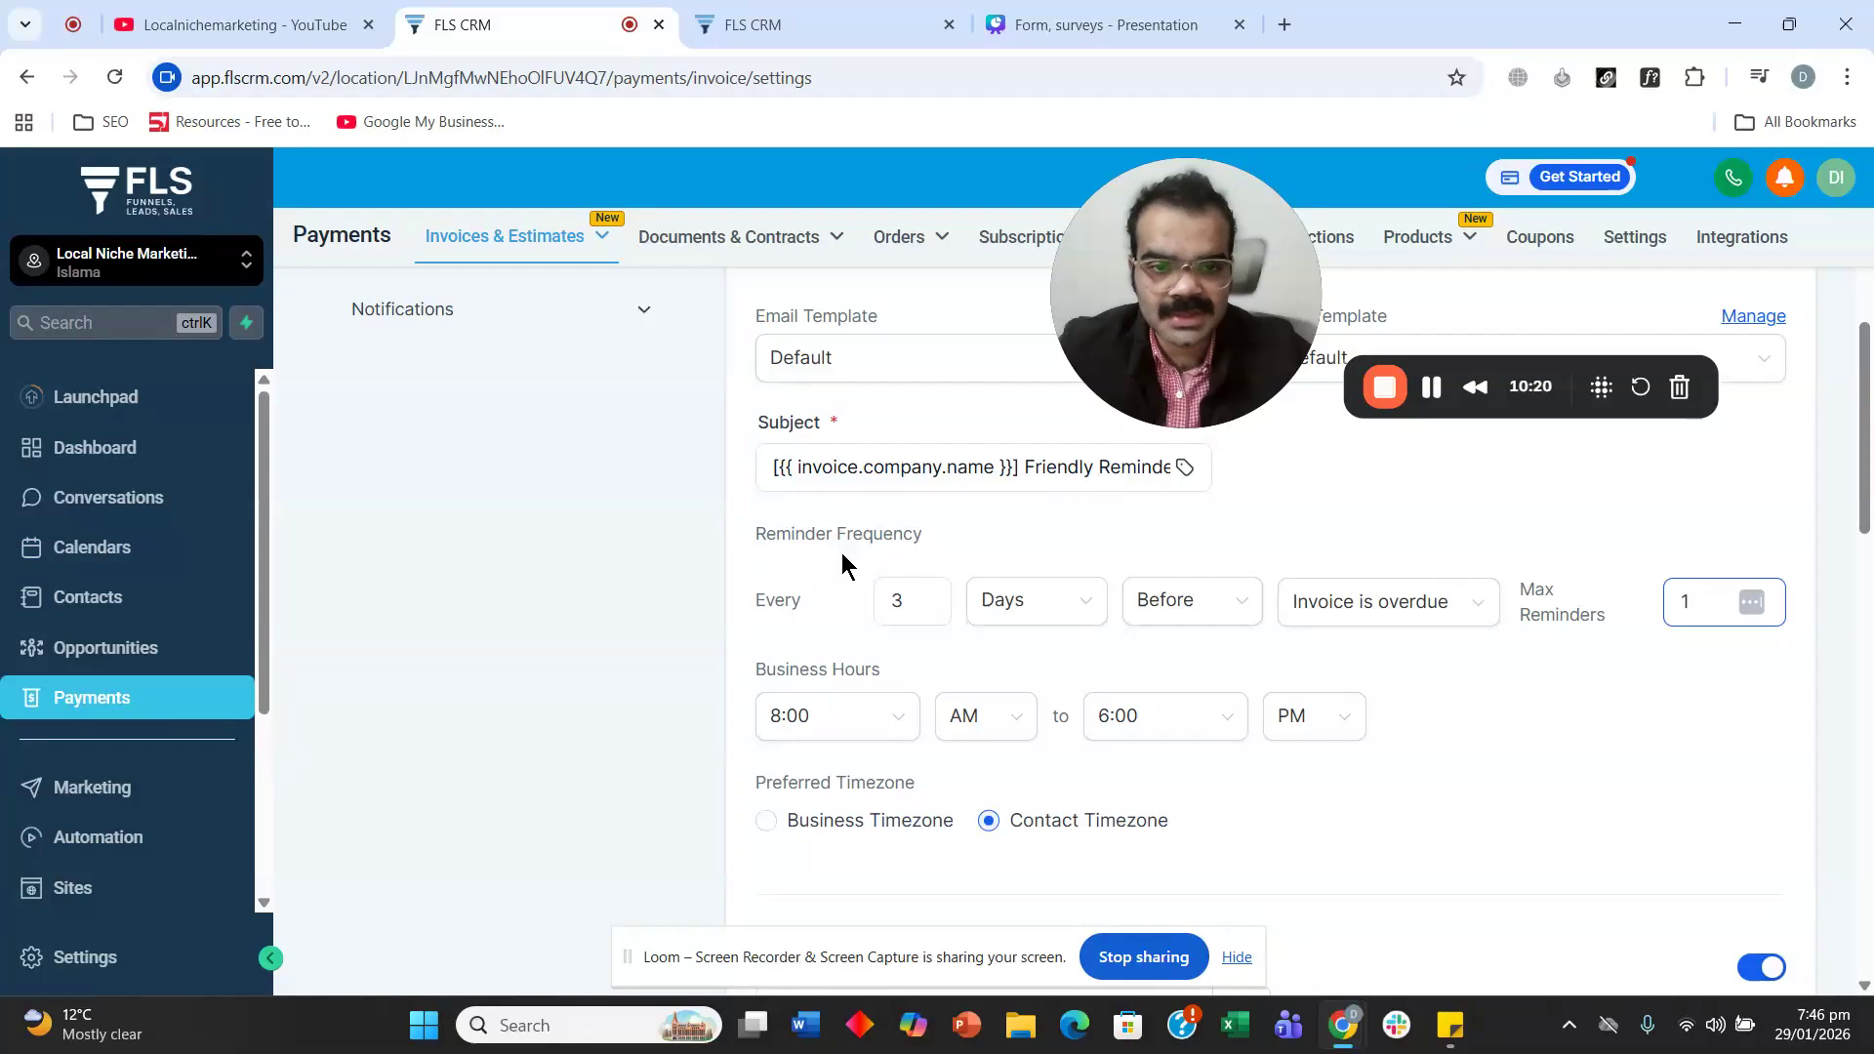
# Examine Reminder 1's business hours and Reminder 2's frequency, including its available time units.
pyautogui.scroll(-1, 841, 552)
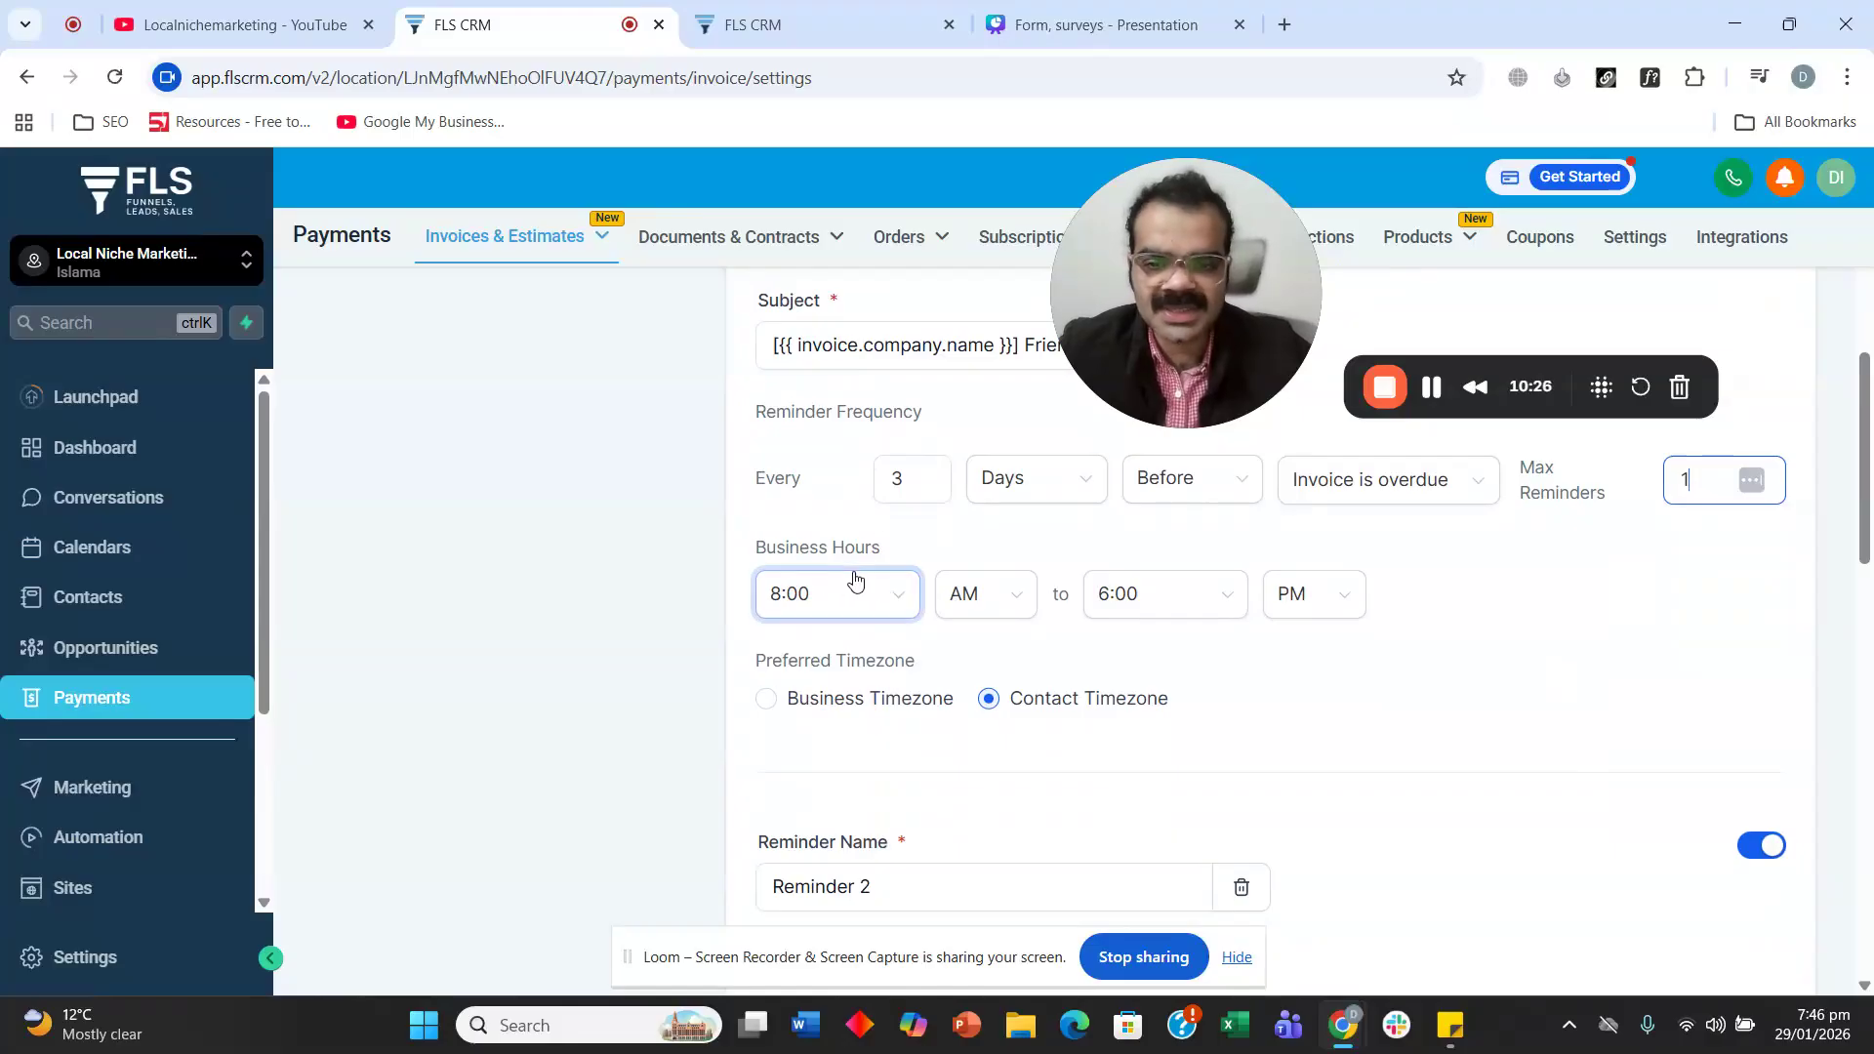
pyautogui.scroll(-5, 879, 589)
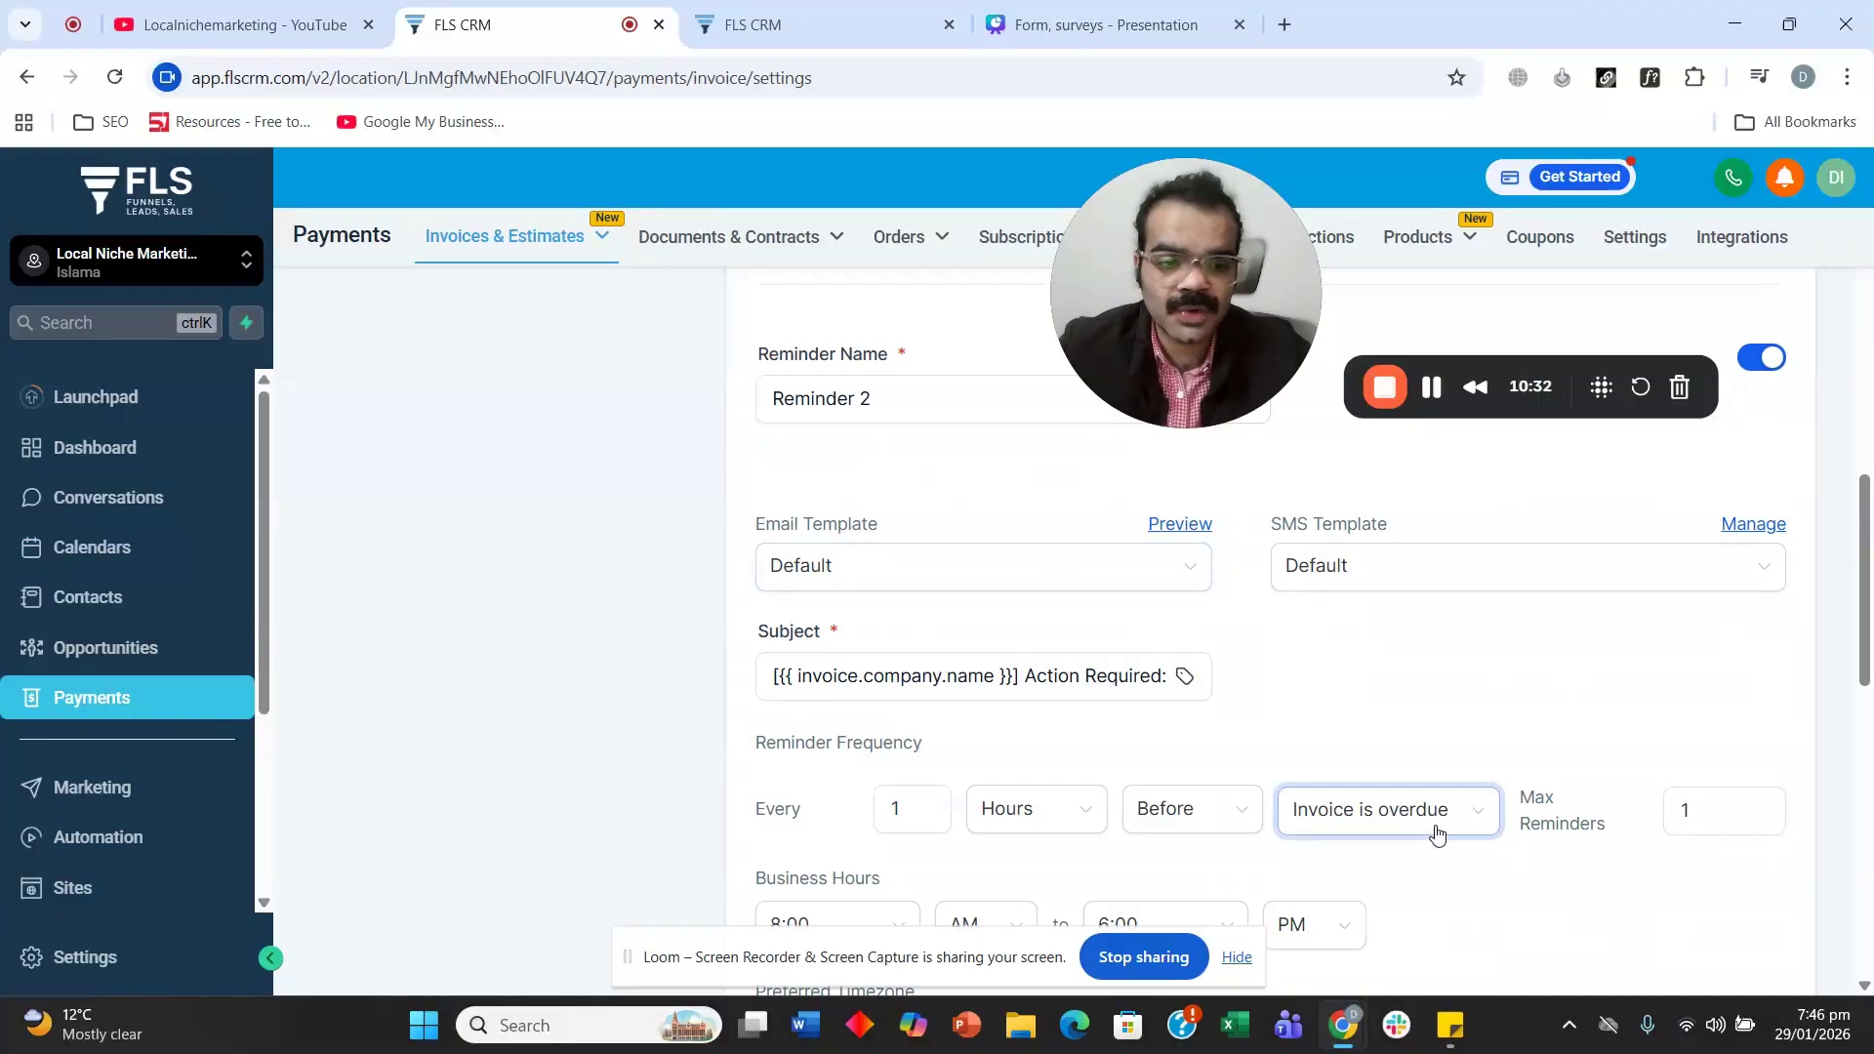
pyautogui.scroll(-1, 1503, 680)
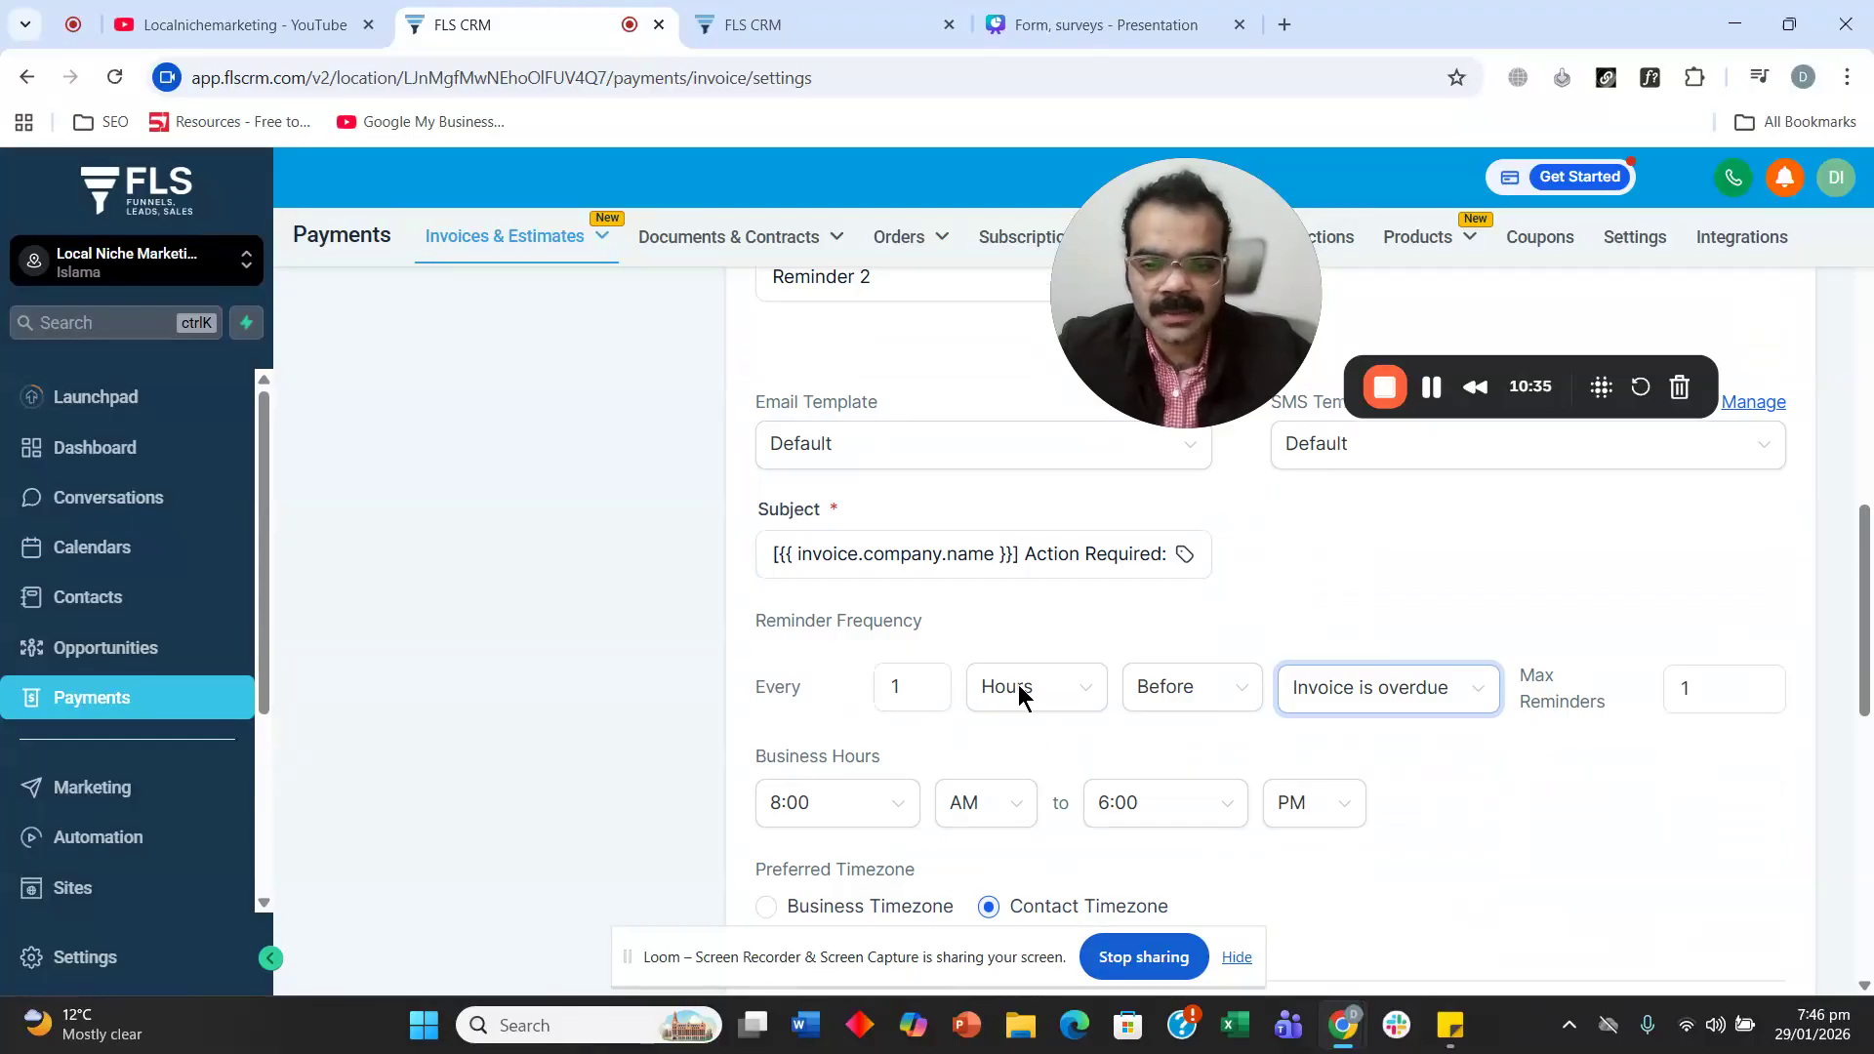
pyautogui.click(1026, 695)
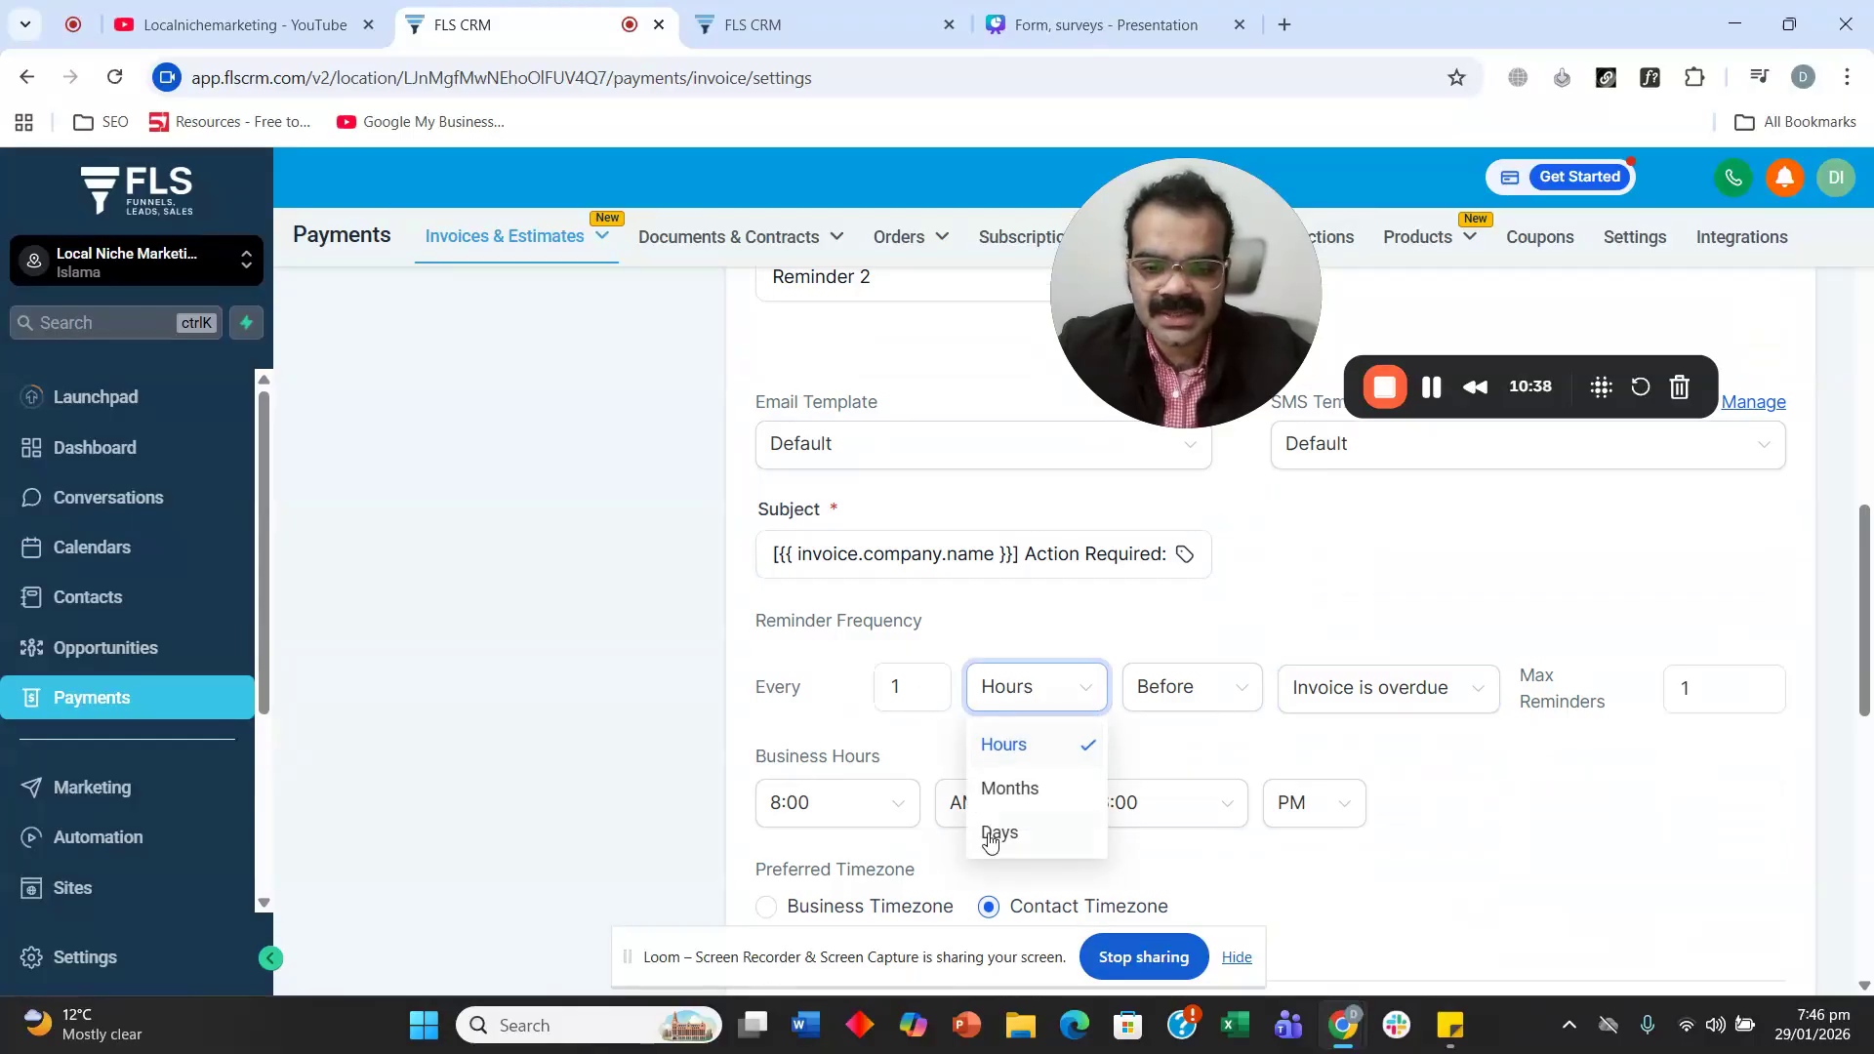
pyautogui.doubleClick(909, 683)
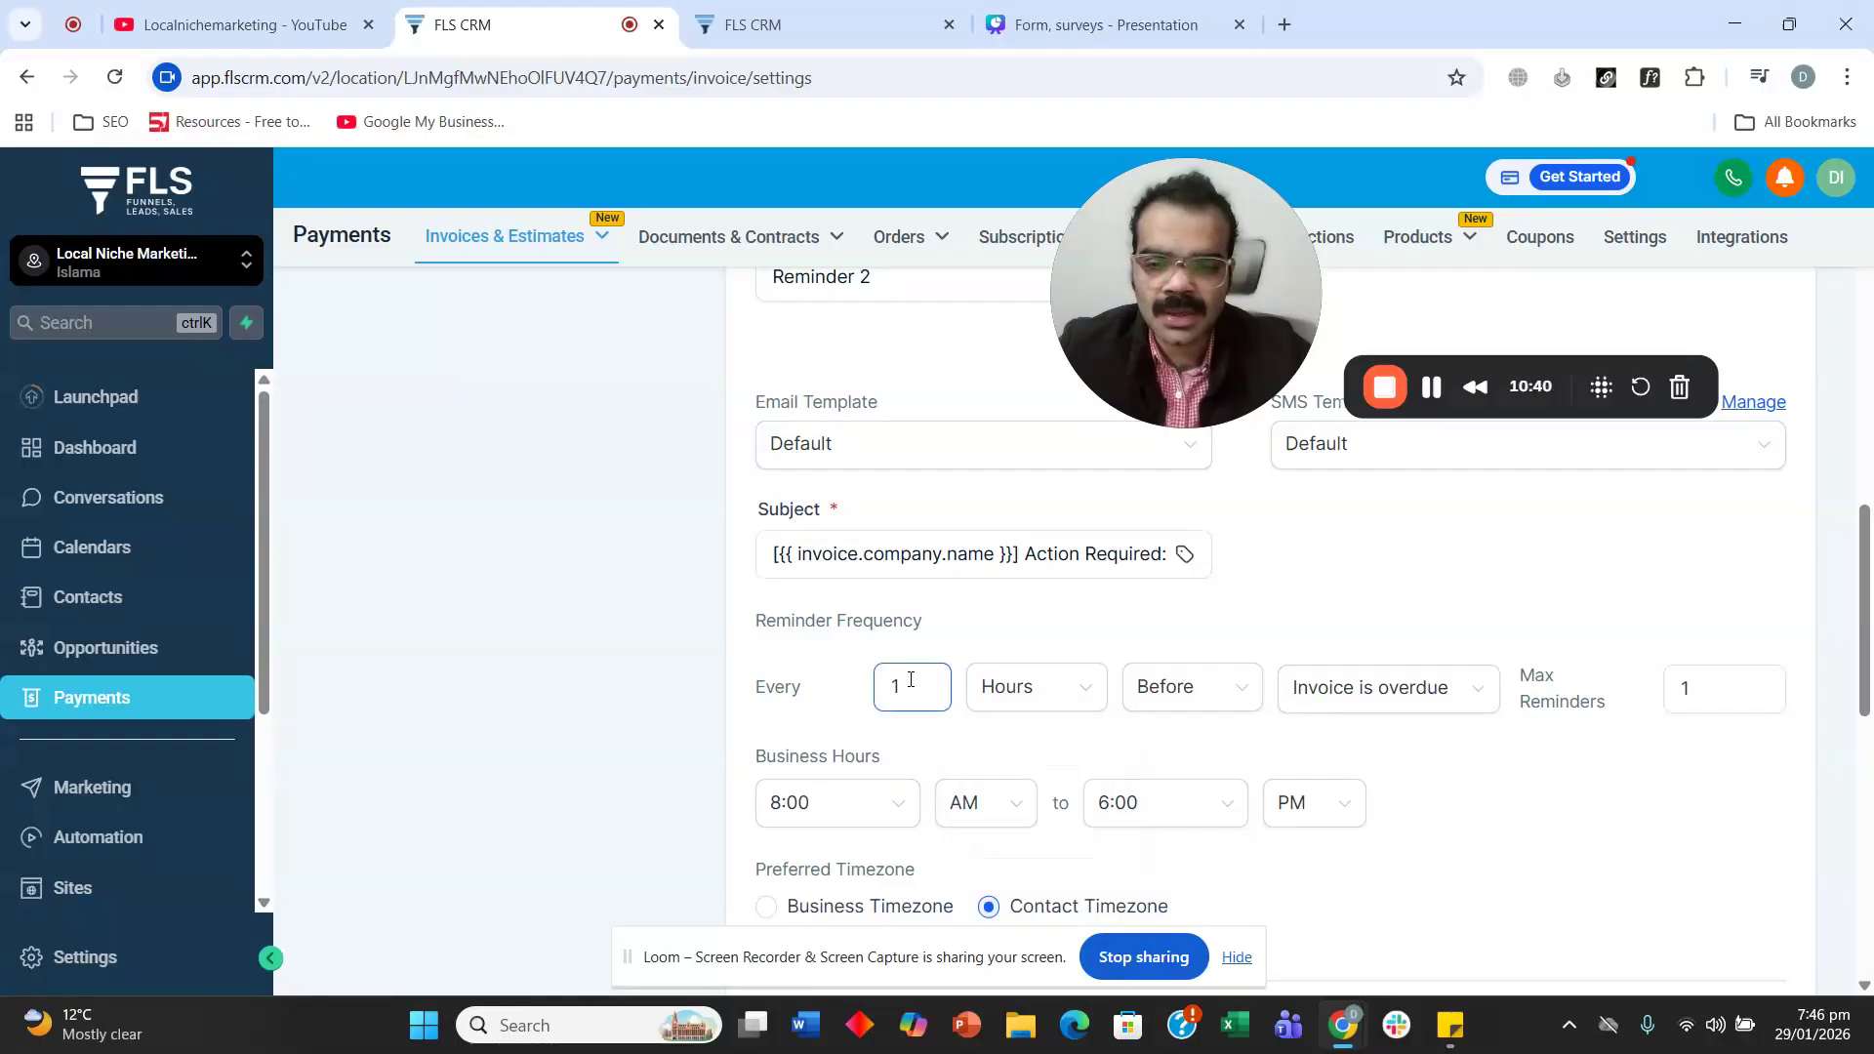
pyautogui.click(1045, 690)
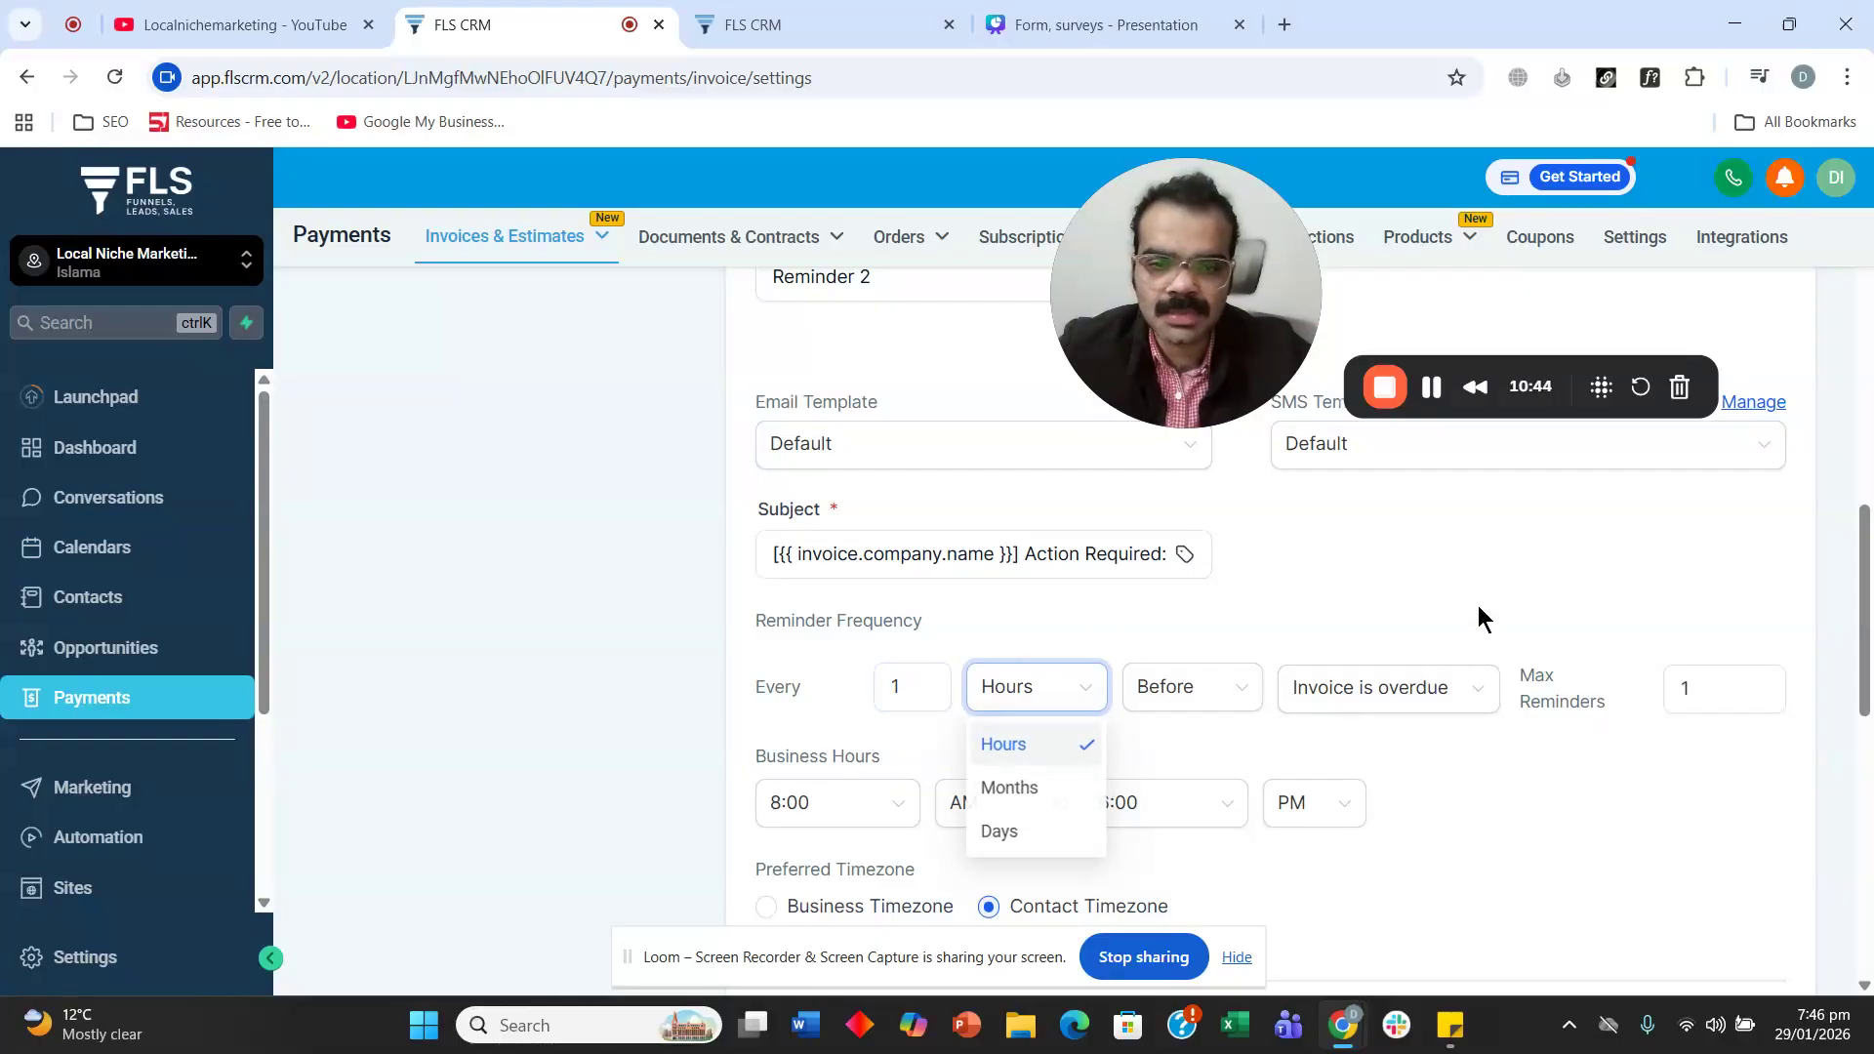
# Set Reminder 1's frequency to every 7 days before the invoice is overdue.
pyautogui.scroll(3, 1389, 691)
pyautogui.scroll(3, 1181, 663)
pyautogui.scroll(-1, 929, 523)
pyautogui.scroll(3, 915, 565)
pyautogui.doubleClick(908, 602)
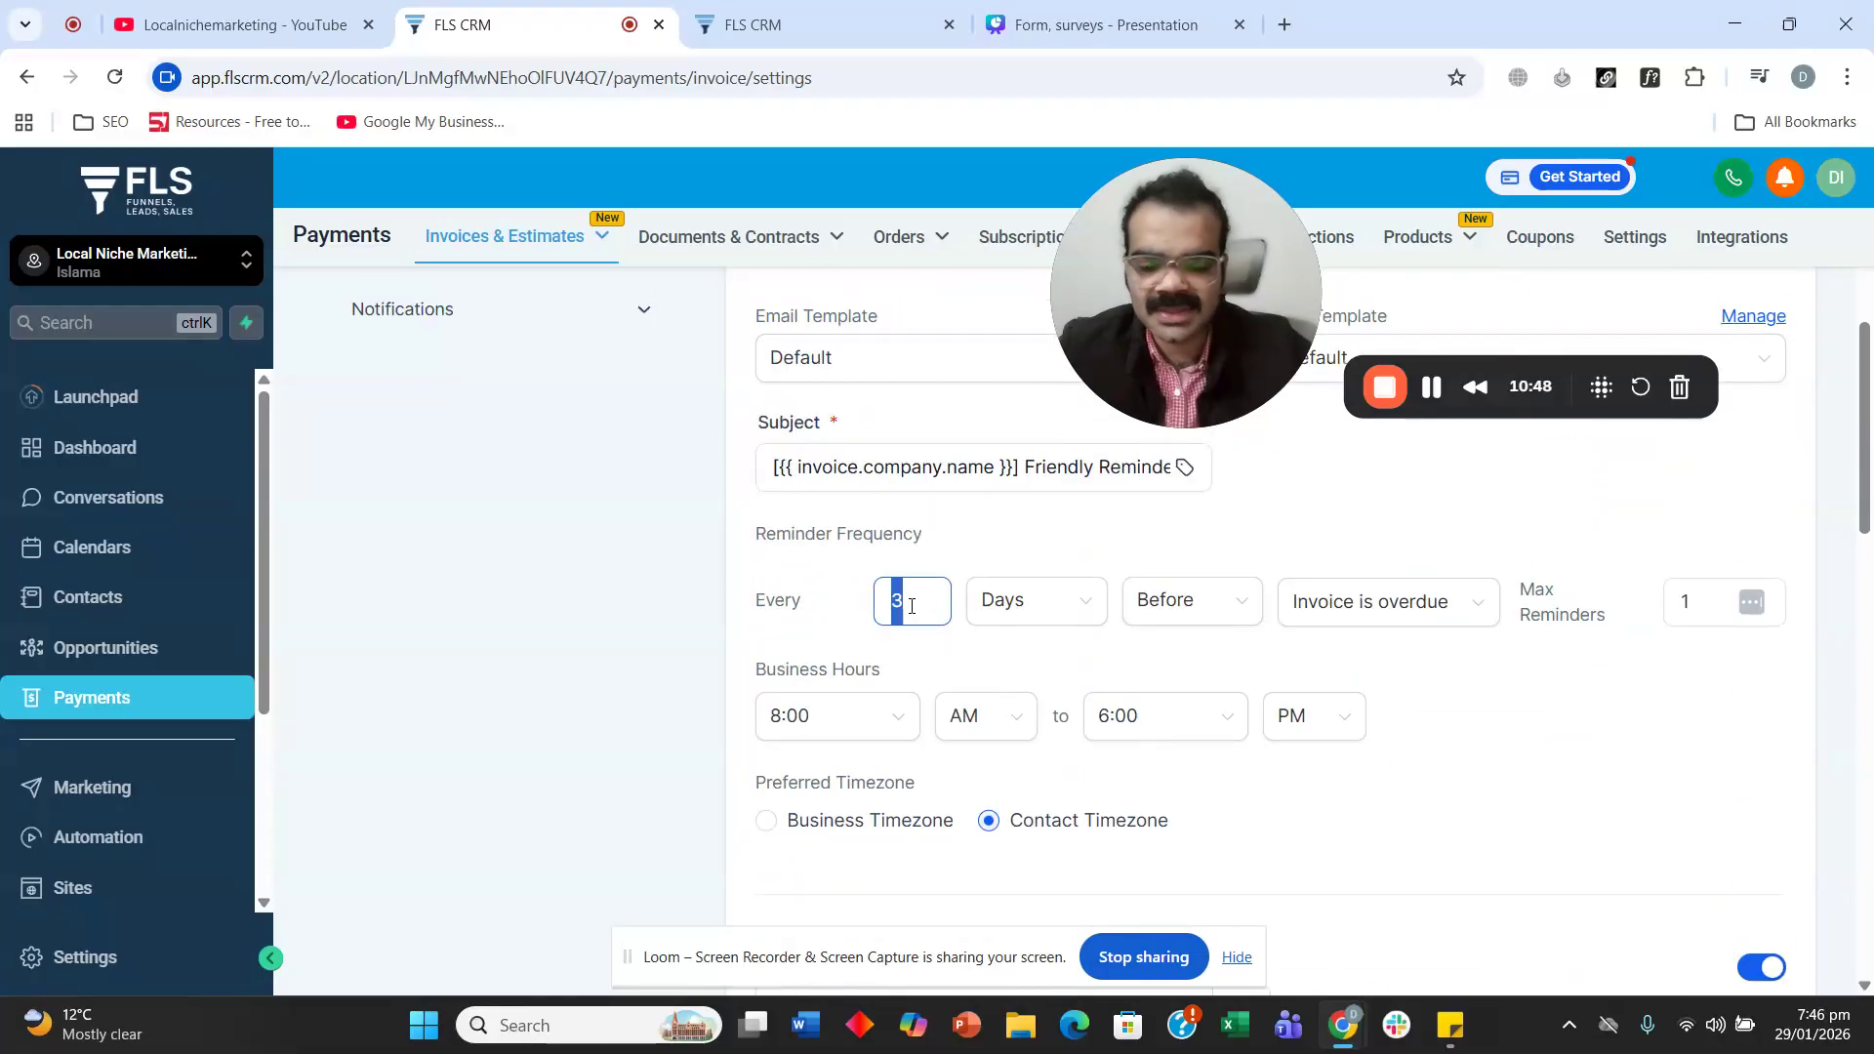
pyautogui.write('7')
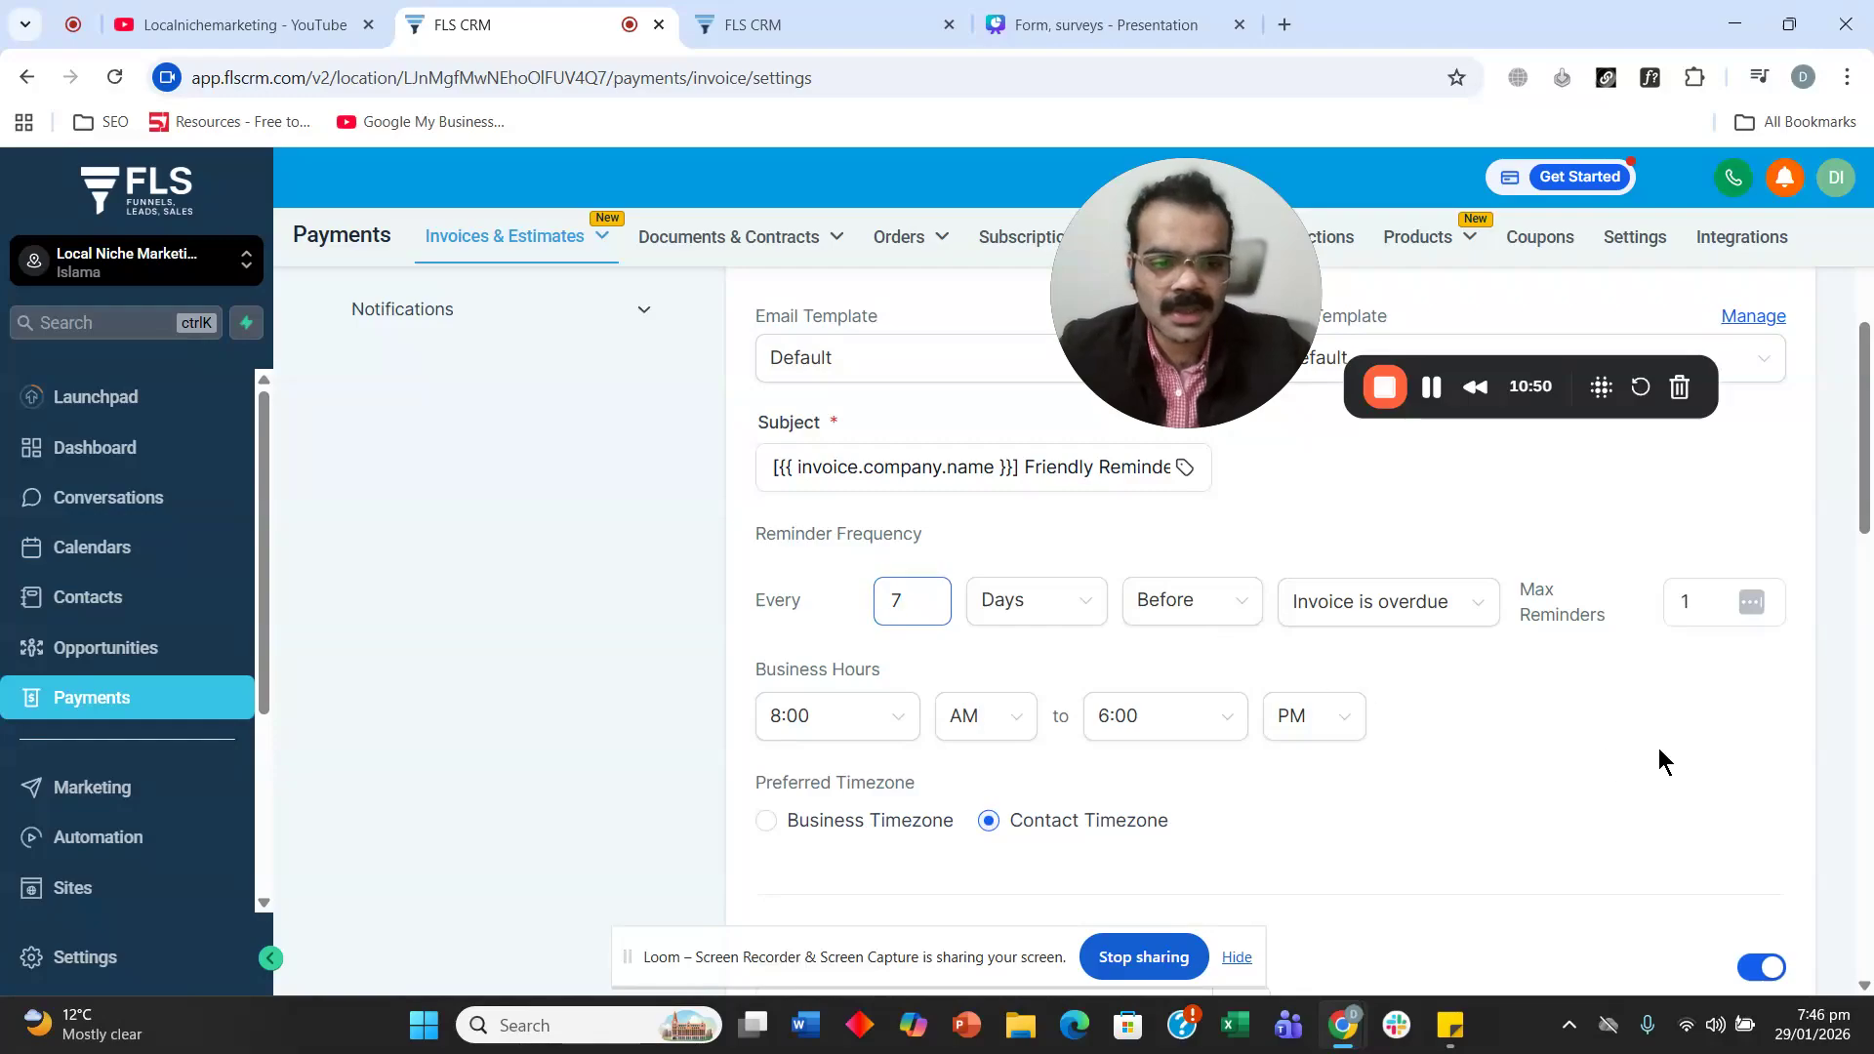
pyautogui.click(1659, 753)
# Review the remaining invoice reminders through the last one and save the reminder settings.
pyautogui.scroll(-6, 1464, 703)
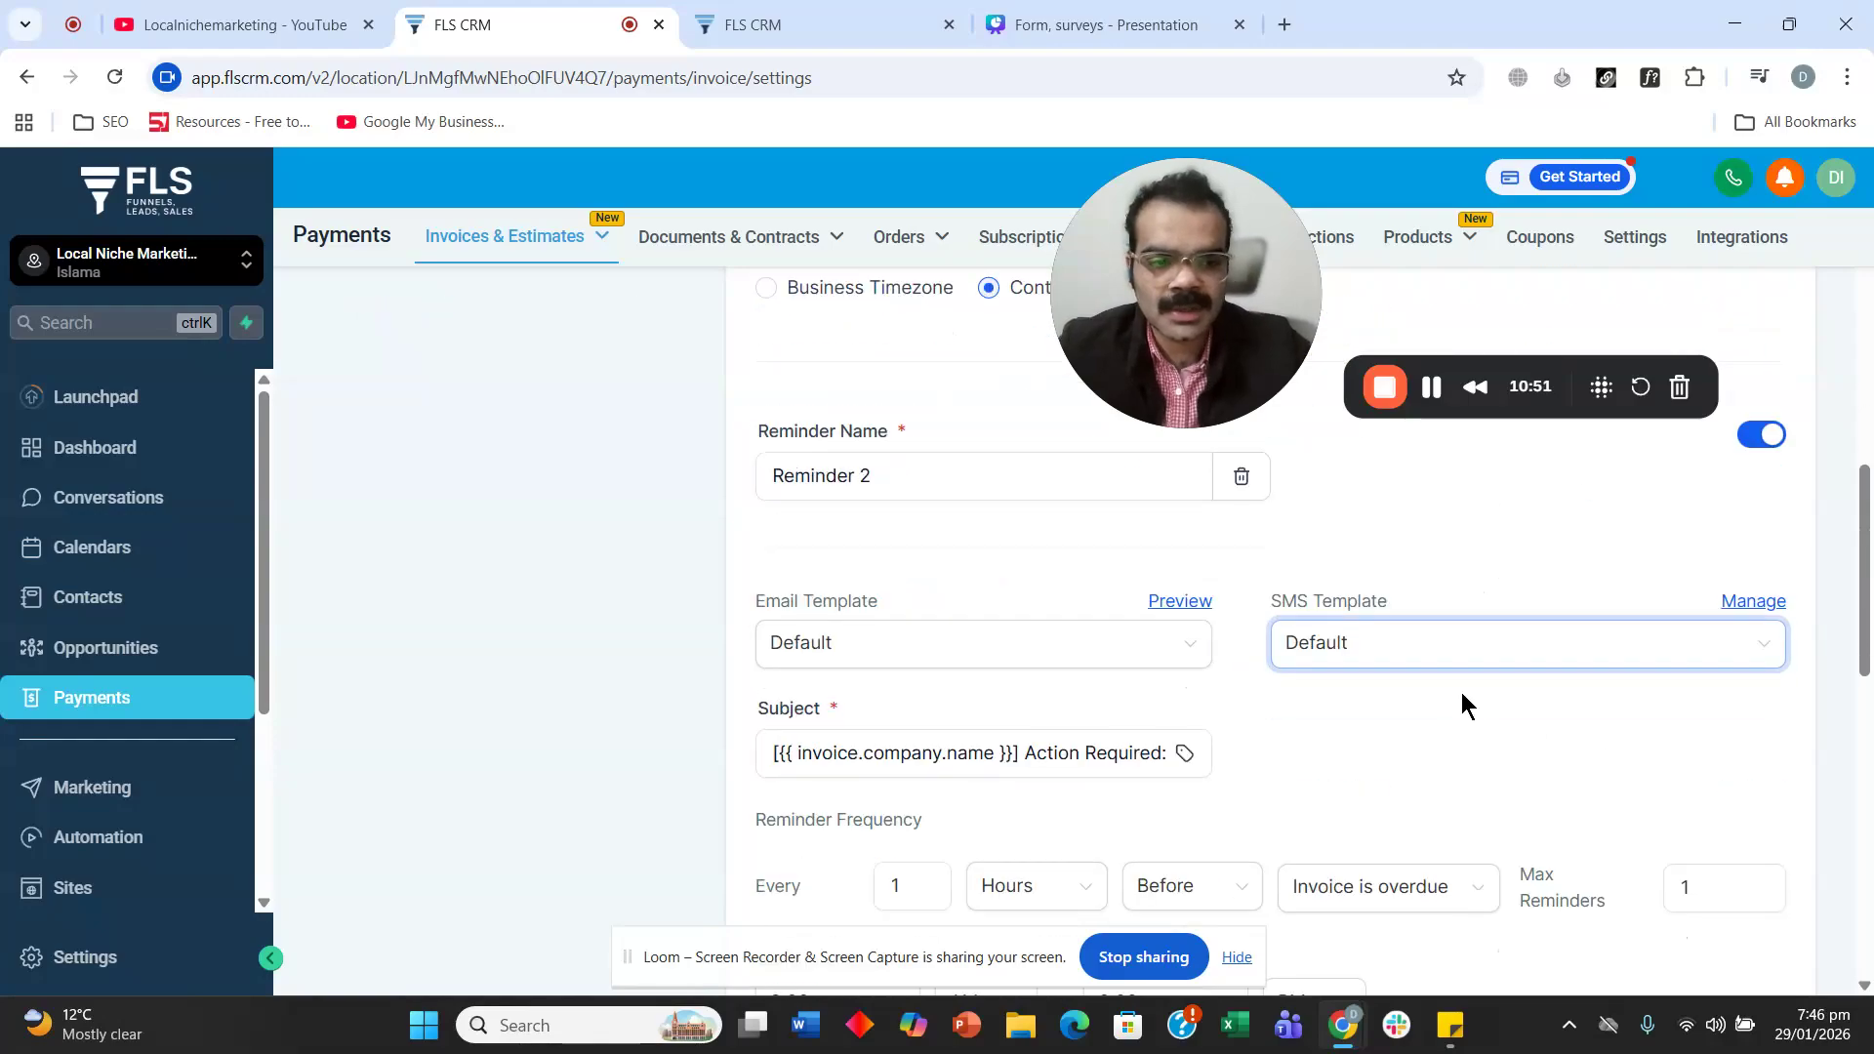
pyautogui.scroll(-10, 1112, 620)
pyautogui.scroll(-2, 869, 608)
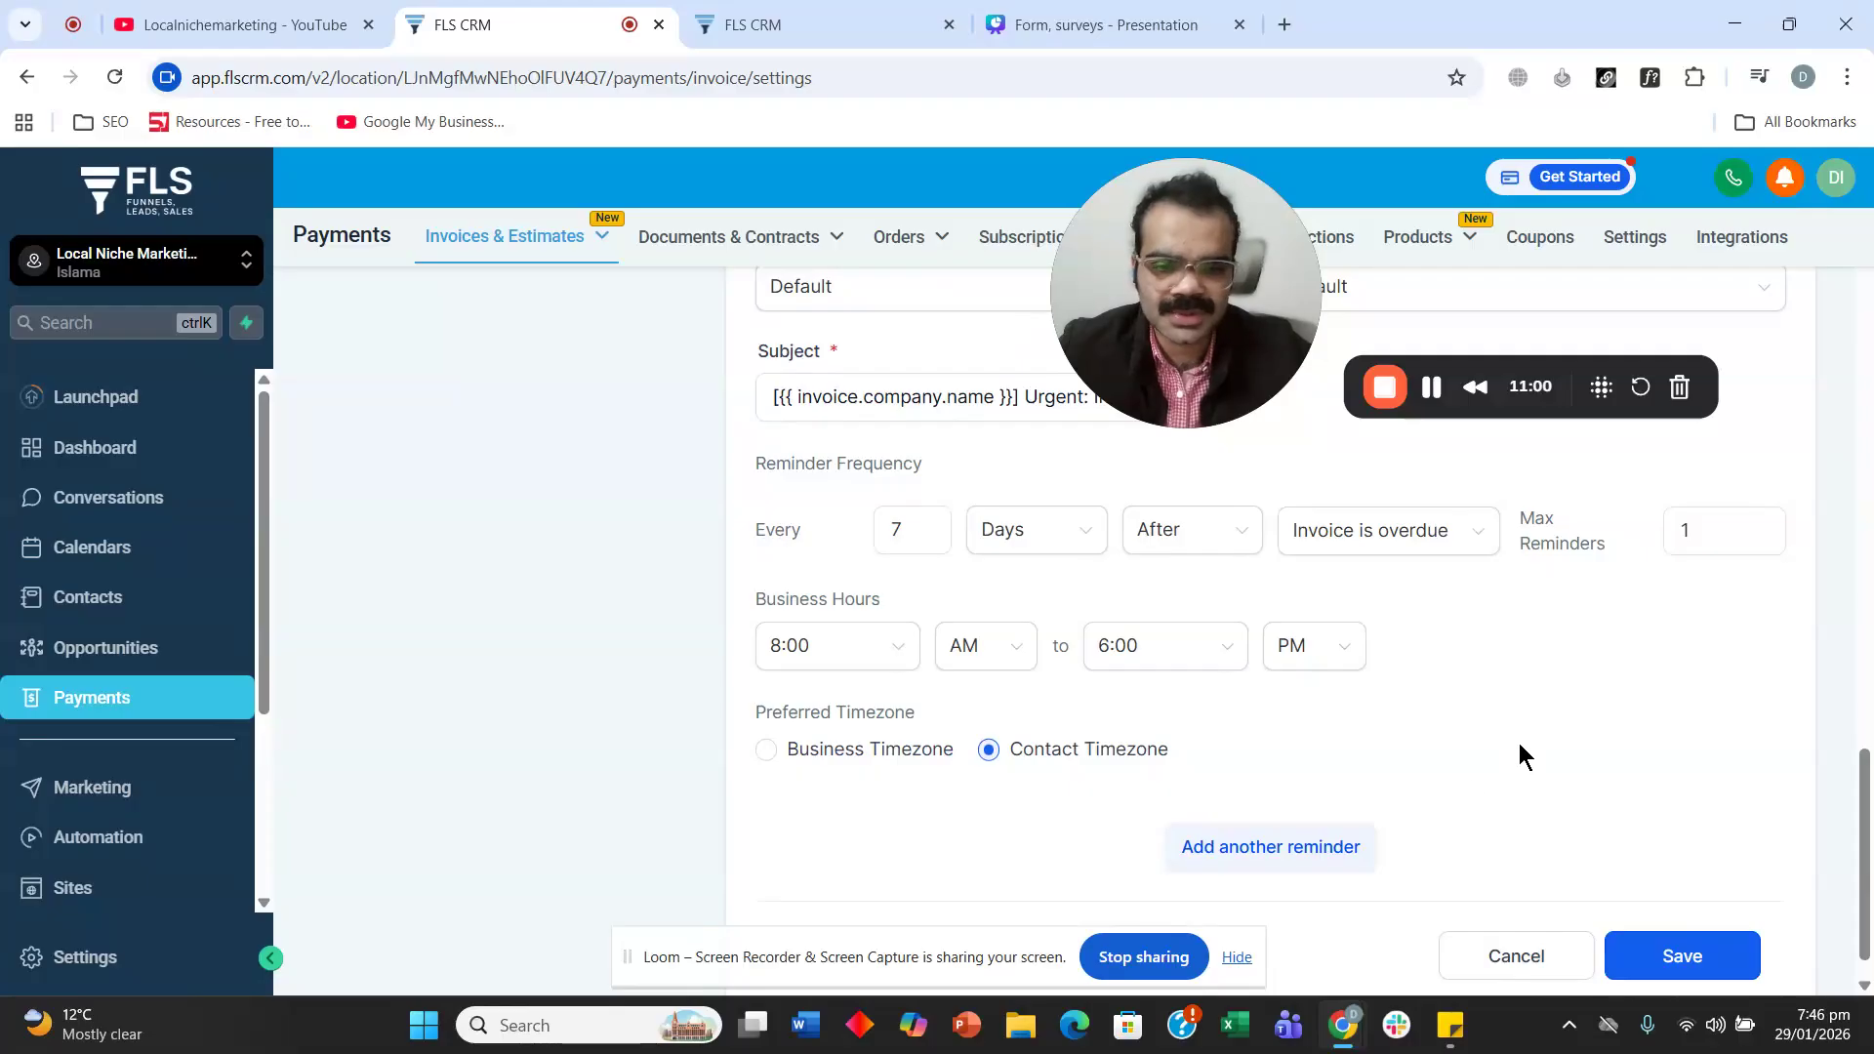
pyautogui.scroll(-1, 1464, 732)
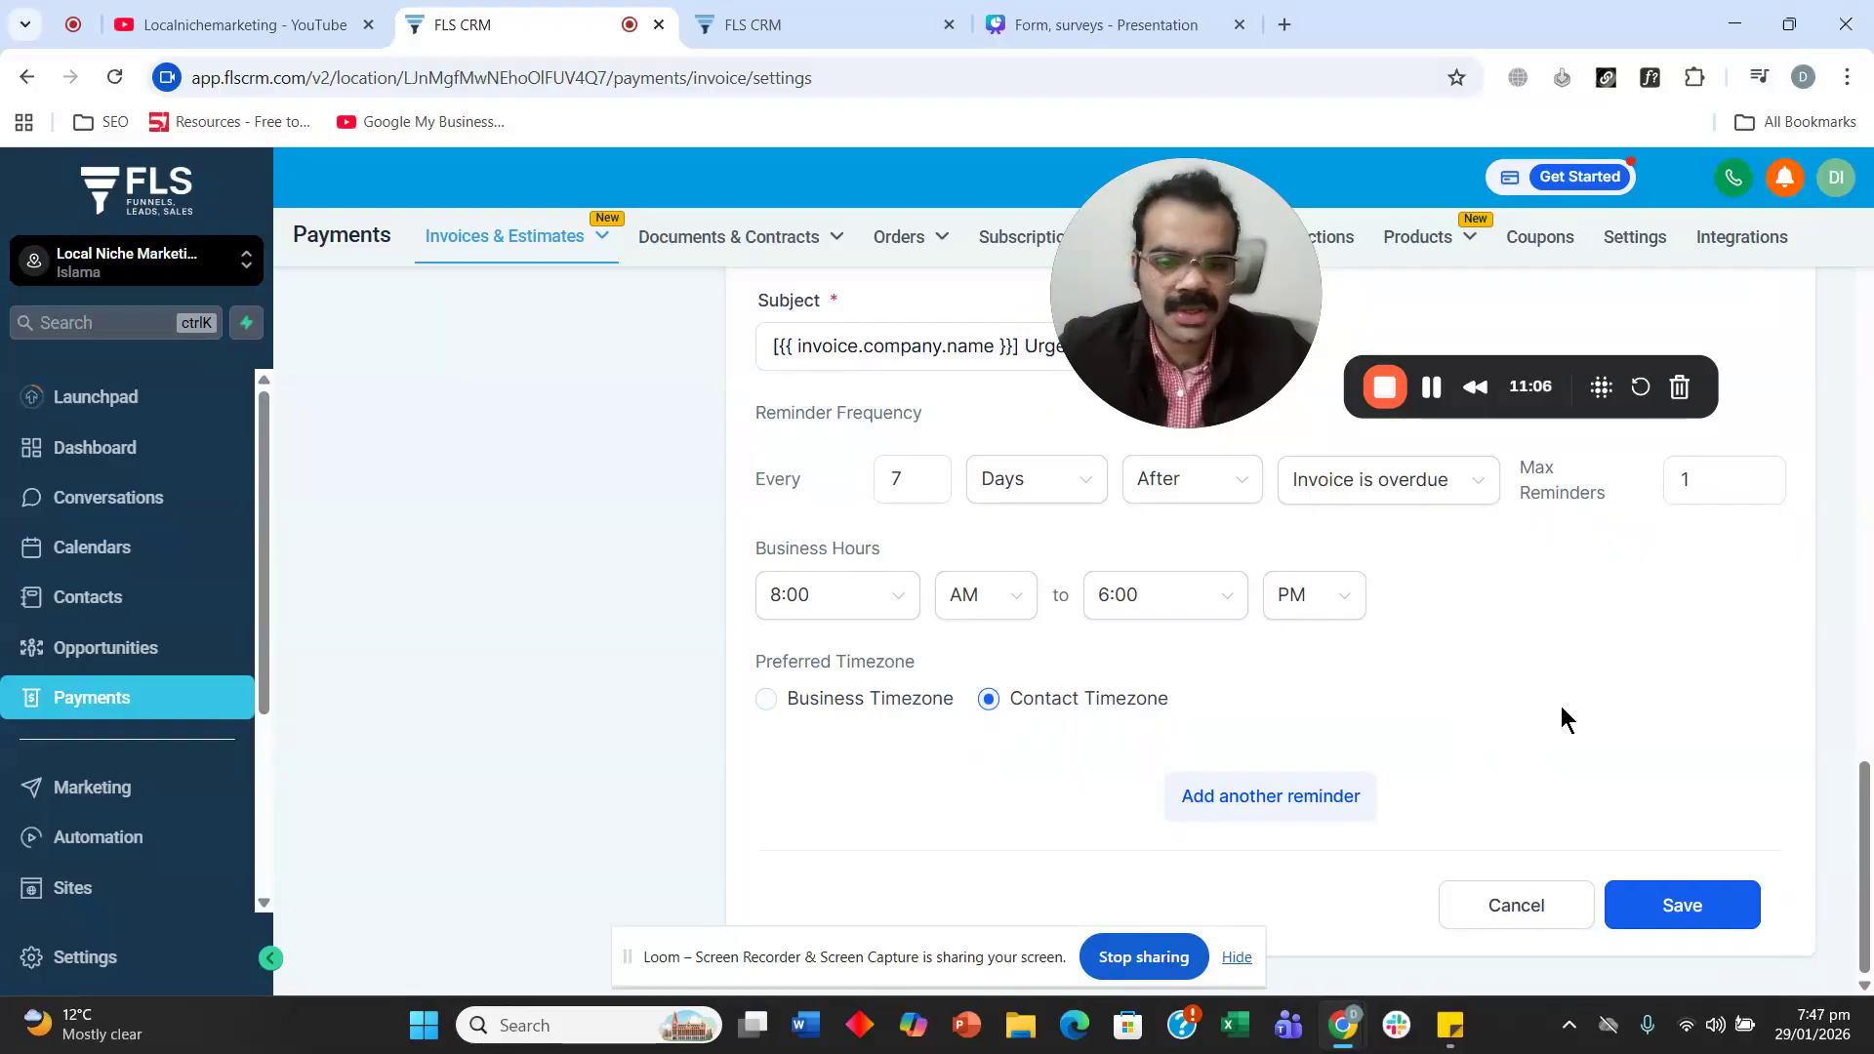
pyautogui.click(1676, 905)
# Open the Billing Custom Fields settings, with a brief look at the new invoice open in the other browser tab.
pyautogui.scroll(20, 968, 606)
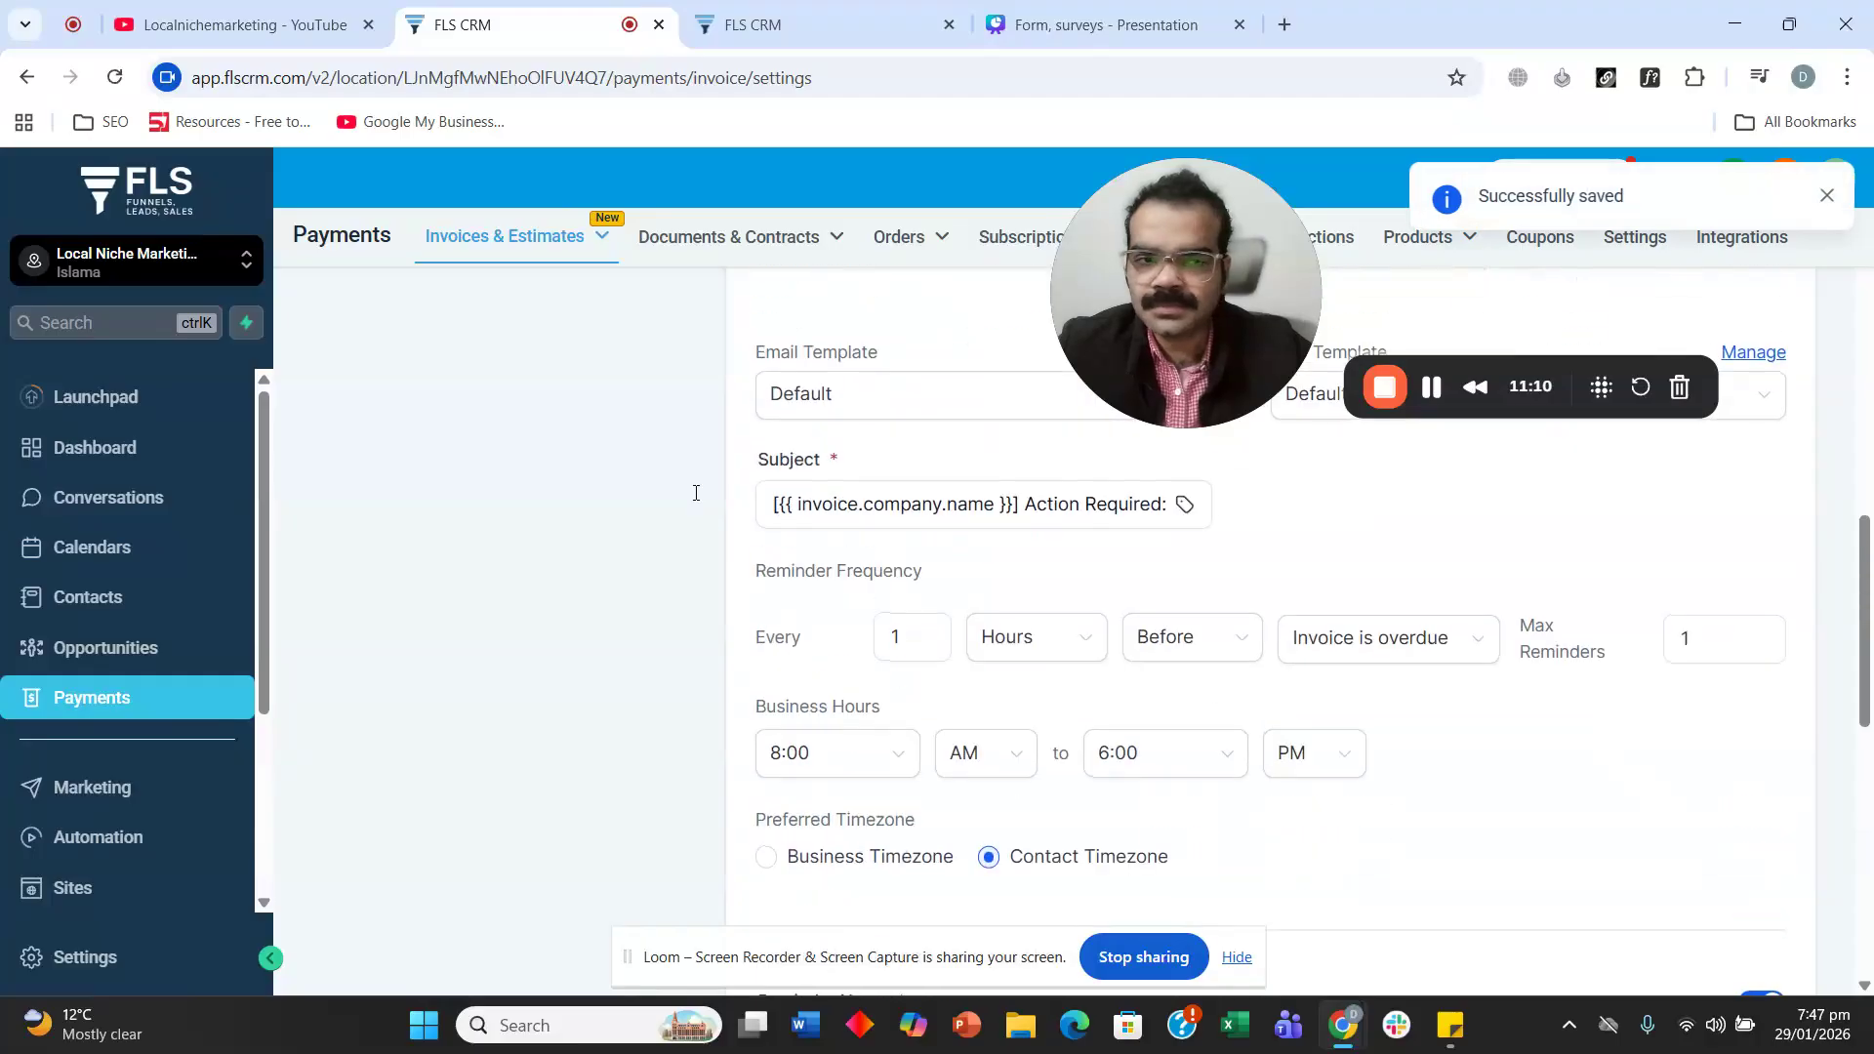
pyautogui.scroll(4, 553, 498)
pyautogui.scroll(-4, 508, 469)
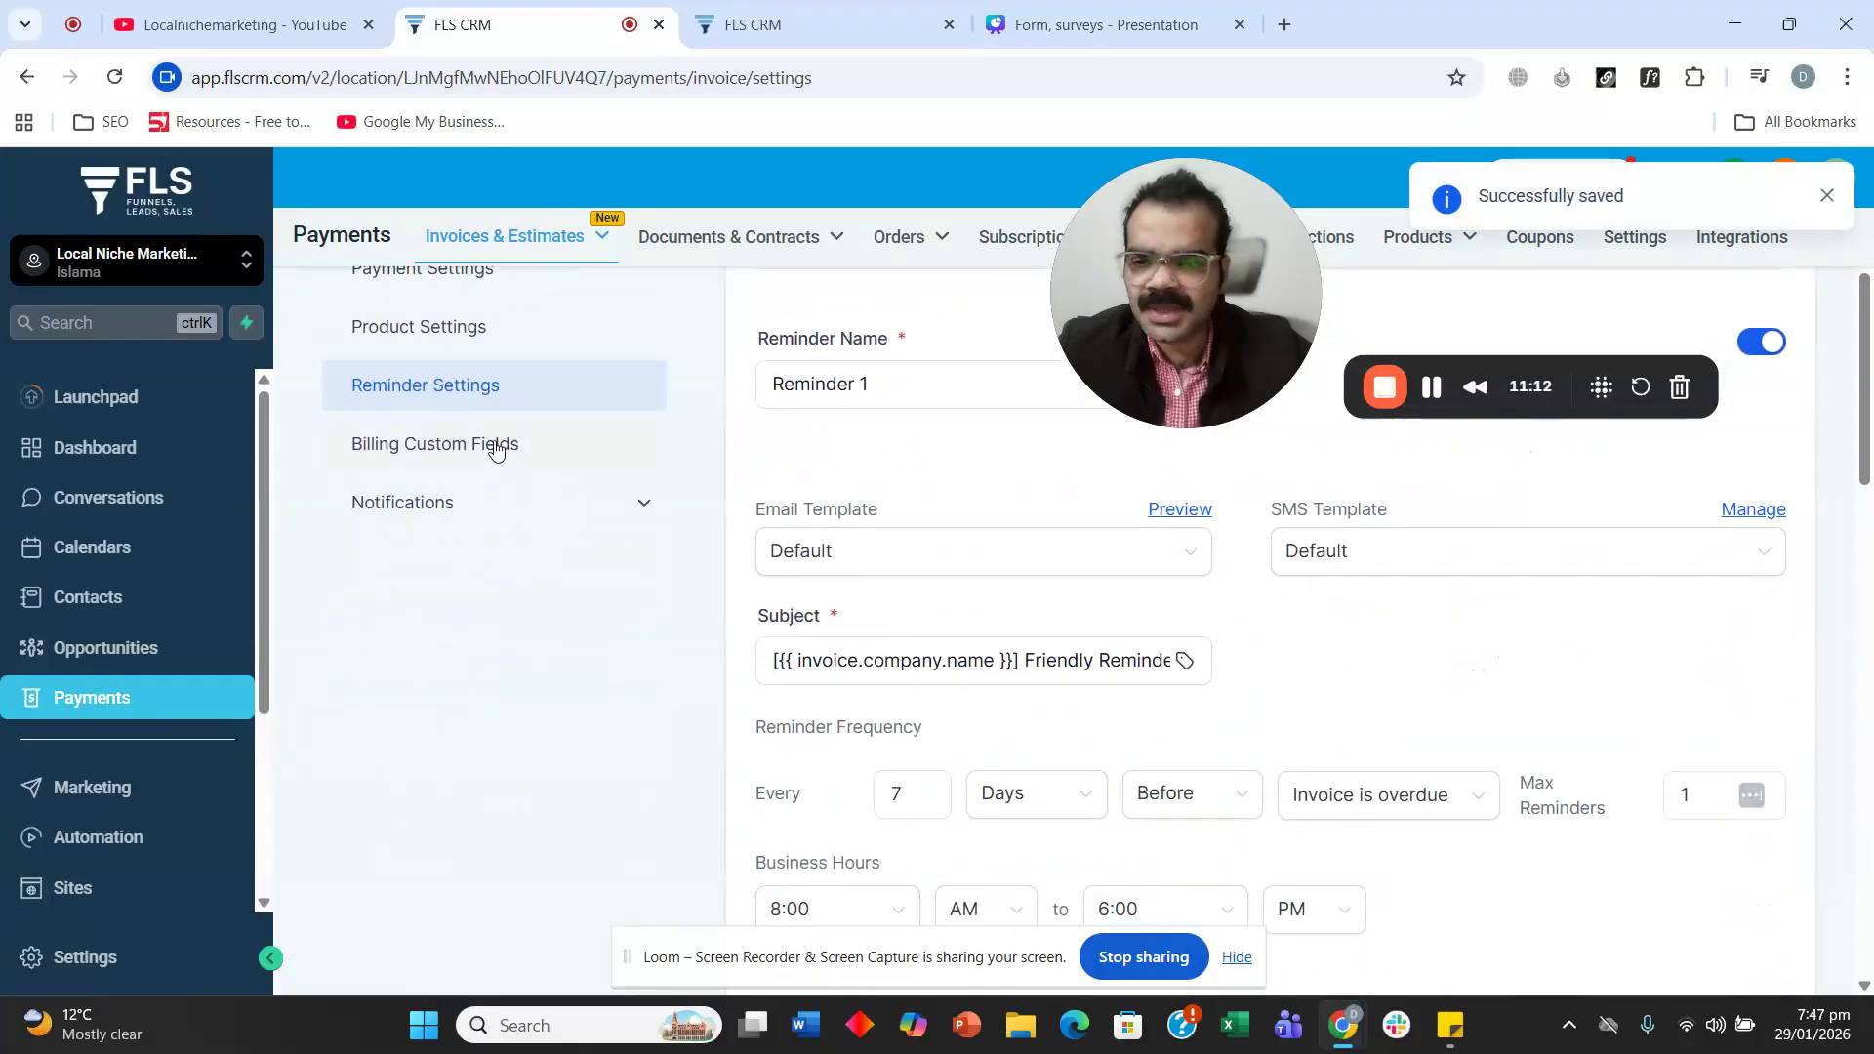
pyautogui.click(495, 445)
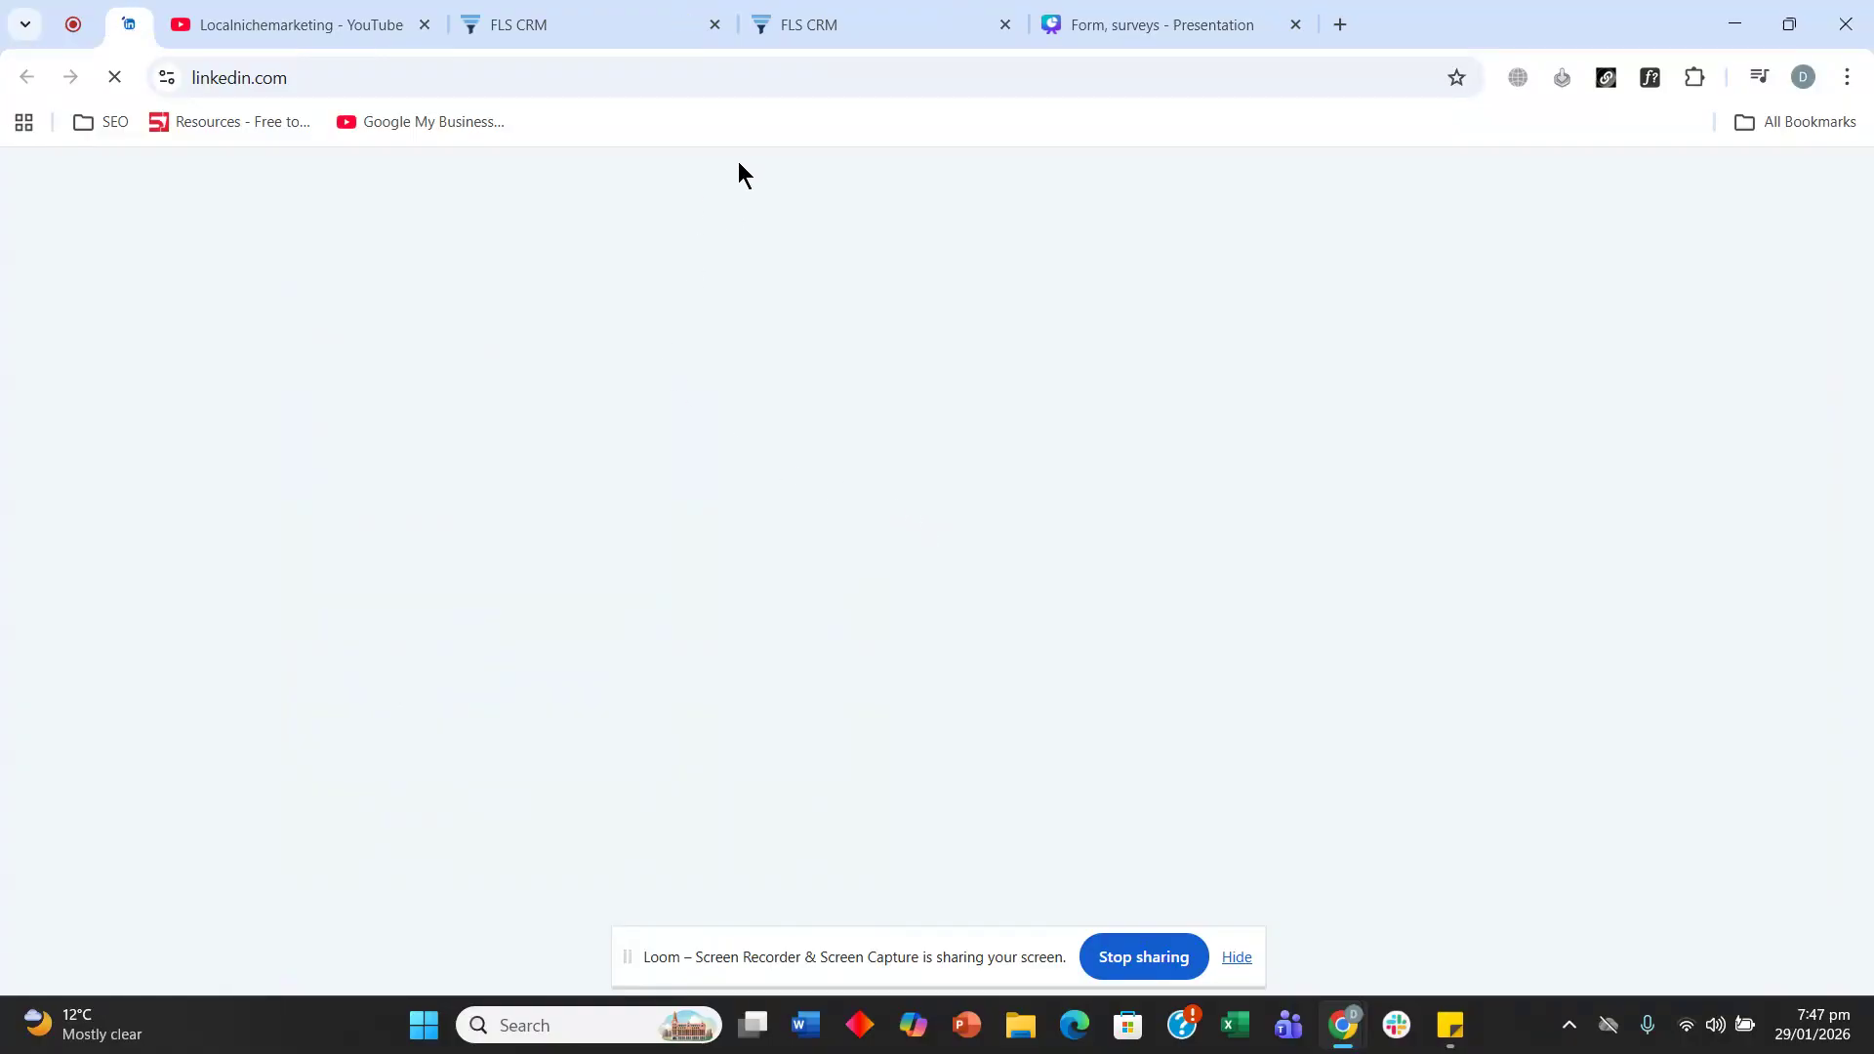
pyautogui.click(929, 18)
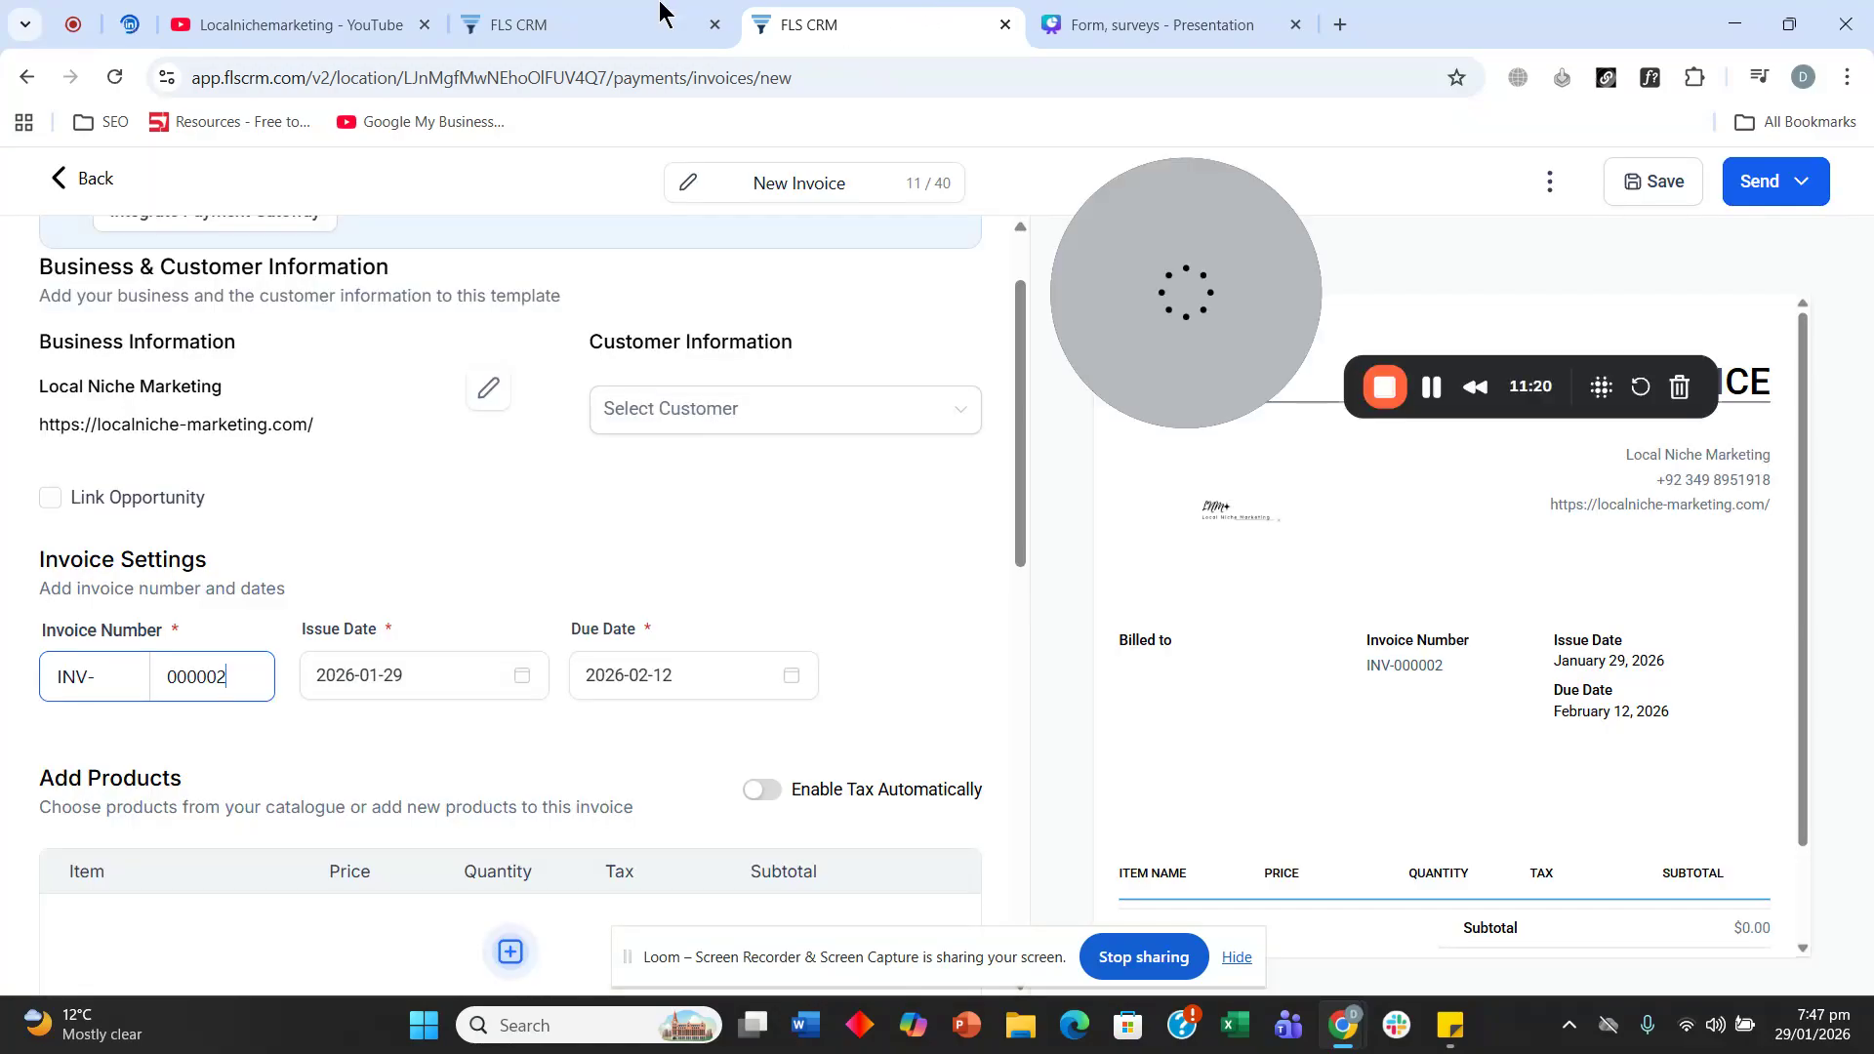
pyautogui.click(657, 13)
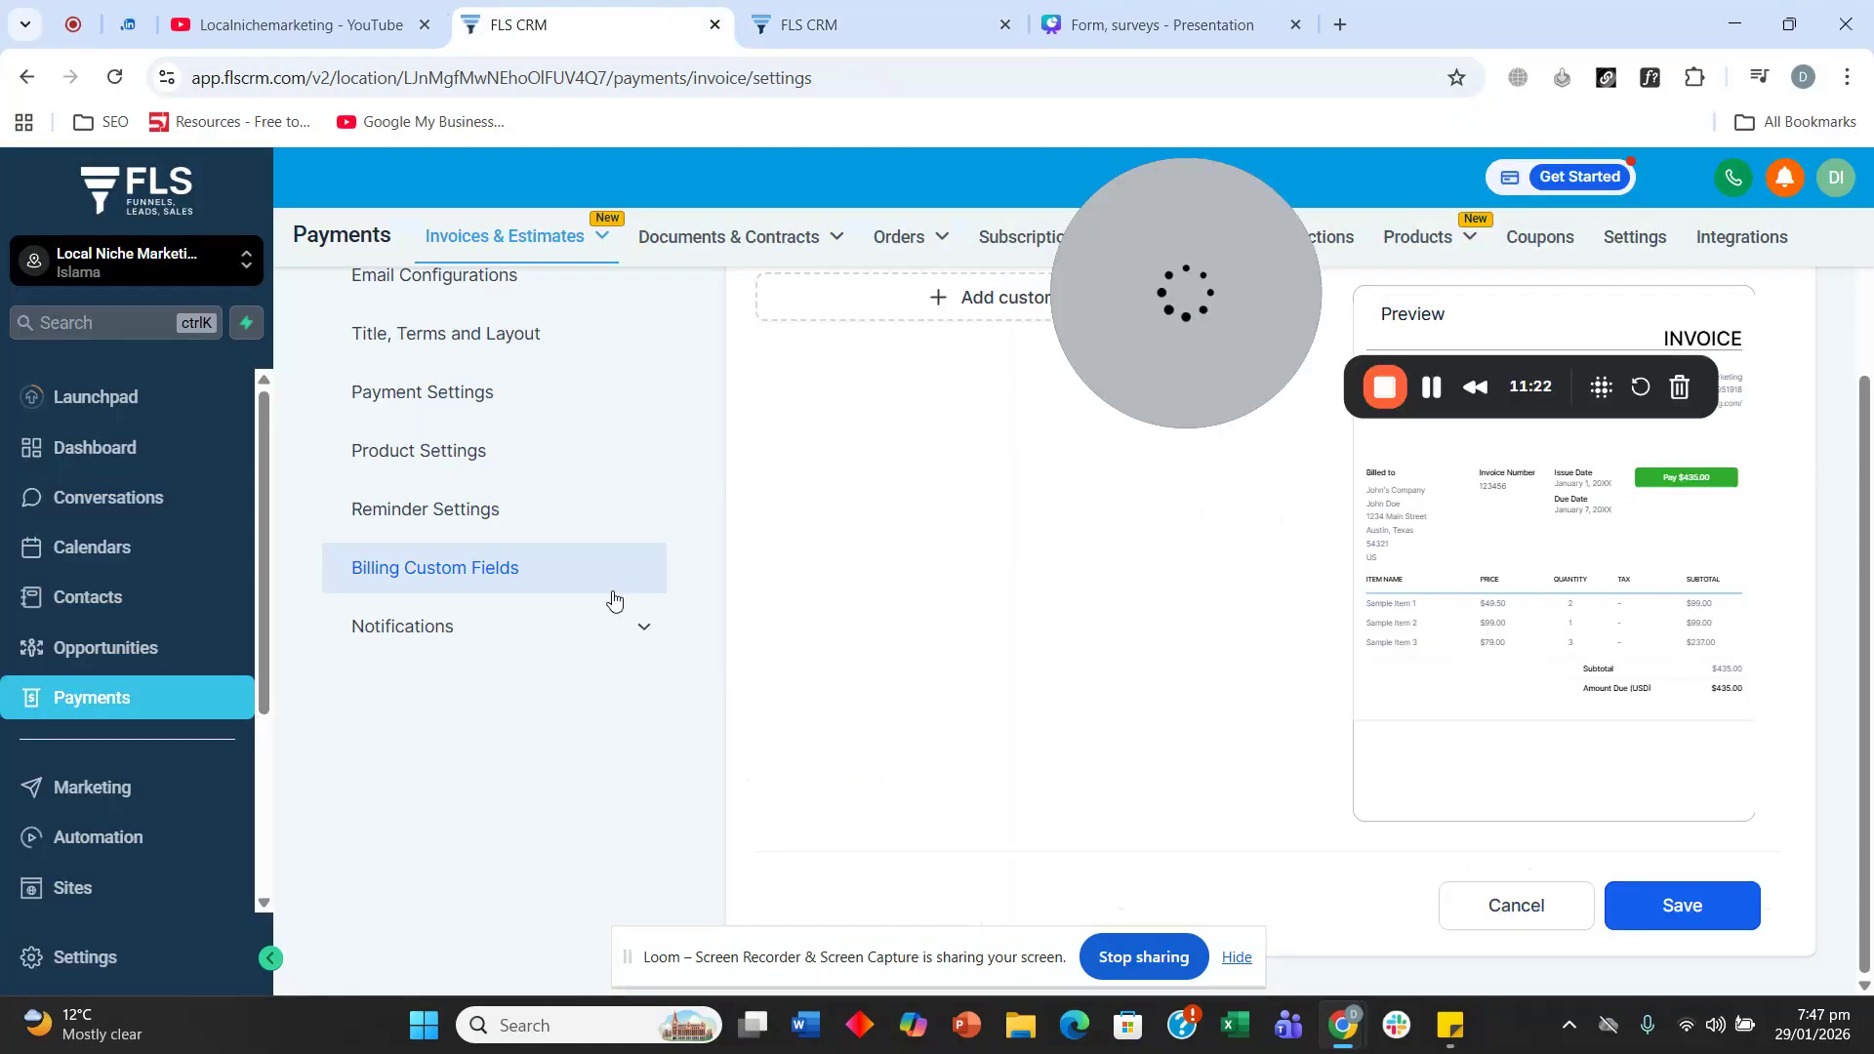
pyautogui.scroll(2, 614, 580)
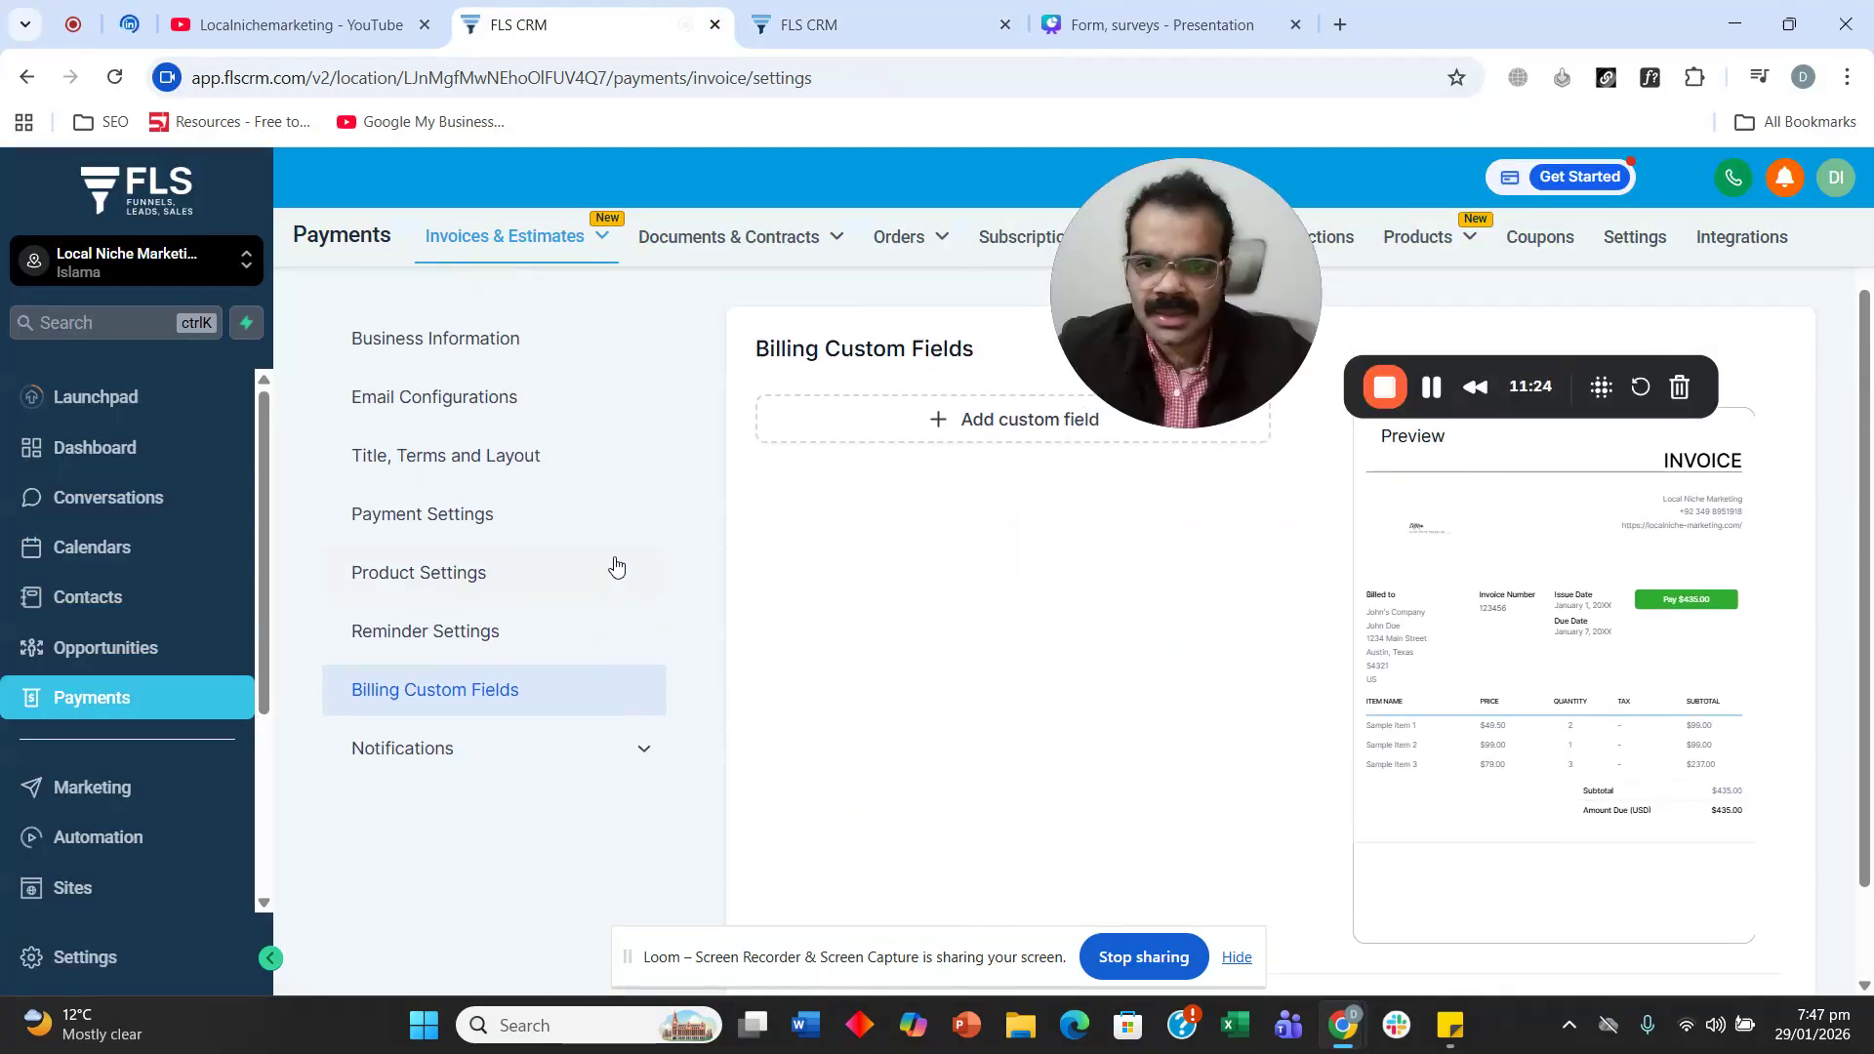
# Add Business Name as Custom Field 1, locate it in the invoice preview, and remove the field again.
pyautogui.scroll(1, 608, 586)
pyautogui.scroll(-2, 615, 566)
pyautogui.scroll(2, 963, 678)
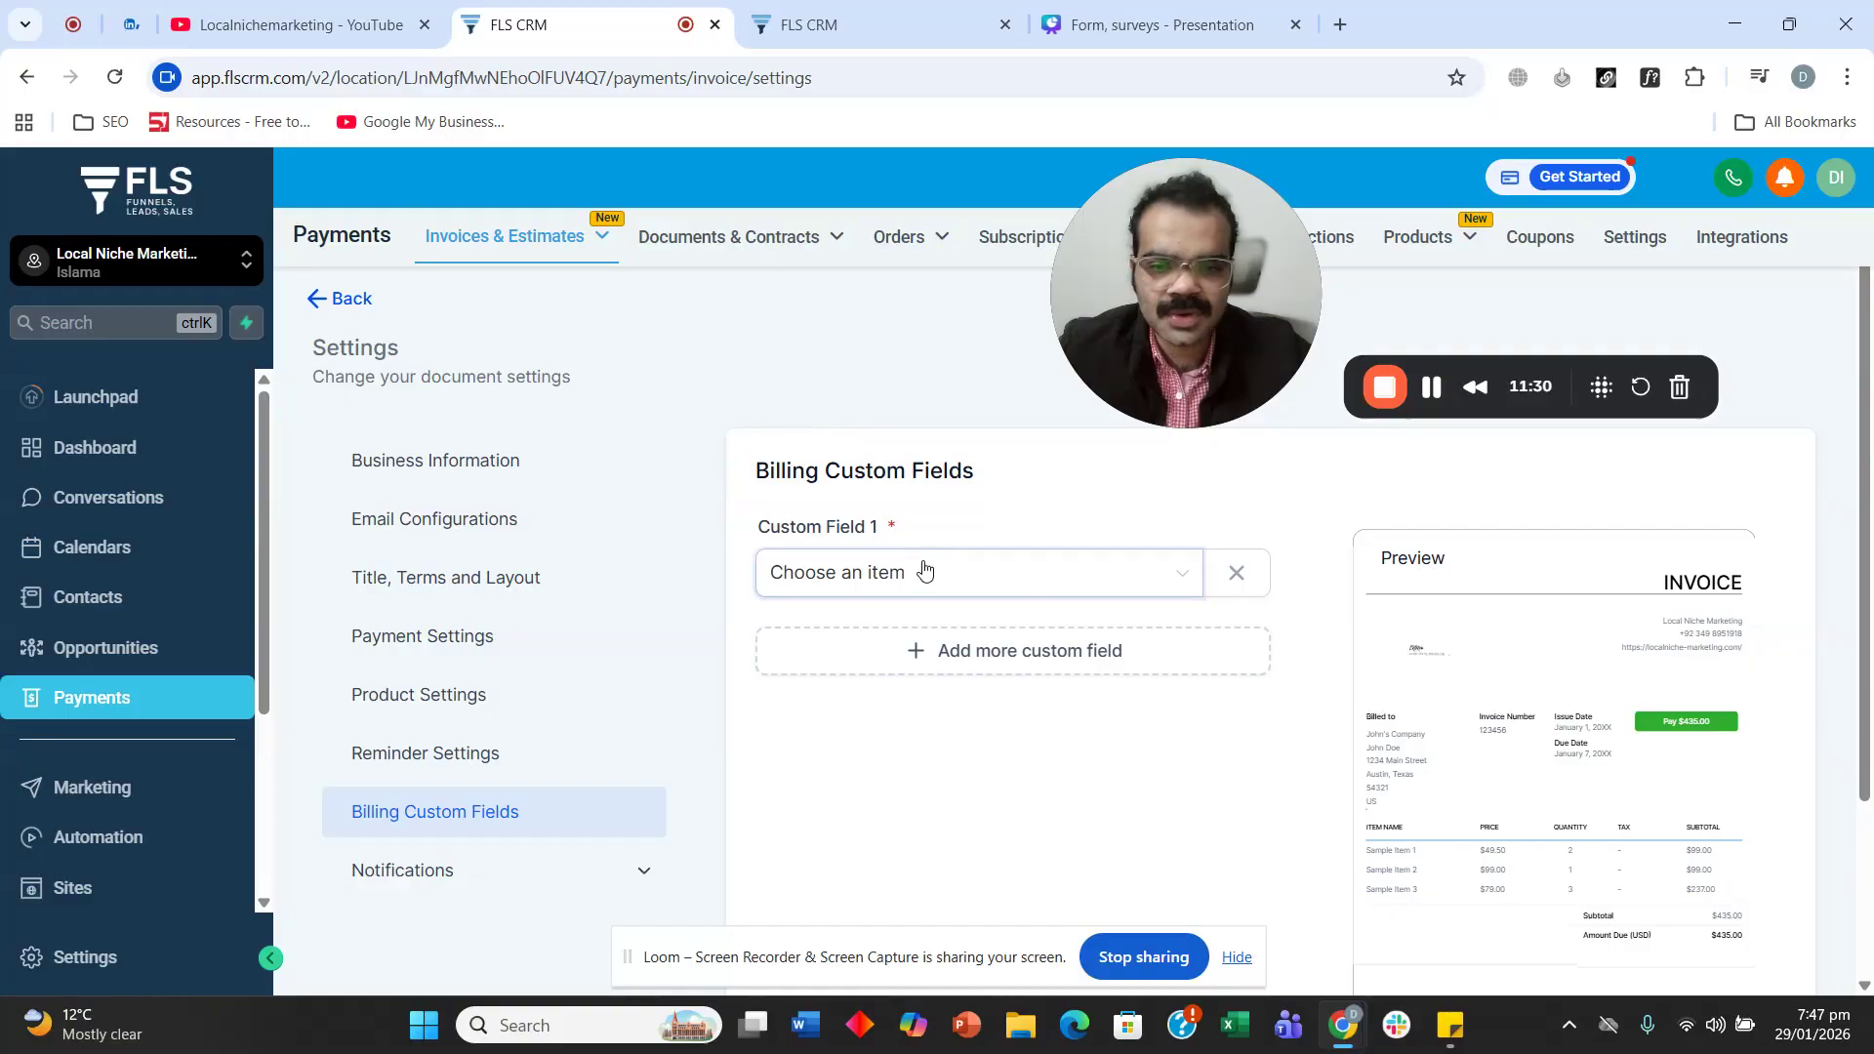
pyautogui.click(920, 576)
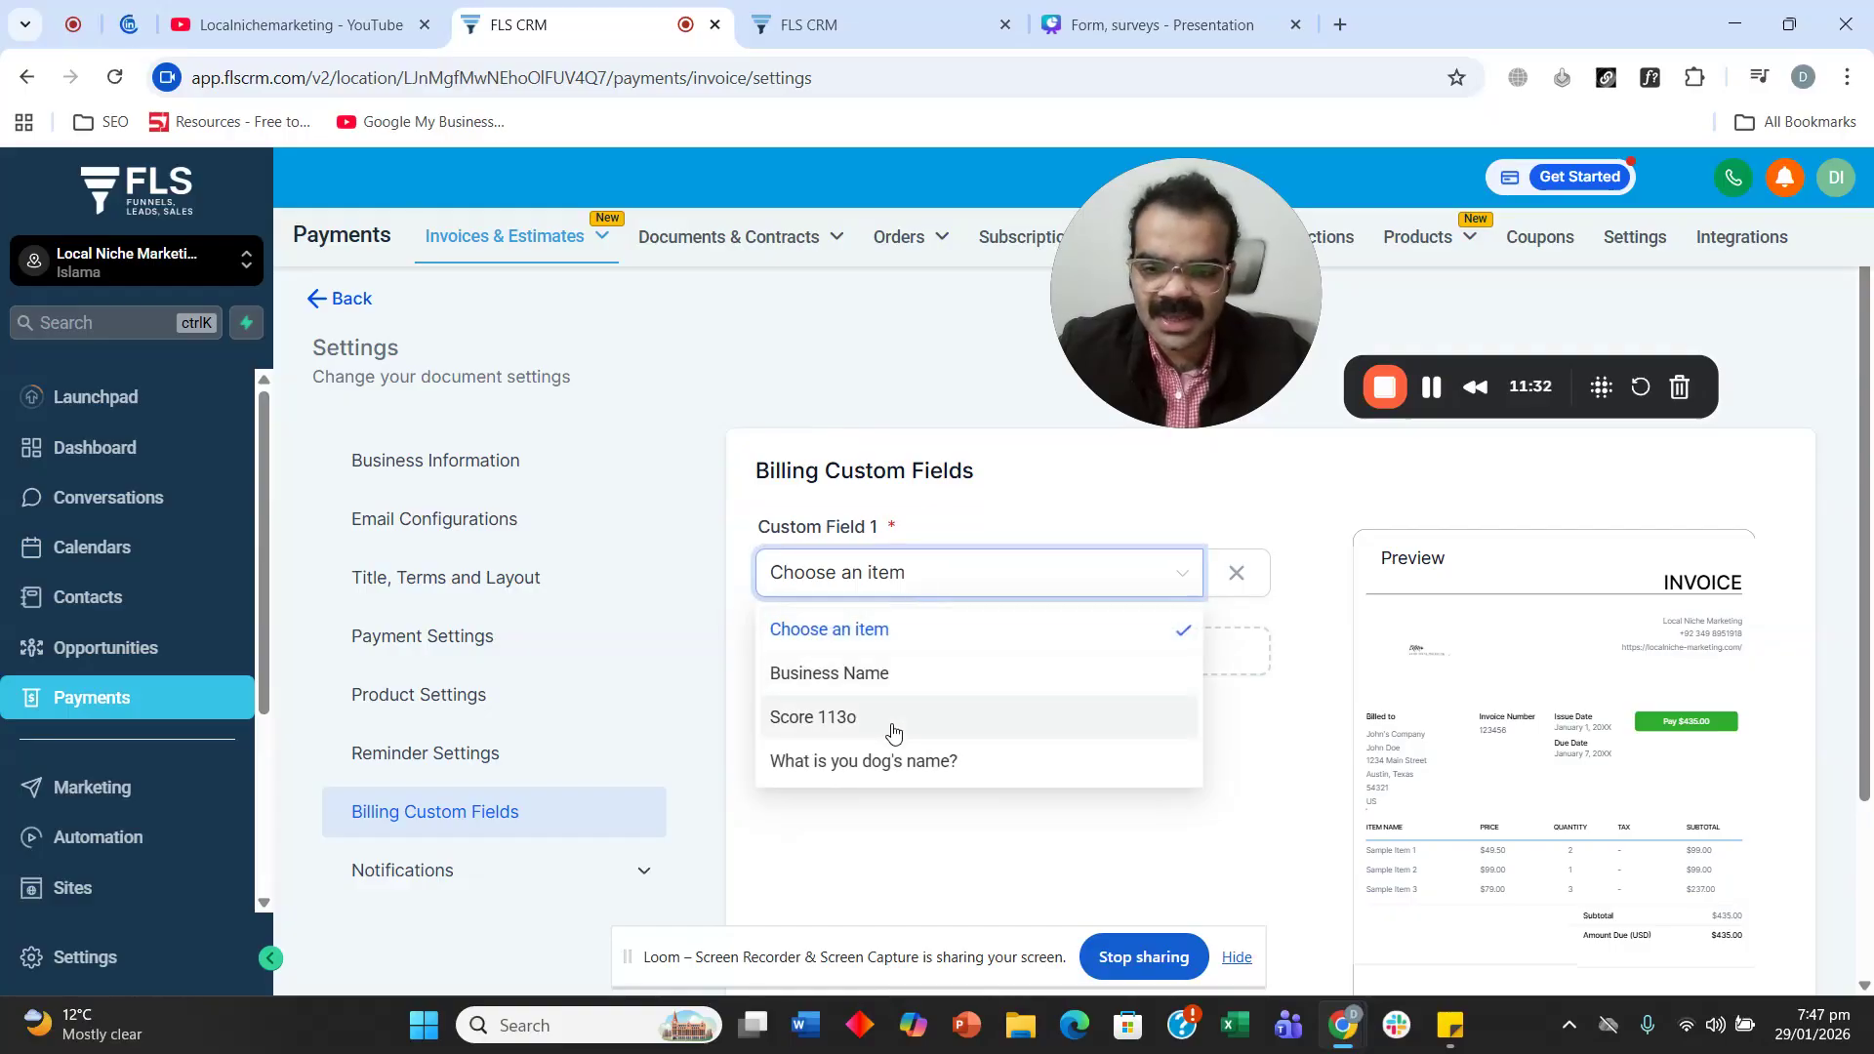
pyautogui.click(883, 674)
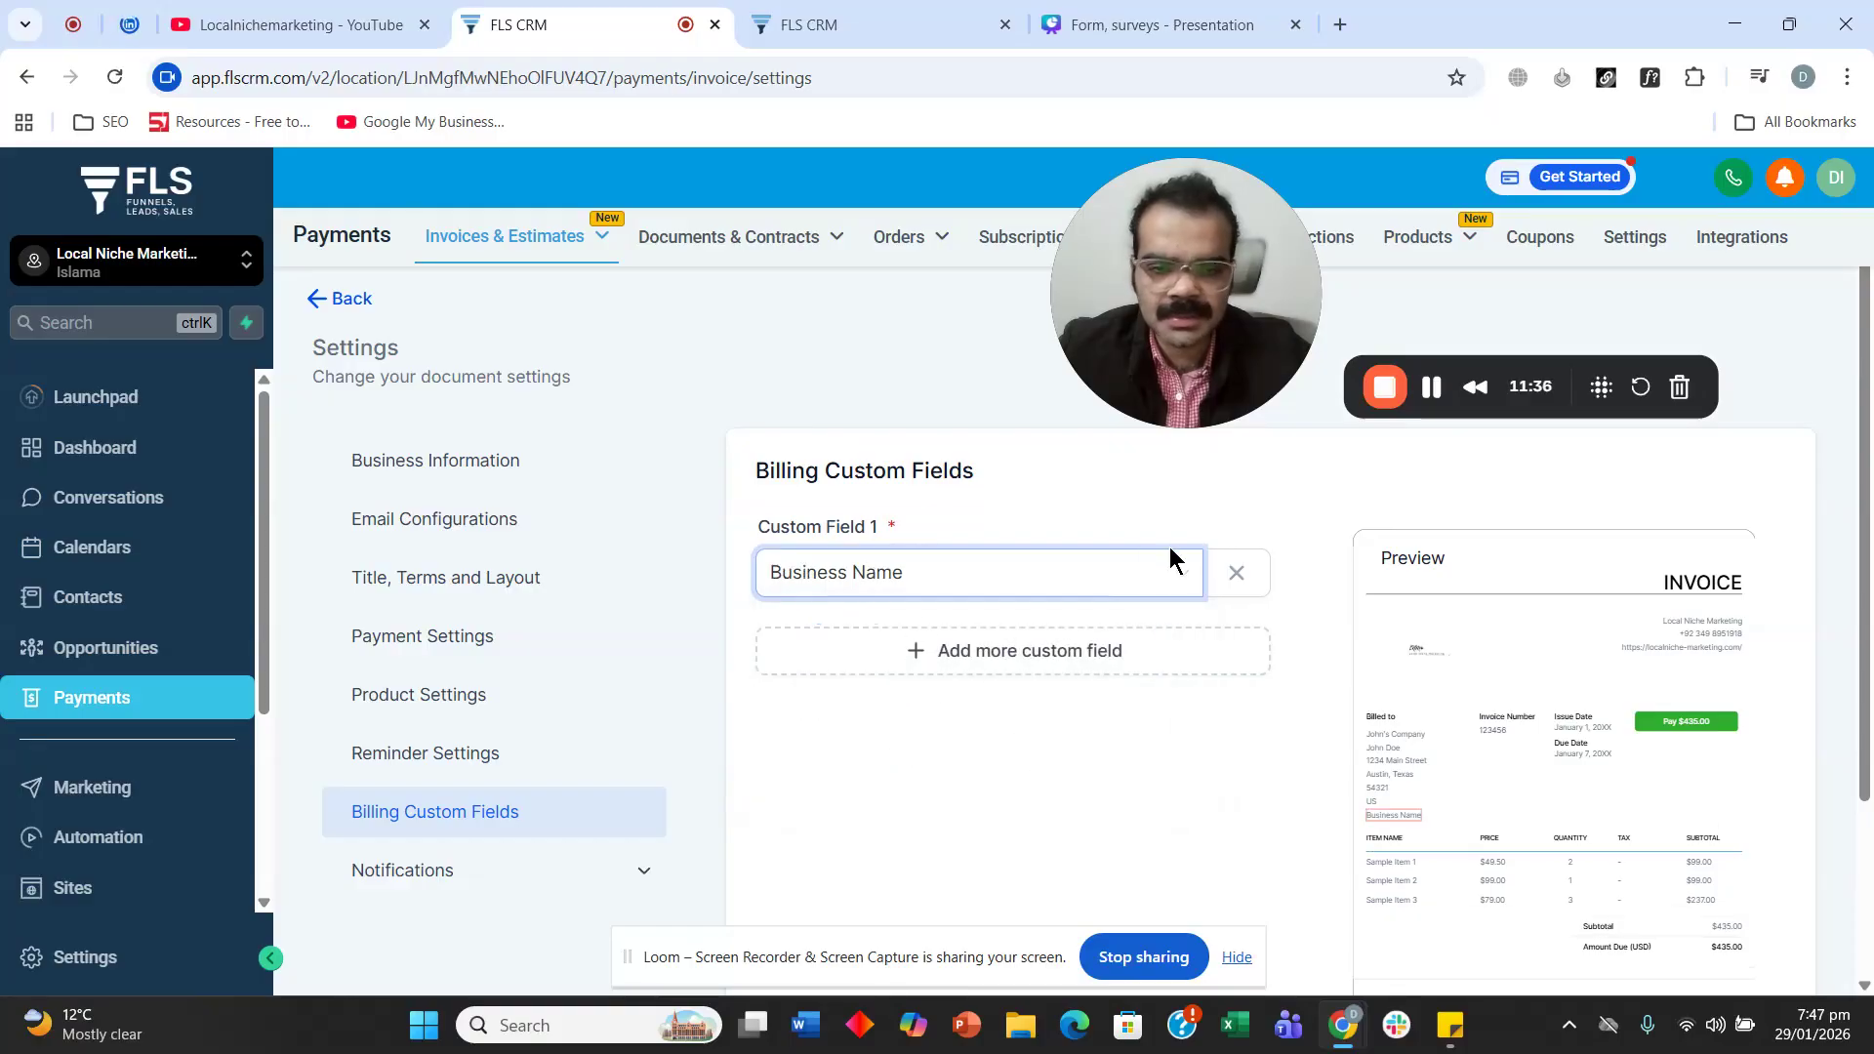
pyautogui.tripleClick(1409, 814)
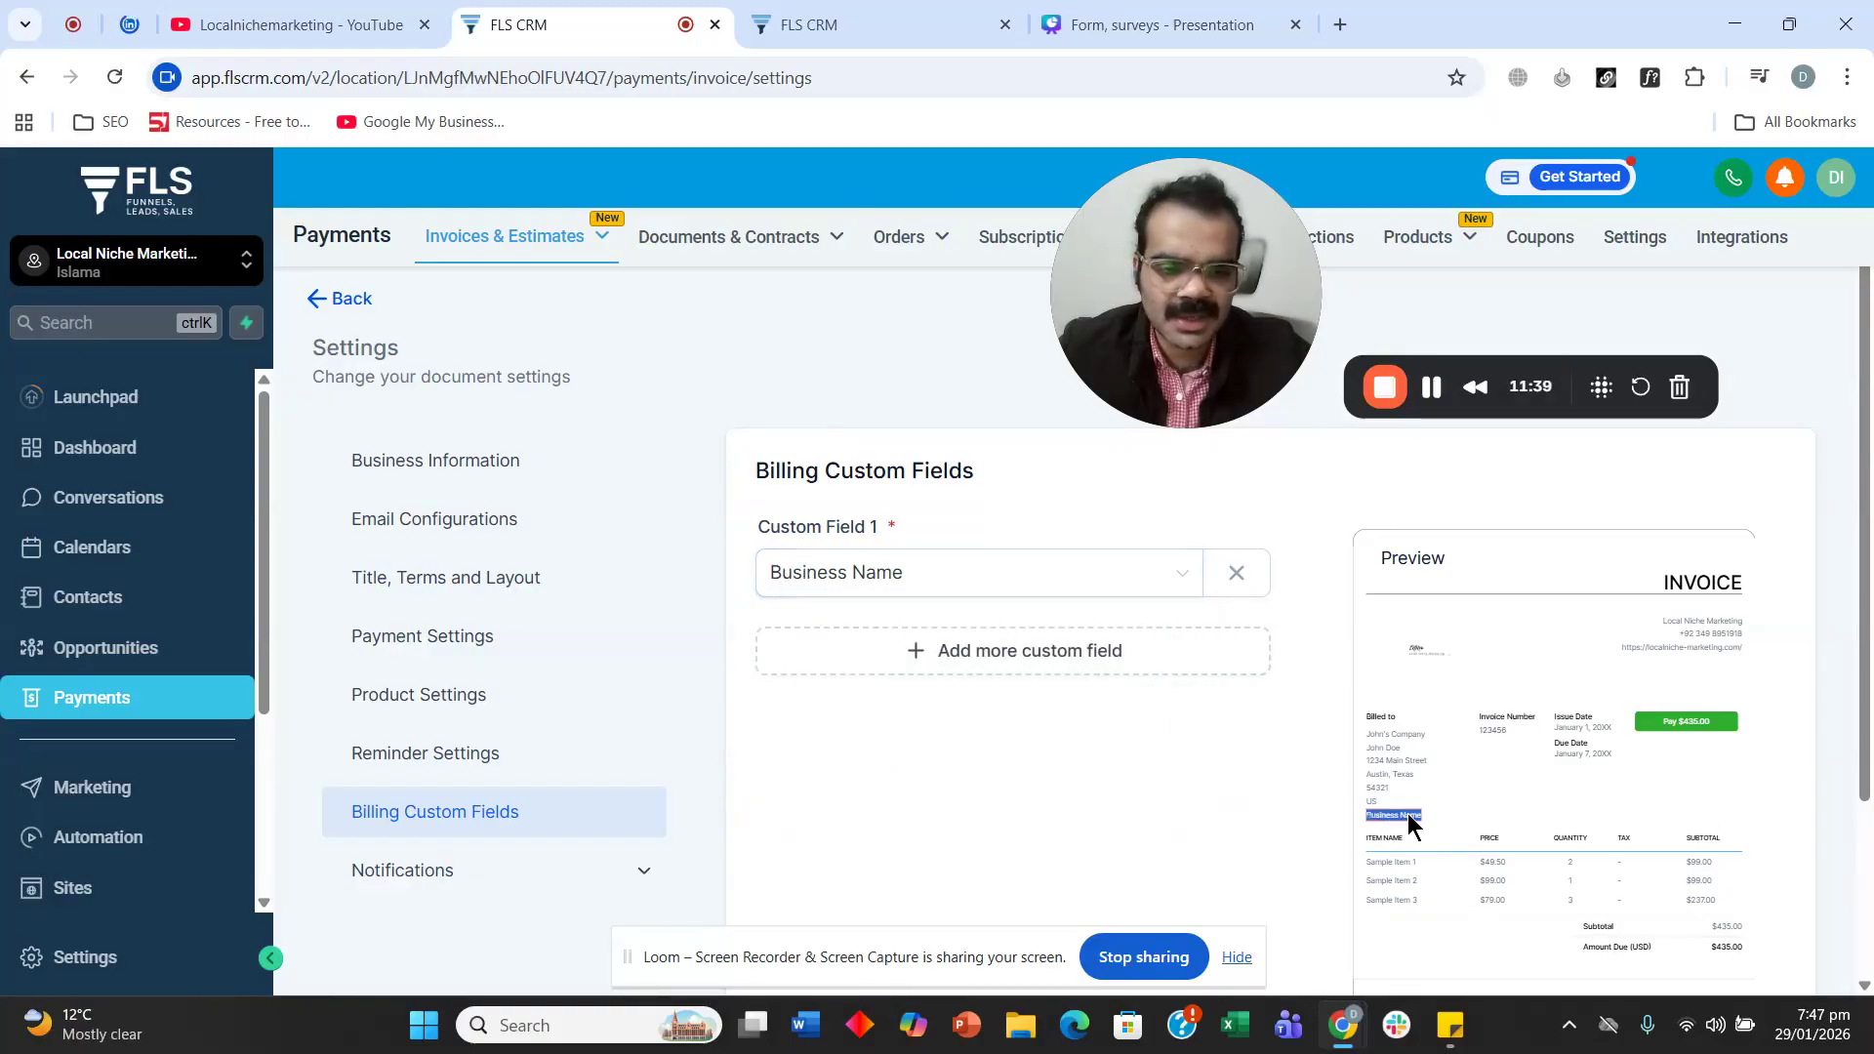
pyautogui.click(1235, 573)
pyautogui.scroll(-3, 736, 482)
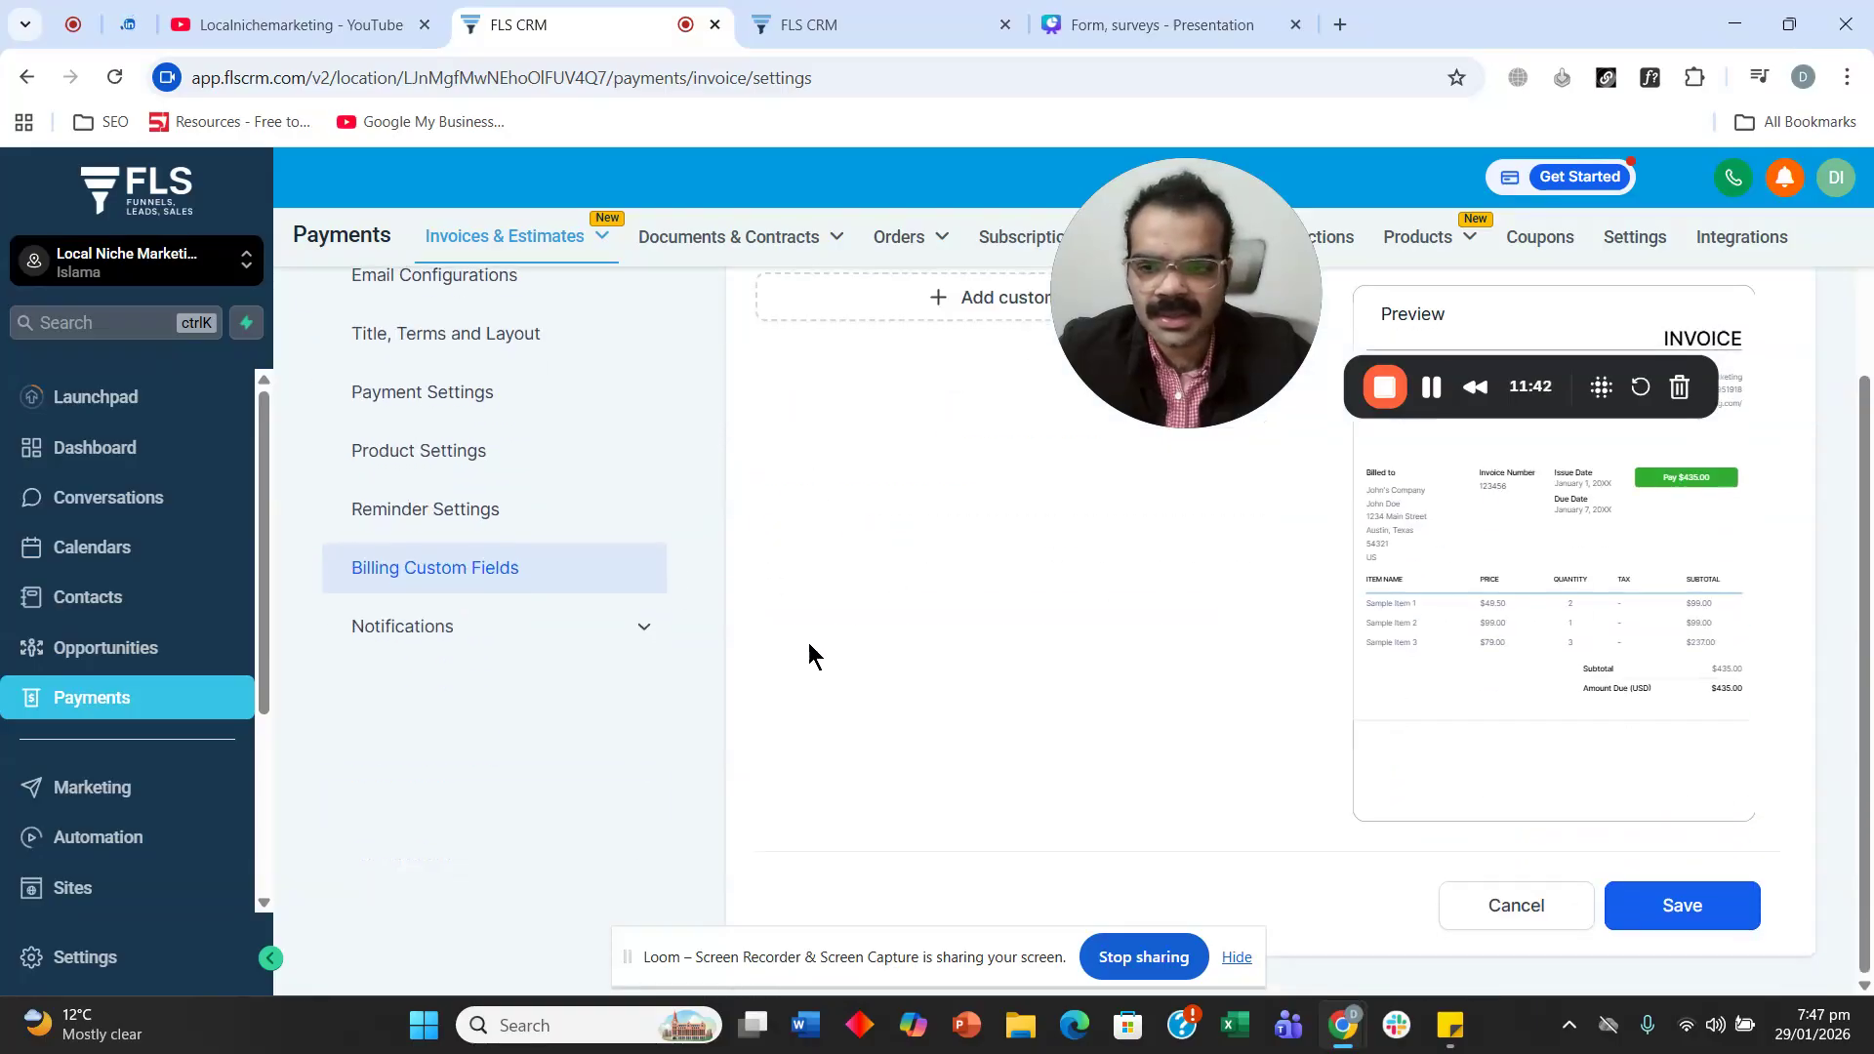
pyautogui.scroll(3, 810, 706)
pyautogui.scroll(-3, 880, 720)
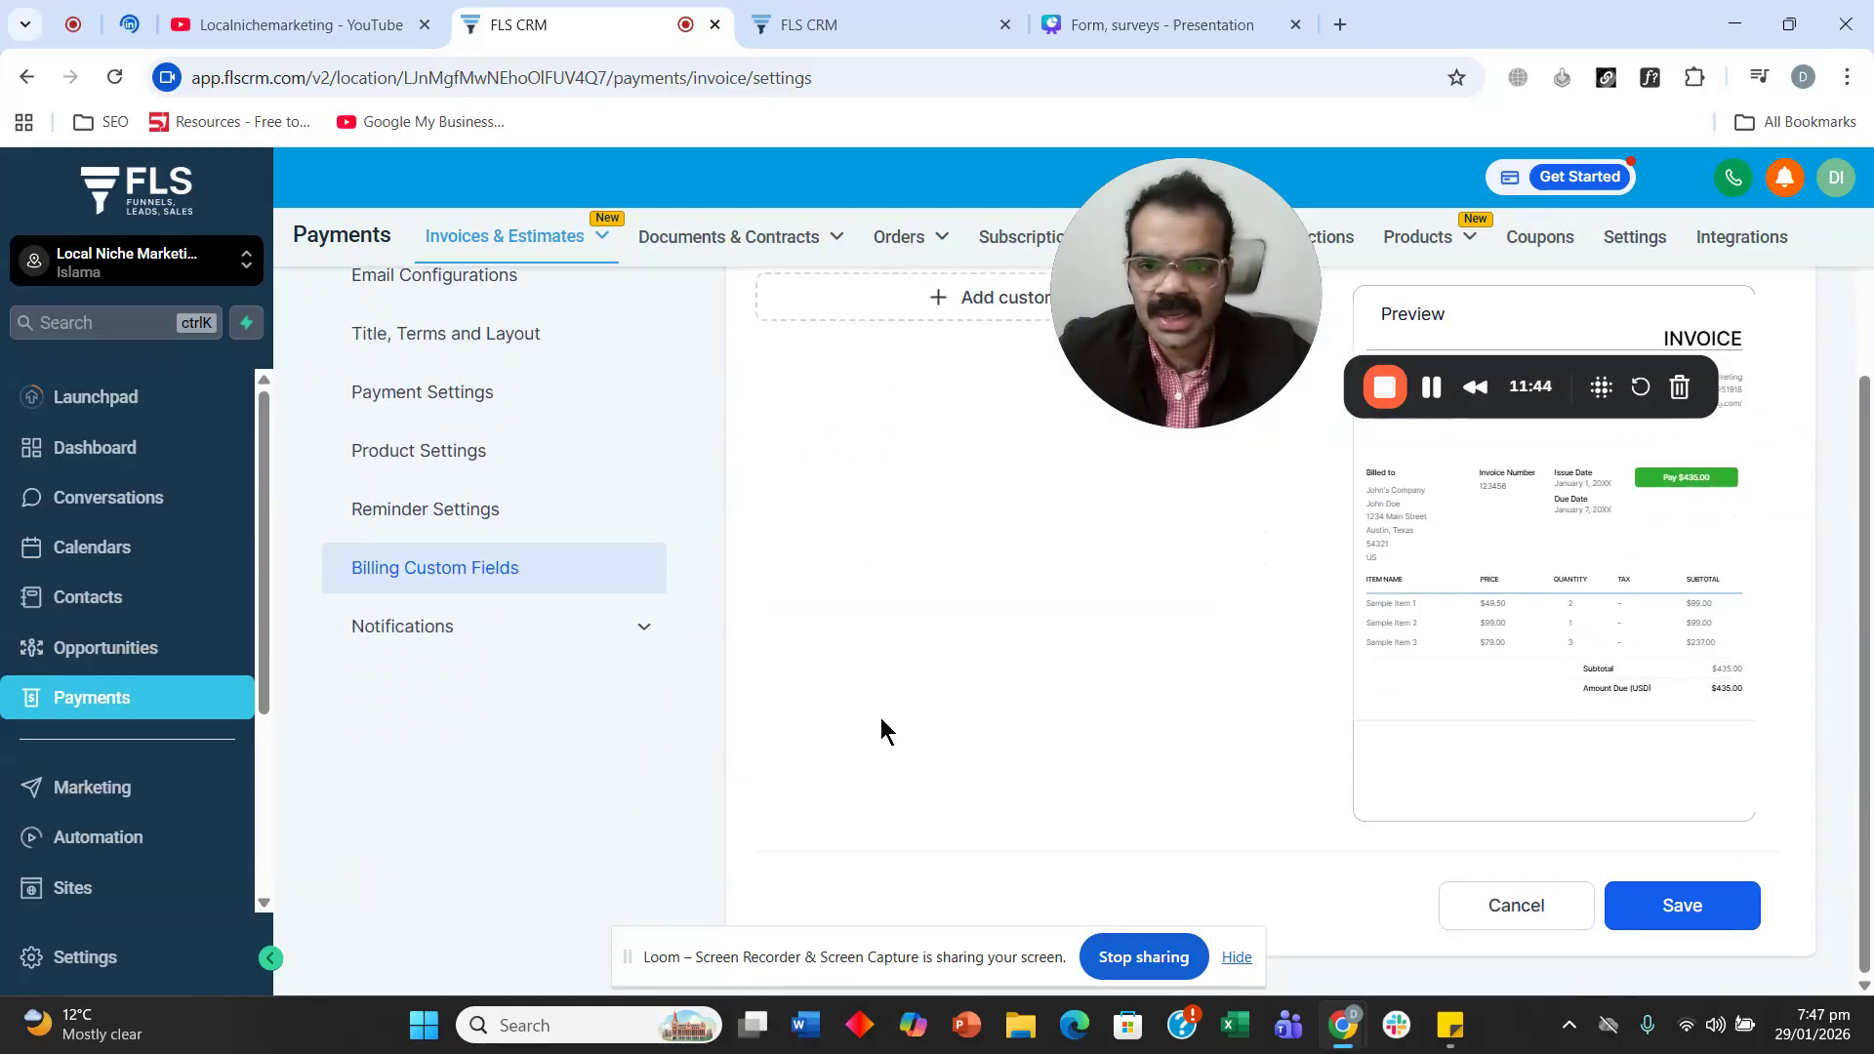
pyautogui.scroll(1, 873, 717)
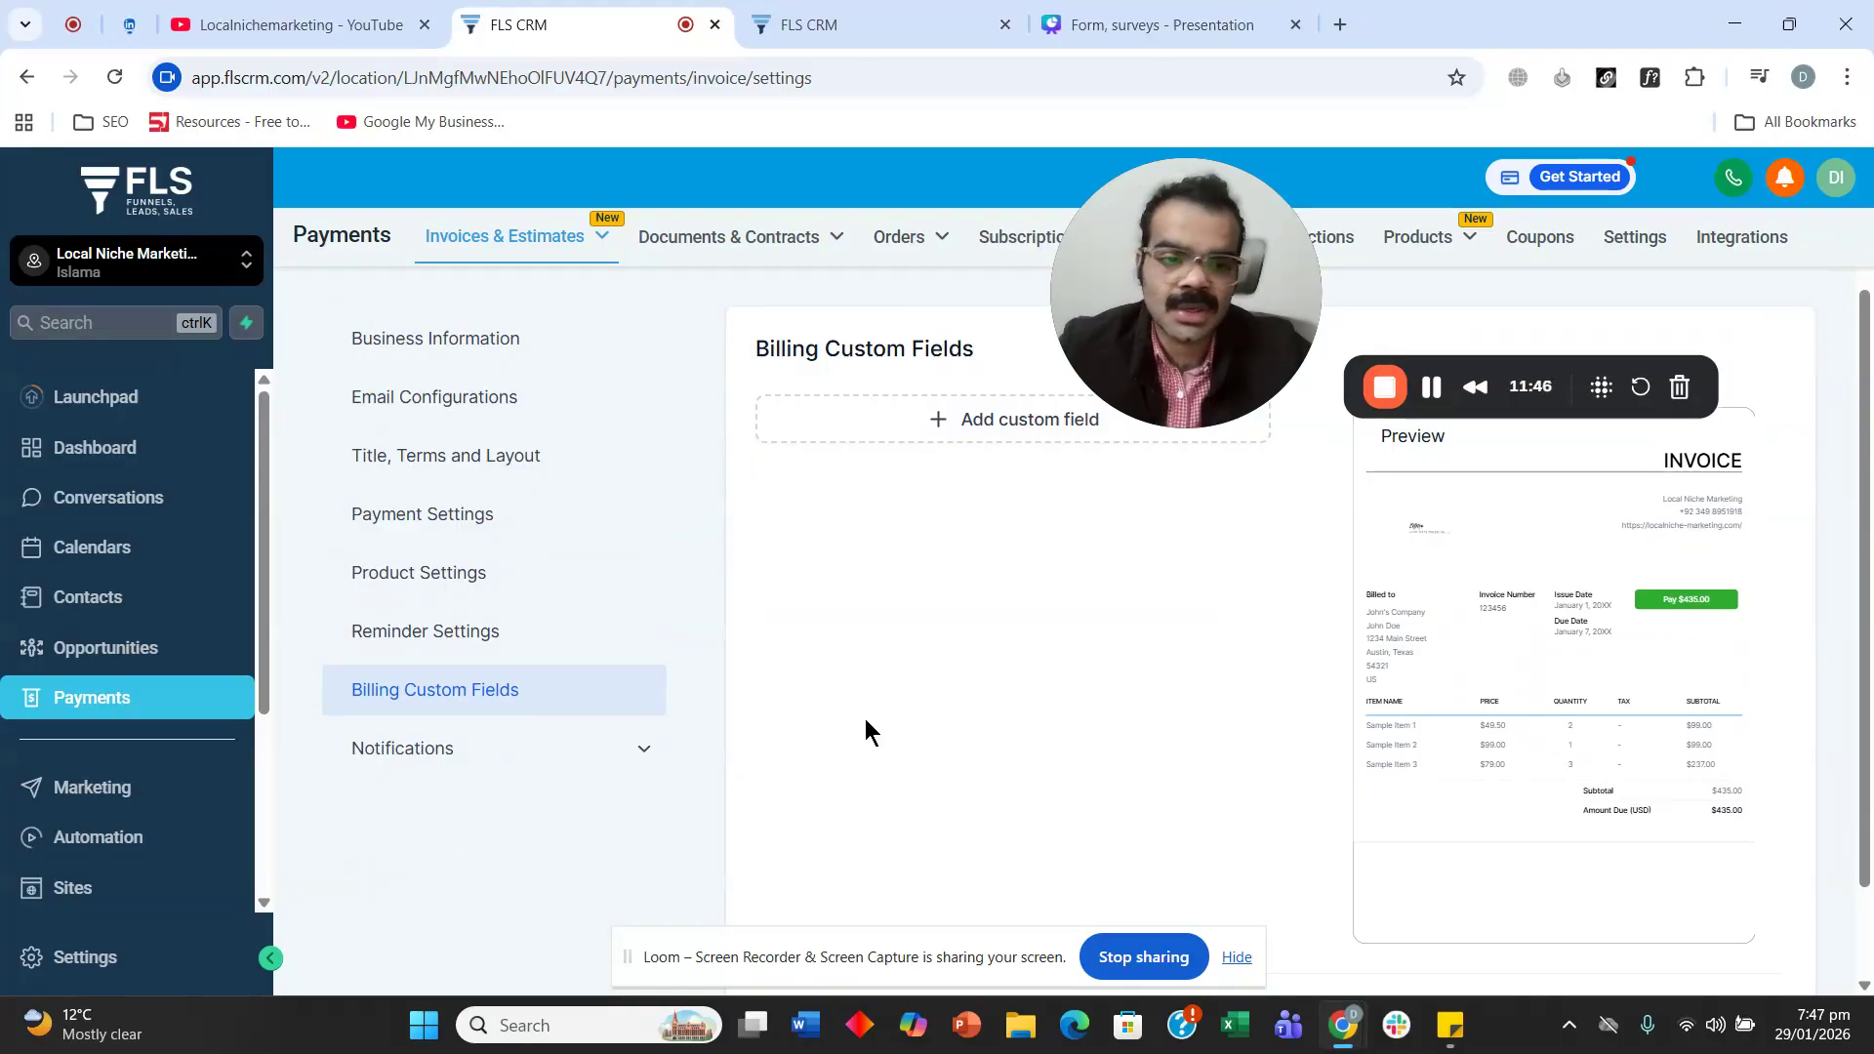
pyautogui.scroll(2, 865, 718)
pyautogui.scroll(-2, 864, 719)
pyautogui.scroll(-2, 865, 719)
pyautogui.scroll(2, 766, 712)
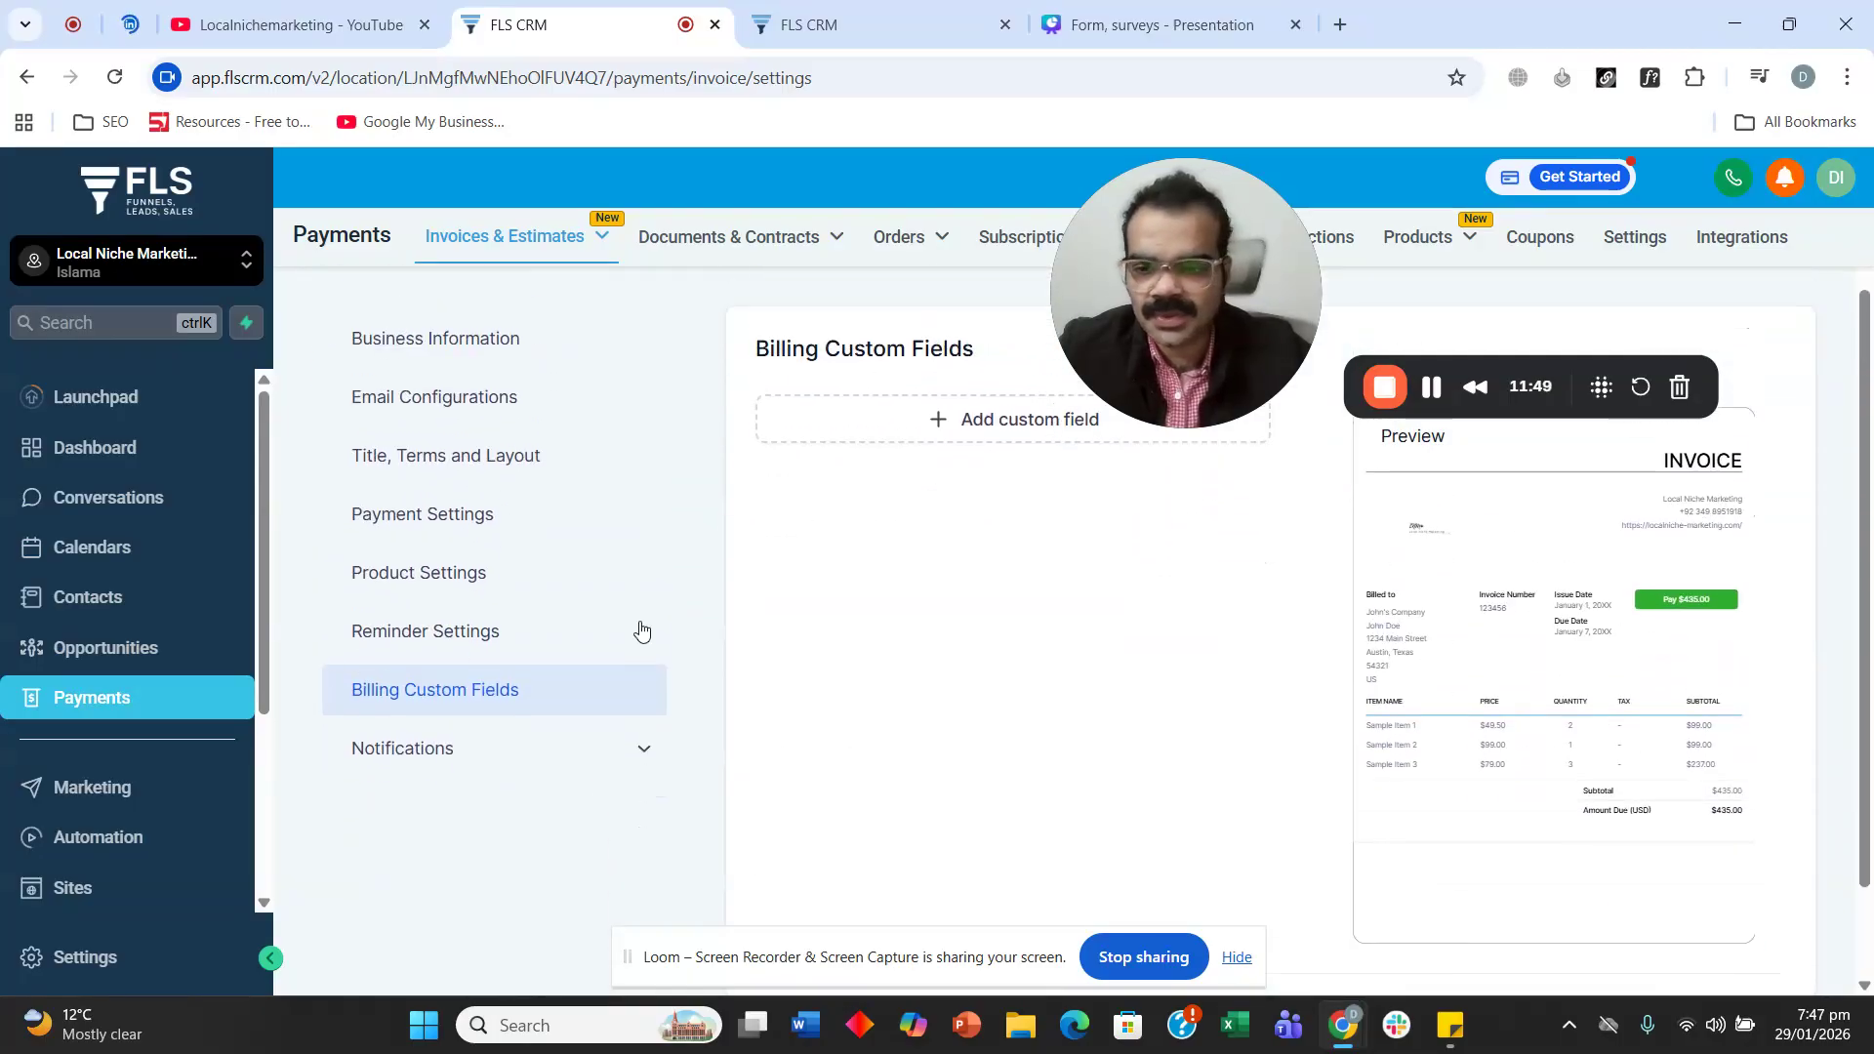
# Open the Customer Notifications settings and examine the email template, SMS template and subject options for received invoices.
pyautogui.click(511, 754)
pyautogui.scroll(-2, 527, 598)
pyautogui.click(521, 691)
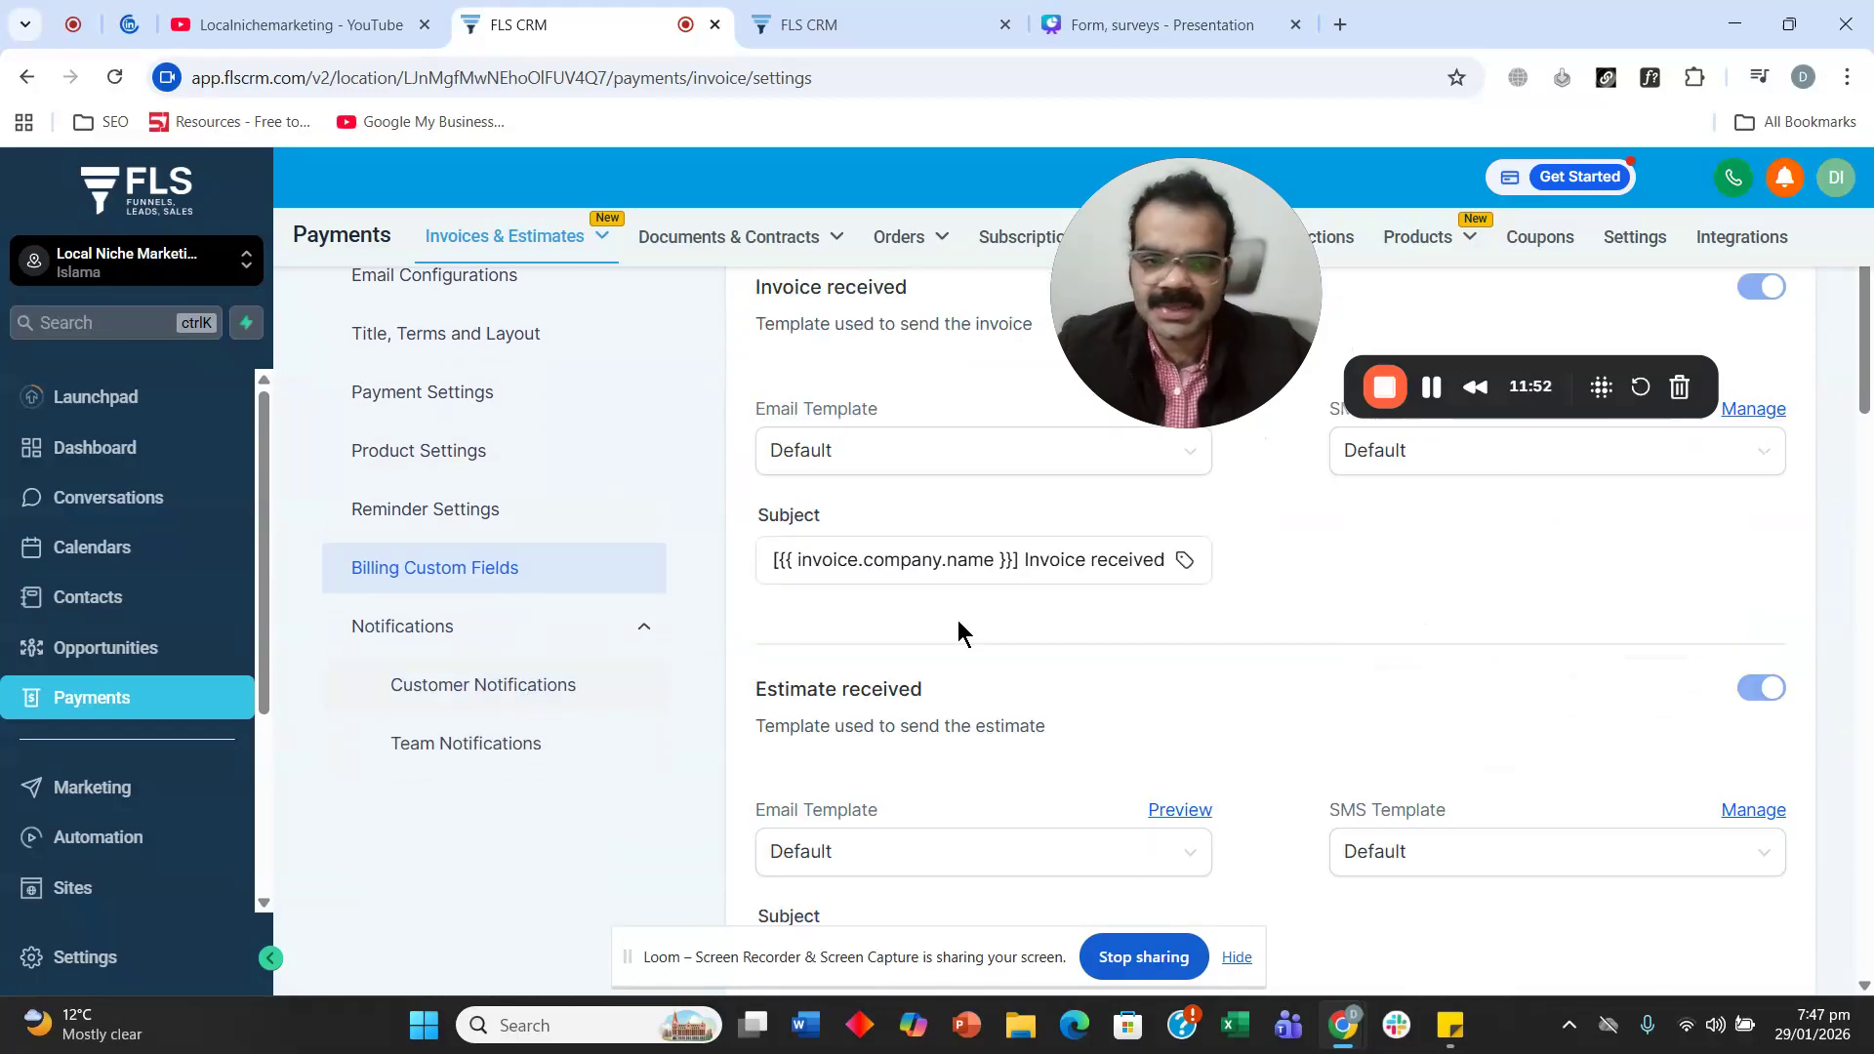
pyautogui.scroll(3, 956, 641)
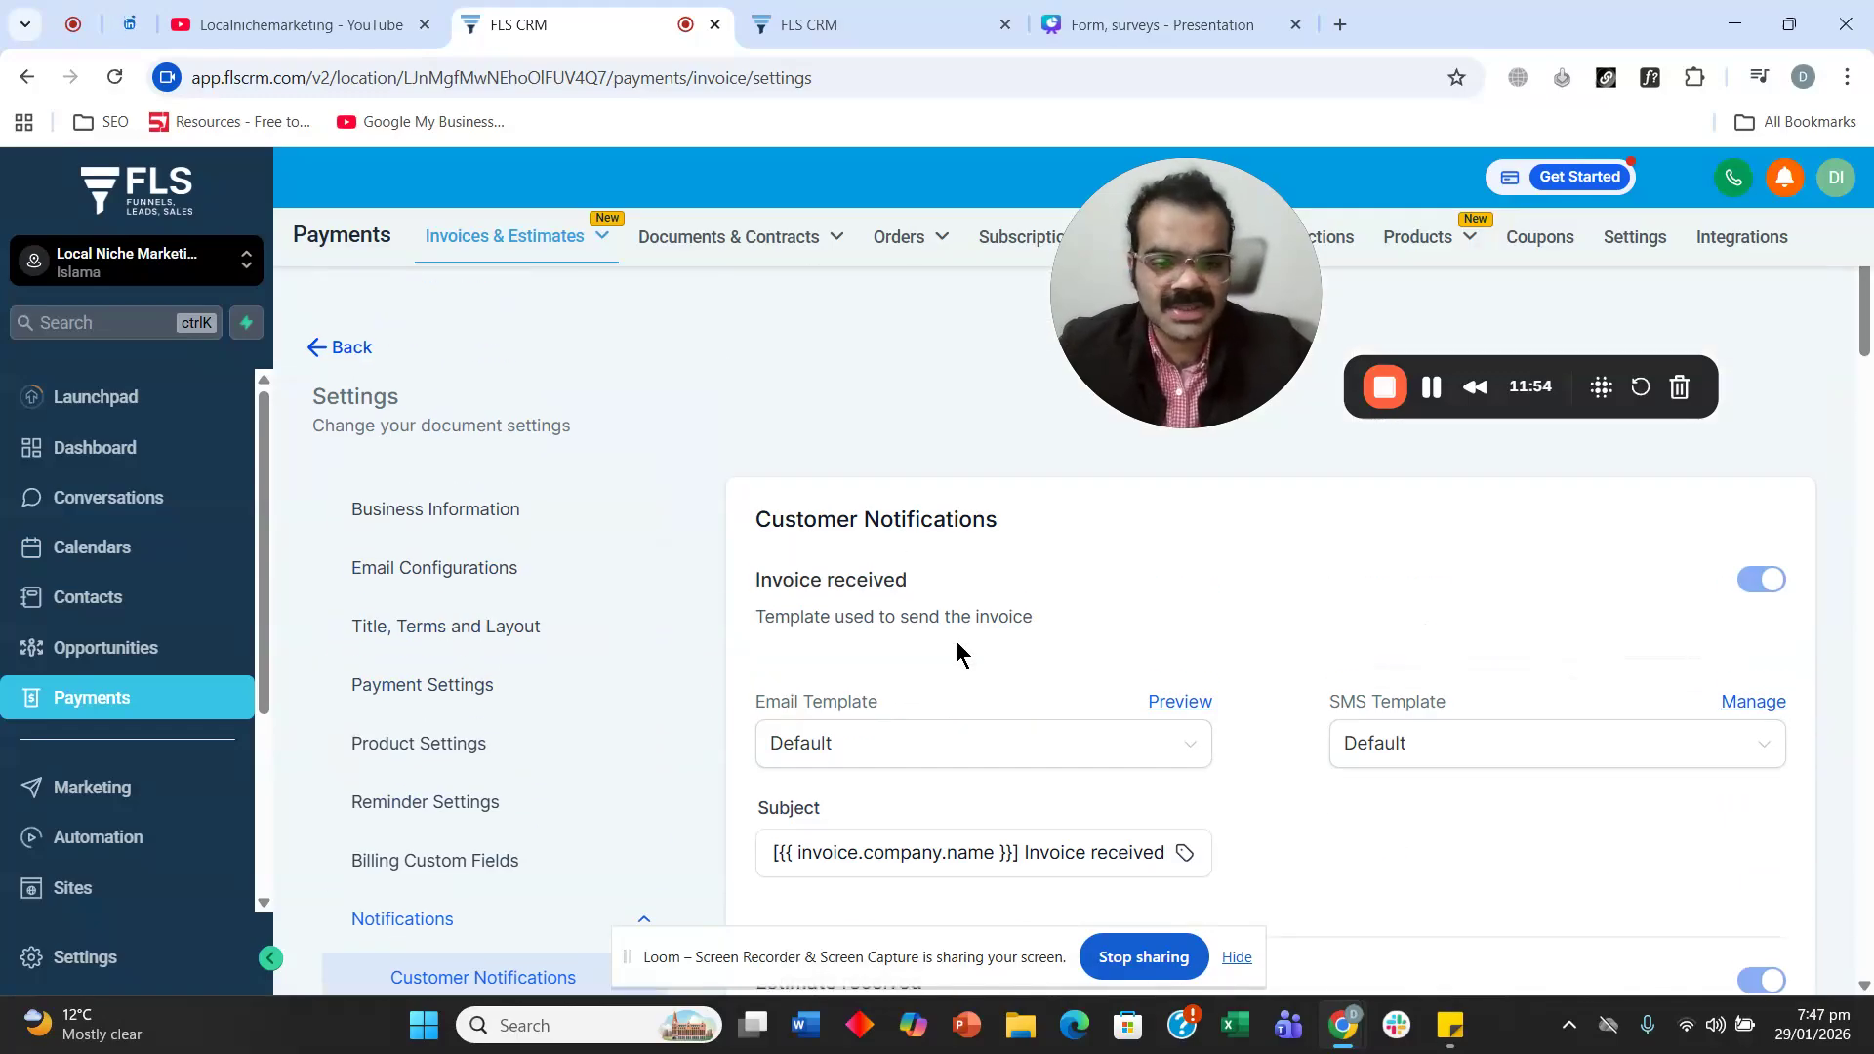
pyautogui.scroll(-1, 859, 439)
pyautogui.scroll(-1, 820, 517)
pyautogui.scroll(2, 820, 517)
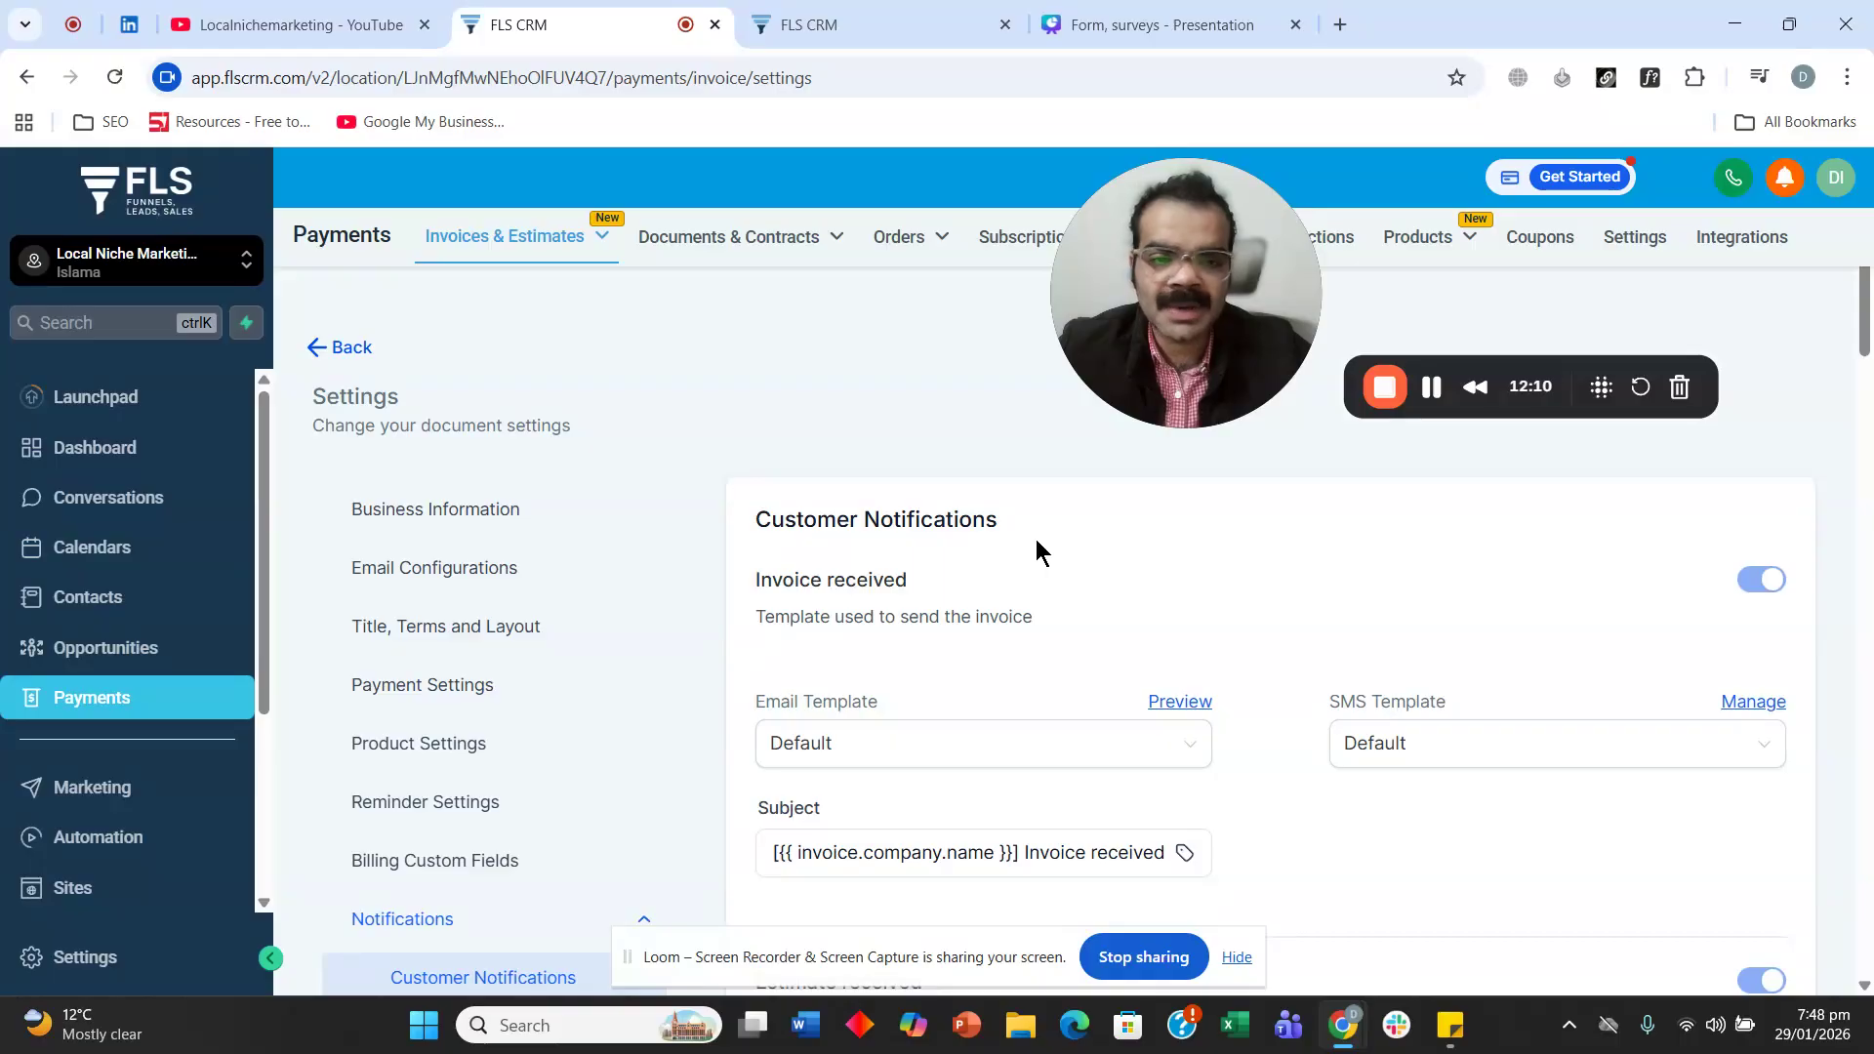
pyautogui.scroll(-1, 1035, 539)
pyautogui.scroll(1, 882, 527)
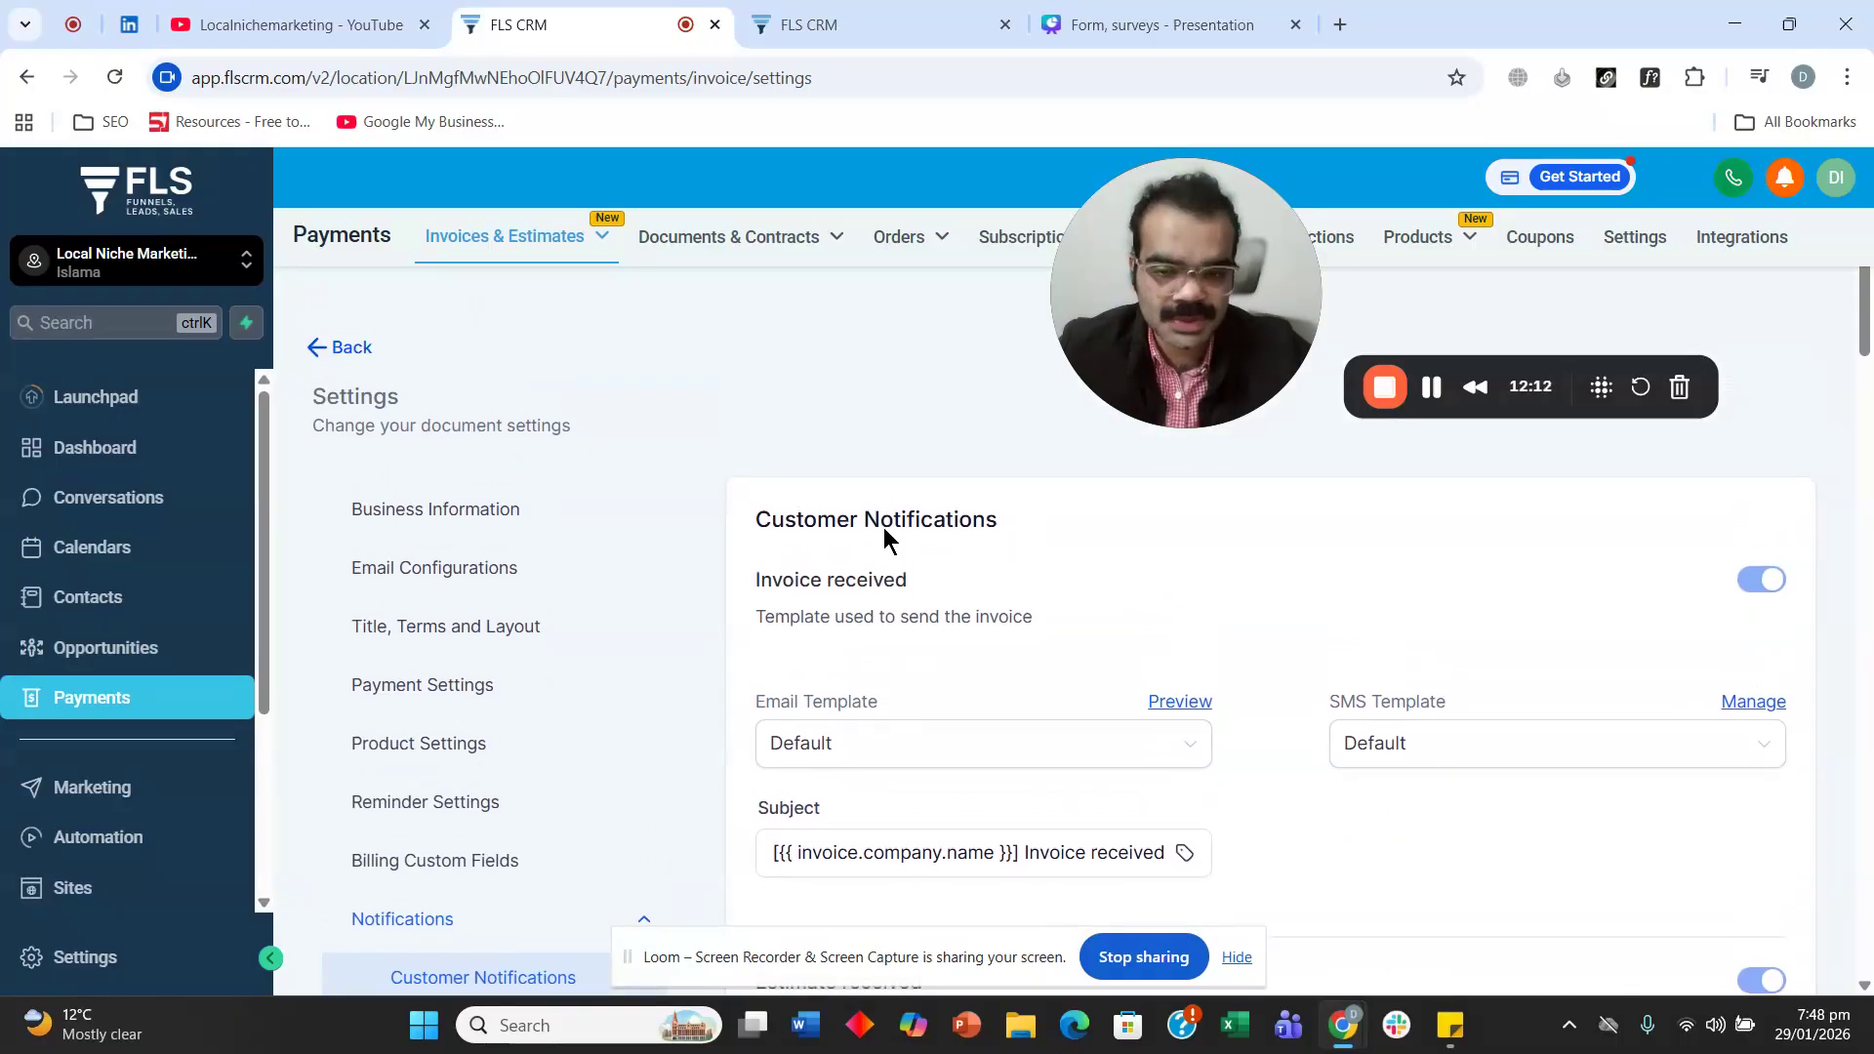
pyautogui.scroll(-1, 884, 530)
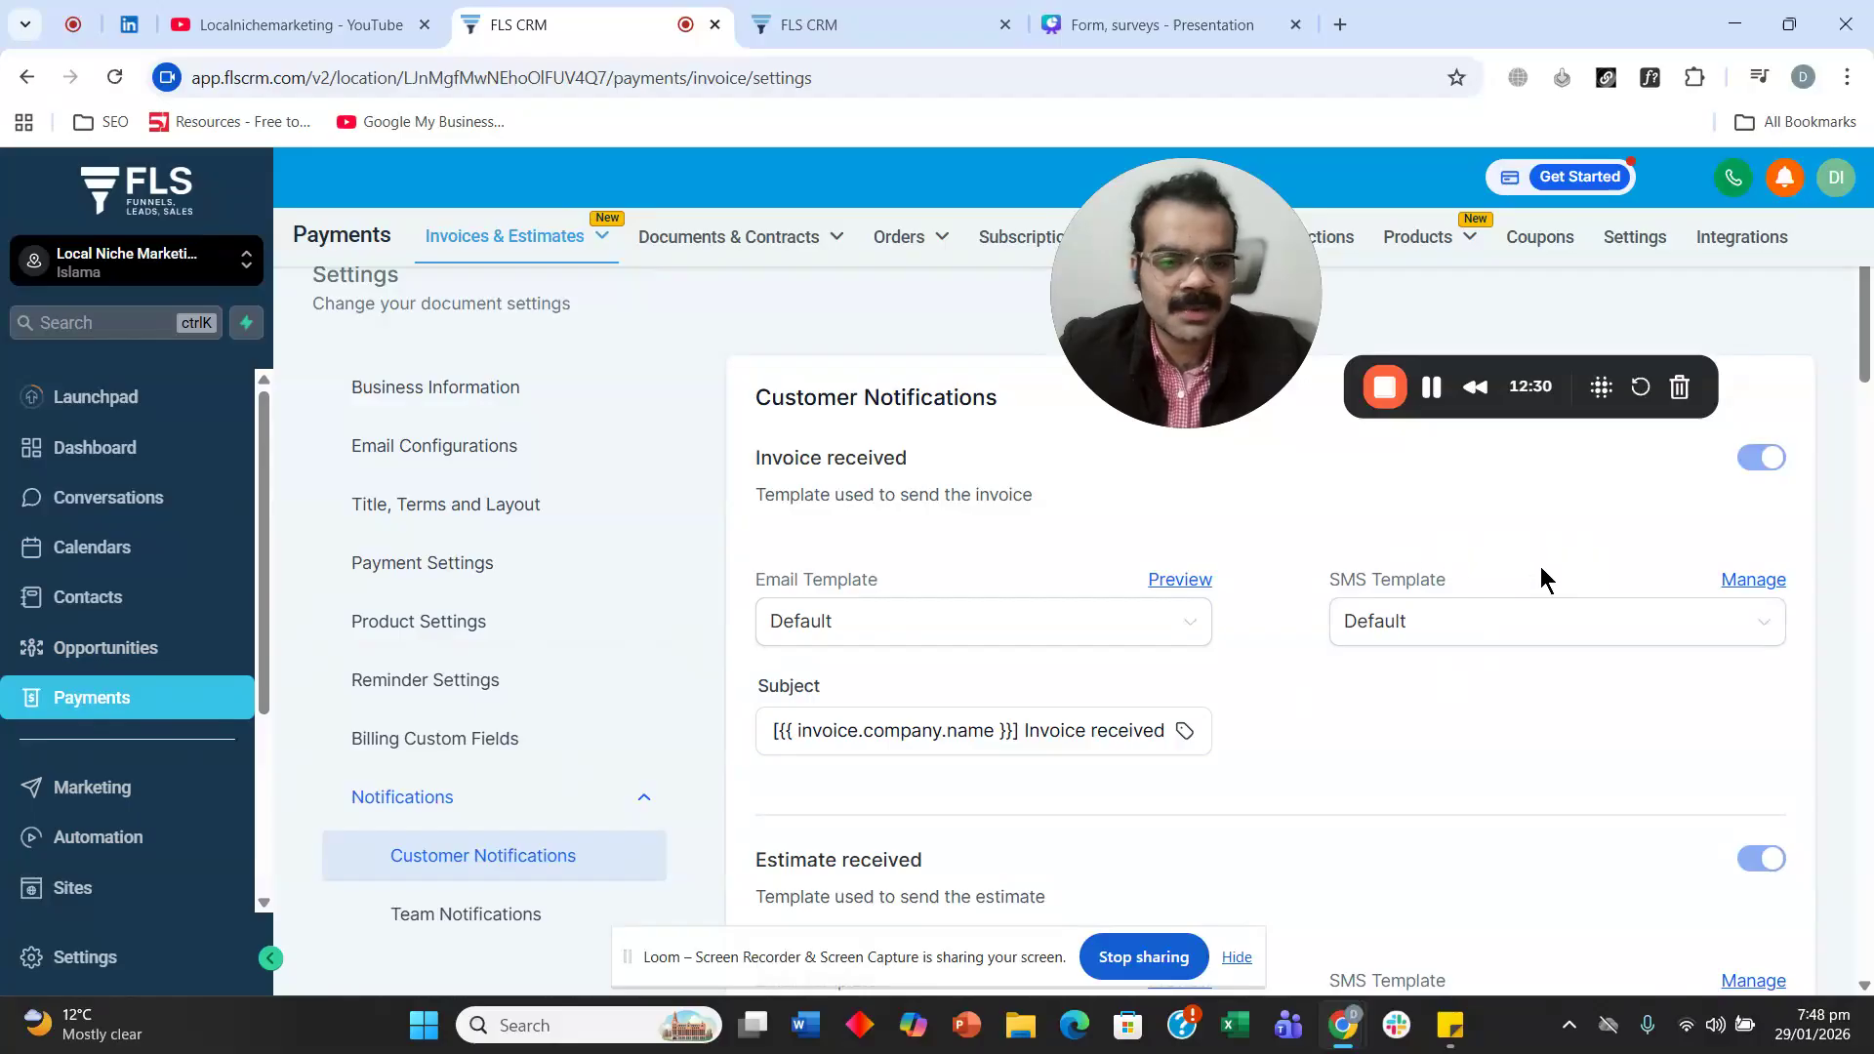
# View the SMS template management page for the Invoice received notification, and return to the Customer Notifications settings.
pyautogui.click(1760, 586)
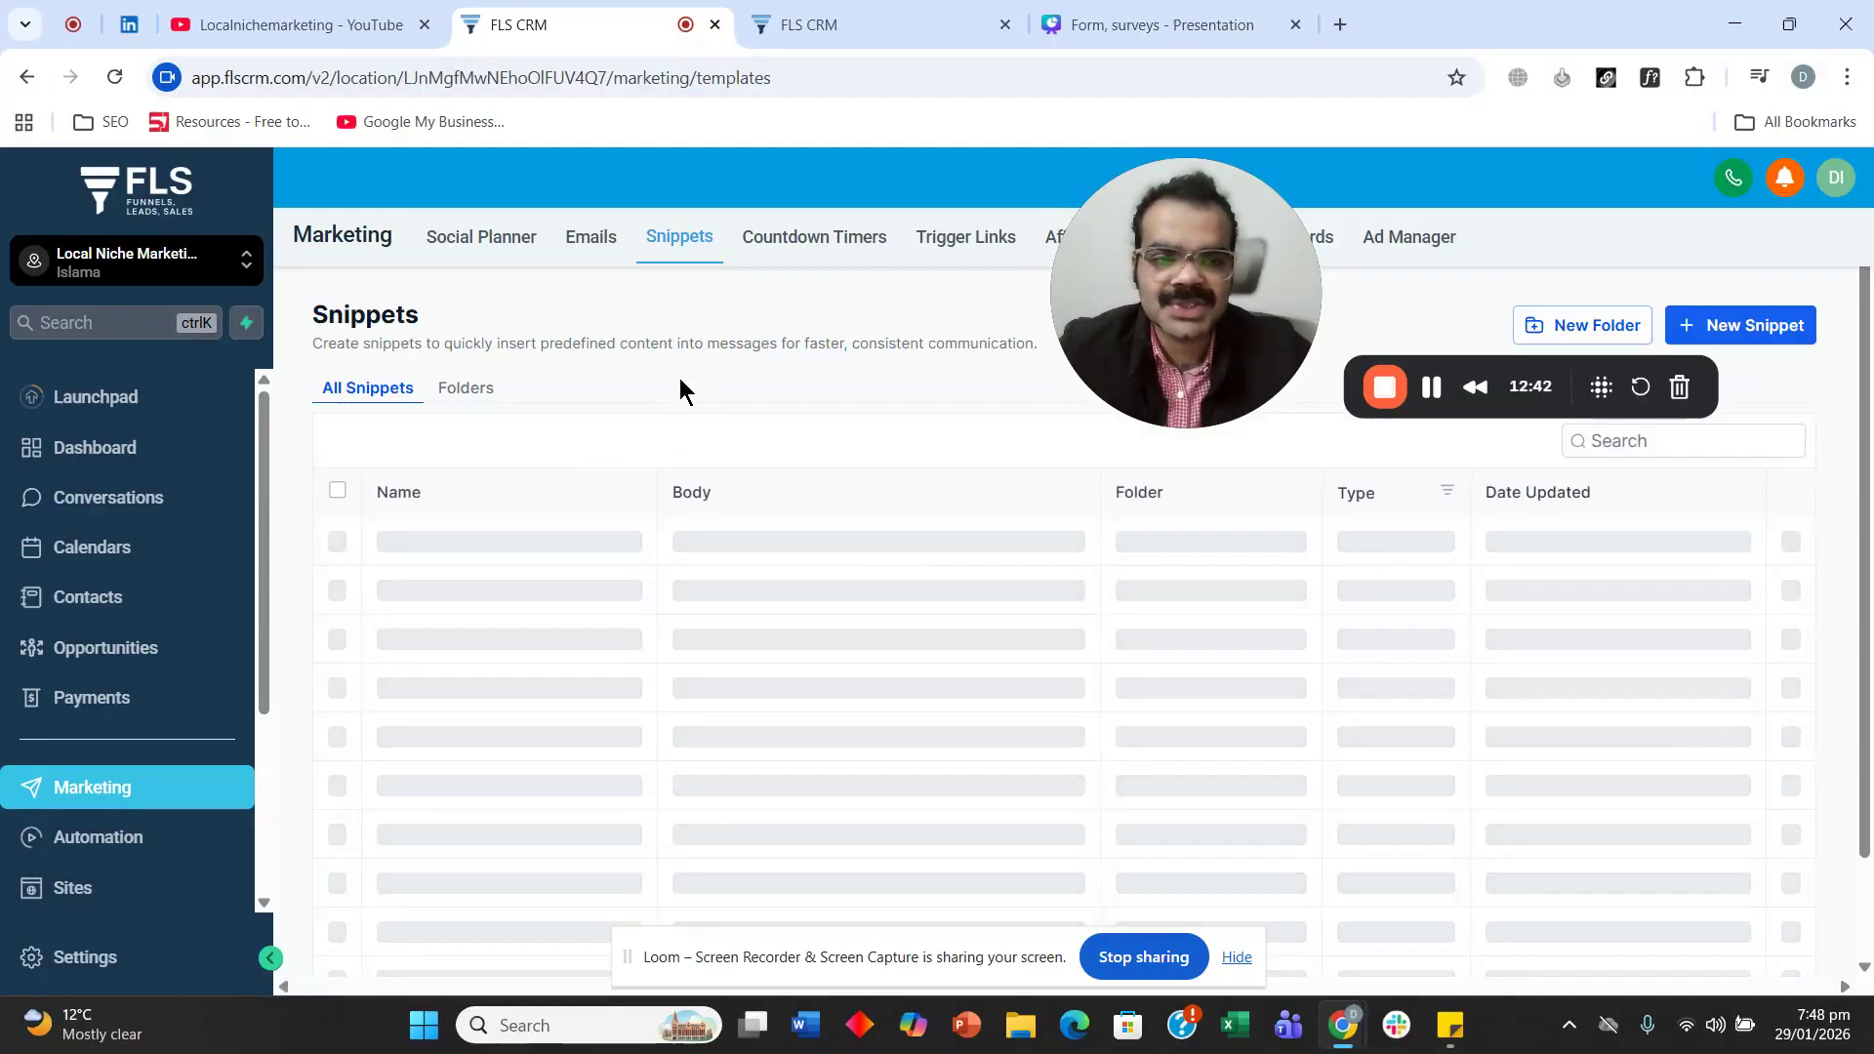
pyautogui.click(27, 77)
pyautogui.scroll(-3, 436, 756)
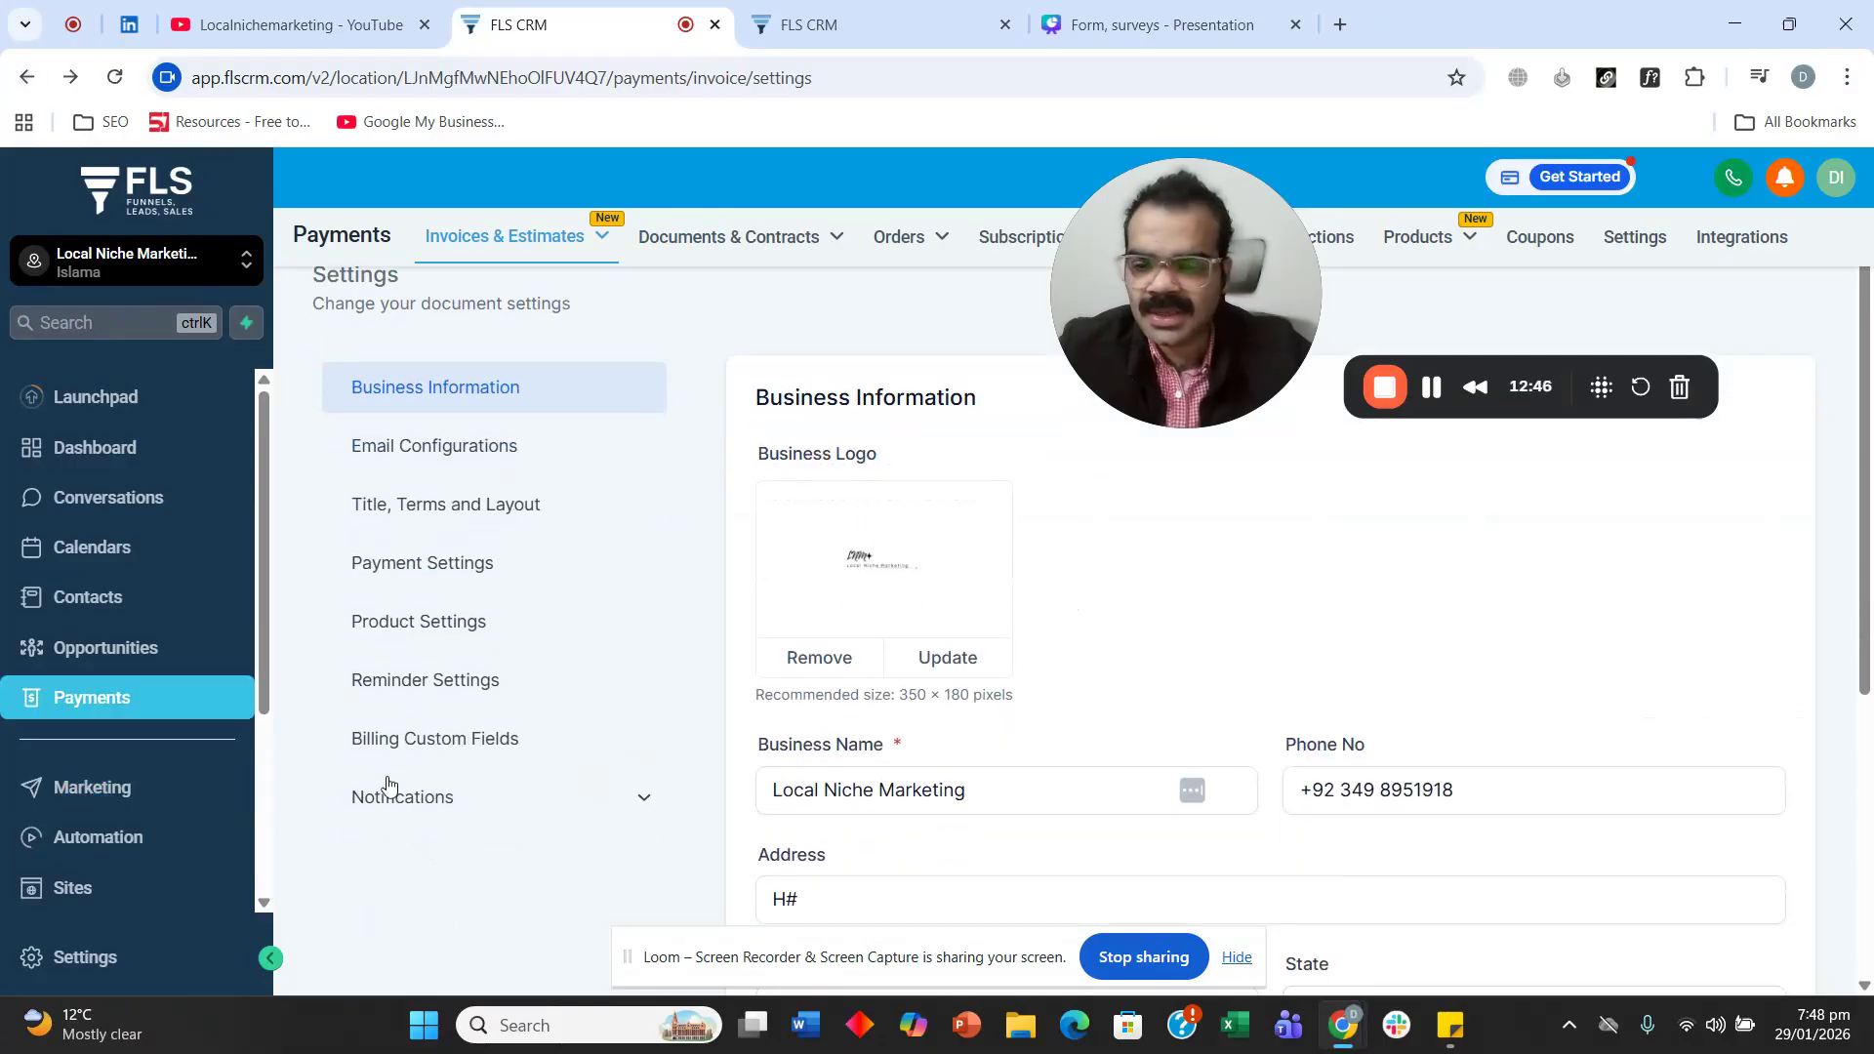
pyautogui.click(465, 678)
pyautogui.click(441, 734)
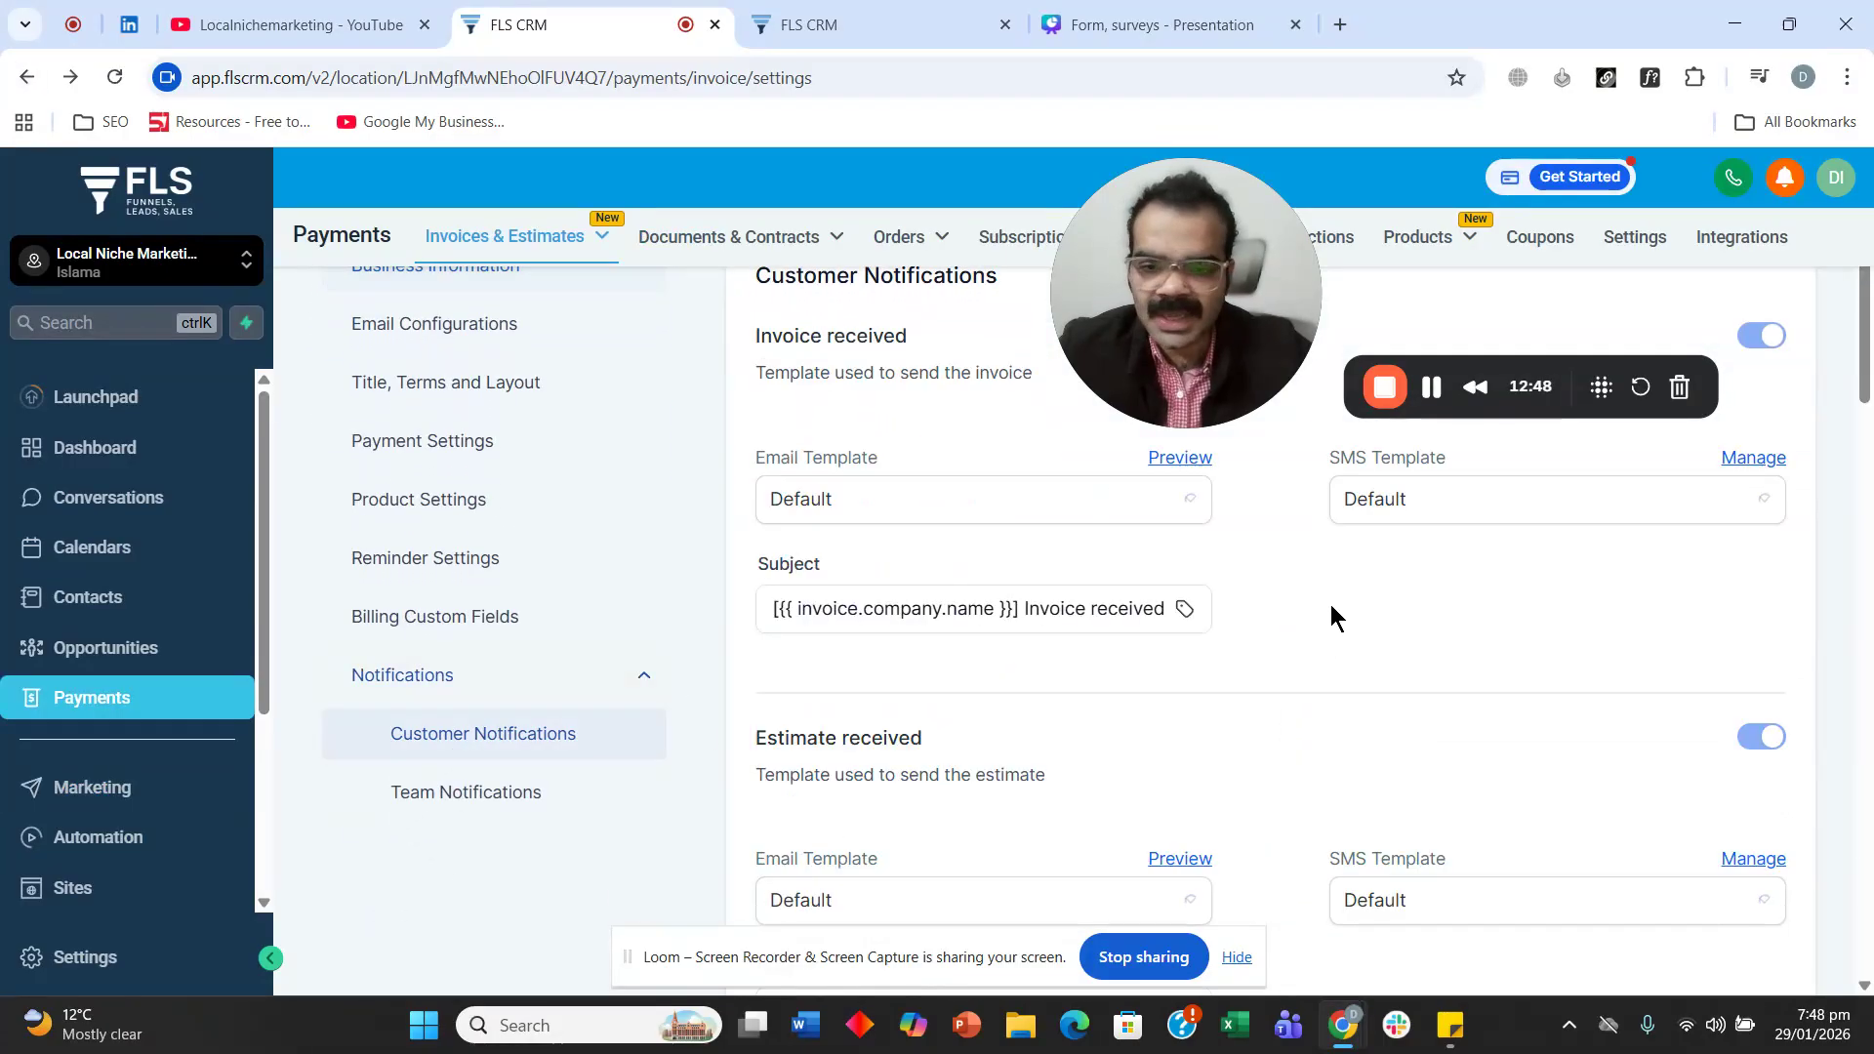
# Examine the subject line of the Invoice received email notification.
pyautogui.scroll(-1, 1319, 634)
pyautogui.scroll(1, 1319, 635)
pyautogui.click(884, 608)
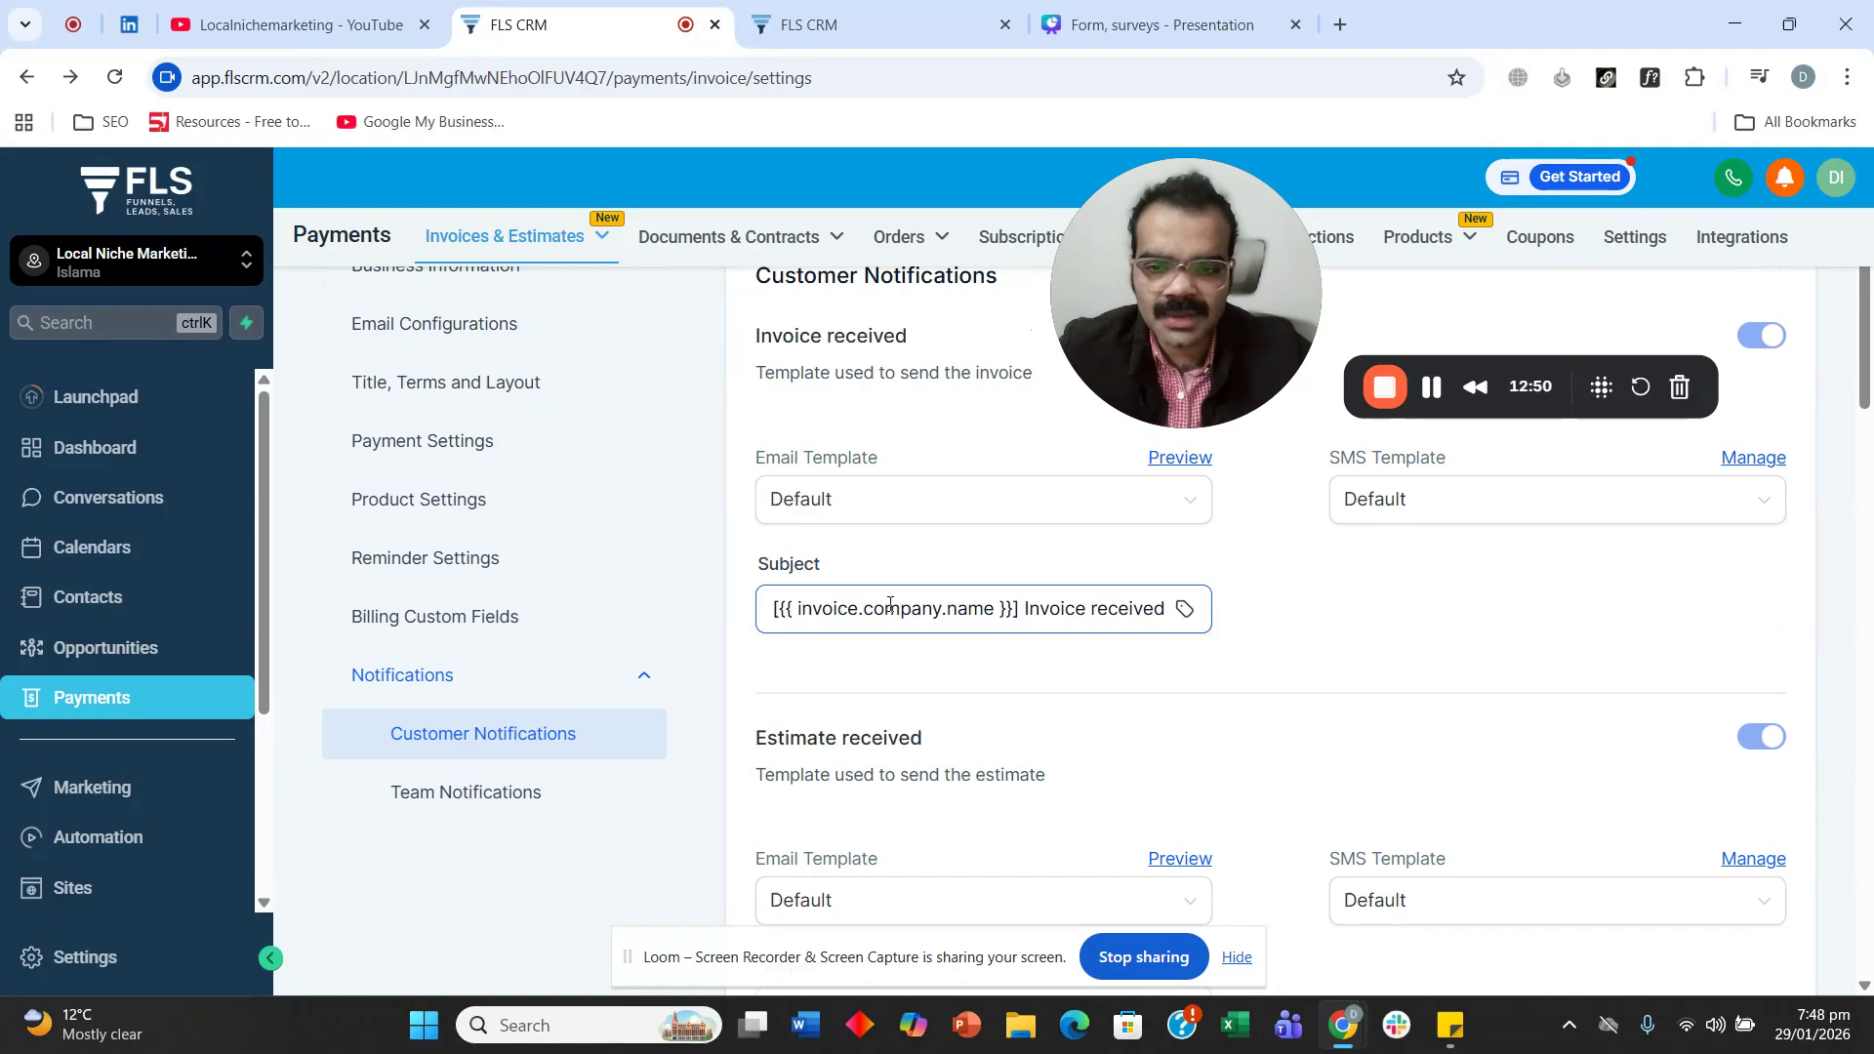
pyautogui.moveTo(782, 603); pyautogui.dragTo(1258, 613)
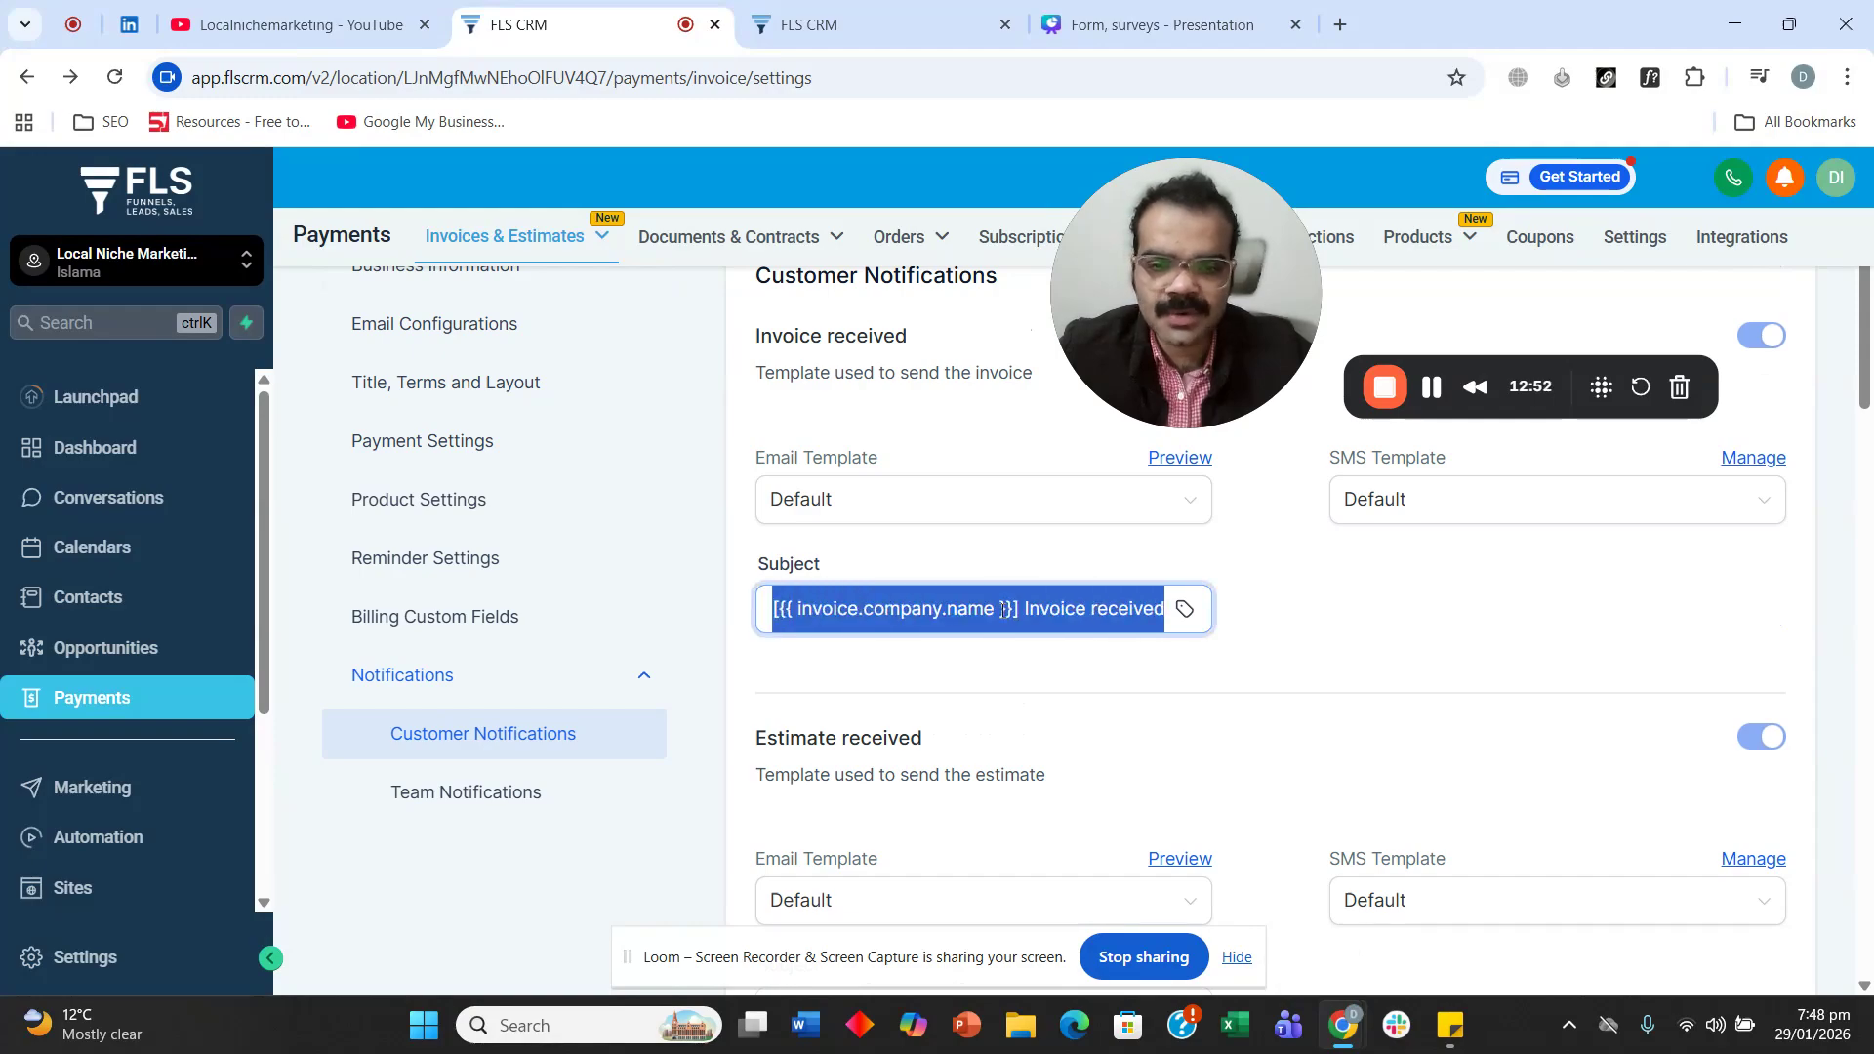
# Examine the Invoice payment successful notification, including its description, SMS template and enabling switch.
pyautogui.scroll(-2, 992, 508)
pyautogui.scroll(-5, 993, 508)
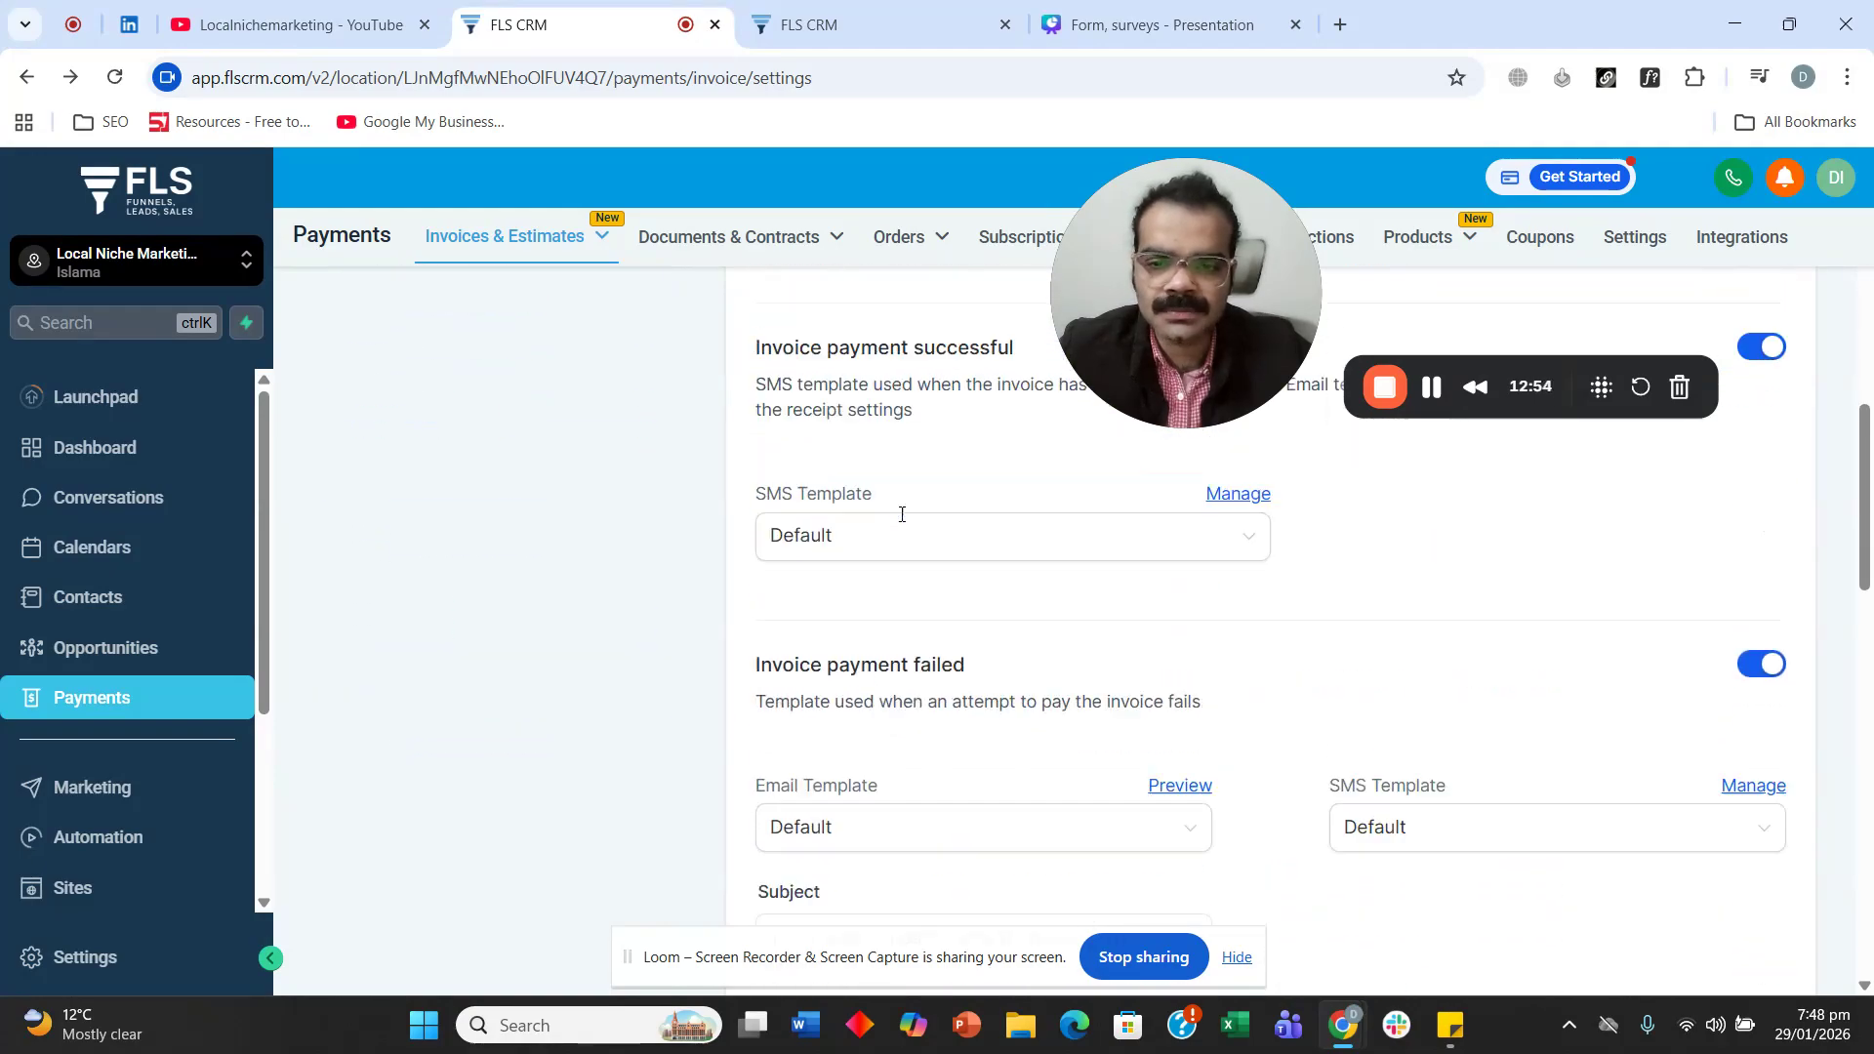
pyautogui.scroll(1, 894, 540)
pyautogui.scroll(2, 894, 546)
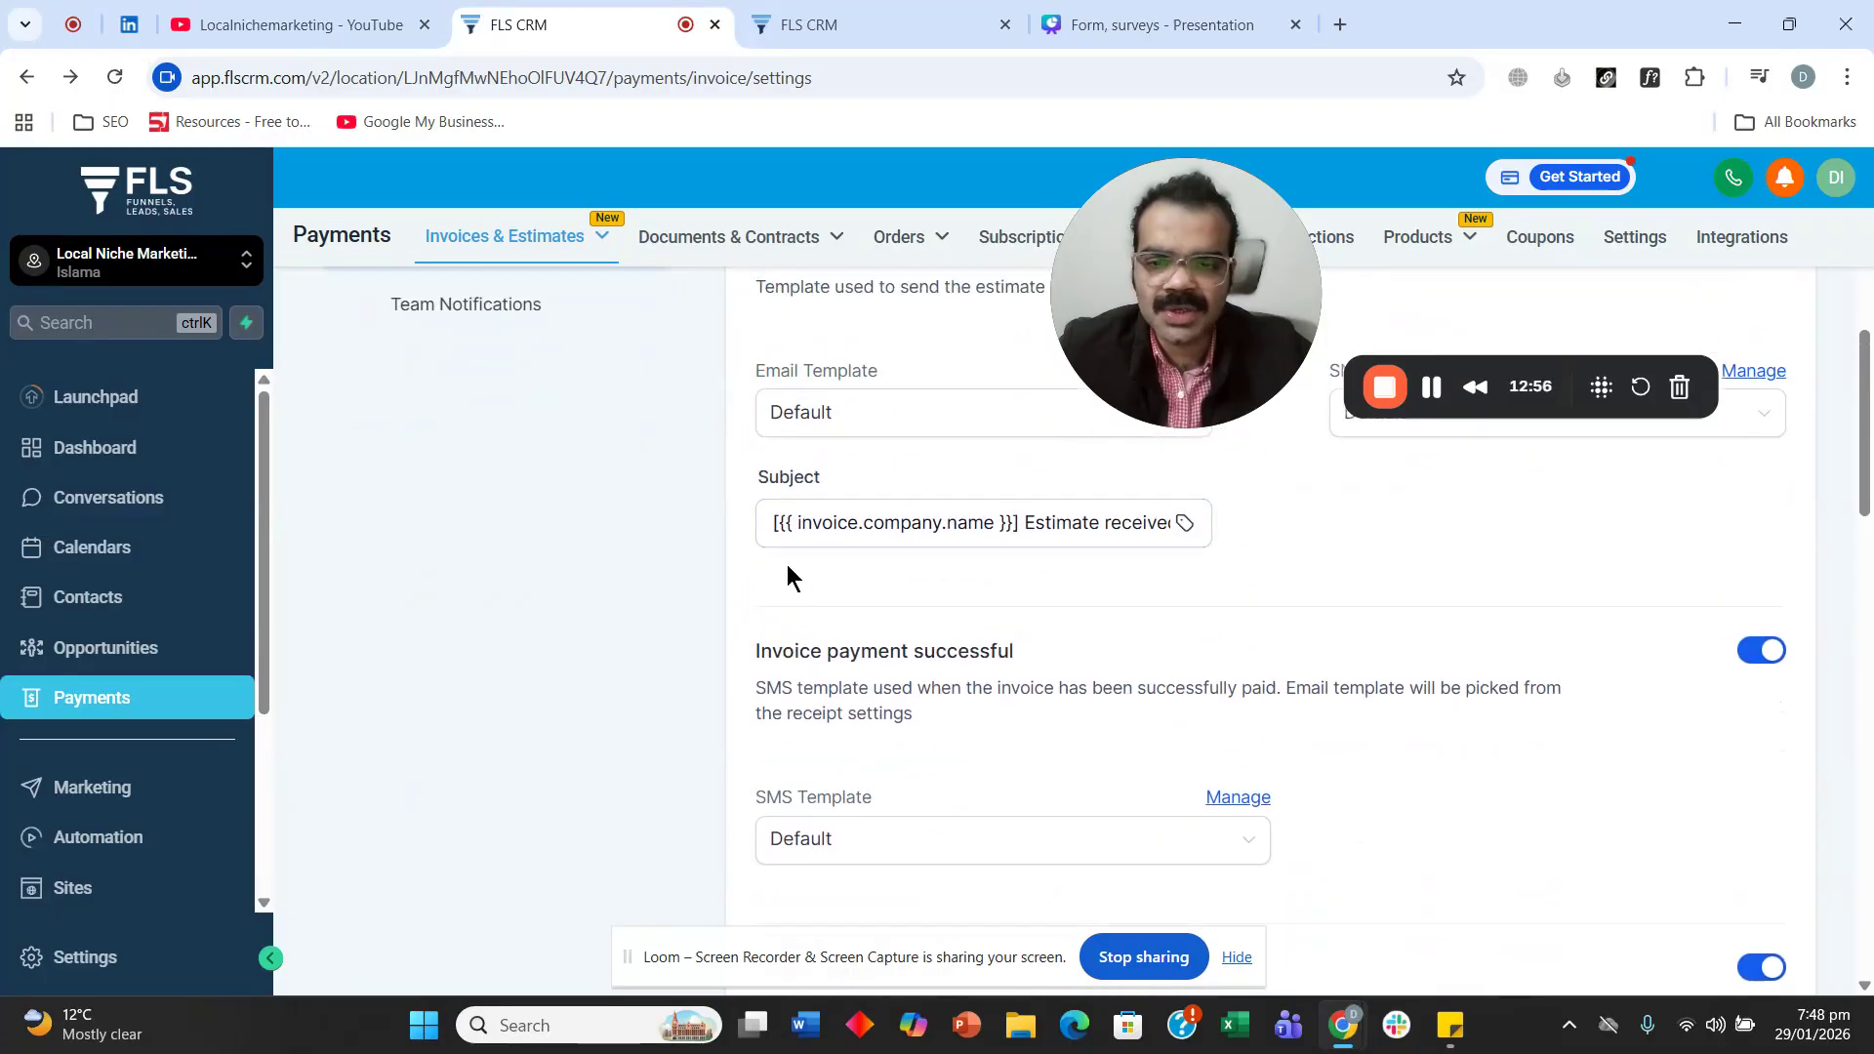
pyautogui.moveTo(752, 656); pyautogui.dragTo(1021, 657)
pyautogui.click(816, 650)
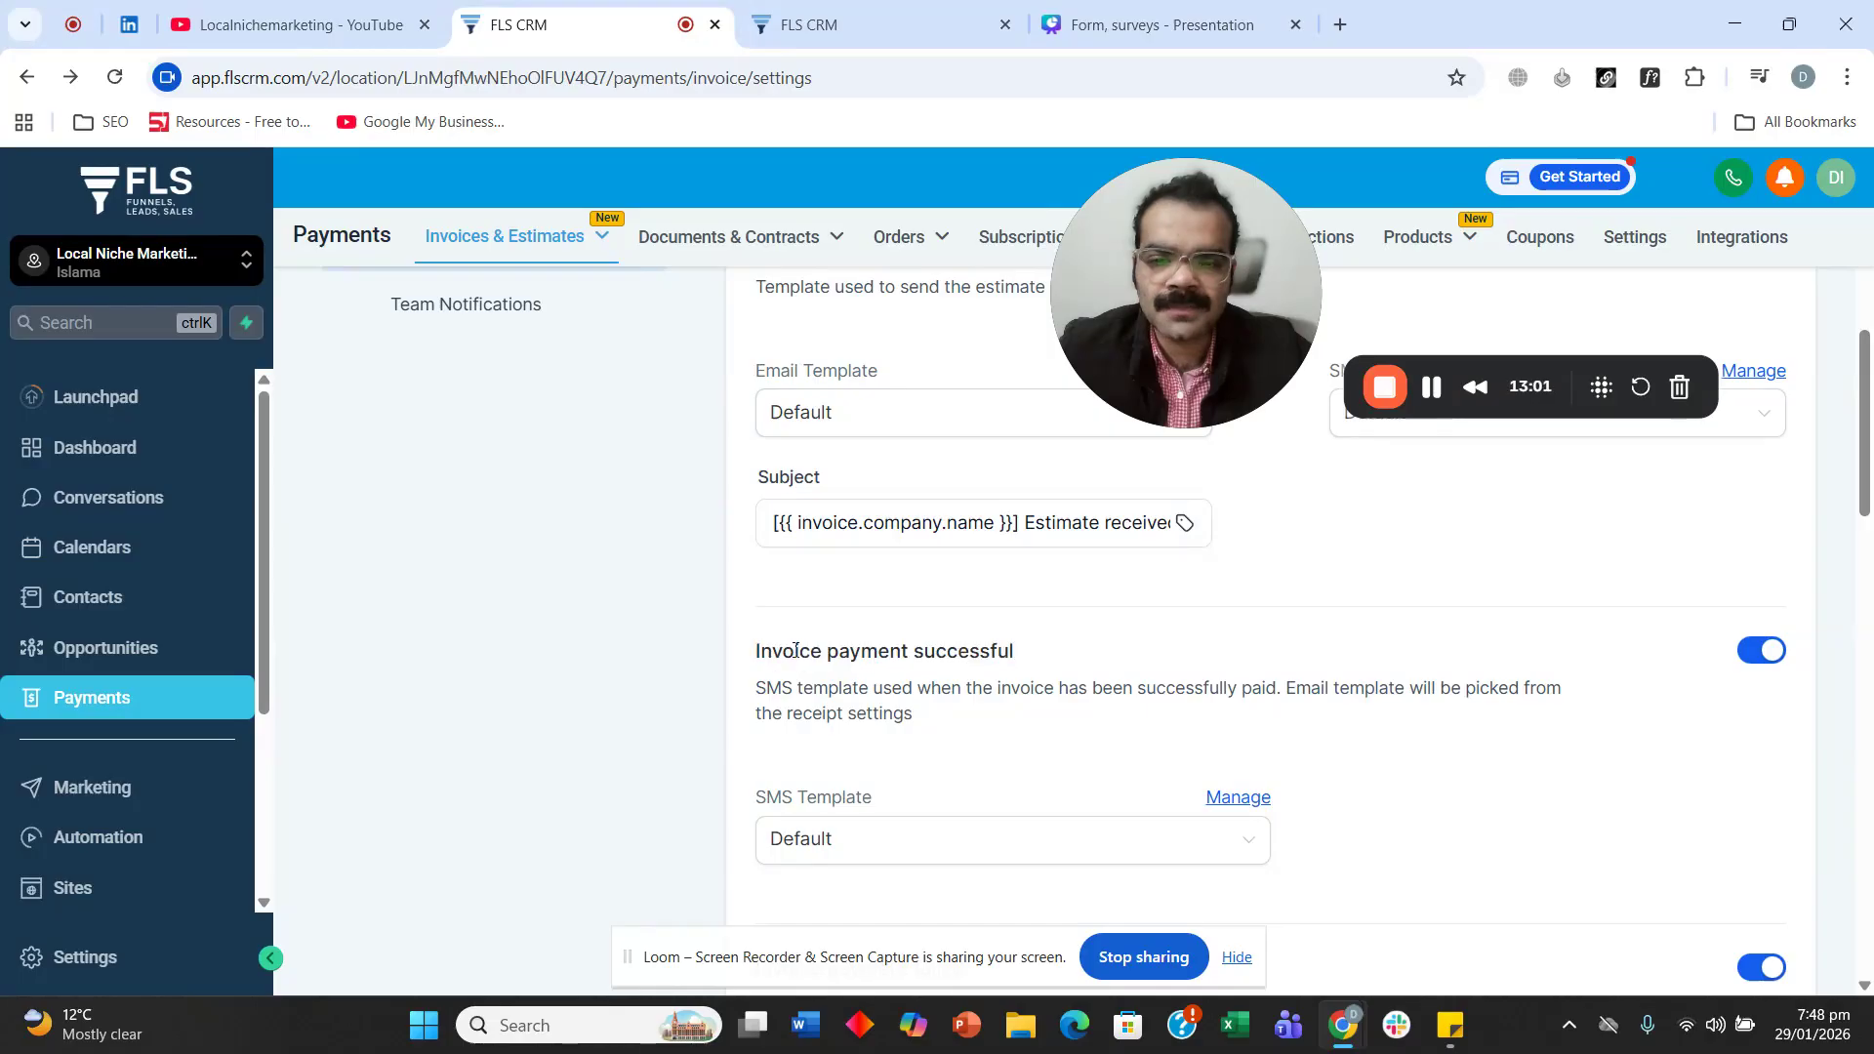
pyautogui.tripleClick(1025, 656)
pyautogui.click(1109, 644)
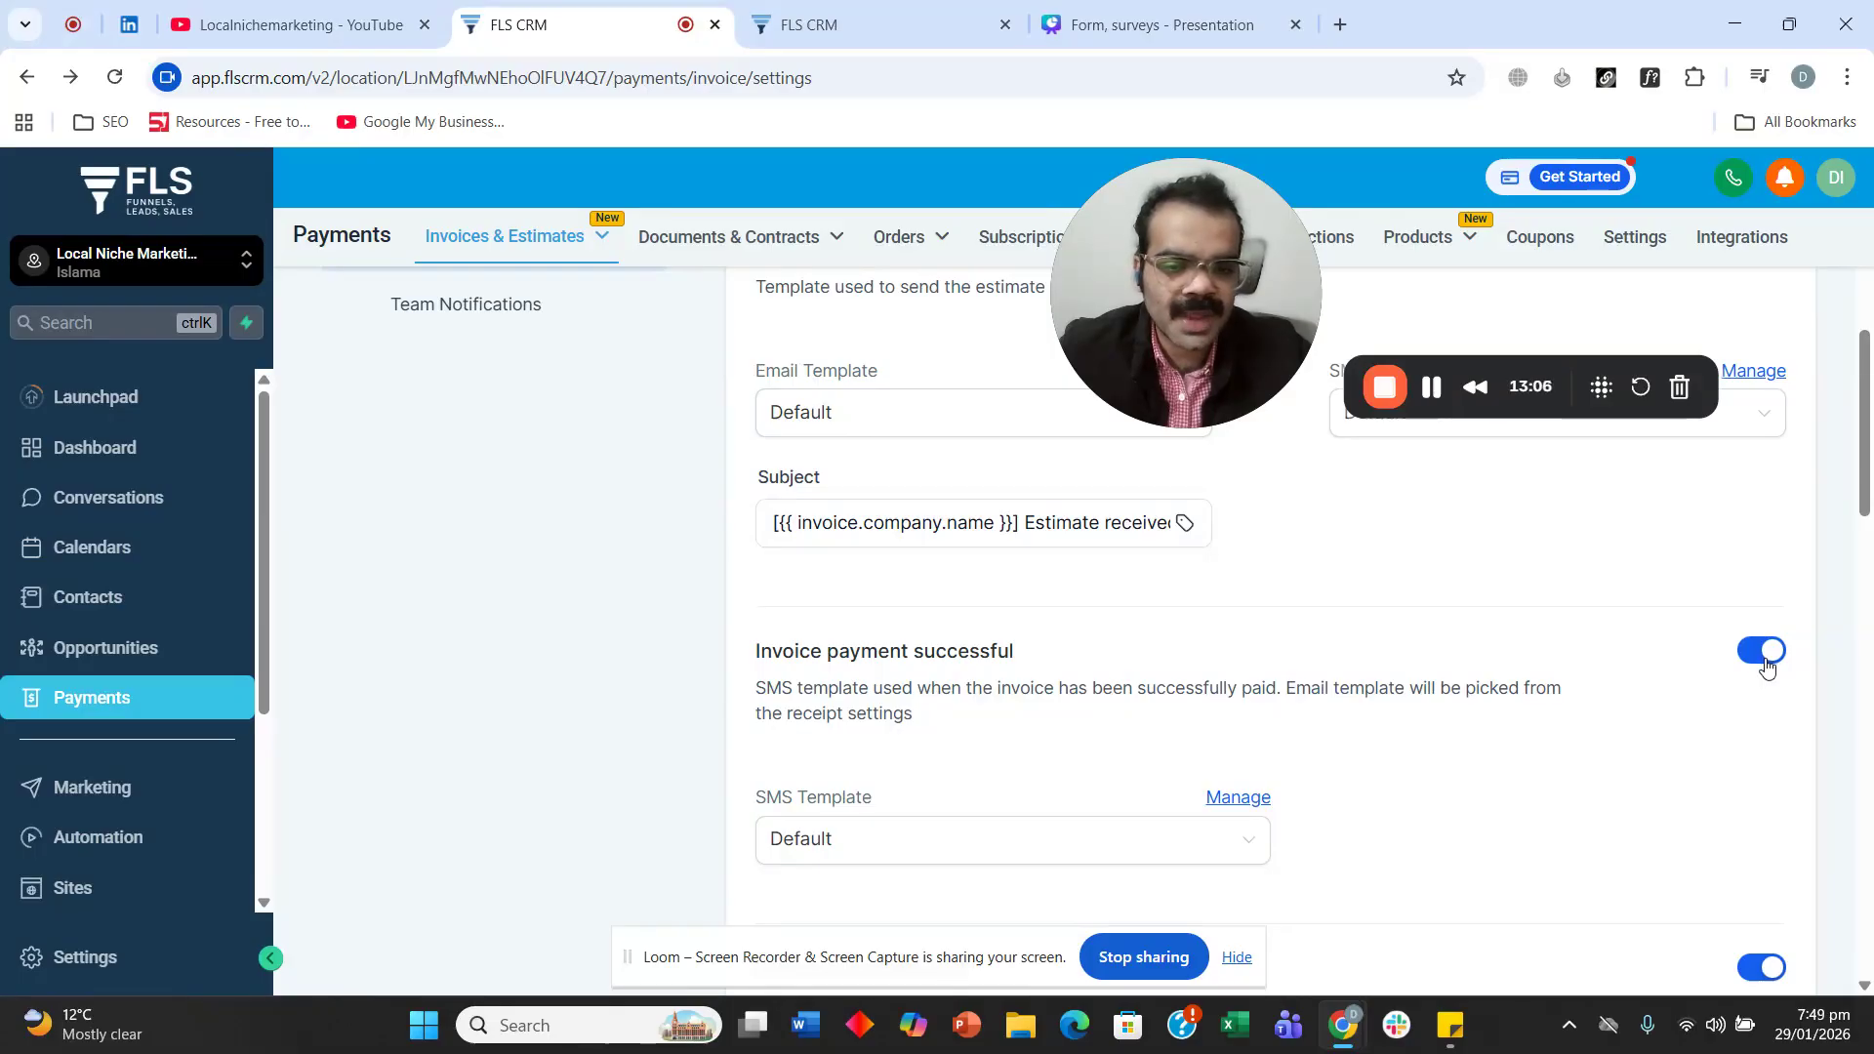
pyautogui.moveTo(753, 656); pyautogui.dragTo(890, 656)
pyautogui.click(890, 656)
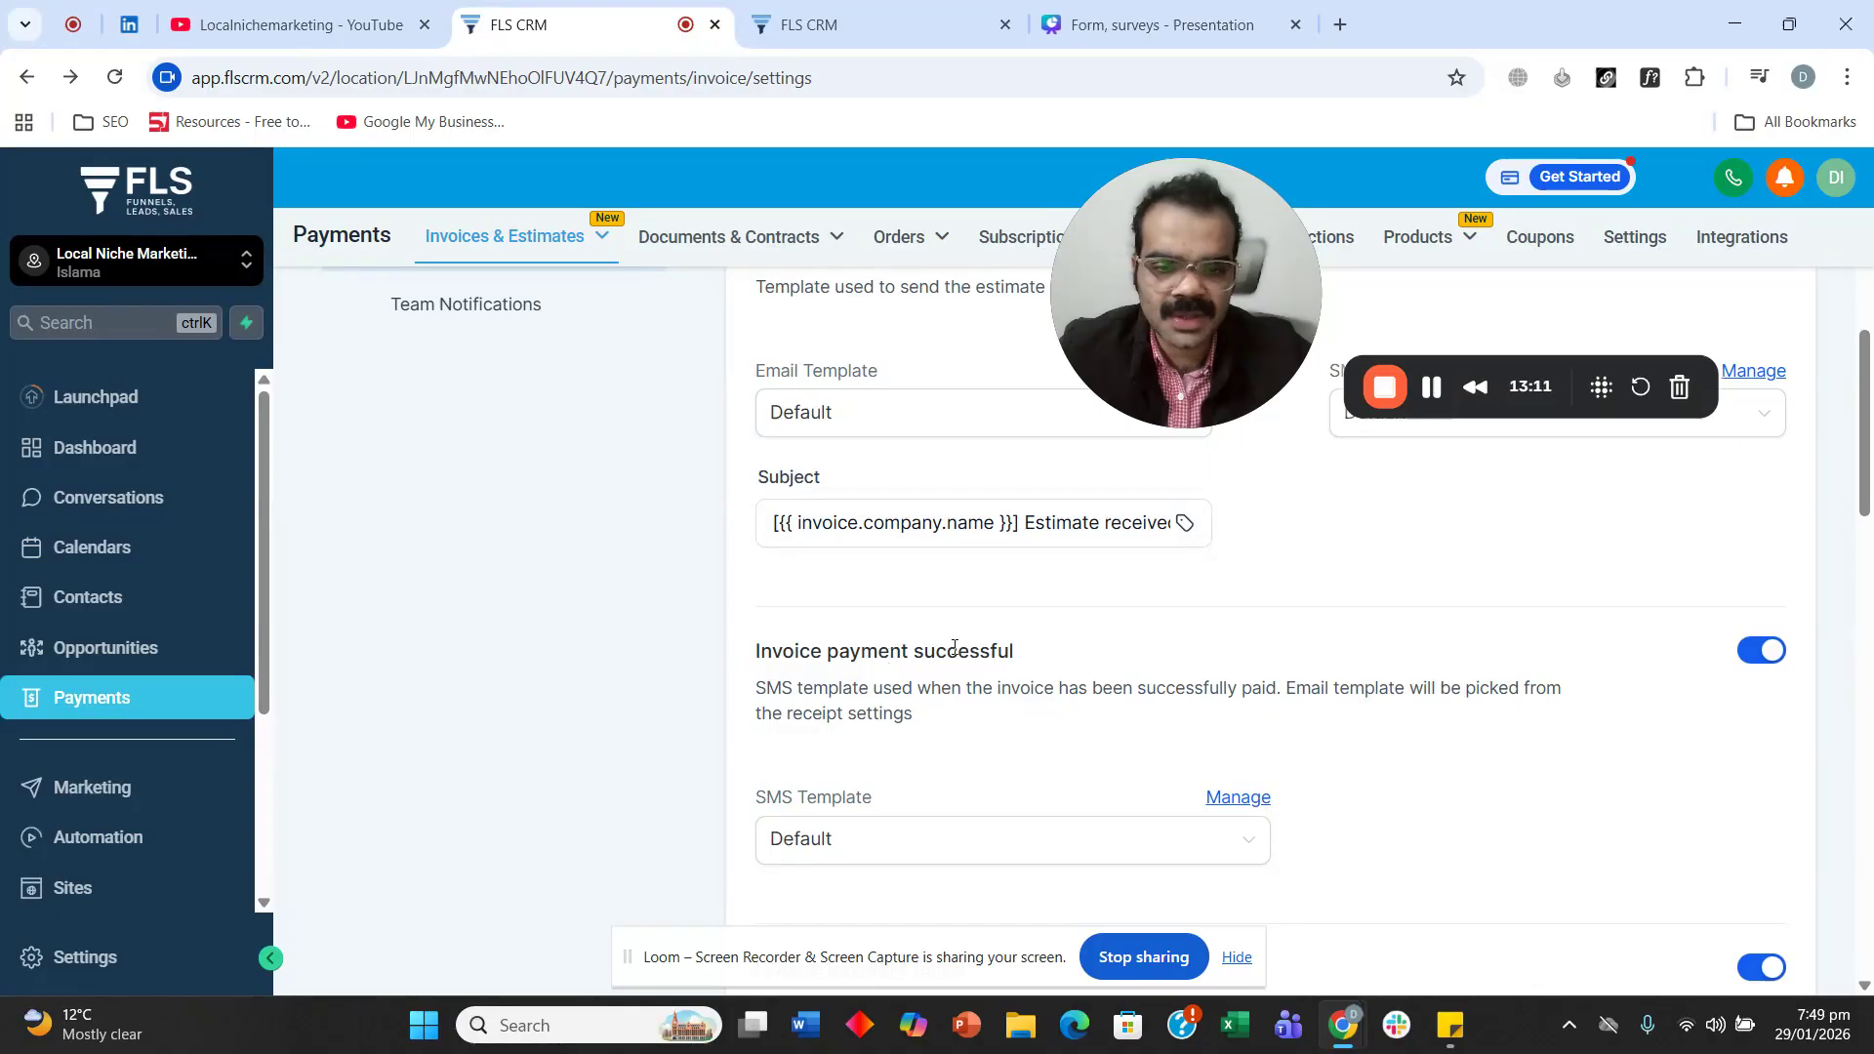
# Examine the Invoice payment failed notification, including its email template, SMS template and subject.
pyautogui.scroll(-2, 1362, 625)
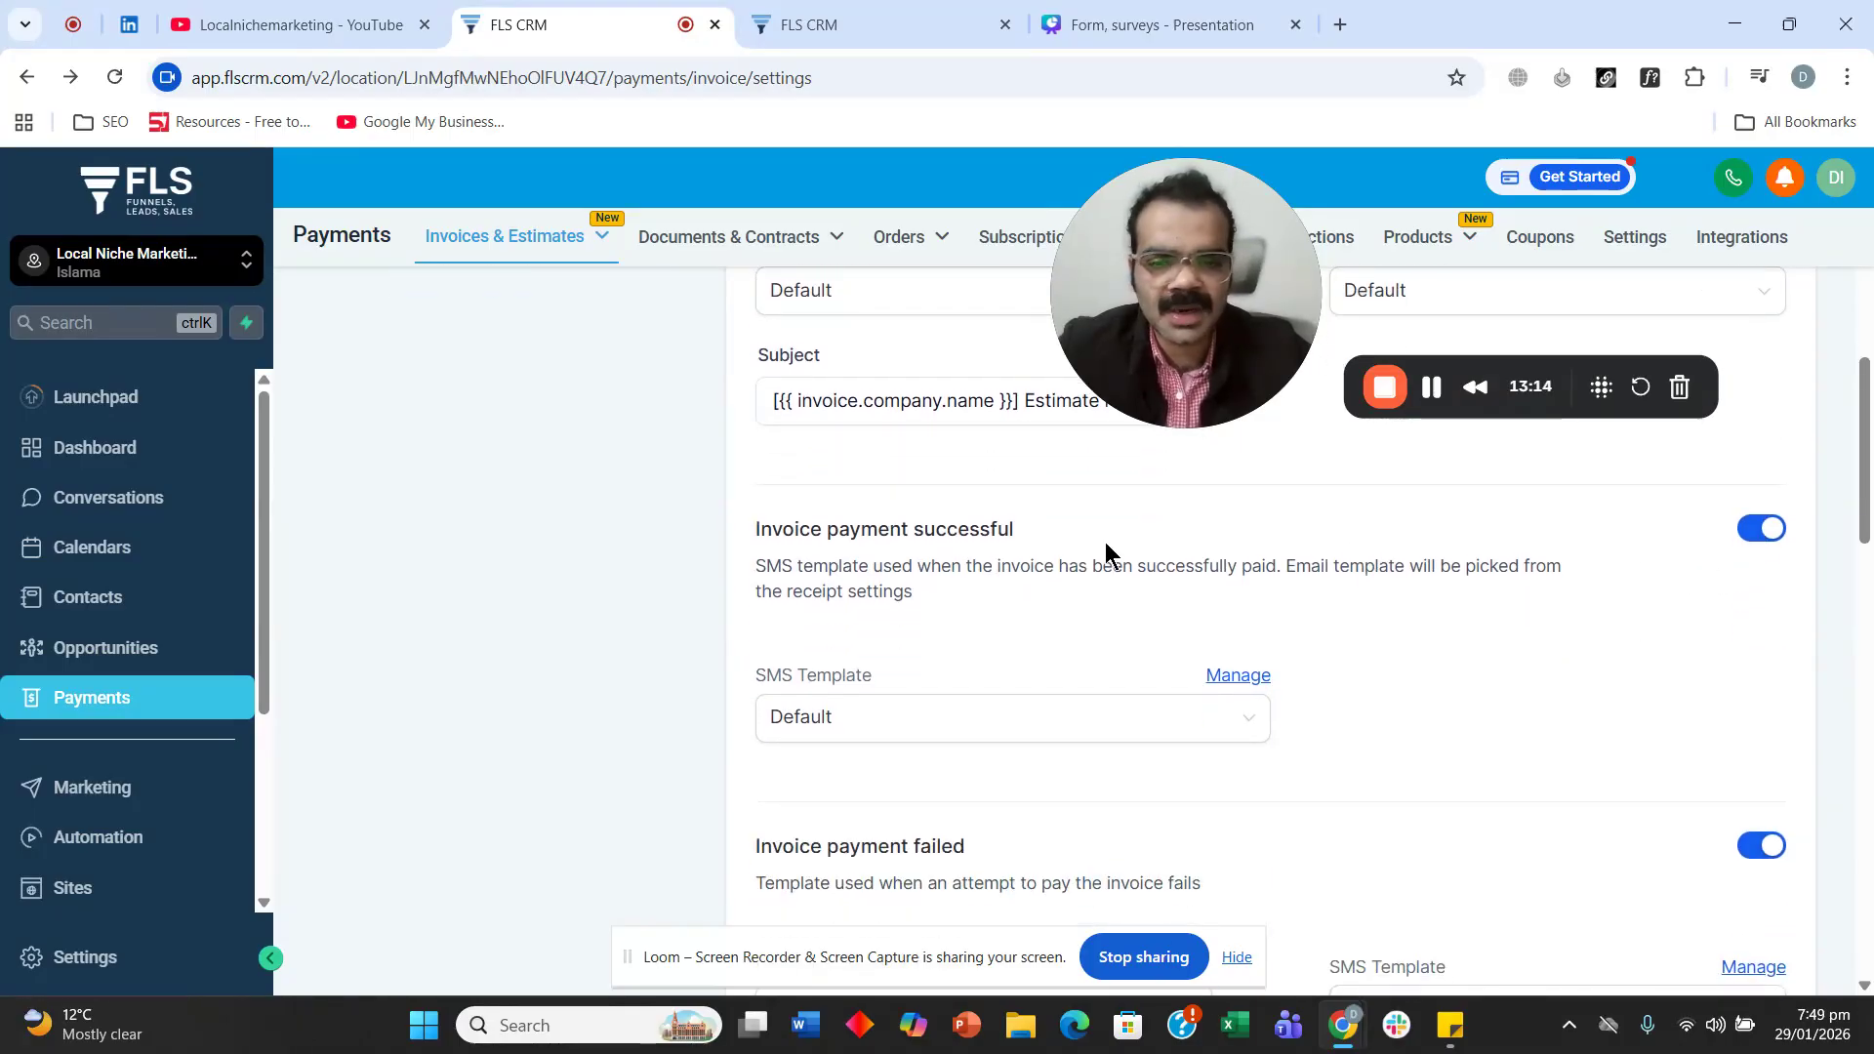
pyautogui.scroll(-6, 1025, 537)
pyautogui.scroll(4, 913, 552)
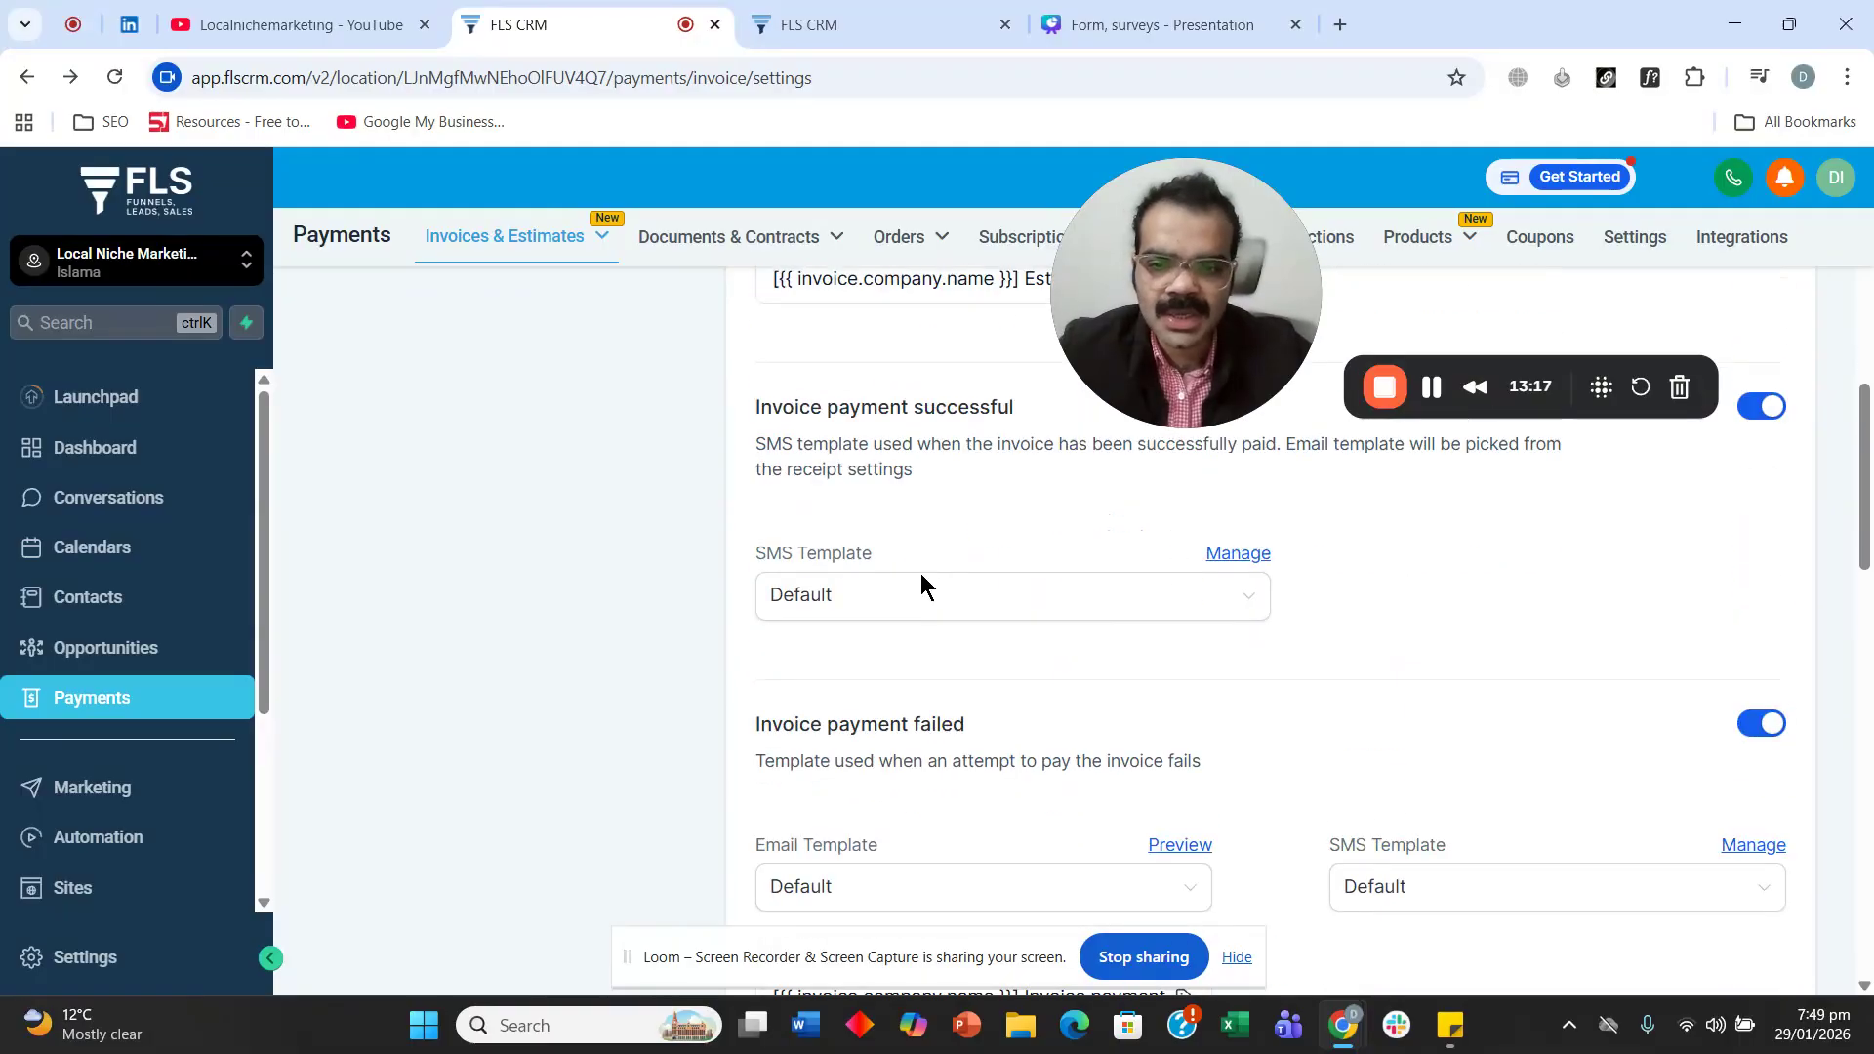
pyautogui.scroll(-2, 935, 582)
pyautogui.moveTo(744, 603); pyautogui.dragTo(974, 602)
pyautogui.click(986, 609)
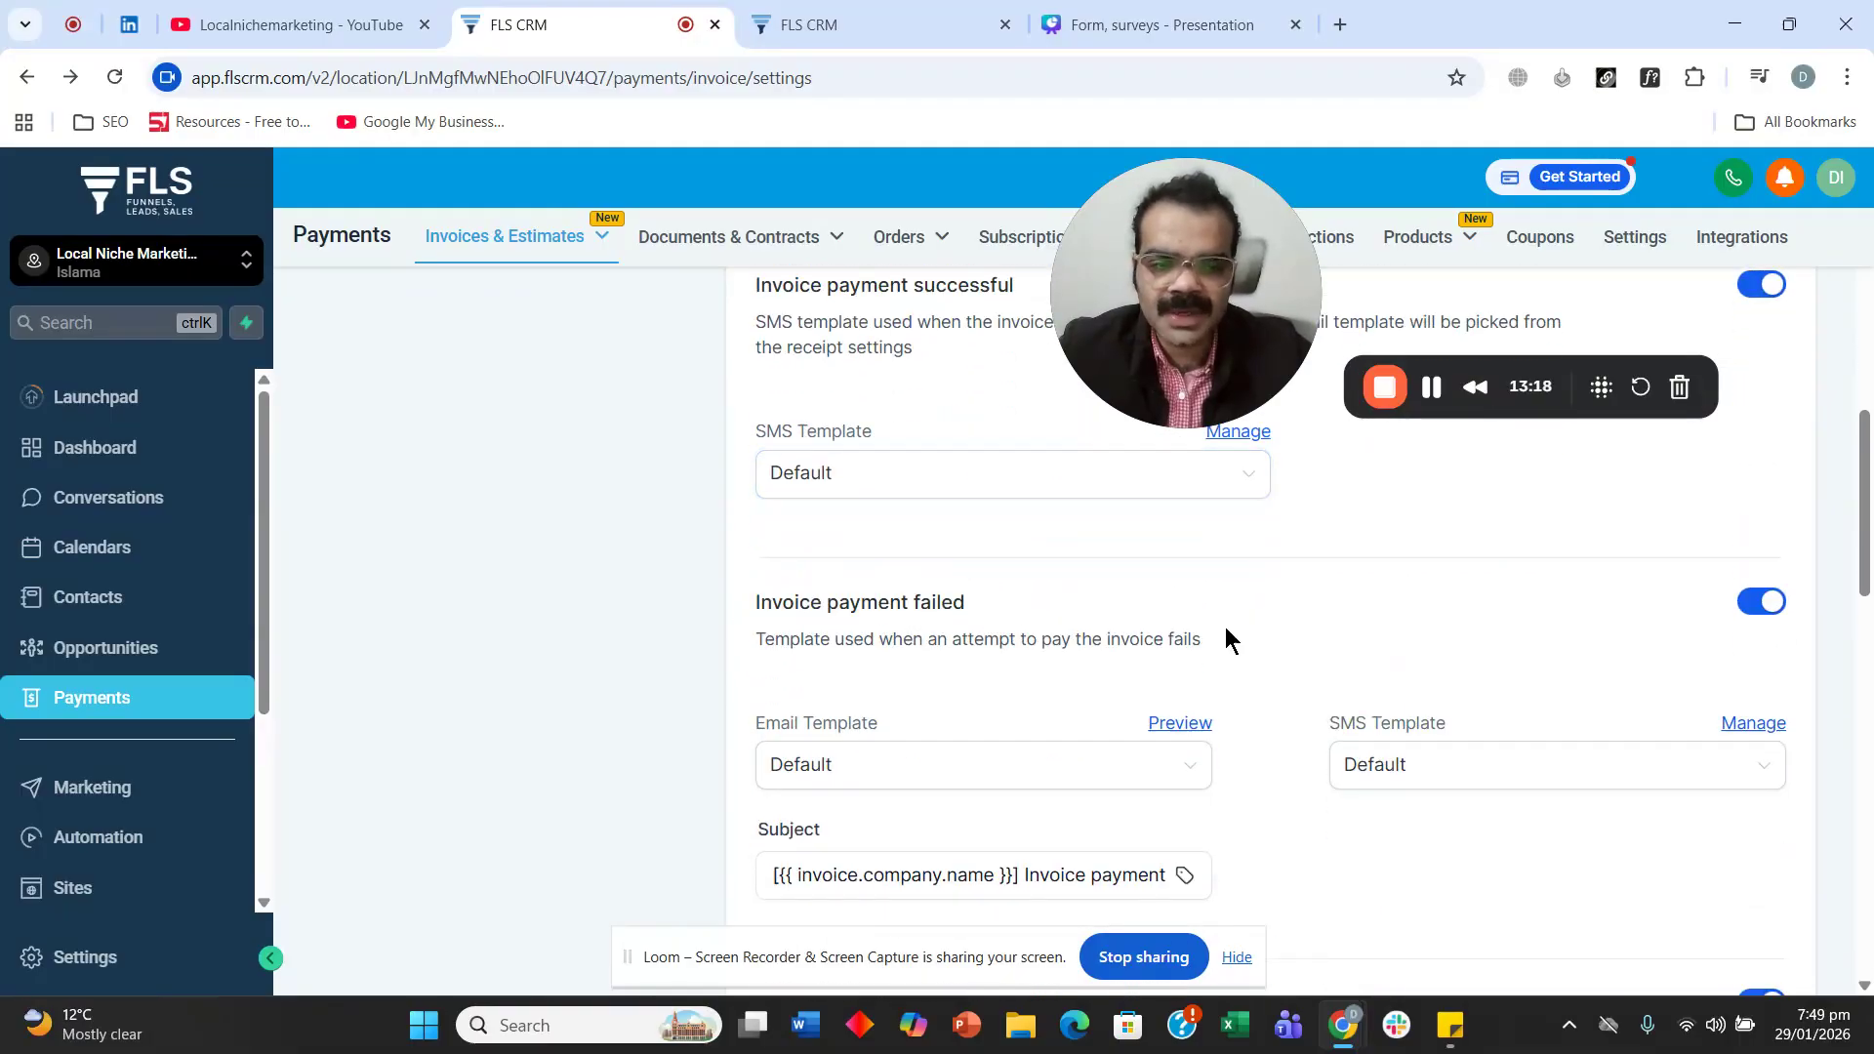
pyautogui.scroll(-1, 781, 668)
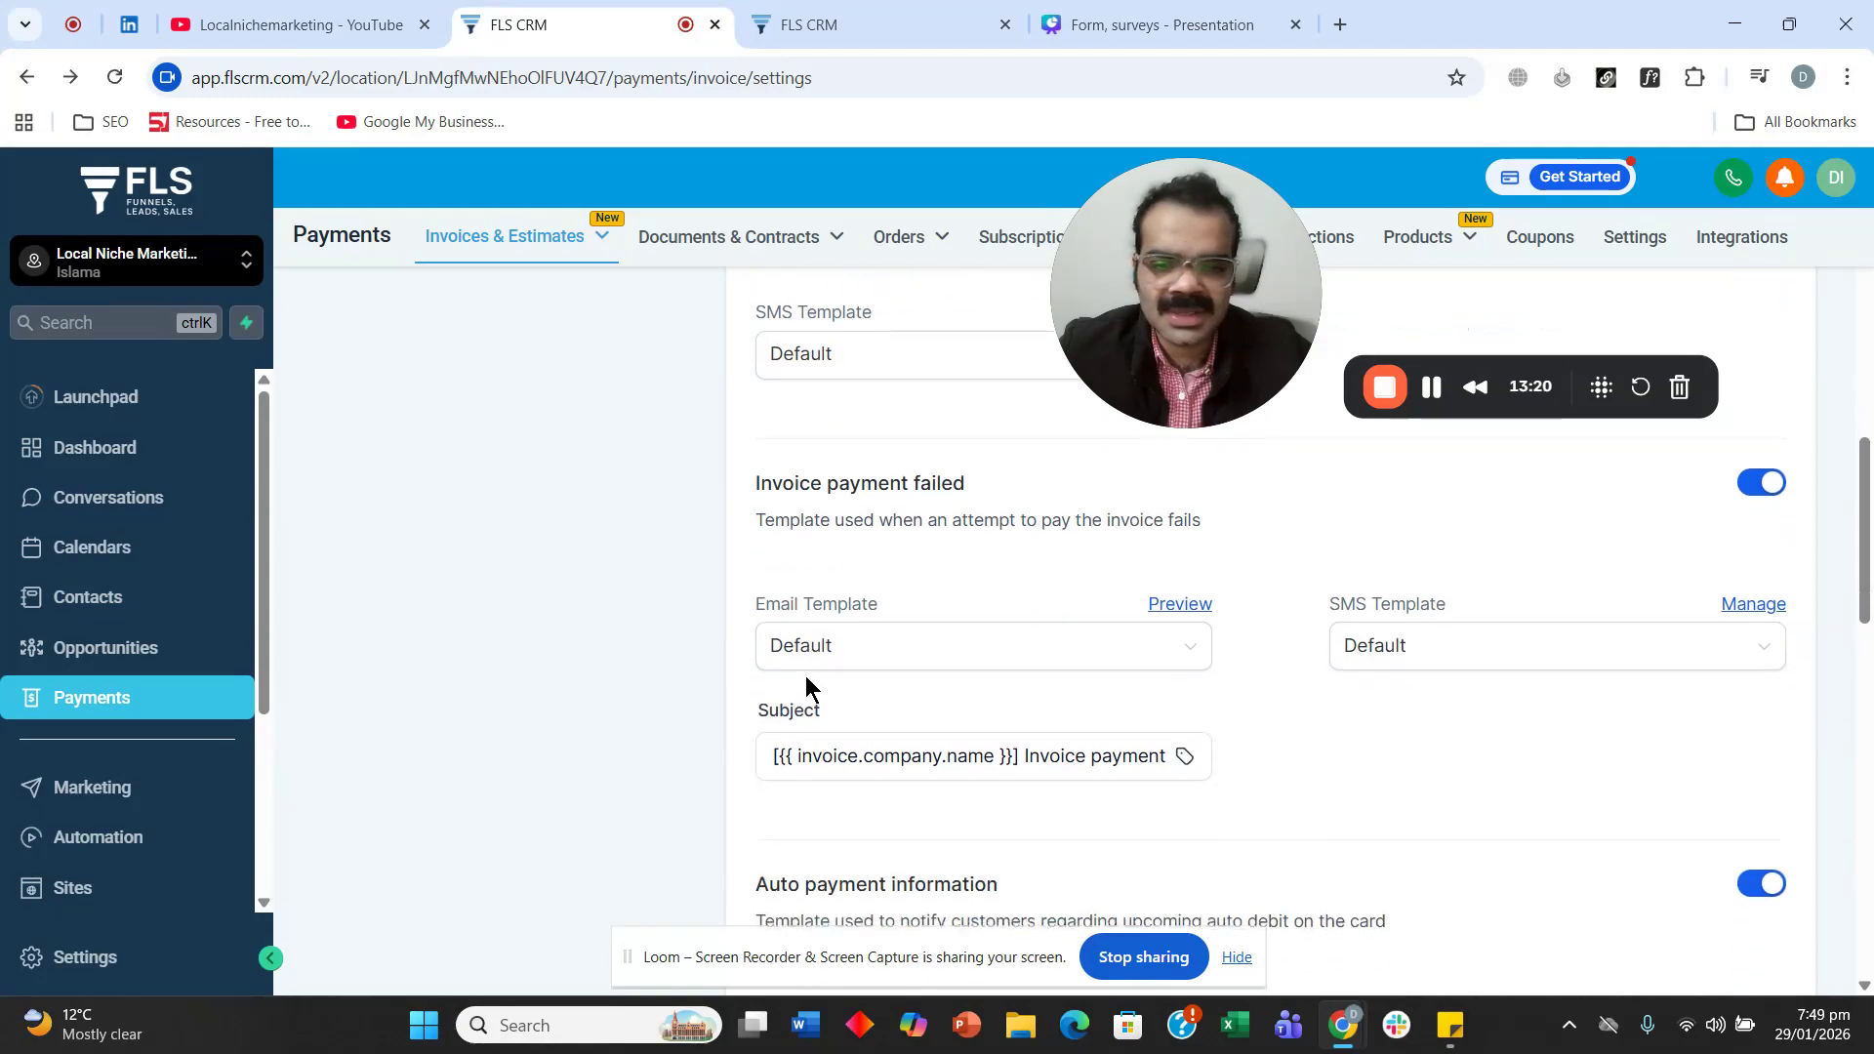
pyautogui.moveTo(988, 494); pyautogui.dragTo(902, 495)
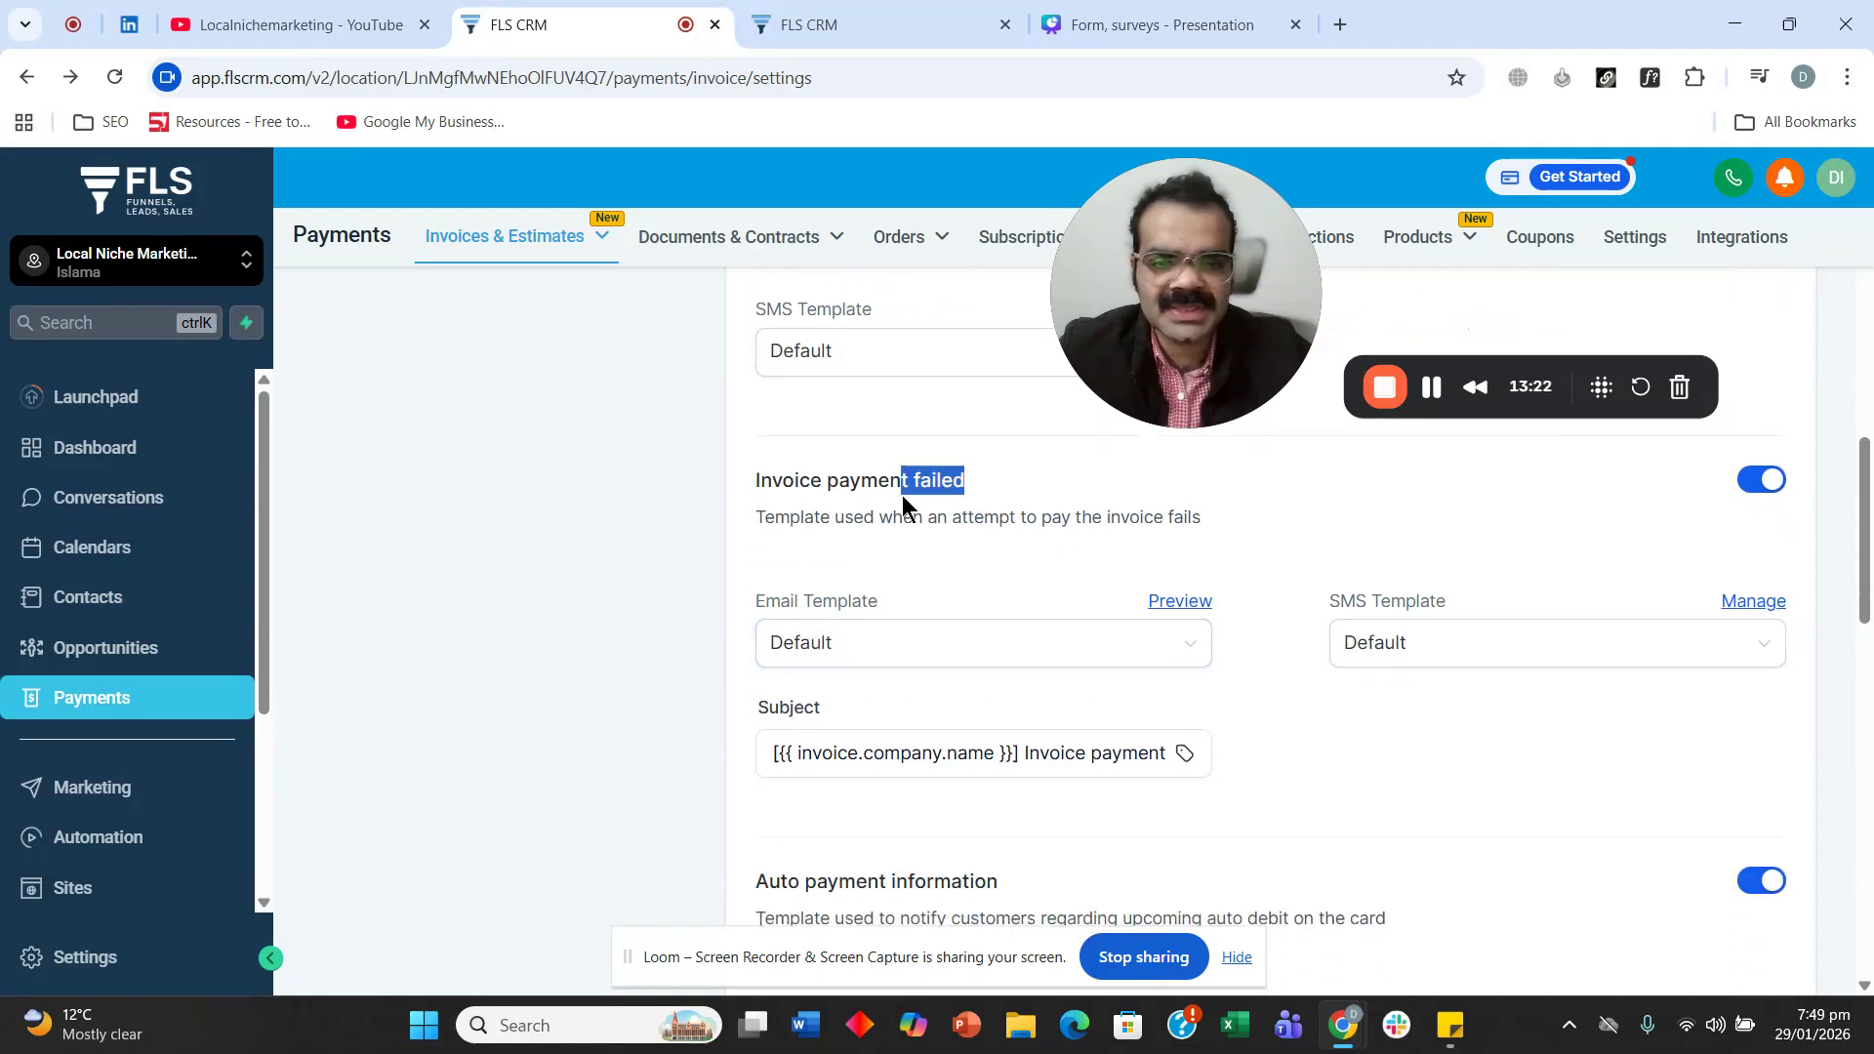
pyautogui.click(902, 494)
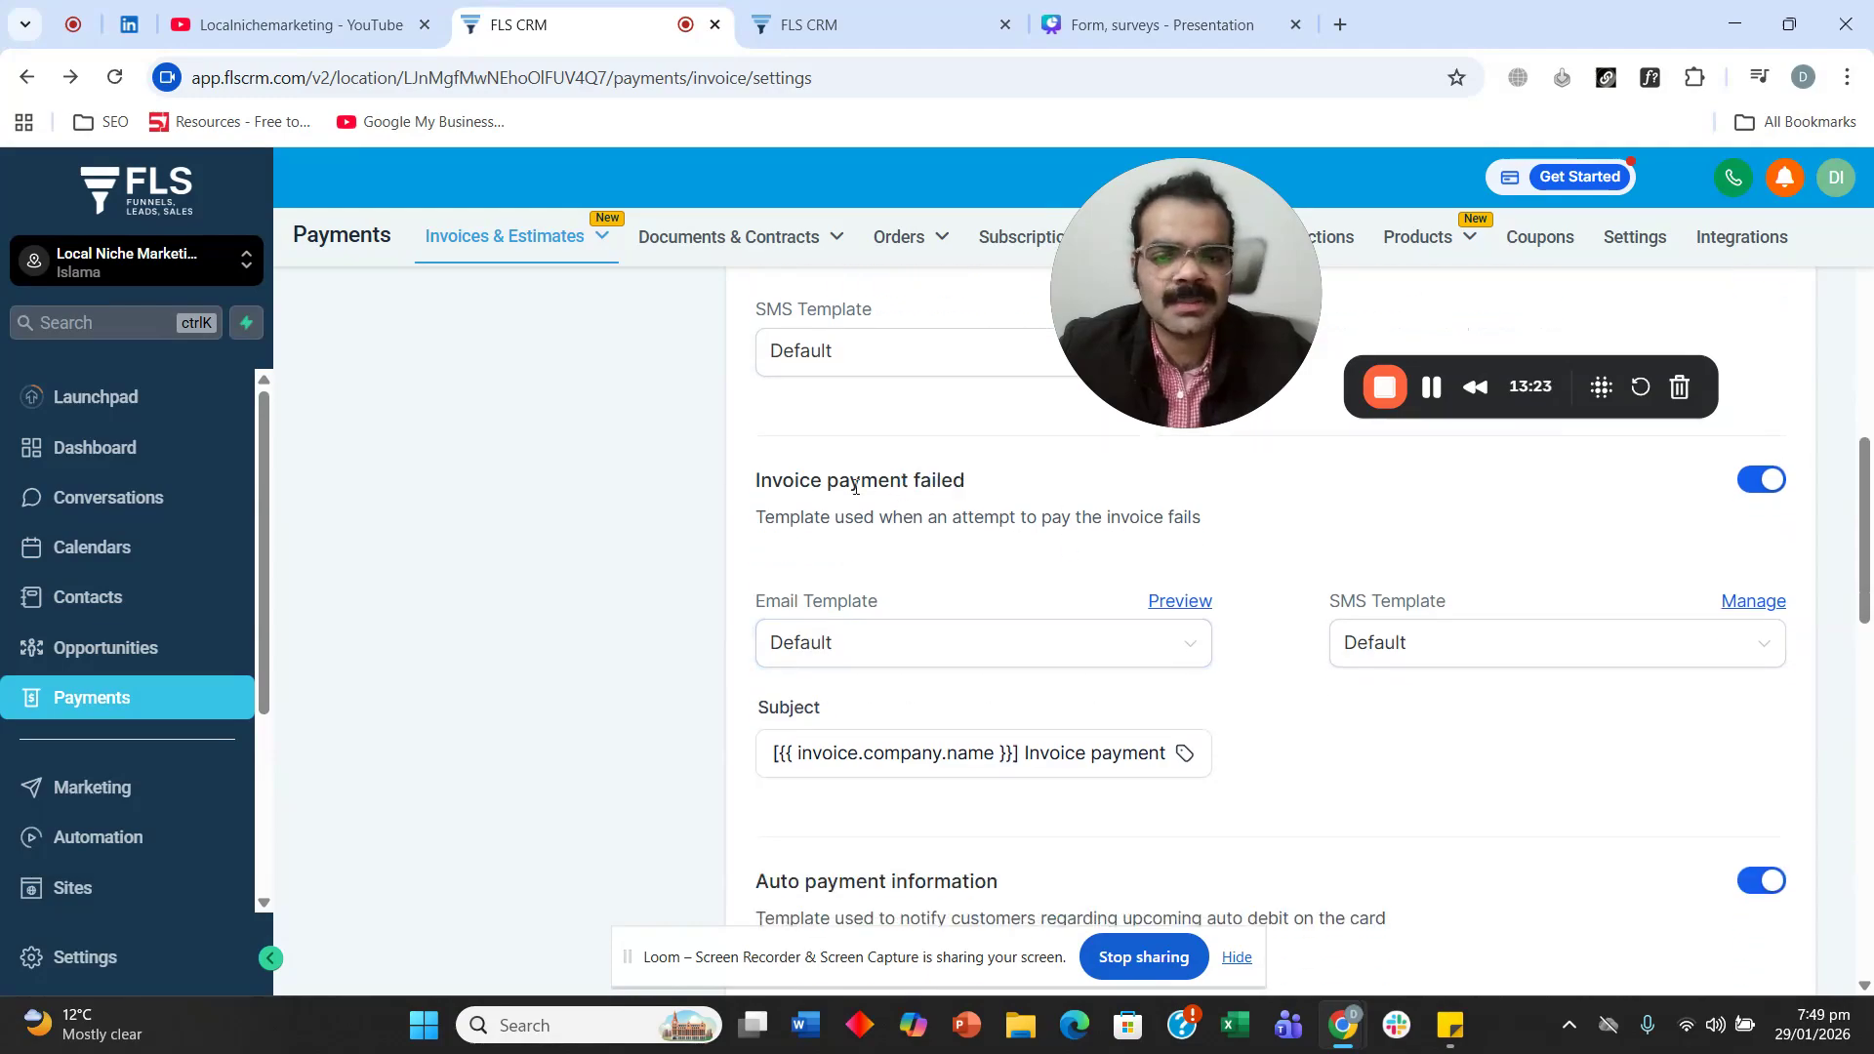
# Preview the default Invoice payment failed email template, inspect its title and body text, and close the editor without saving.
pyautogui.click(1186, 607)
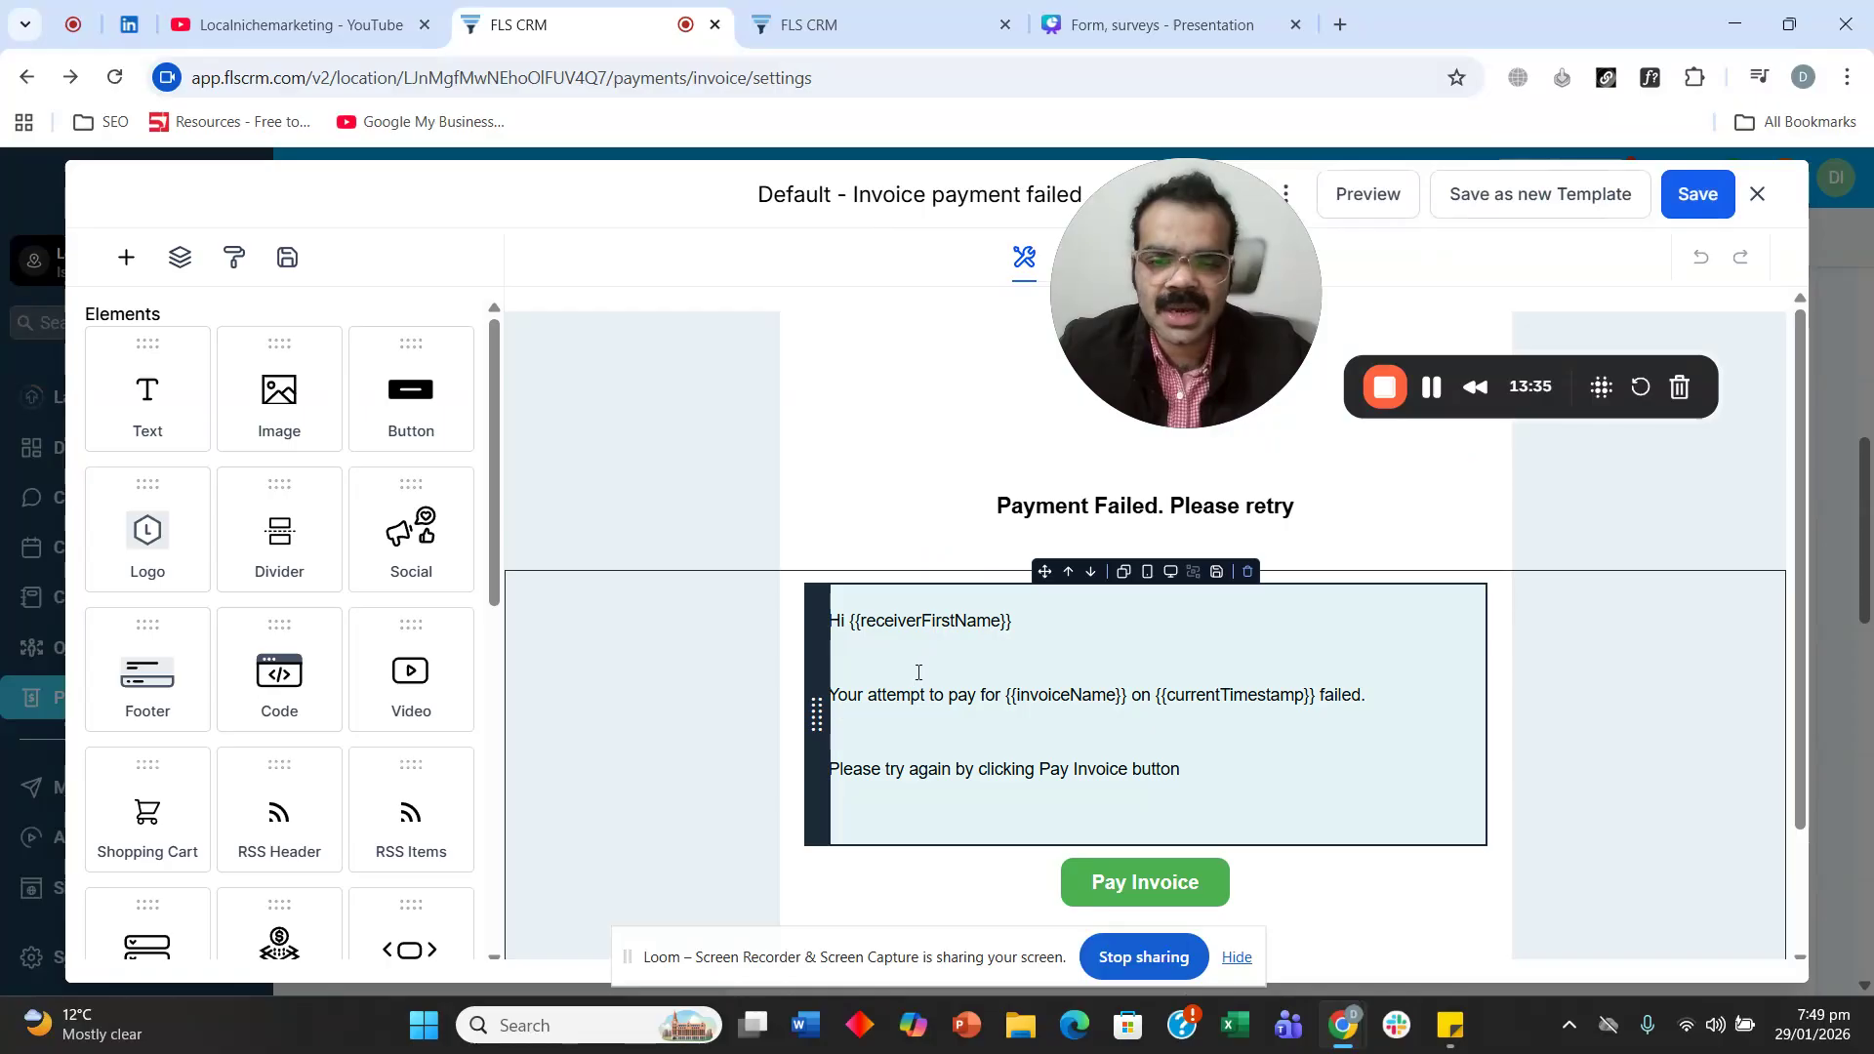
pyautogui.click(918, 673)
pyautogui.moveTo(1167, 288); pyautogui.dragTo(1158, 369)
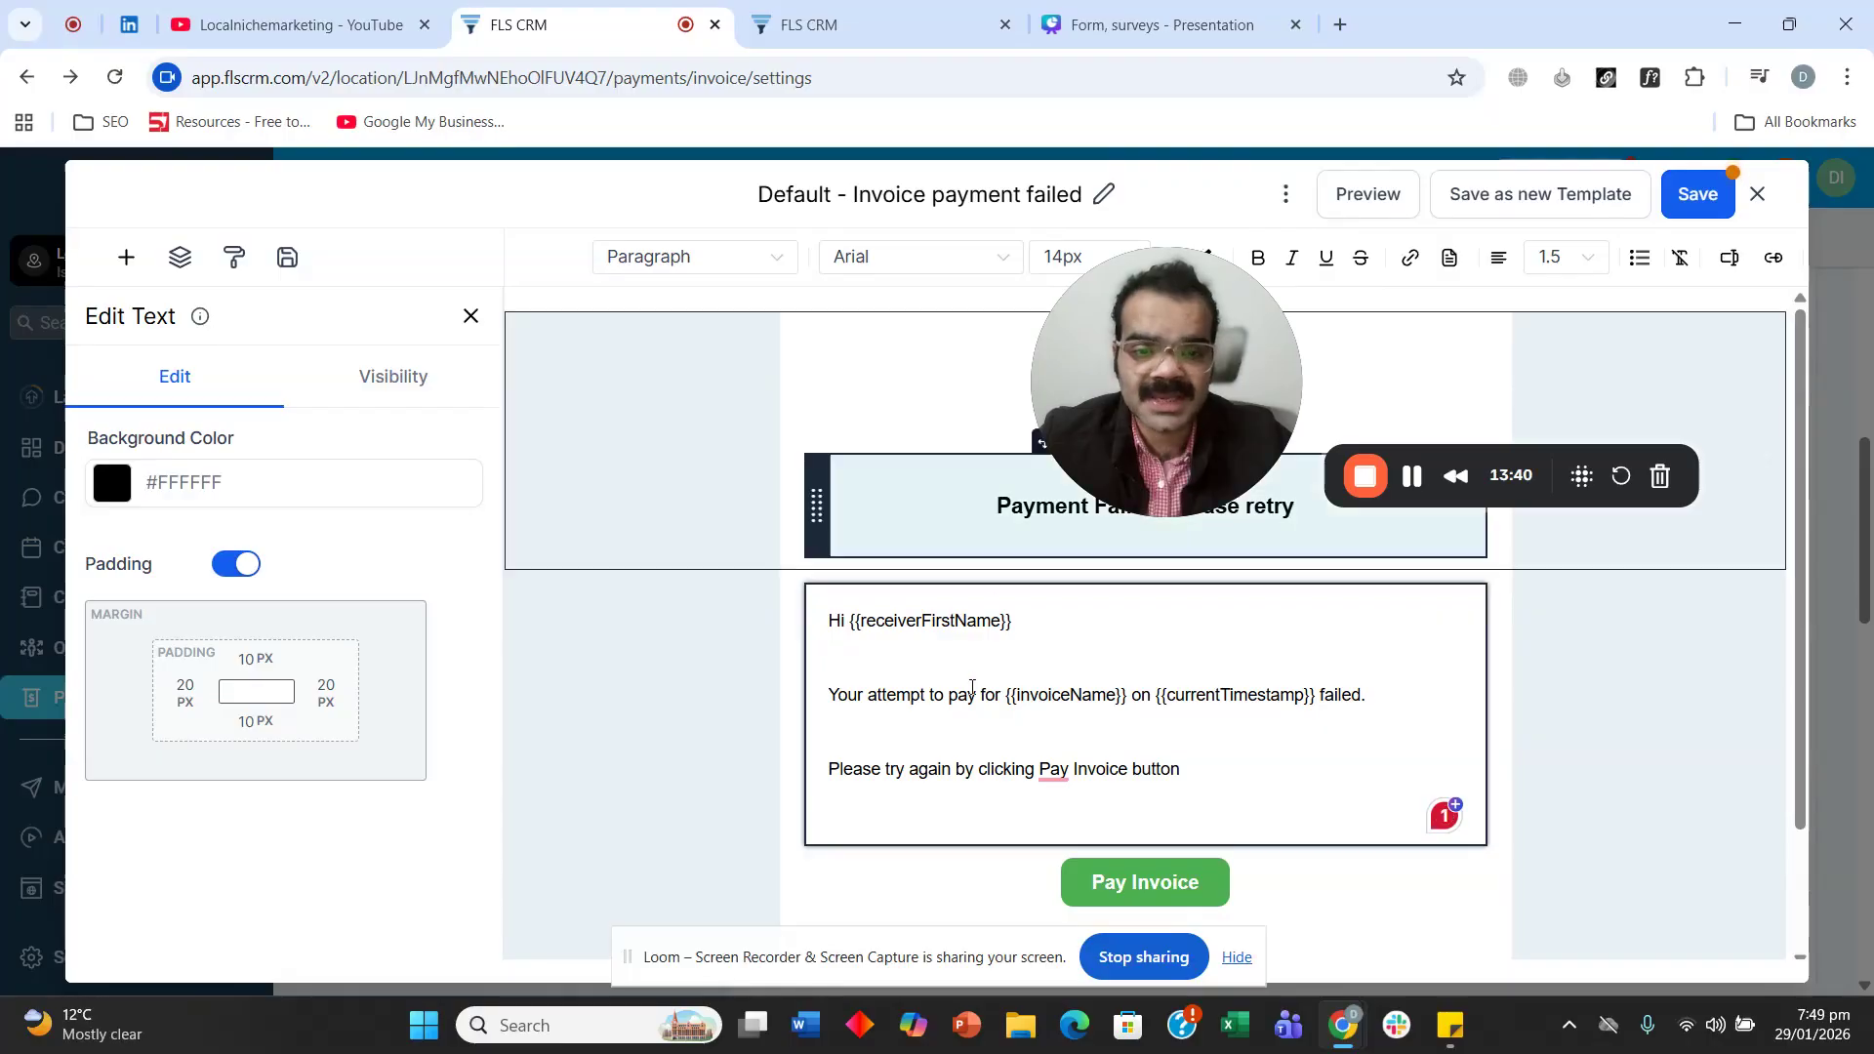
pyautogui.click(958, 196)
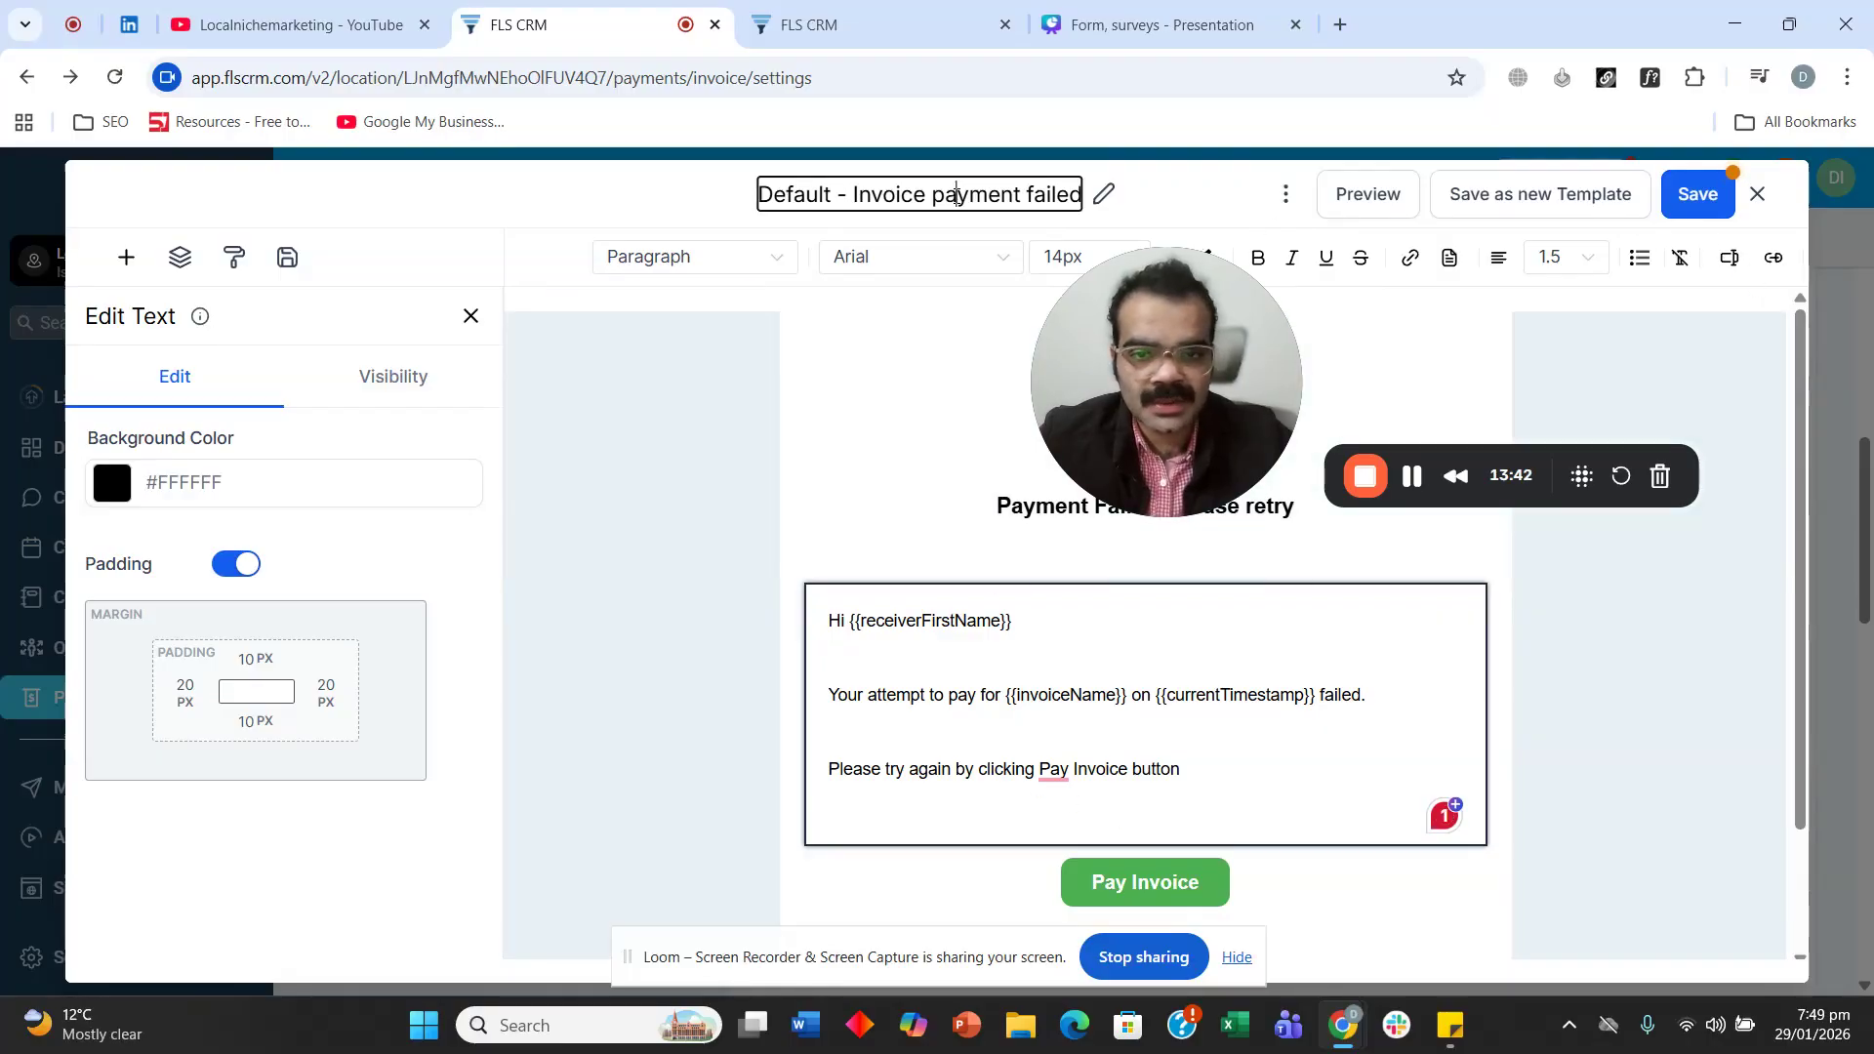
pyautogui.click(930, 699)
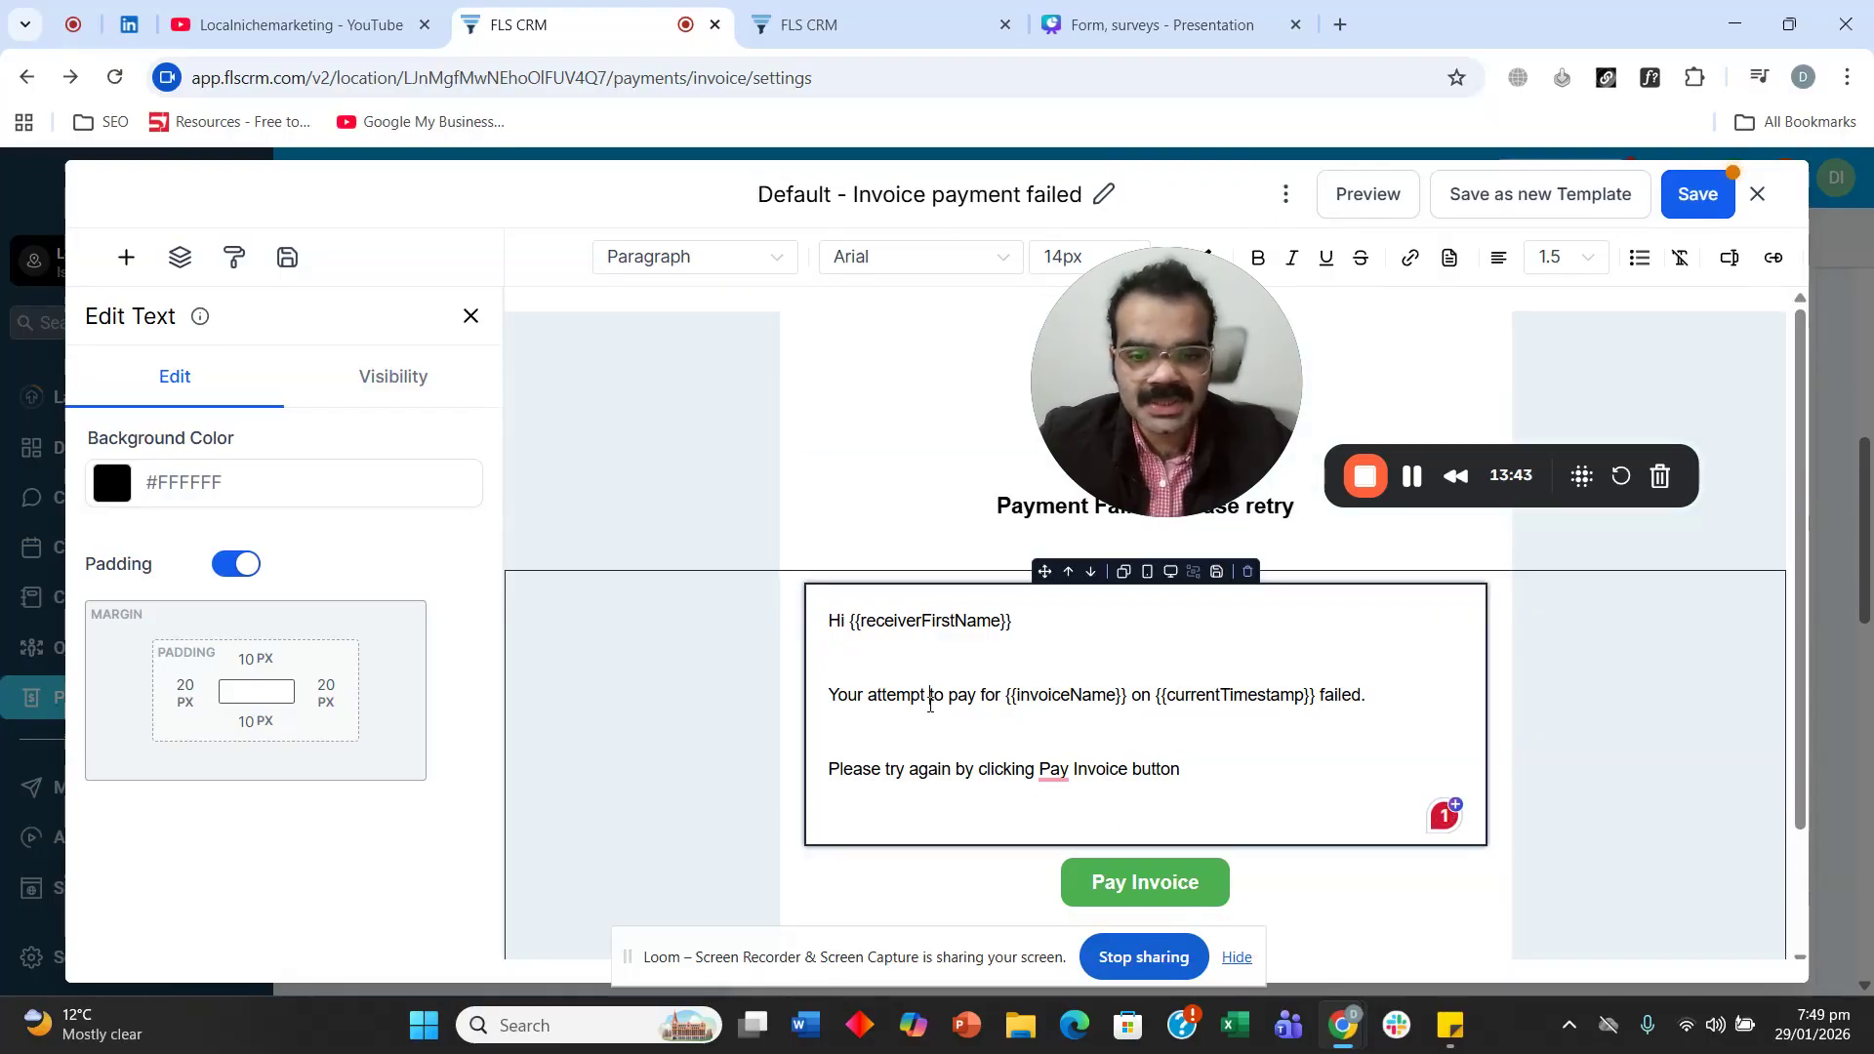
pyautogui.click(1105, 705)
pyautogui.click(1231, 702)
pyautogui.click(1248, 761)
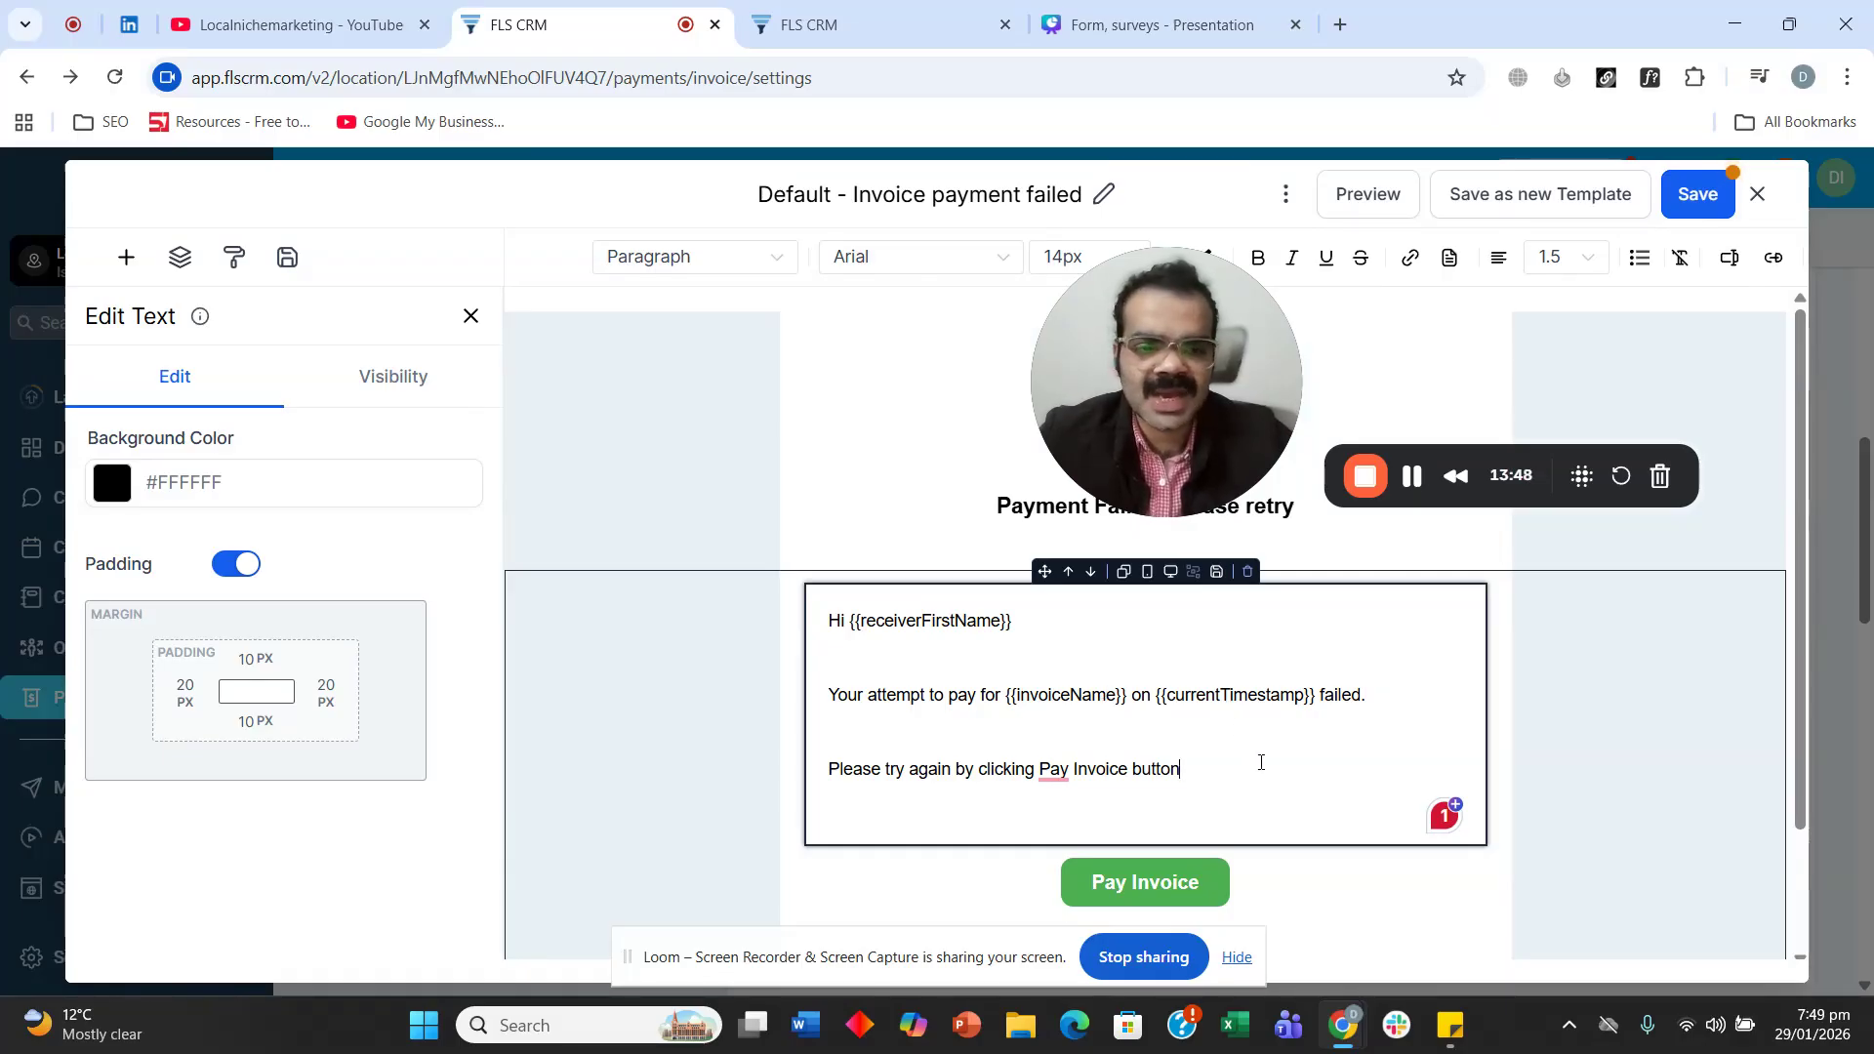
pyautogui.click(1756, 194)
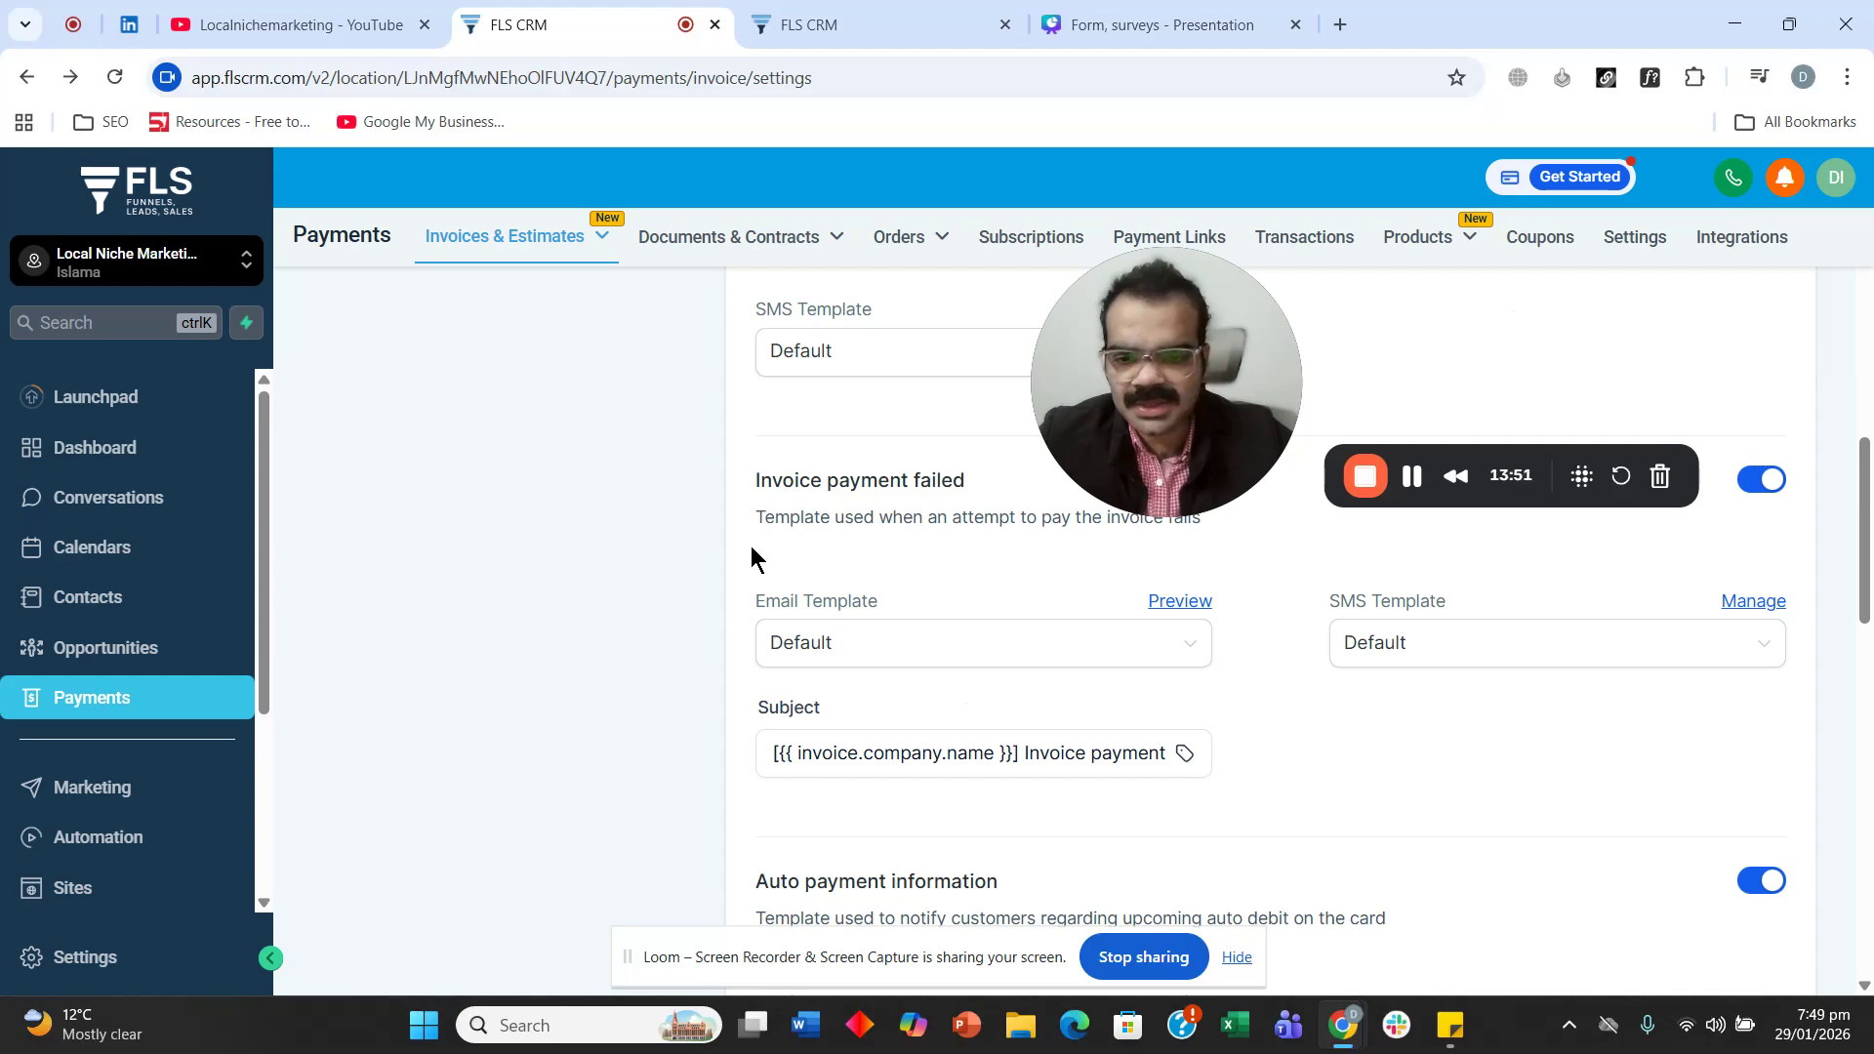
# Examine the remaining customer notifications, including Auto payment failed and Payment schedule received.
pyautogui.scroll(-3, 758, 554)
pyautogui.scroll(-10, 752, 543)
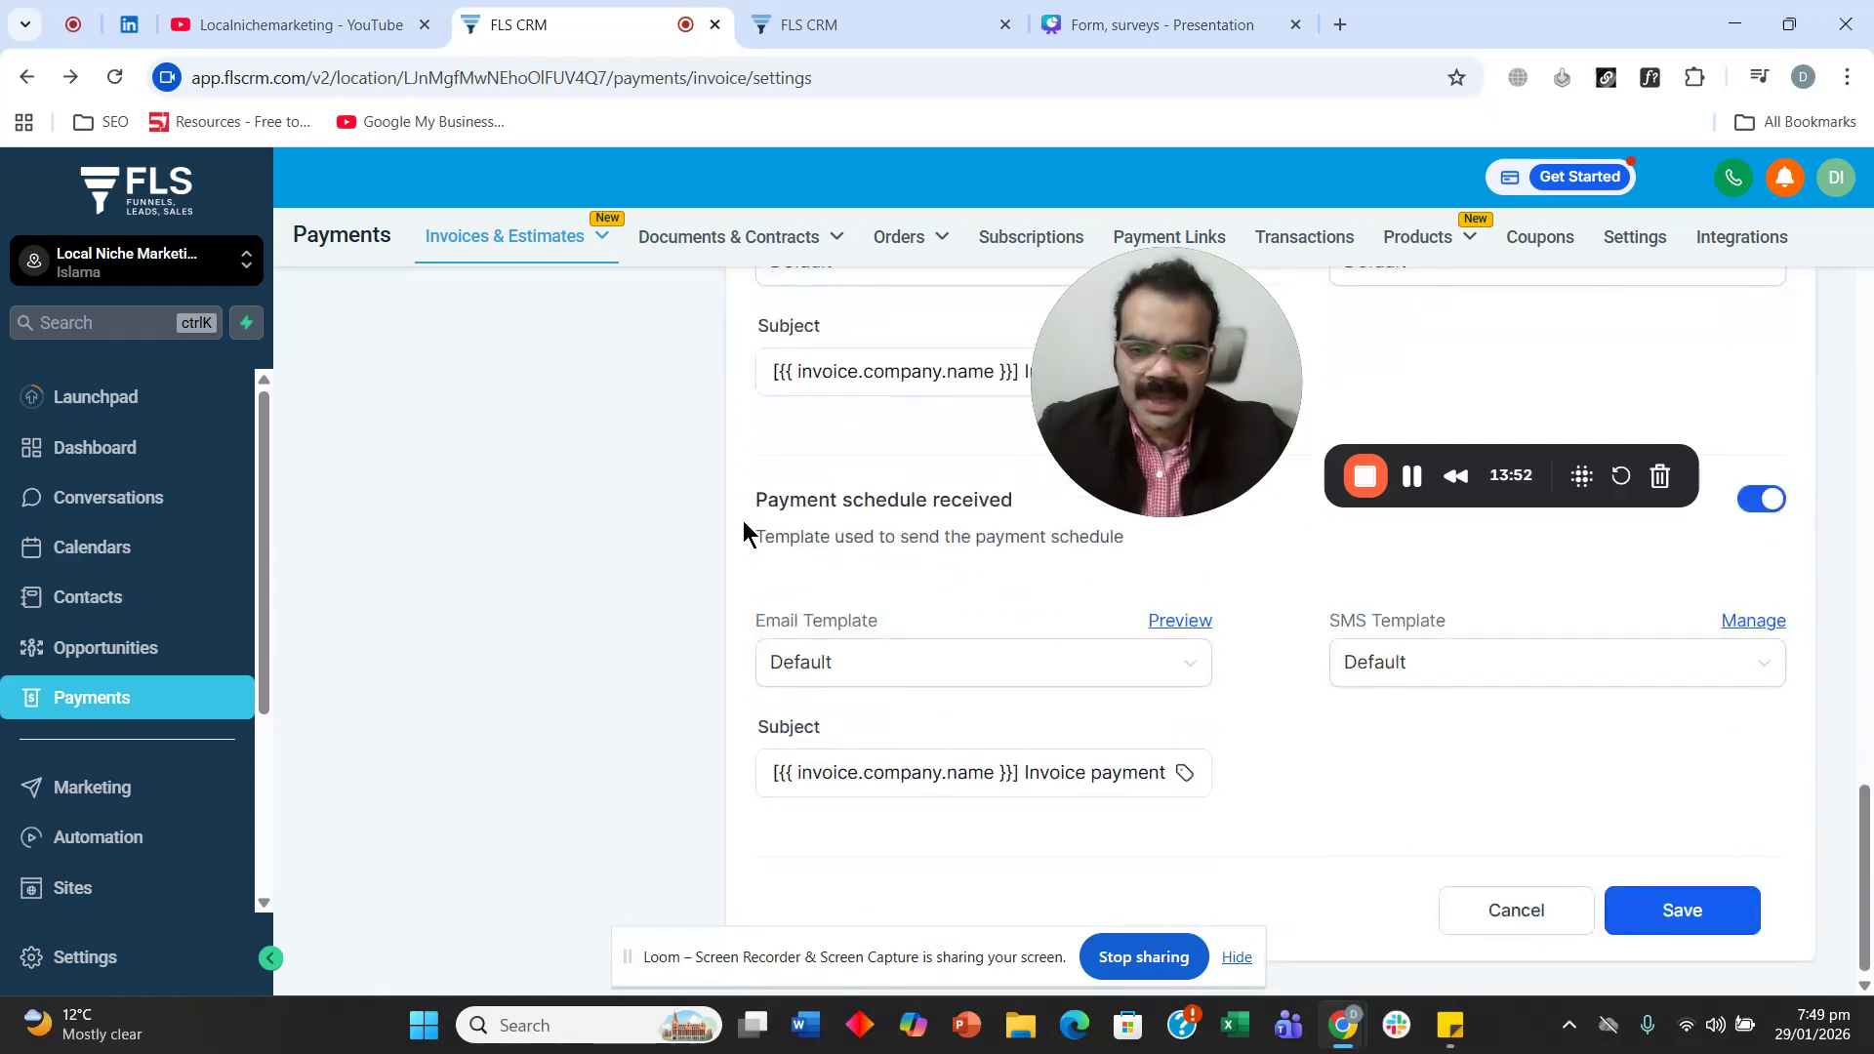
pyautogui.scroll(3, 934, 575)
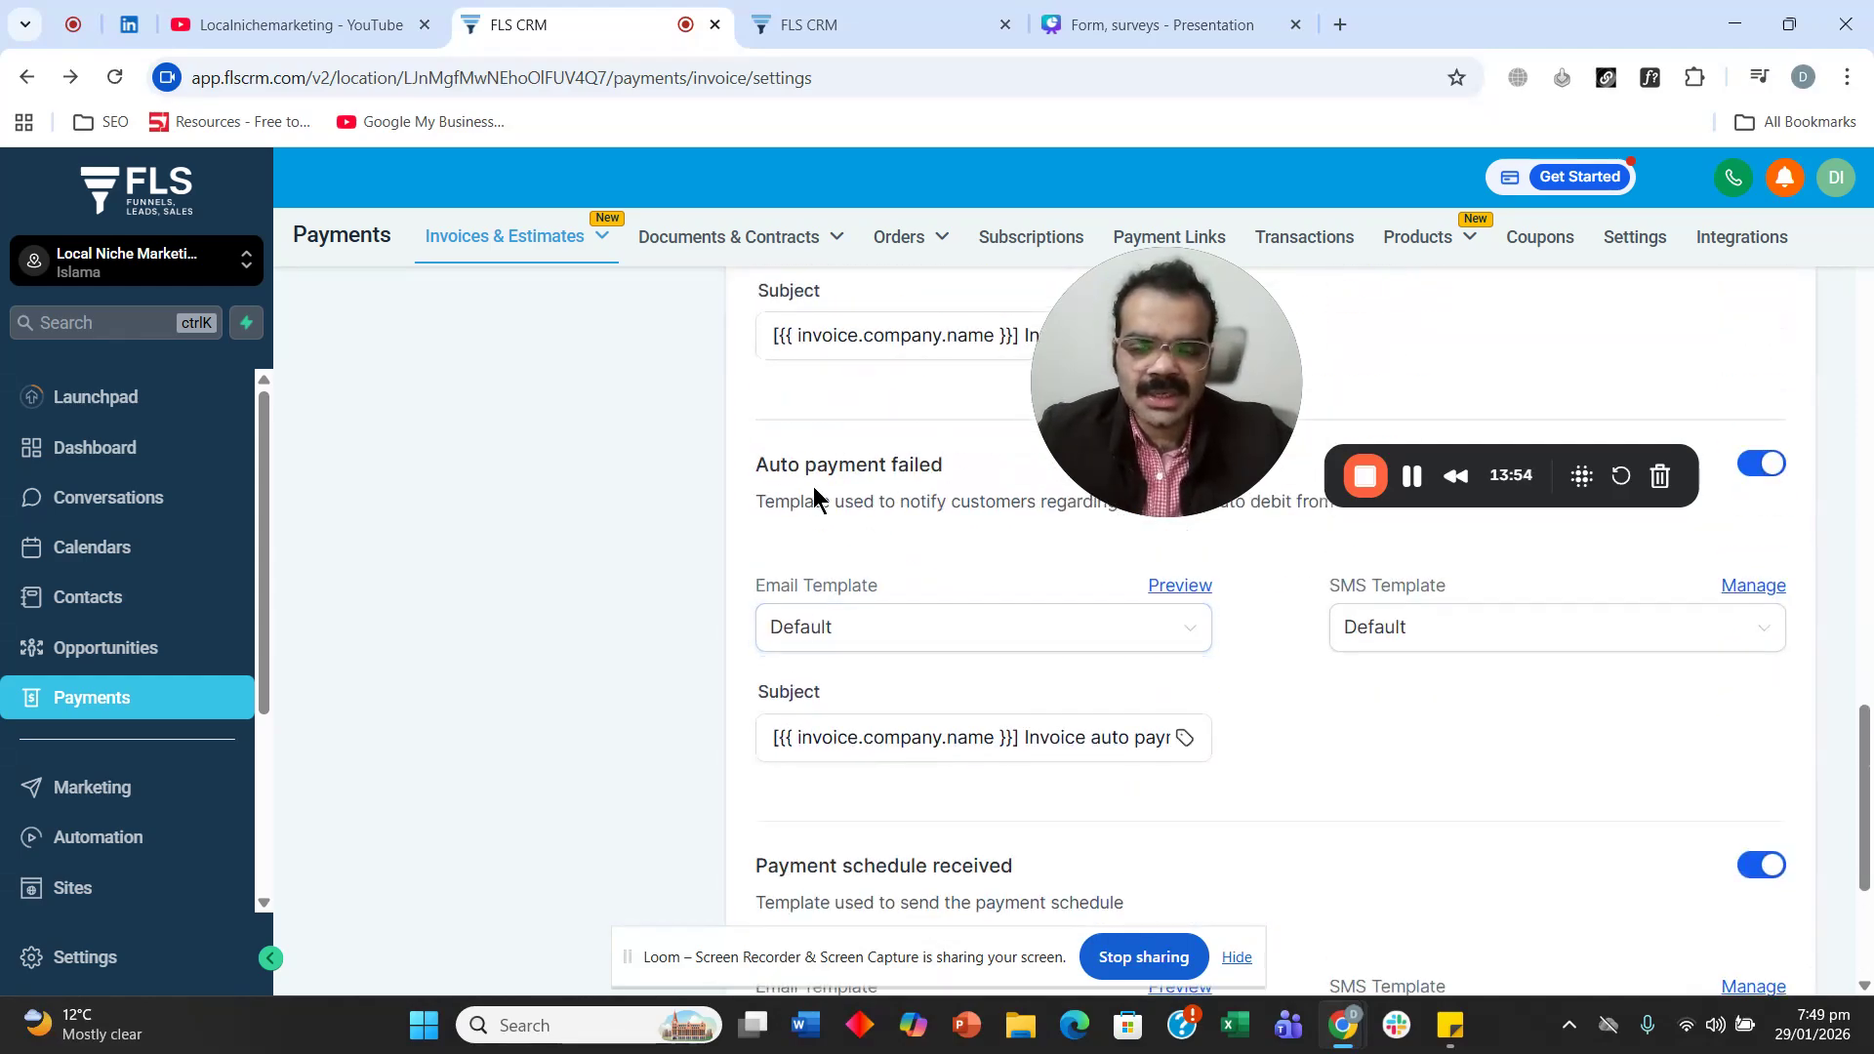
pyautogui.moveTo(749, 476); pyautogui.dragTo(943, 470)
pyautogui.scroll(-3, 811, 588)
pyautogui.scroll(-2, 1052, 617)
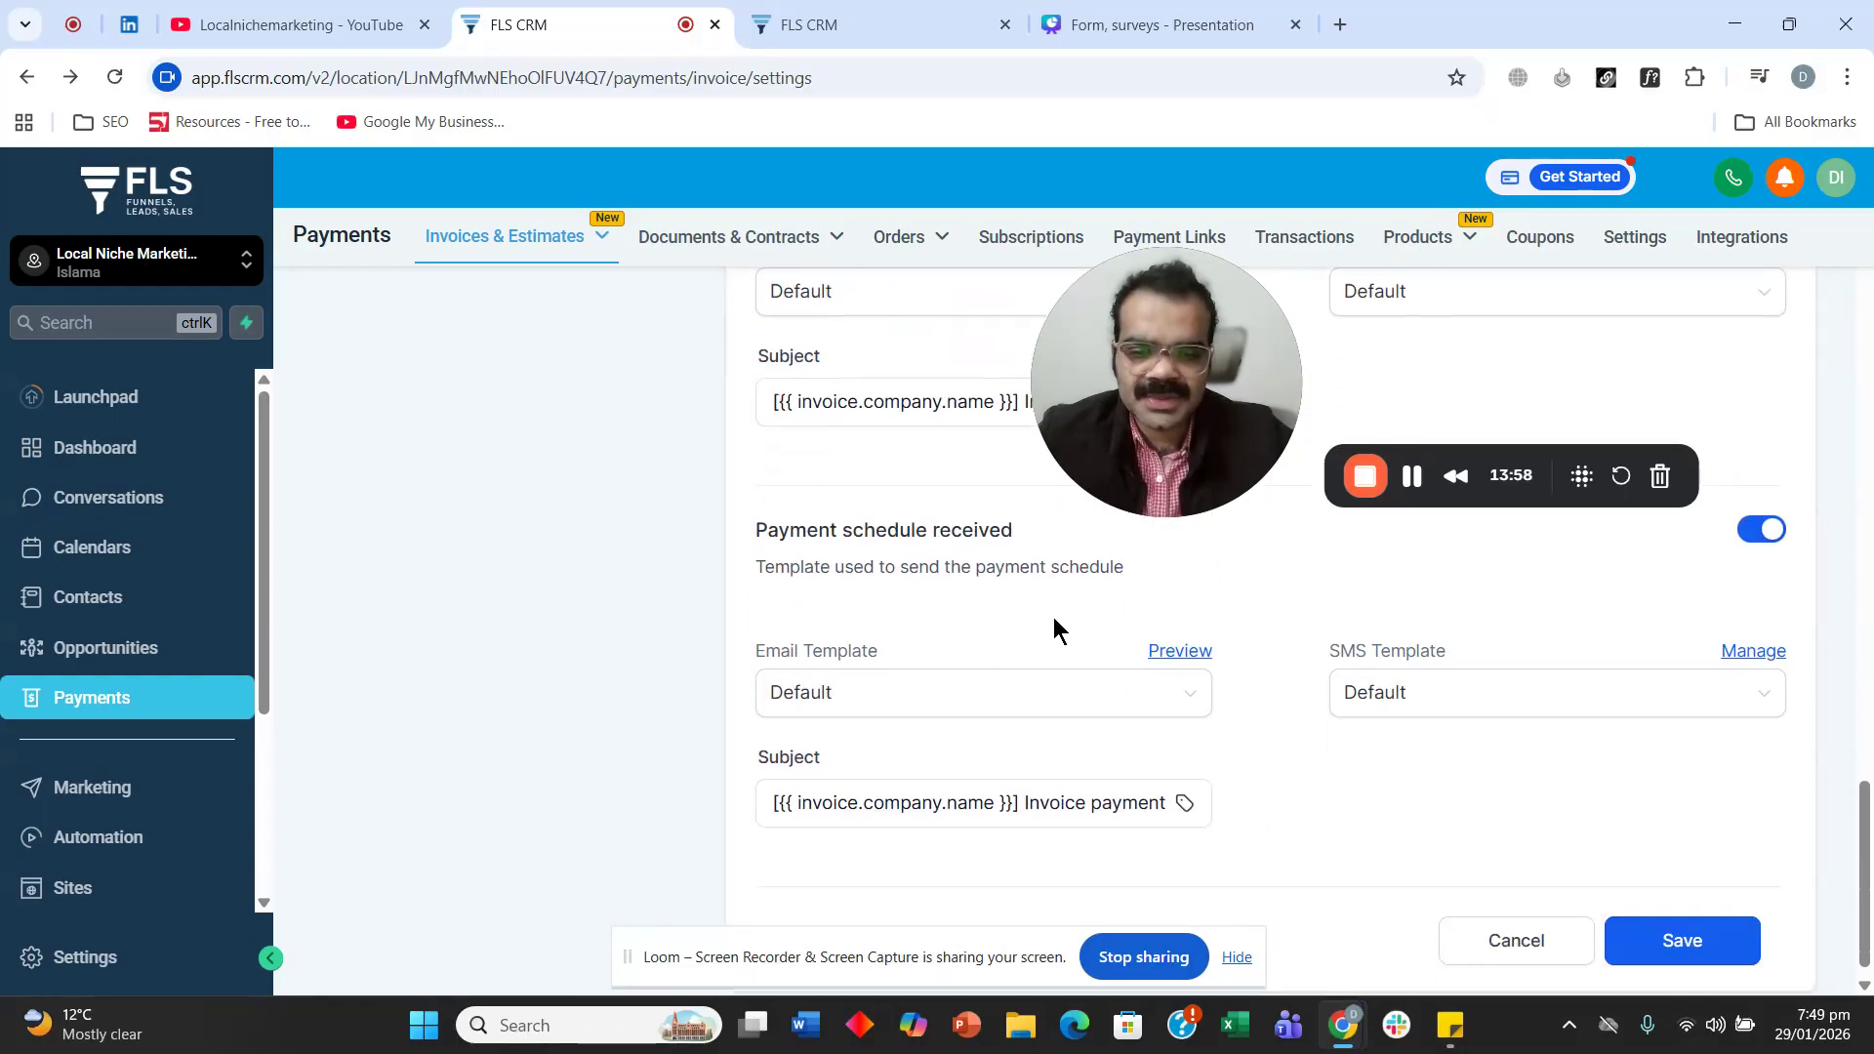
pyautogui.scroll(2, 1243, 830)
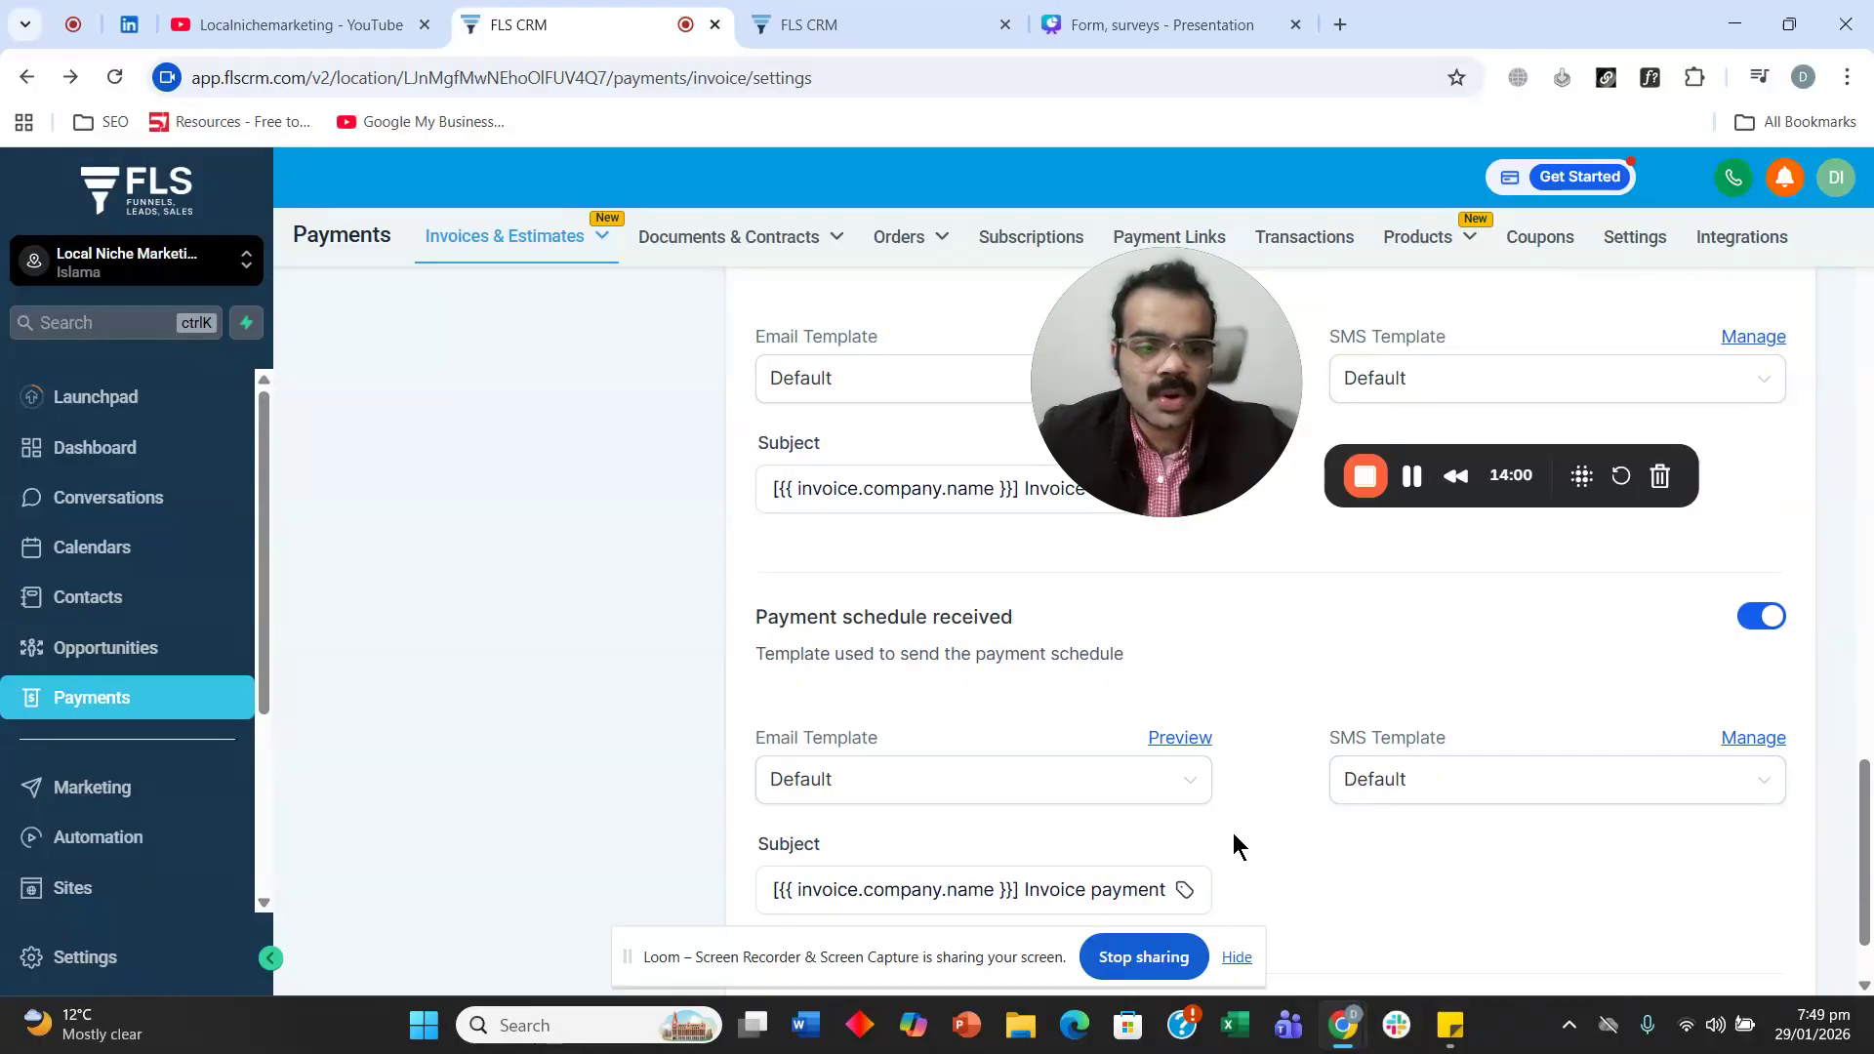
pyautogui.scroll(10, 1228, 834)
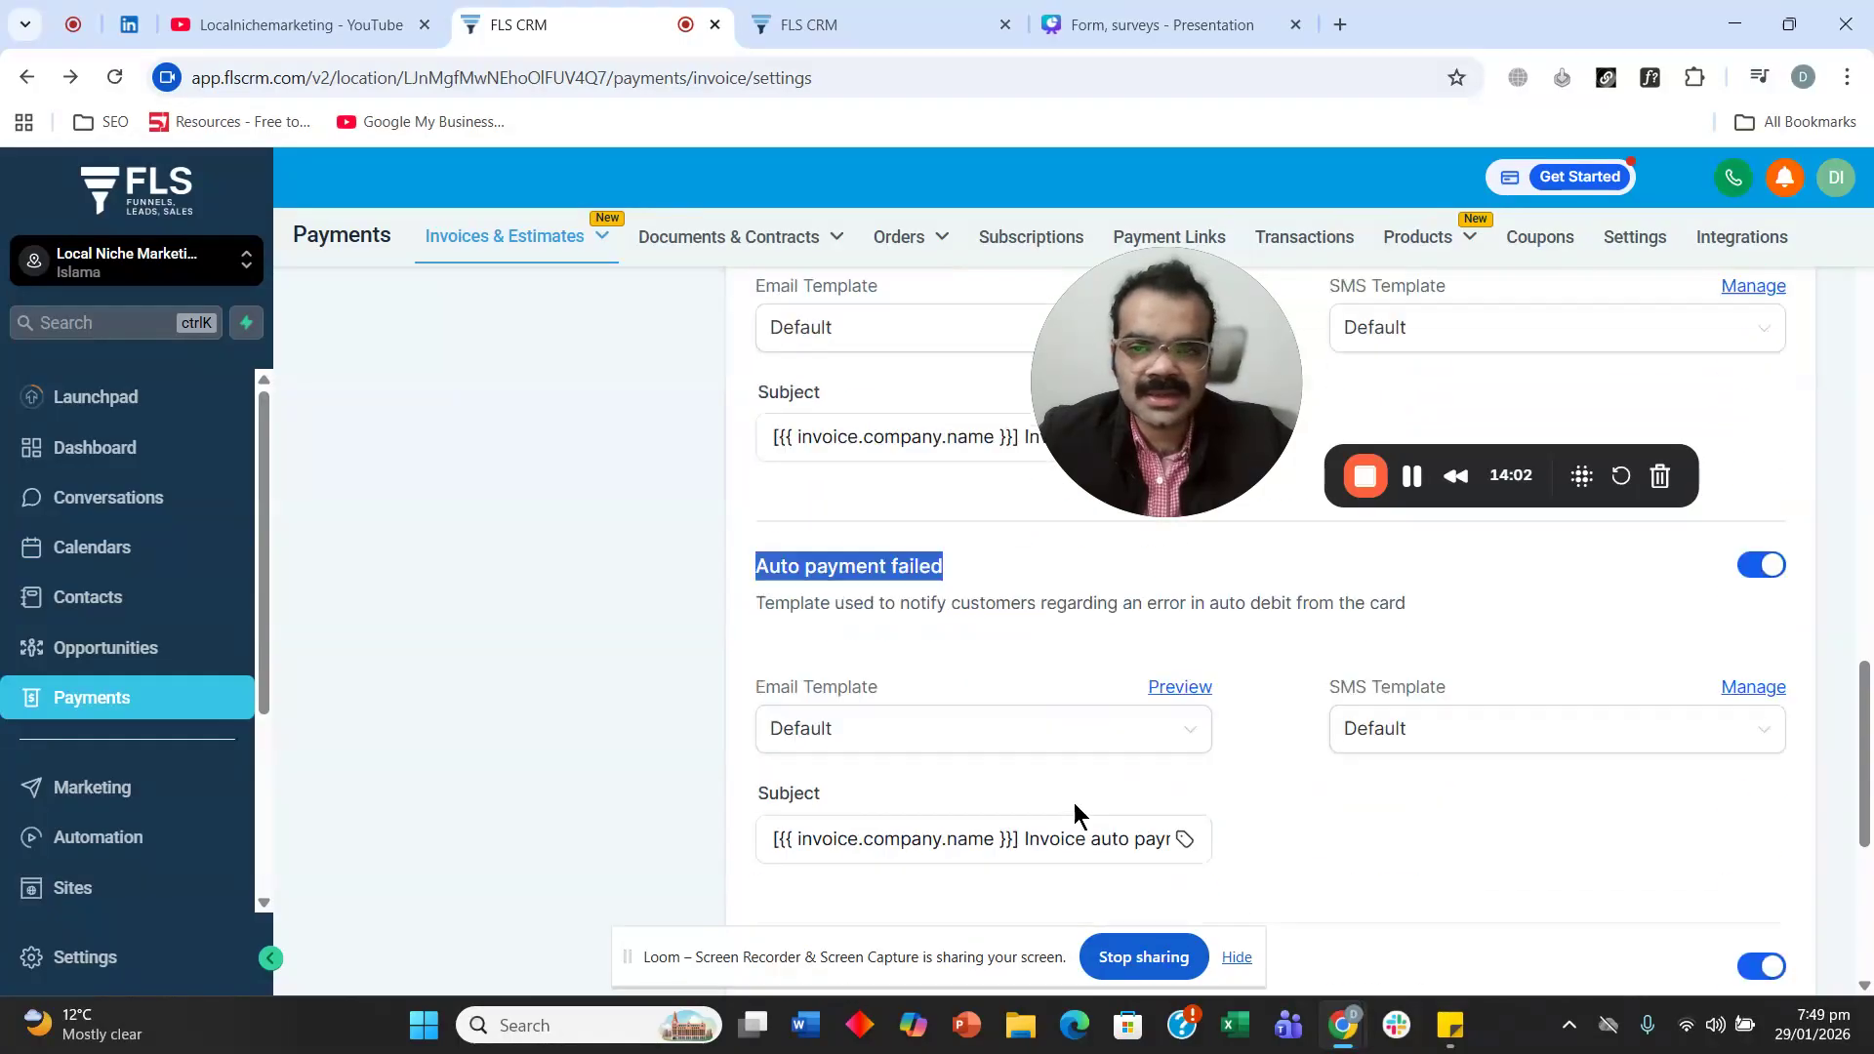
pyautogui.scroll(-4, 481, 712)
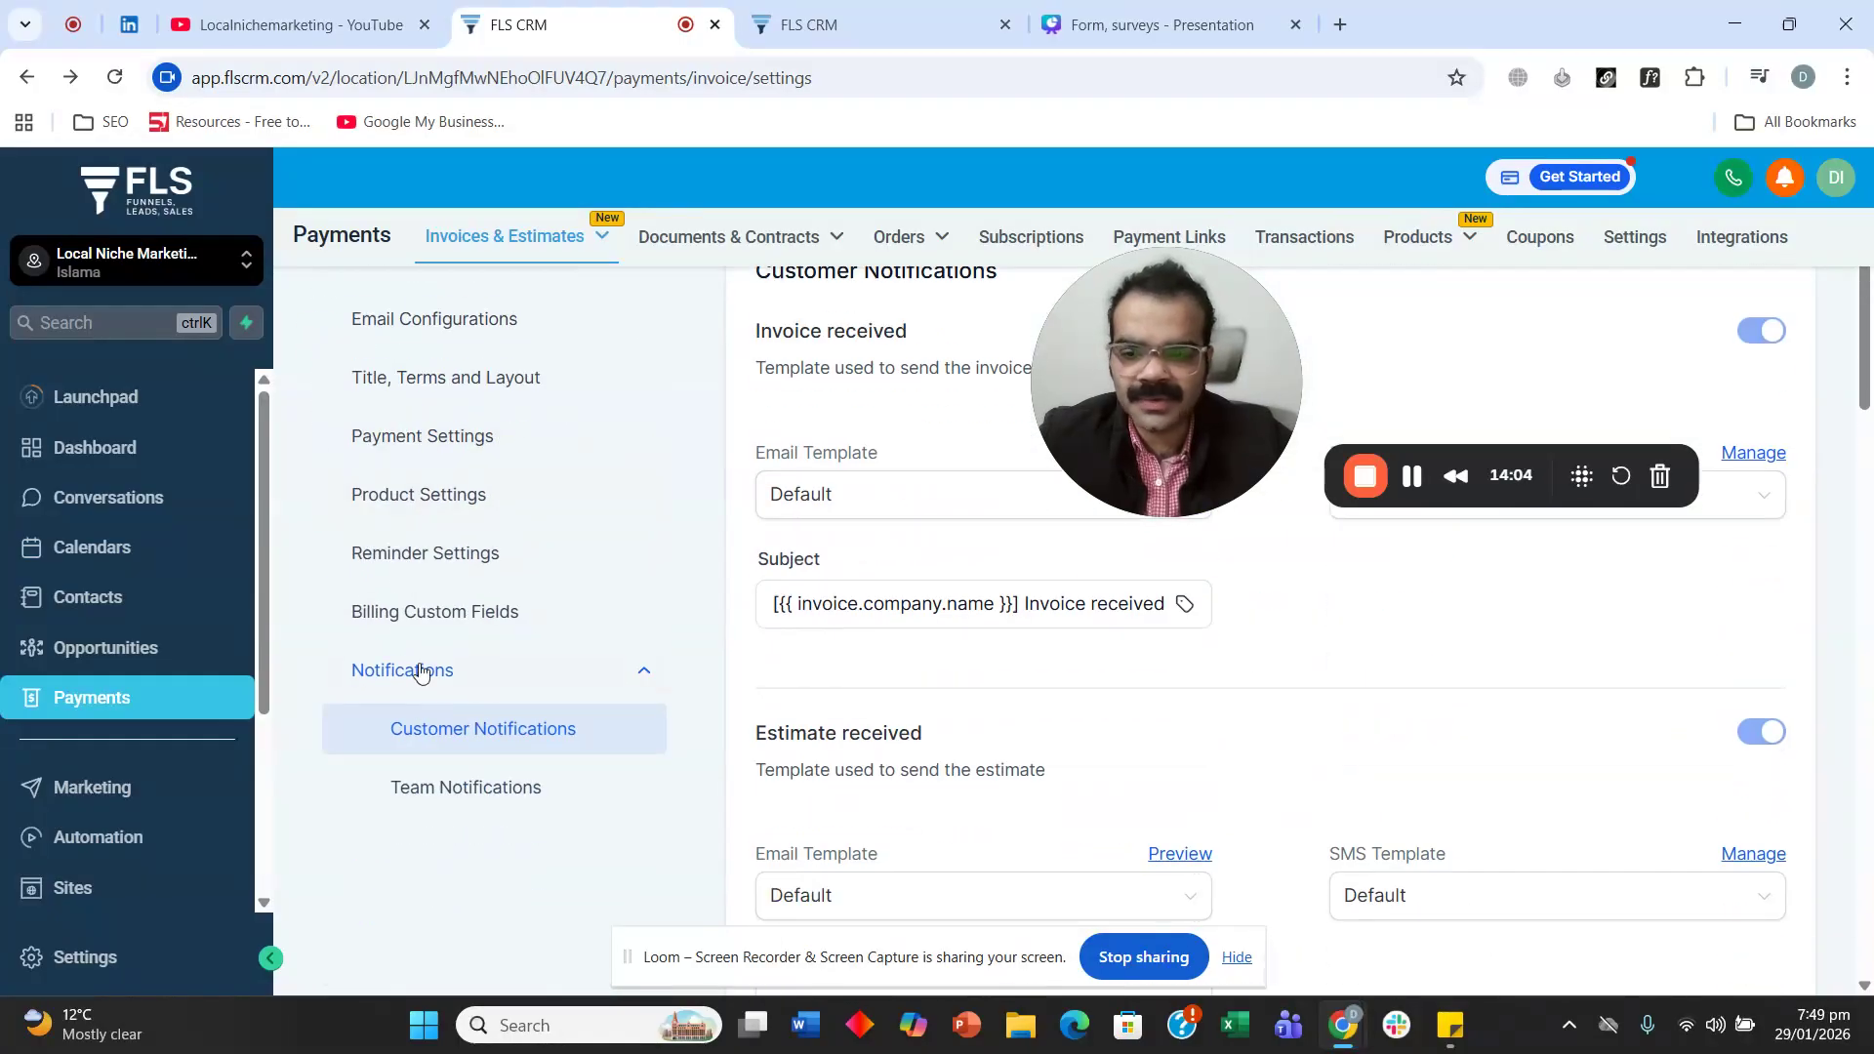
# Open the team notification settings and examine the Invoice payment successful notification with its template and subject.
pyautogui.click(444, 790)
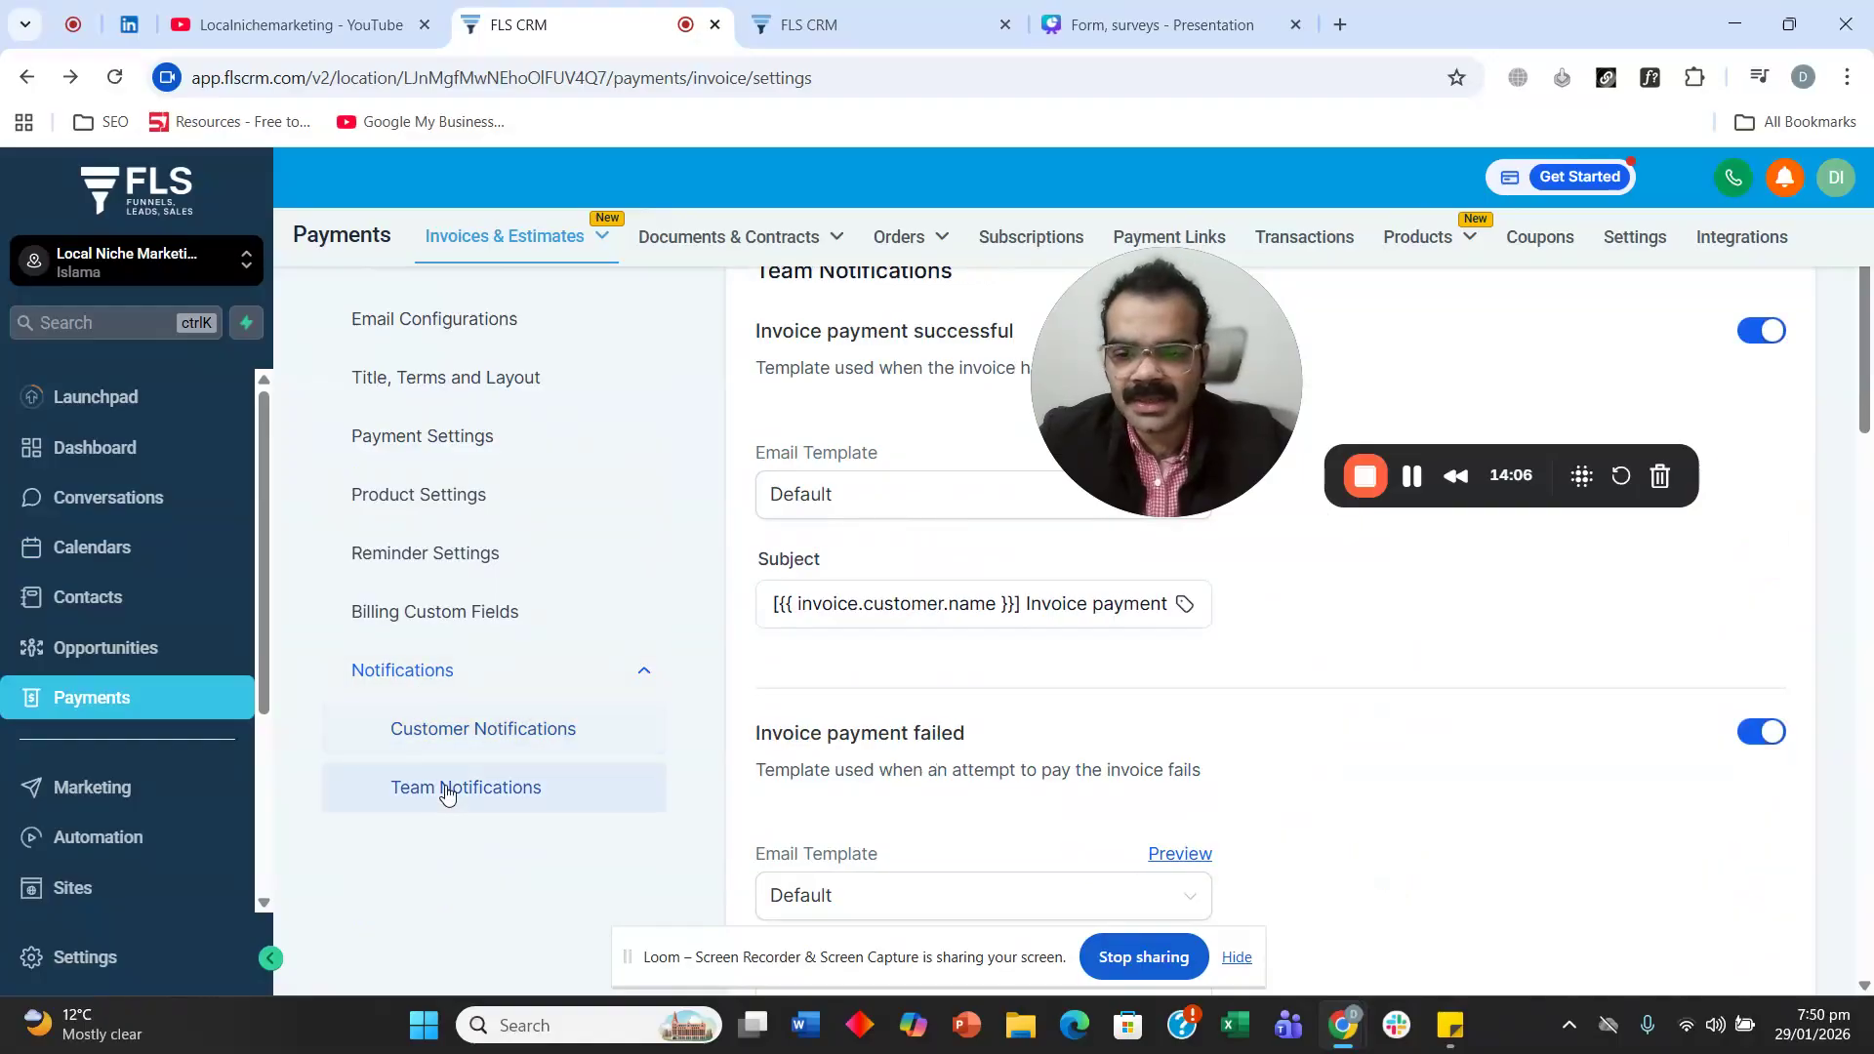
pyautogui.moveTo(1188, 445); pyautogui.dragTo(1267, 356)
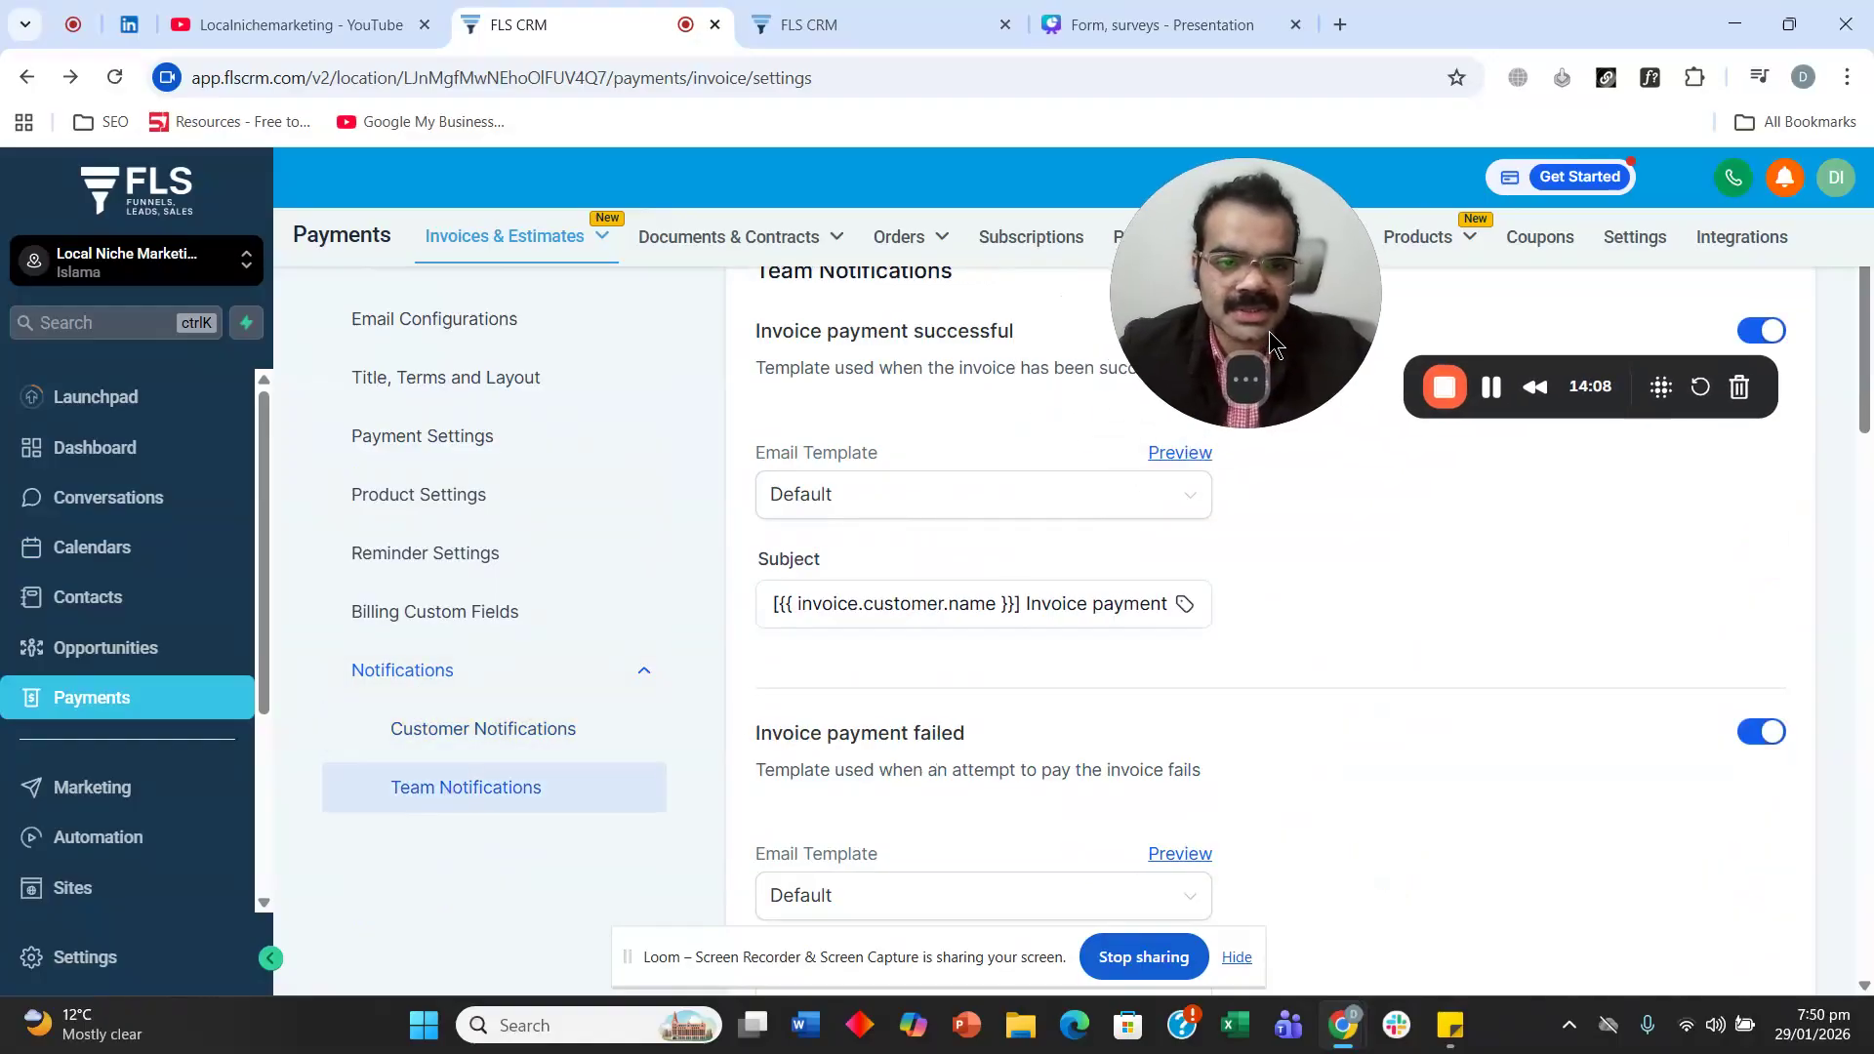
pyautogui.scroll(1, 917, 704)
pyautogui.click(917, 706)
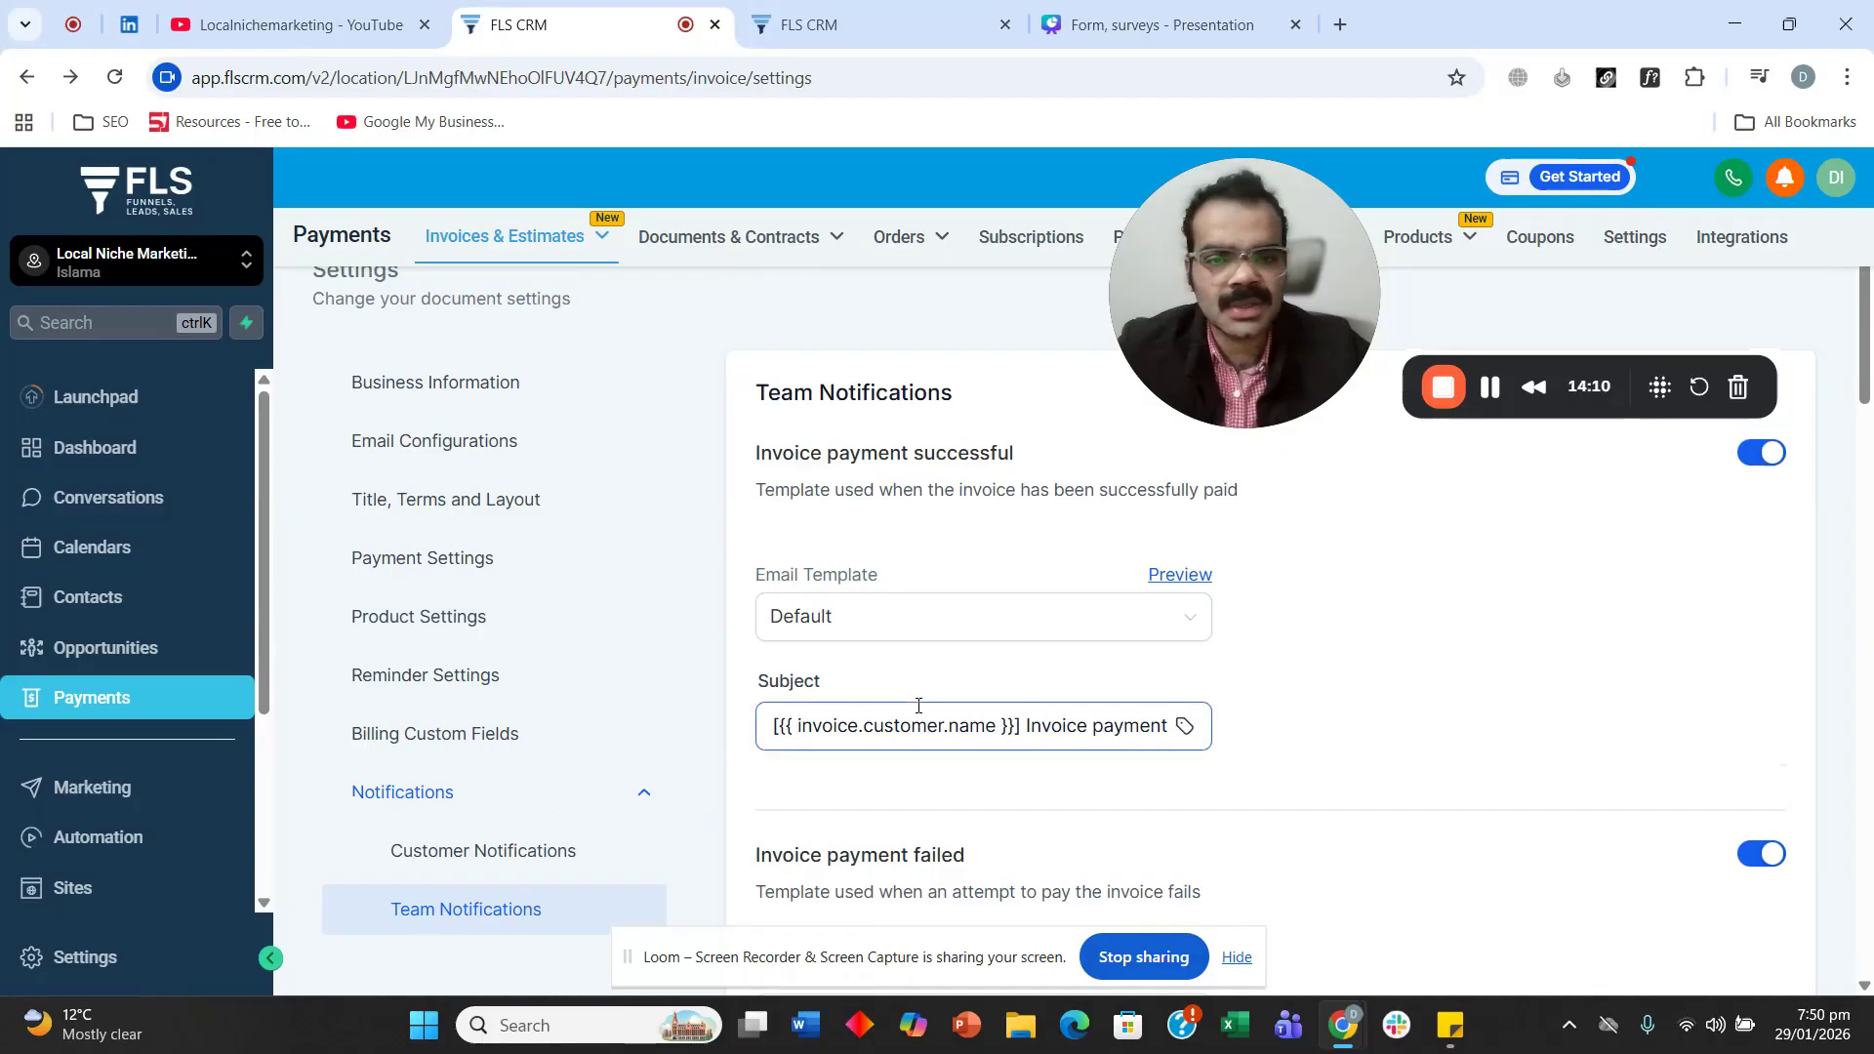
pyautogui.scroll(-8, 870, 455)
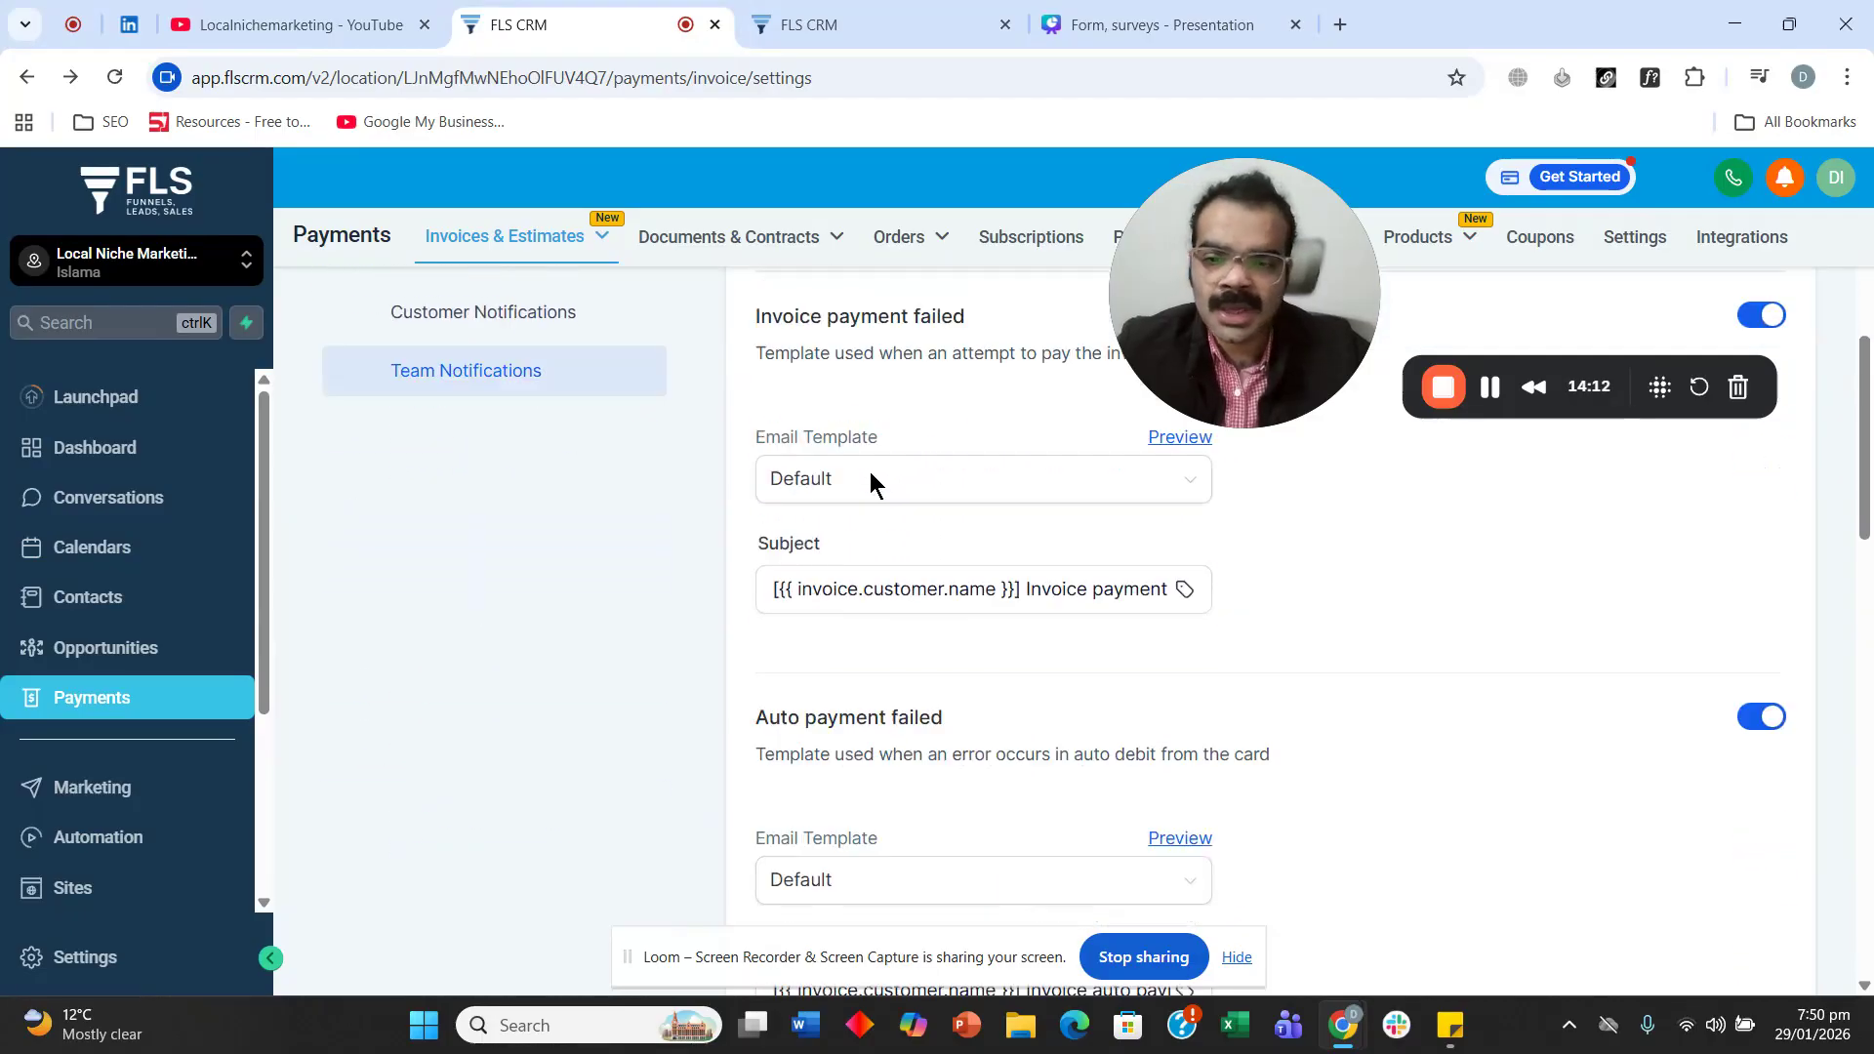
pyautogui.scroll(1, 869, 471)
pyautogui.scroll(10, 870, 471)
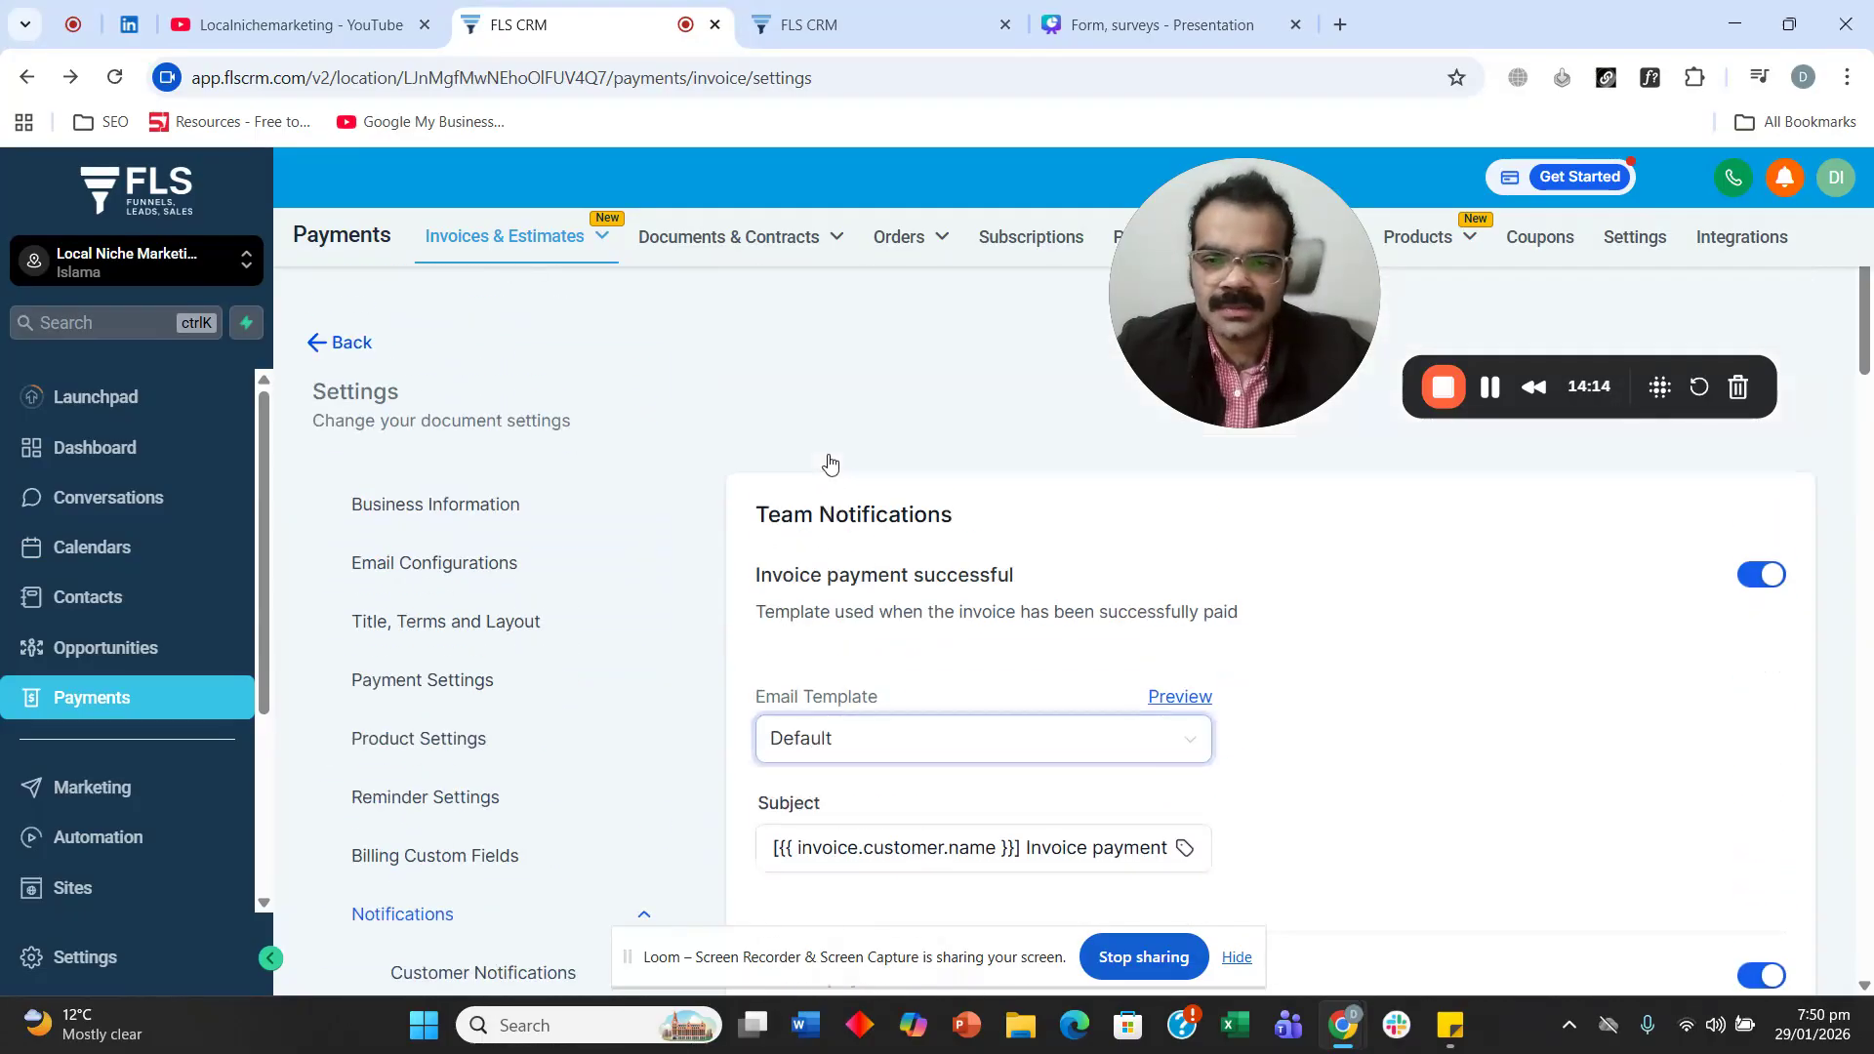
pyautogui.moveTo(823, 575); pyautogui.dragTo(1025, 583)
pyautogui.click(782, 595)
pyautogui.scroll(-1, 781, 441)
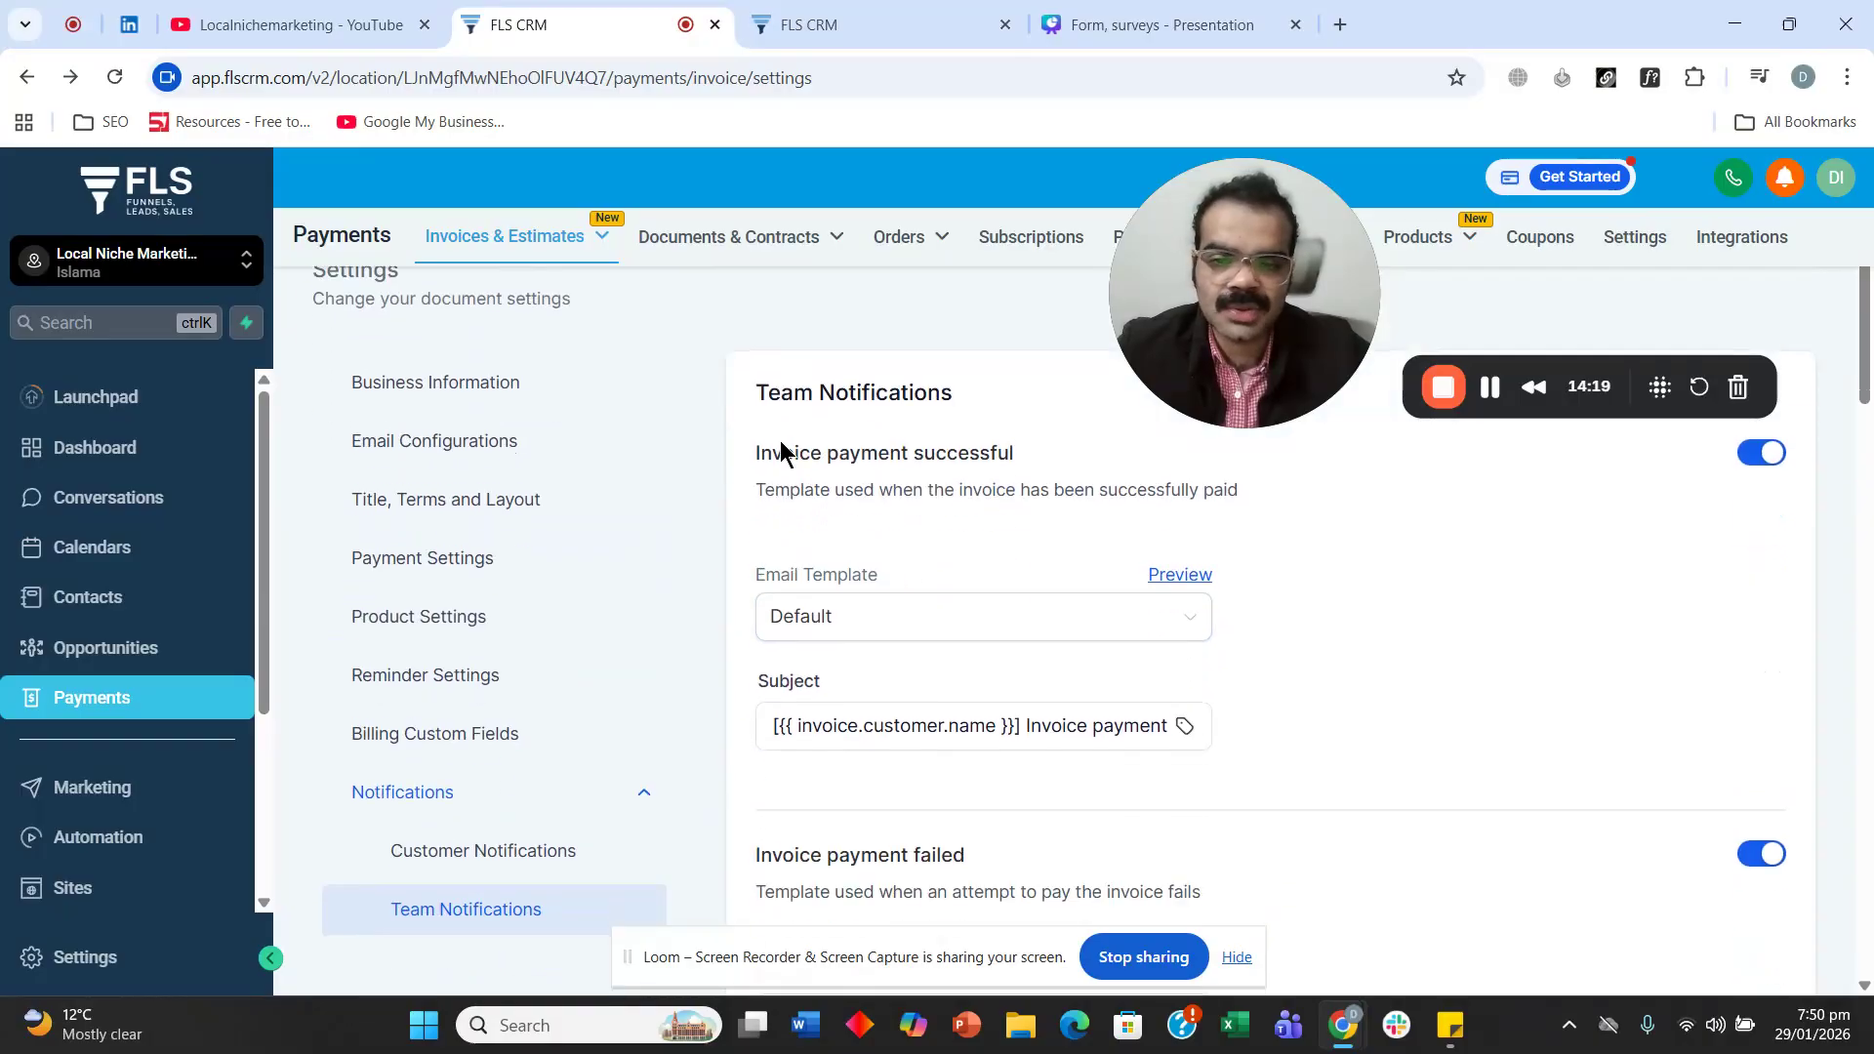
# Inspect the email template choices for the team's Invoice payment failed notification, leaving the selection as it is.
pyautogui.scroll(-1, 807, 531)
pyautogui.scroll(-2, 820, 537)
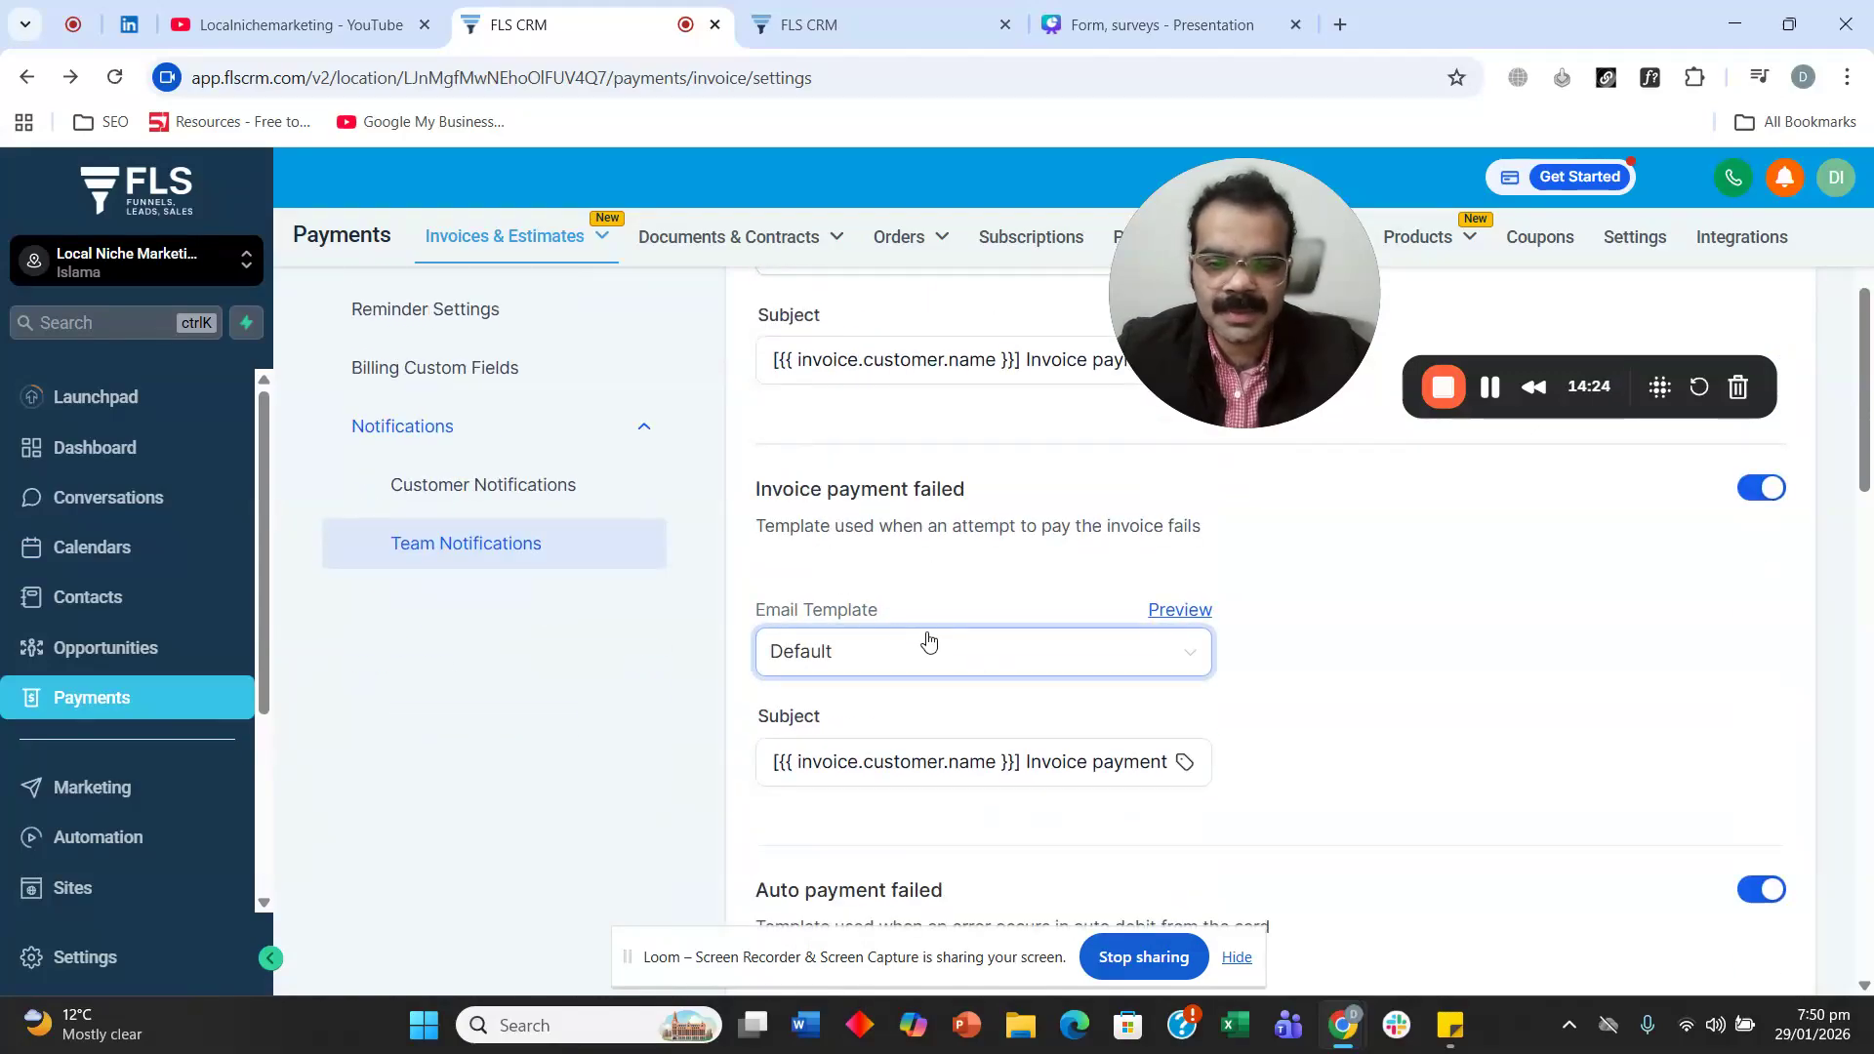
pyautogui.click(885, 649)
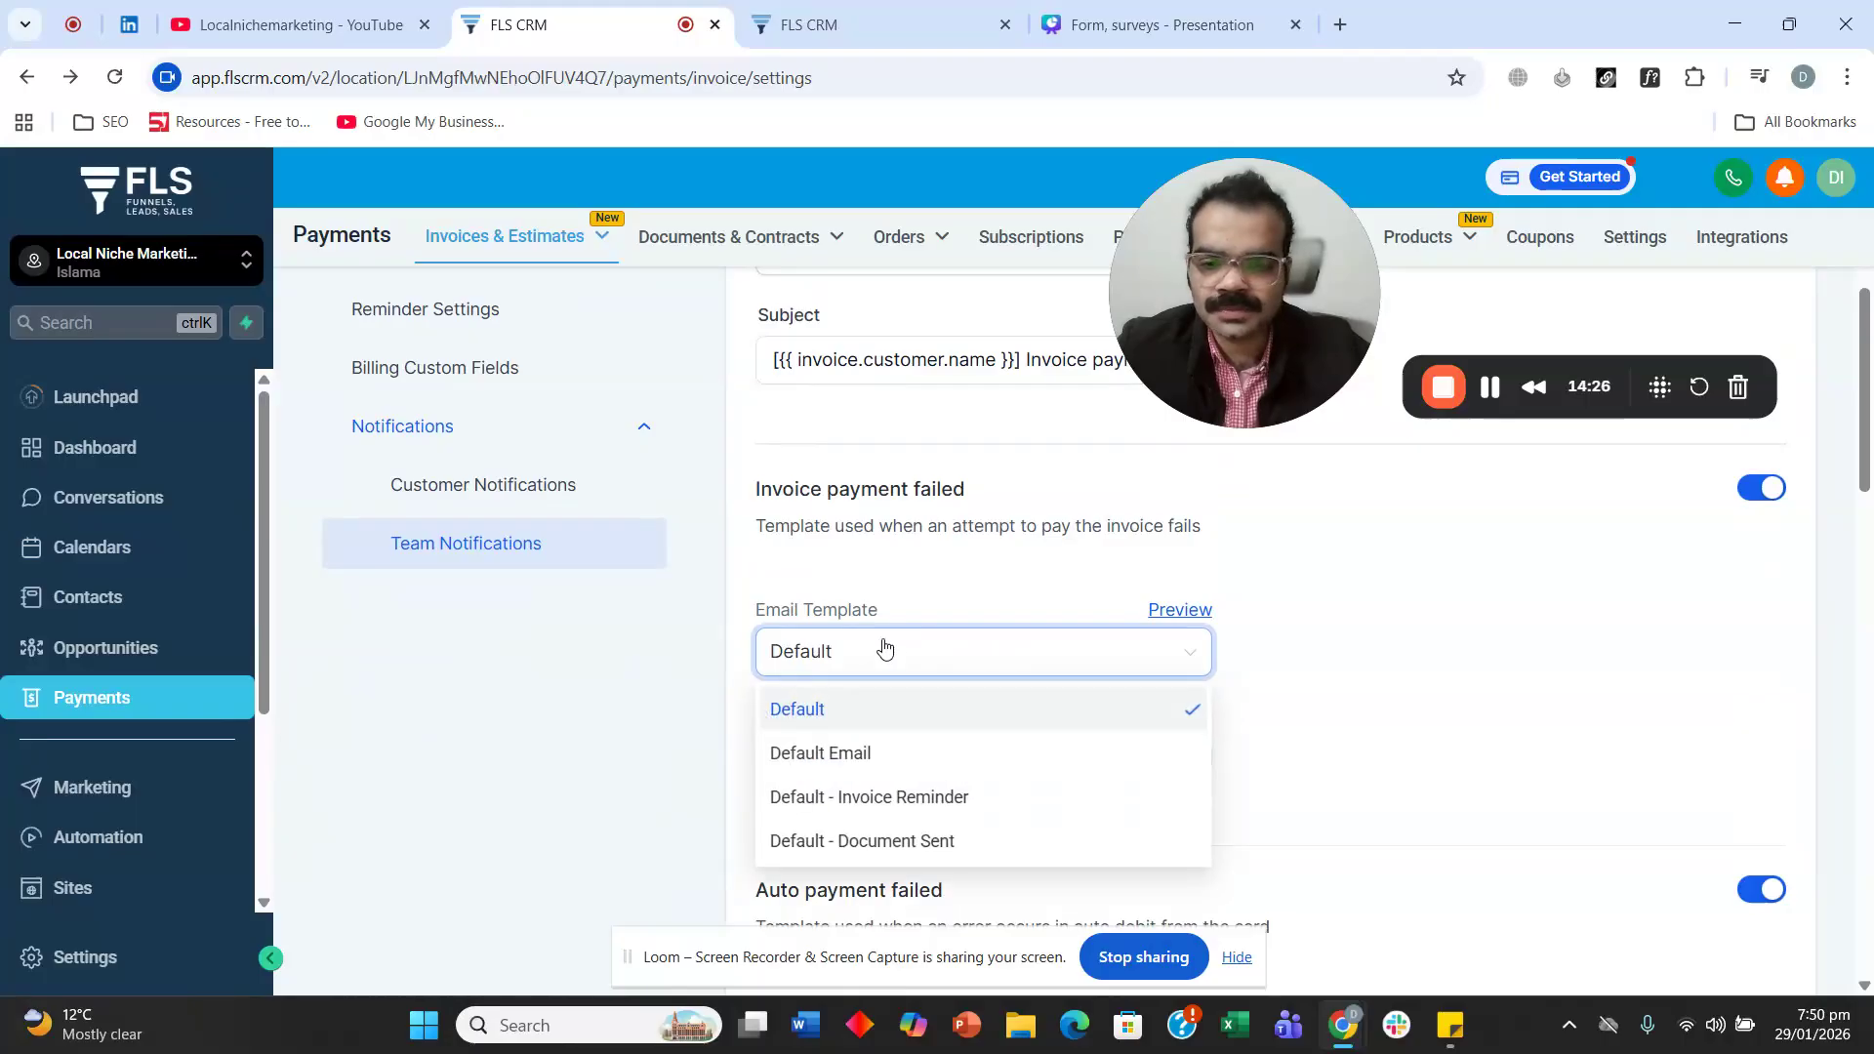
pyautogui.click(884, 649)
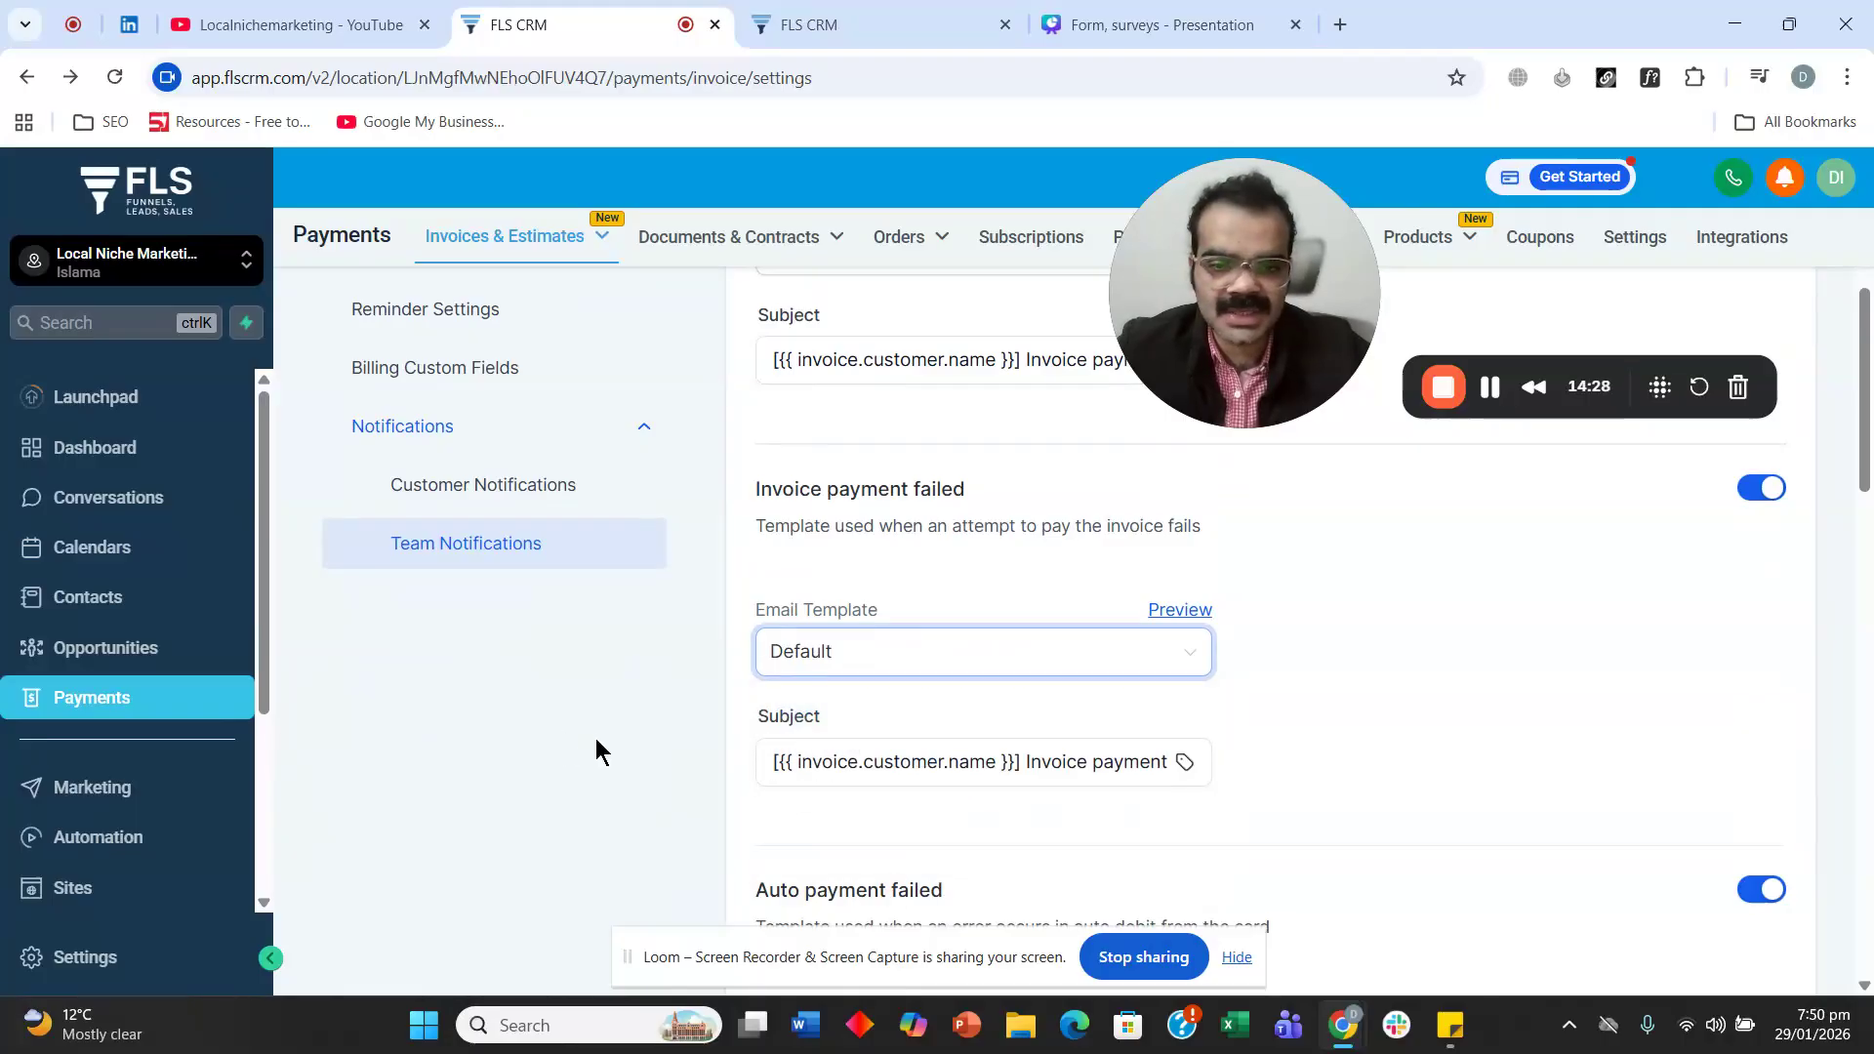
# Examine the team notifications for Auto payment failed, Auto payment skipped and The invoice could not be sent.
pyautogui.scroll(-2, 1039, 703)
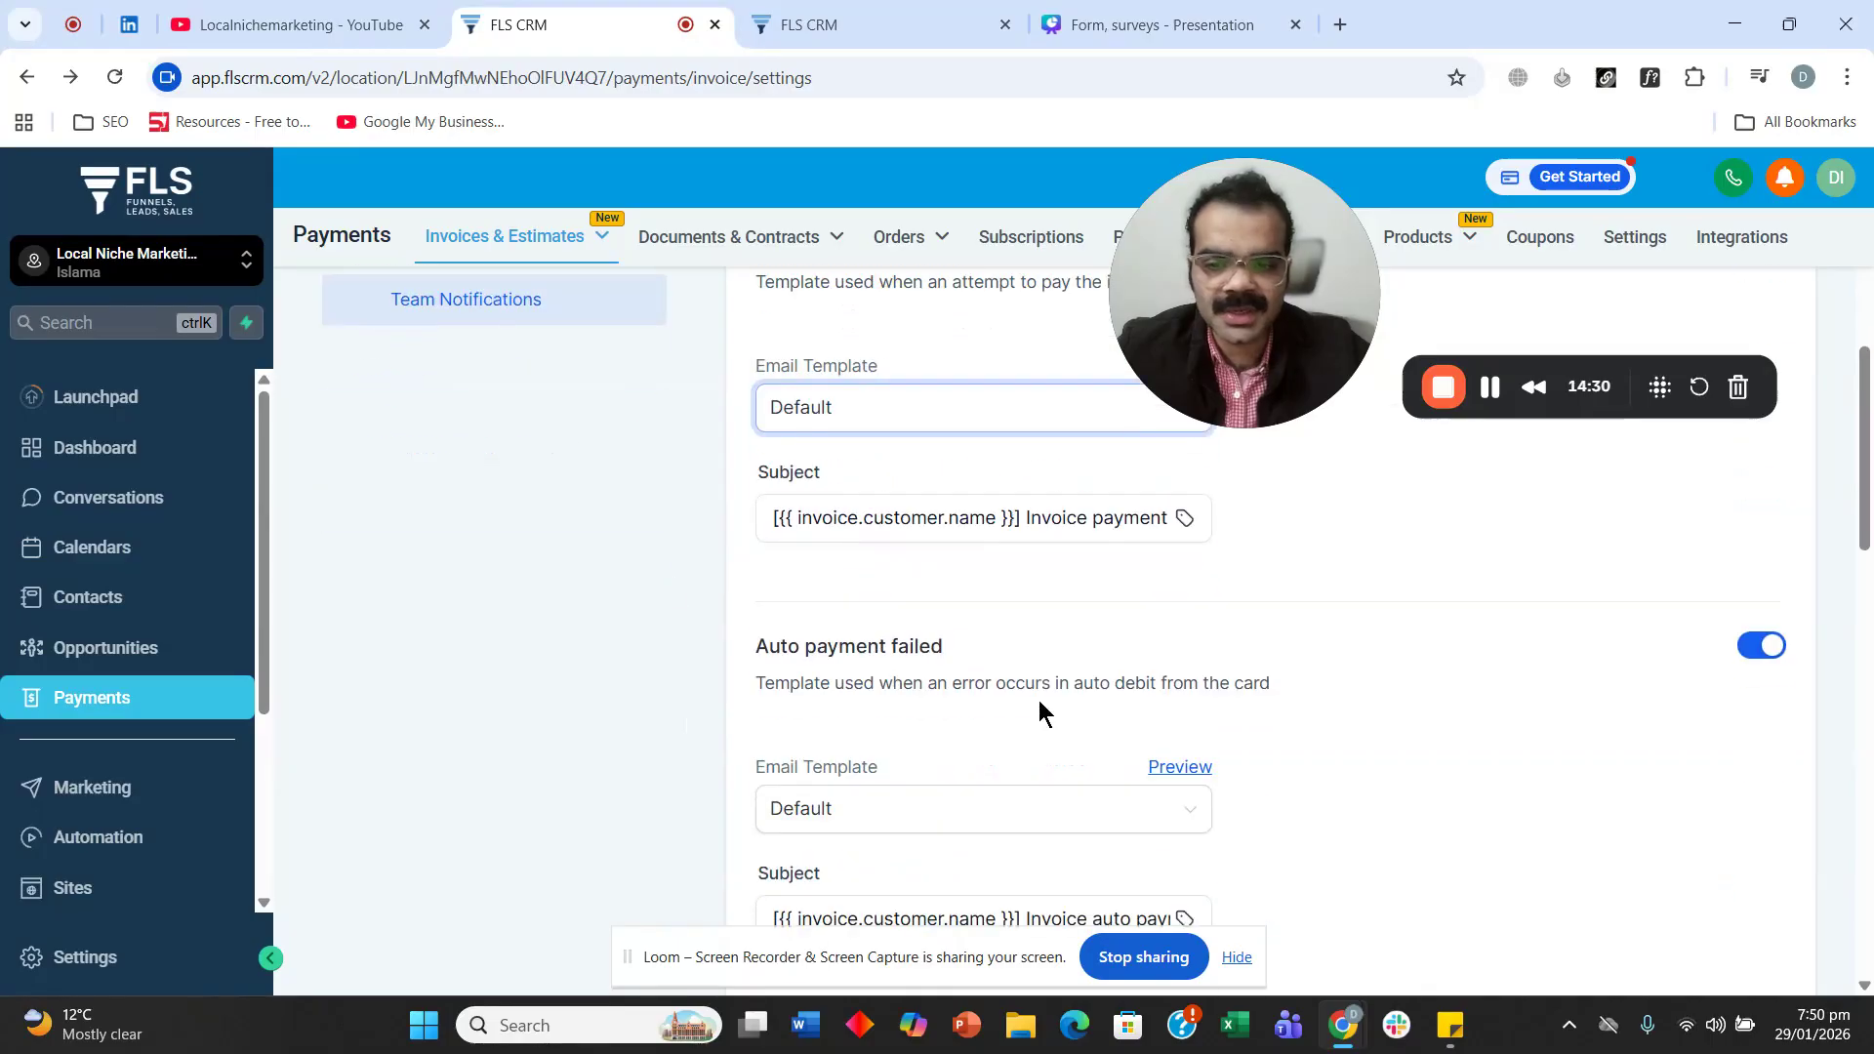
pyautogui.scroll(-1, 1039, 703)
pyautogui.moveTo(865, 553); pyautogui.dragTo(1024, 552)
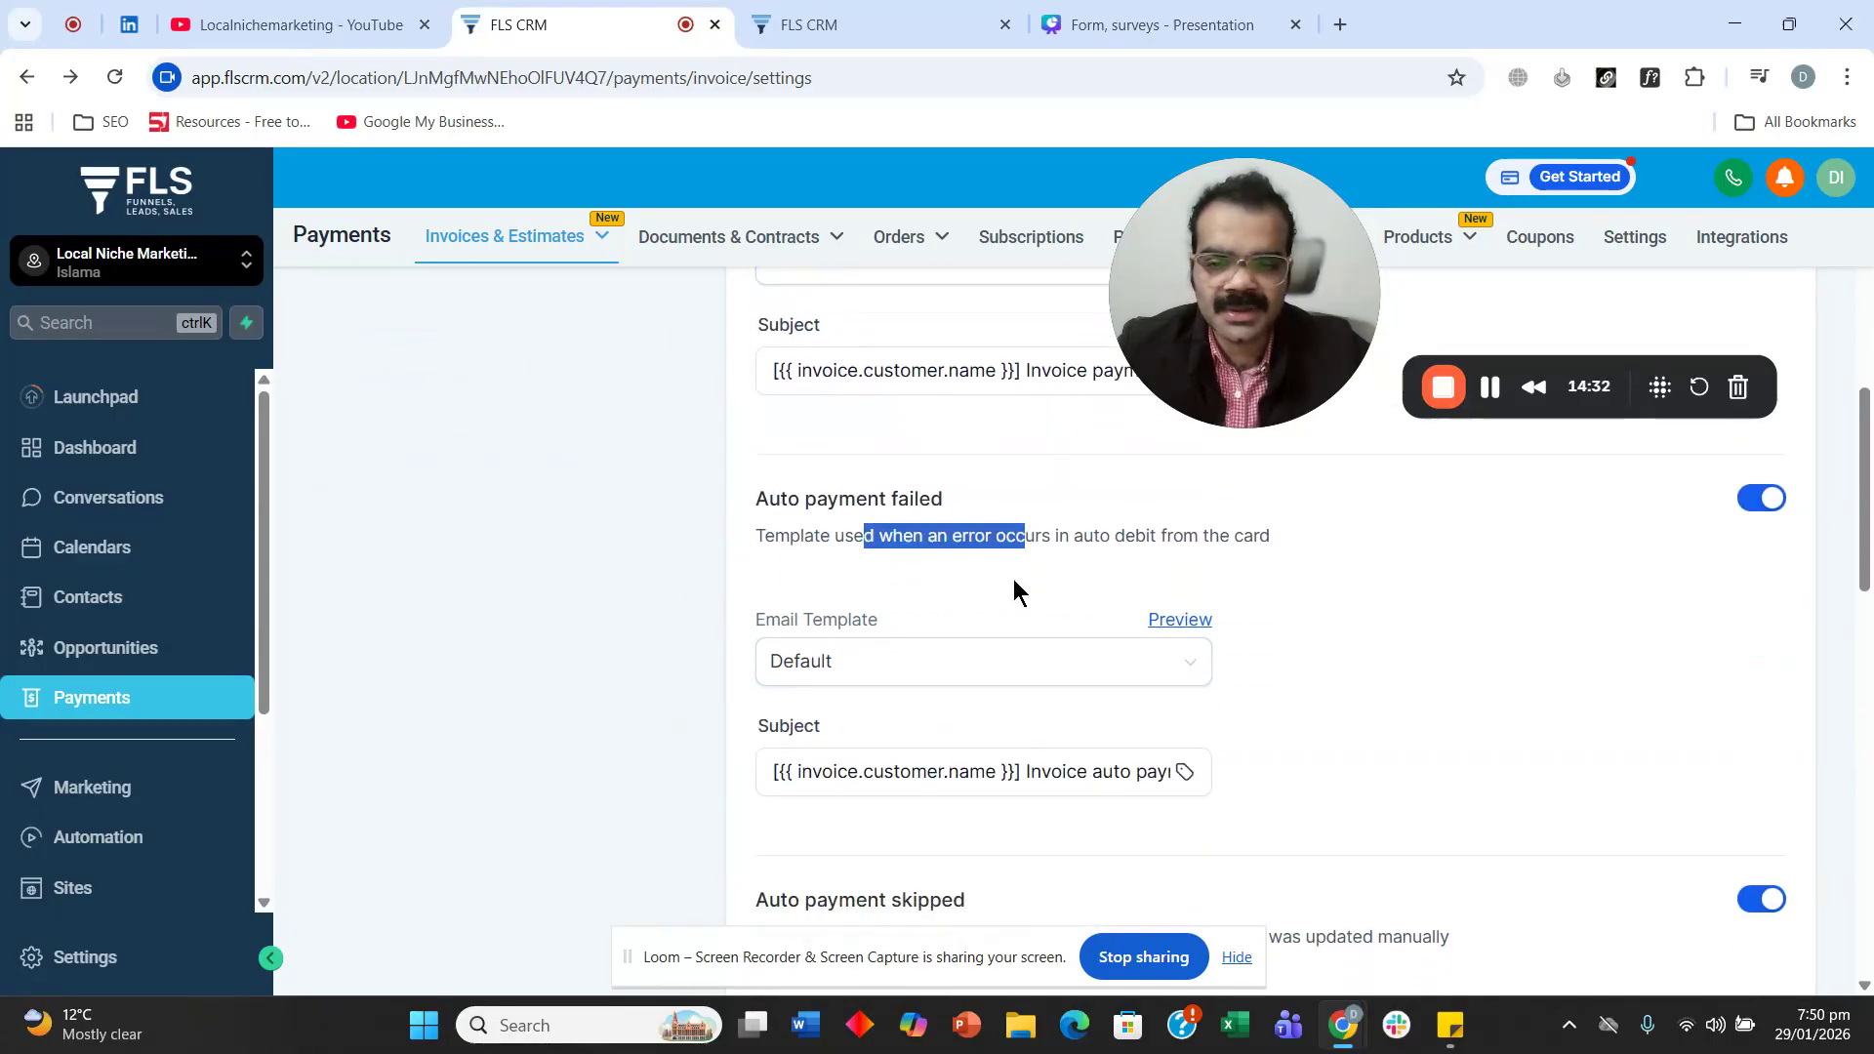
pyautogui.scroll(-3, 1013, 578)
pyautogui.moveTo(767, 561); pyautogui.dragTo(995, 576)
pyautogui.click(999, 576)
pyautogui.scroll(-1, 999, 576)
pyautogui.scroll(-2, 1000, 578)
pyautogui.moveTo(769, 704); pyautogui.dragTo(1030, 705)
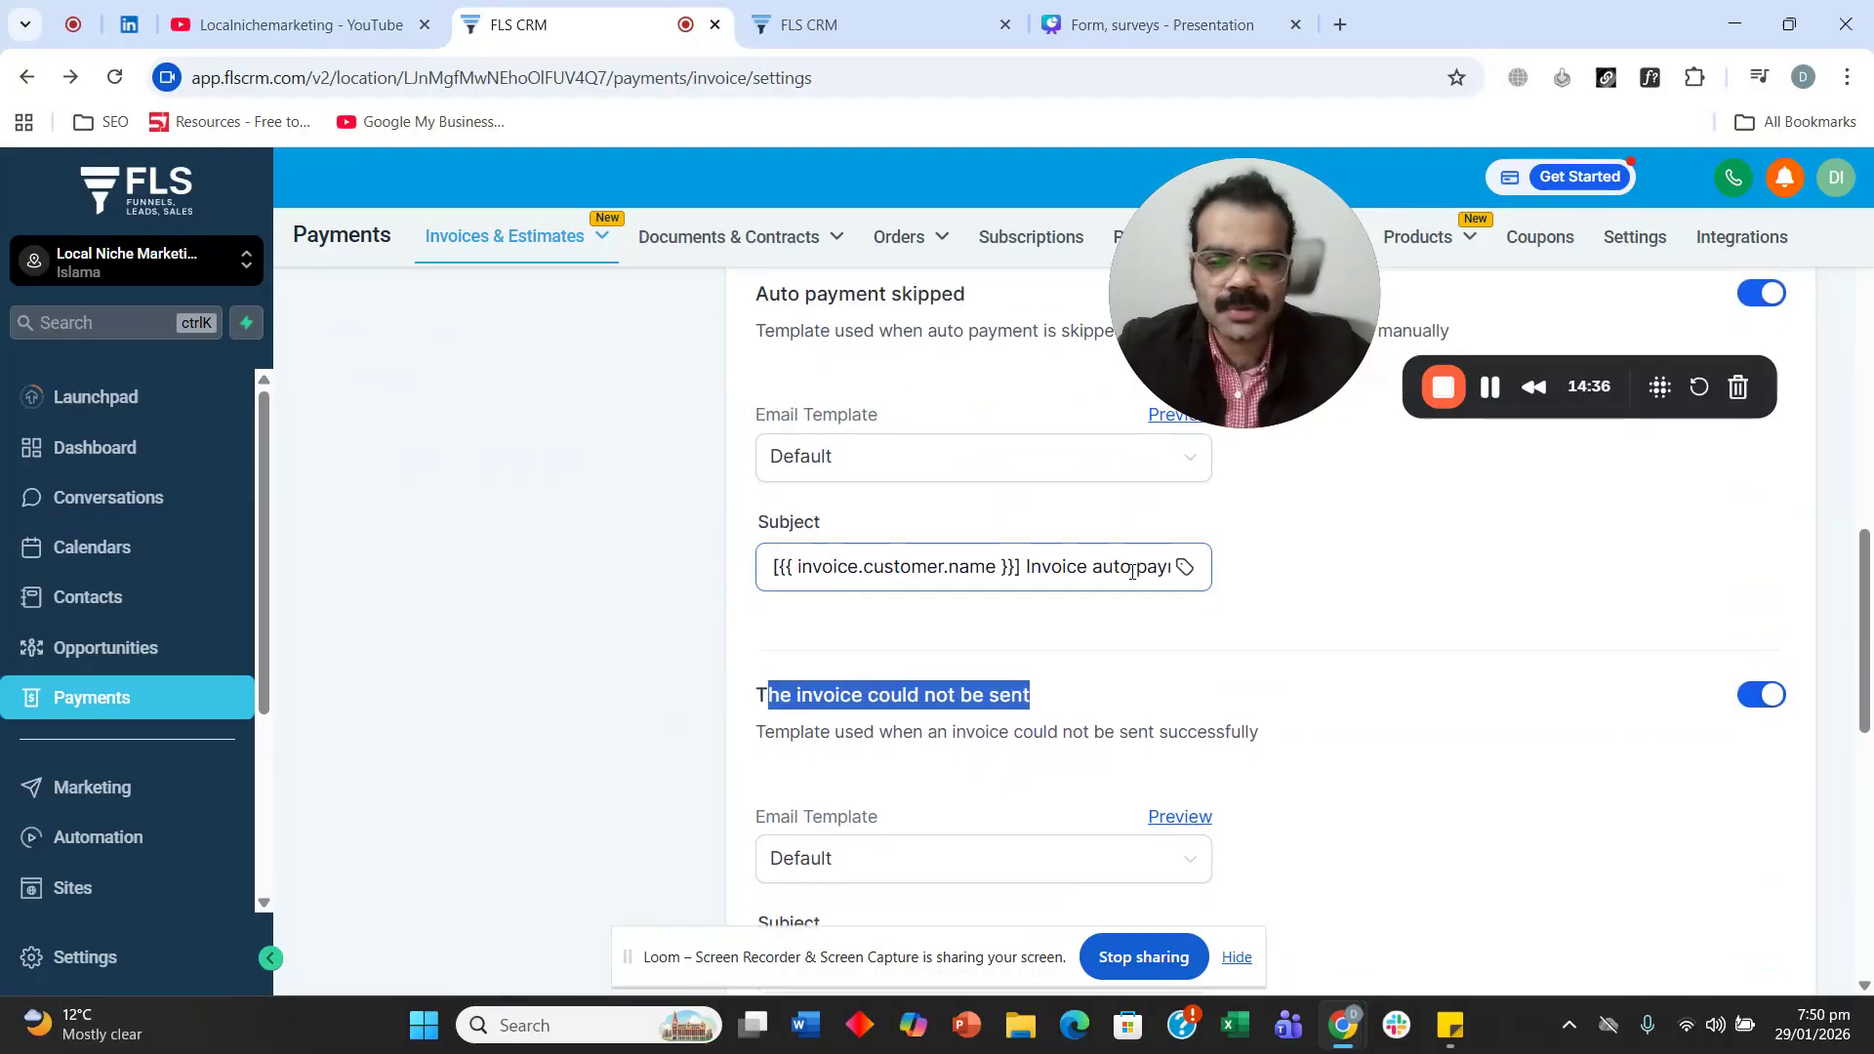
# Examine the team notifications for accepted and declined estimates, and return to the start of the settings page.
pyautogui.scroll(-4, 1132, 576)
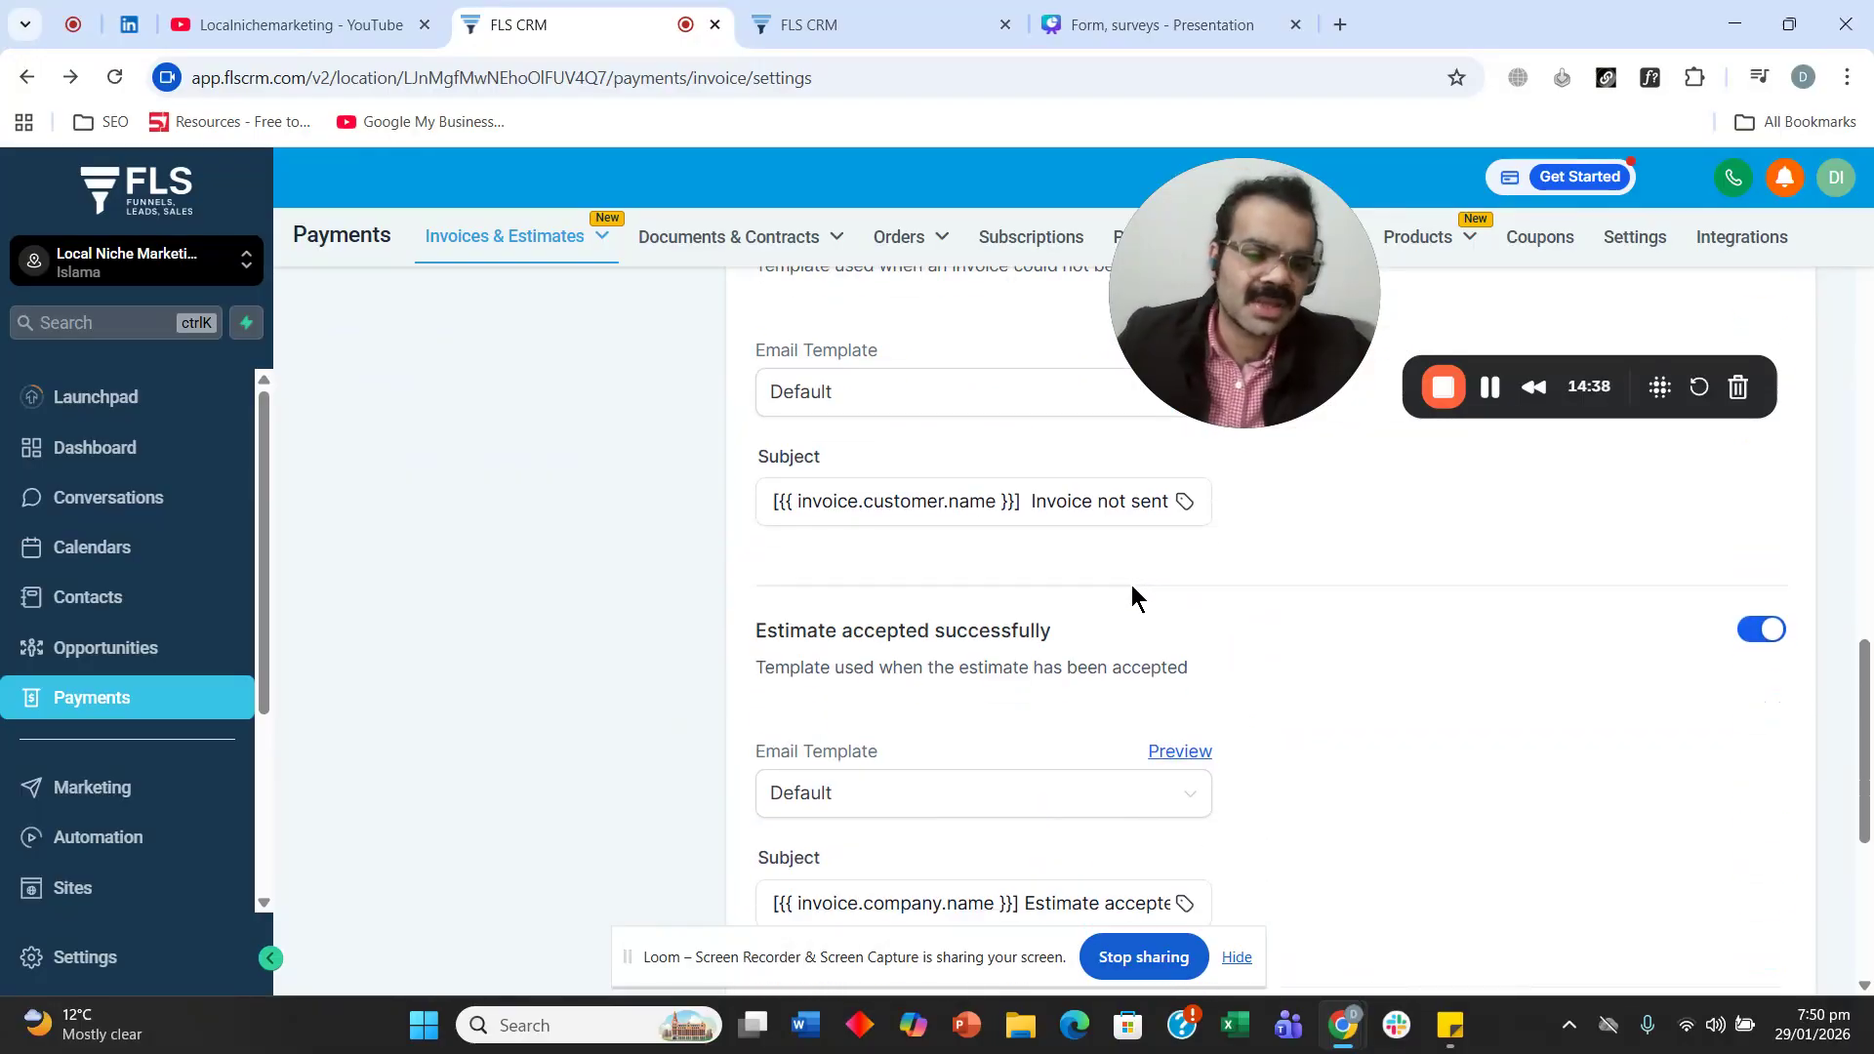
pyautogui.scroll(-1, 1142, 615)
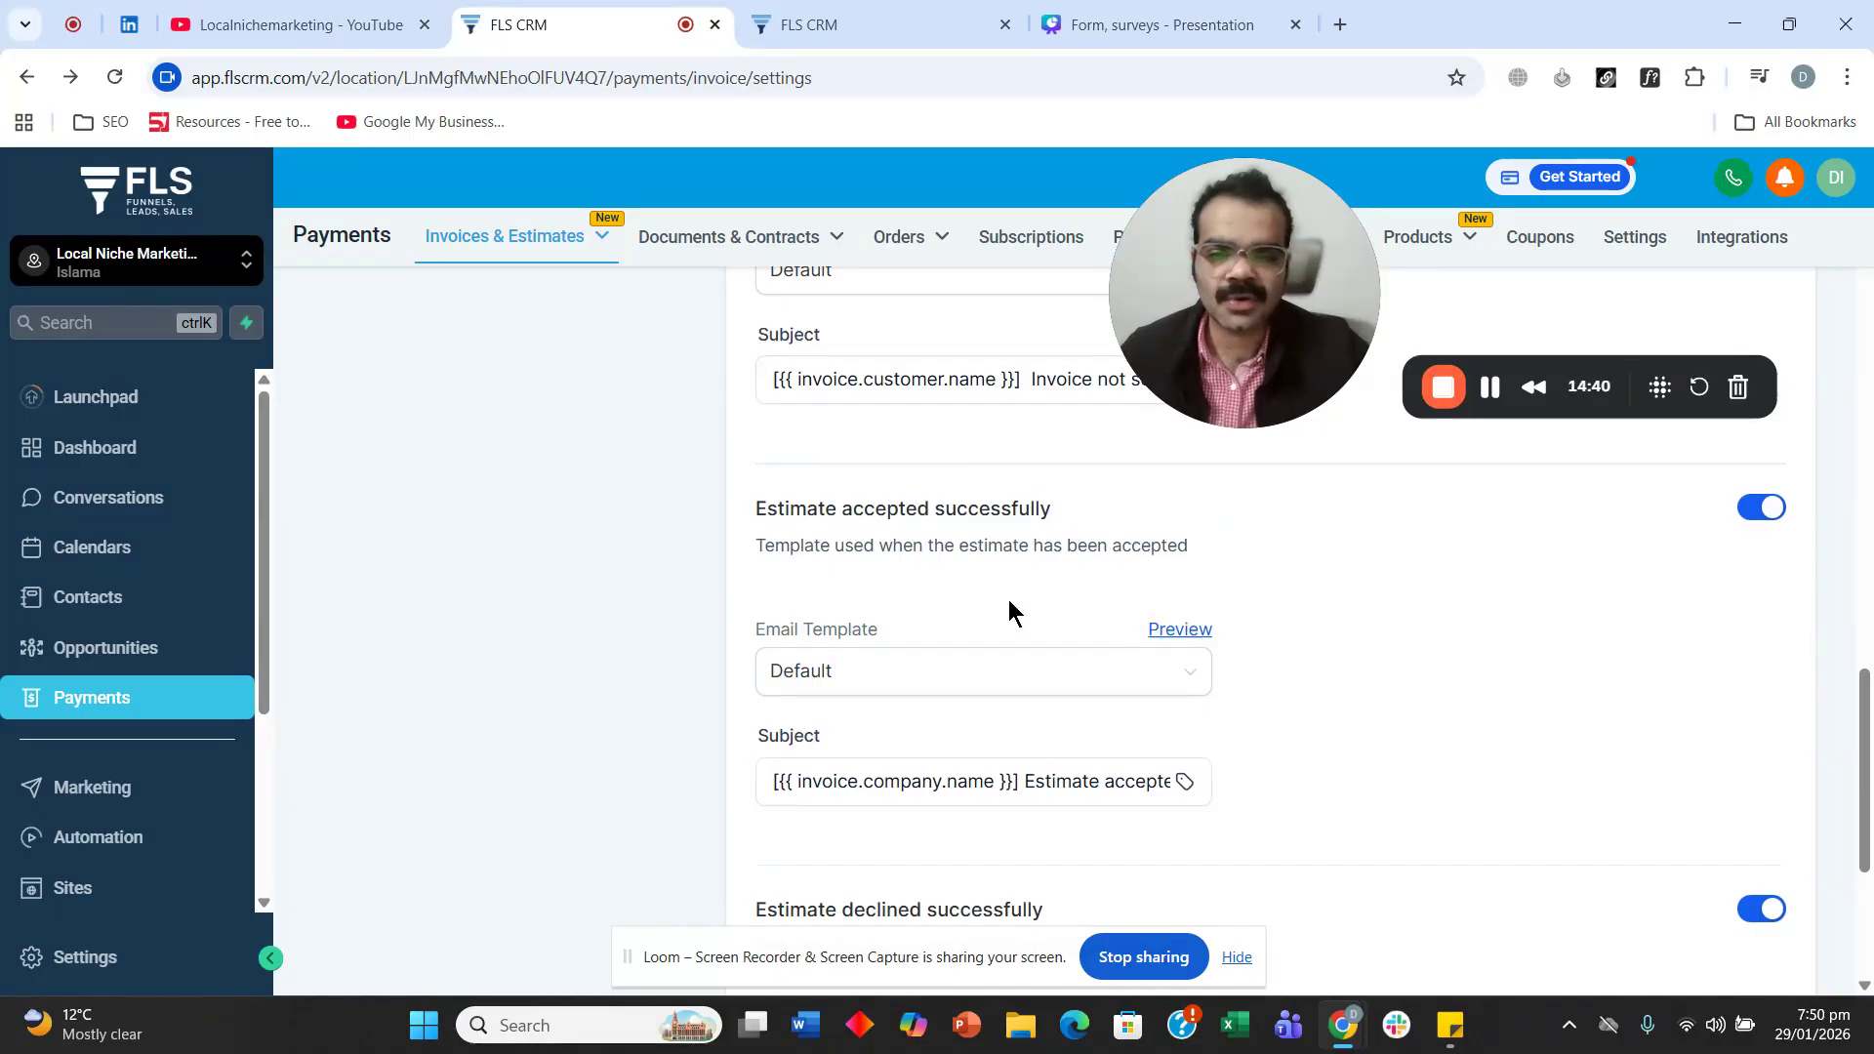
pyautogui.scroll(-2, 932, 625)
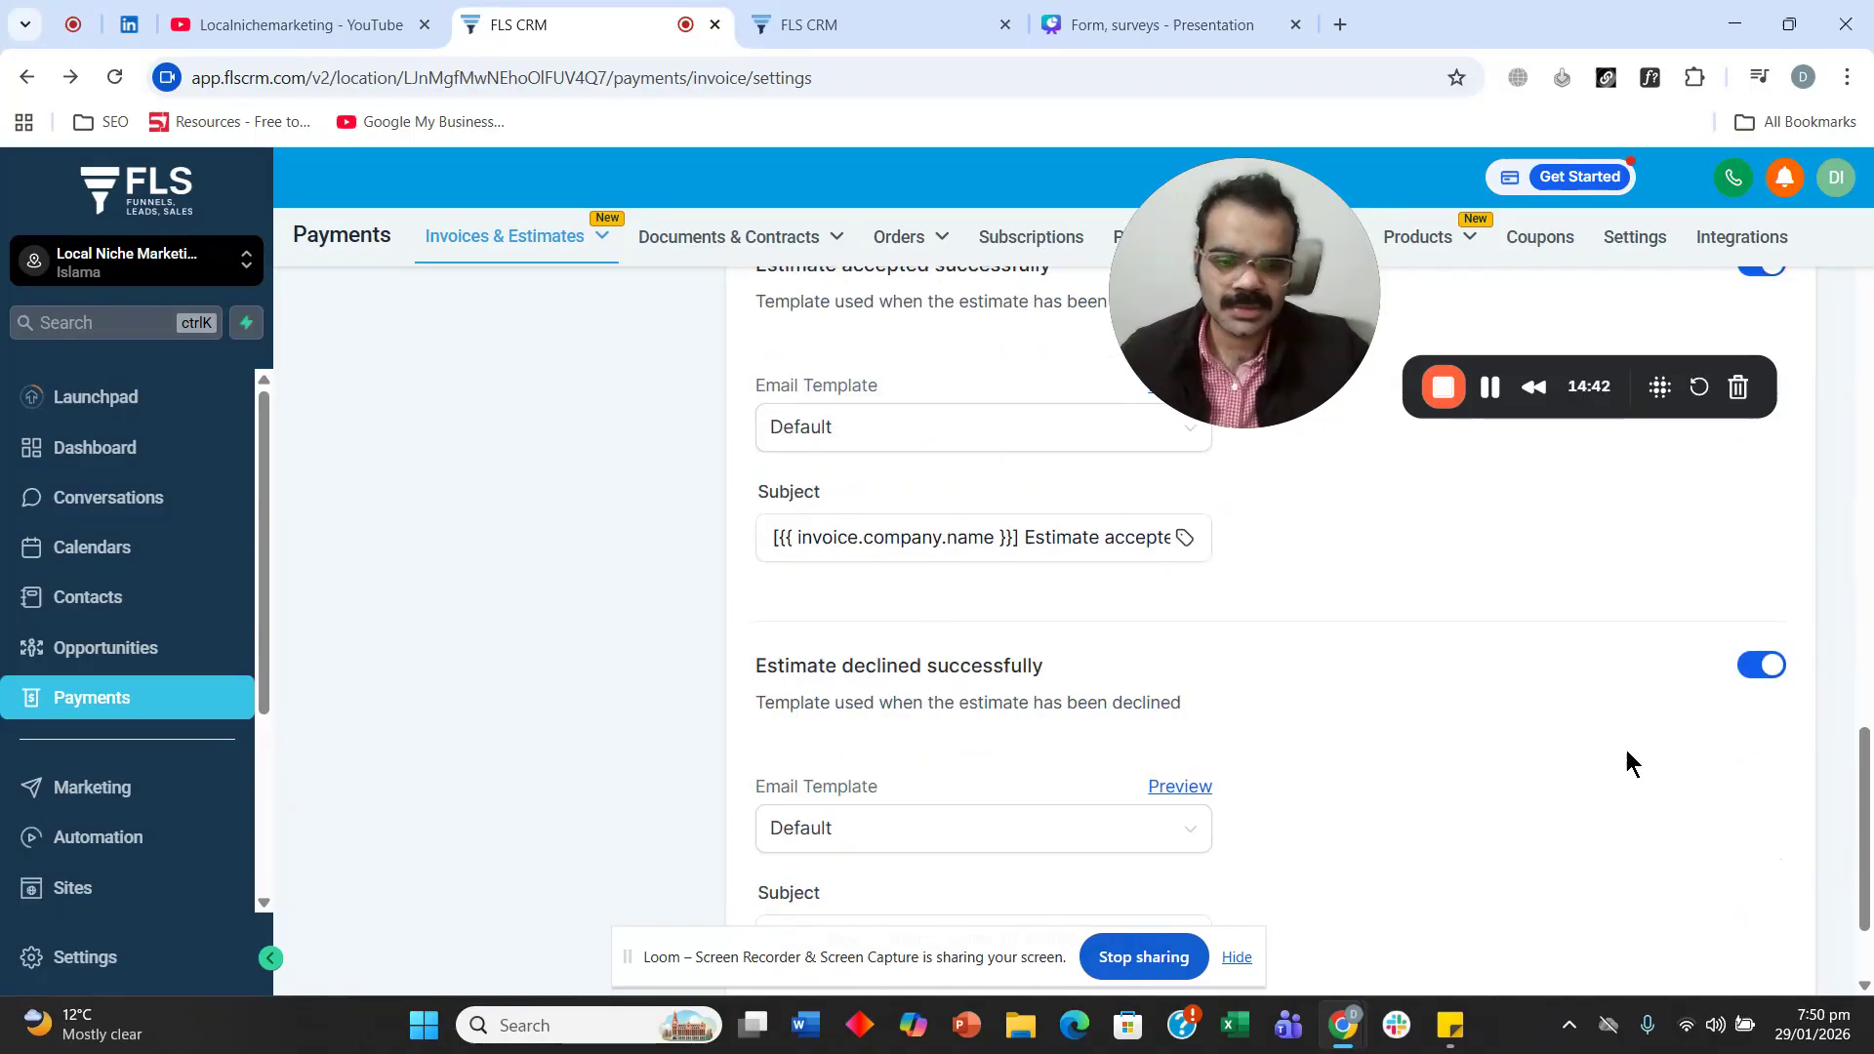
pyautogui.scroll(-2, 1074, 781)
pyautogui.scroll(20, 1009, 771)
pyautogui.scroll(1, 1021, 699)
pyautogui.moveTo(1259, 296); pyautogui.dragTo(1308, 340)
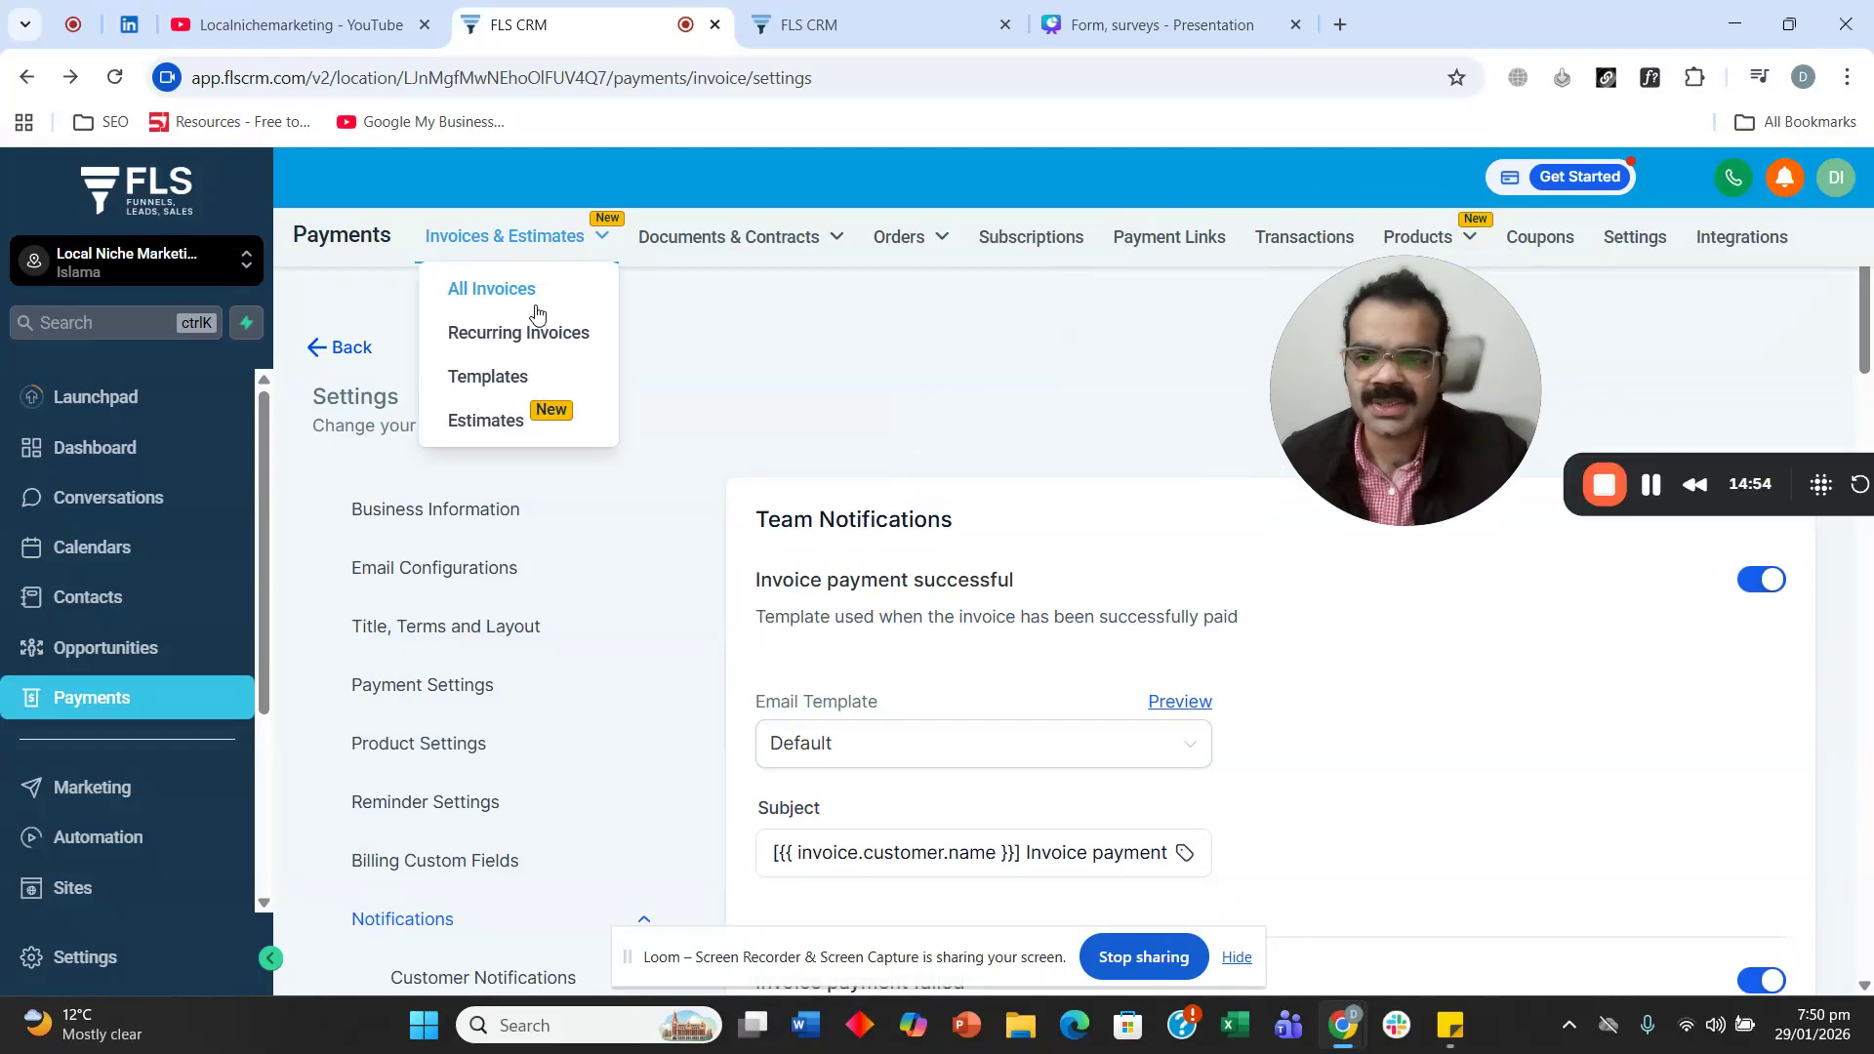
# Go to the list of all invoices and create a new one-time invoice.
pyautogui.click(536, 310)
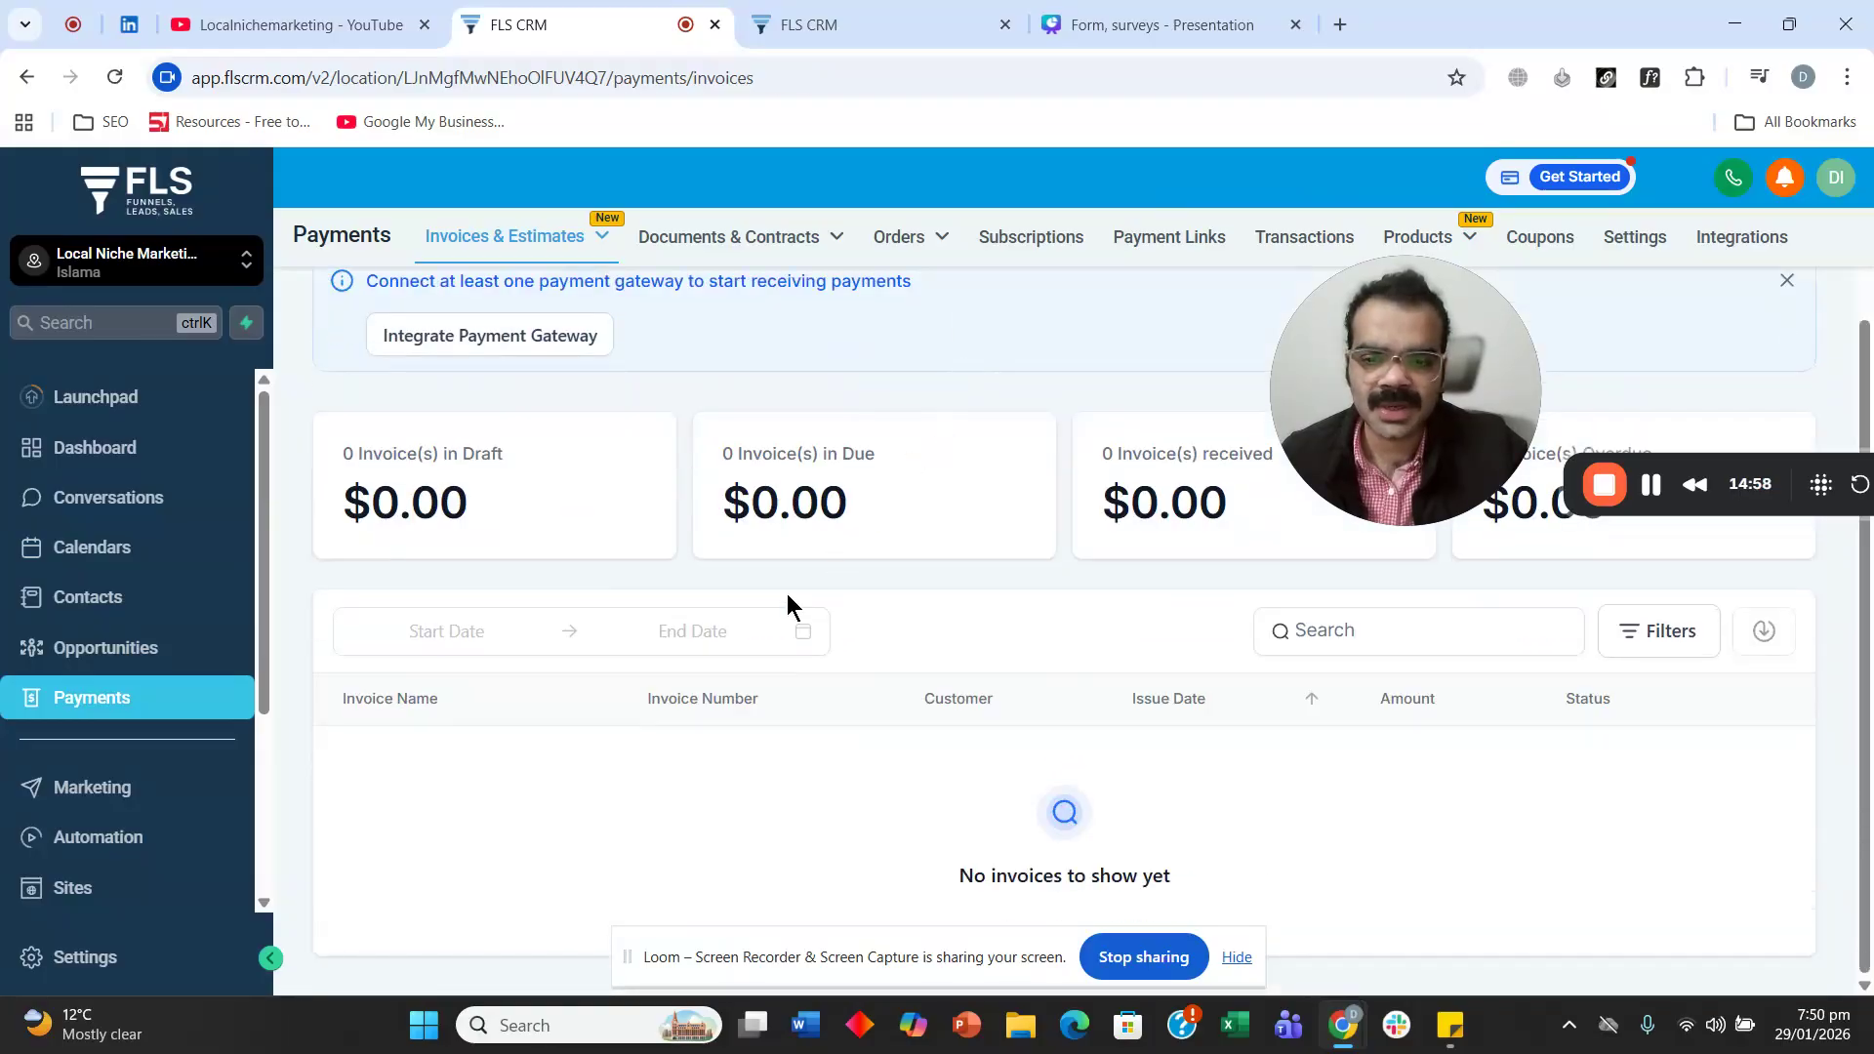
pyautogui.moveTo(1391, 356); pyautogui.dragTo(845, 259)
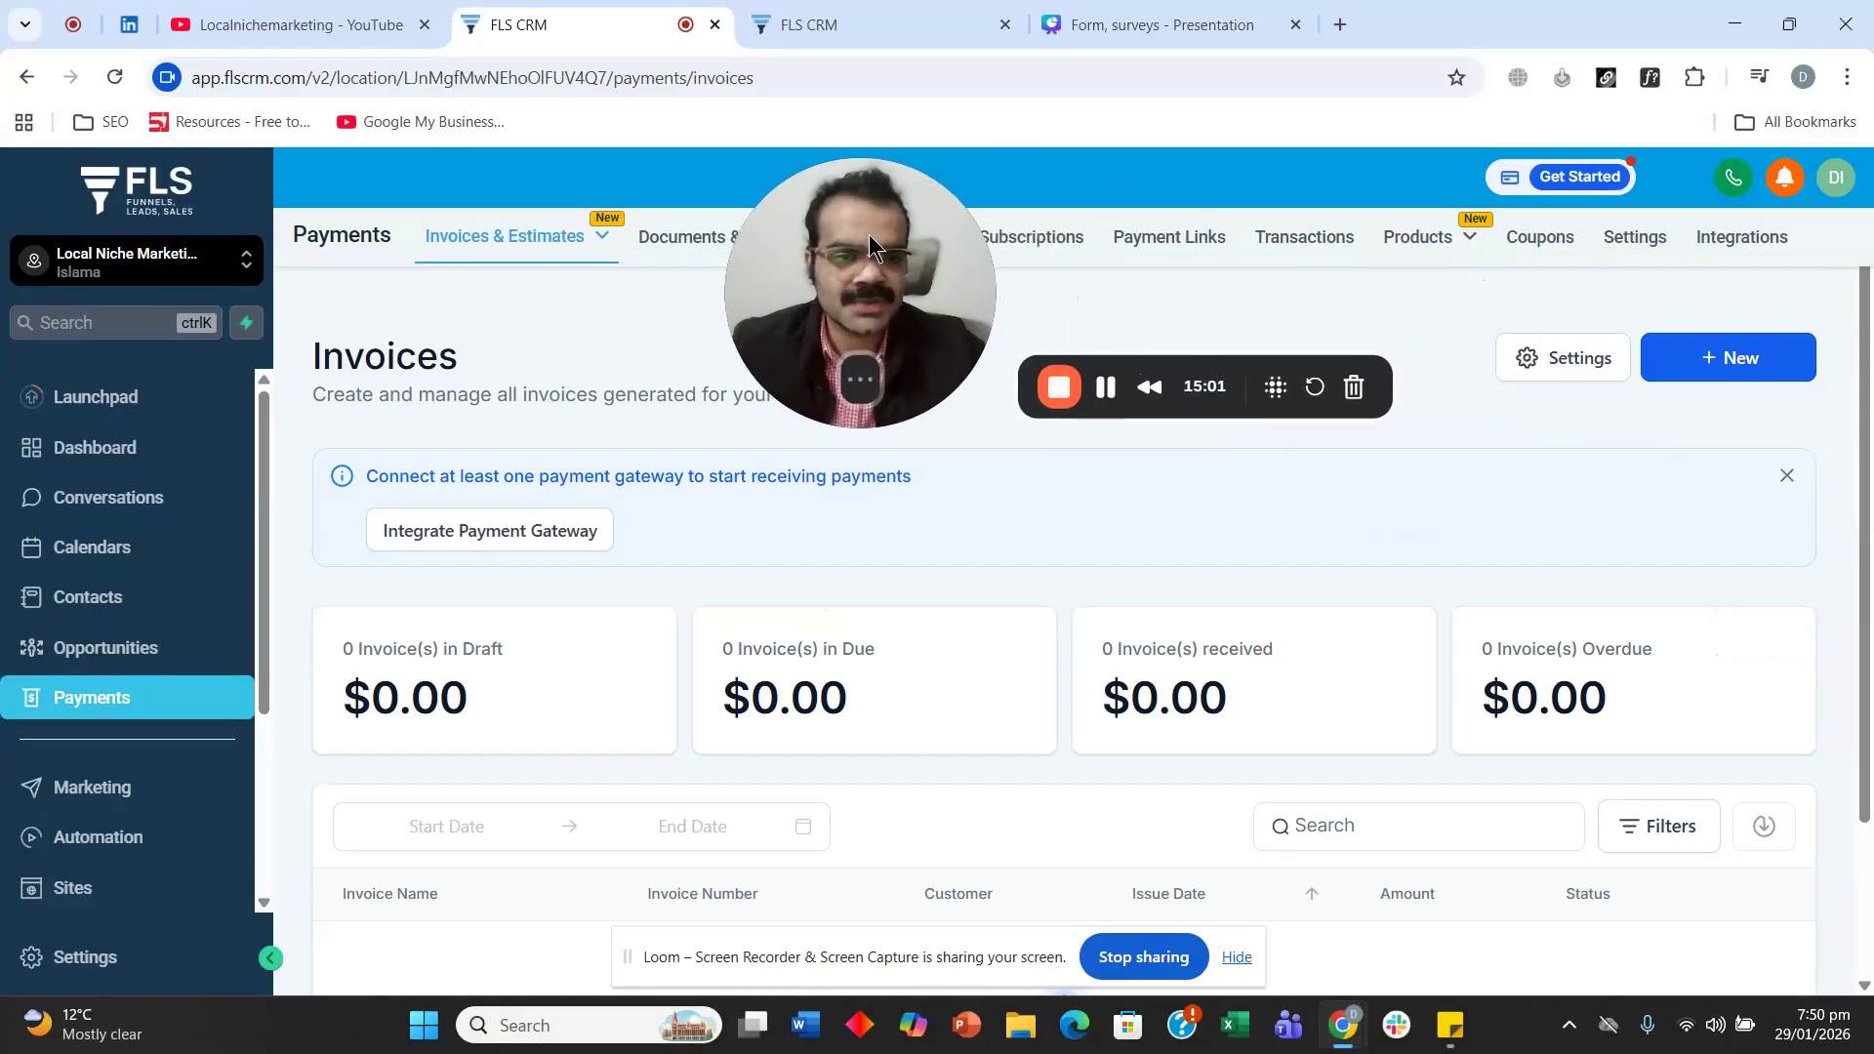
pyautogui.click(1710, 349)
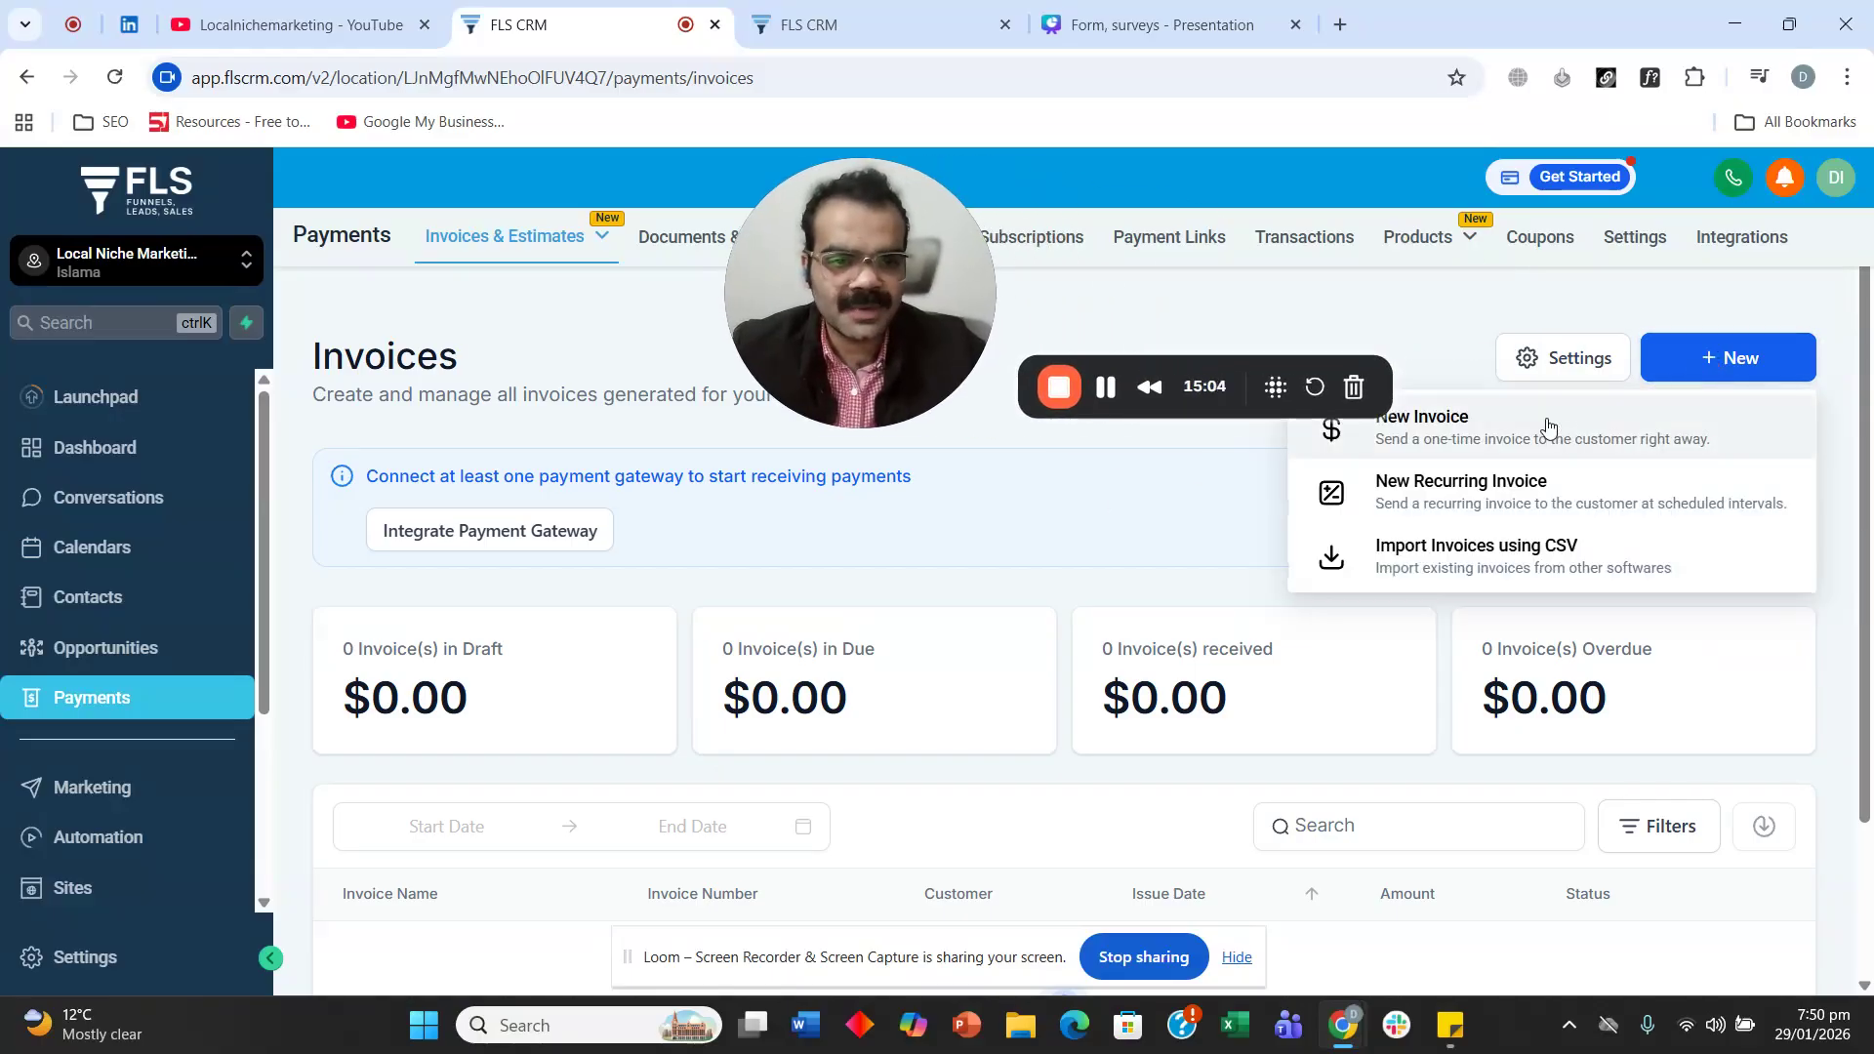
pyautogui.click(1490, 444)
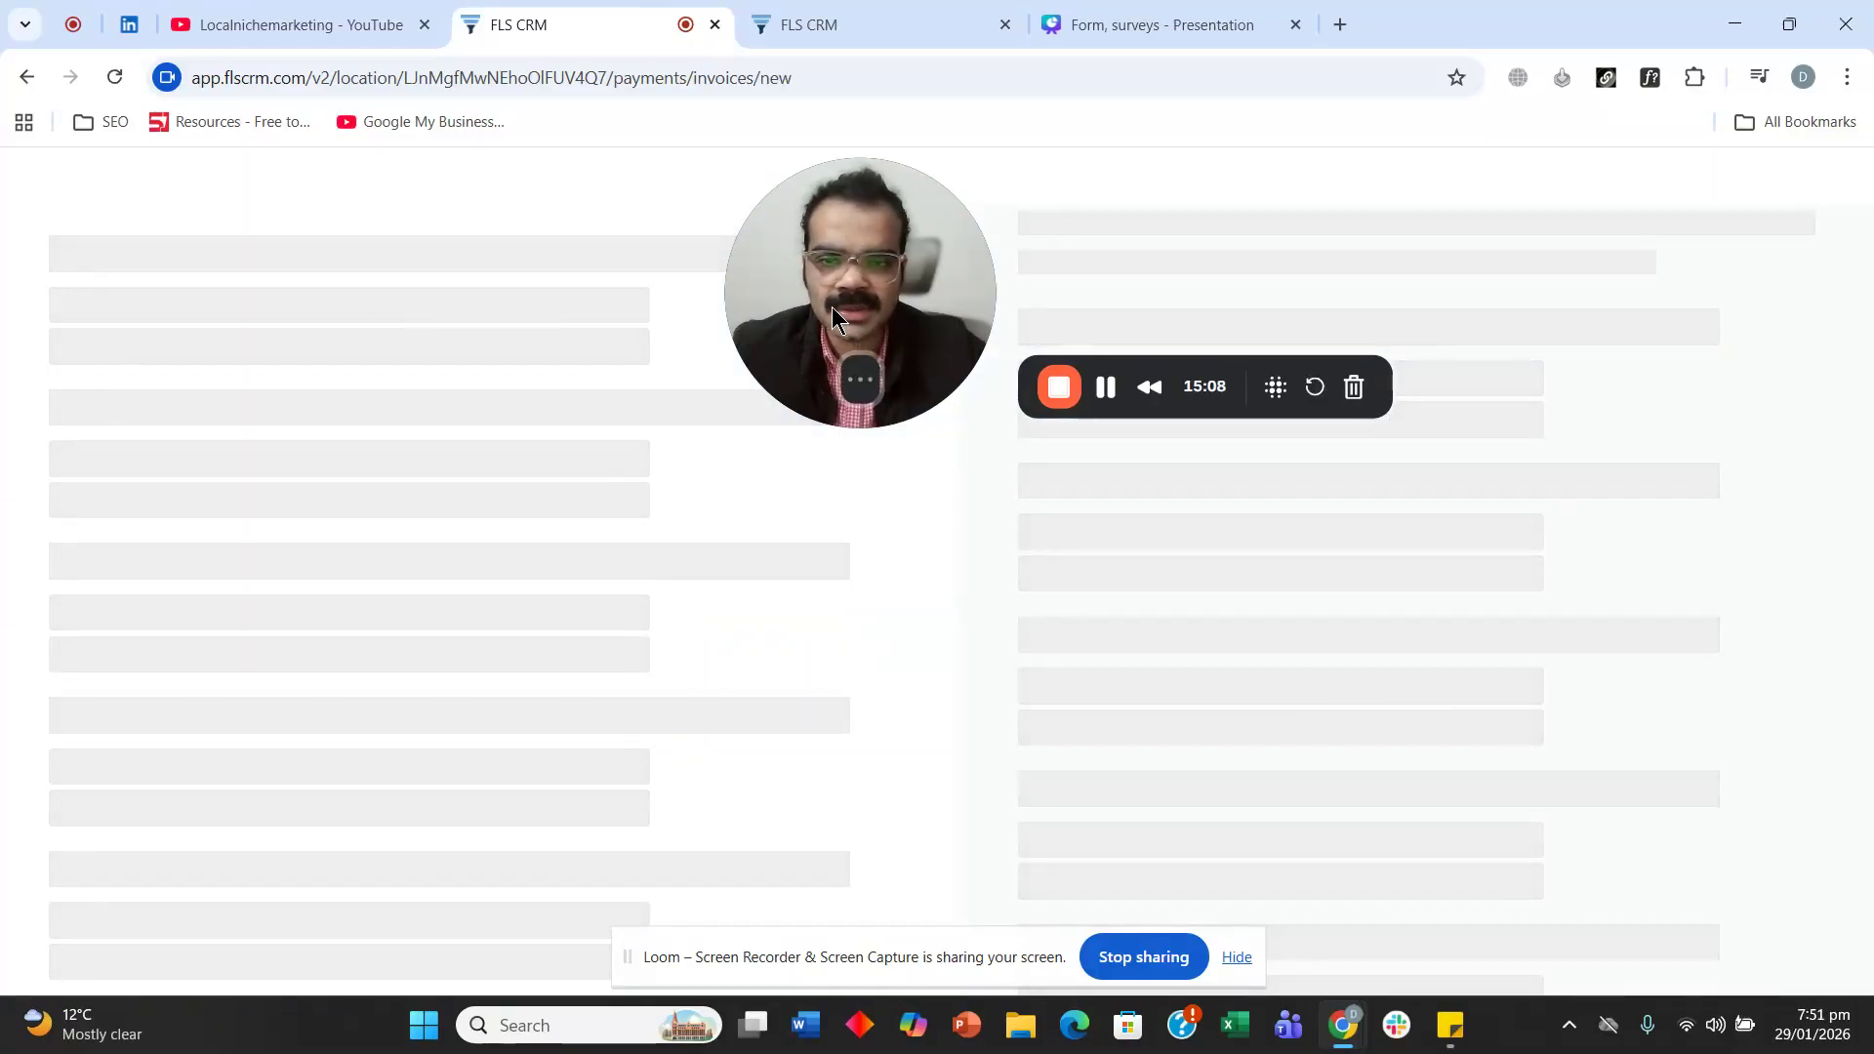
pyautogui.moveTo(865, 384)
pyautogui.click(788, 386)
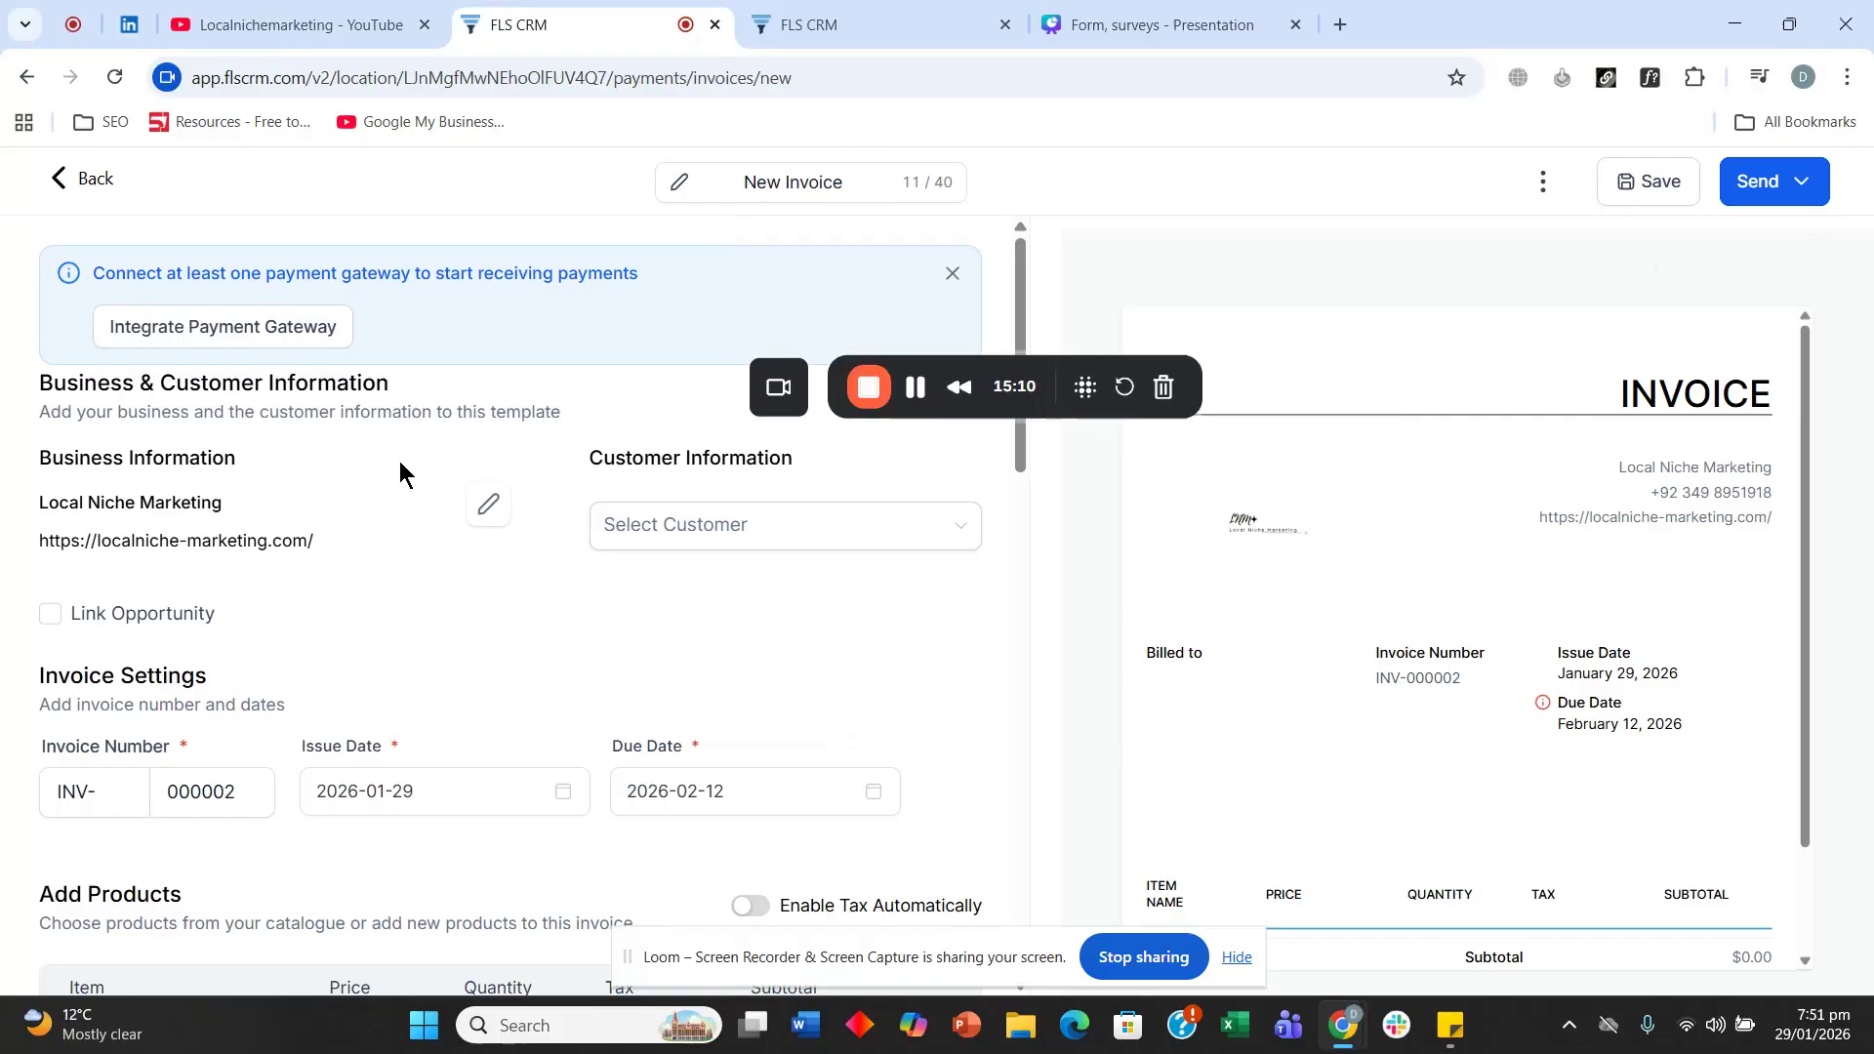
pyautogui.moveTo(932, 359); pyautogui.dragTo(1087, 553)
pyautogui.click(1083, 284)
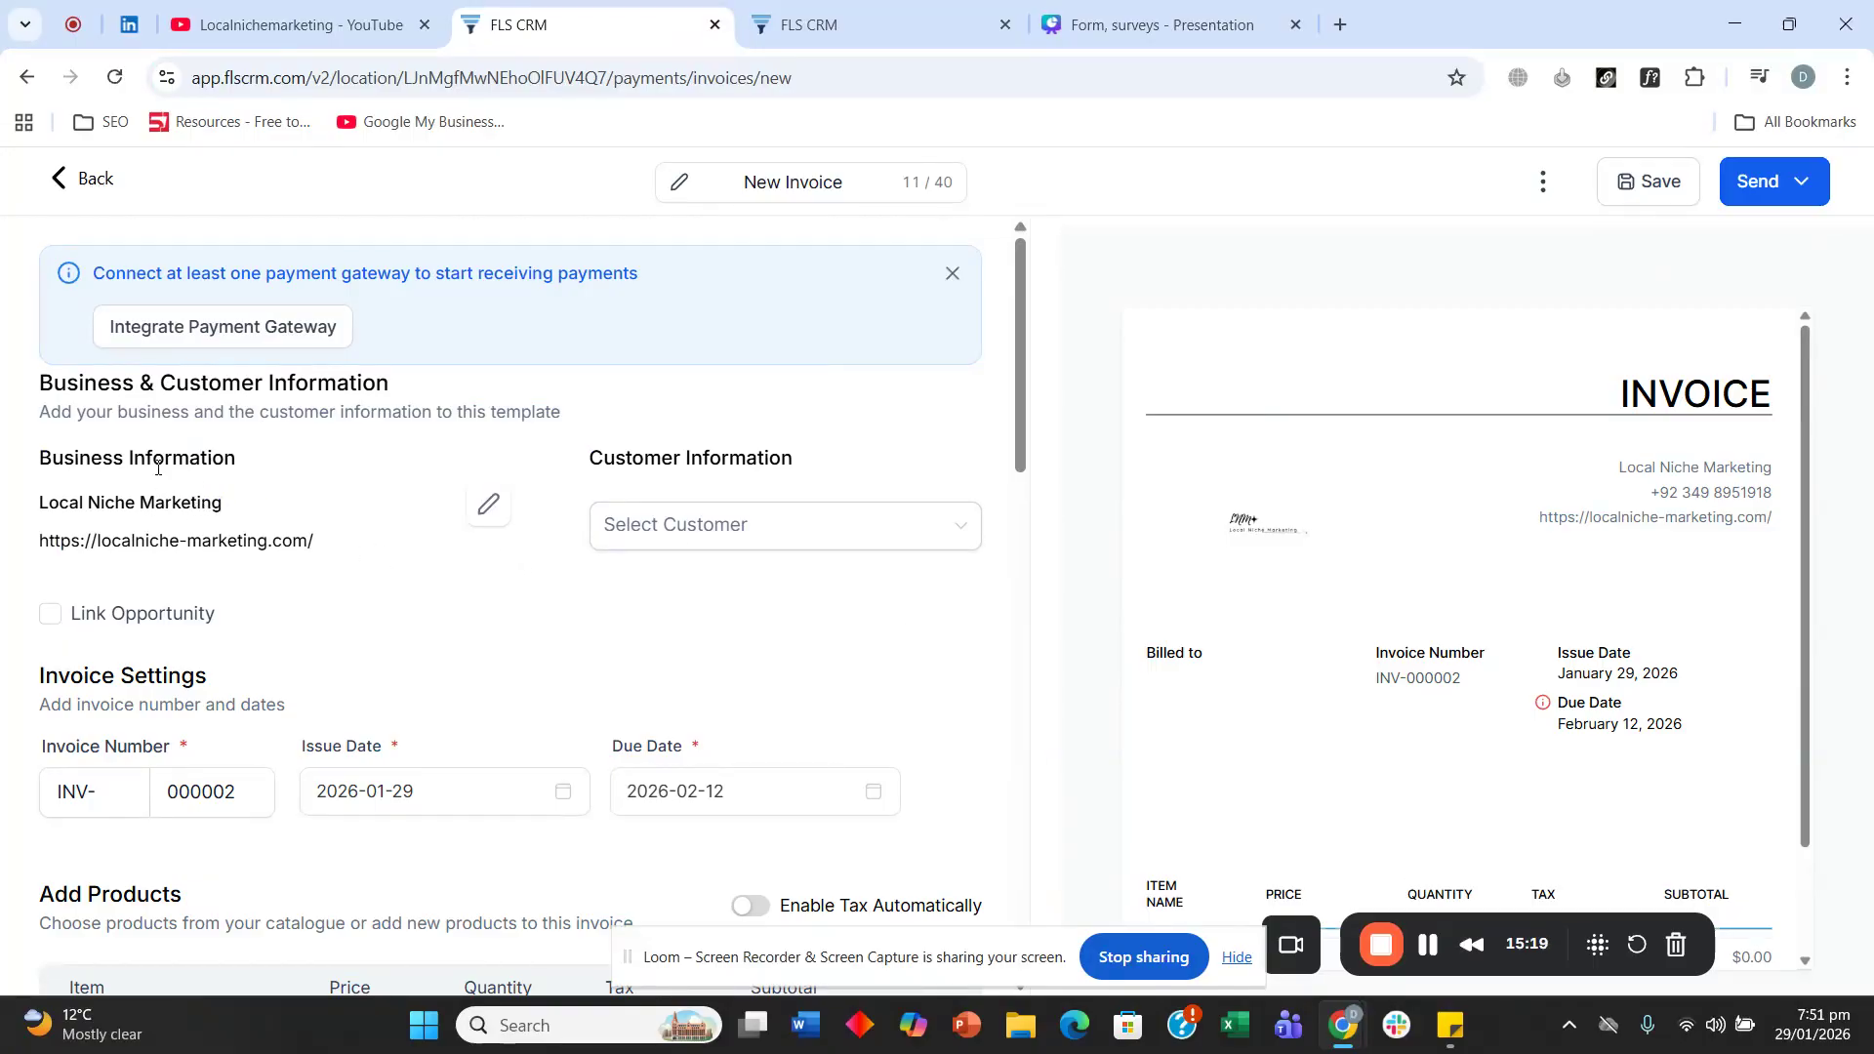
# Check the sender details in the invoice preview, open the business information for editing, and close it without changes.
pyautogui.moveTo(1620, 470); pyautogui.dragTo(1783, 527)
pyautogui.click(1752, 525)
pyautogui.click(488, 504)
pyautogui.scroll(-2, 809, 547)
pyautogui.scroll(3, 836, 698)
pyautogui.click(1214, 195)
# Choose the third existing contact as the invoice's customer and check the Billed to details in the preview.
pyautogui.click(677, 523)
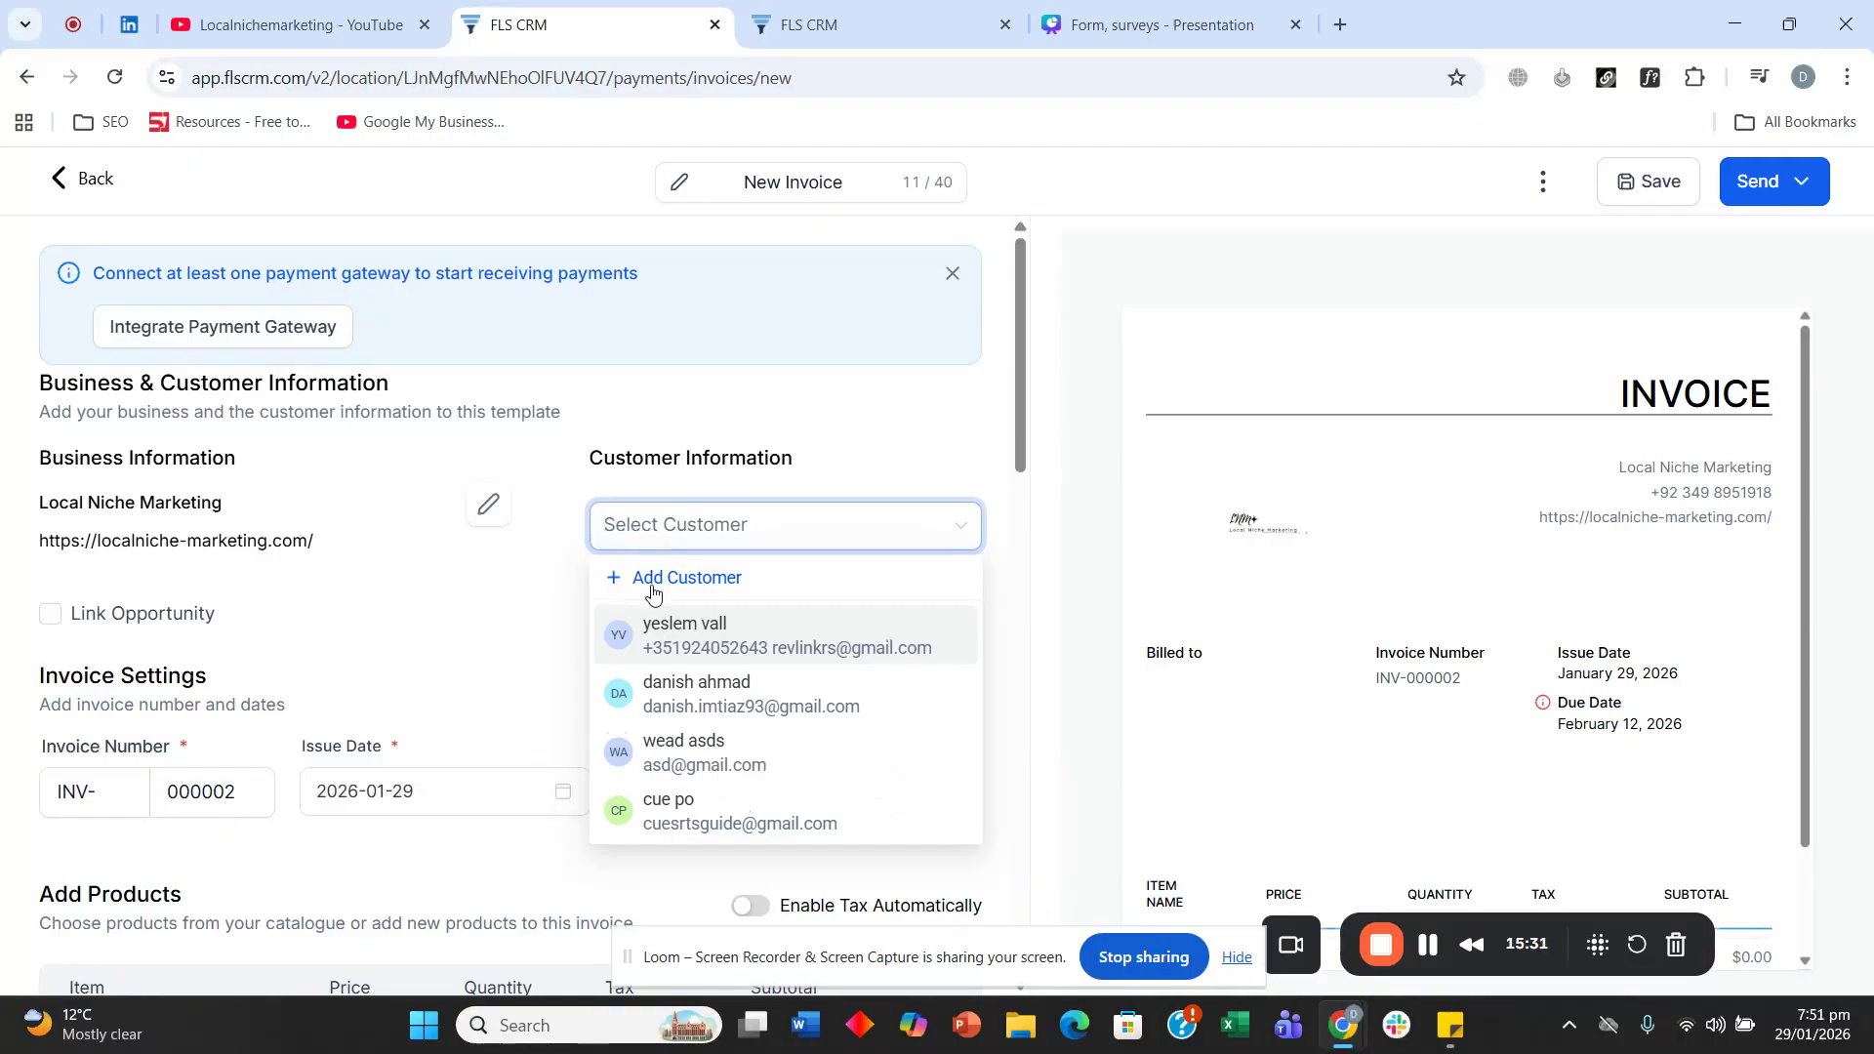
pyautogui.click(856, 758)
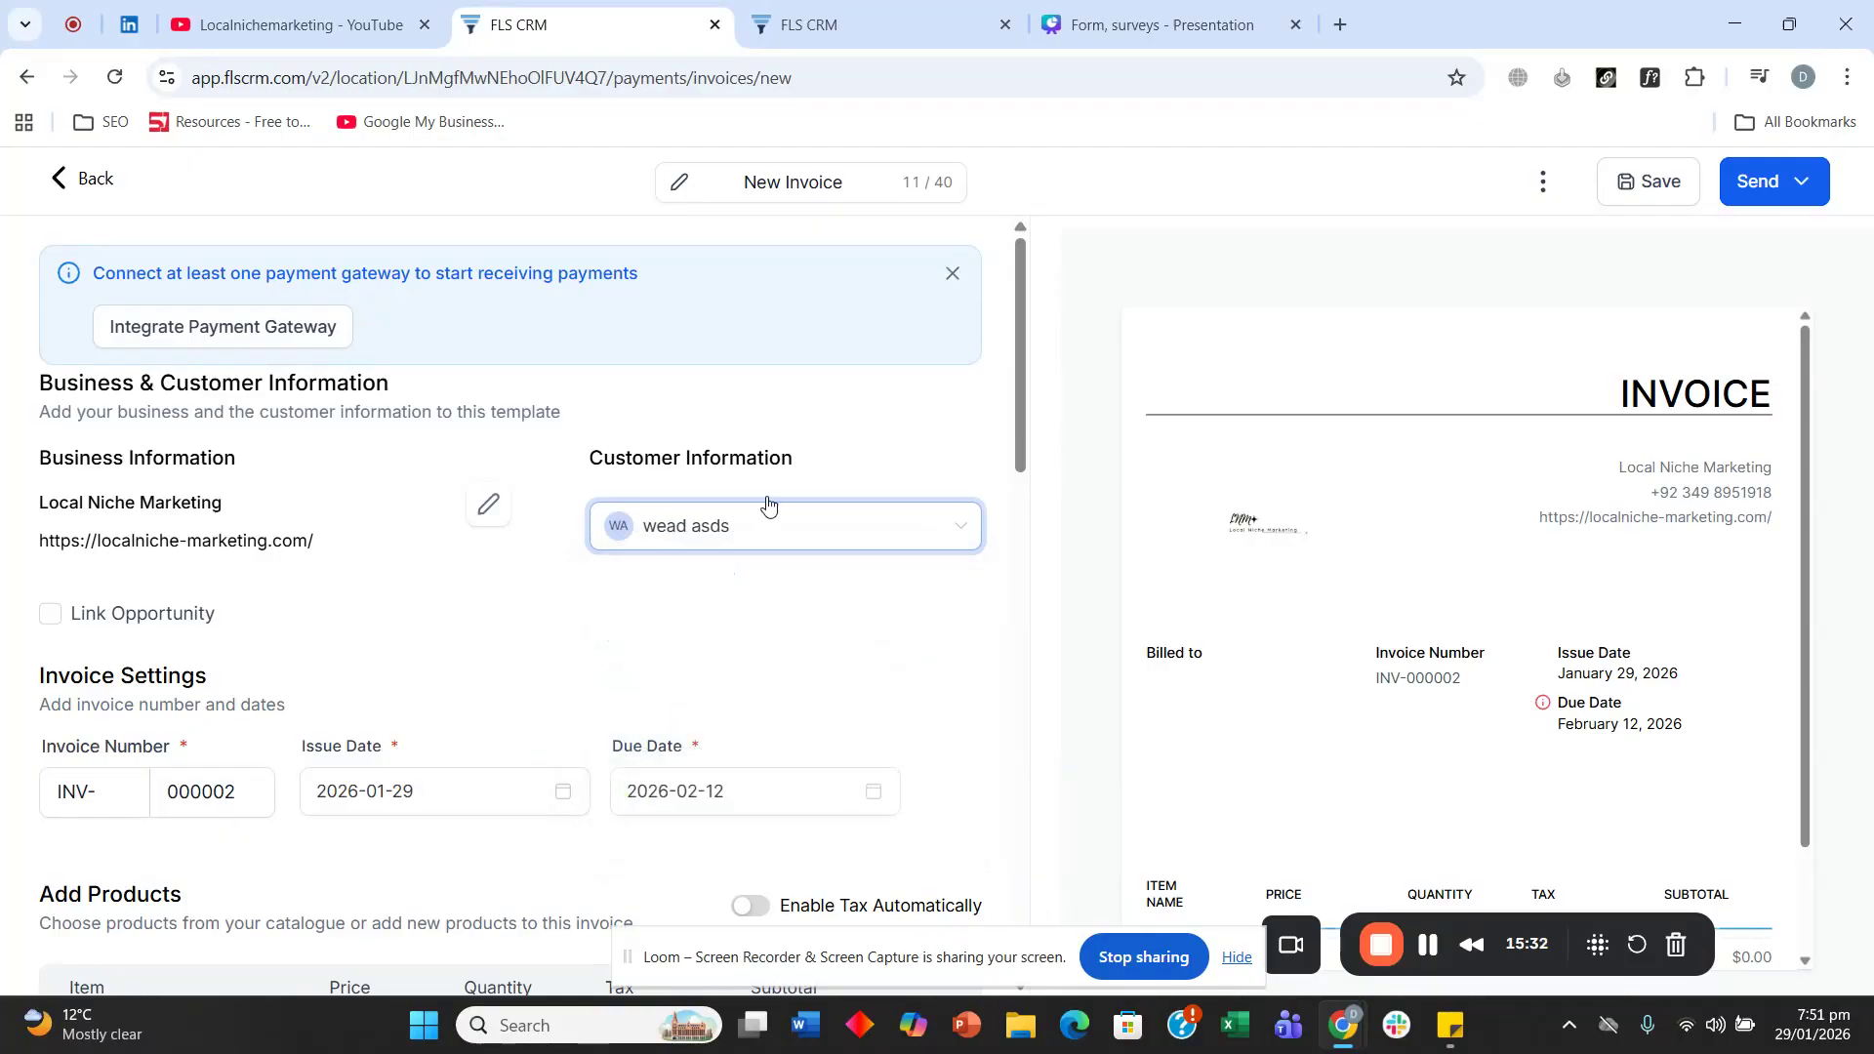
pyautogui.scroll(-2, 1443, 649)
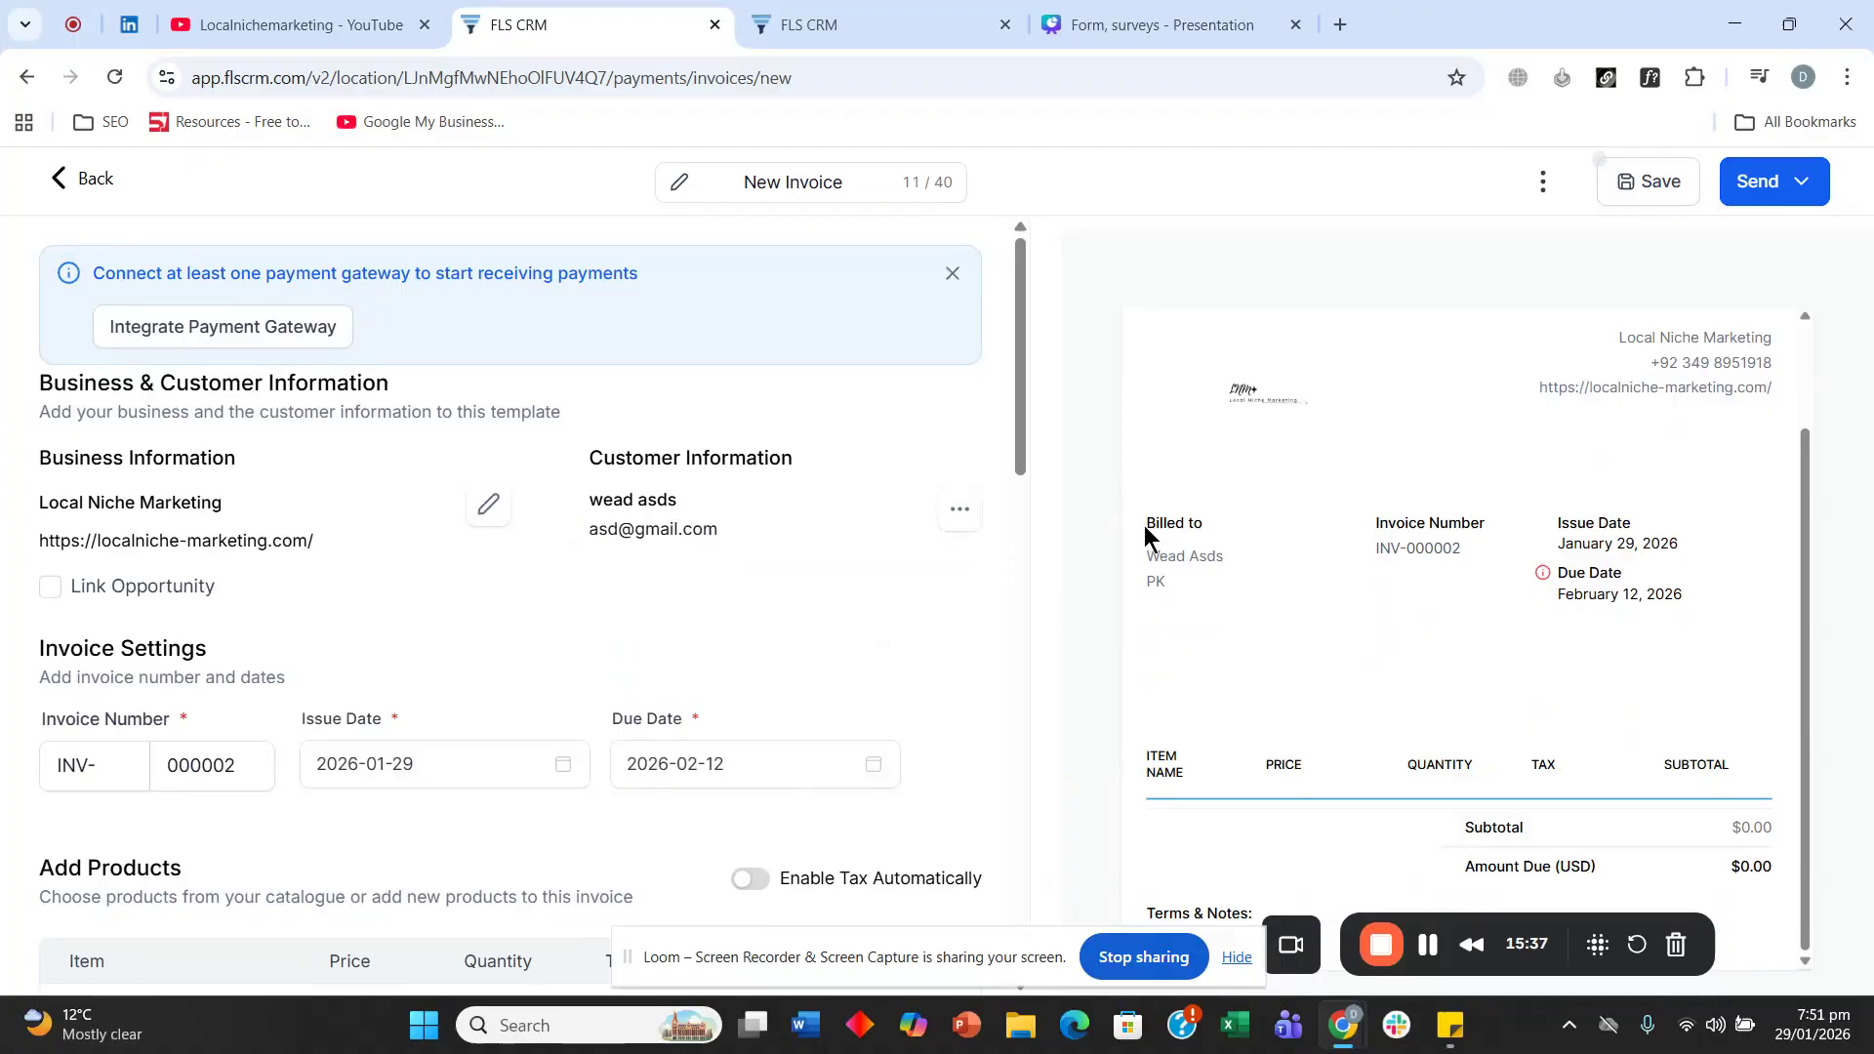
pyautogui.tripleClick(1148, 577)
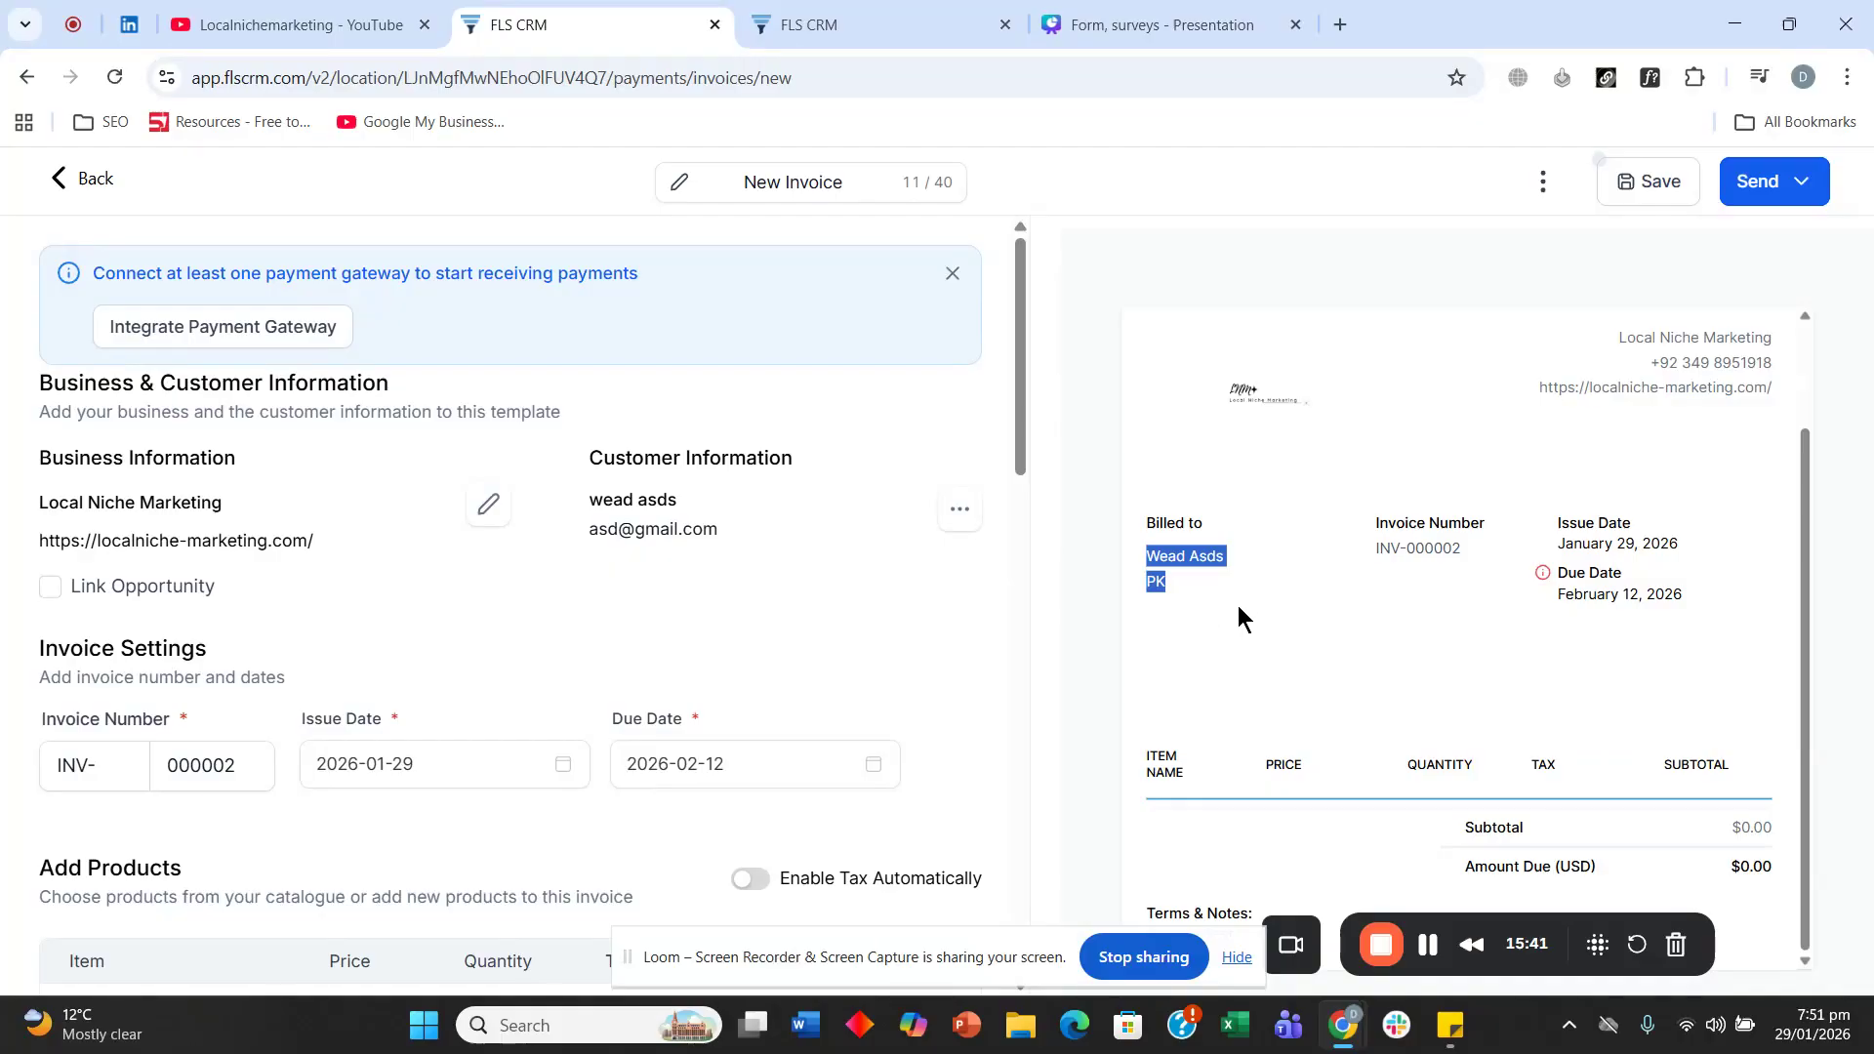
pyautogui.click(1197, 602)
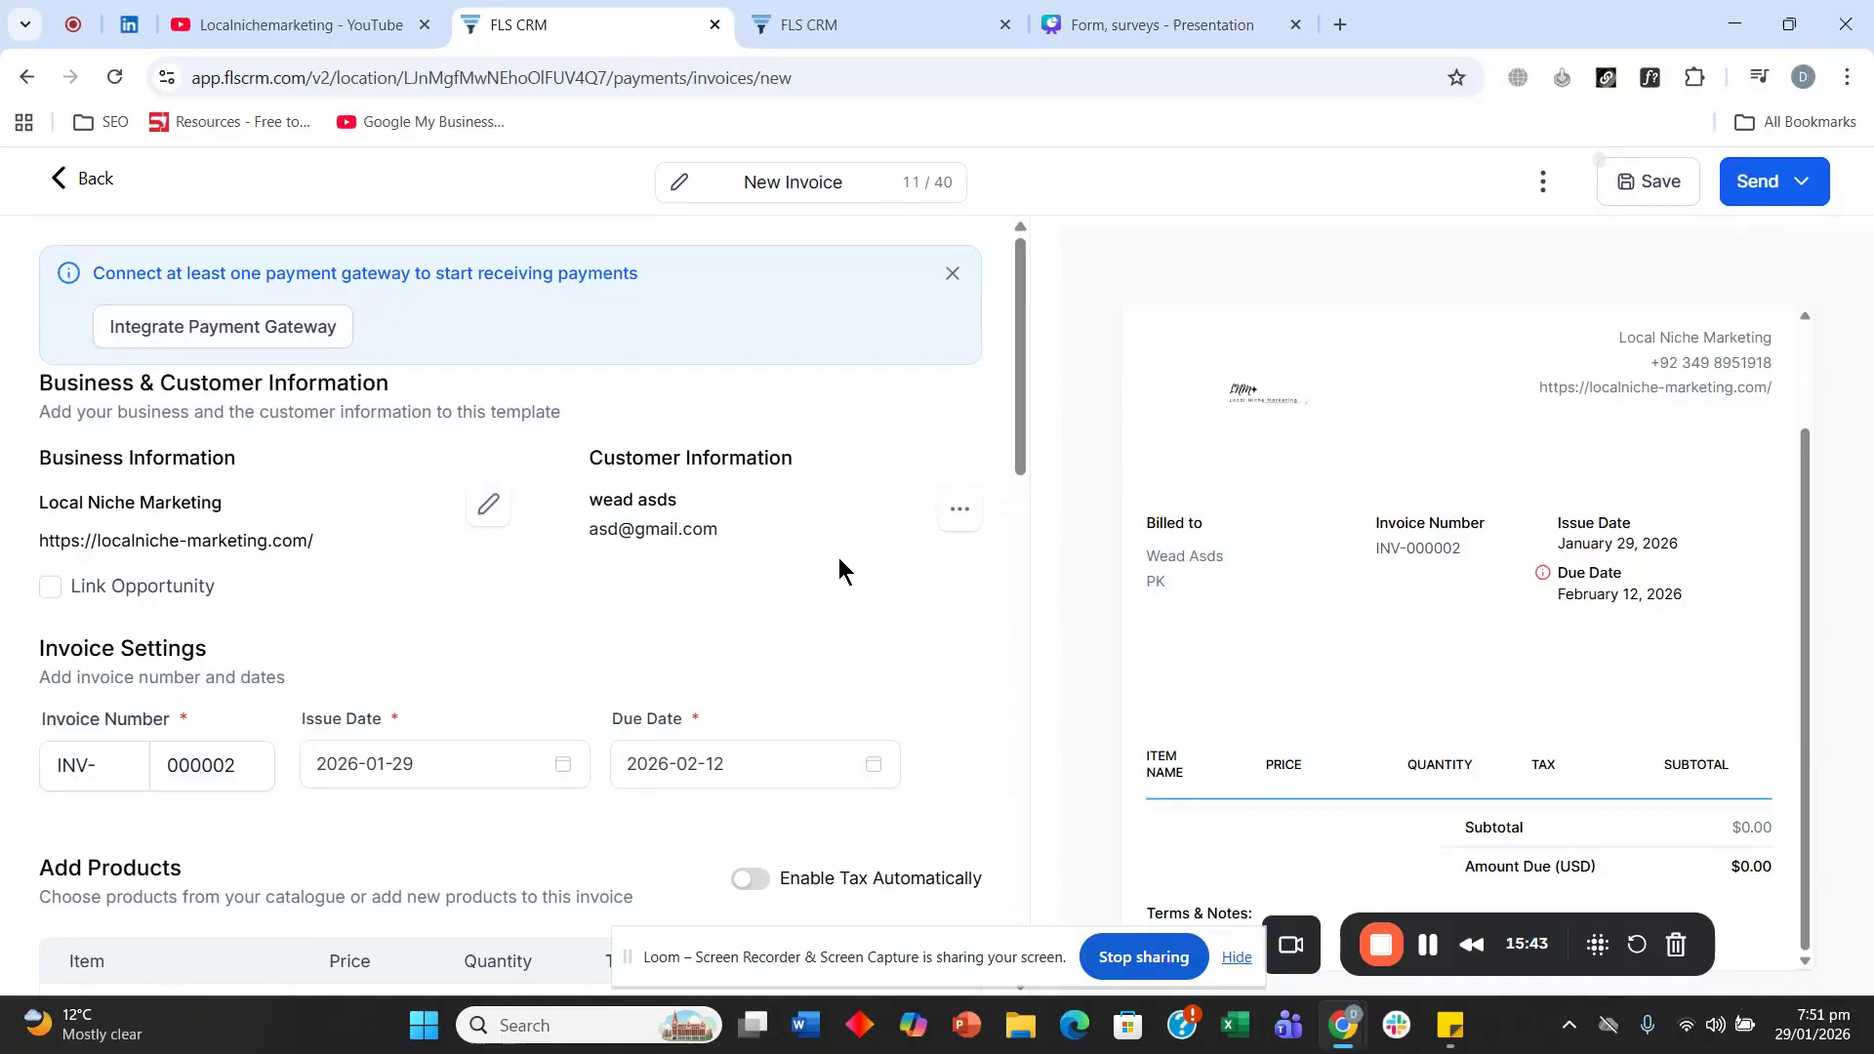
# Check the invoice number field and the calendars for the issue date and due date, leaving the dates as they are.
pyautogui.scroll(-1, 840, 558)
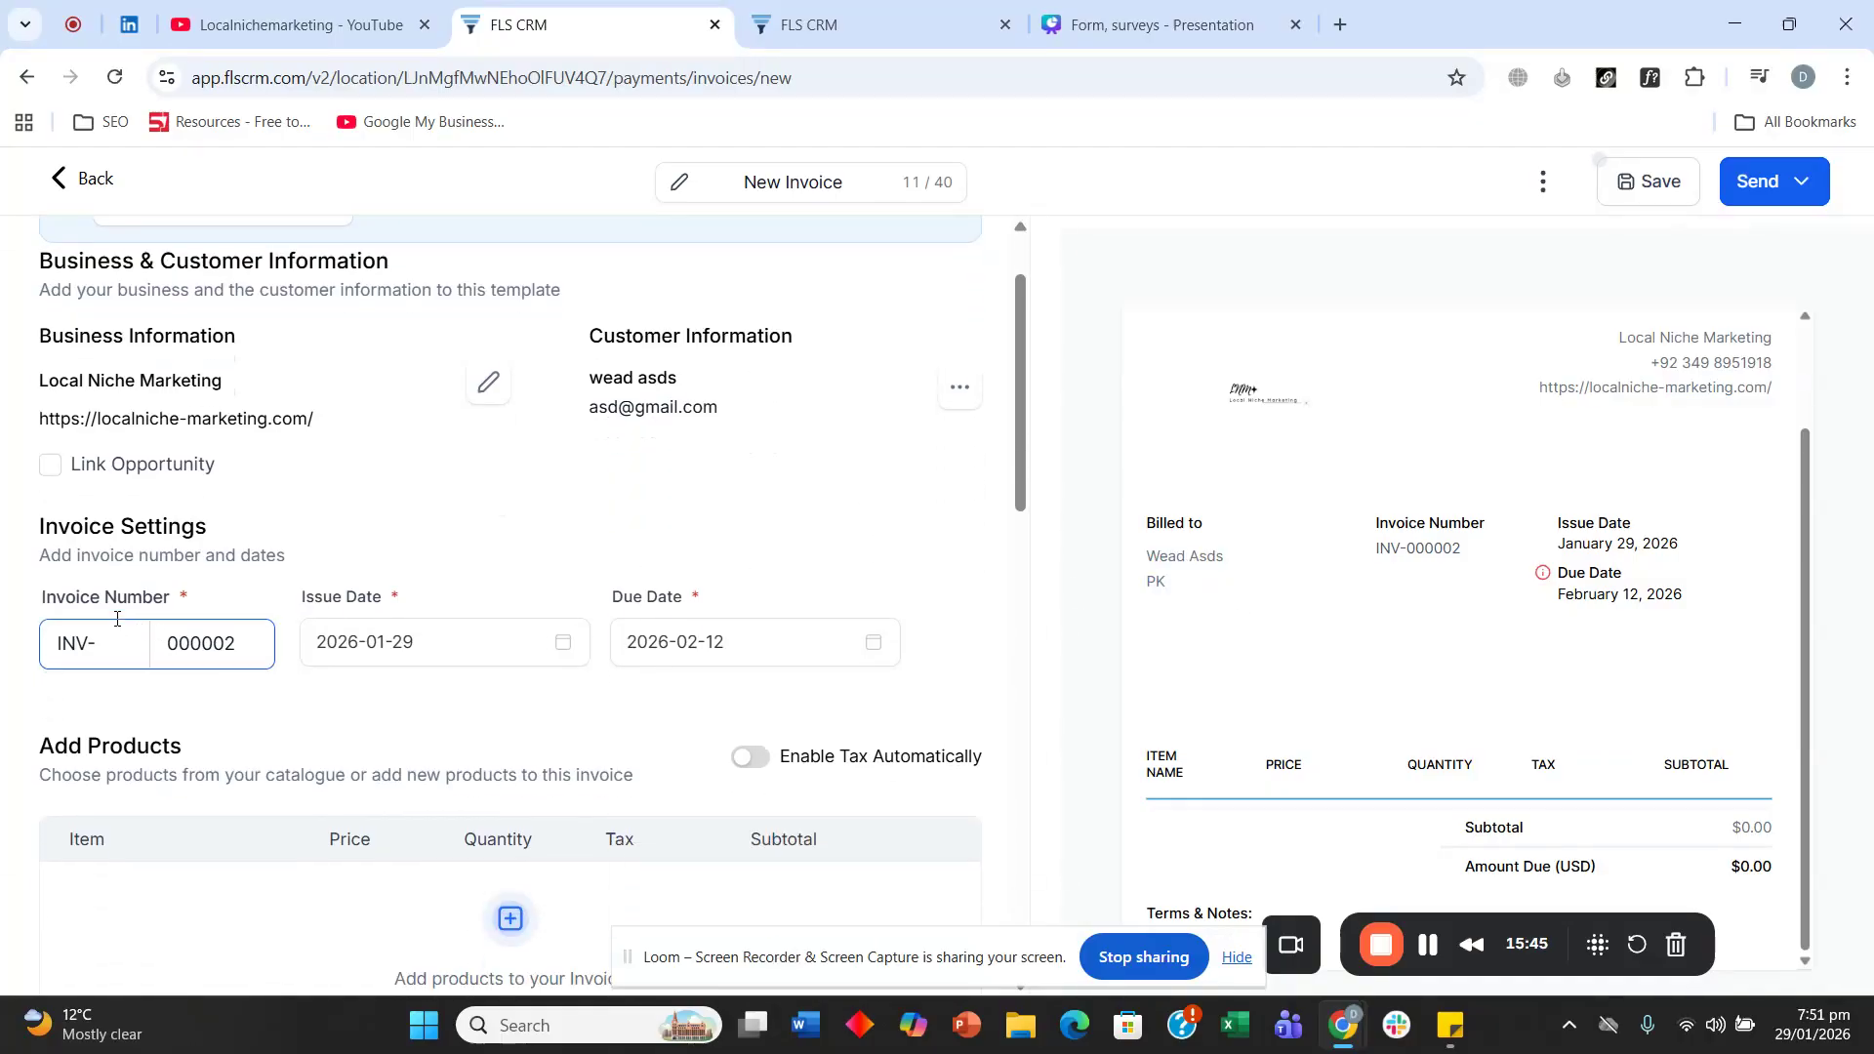
pyautogui.click(233, 643)
pyautogui.click(437, 646)
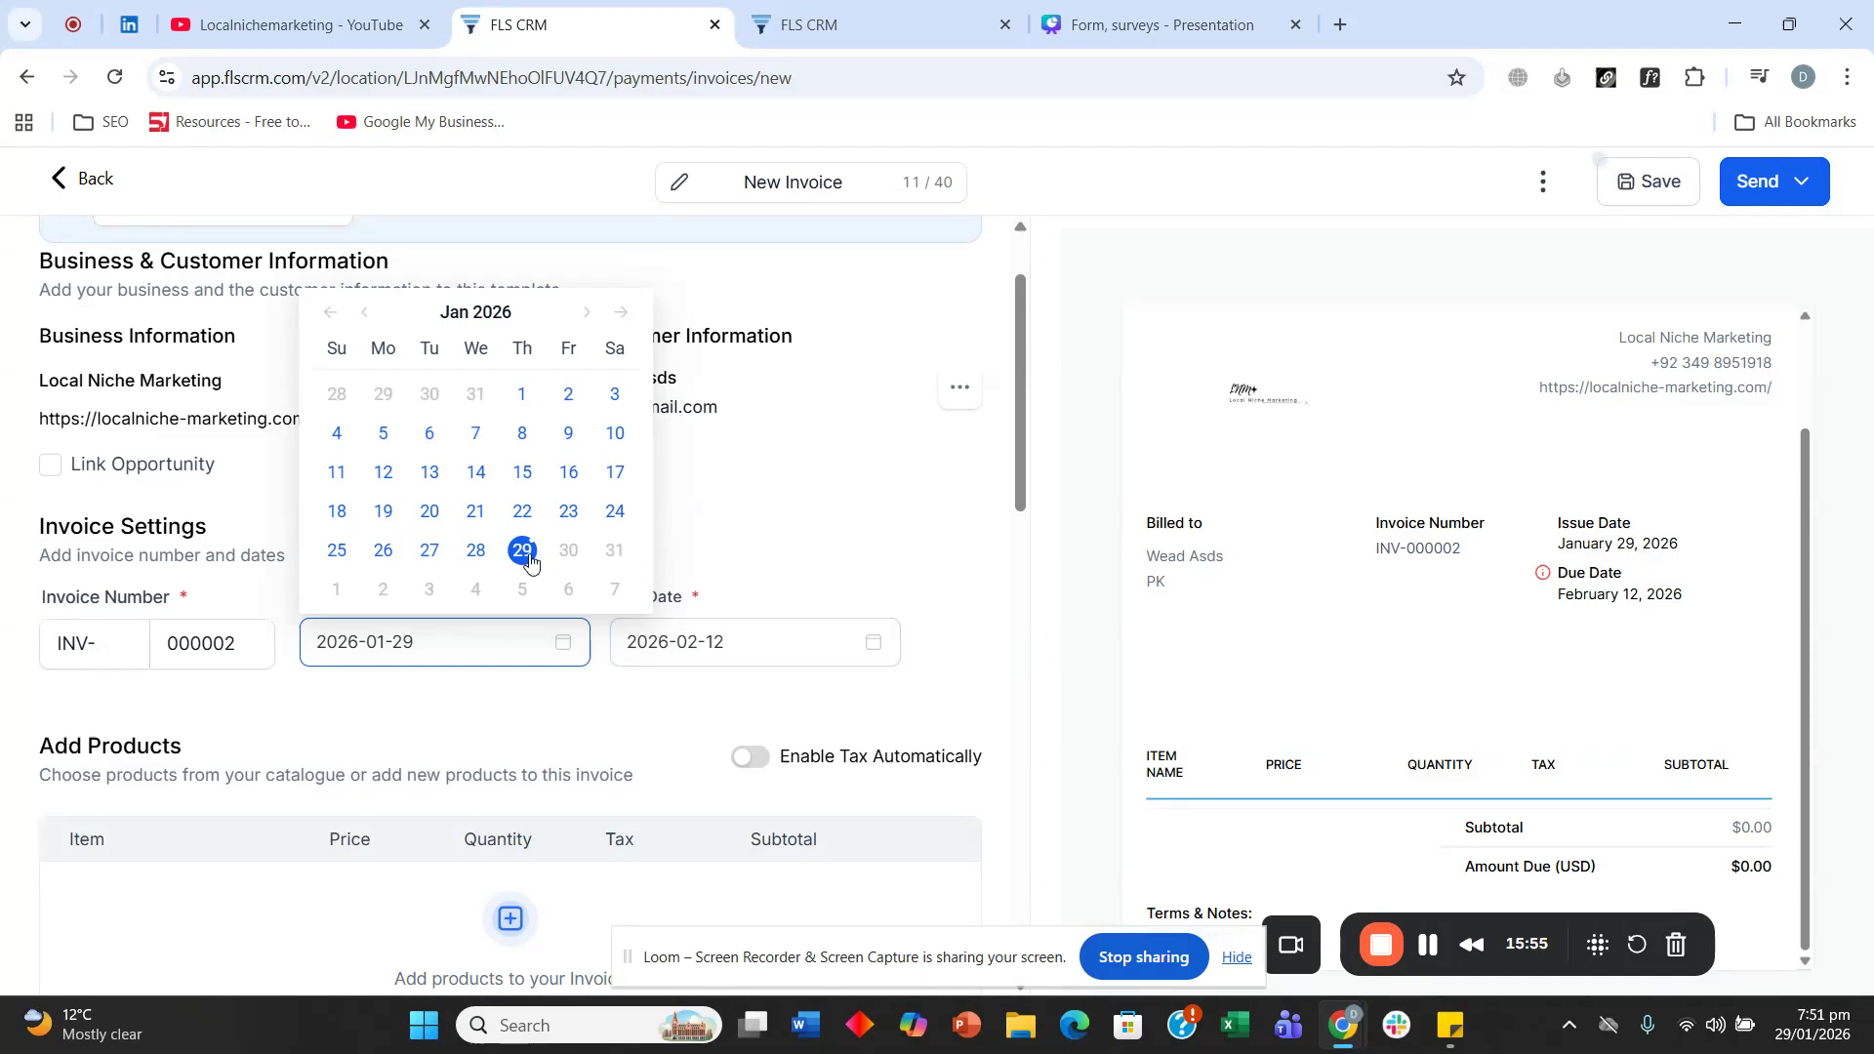
pyautogui.click(751, 627)
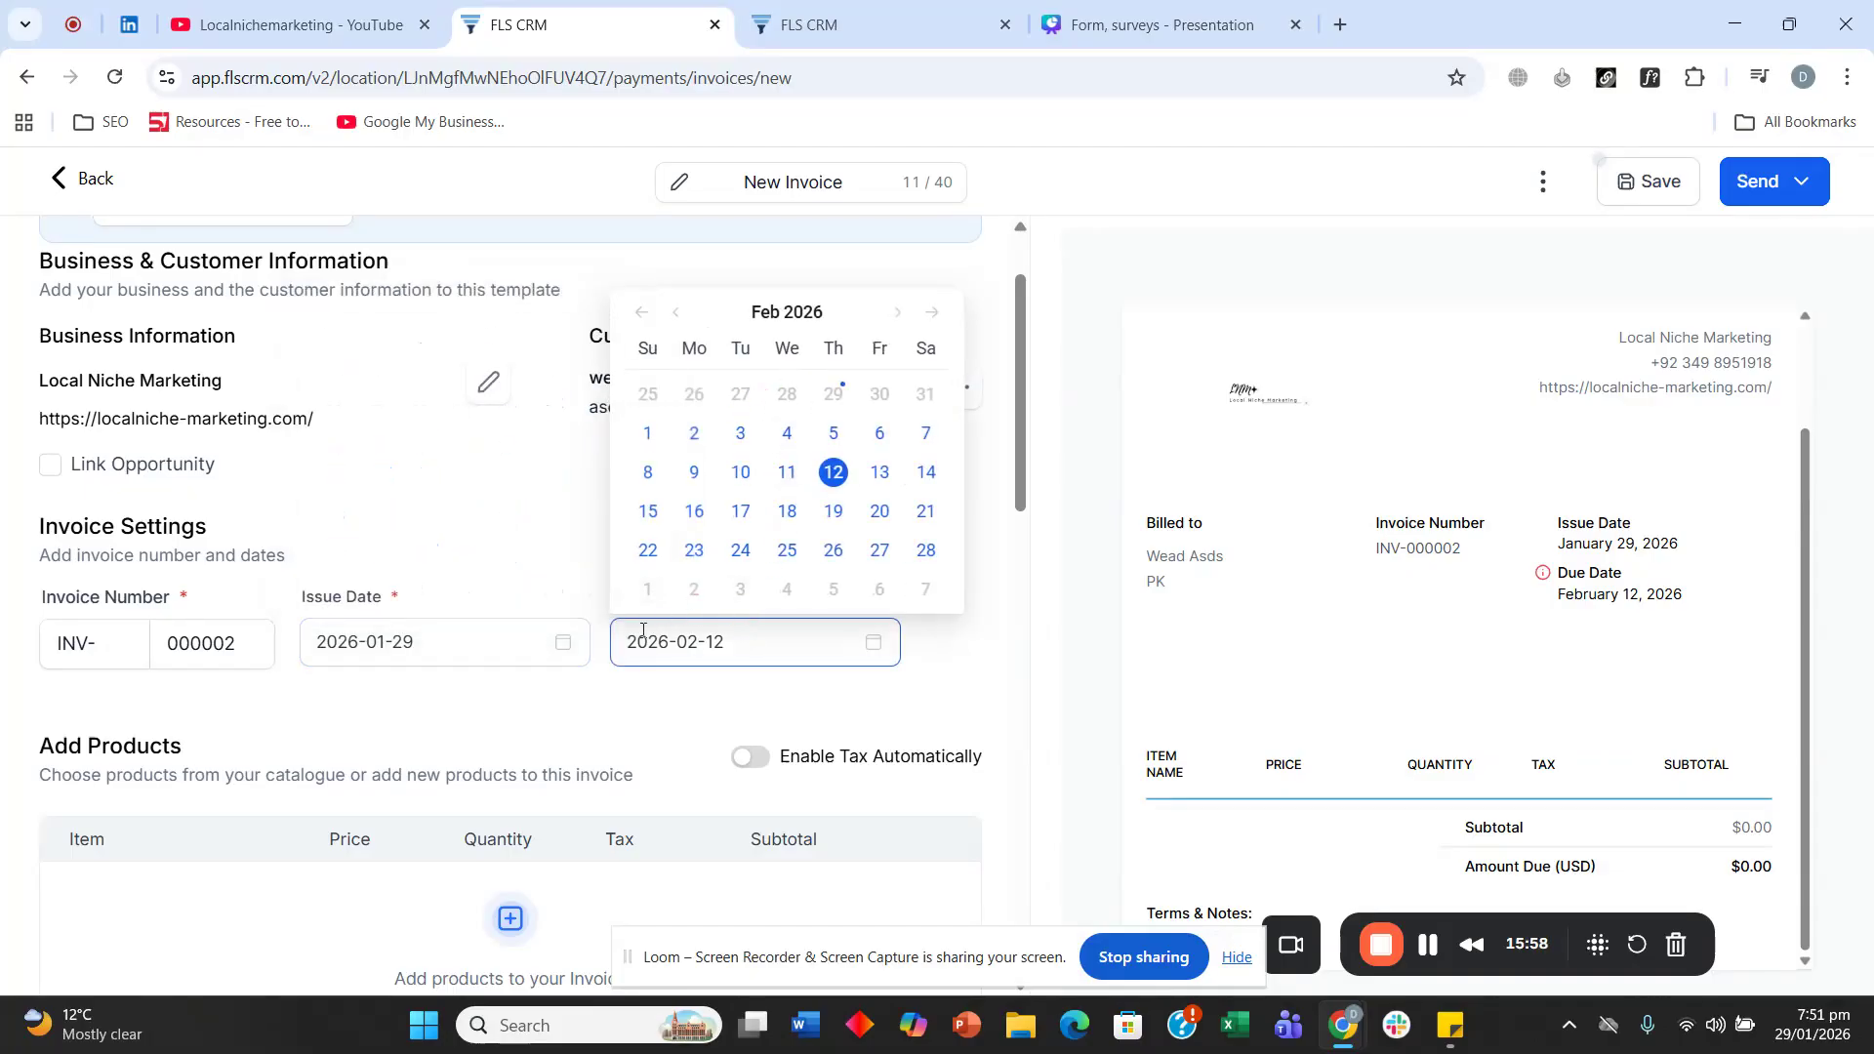
pyautogui.click(453, 645)
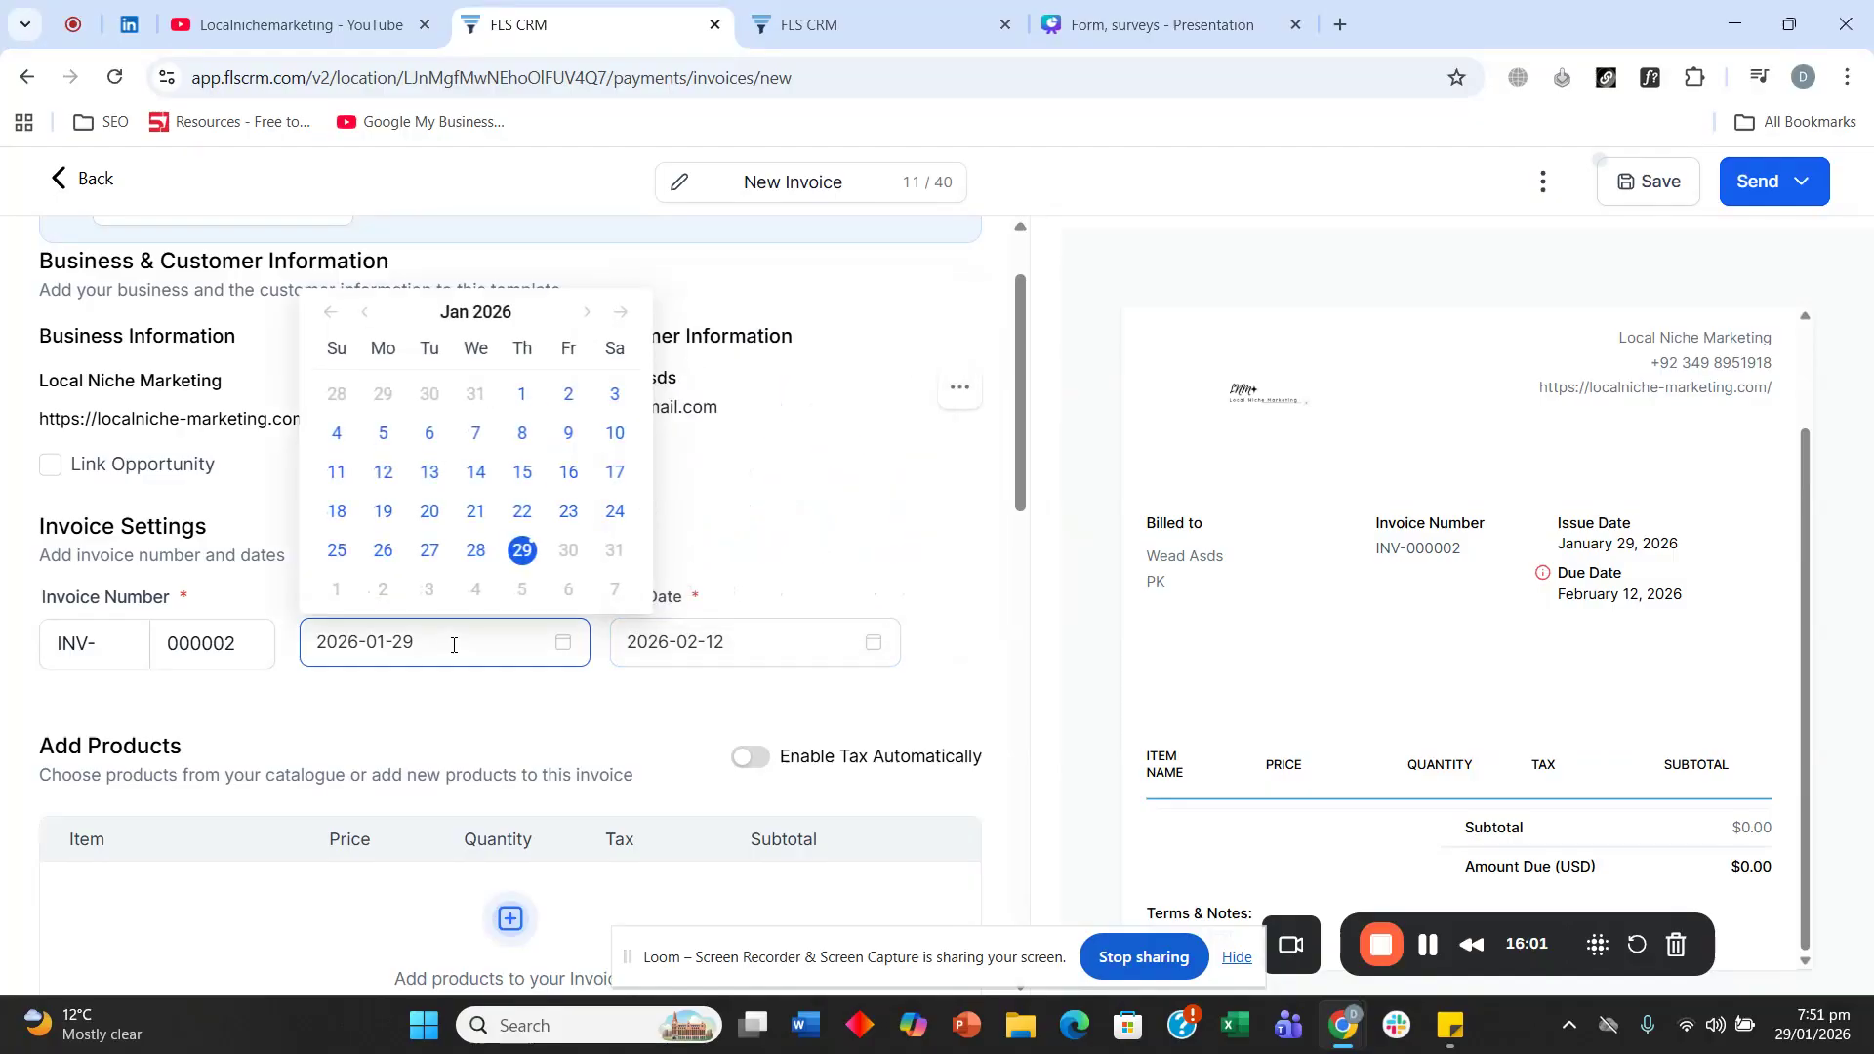
pyautogui.click(669, 640)
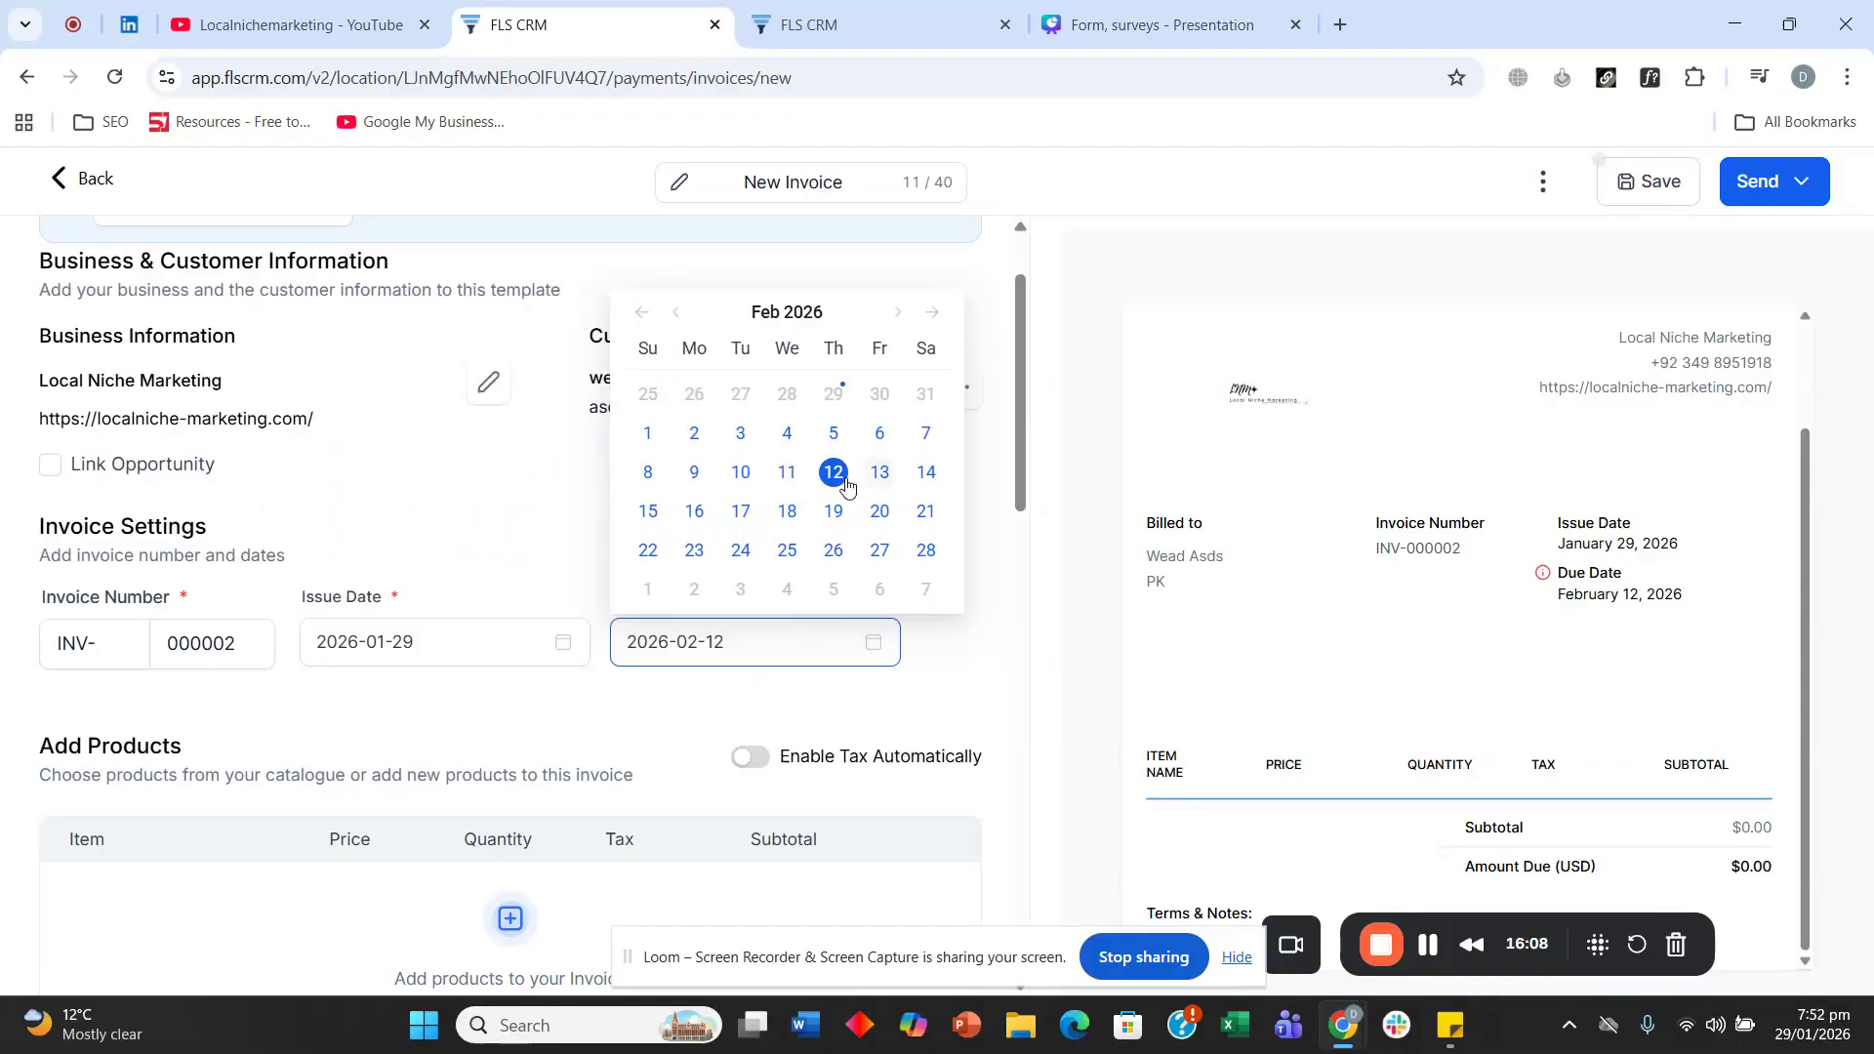
pyautogui.click(1031, 404)
# Add the catalogue product "Front end @ 2000" as the invoice's line item.
pyautogui.scroll(-4, 561, 356)
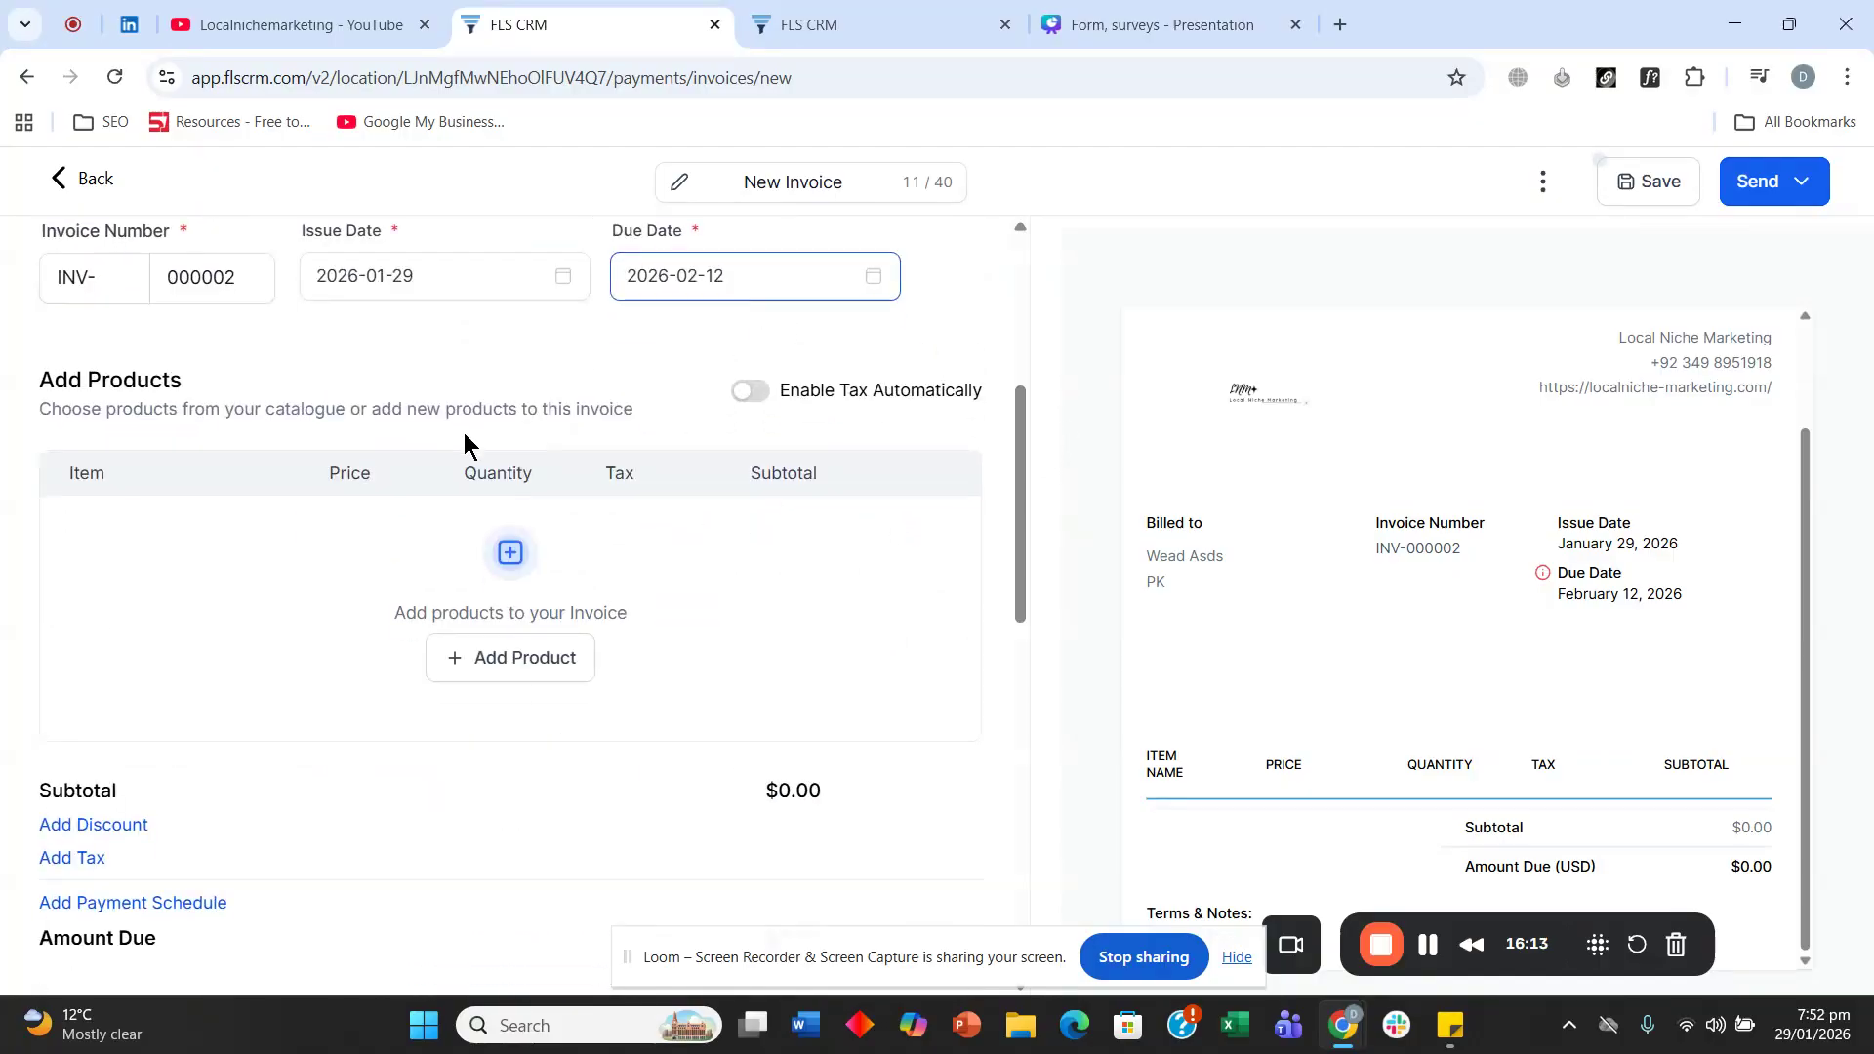
pyautogui.scroll(1, 436, 597)
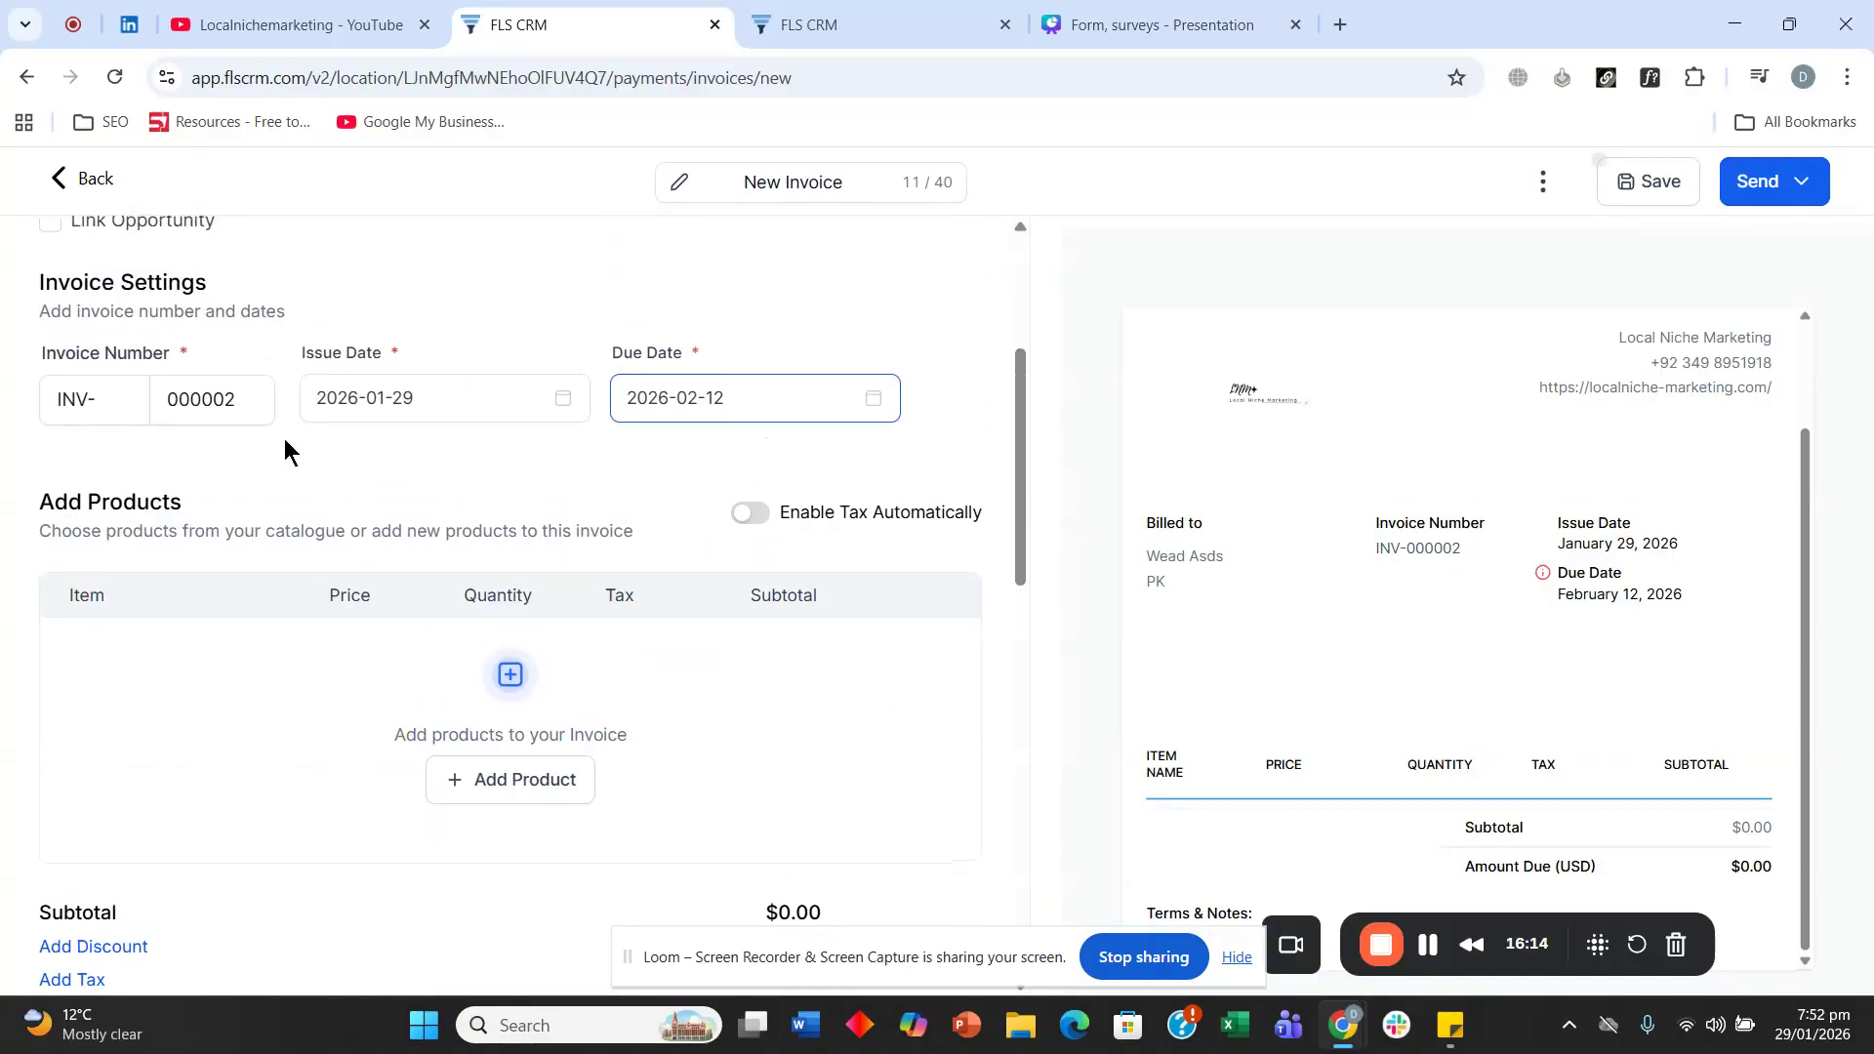
pyautogui.scroll(-1, 258, 444)
pyautogui.click(522, 654)
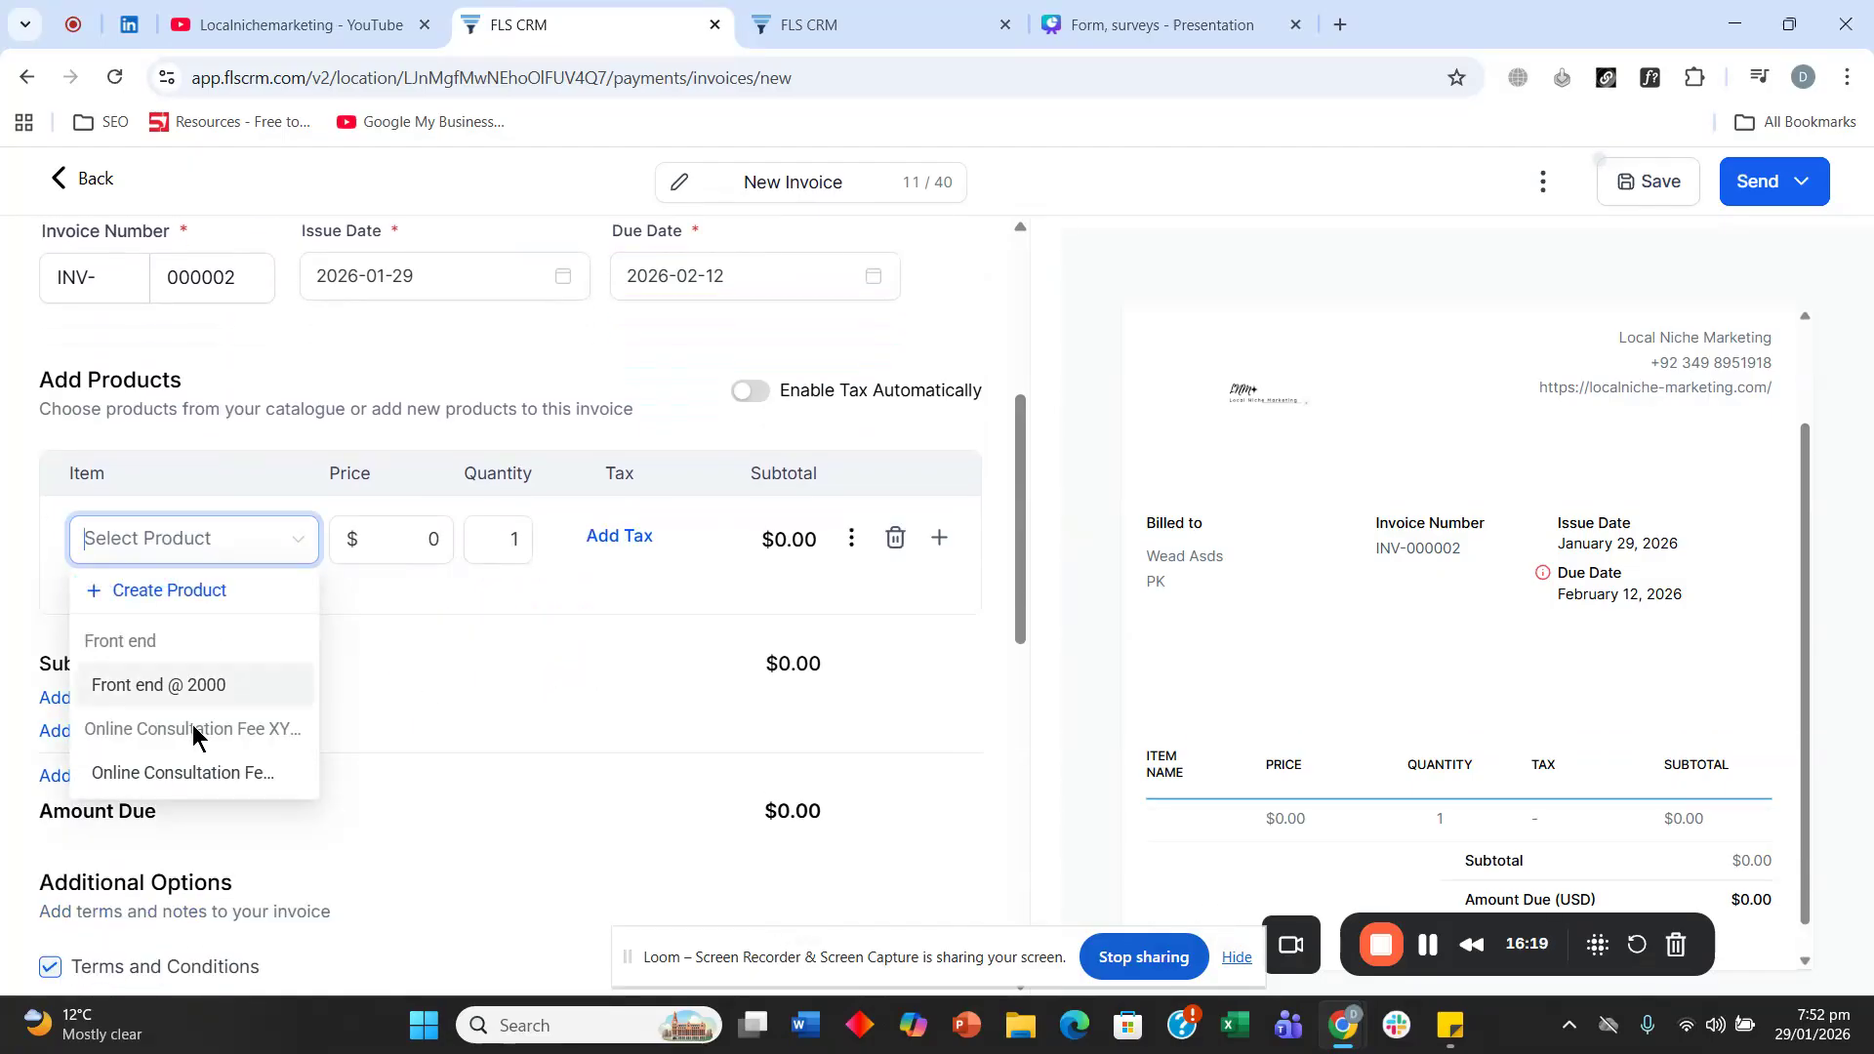
pyautogui.click(188, 688)
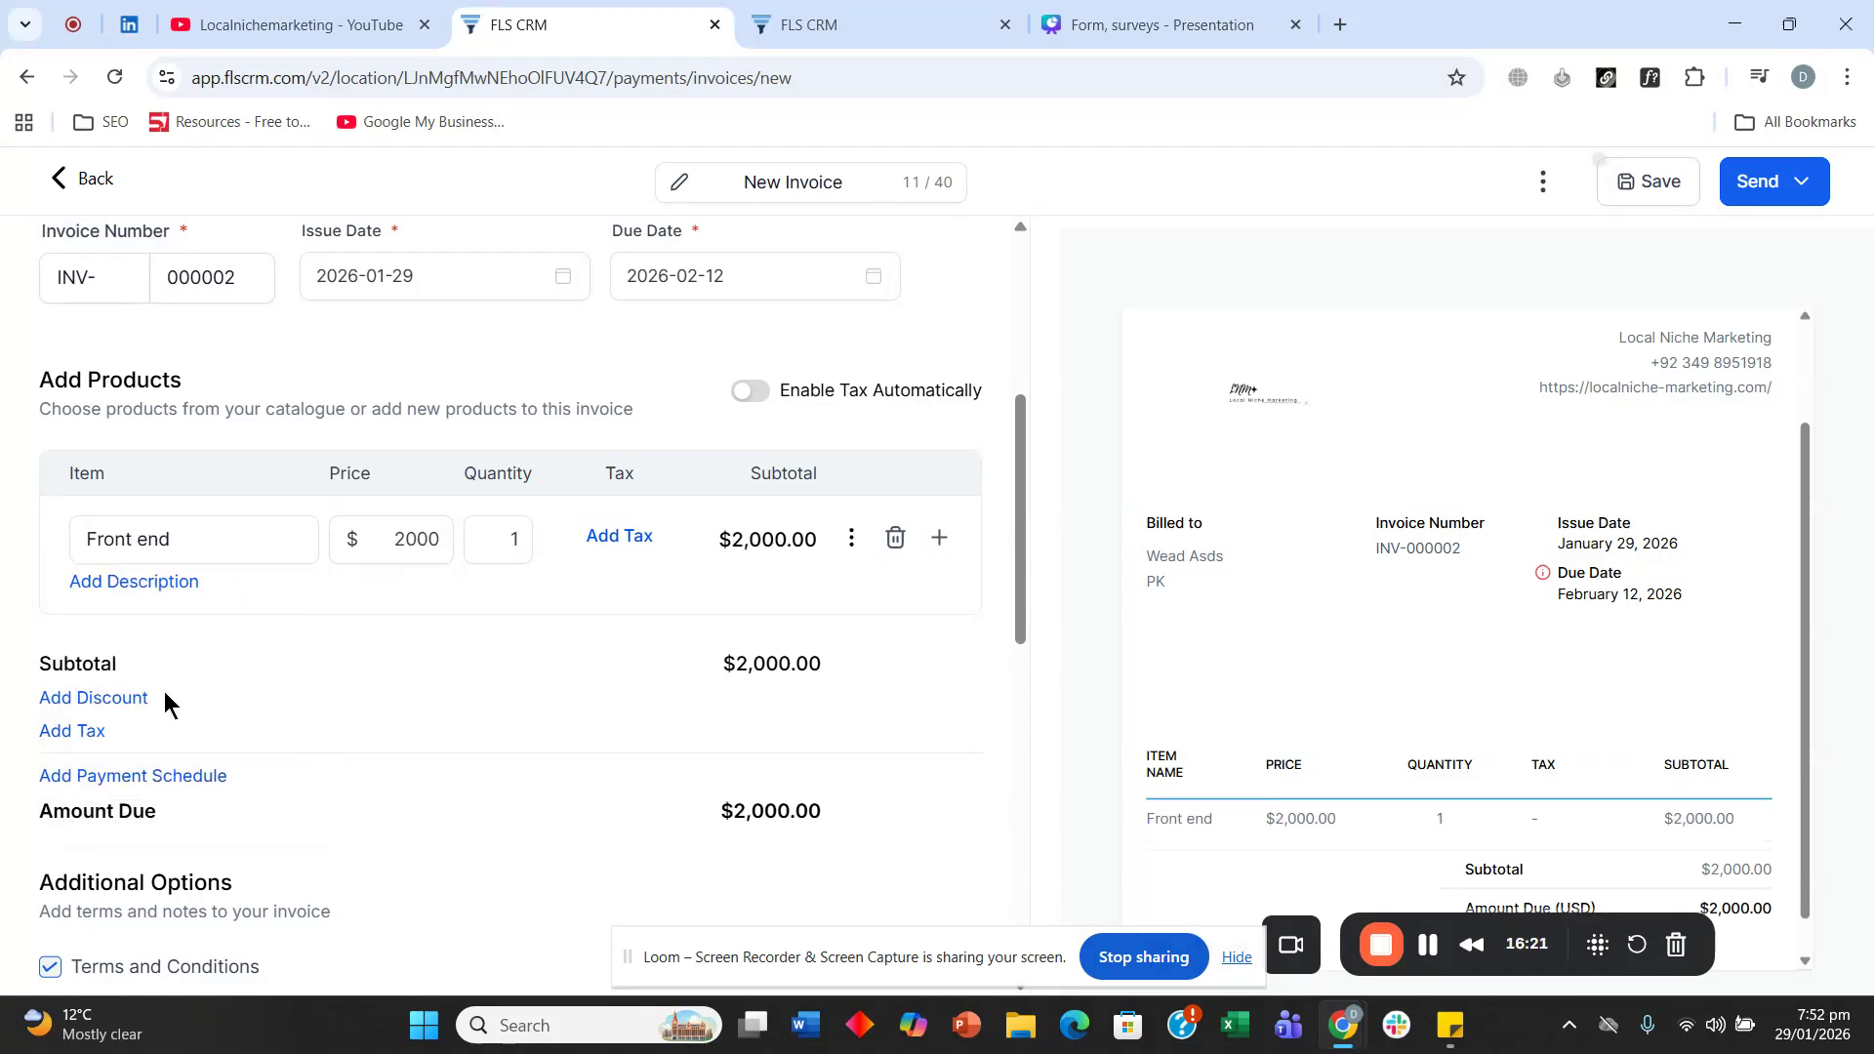
# Check the product line in the invoice preview and apply a 10% percentage discount to the subtotal.
pyautogui.scroll(-3, 542, 539)
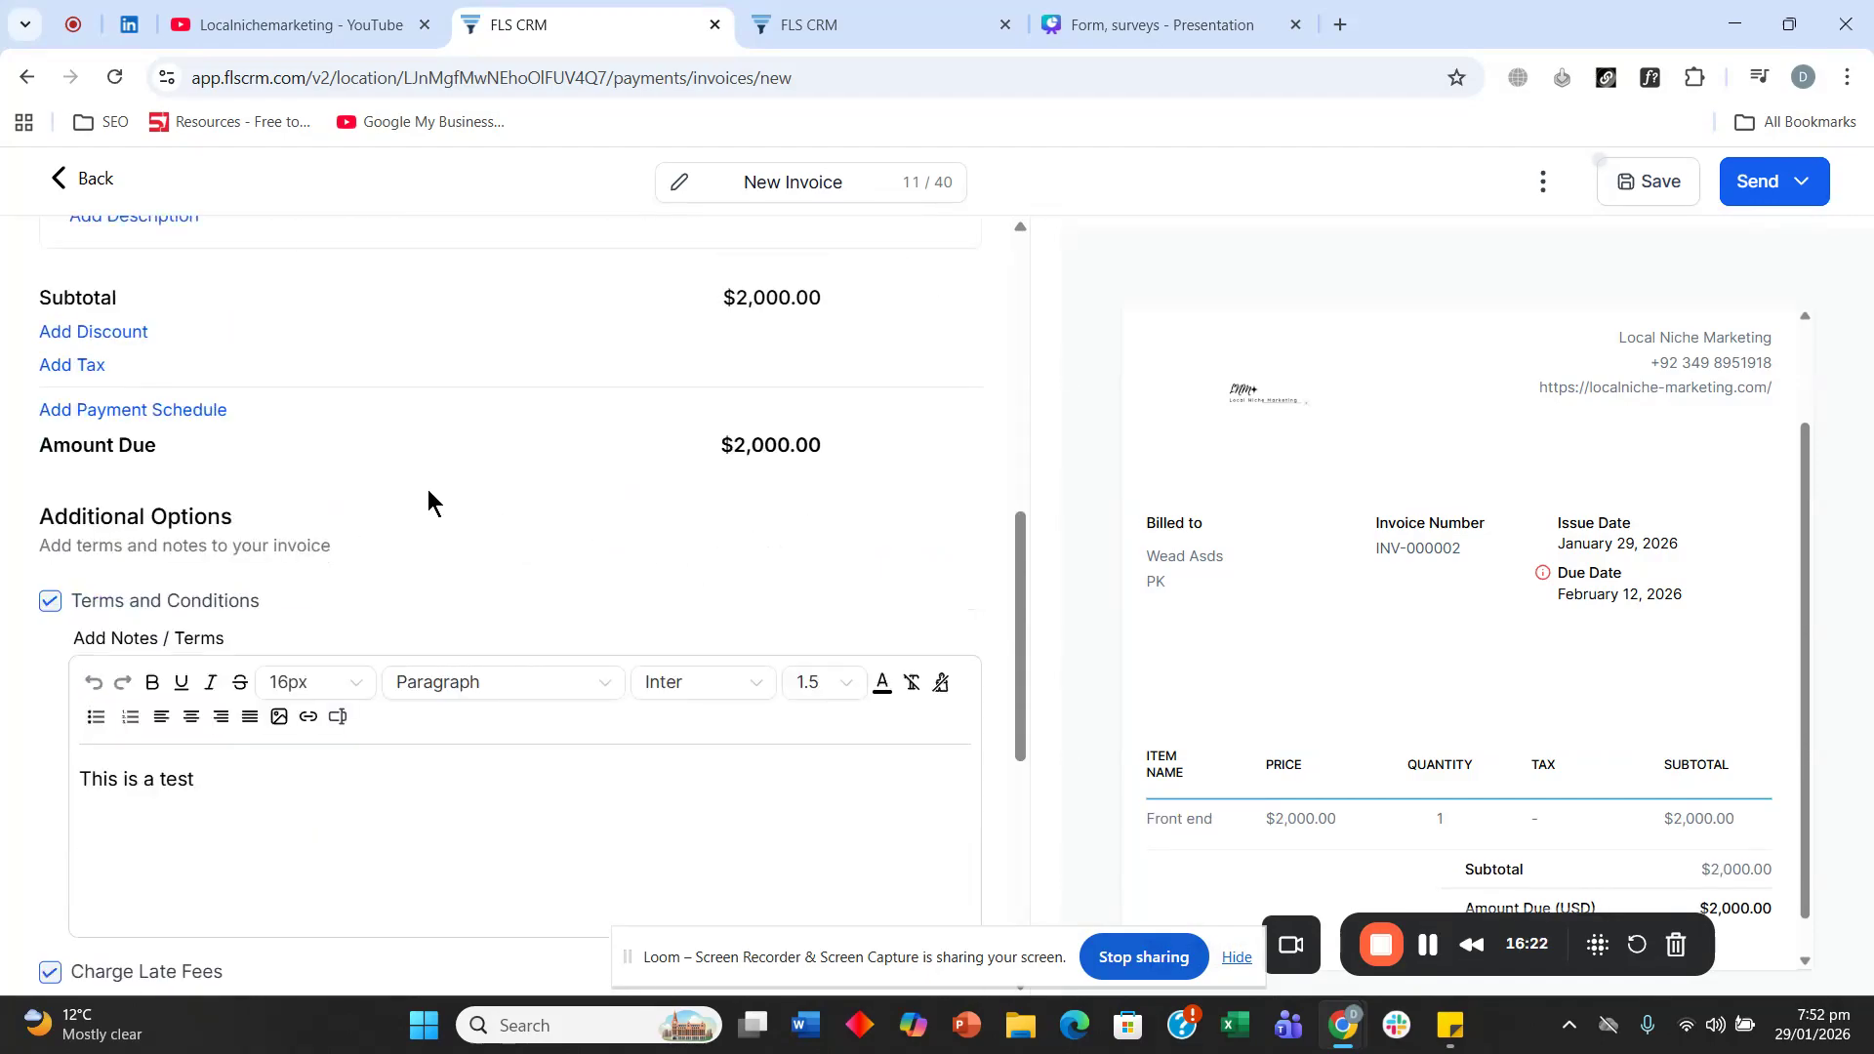
pyautogui.scroll(2, 429, 500)
pyautogui.click(259, 433)
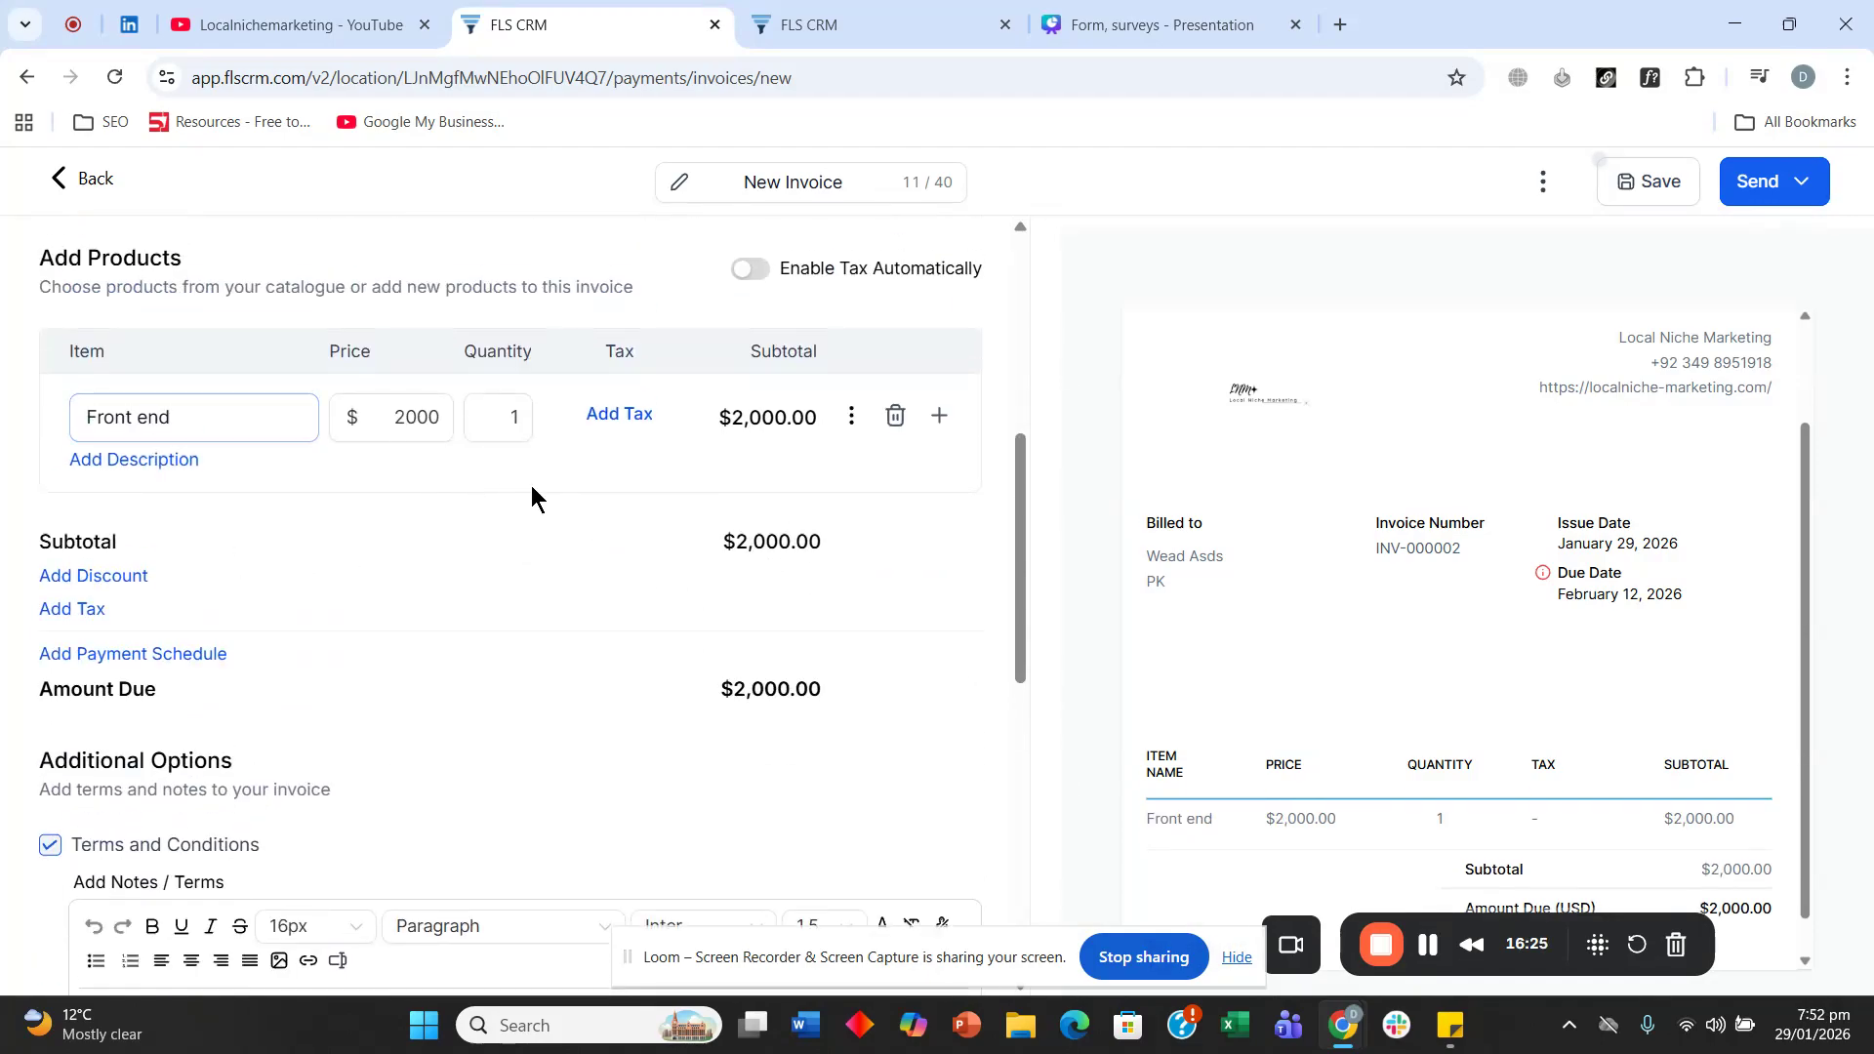
pyautogui.scroll(-1, 1499, 654)
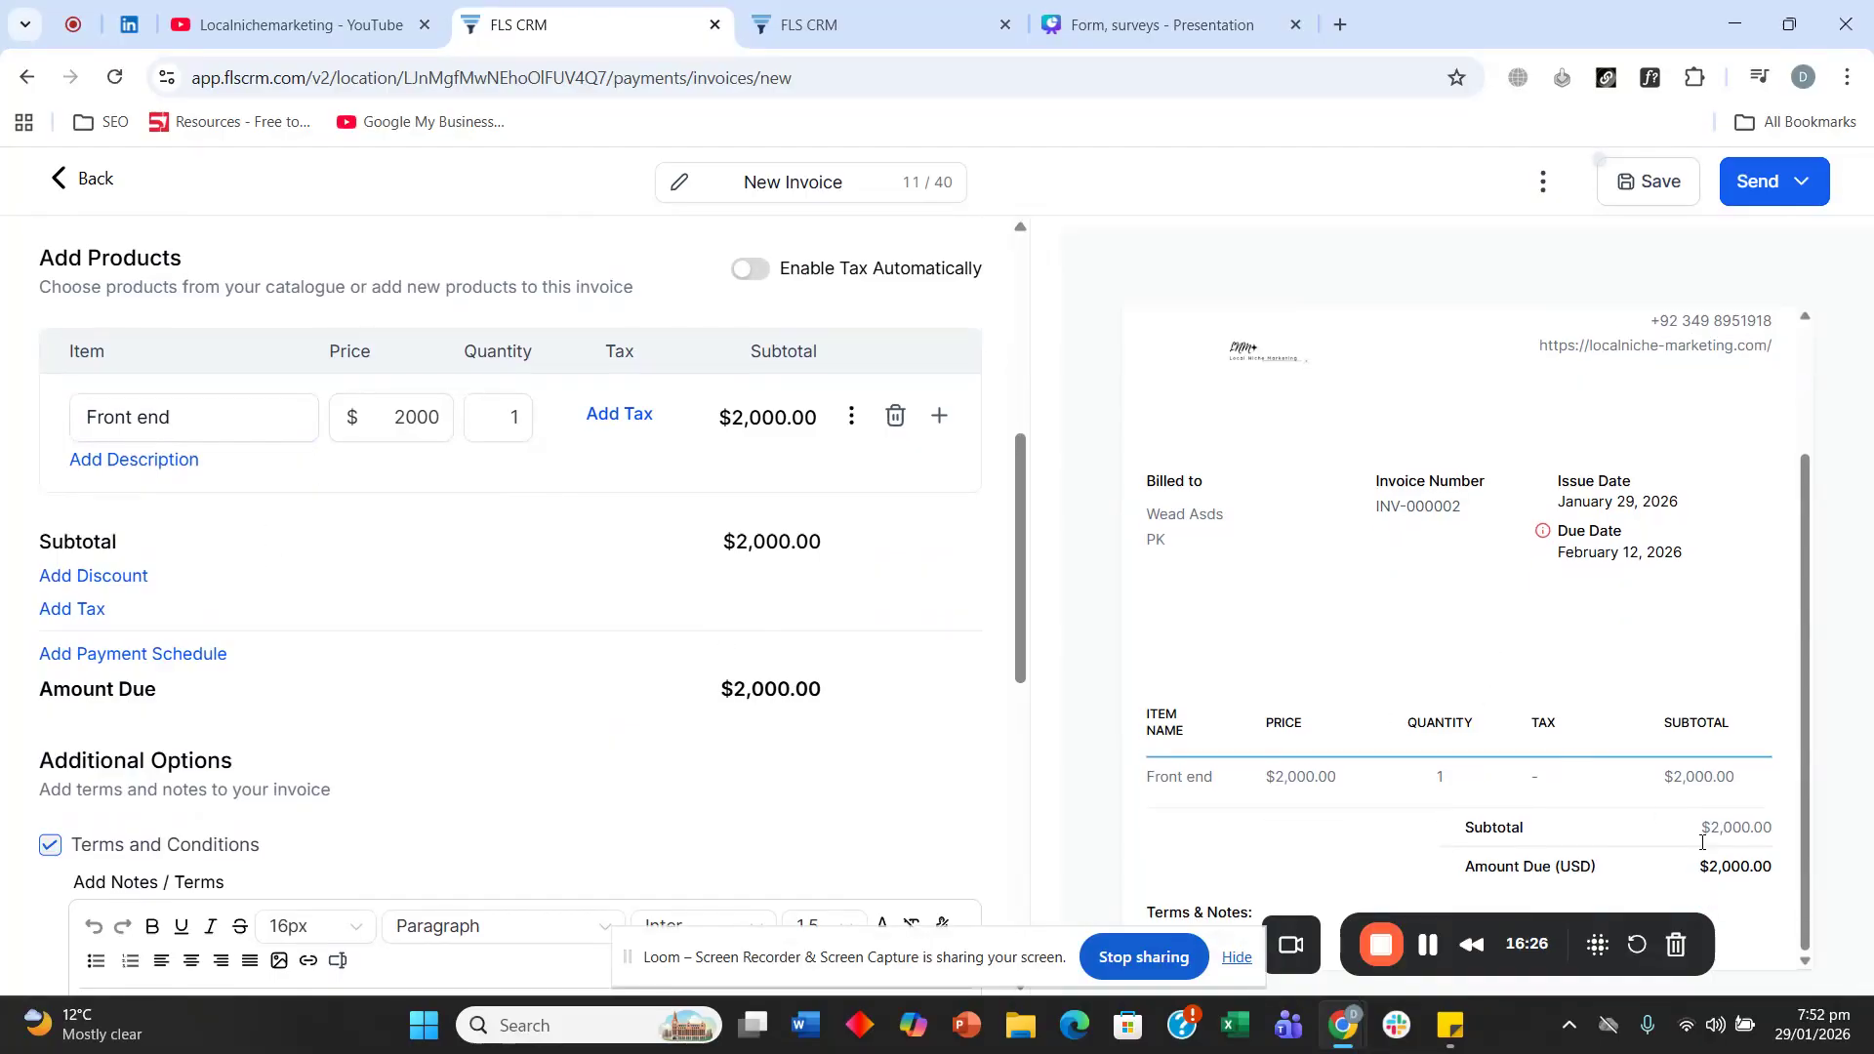
pyautogui.click(66, 576)
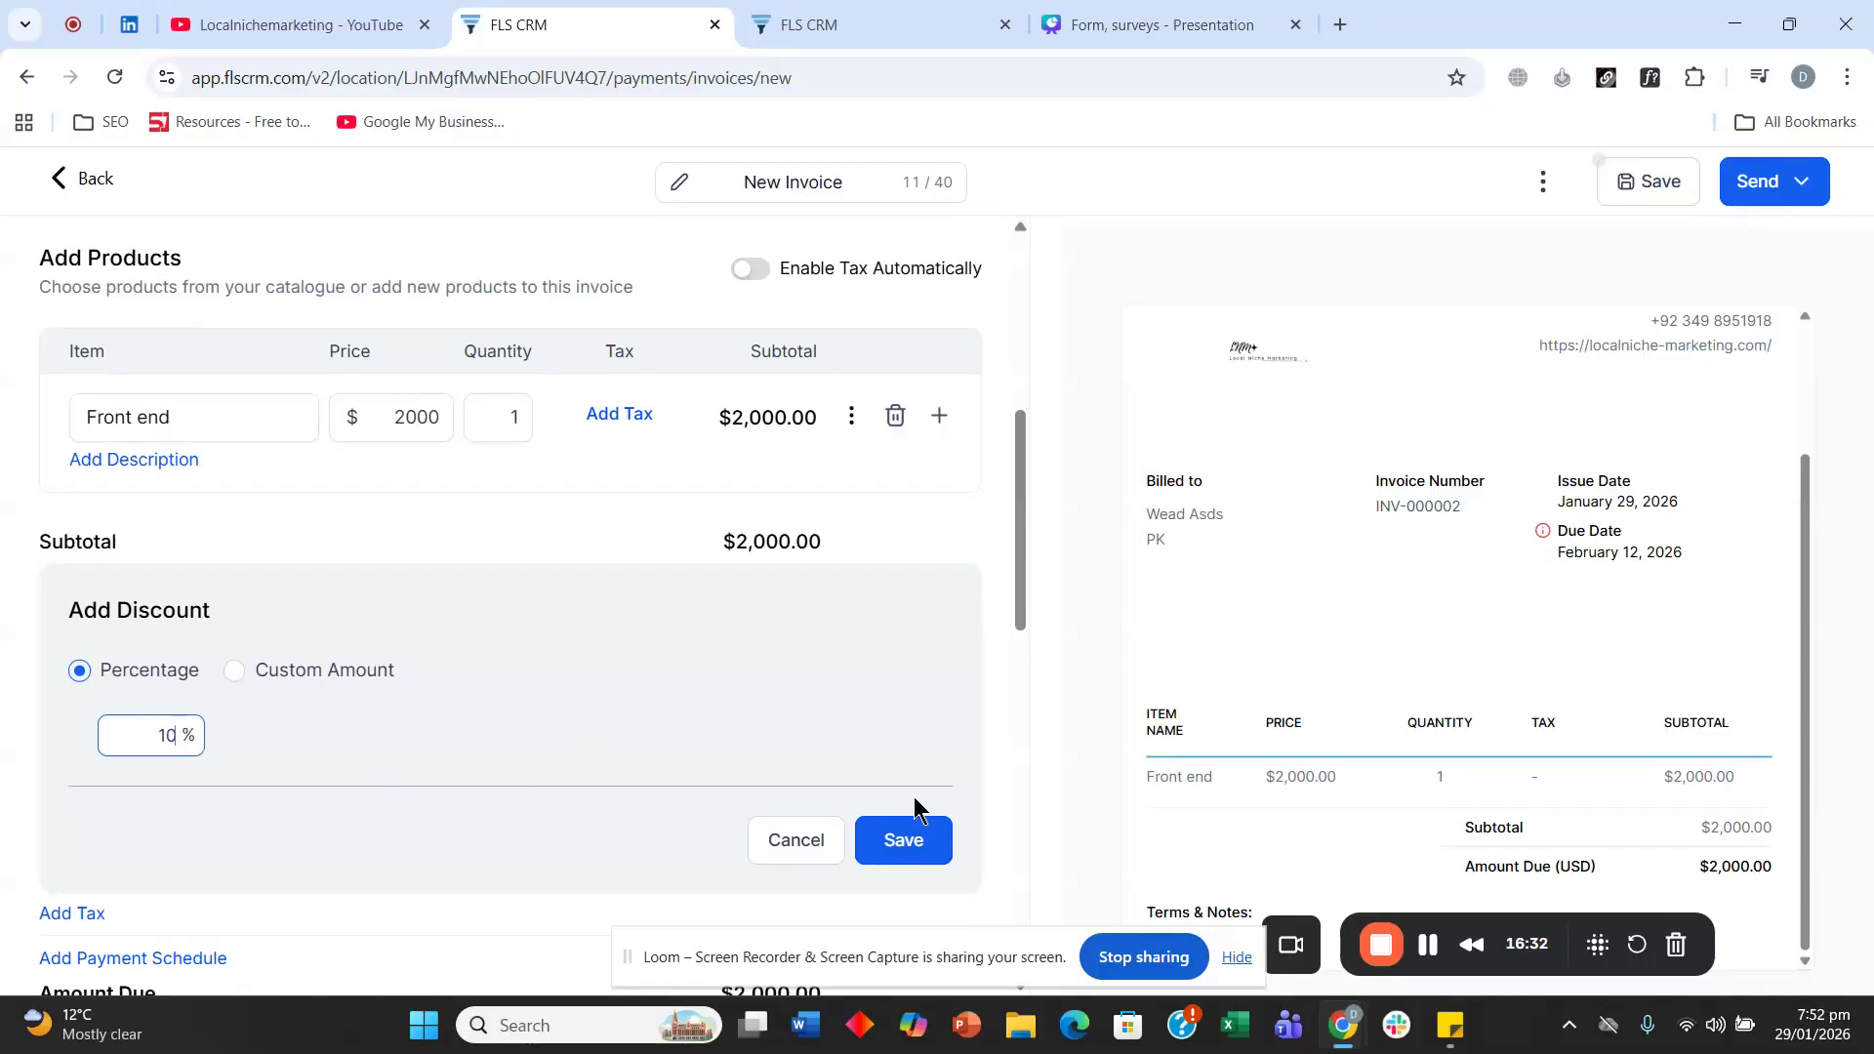
pyautogui.click(904, 839)
# Start a percentage-based payment schedule and set the first payment to 50% due 2026-01-31.
pyautogui.scroll(-5, 256, 567)
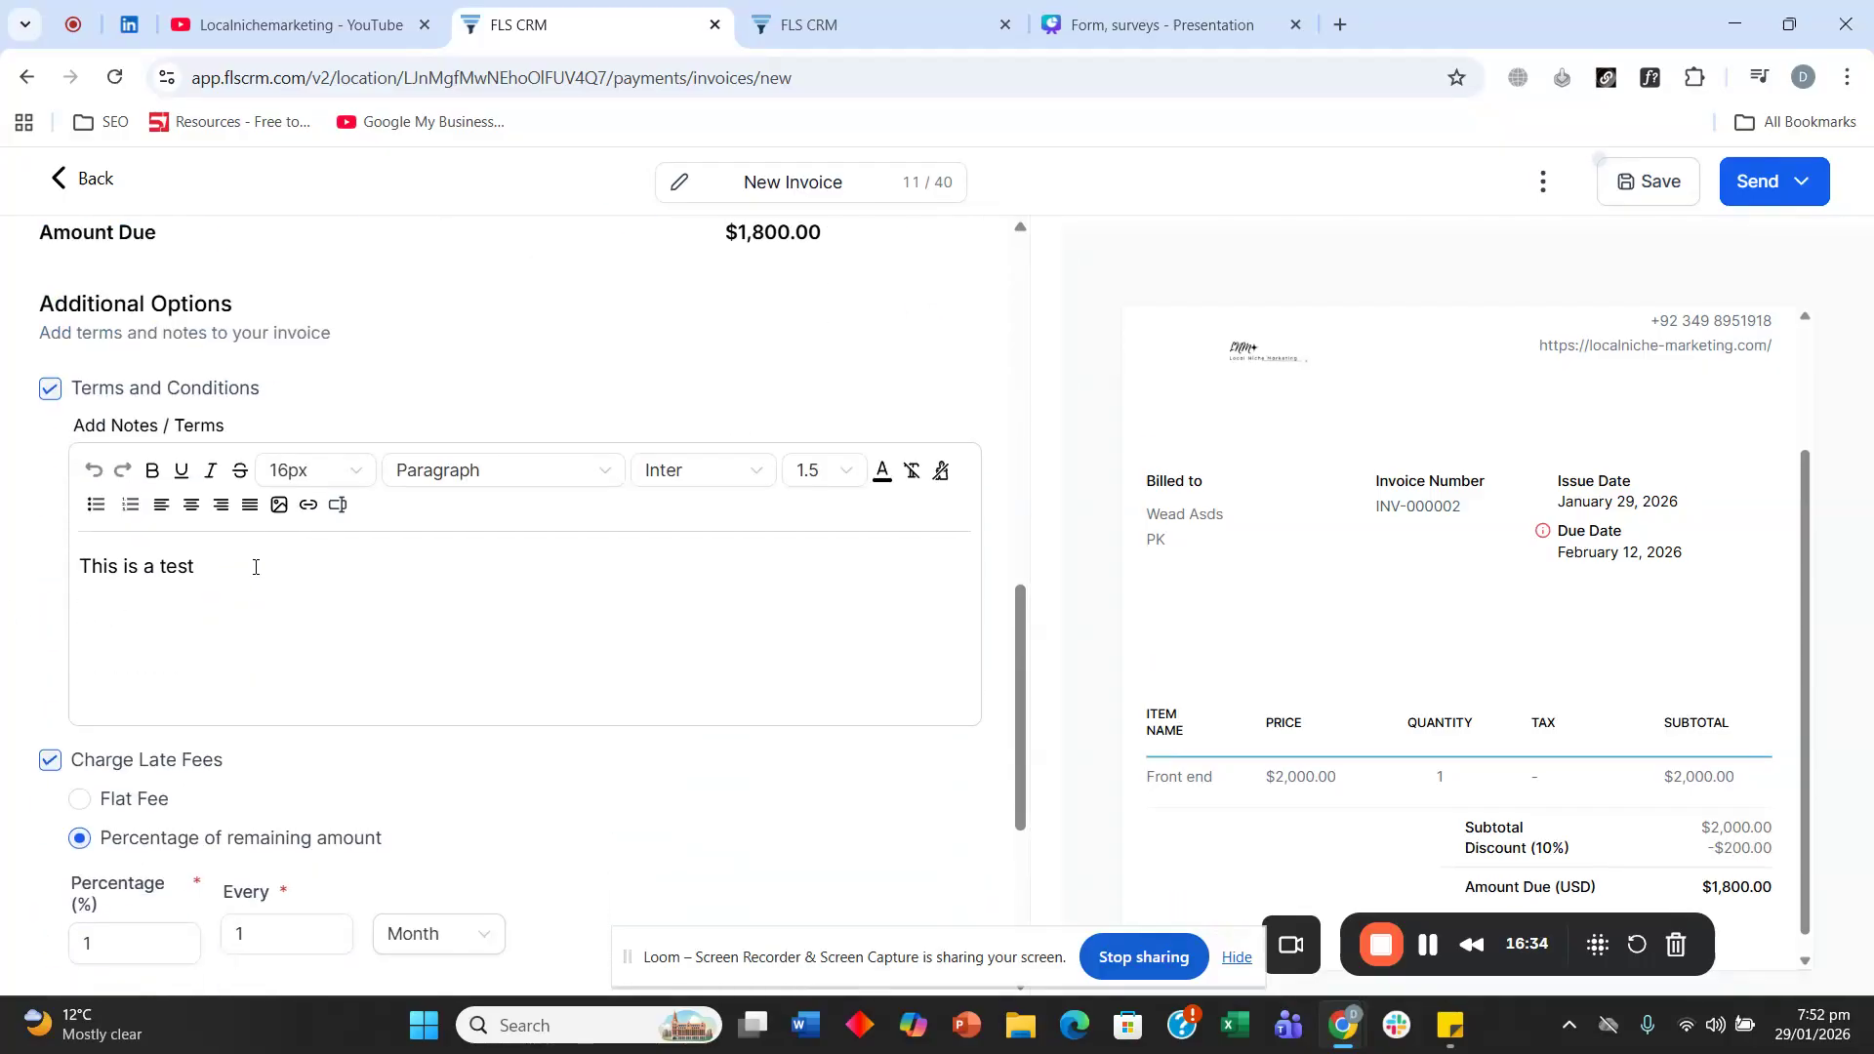
pyautogui.scroll(4, 256, 567)
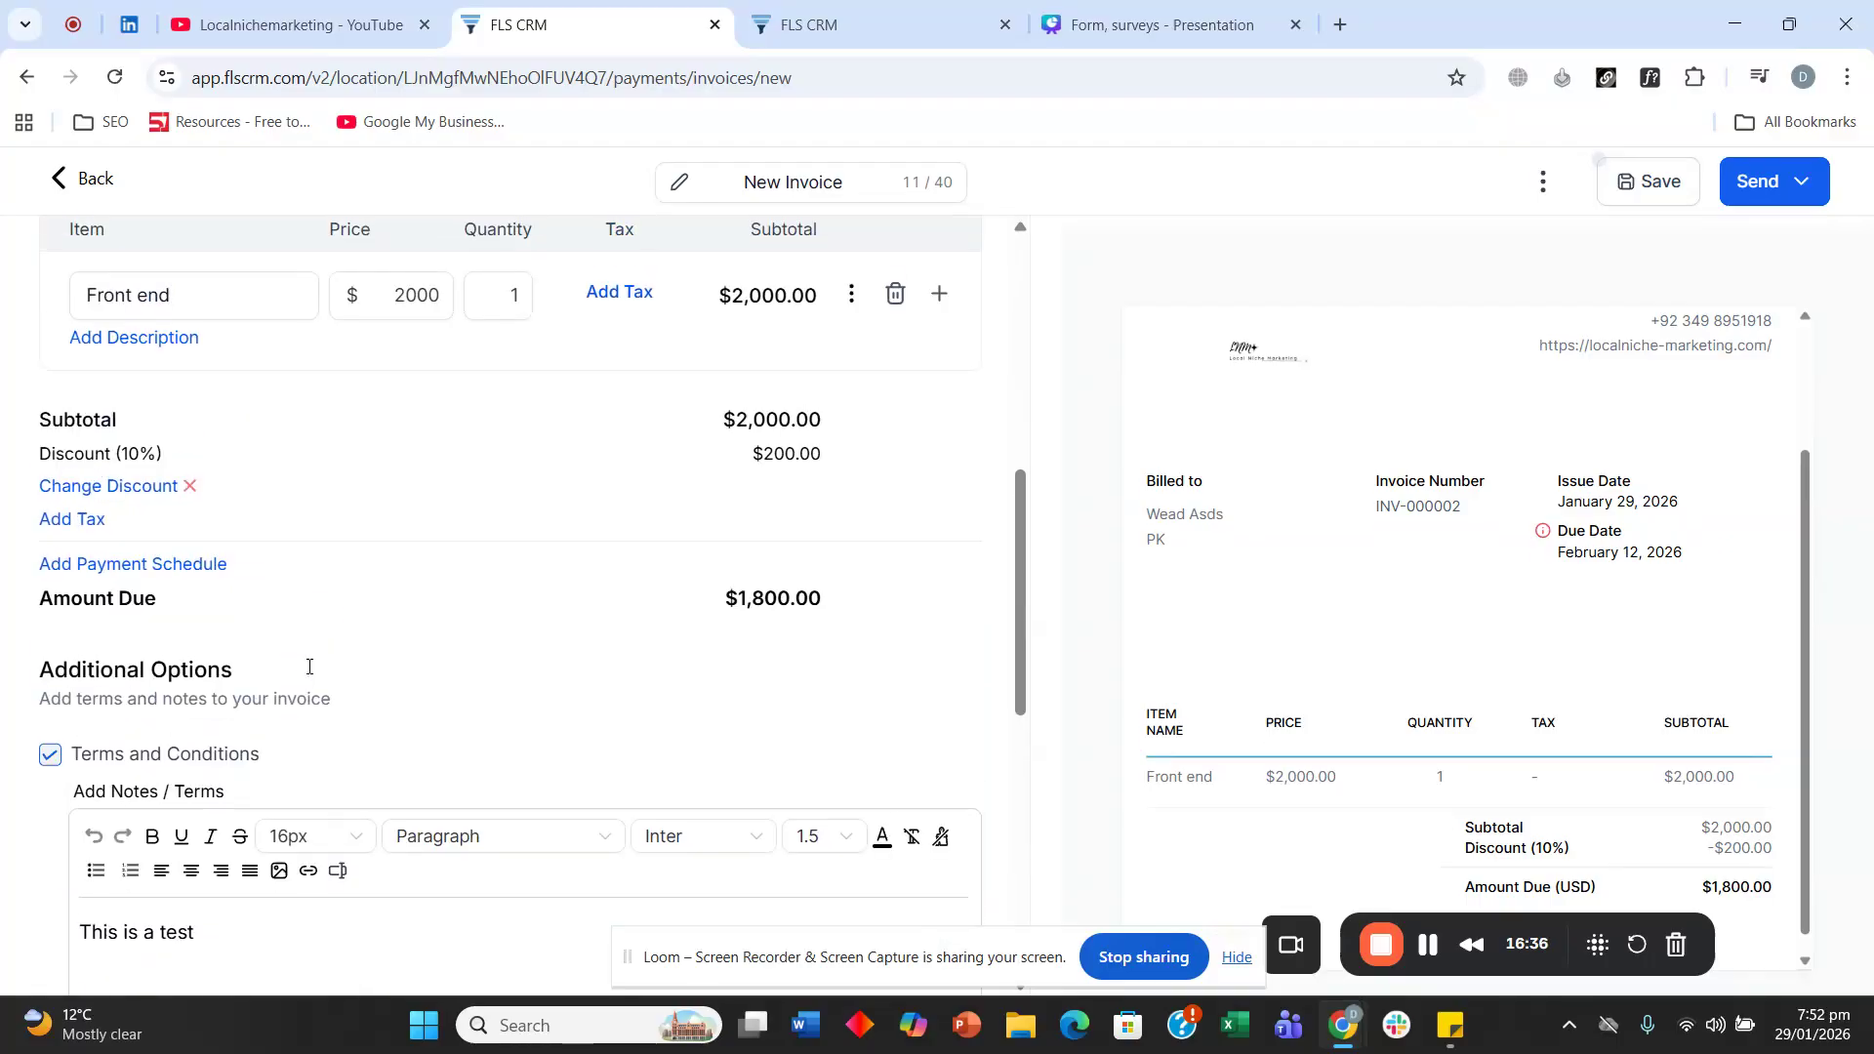
pyautogui.scroll(1, 255, 615)
pyautogui.scroll(2, 1409, 472)
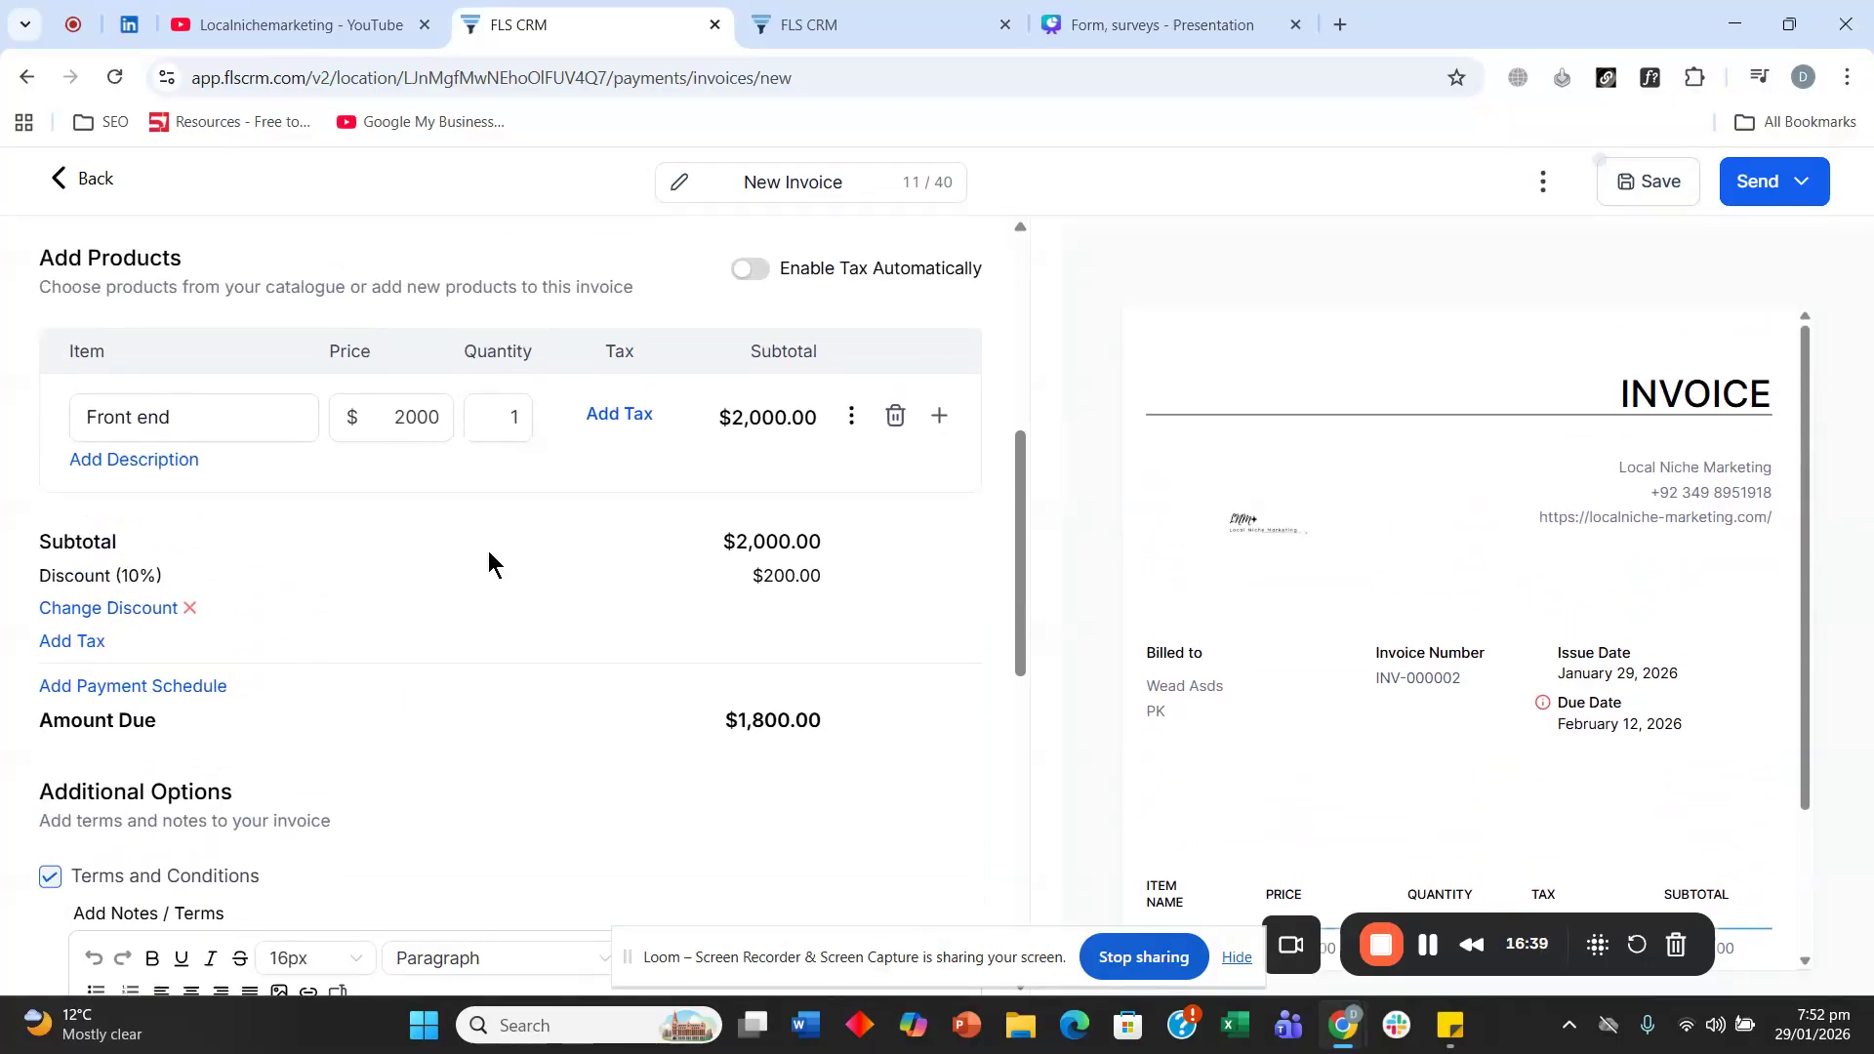
pyautogui.scroll(-2, 488, 566)
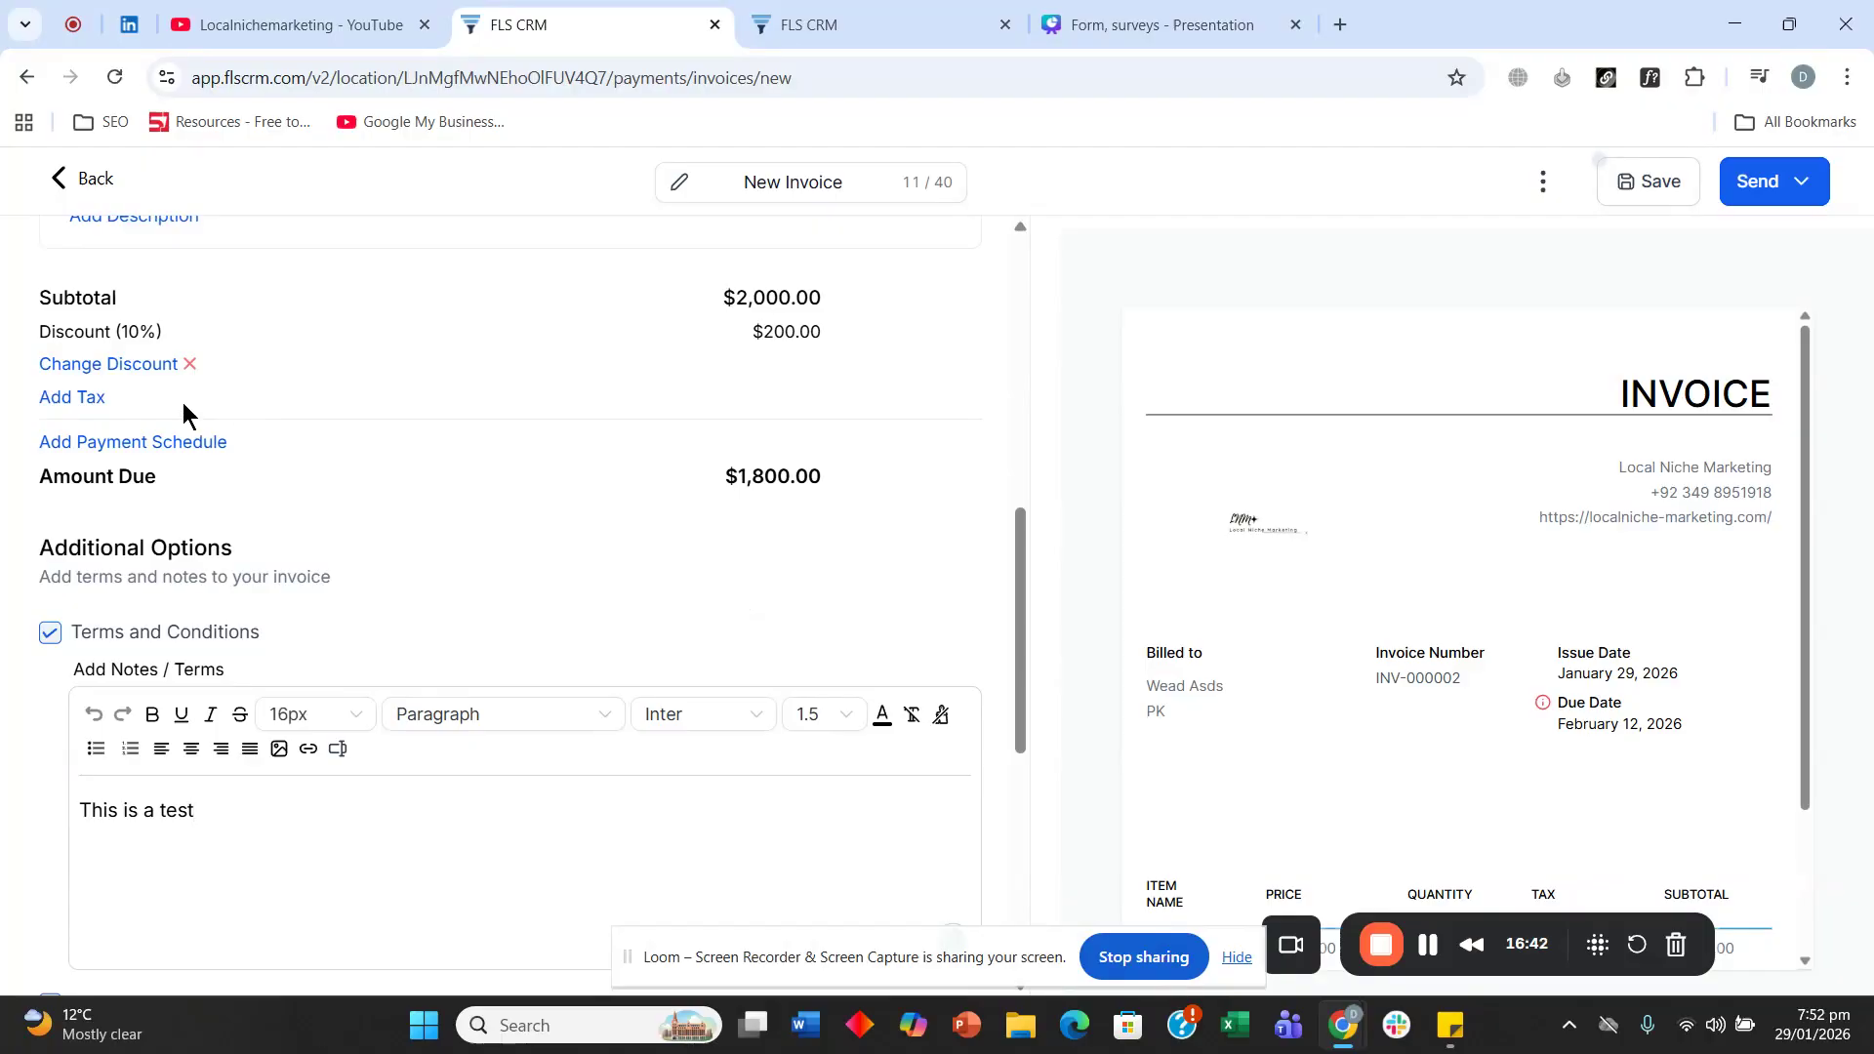
pyautogui.click(134, 444)
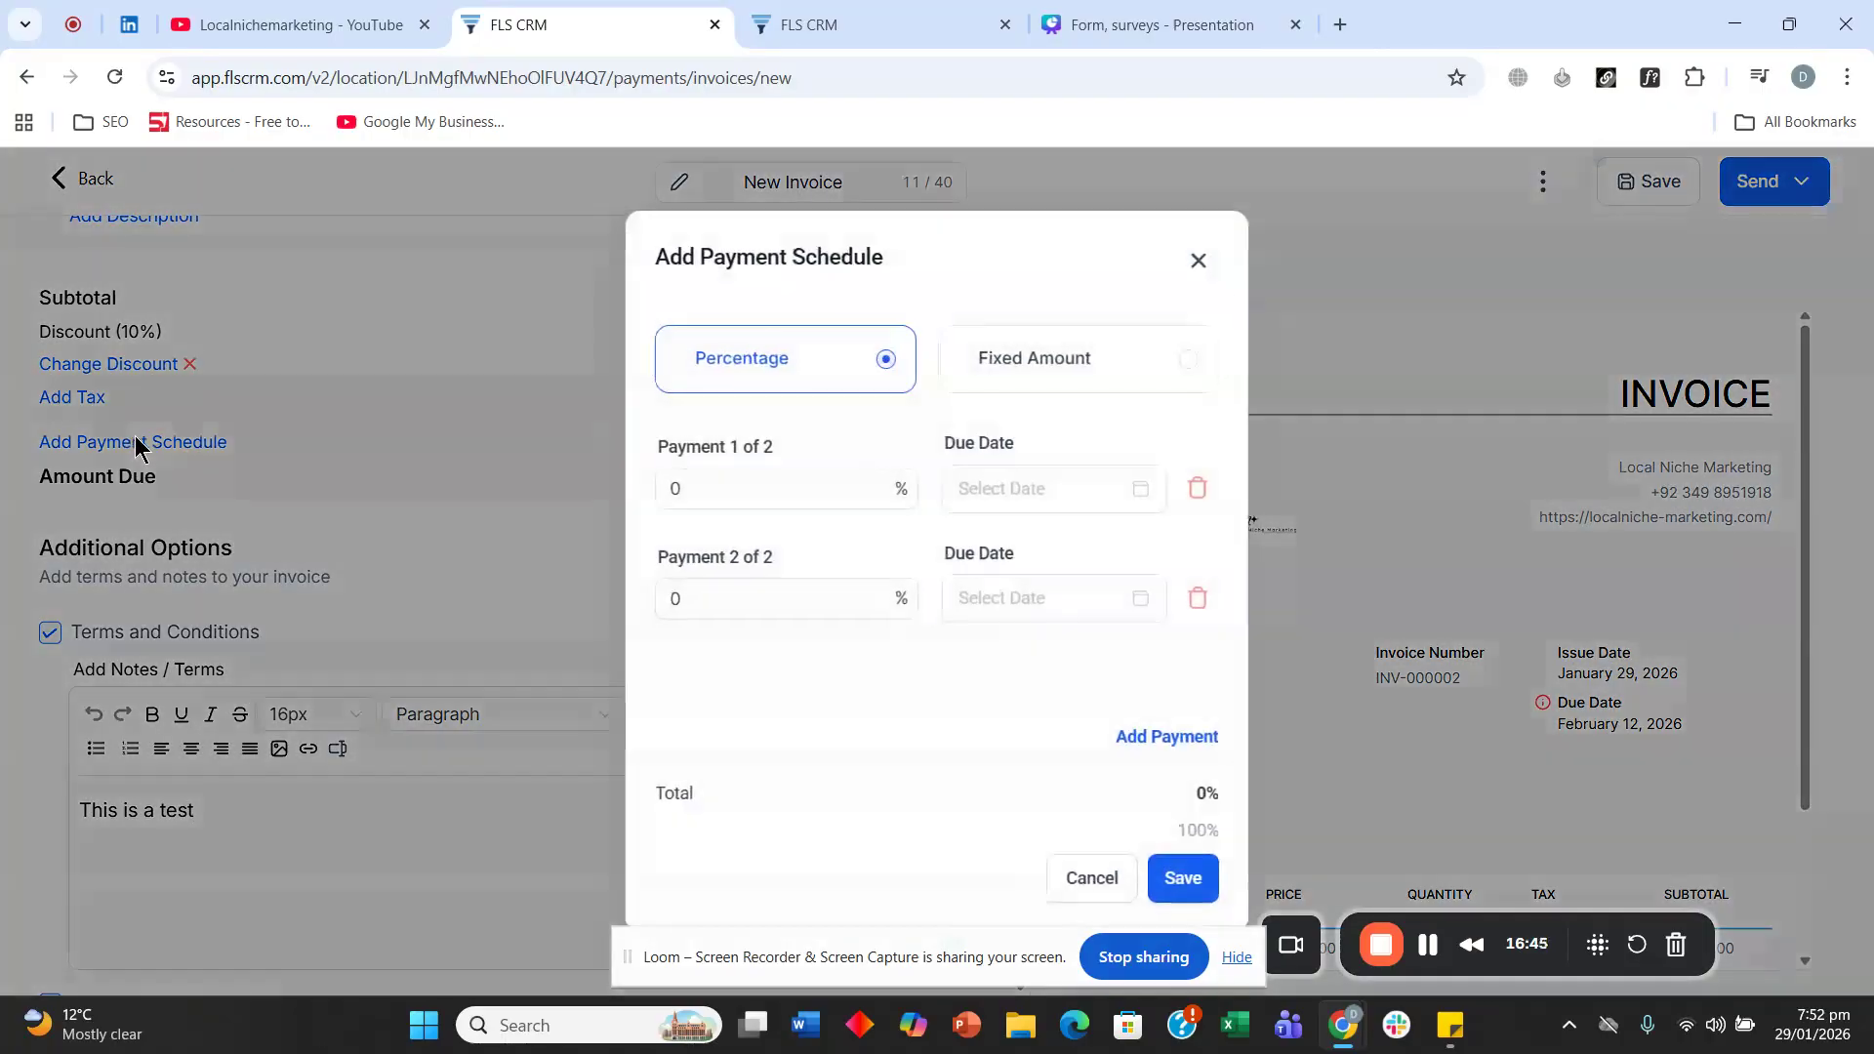
pyautogui.click(729, 495)
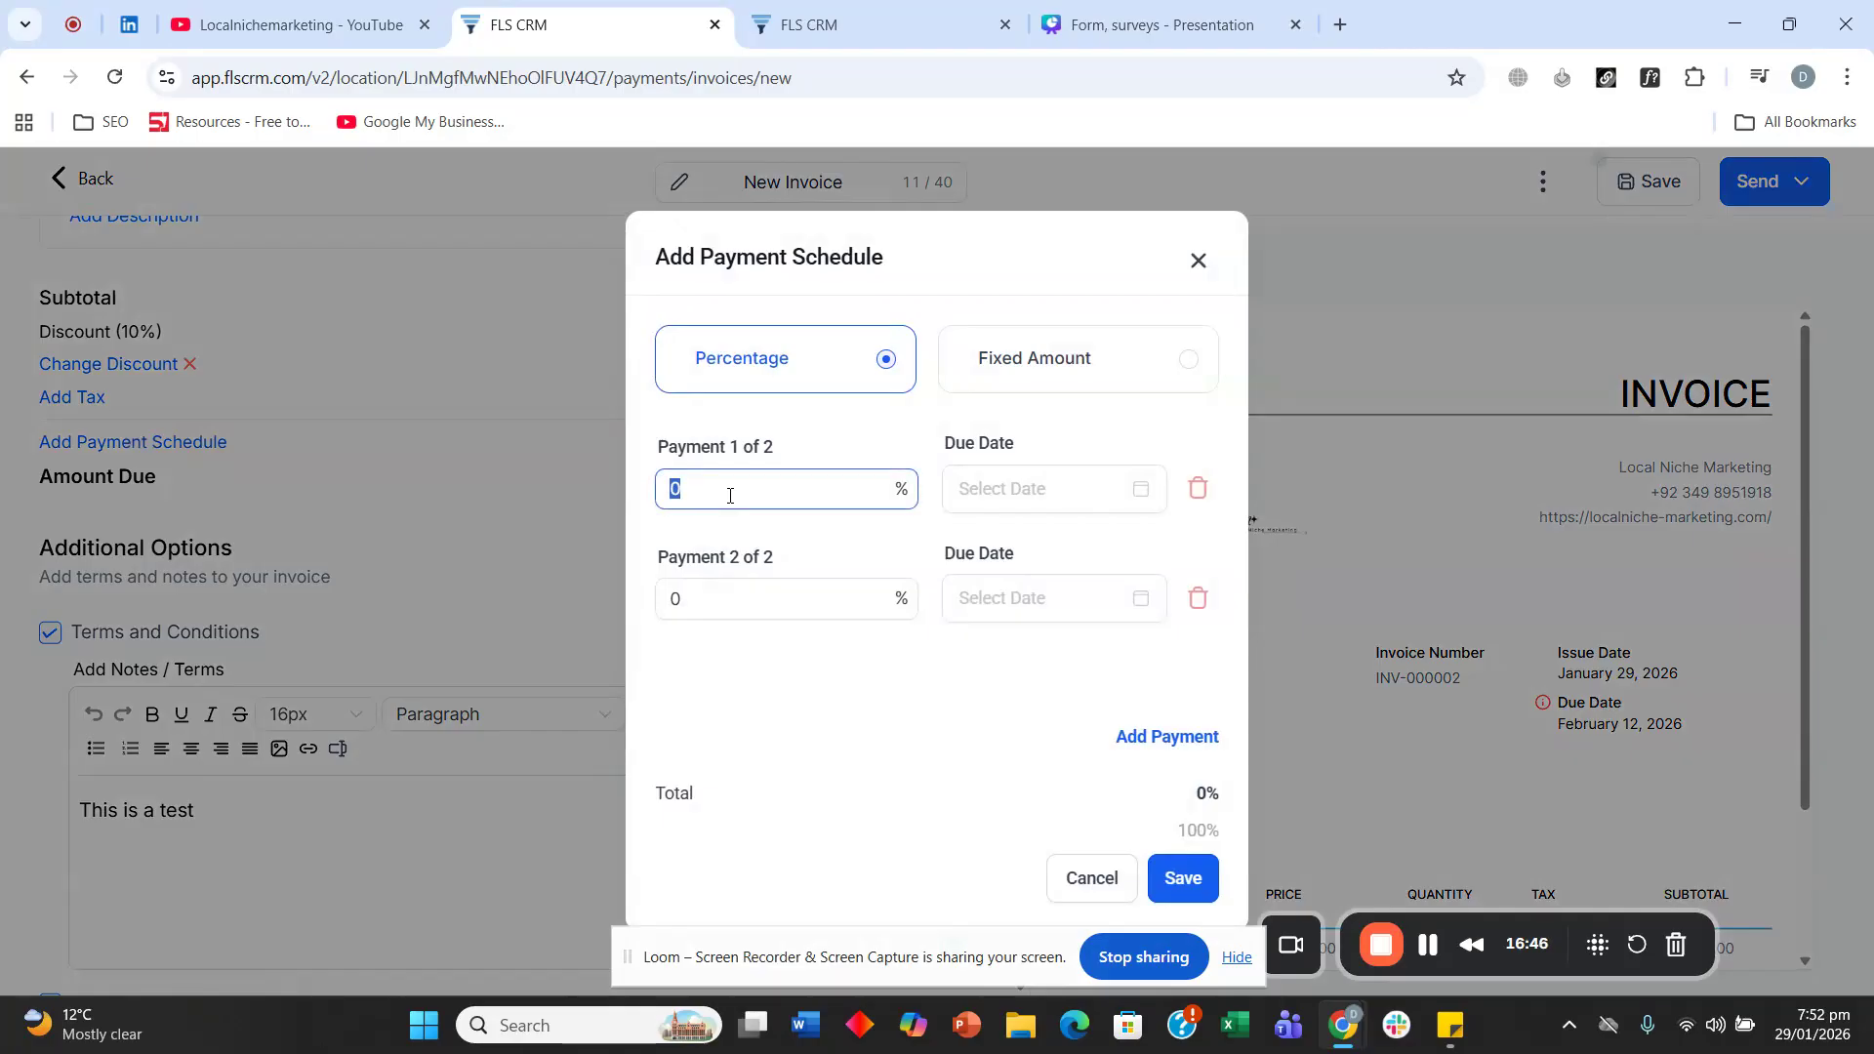
pyautogui.write('50')
pyautogui.click(1002, 489)
pyautogui.click(1257, 780)
# Set the second scheduled payment to 50% due 2026-02-13 and try to save the payment schedule.
pyautogui.click(759, 593)
pyautogui.click(758, 593)
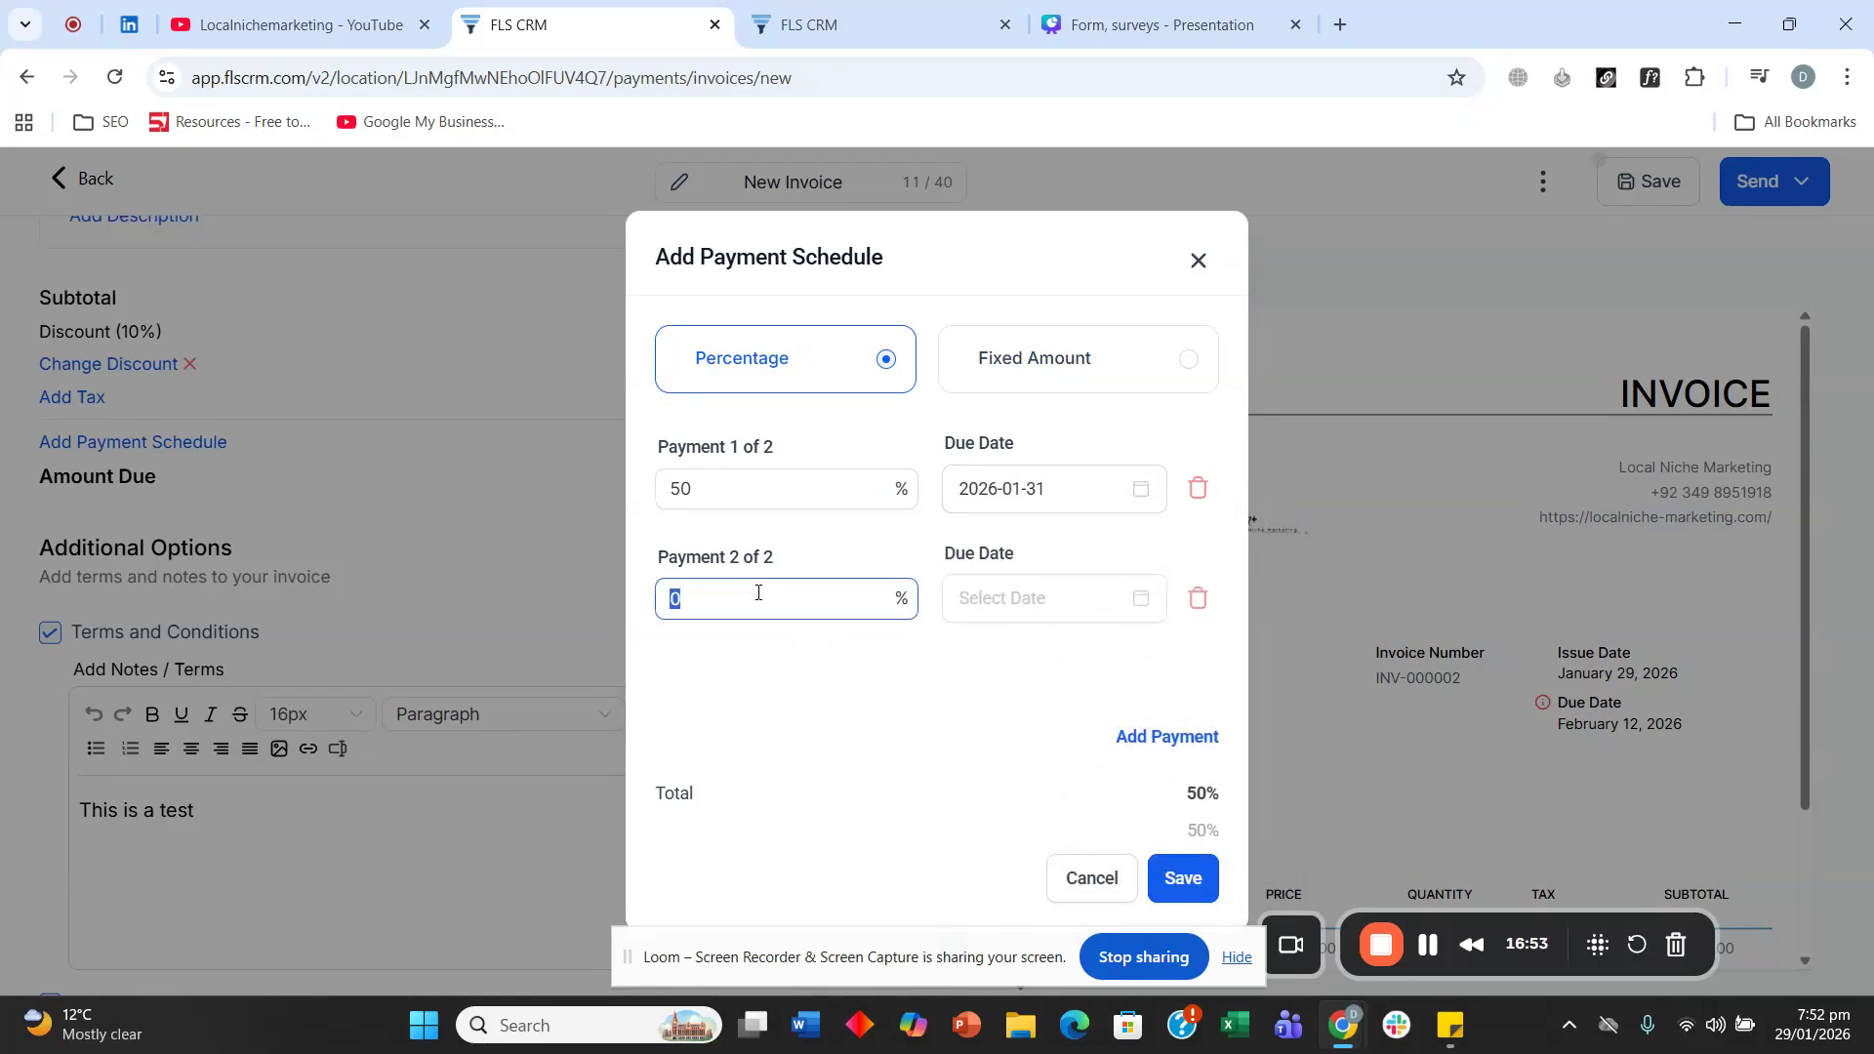
pyautogui.write('50')
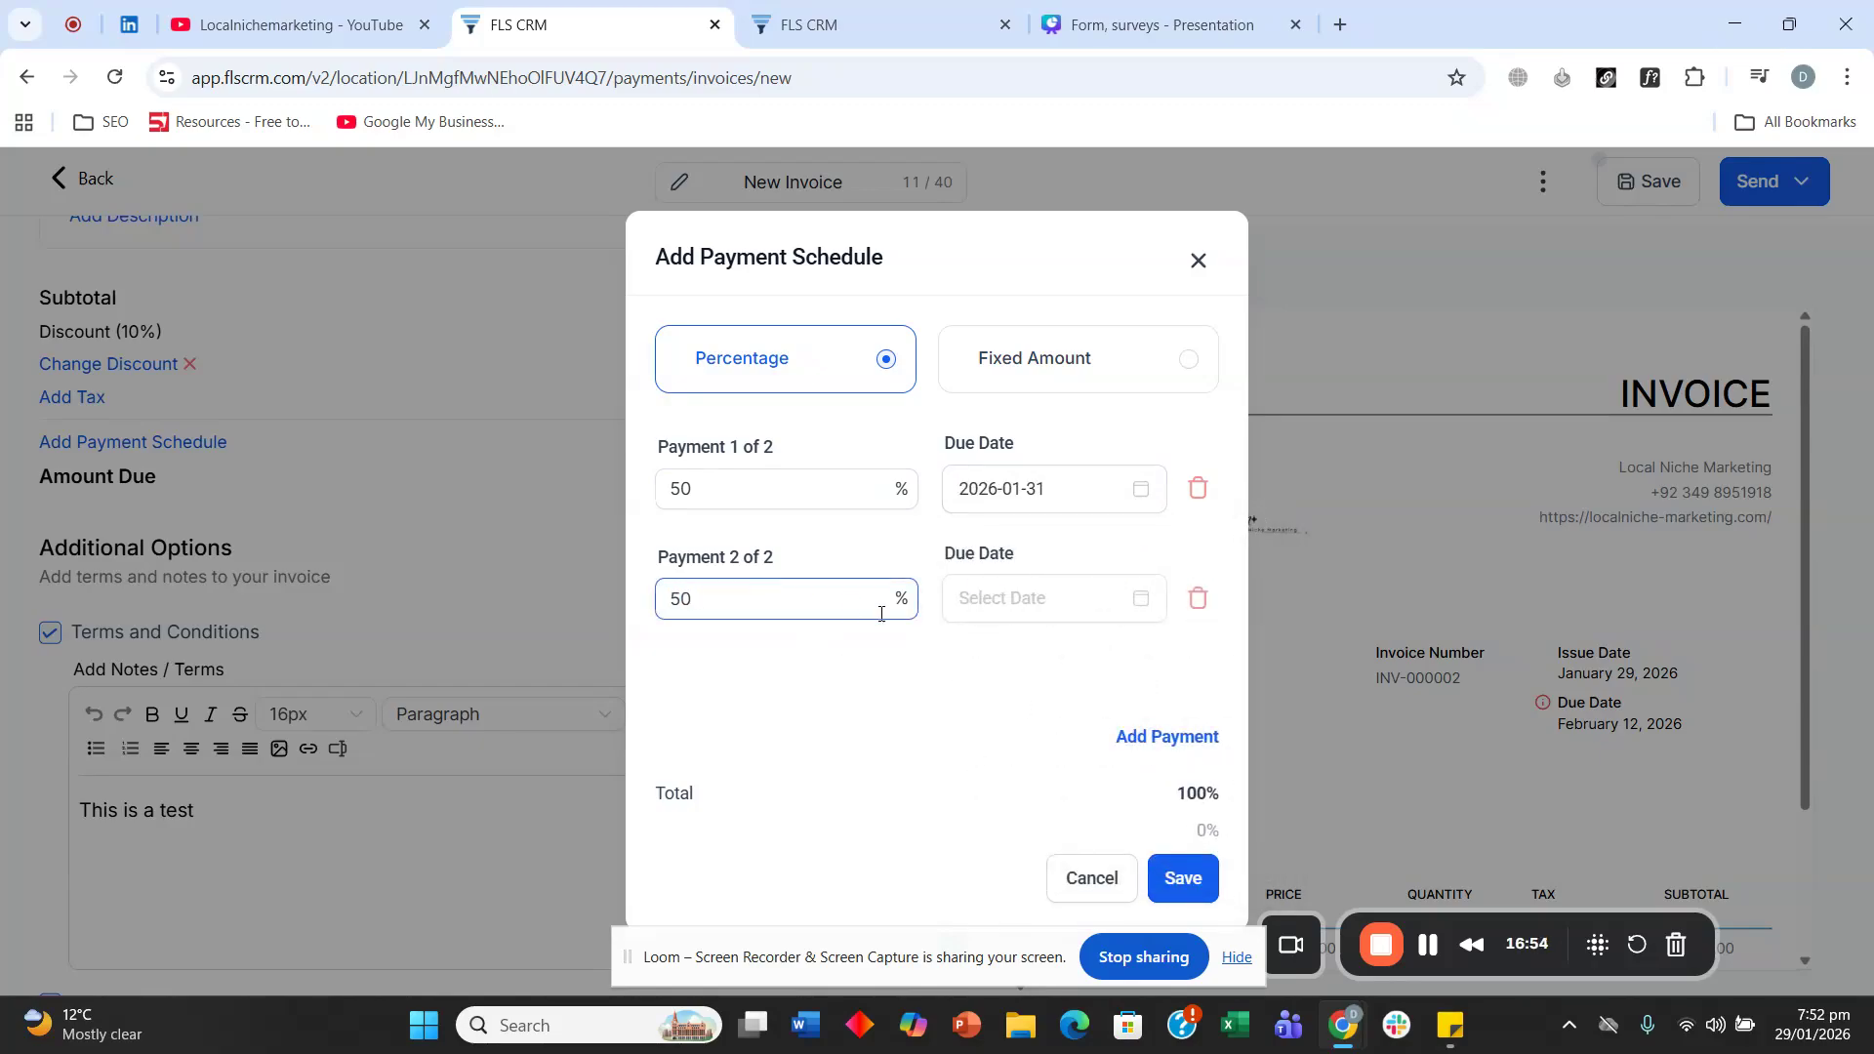
pyautogui.click(1020, 595)
pyautogui.click(1227, 222)
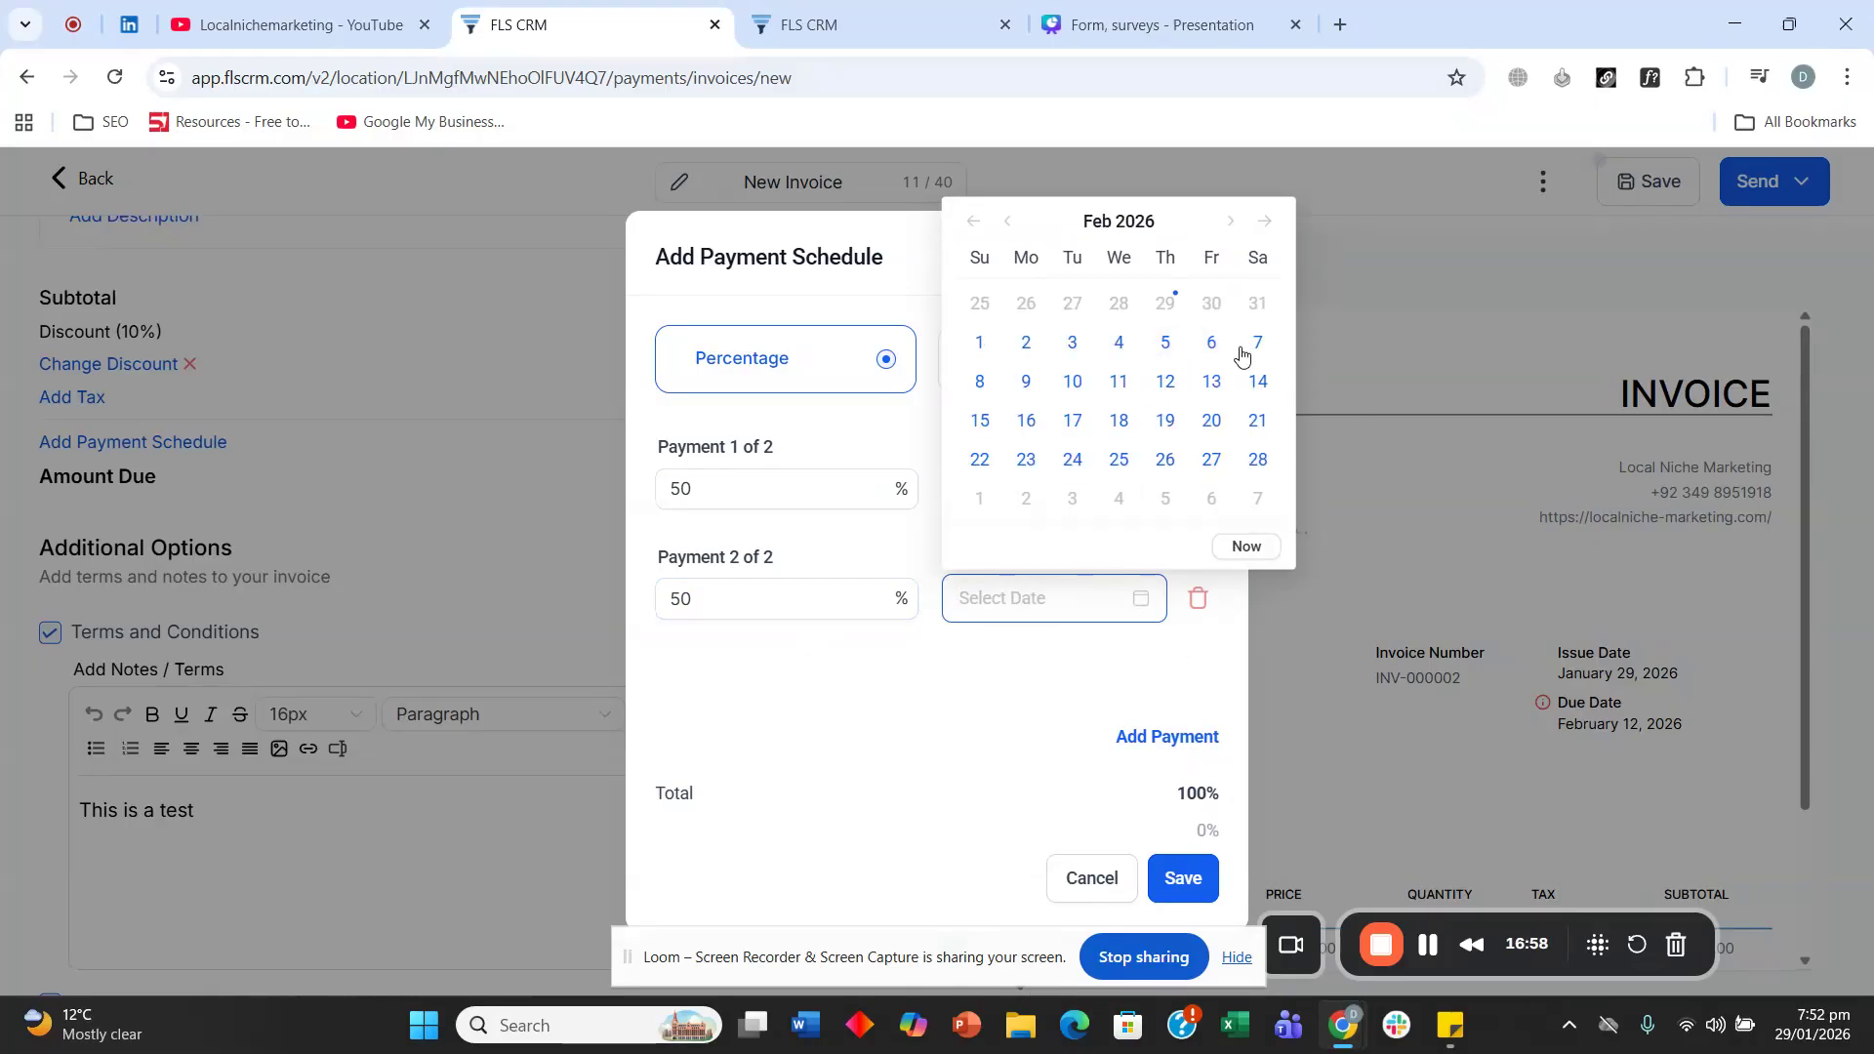
pyautogui.click(1213, 383)
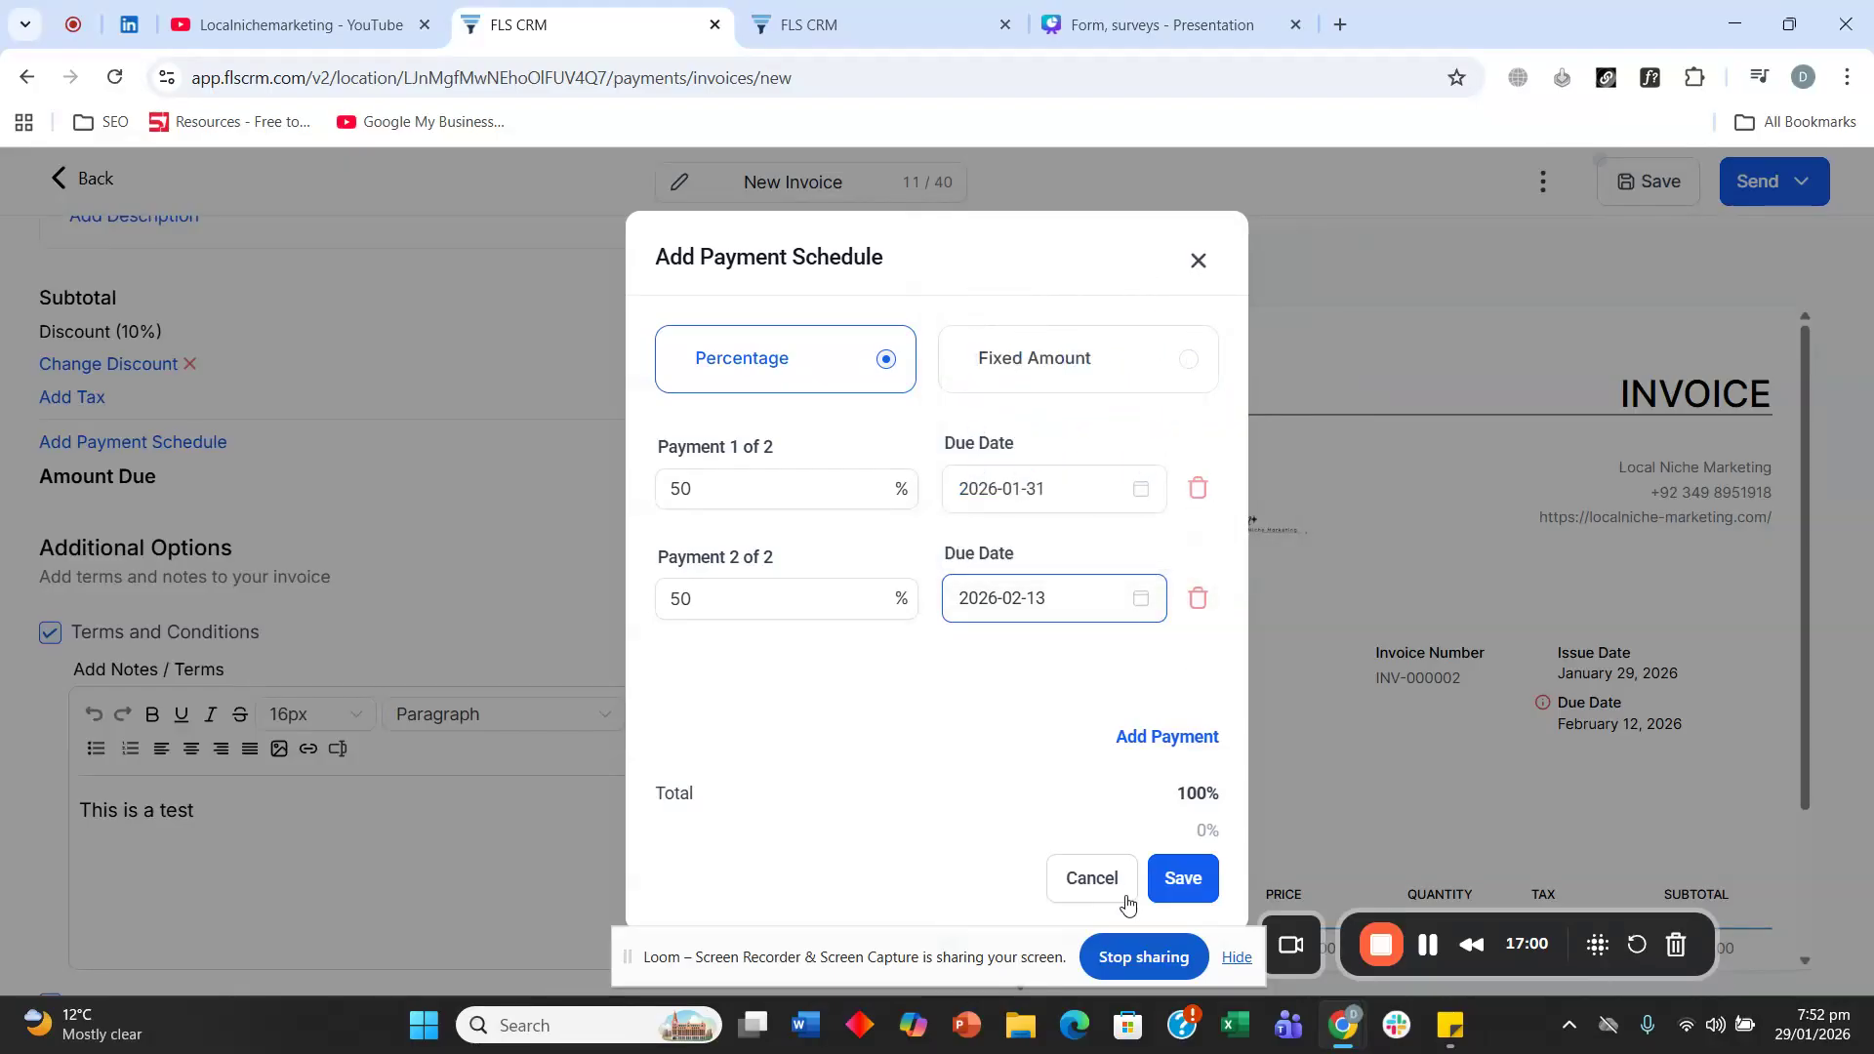
pyautogui.click(1183, 878)
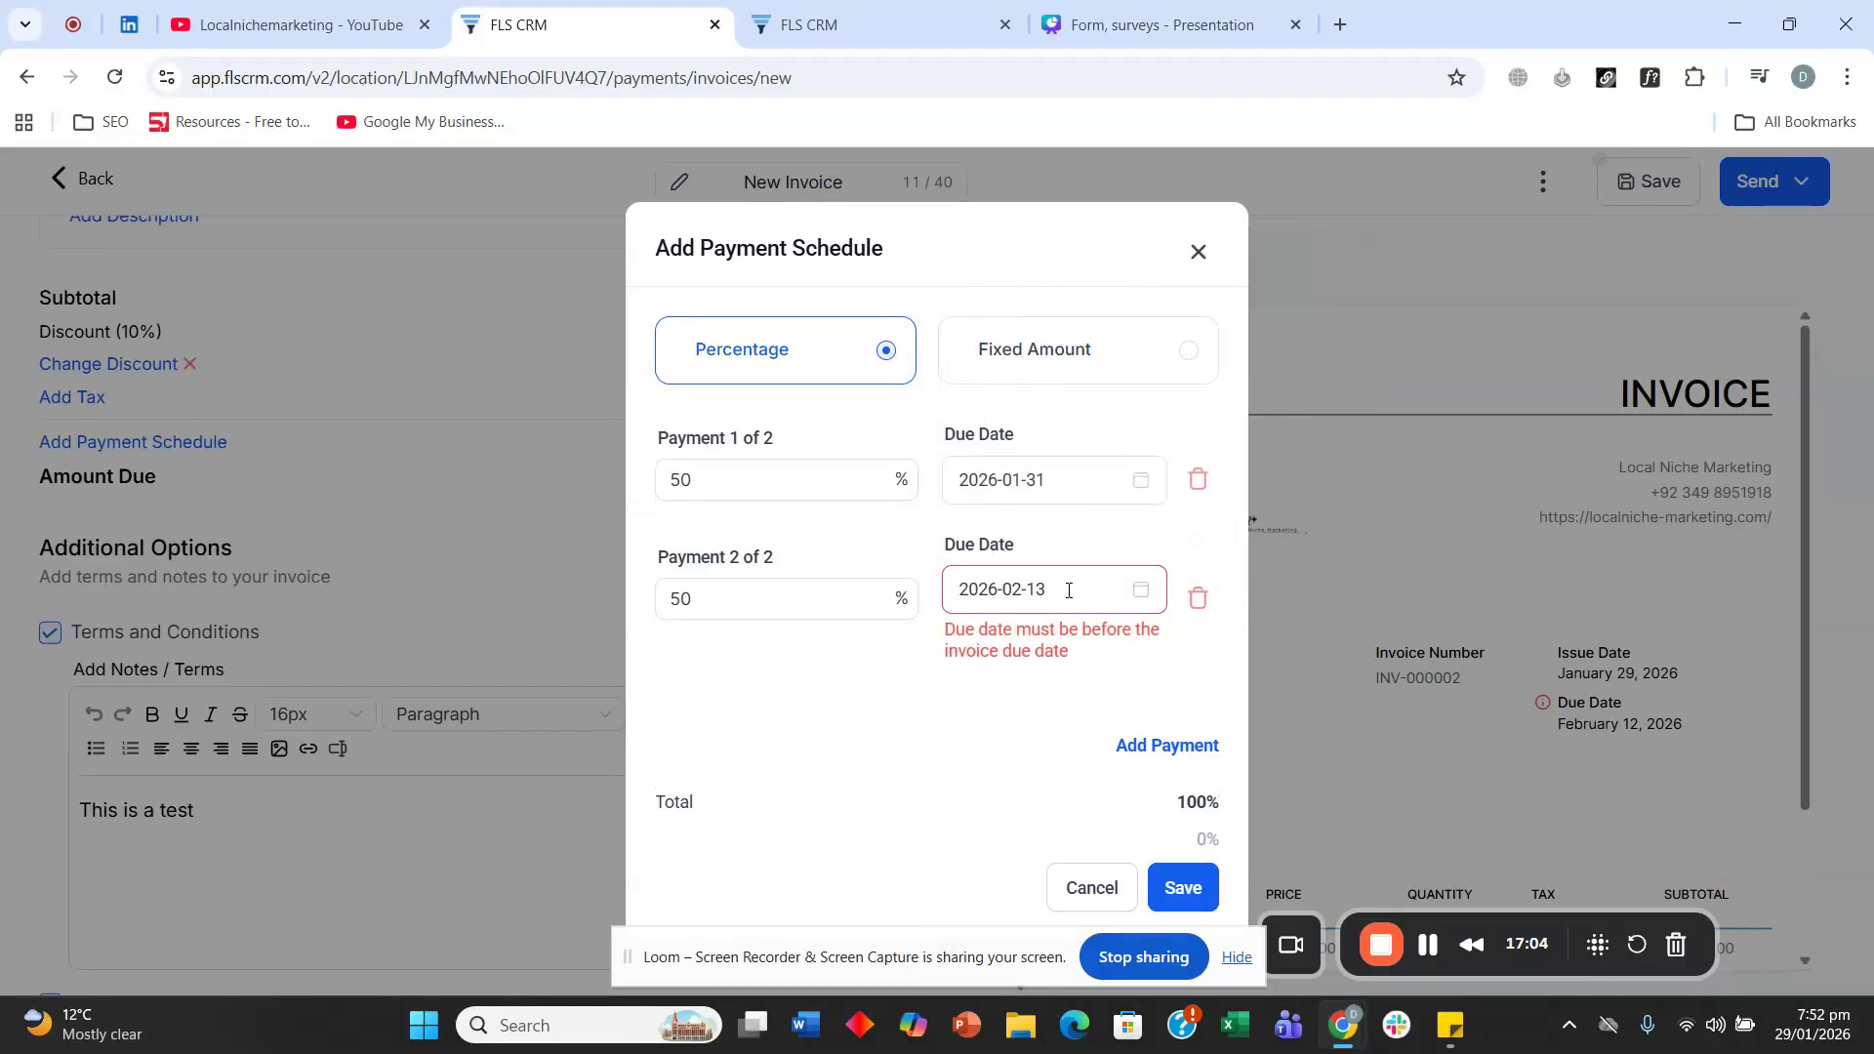
# Change the second payment's due date to 2026-02-05 and save the payment schedule.
pyautogui.click(1068, 591)
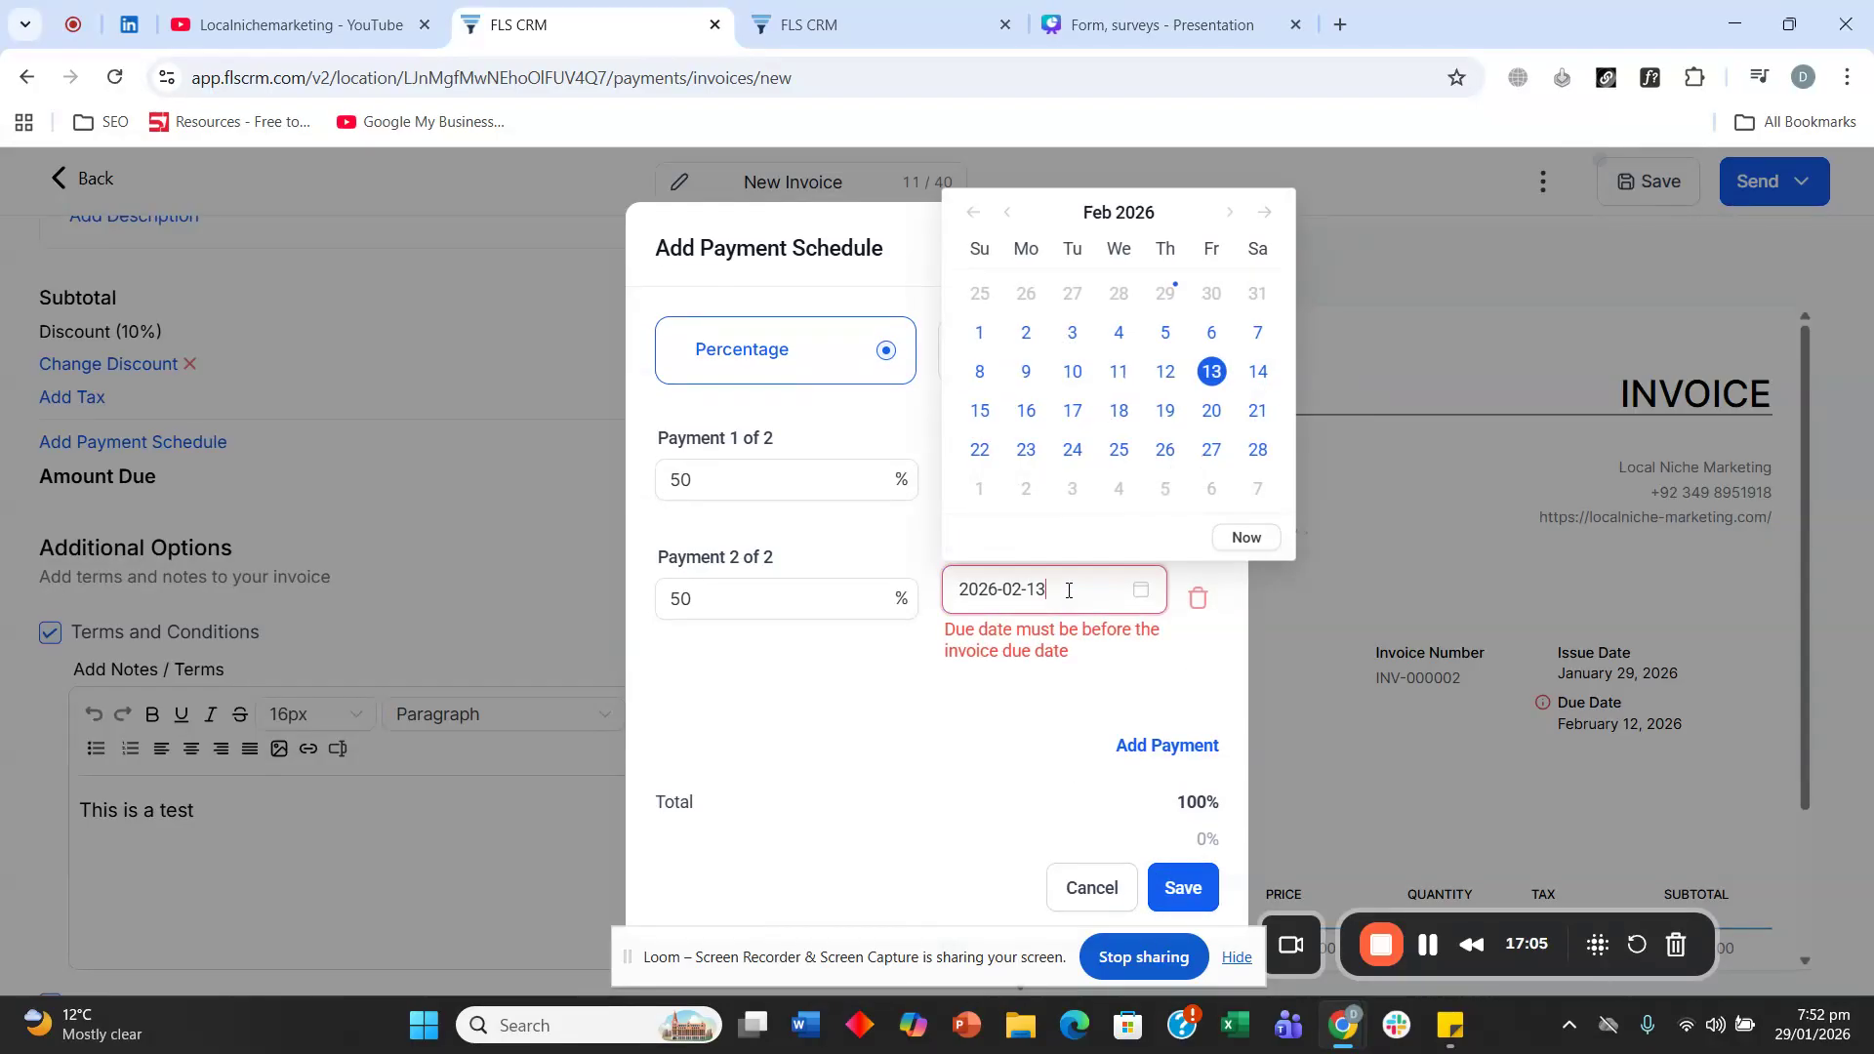
pyautogui.click(1166, 336)
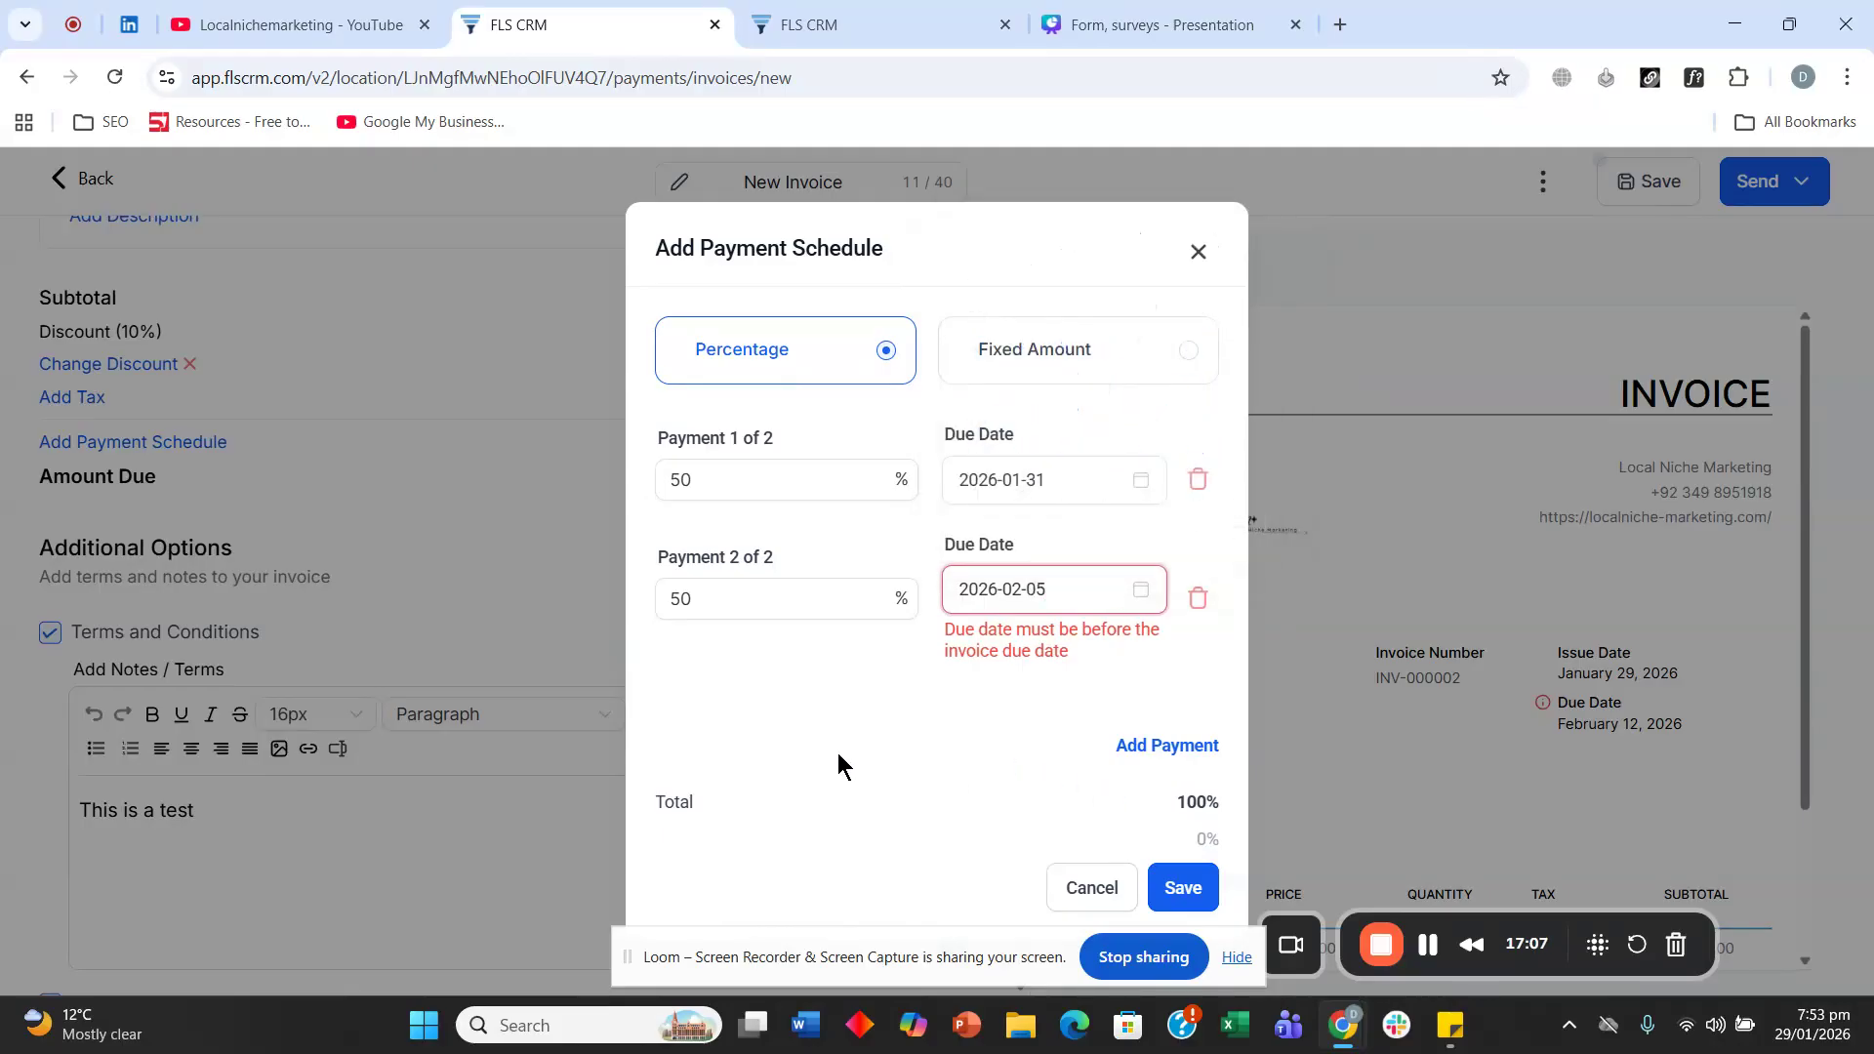
pyautogui.click(1183, 887)
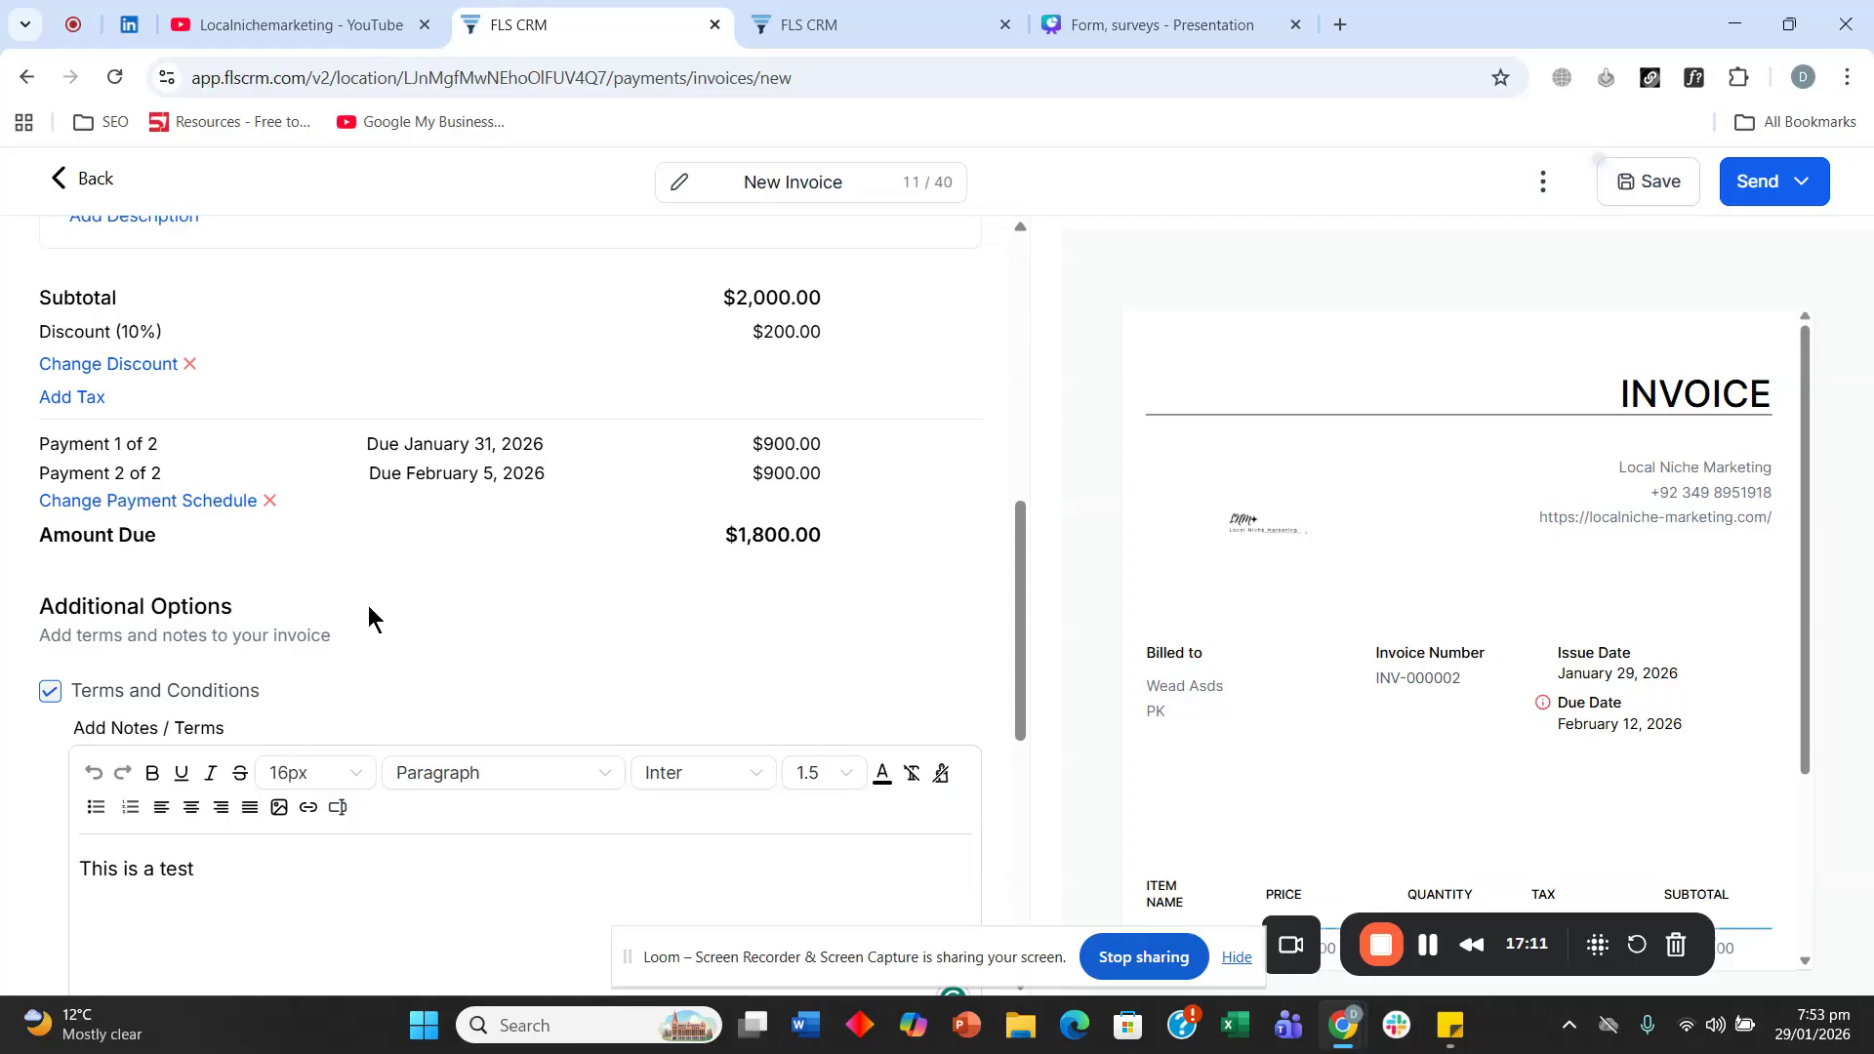
# Check the payment schedule in the preview, and turn off tipping and late fees for this invoice.
pyautogui.scroll(-3, 1757, 683)
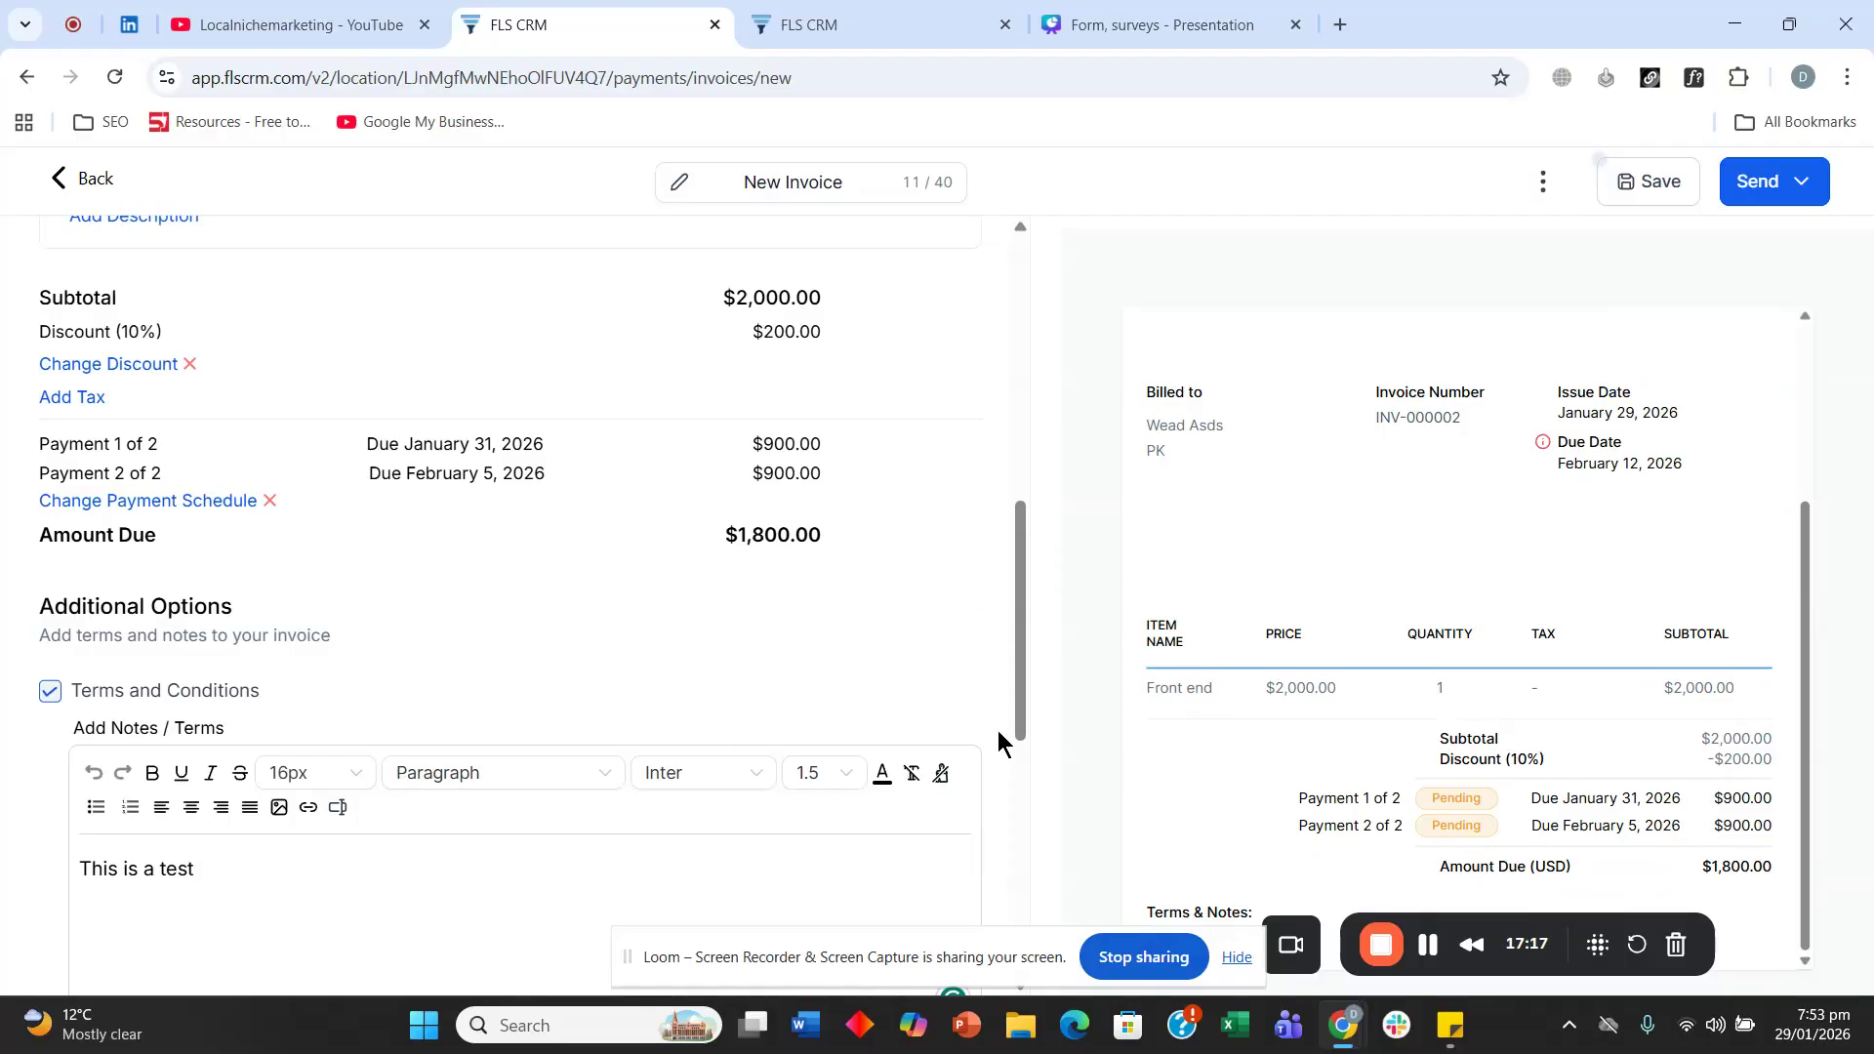
pyautogui.scroll(-7, 473, 653)
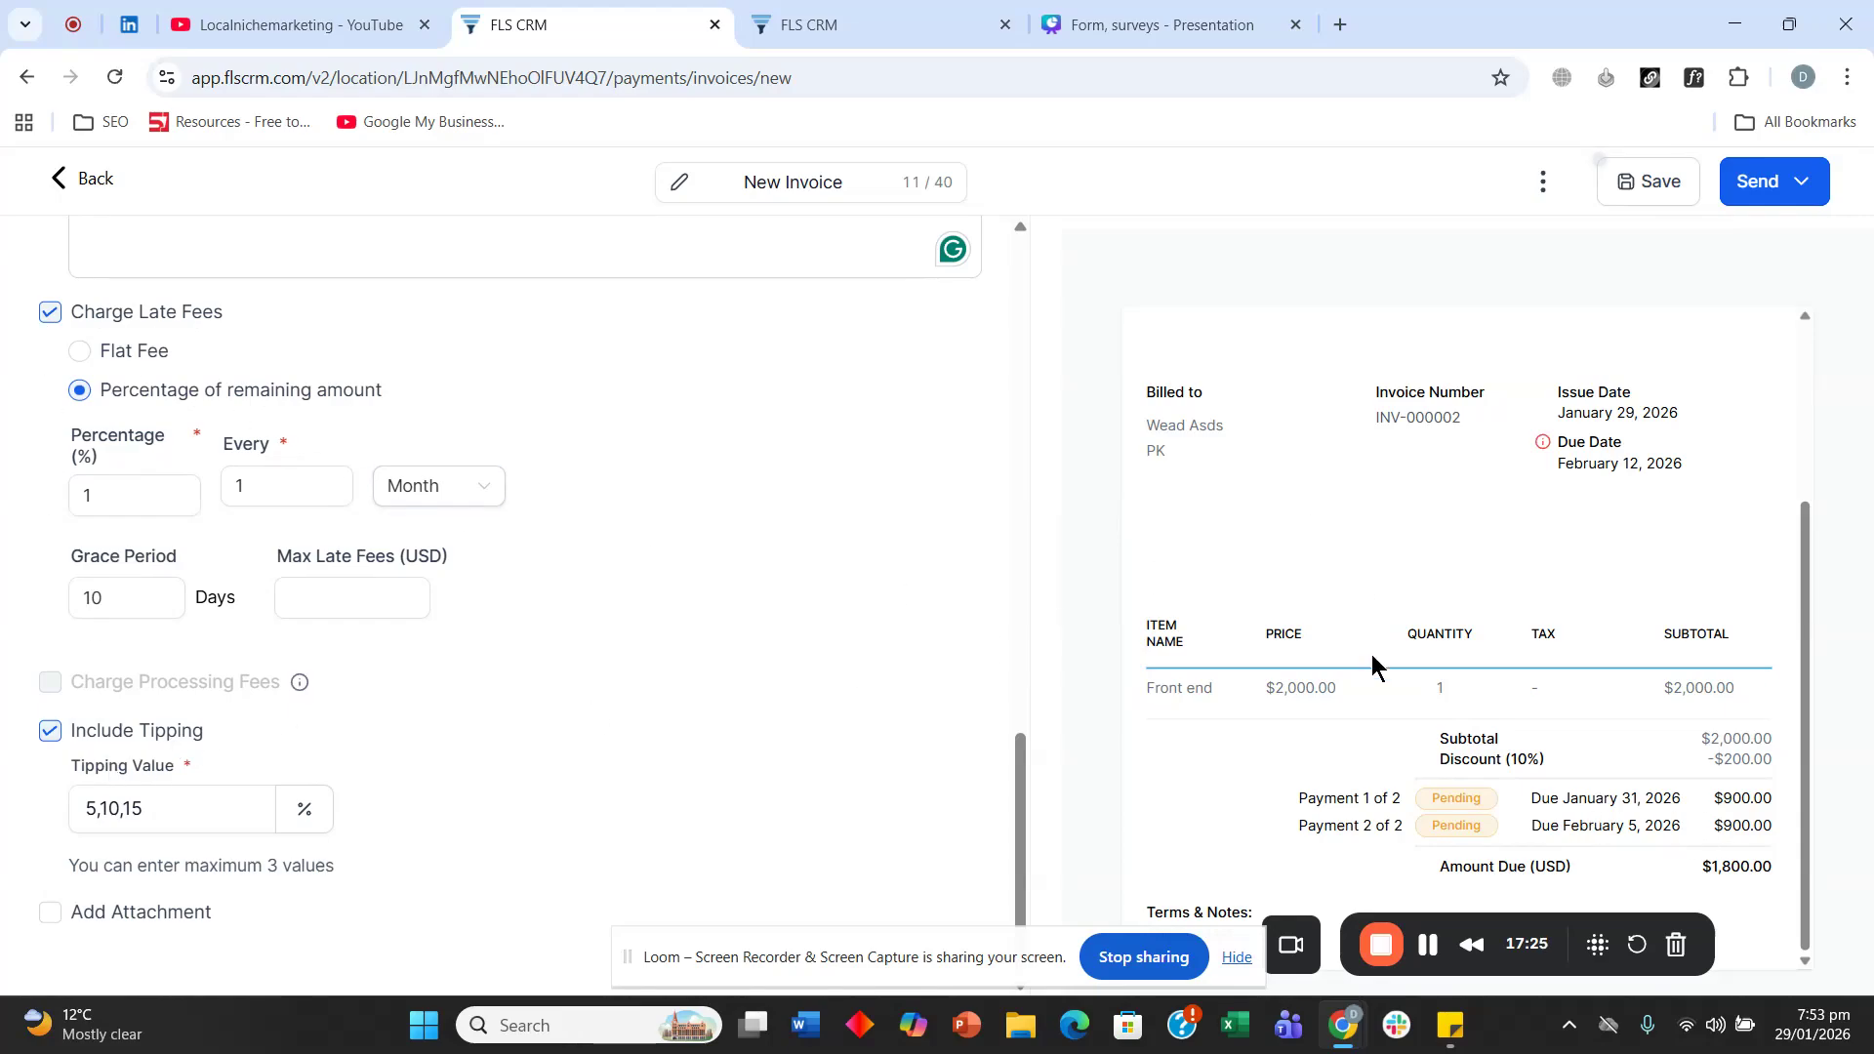
pyautogui.click(51, 732)
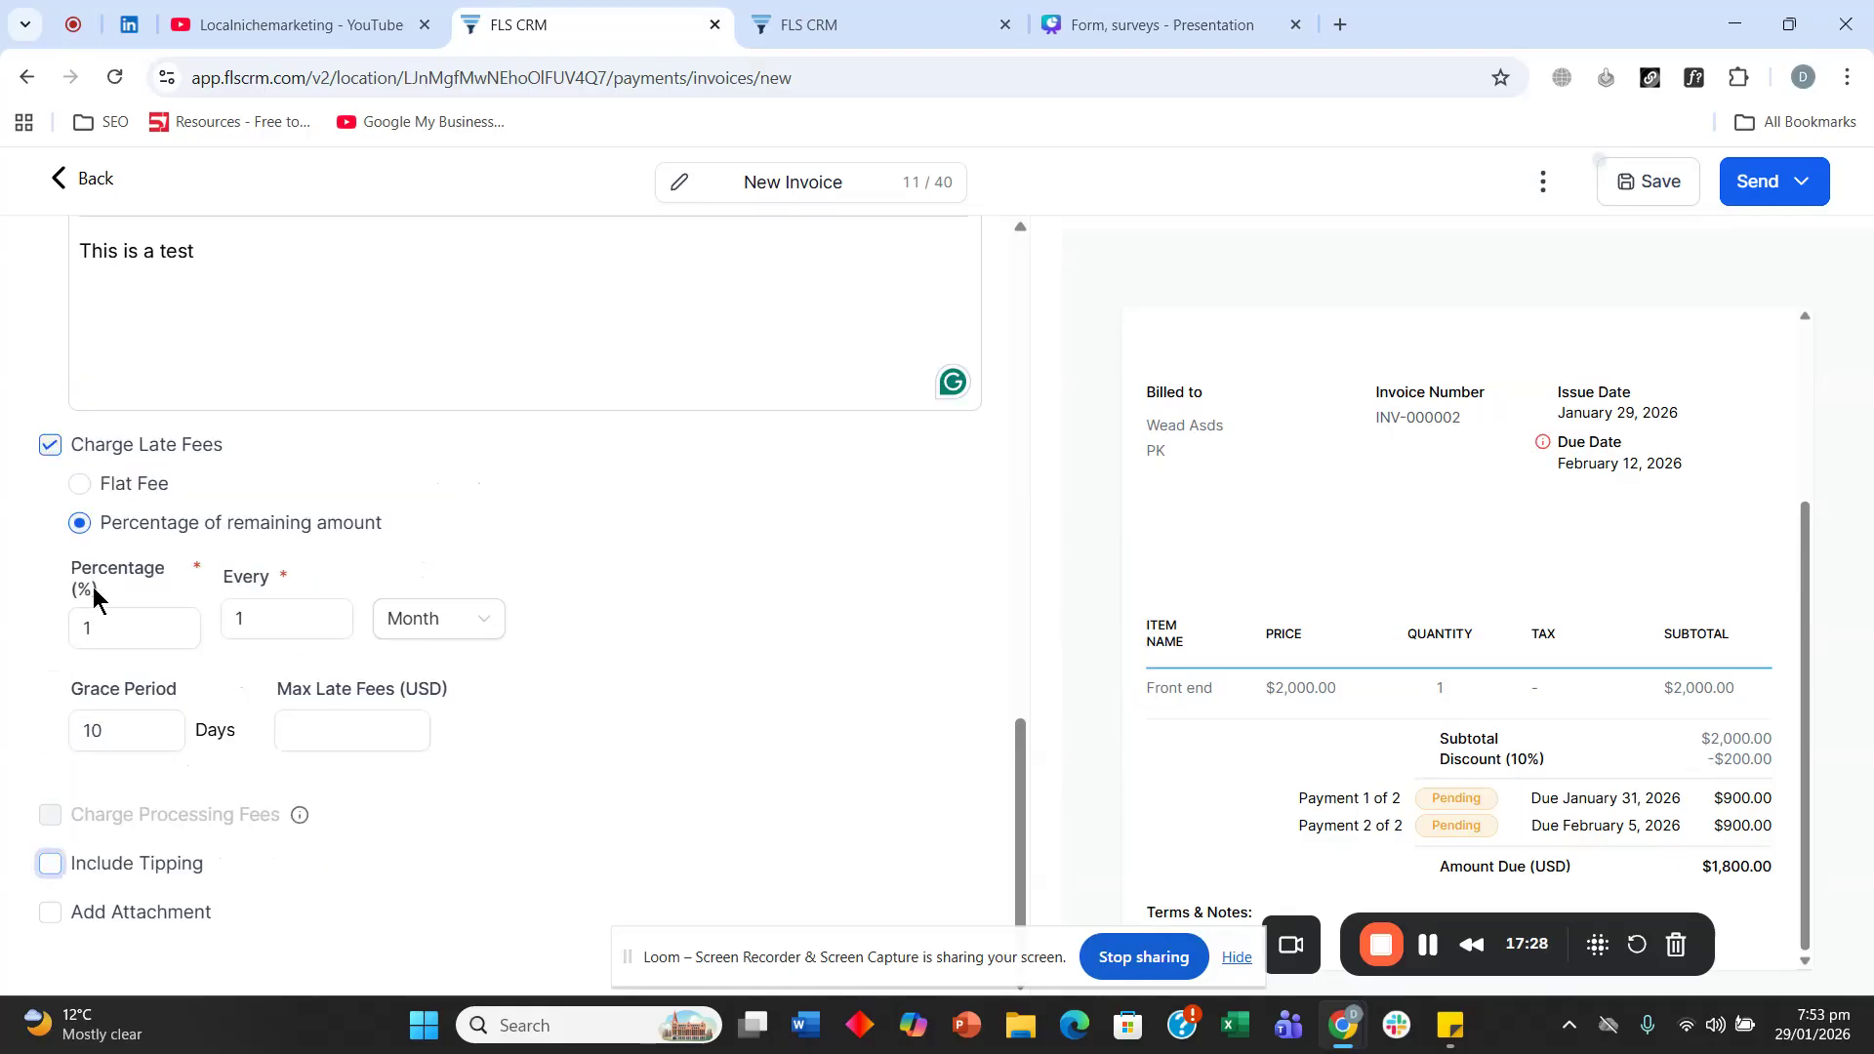
pyautogui.click(61, 456)
# Review the invoice form again, and switch the late fees on and back off.
pyautogui.scroll(5, 404, 524)
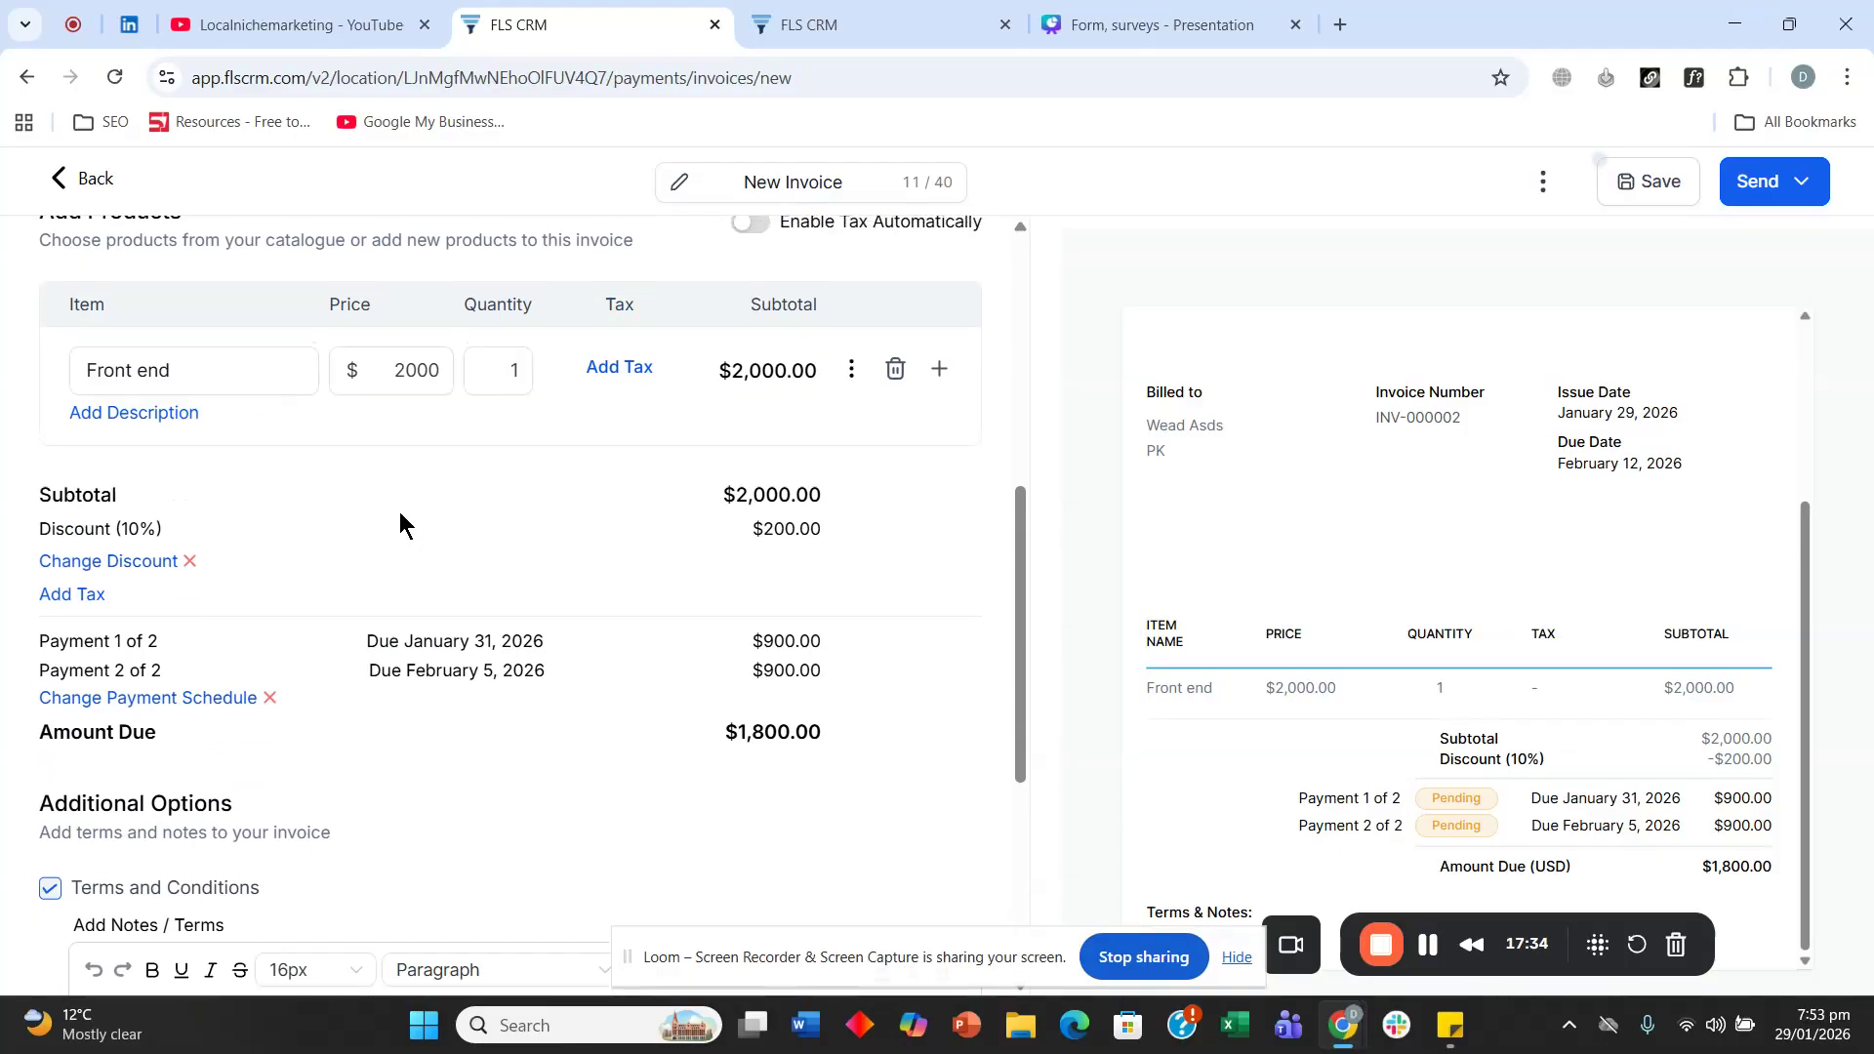
pyautogui.scroll(6, 401, 532)
pyautogui.scroll(-10, 289, 548)
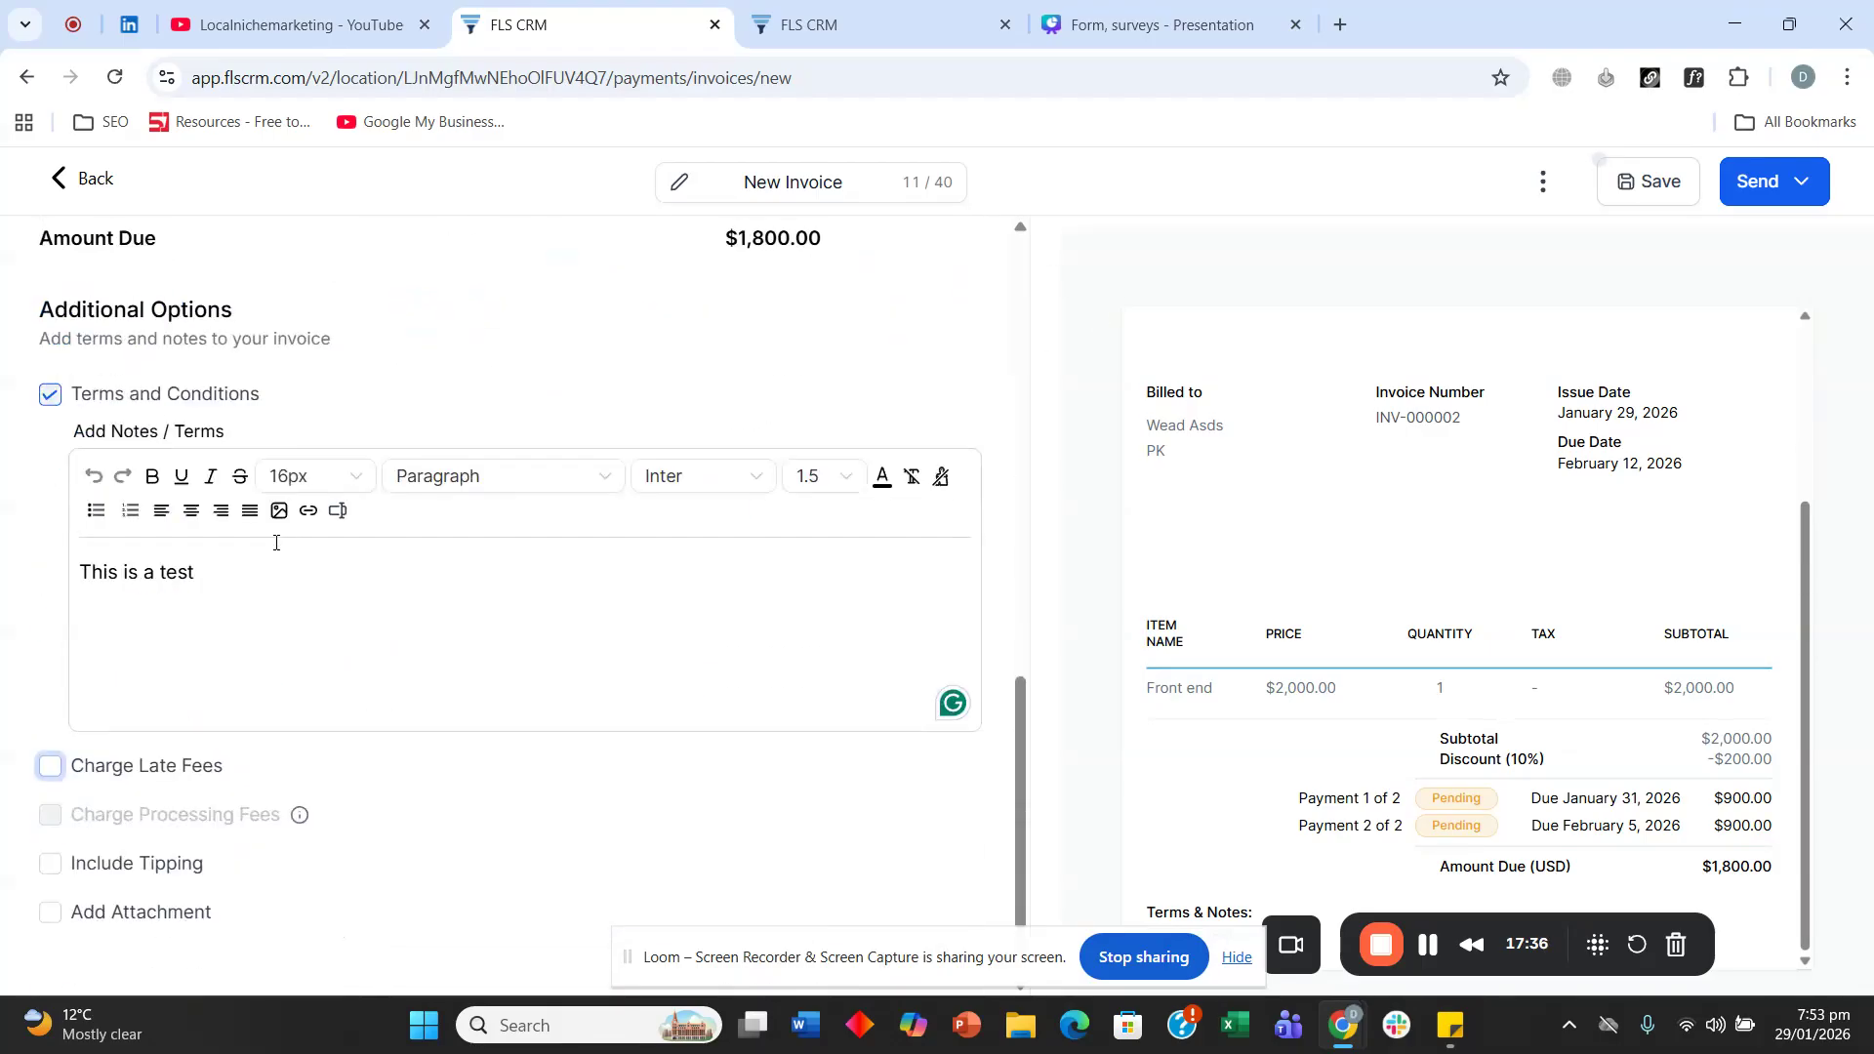
pyautogui.click(53, 766)
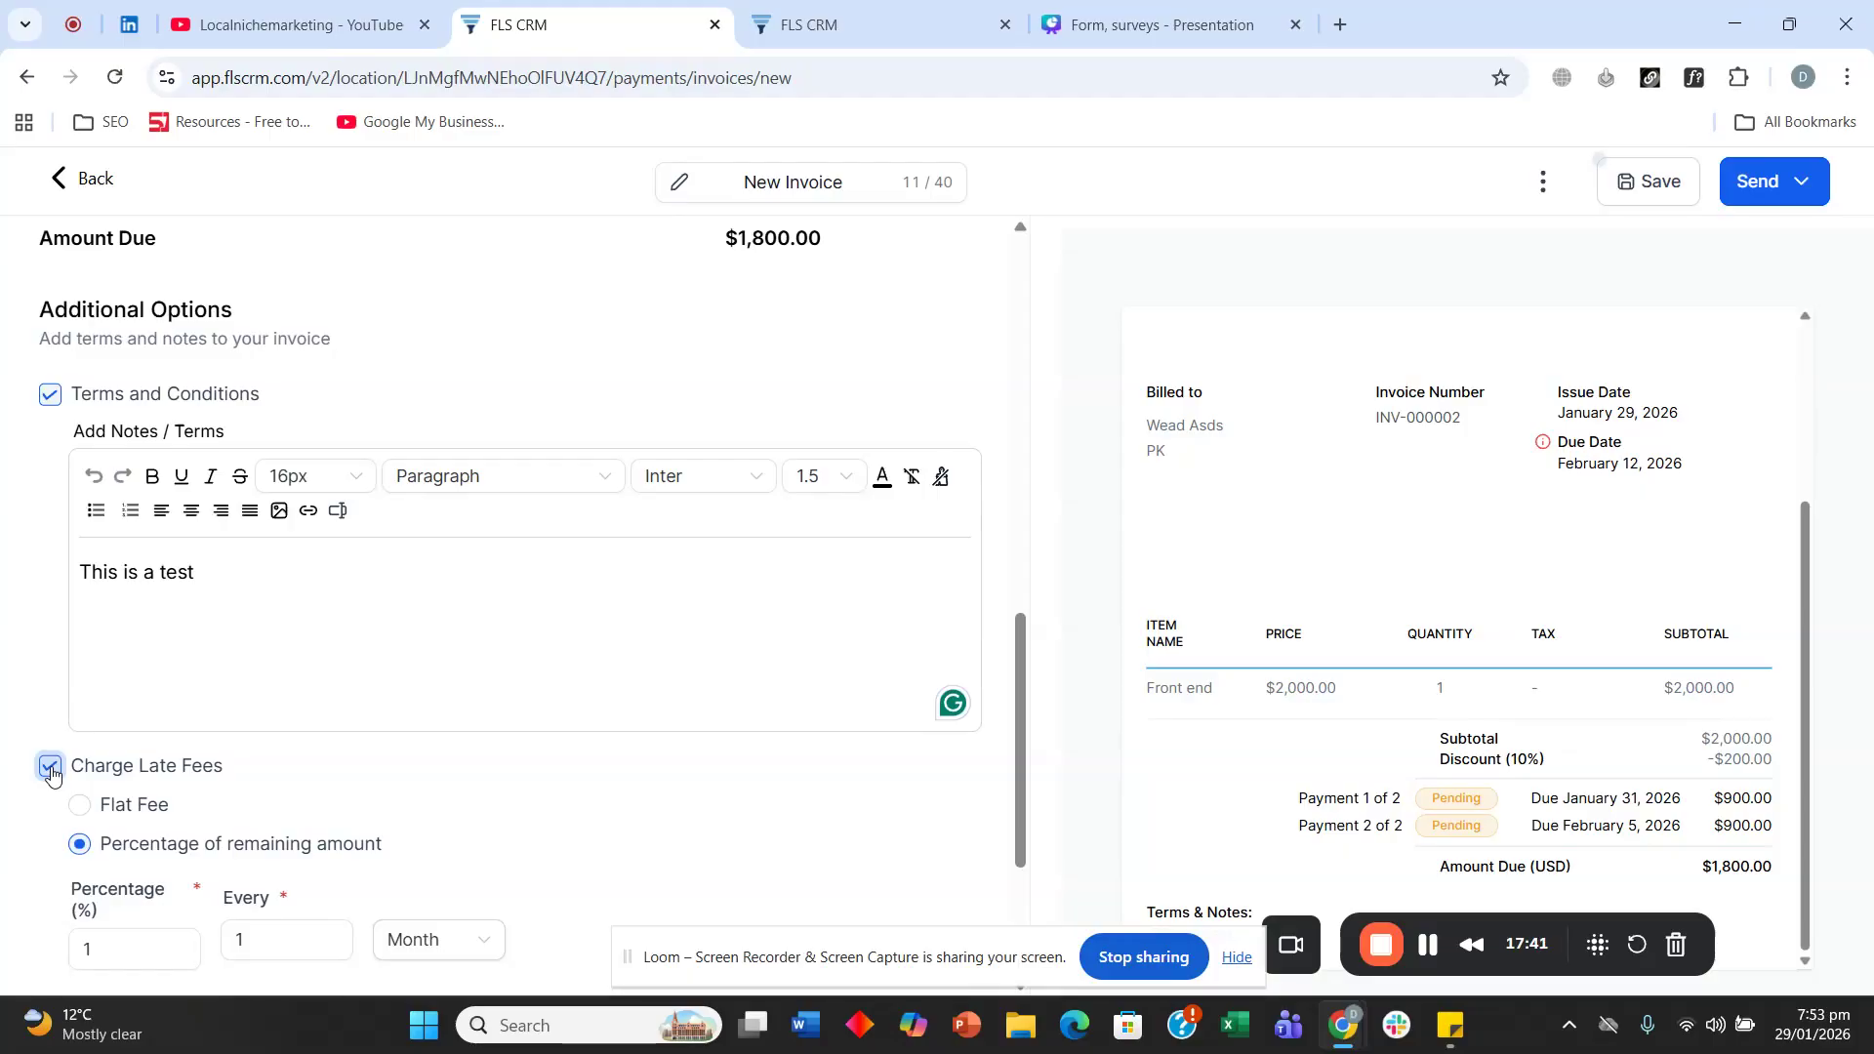
pyautogui.click(52, 772)
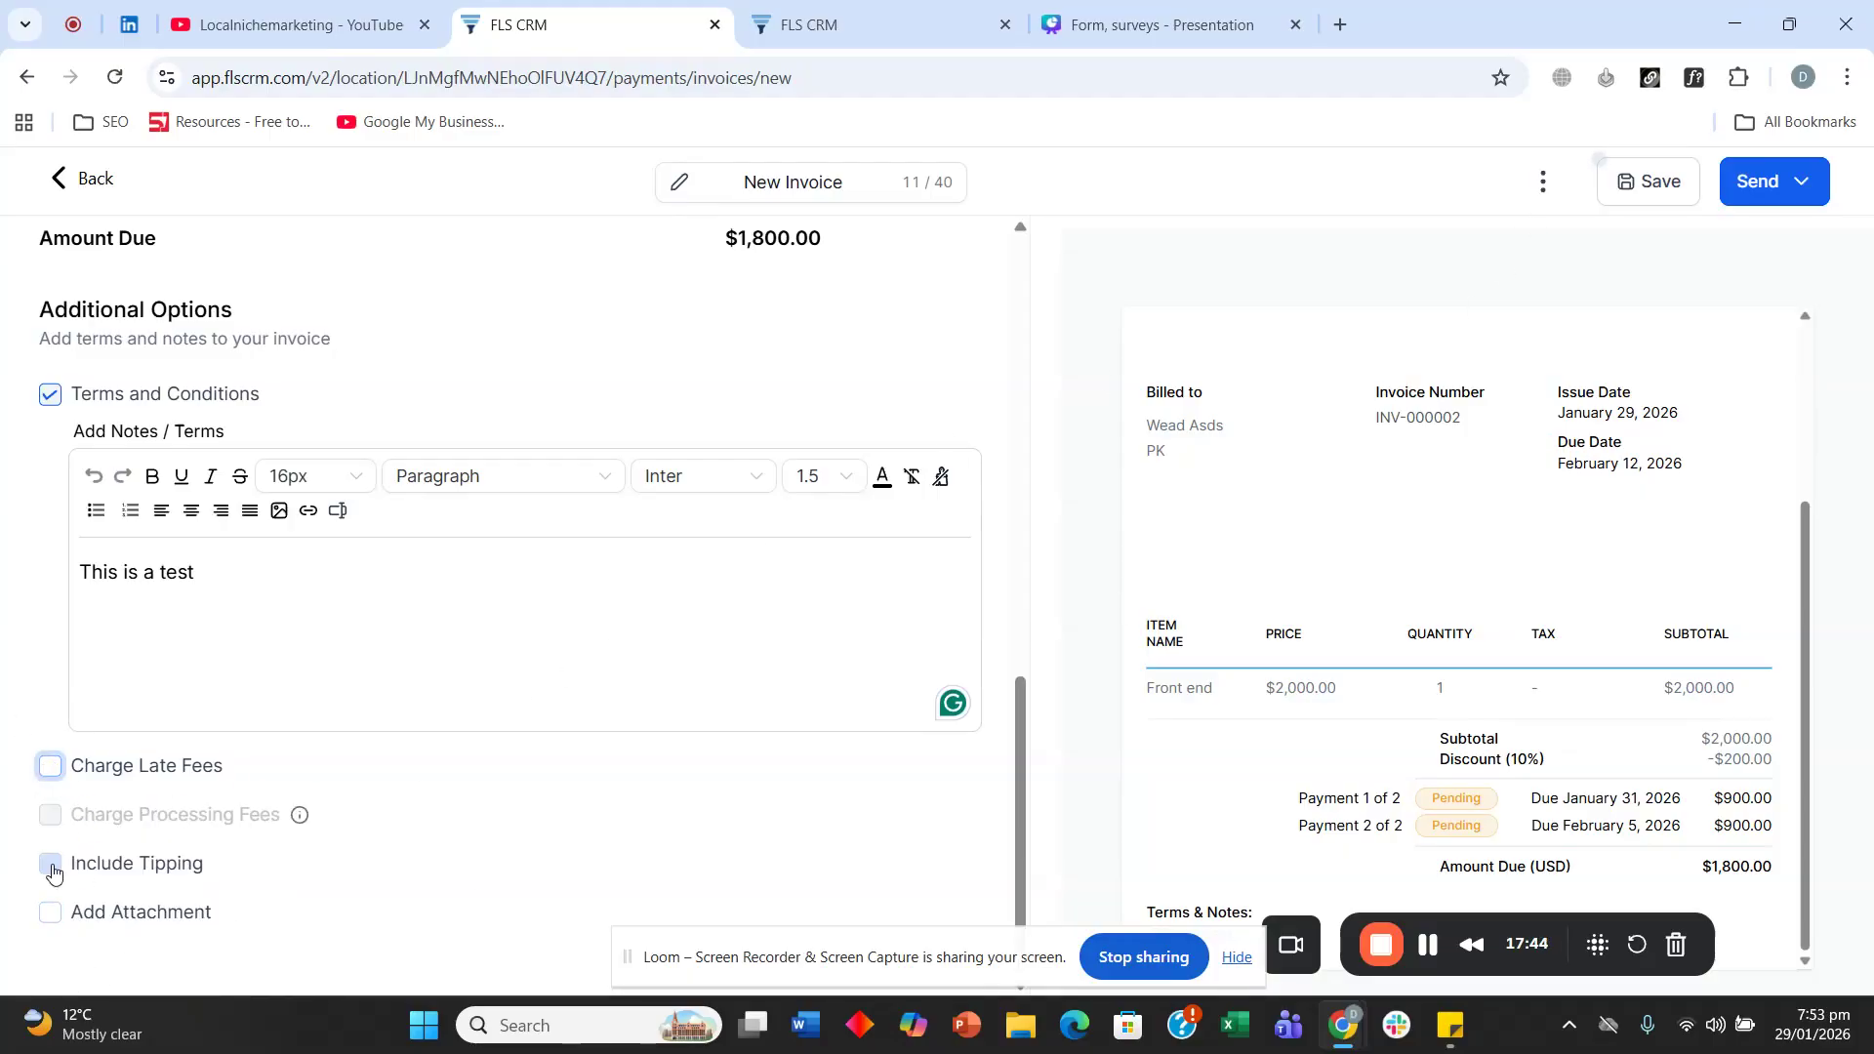
# Preview the draft invoice, check its billing details, payment schedule and terms, and return to the invoice editor.
pyautogui.click(1540, 186)
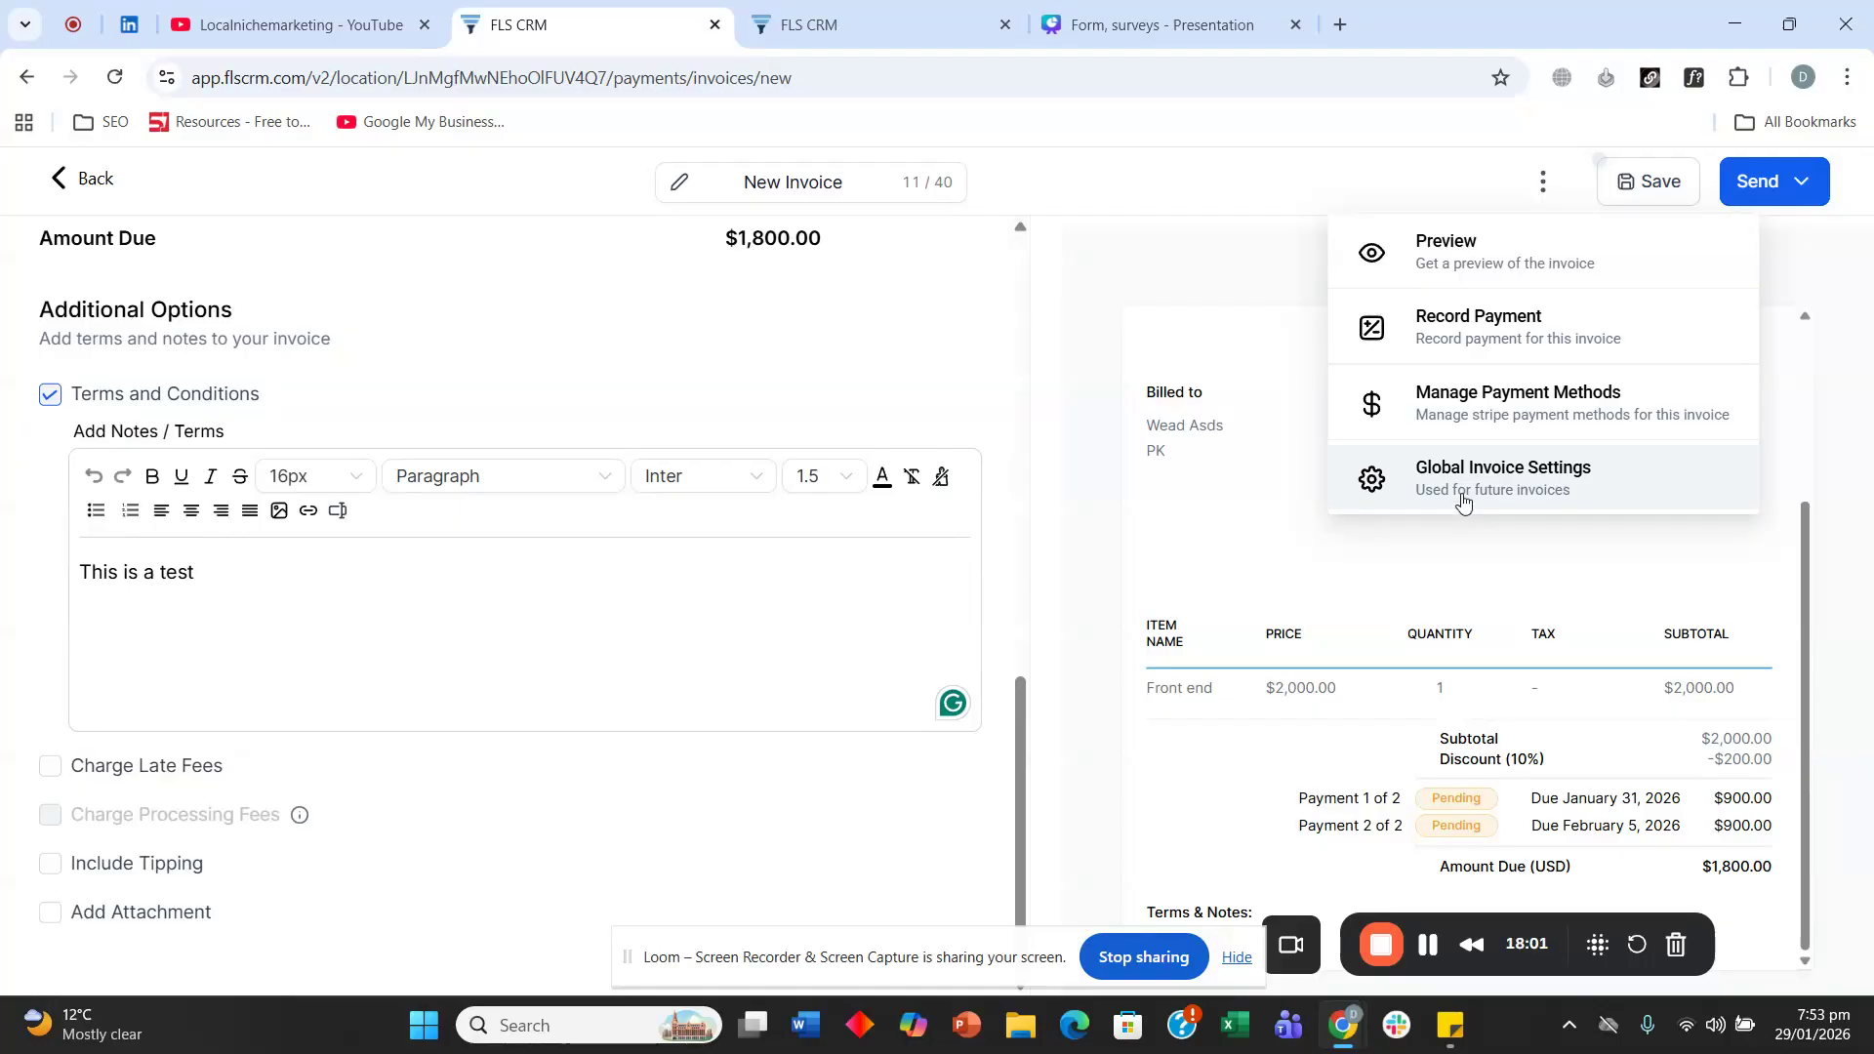
pyautogui.click(1455, 259)
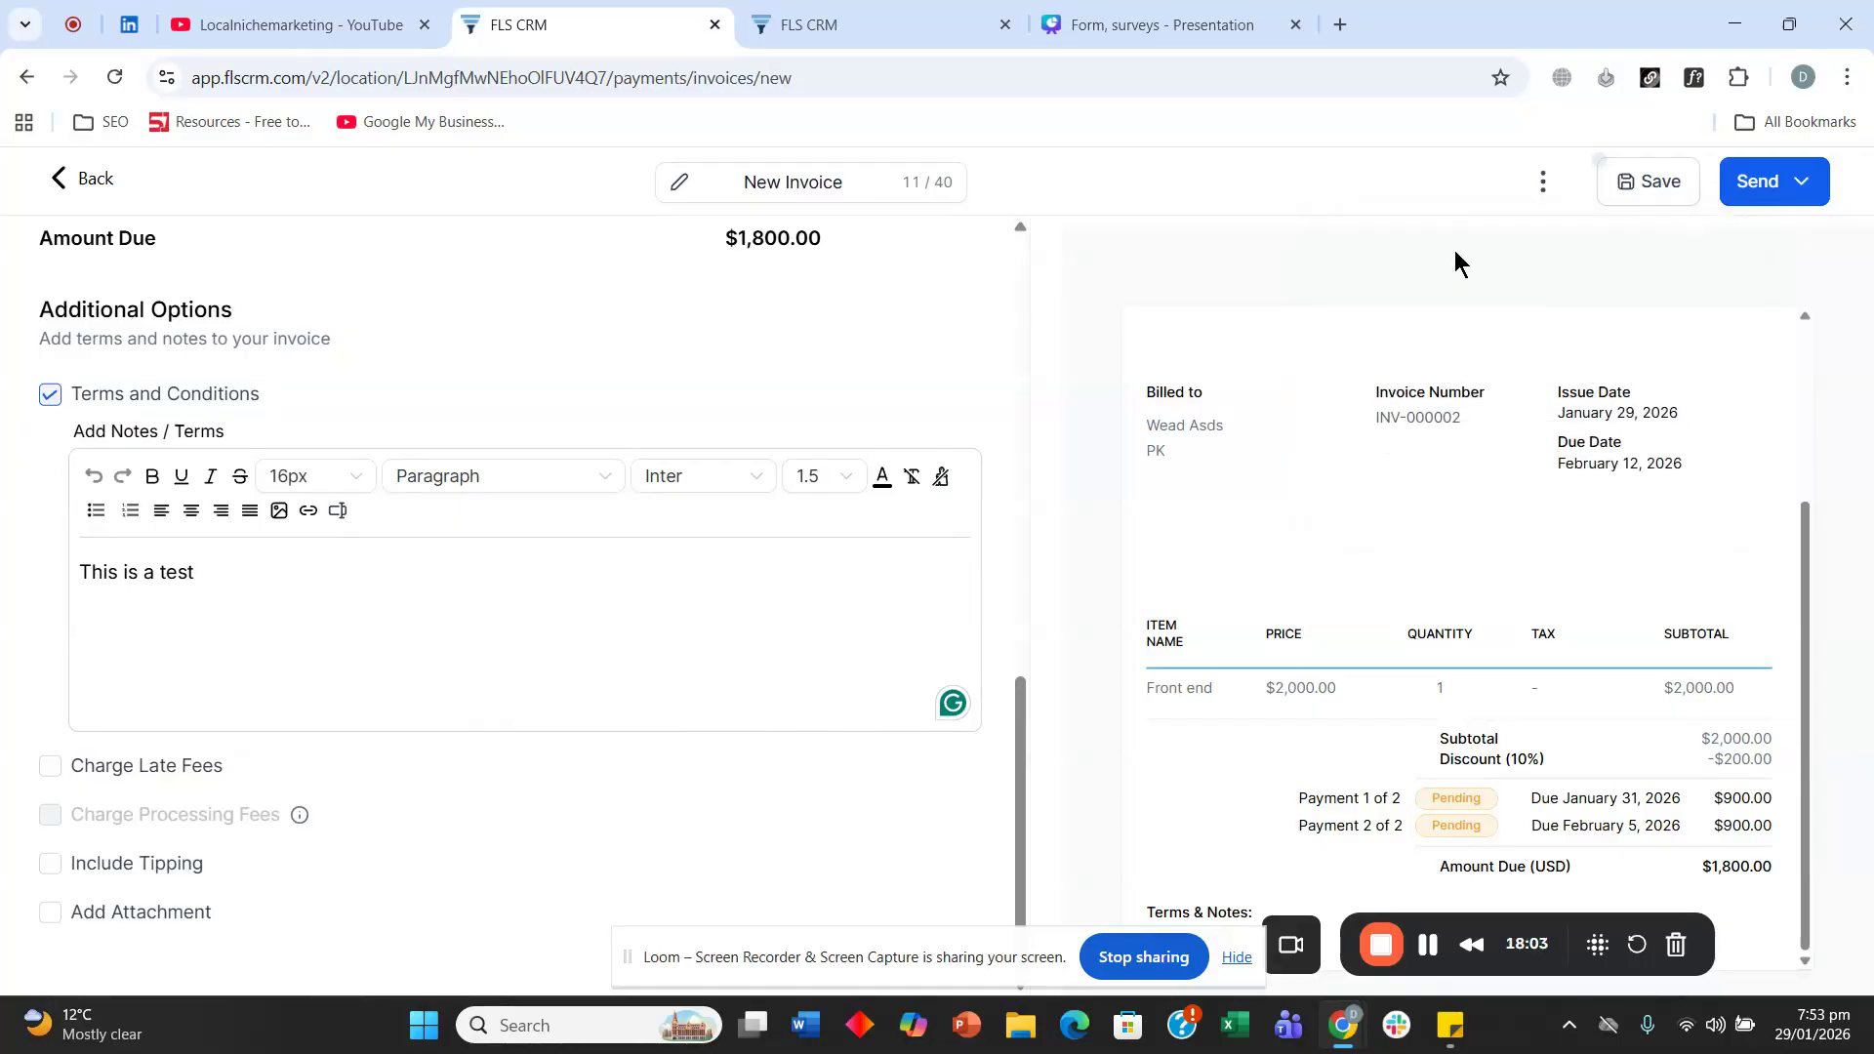
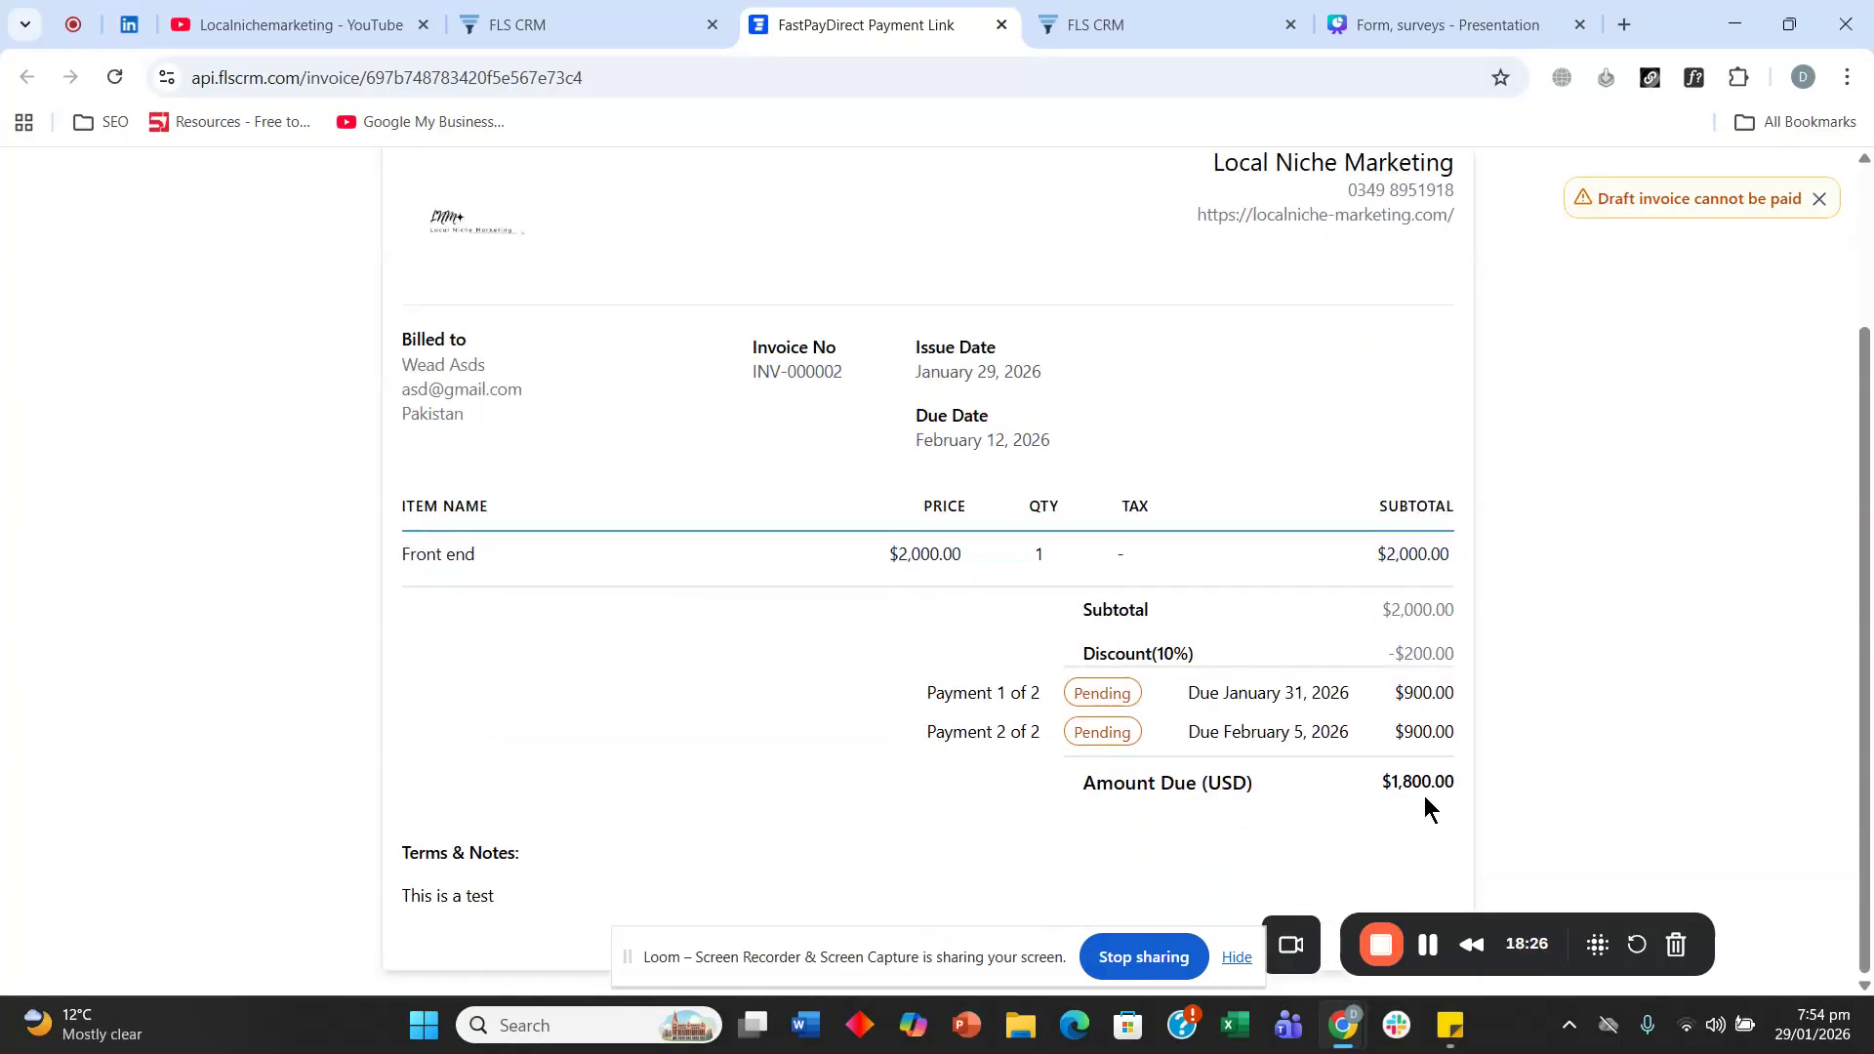
pyautogui.scroll(2, 585, 634)
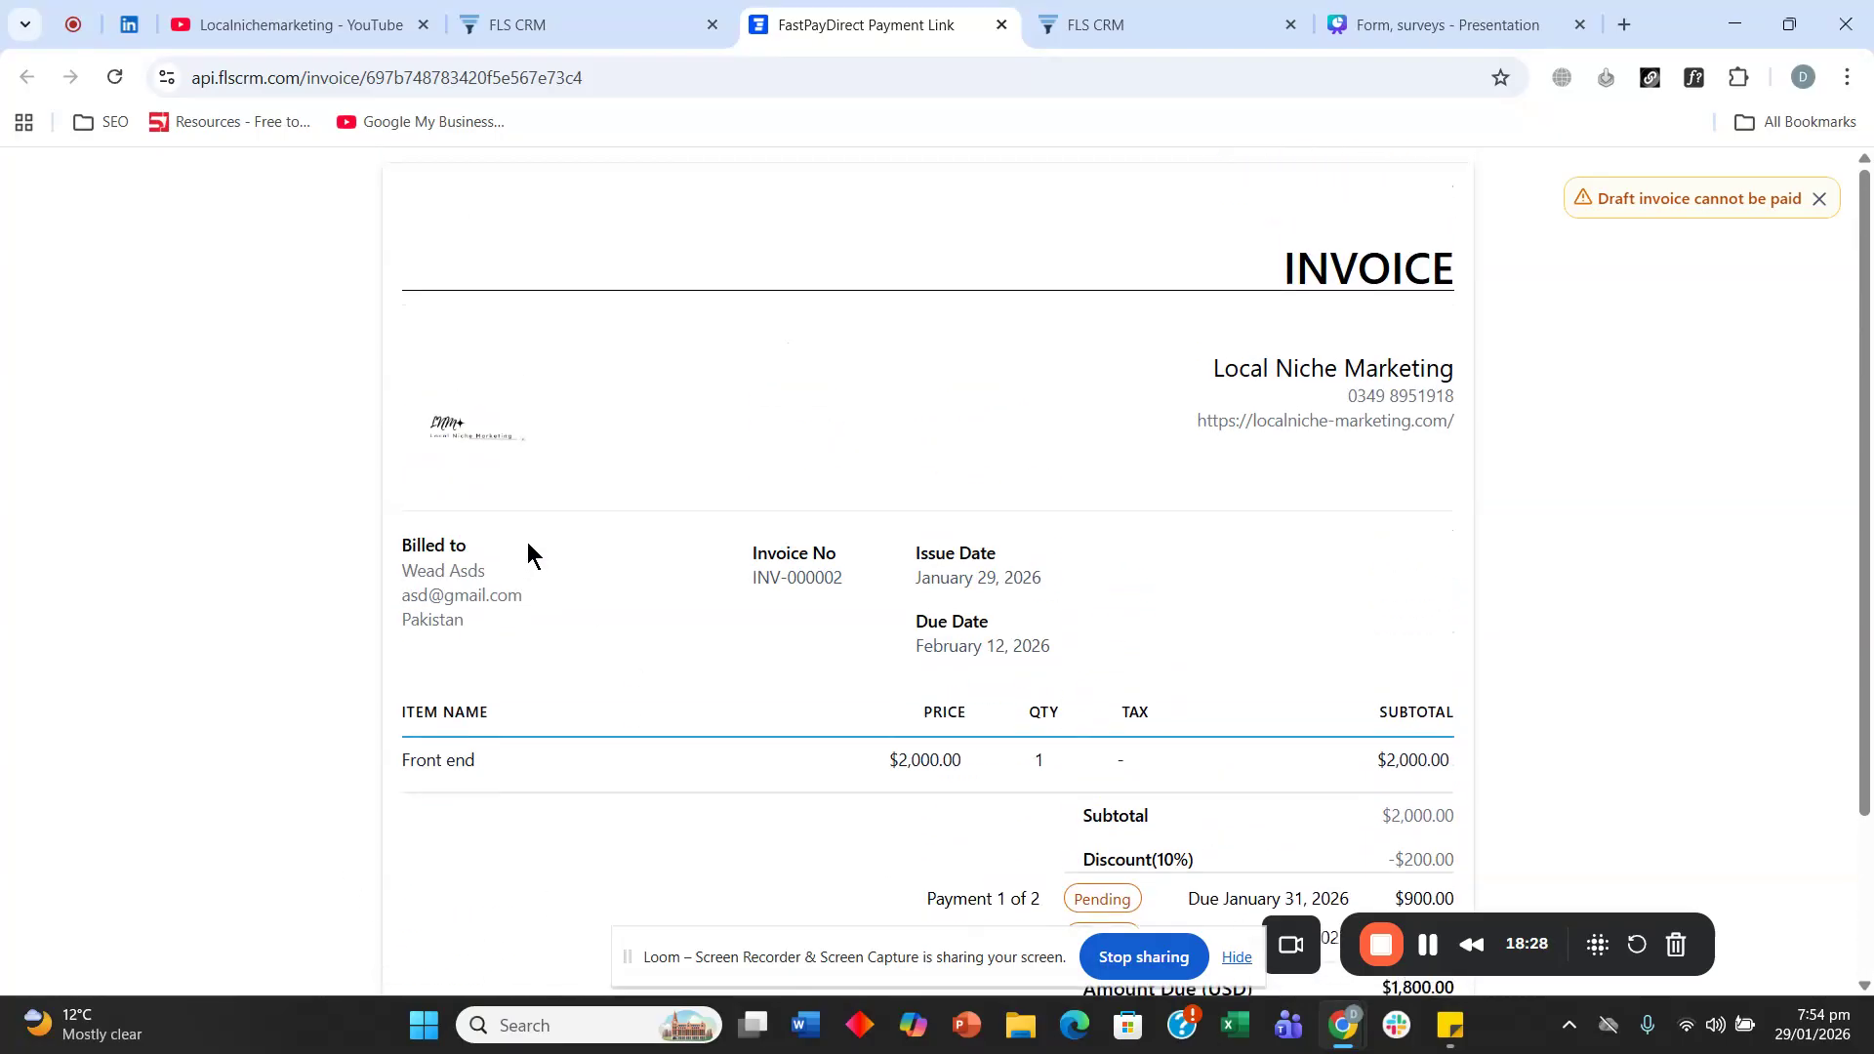
pyautogui.scroll(-2, 648, 359)
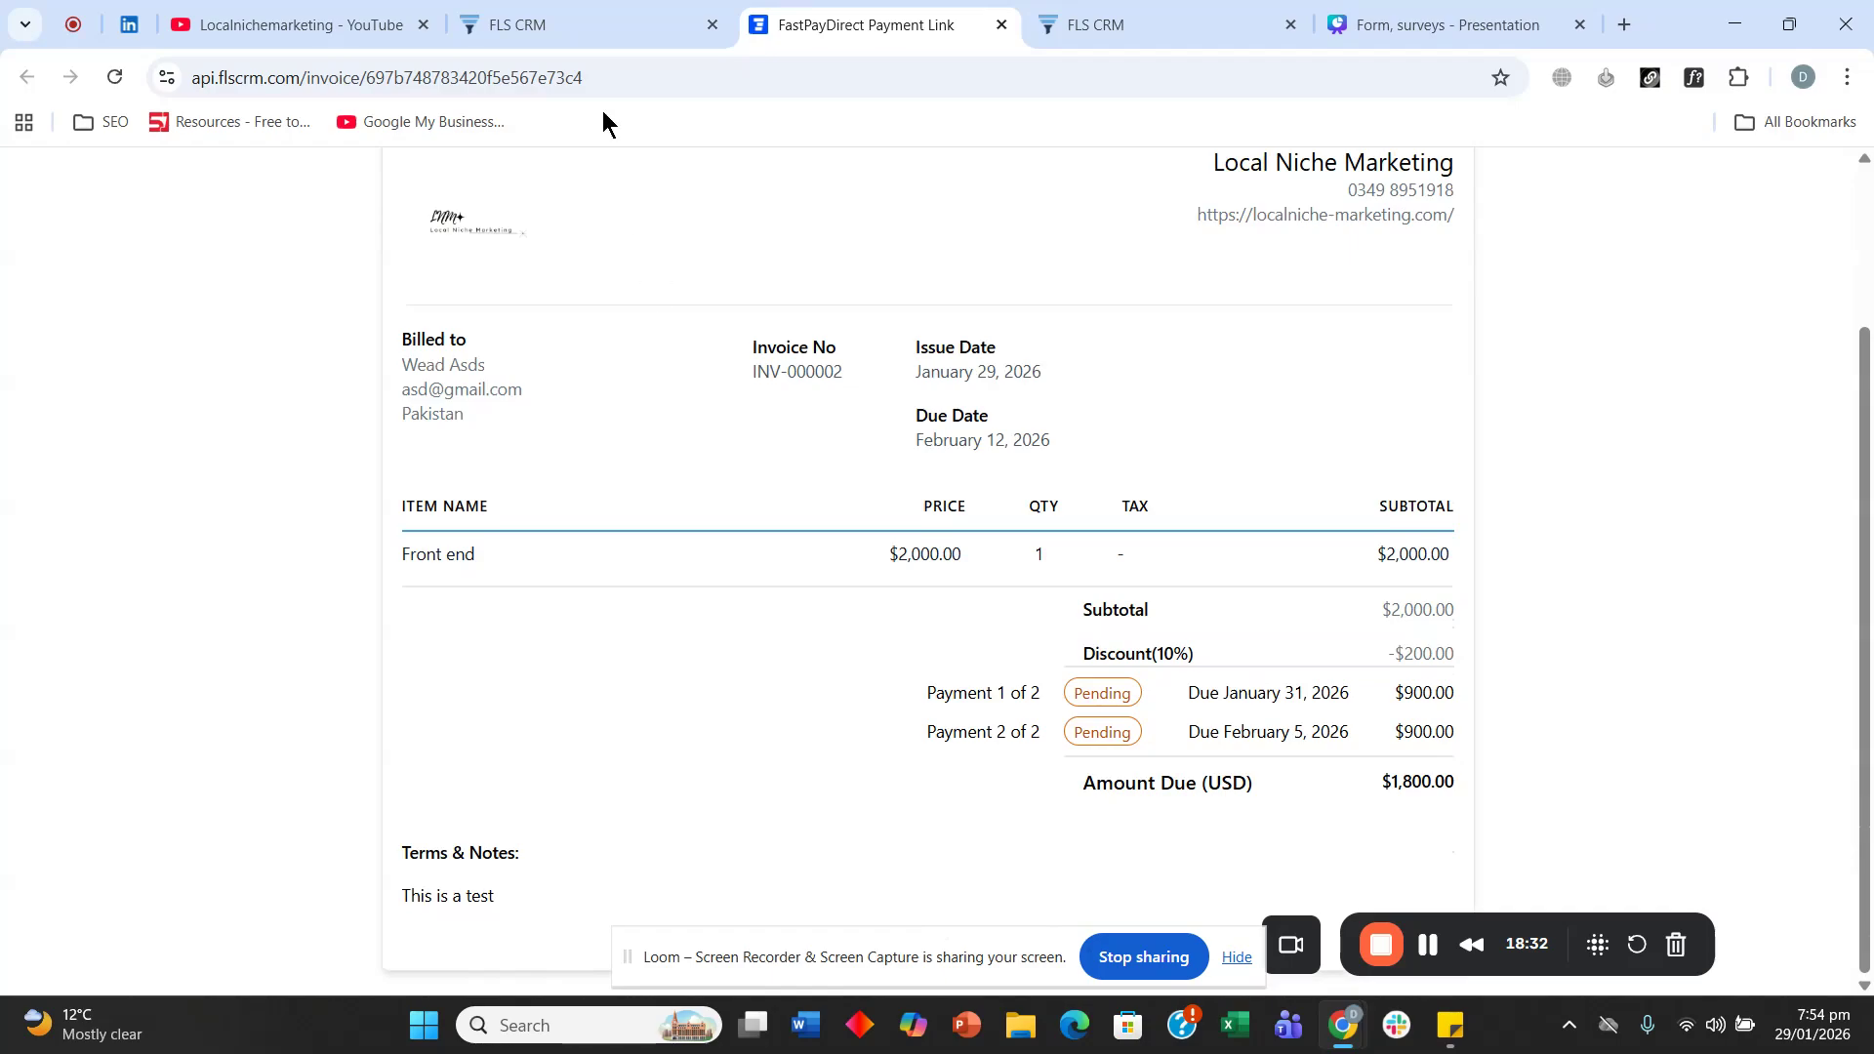
pyautogui.click(605, 30)
pyautogui.scroll(10, 419, 519)
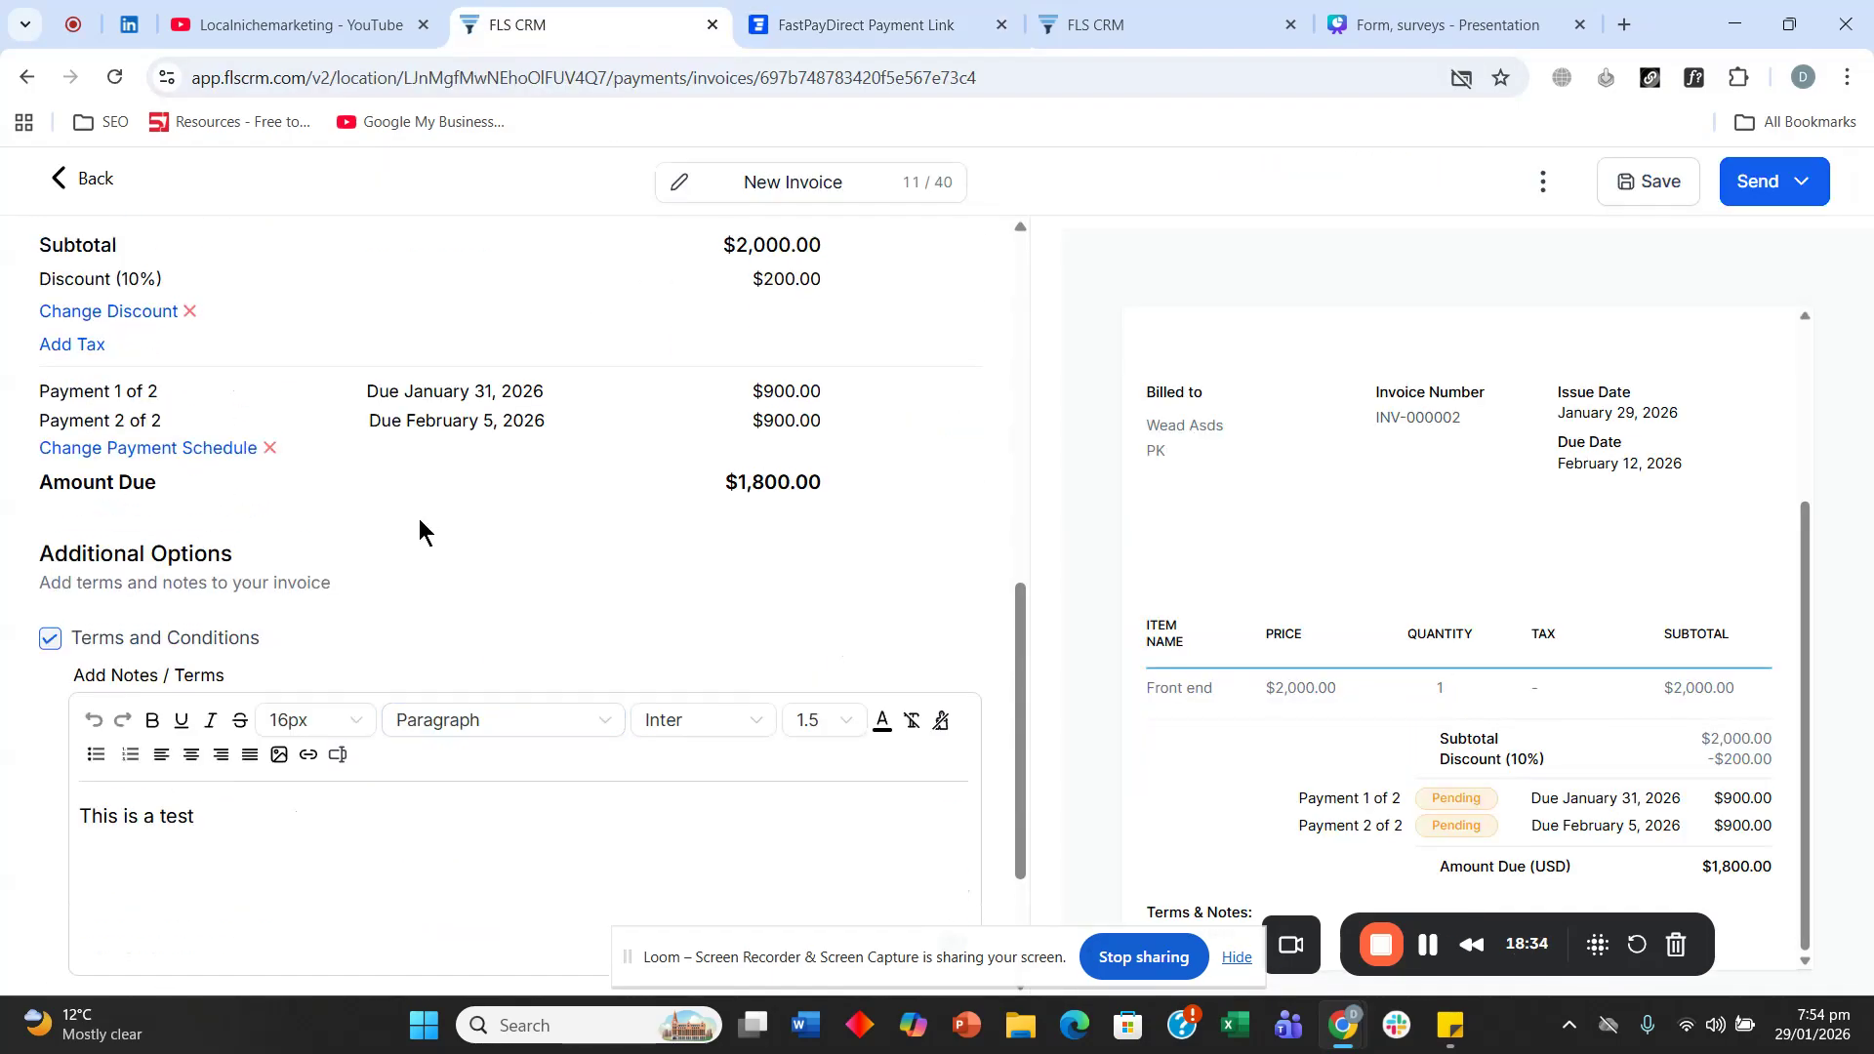
pyautogui.click(962, 510)
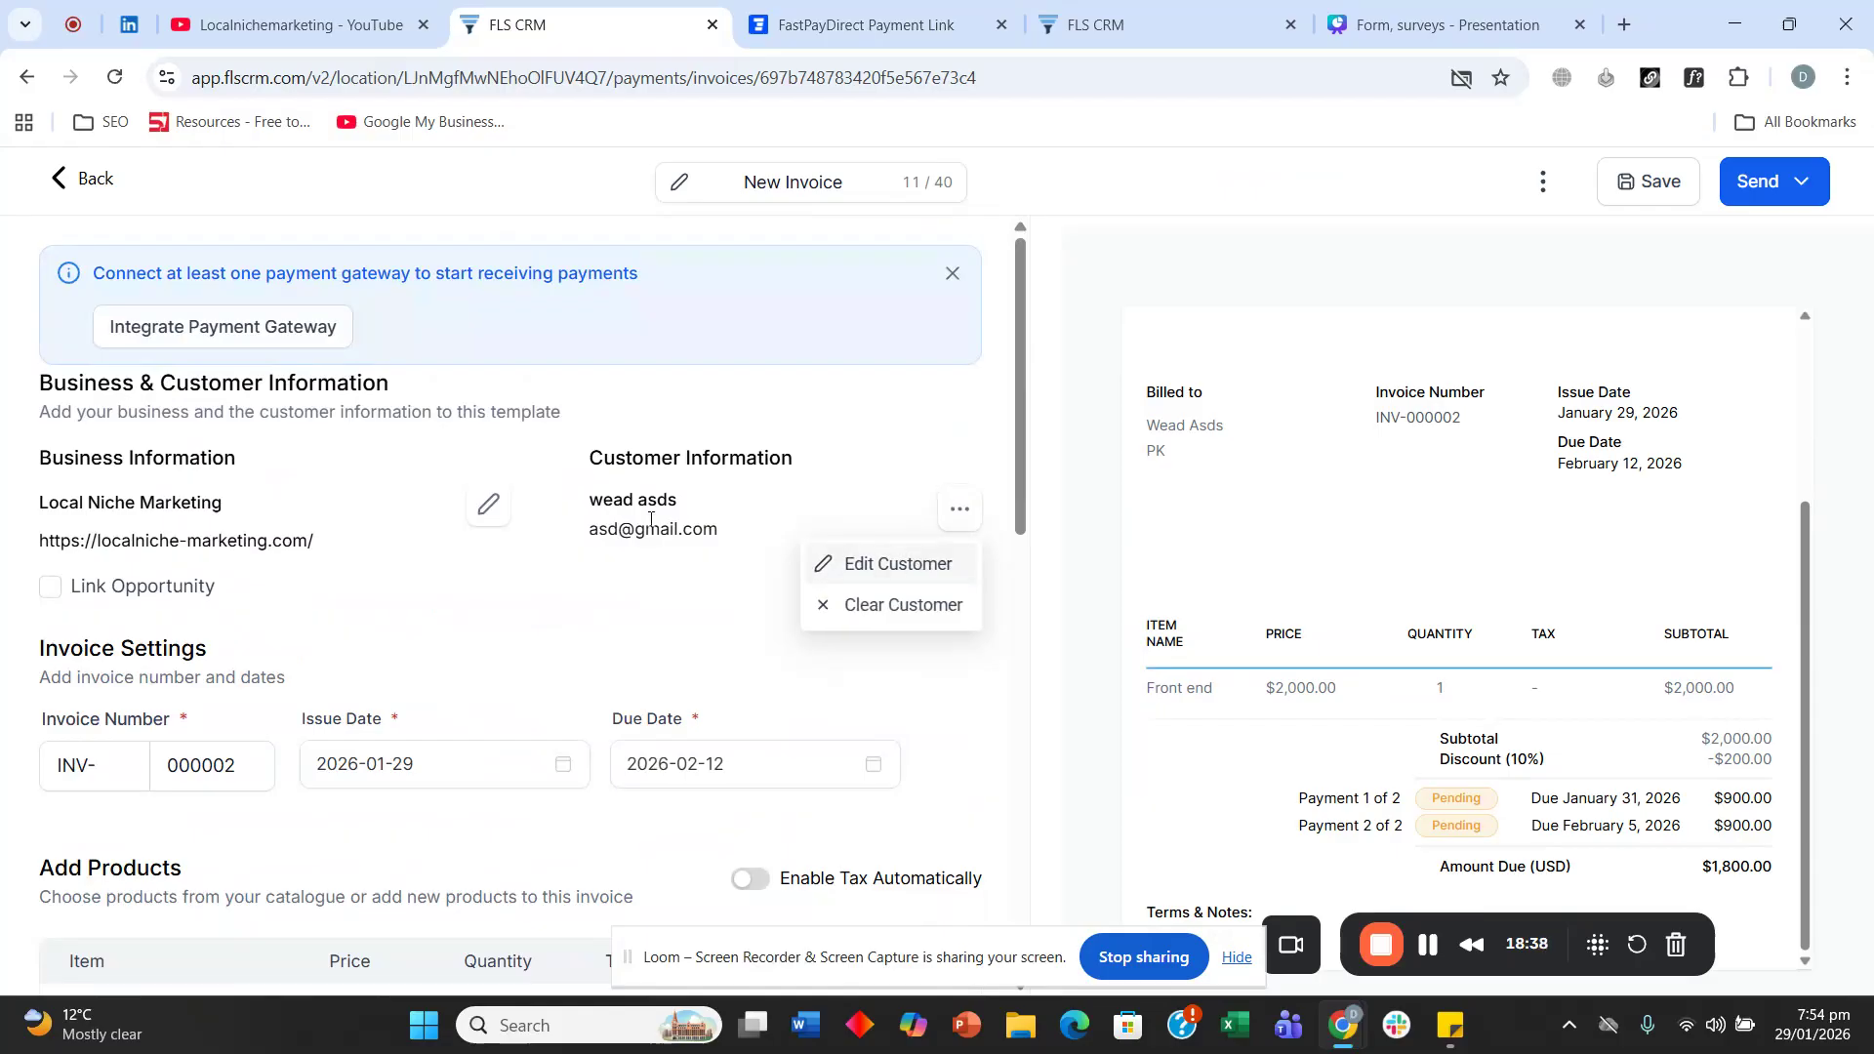
pyautogui.click(956, 512)
pyautogui.click(958, 510)
pyautogui.click(909, 581)
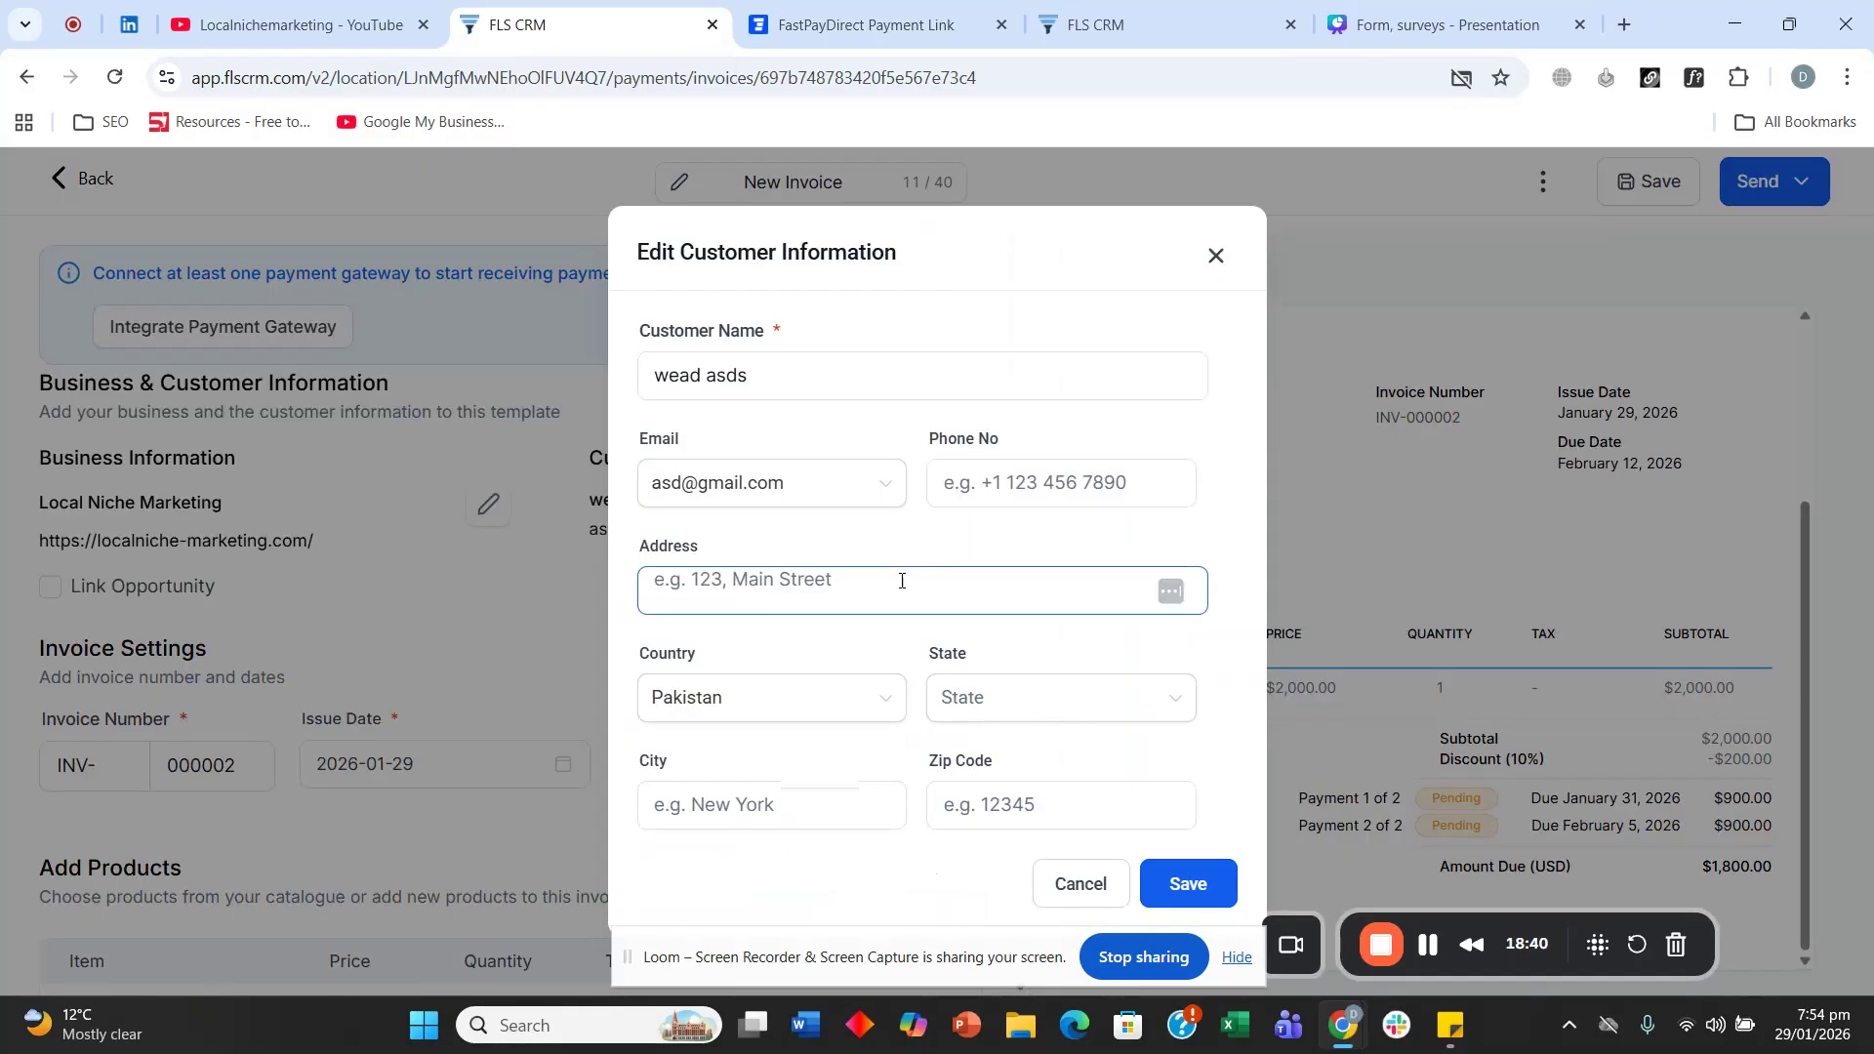
pyautogui.click(899, 375)
pyautogui.click(1217, 255)
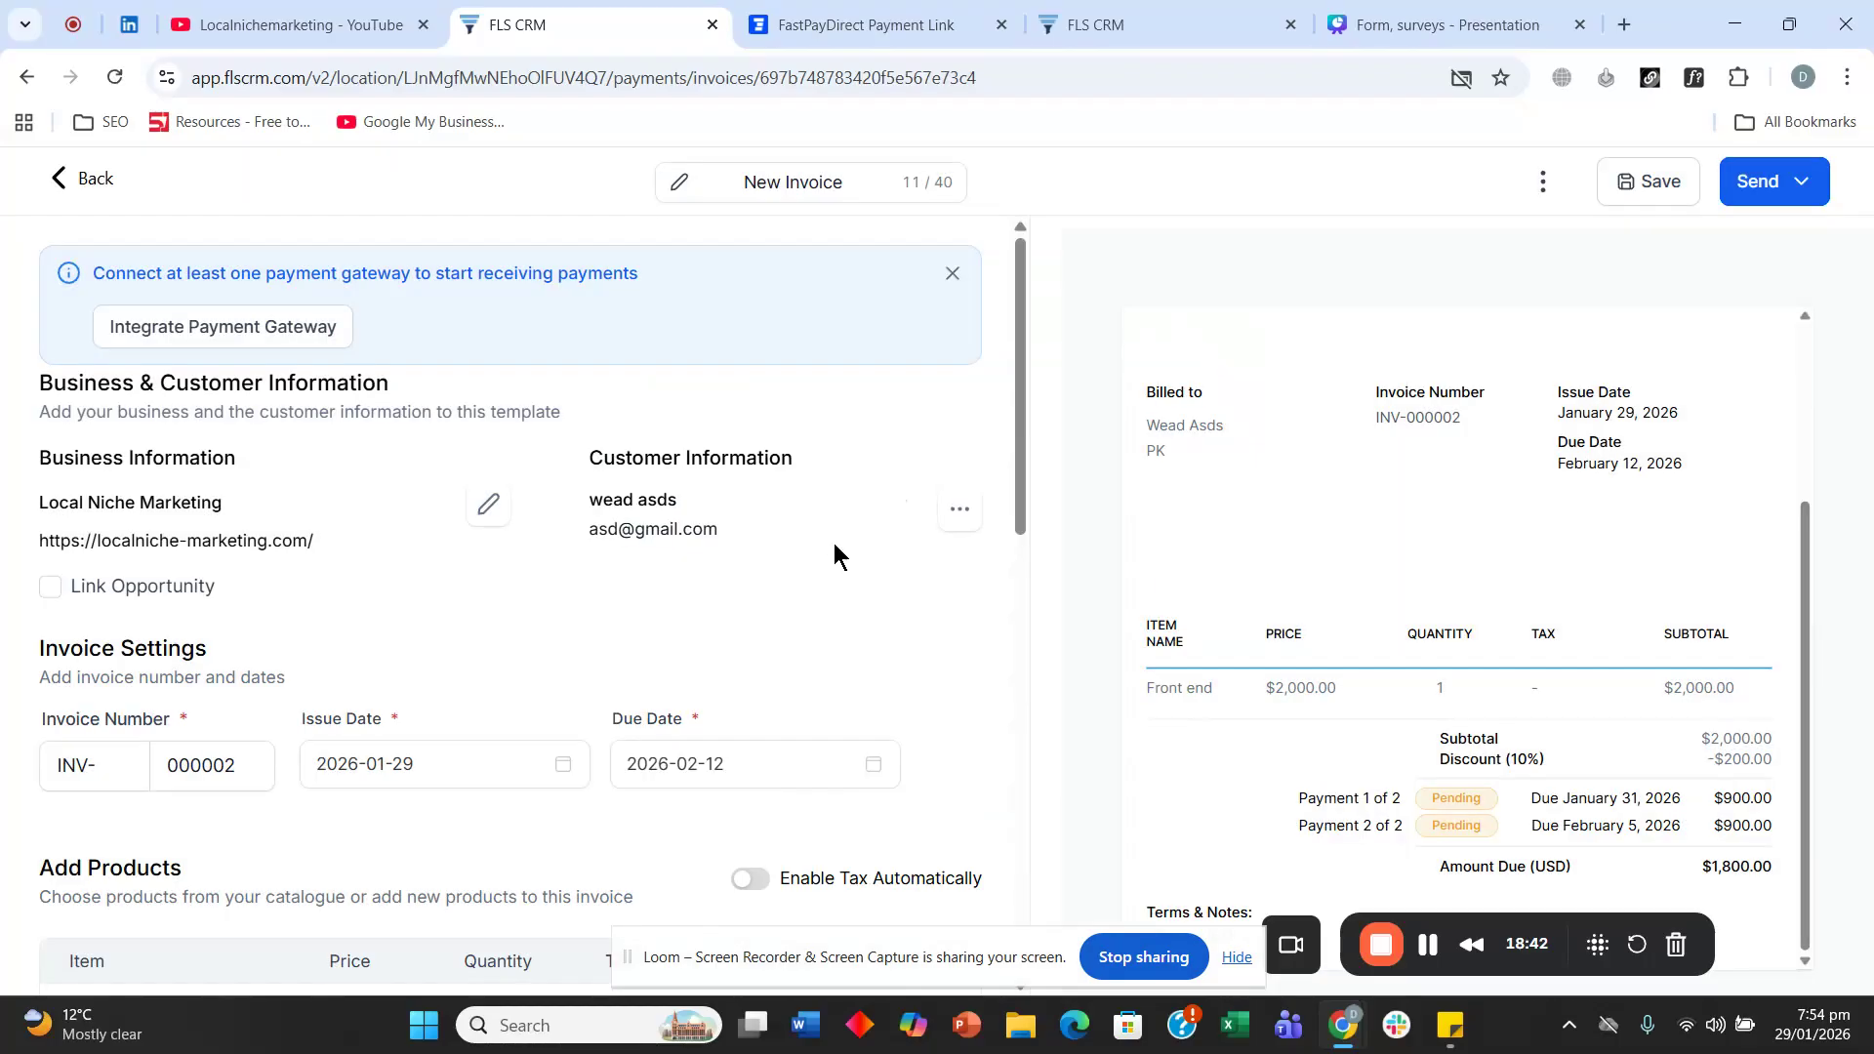
# Clear the invoice's current customer and select the second listed contact instead.
pyautogui.click(958, 511)
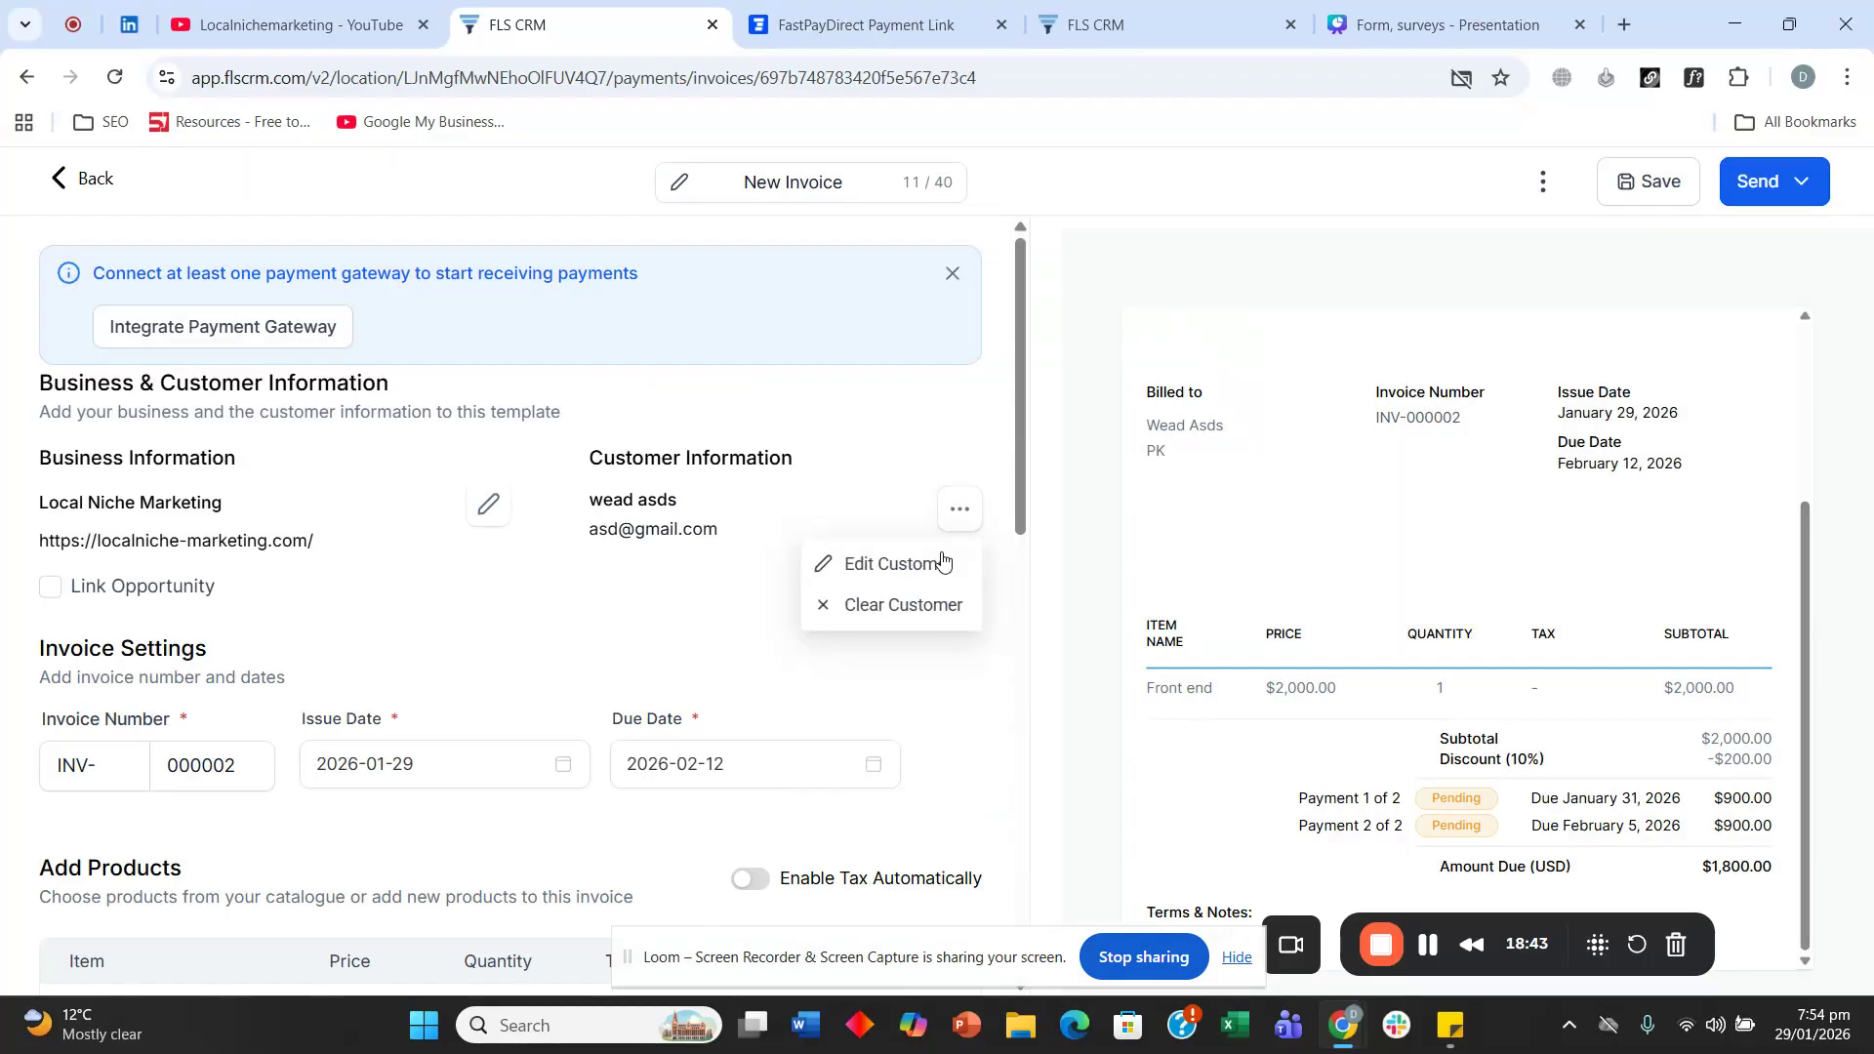
pyautogui.click(932, 607)
pyautogui.click(788, 691)
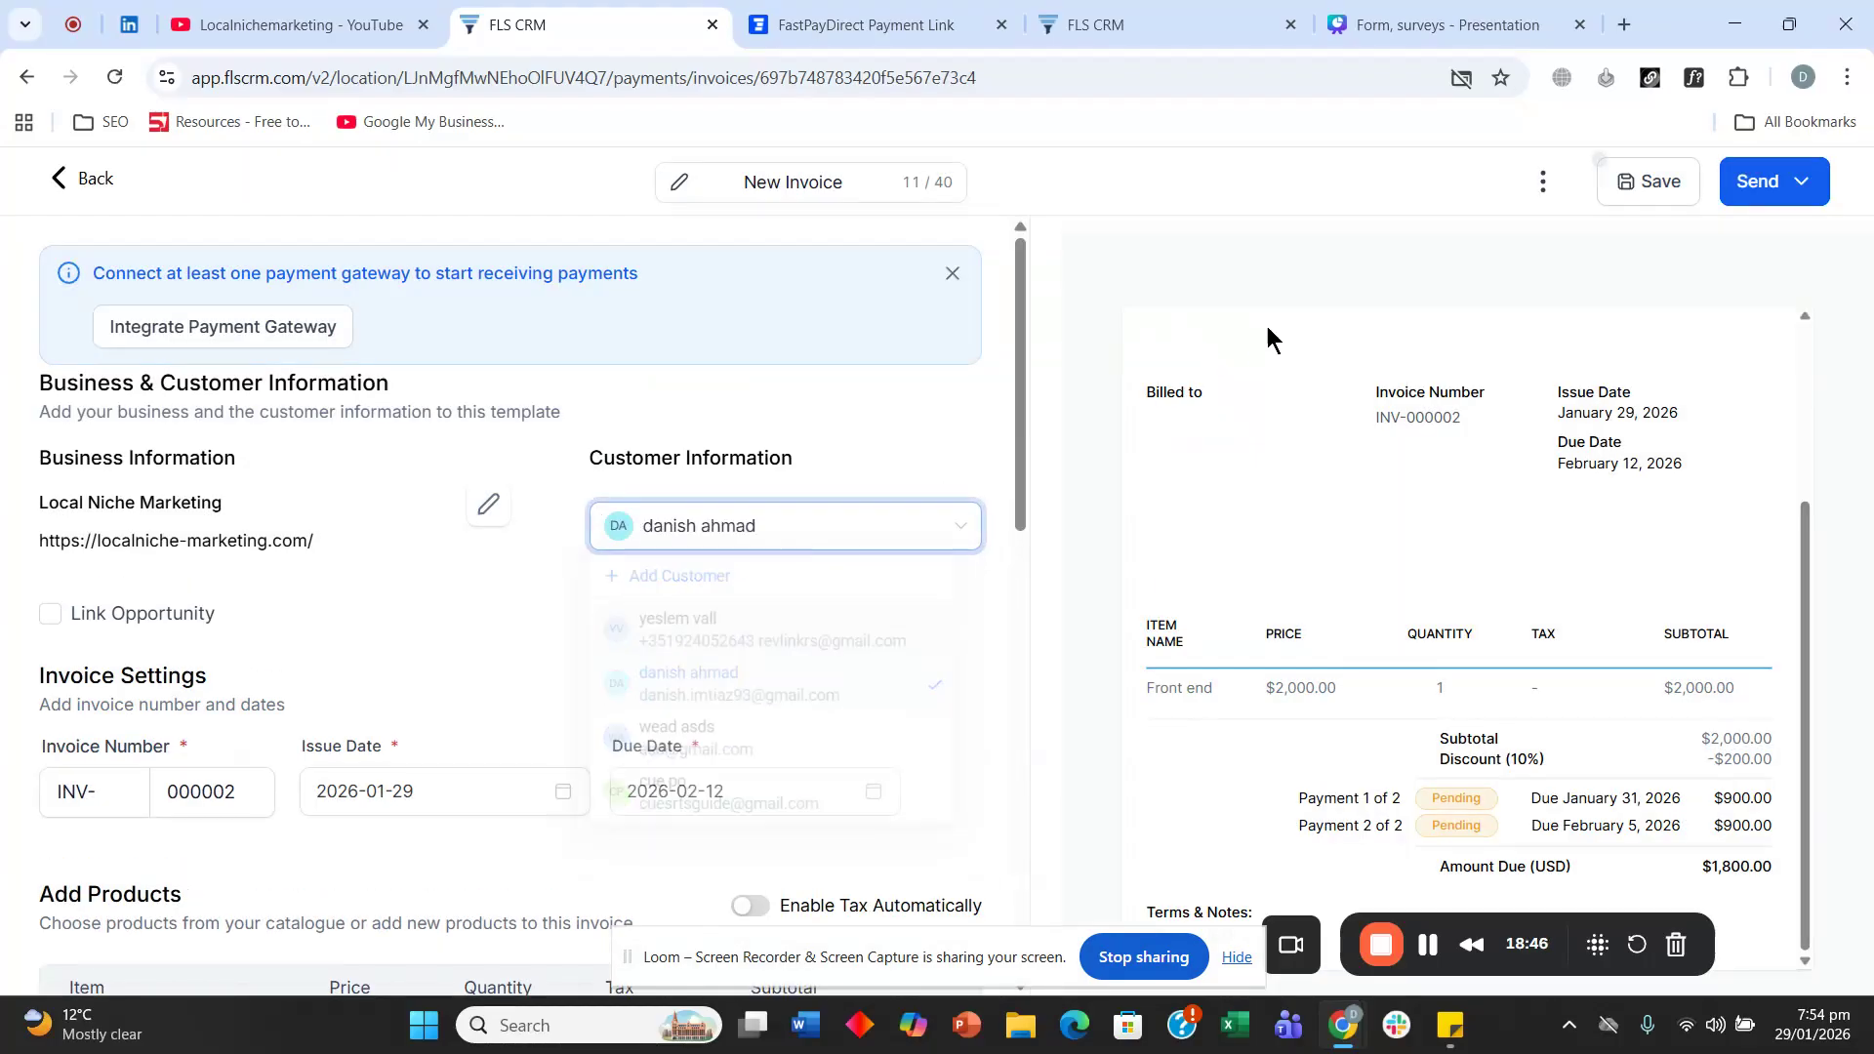
# Check the alternative send options and rename the invoice as "Web Front End Invoice".
pyautogui.click(1803, 183)
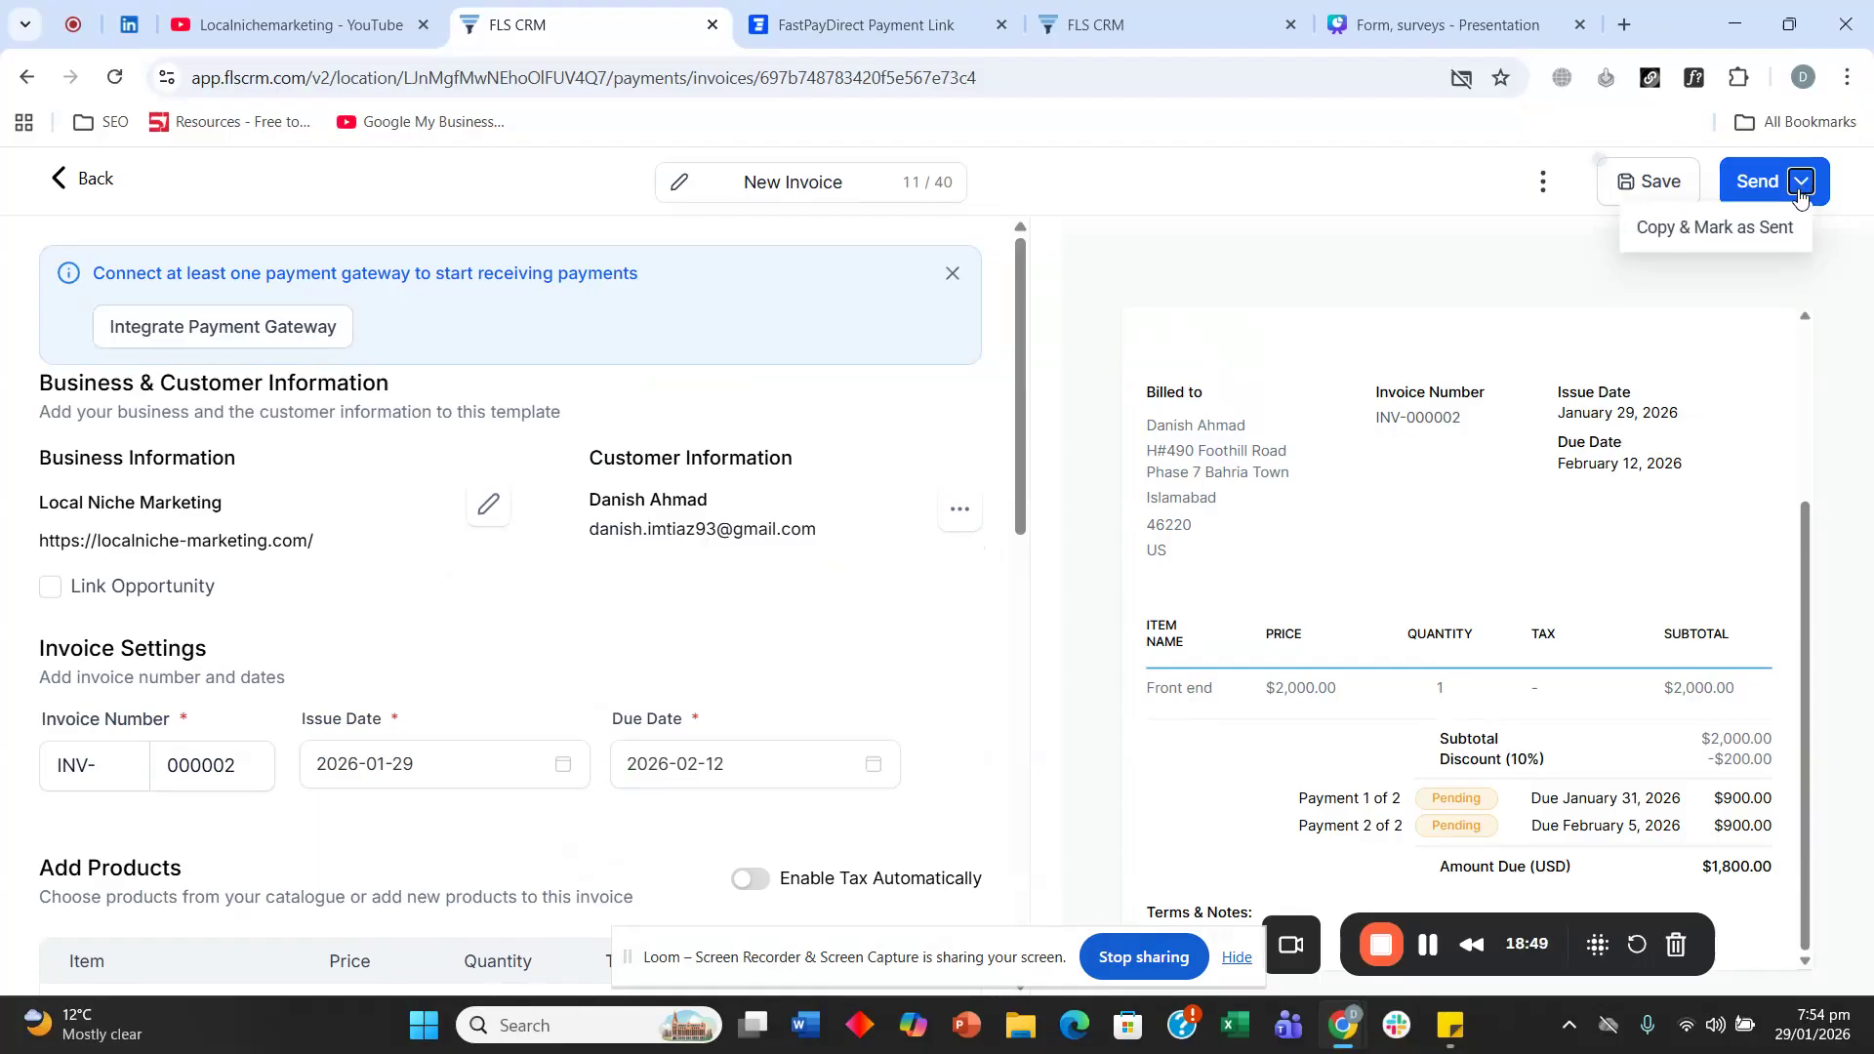
pyautogui.click(862, 196)
pyautogui.press('BackSpace')
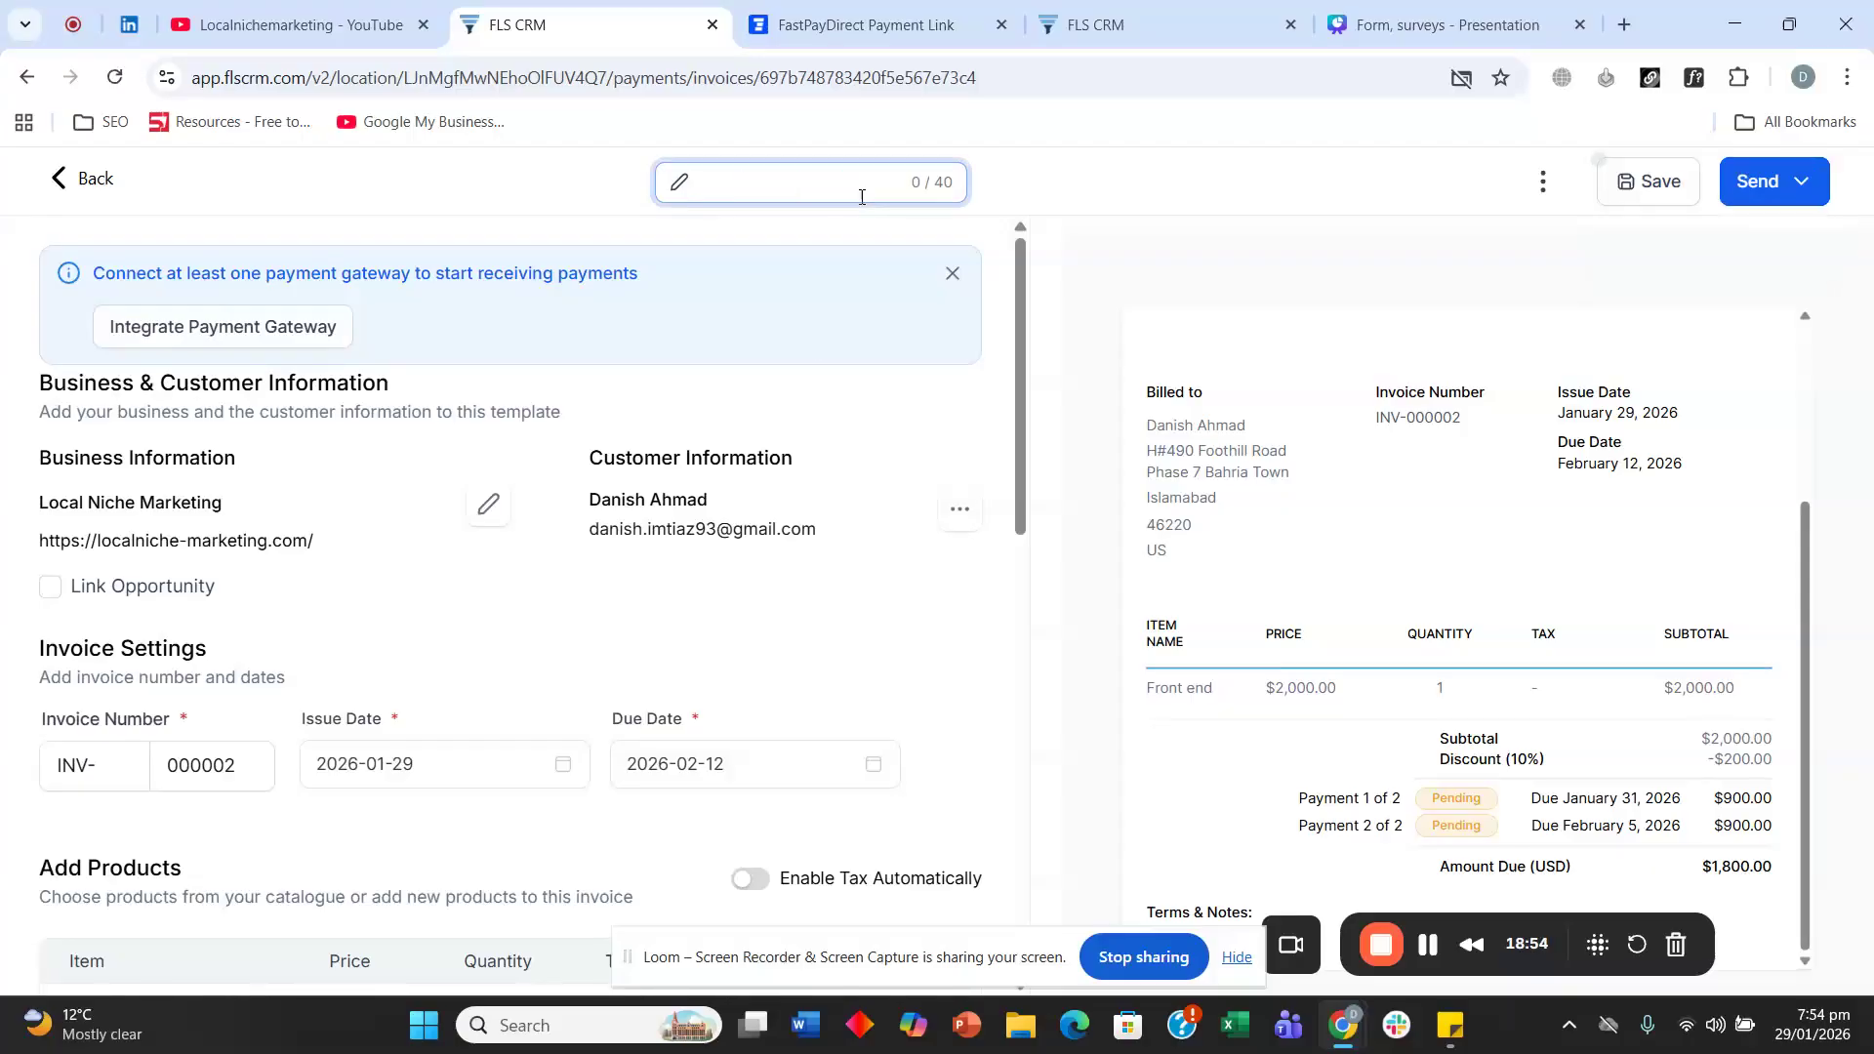
pyautogui.write('Web Front End Invoice')
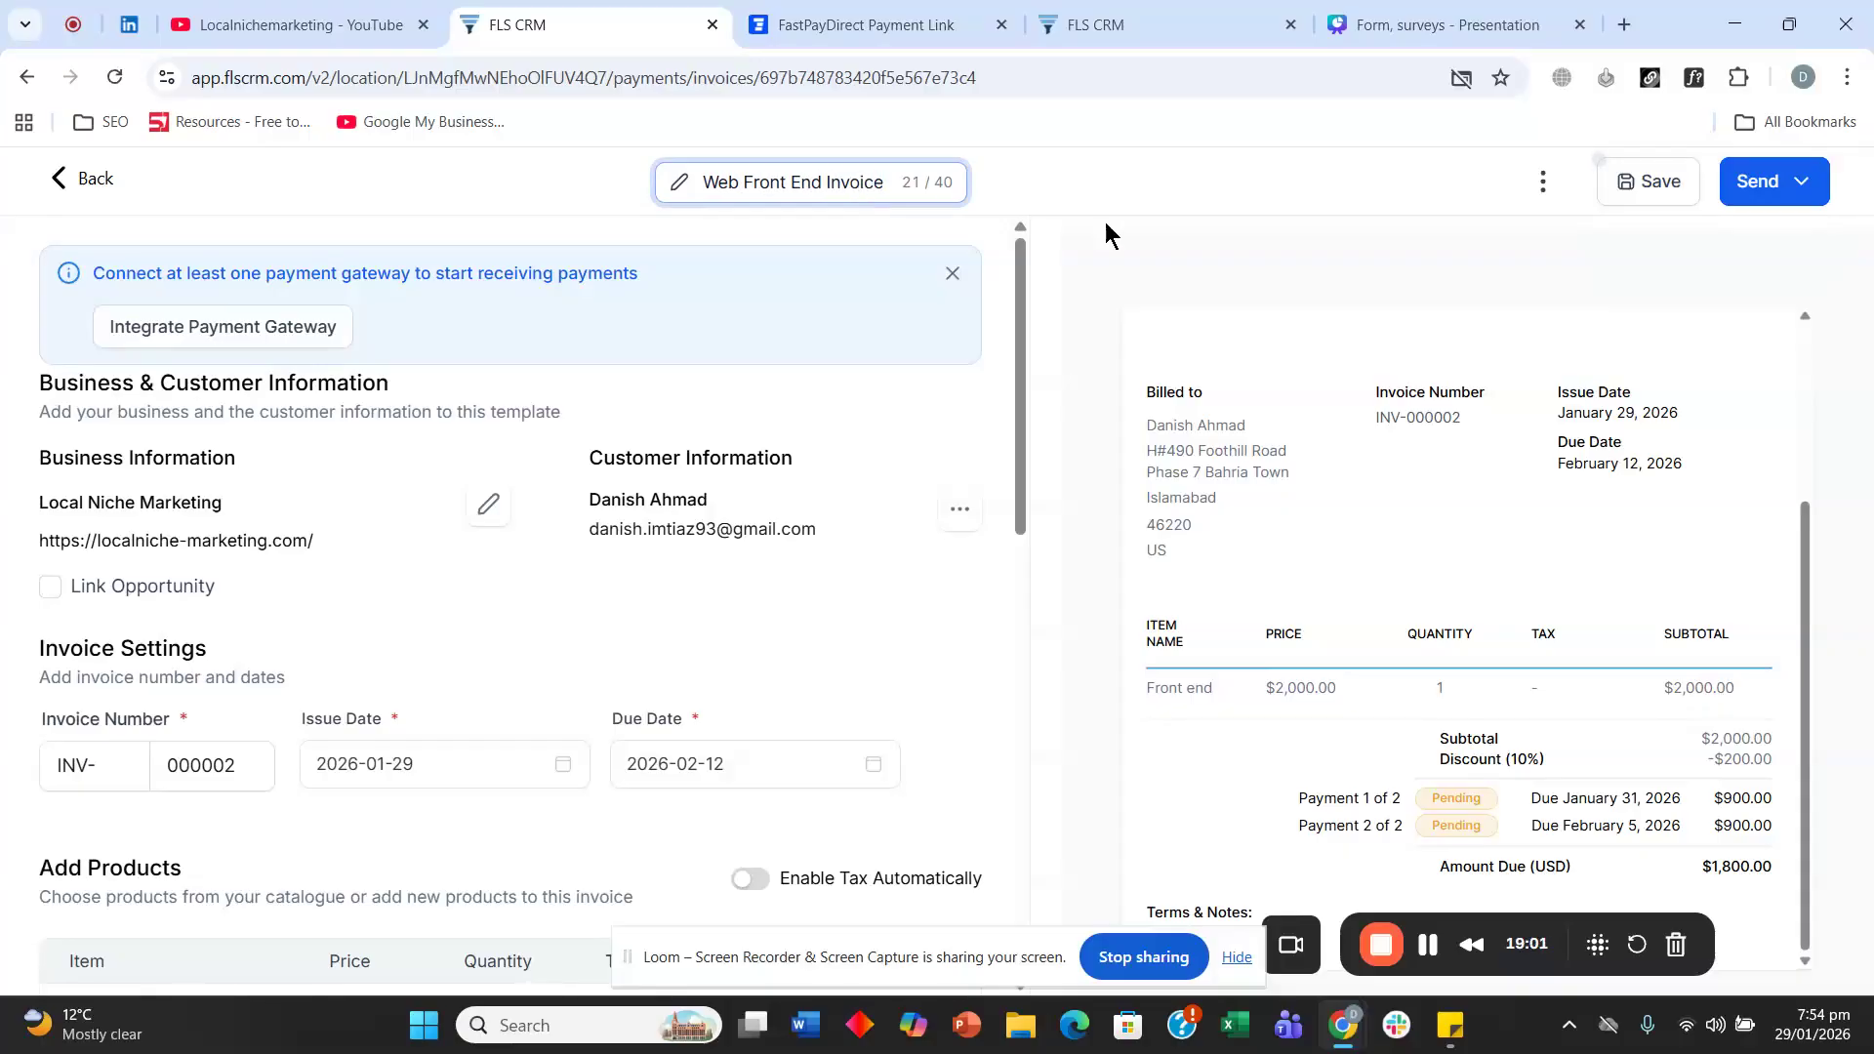
pyautogui.click(1252, 173)
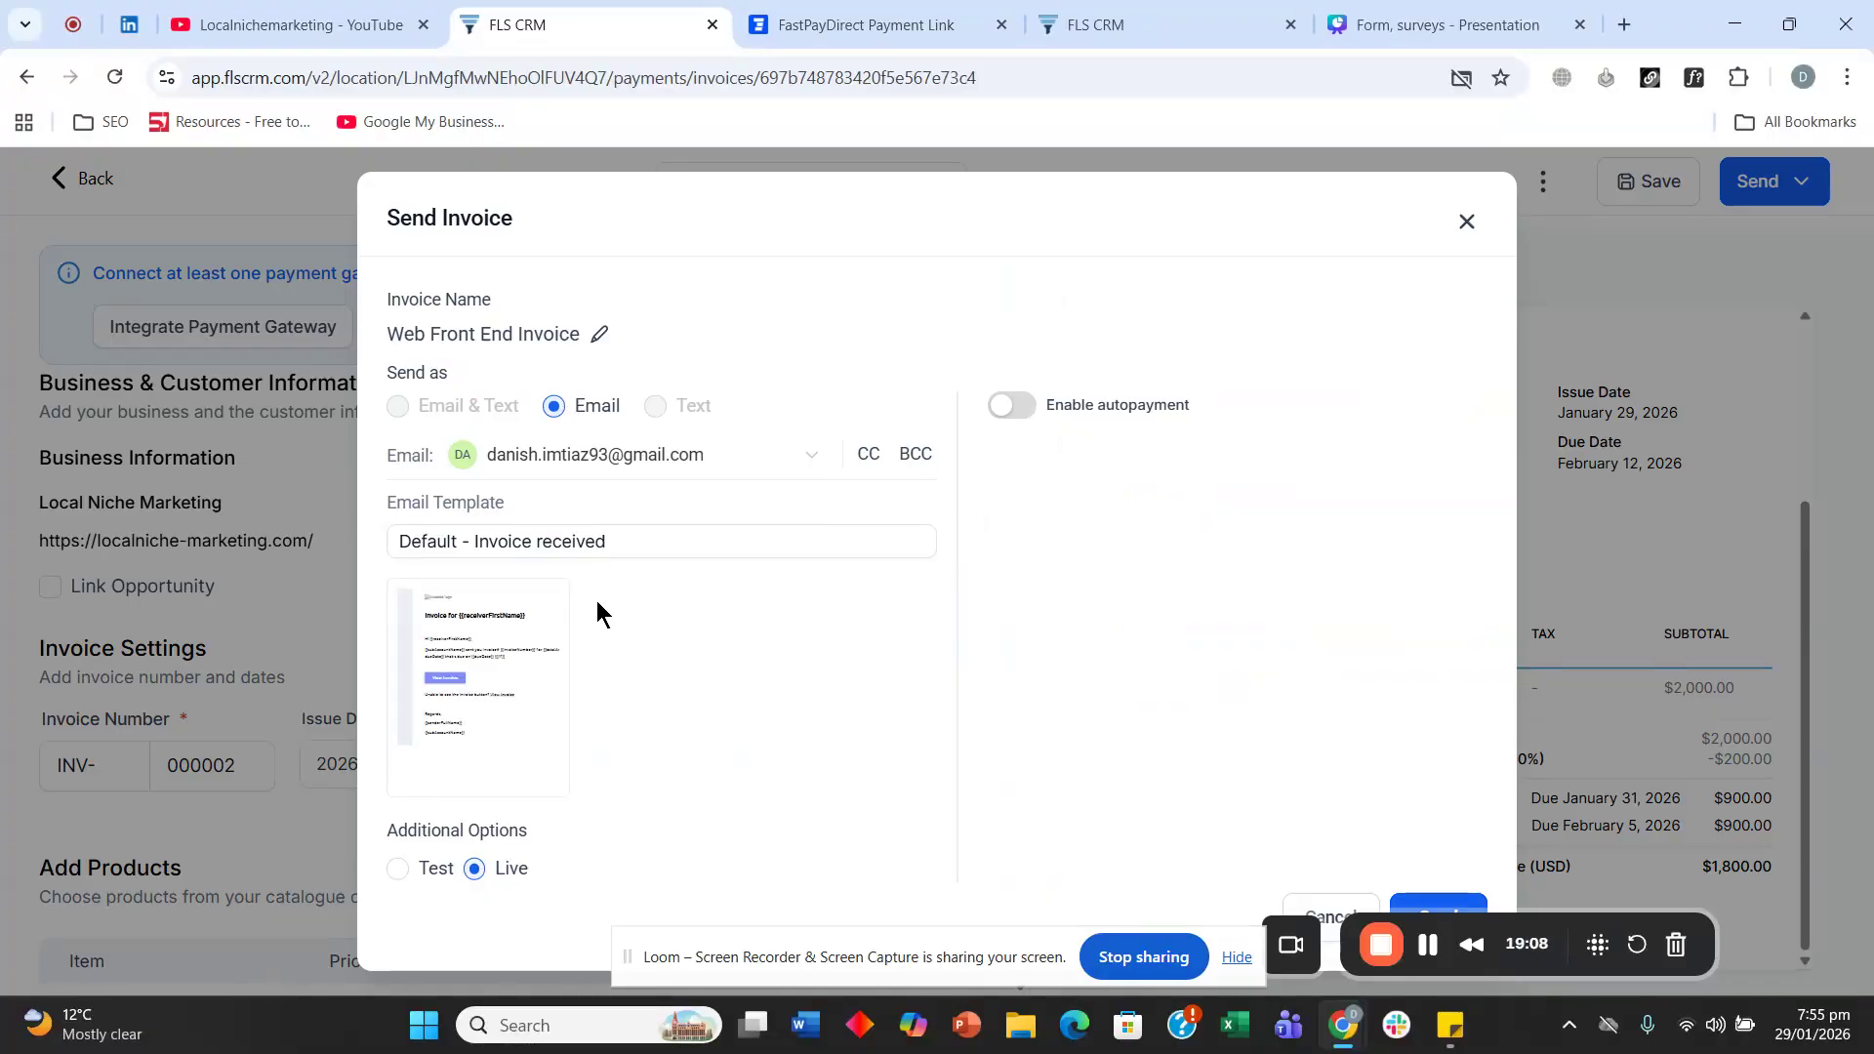
# Send the invoice by email in Test mode with the "Default - Invoice received" template.
pyautogui.moveTo(507, 595)
pyautogui.moveTo(451, 644)
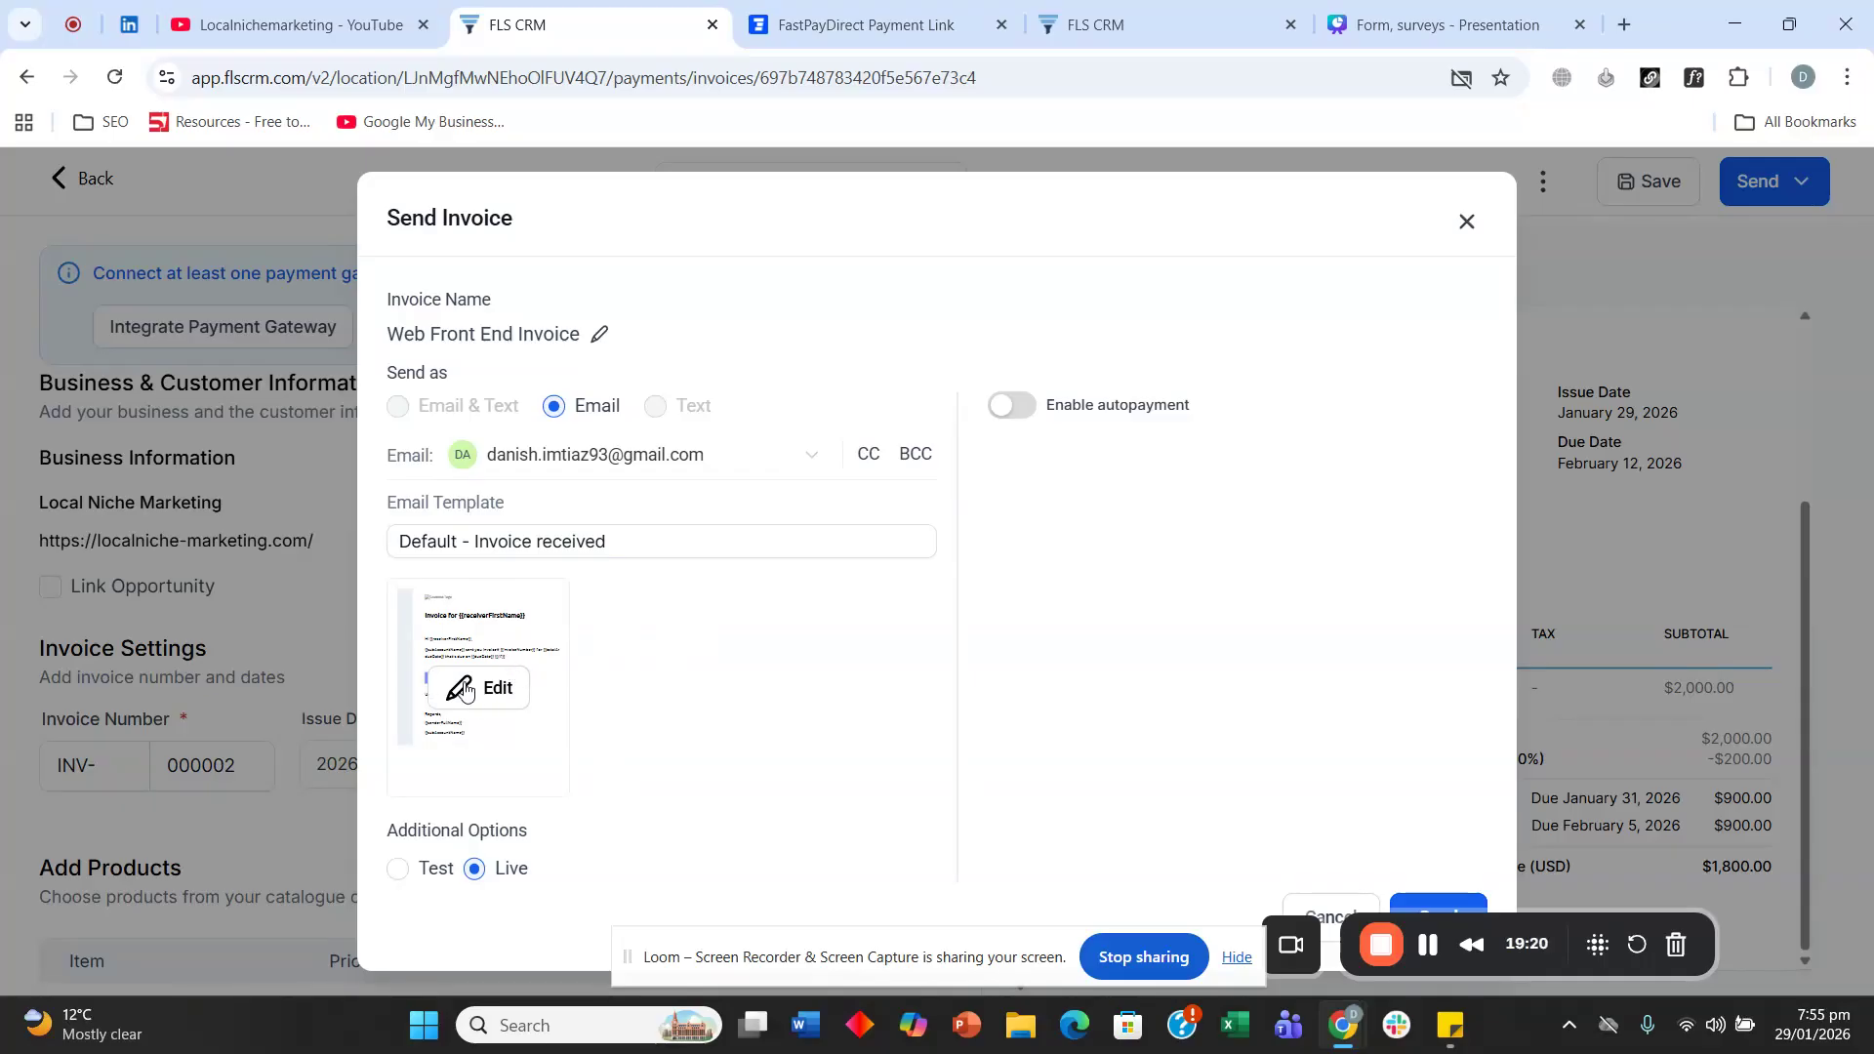
pyautogui.click(400, 869)
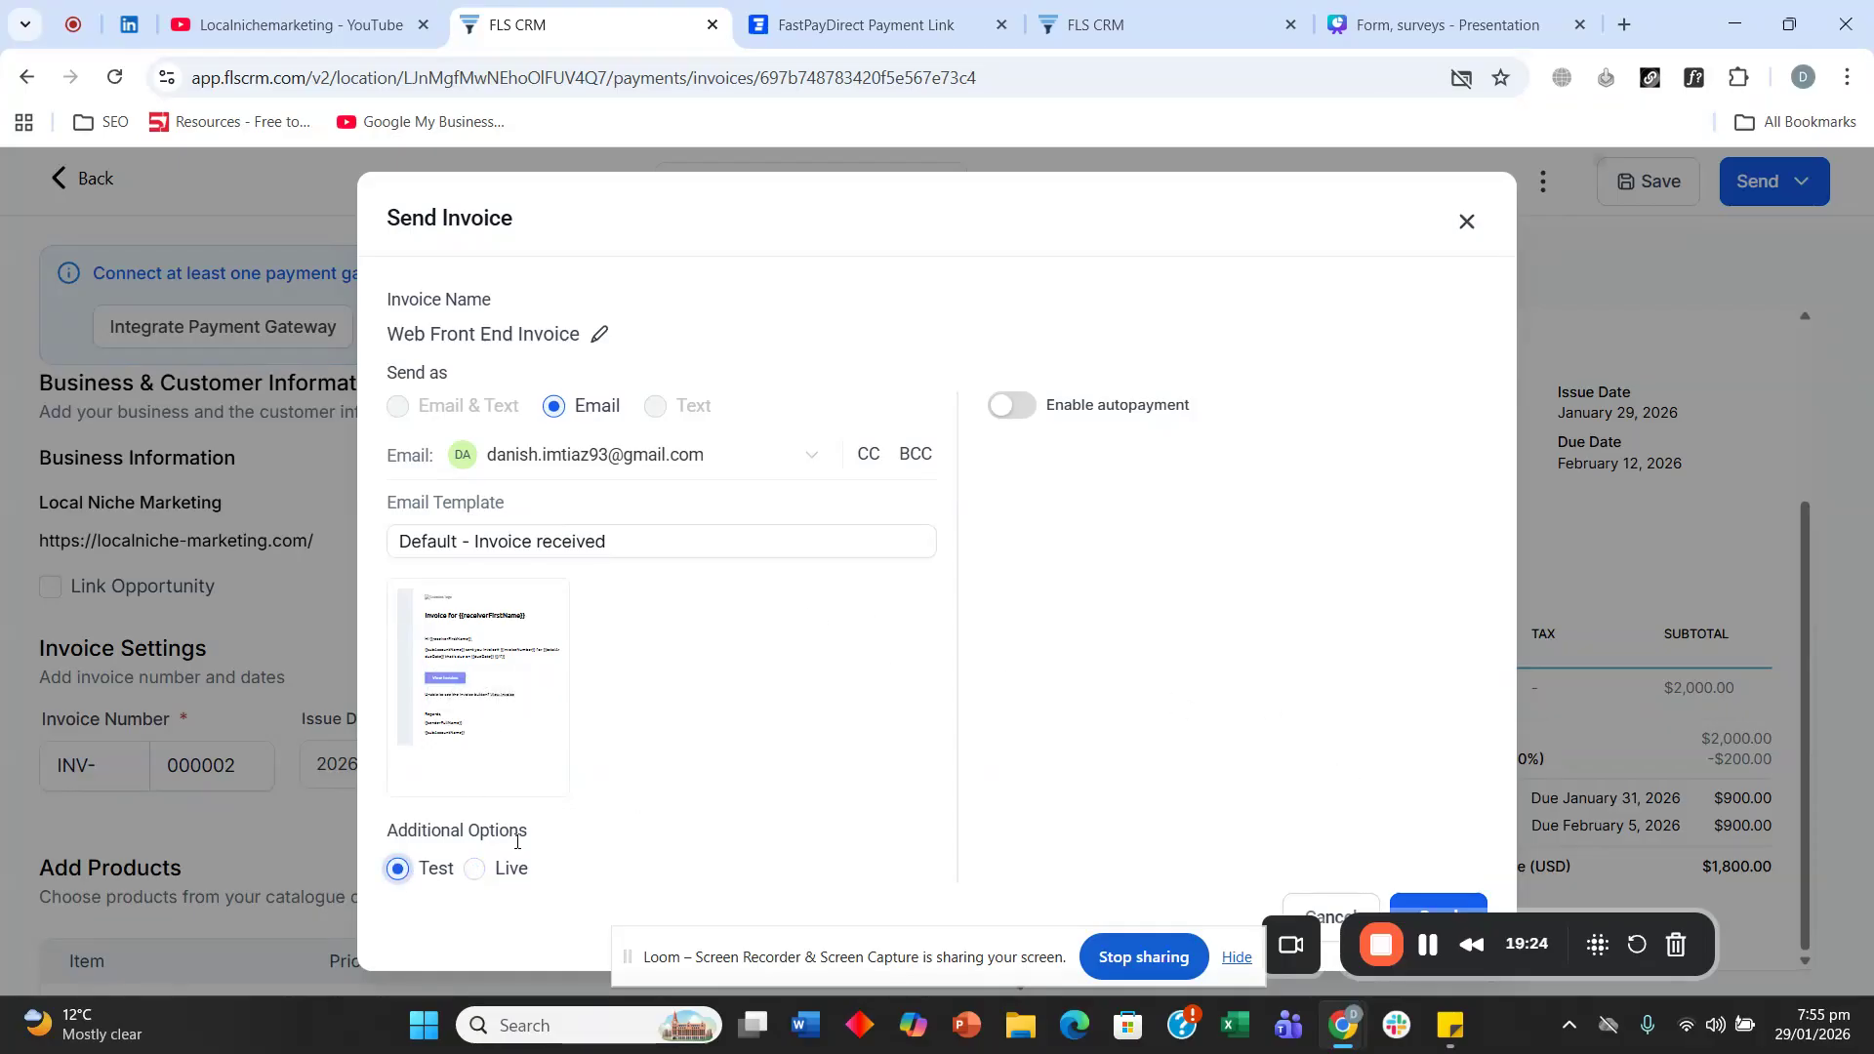
pyautogui.moveTo(494, 789)
pyautogui.click(1441, 910)
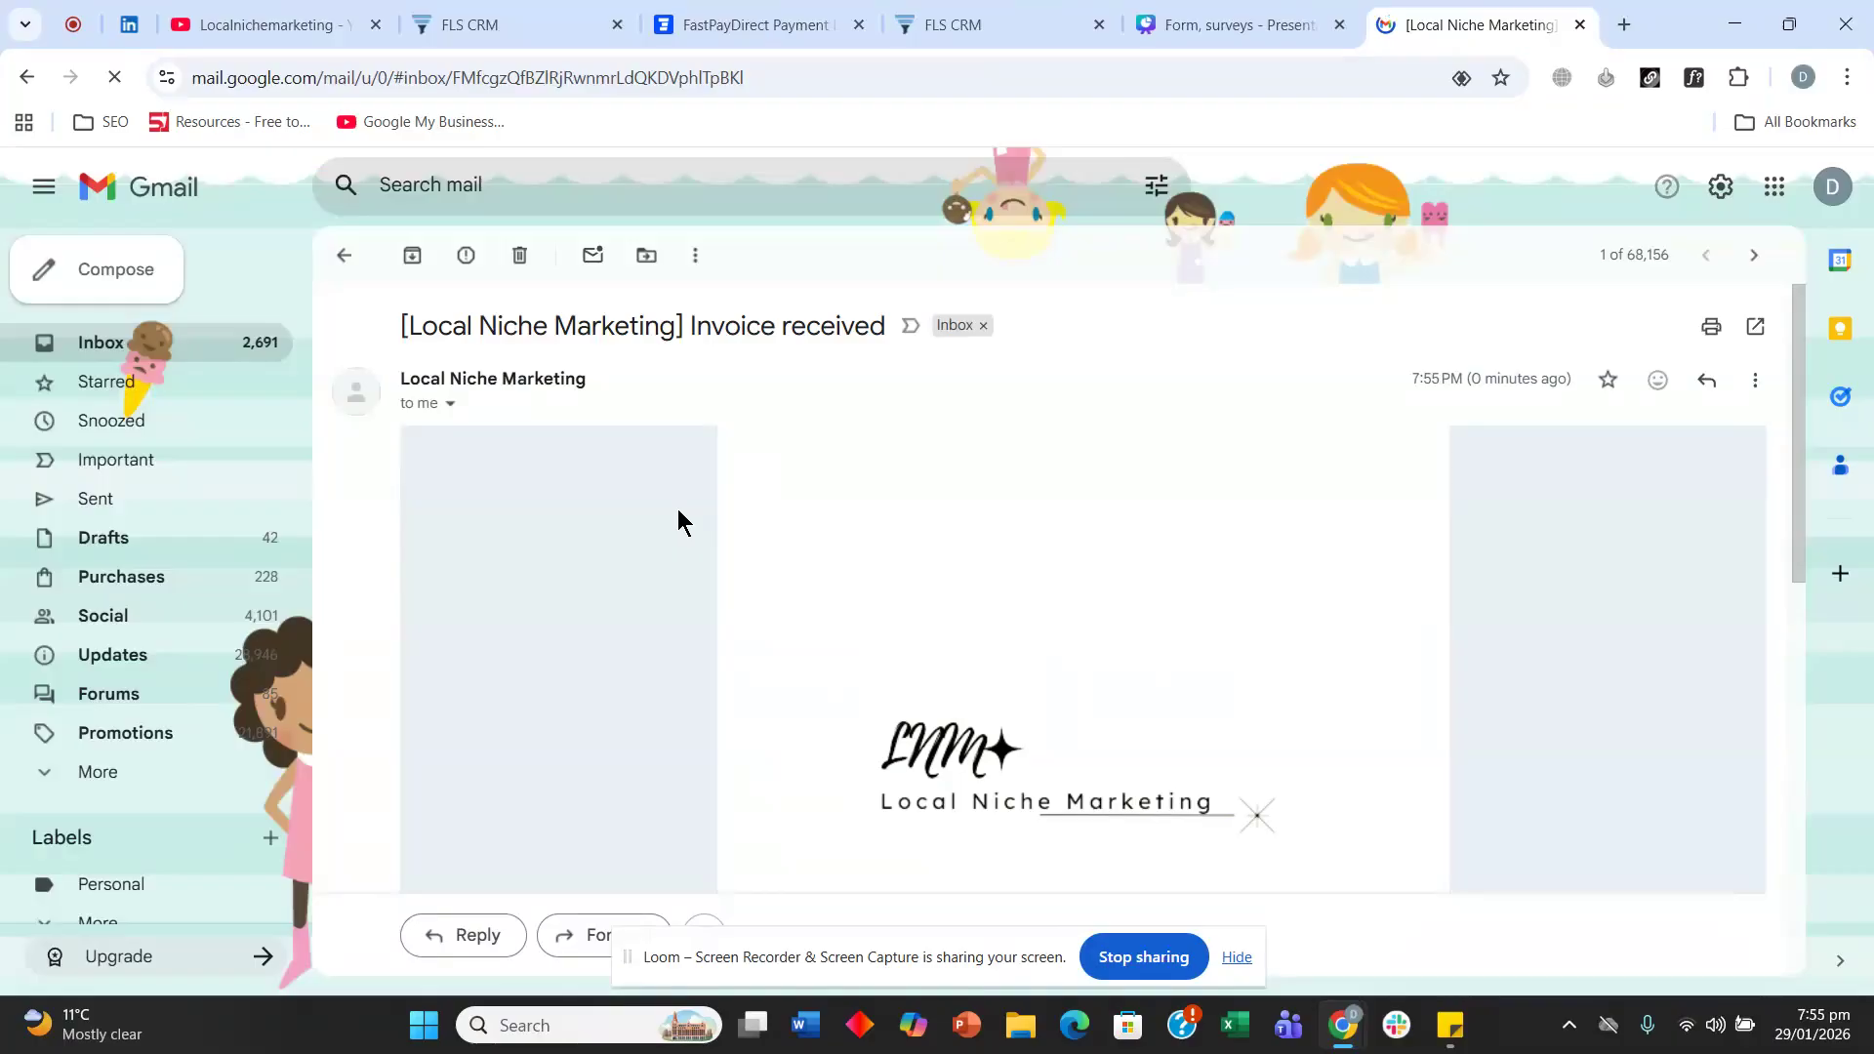
# Read the received invoice email in Gmail and open the invoice it links to.
pyautogui.scroll(-5, 679, 513)
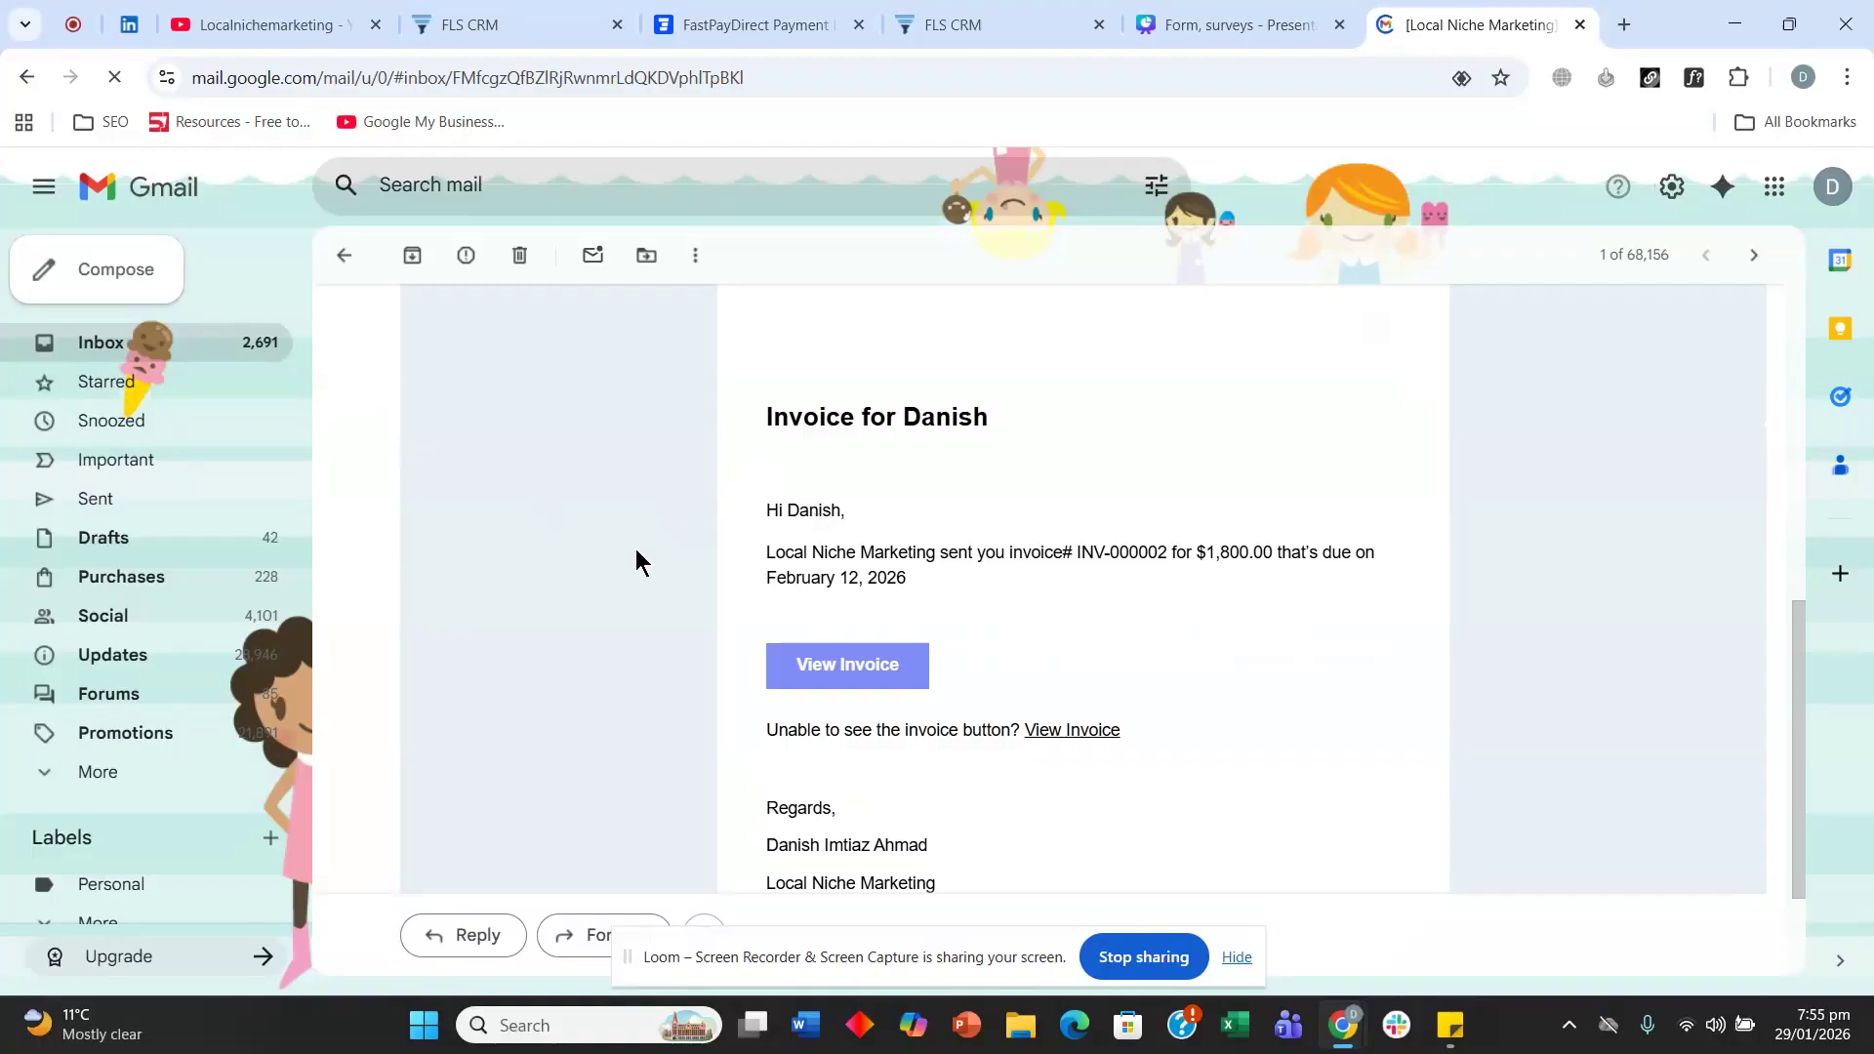
pyautogui.scroll(-3, 609, 511)
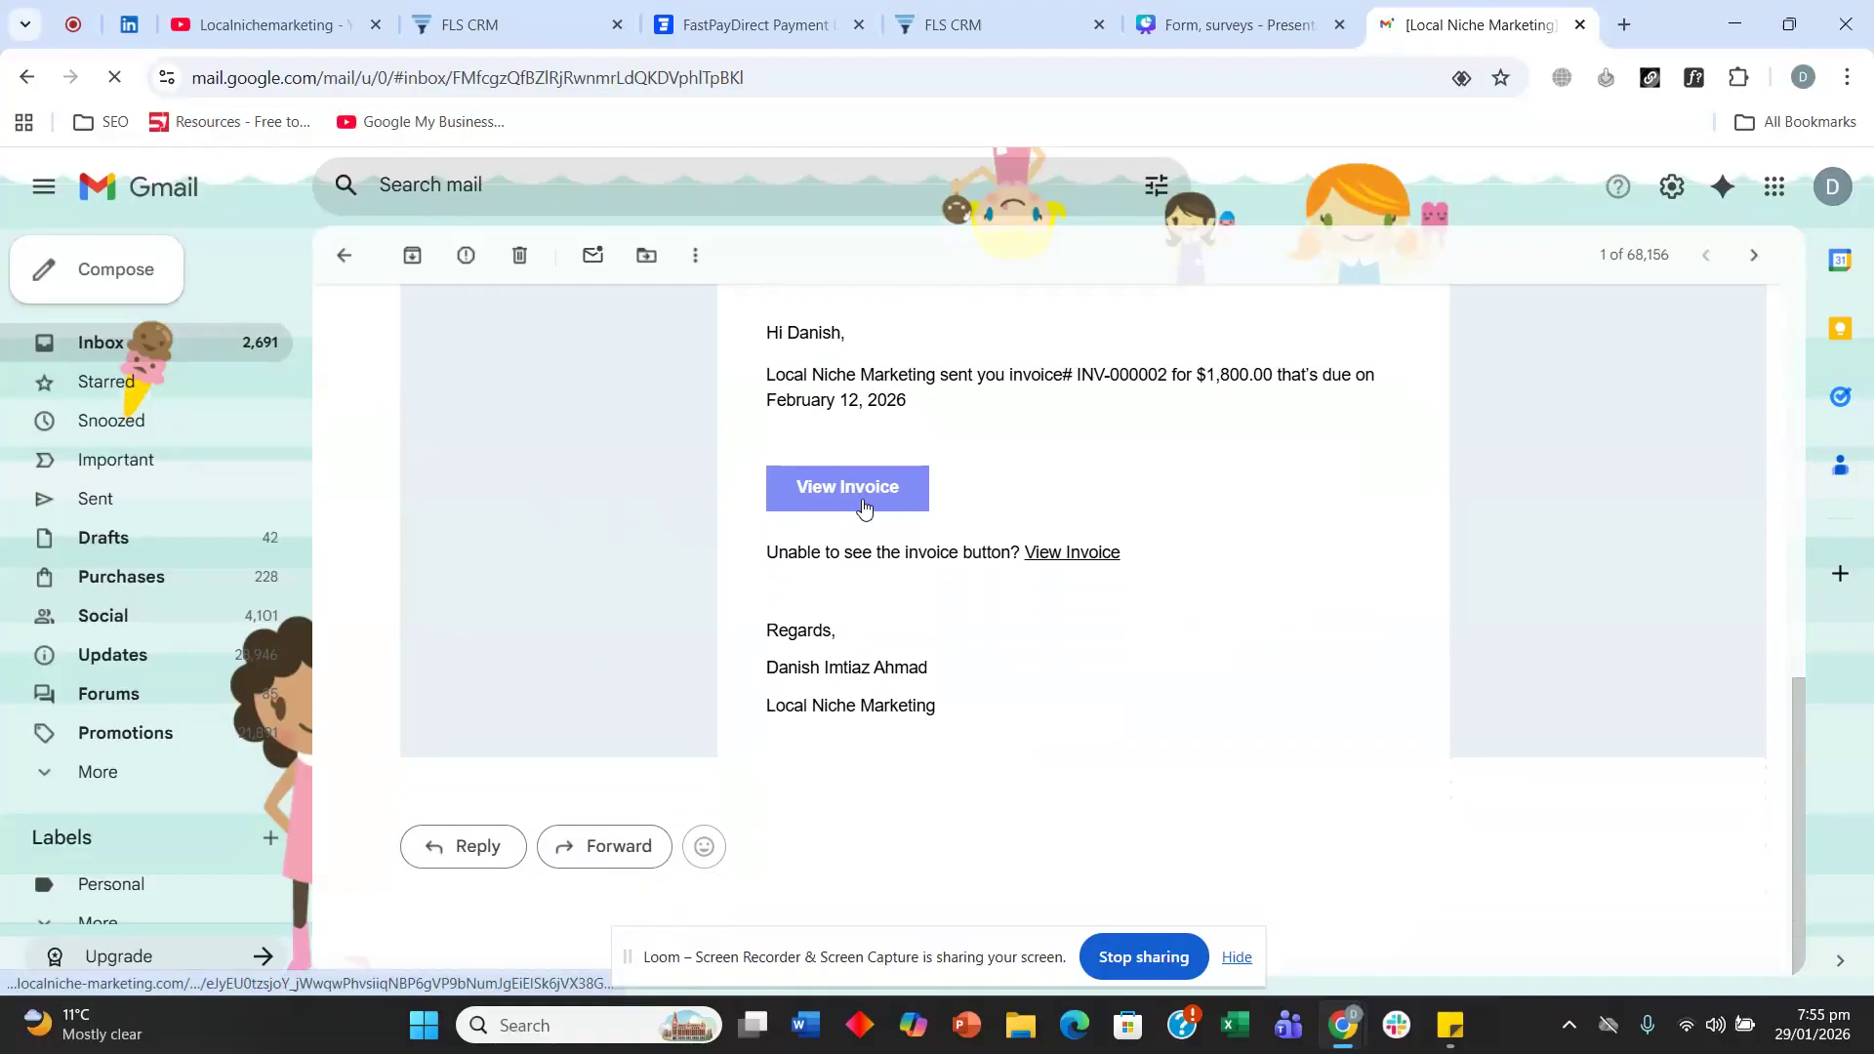
pyautogui.click(863, 500)
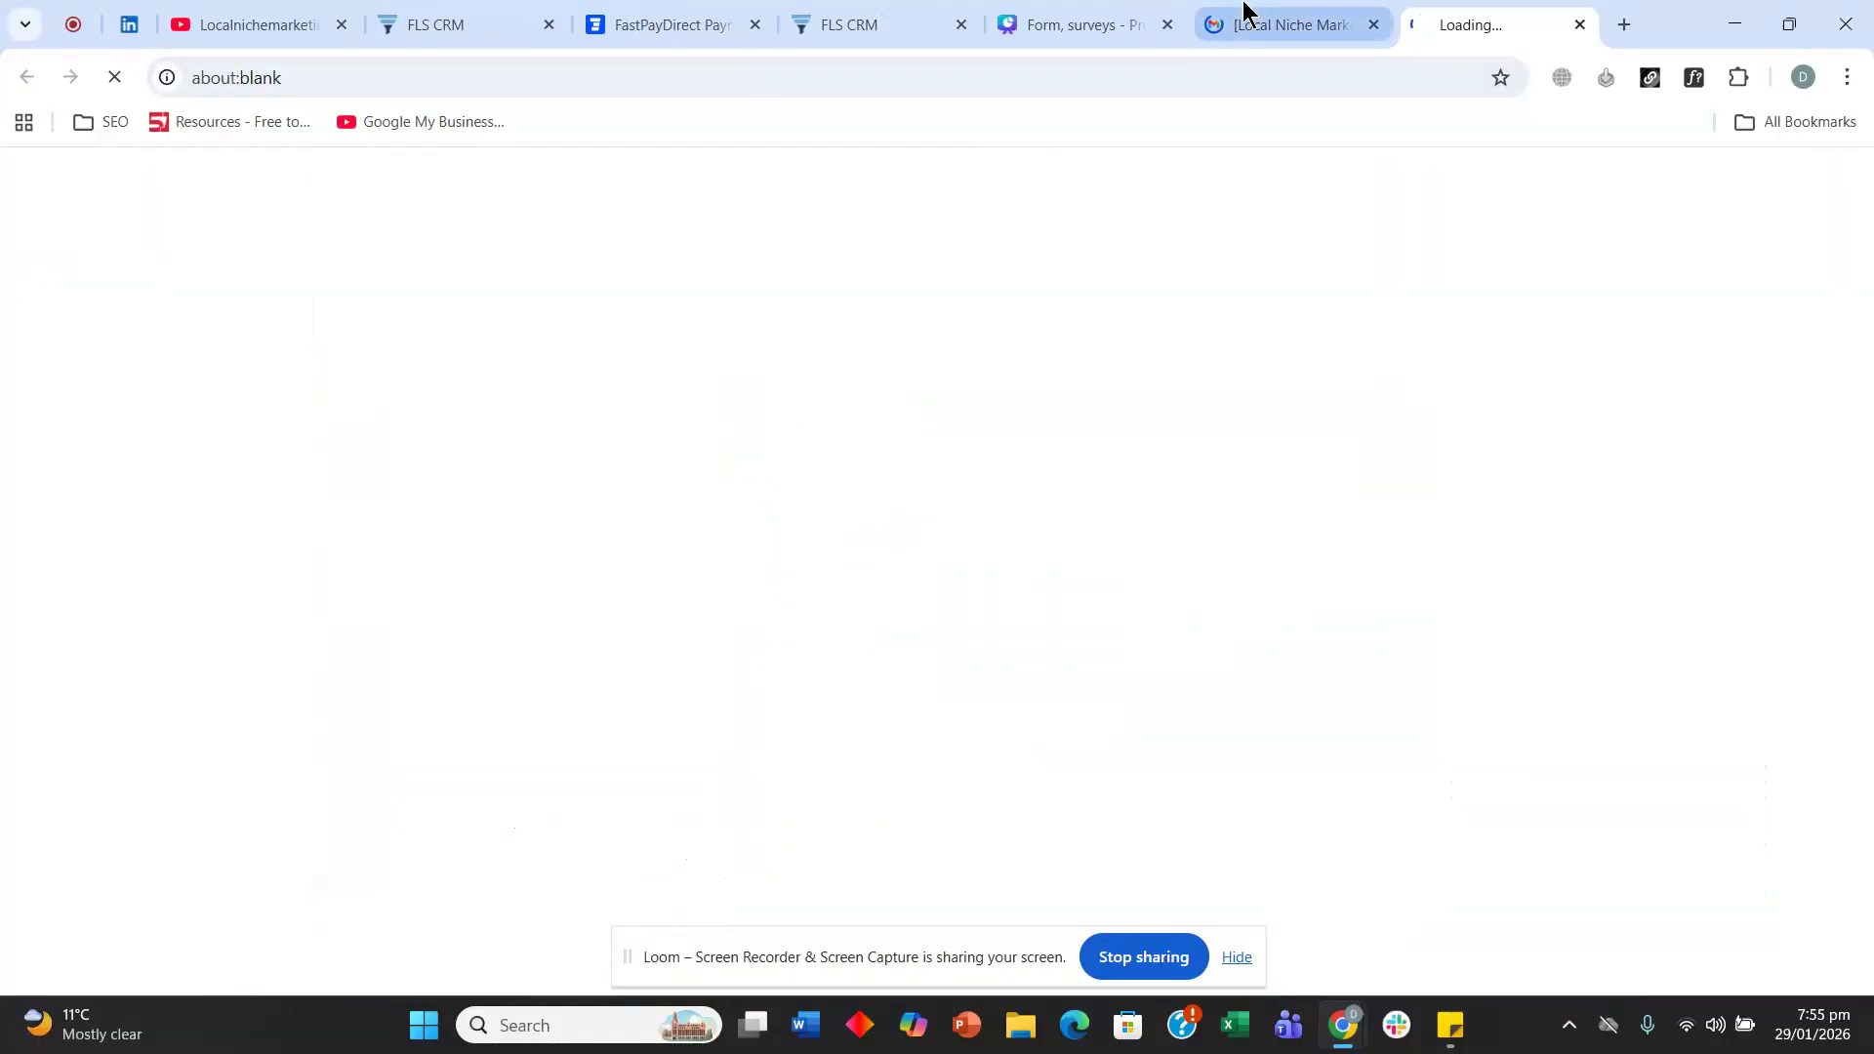
pyautogui.click(1218, 12)
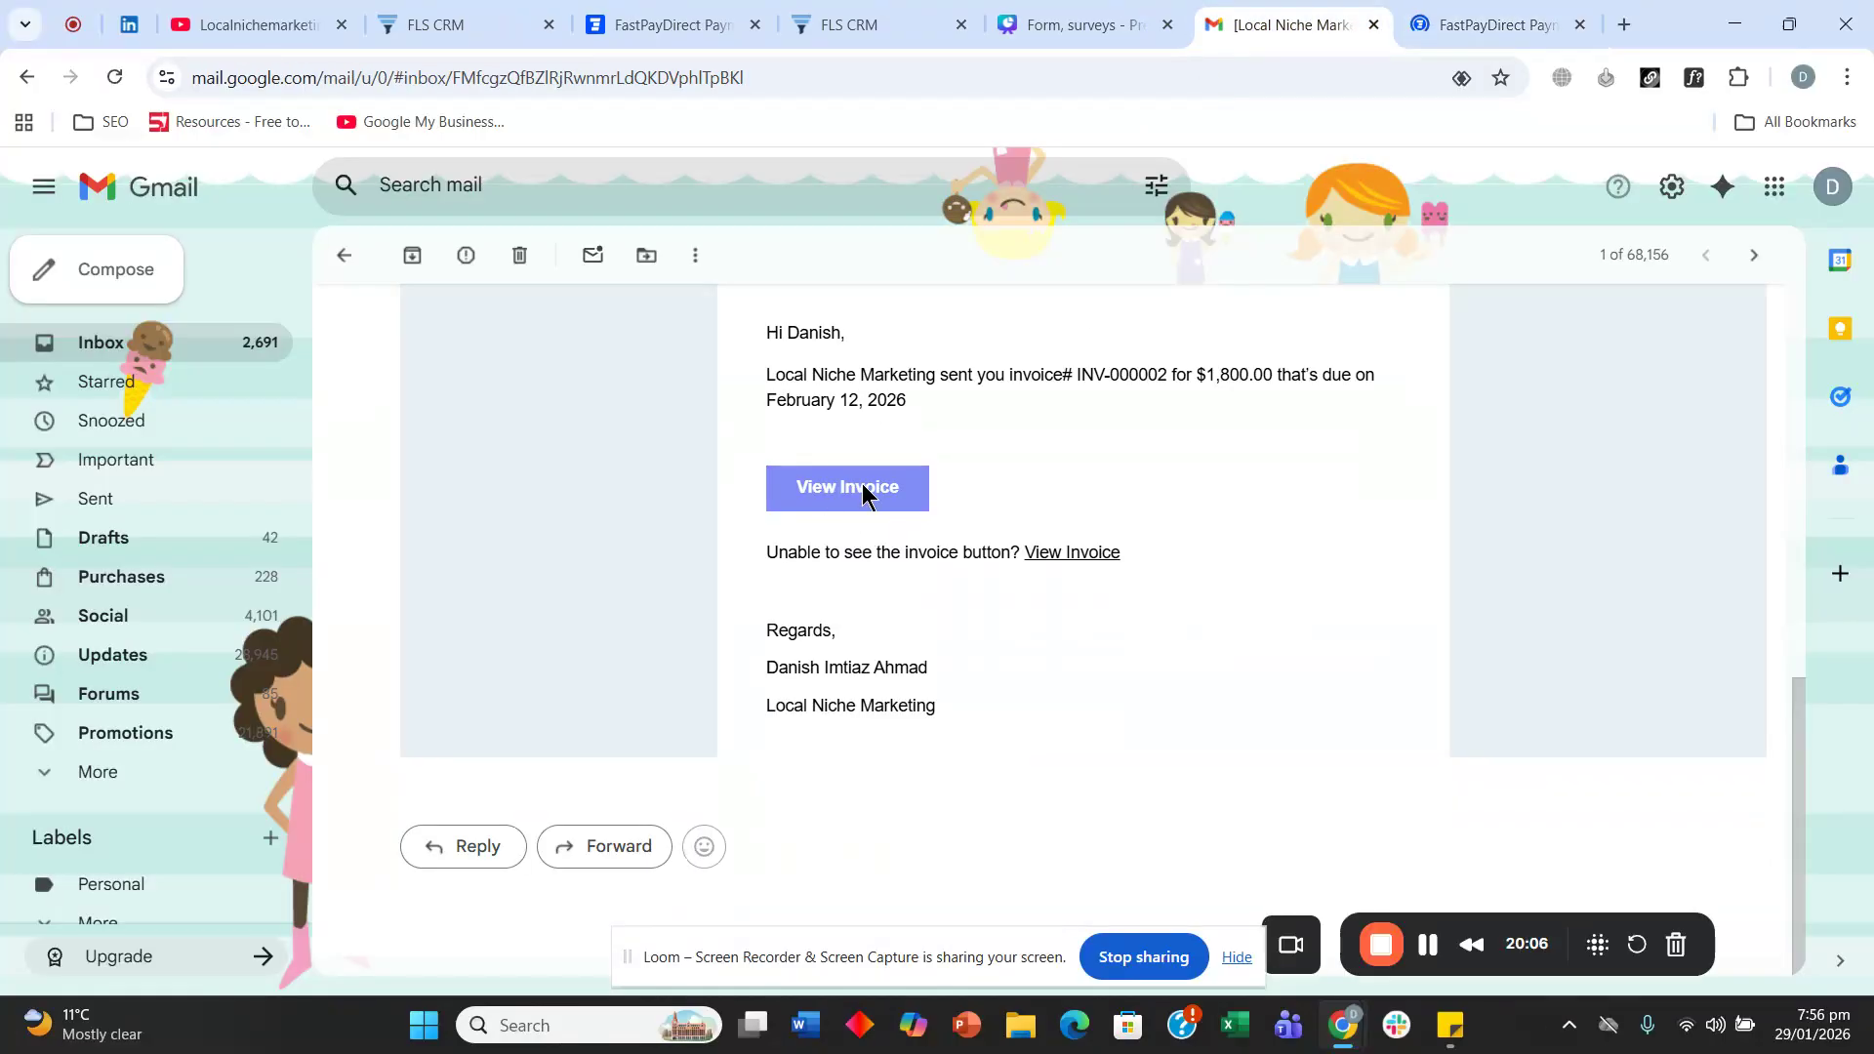
pyautogui.click(863, 488)
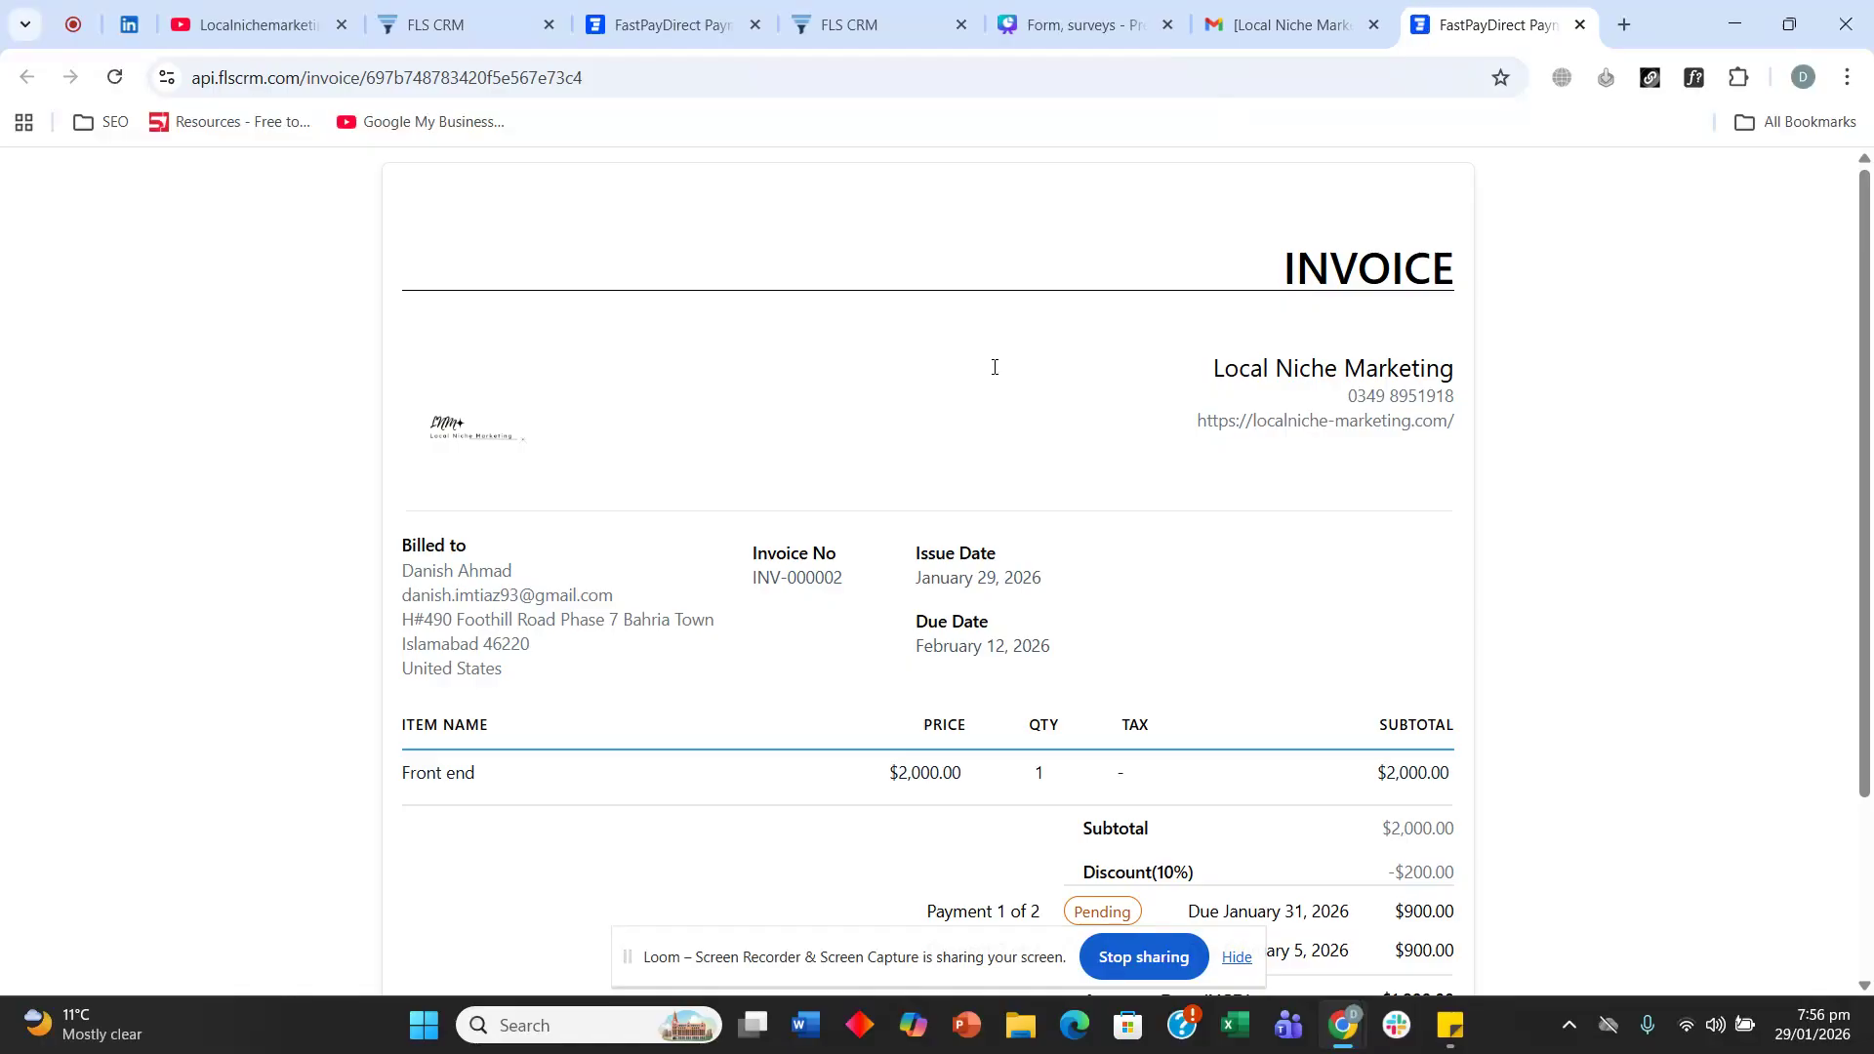
# Examine the customer-facing invoice, from billing details and item to discount, scheduled payments and terms.
pyautogui.scroll(-3, 771, 418)
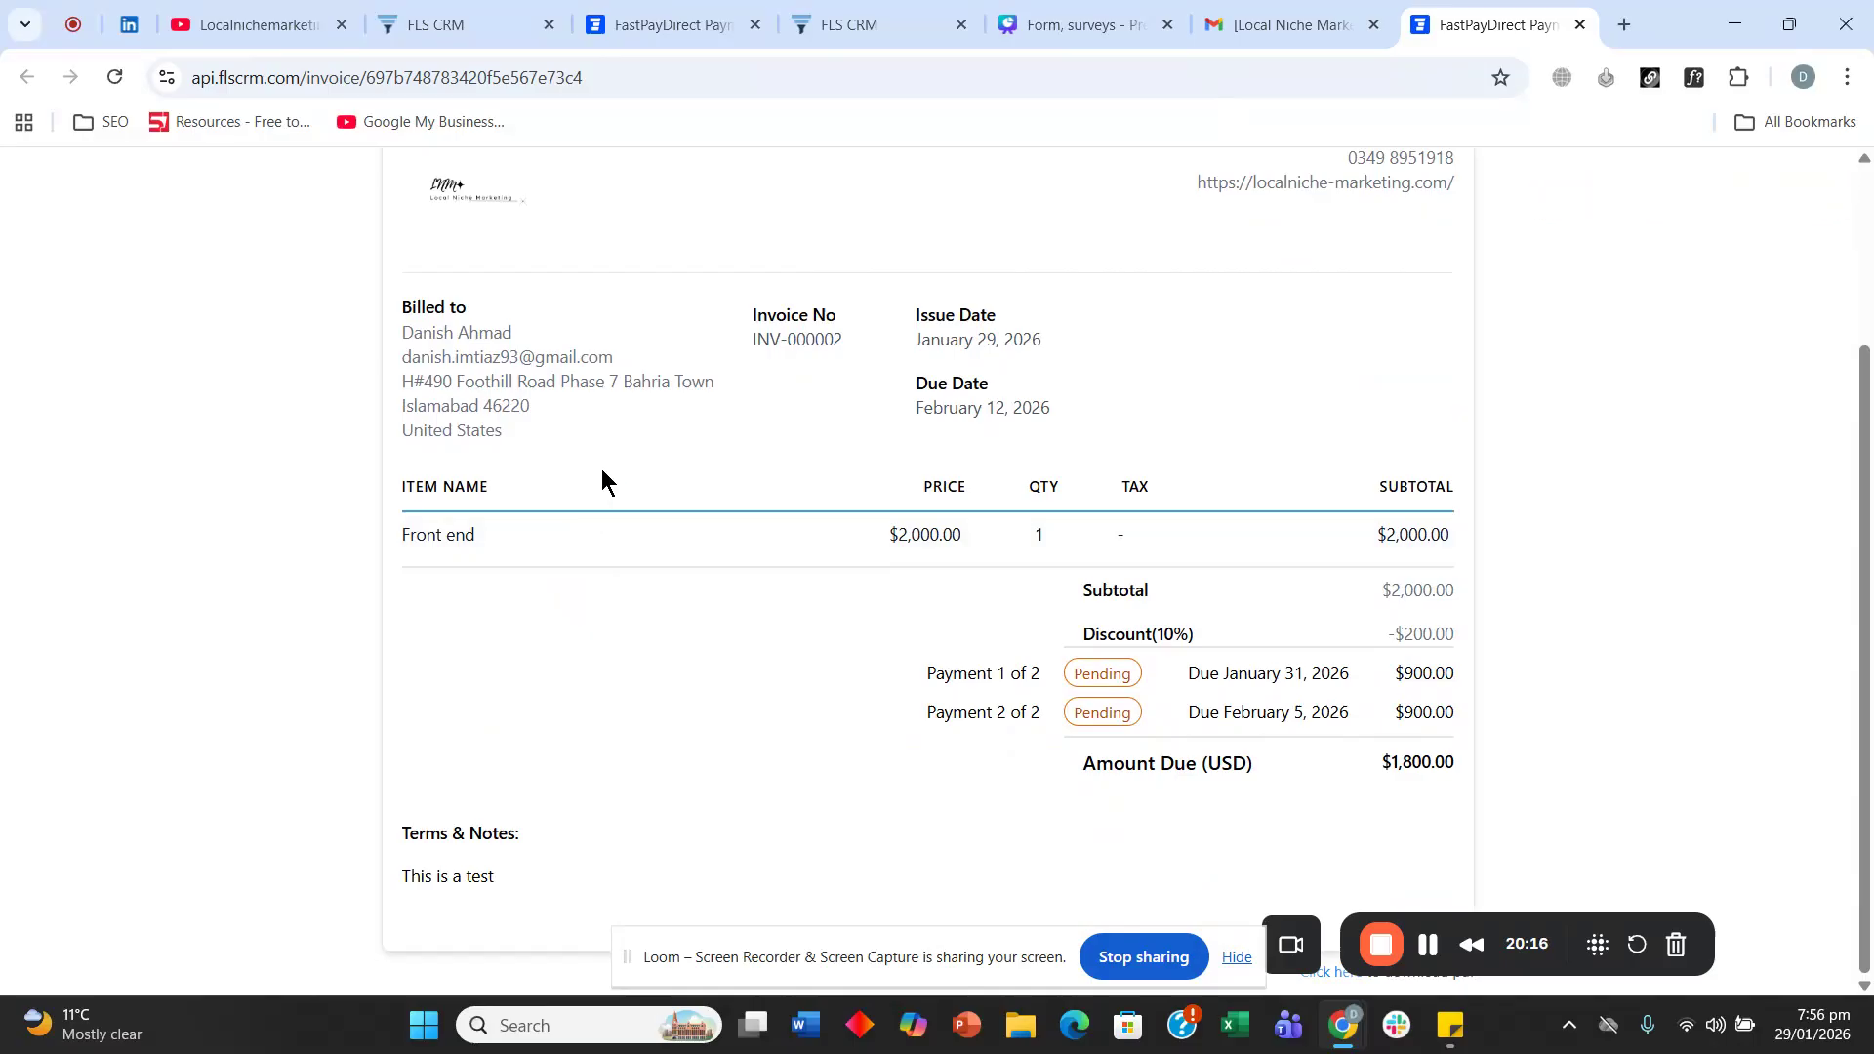
pyautogui.scroll(3, 436, 582)
pyautogui.scroll(-3, 489, 561)
pyautogui.scroll(3, 1012, 684)
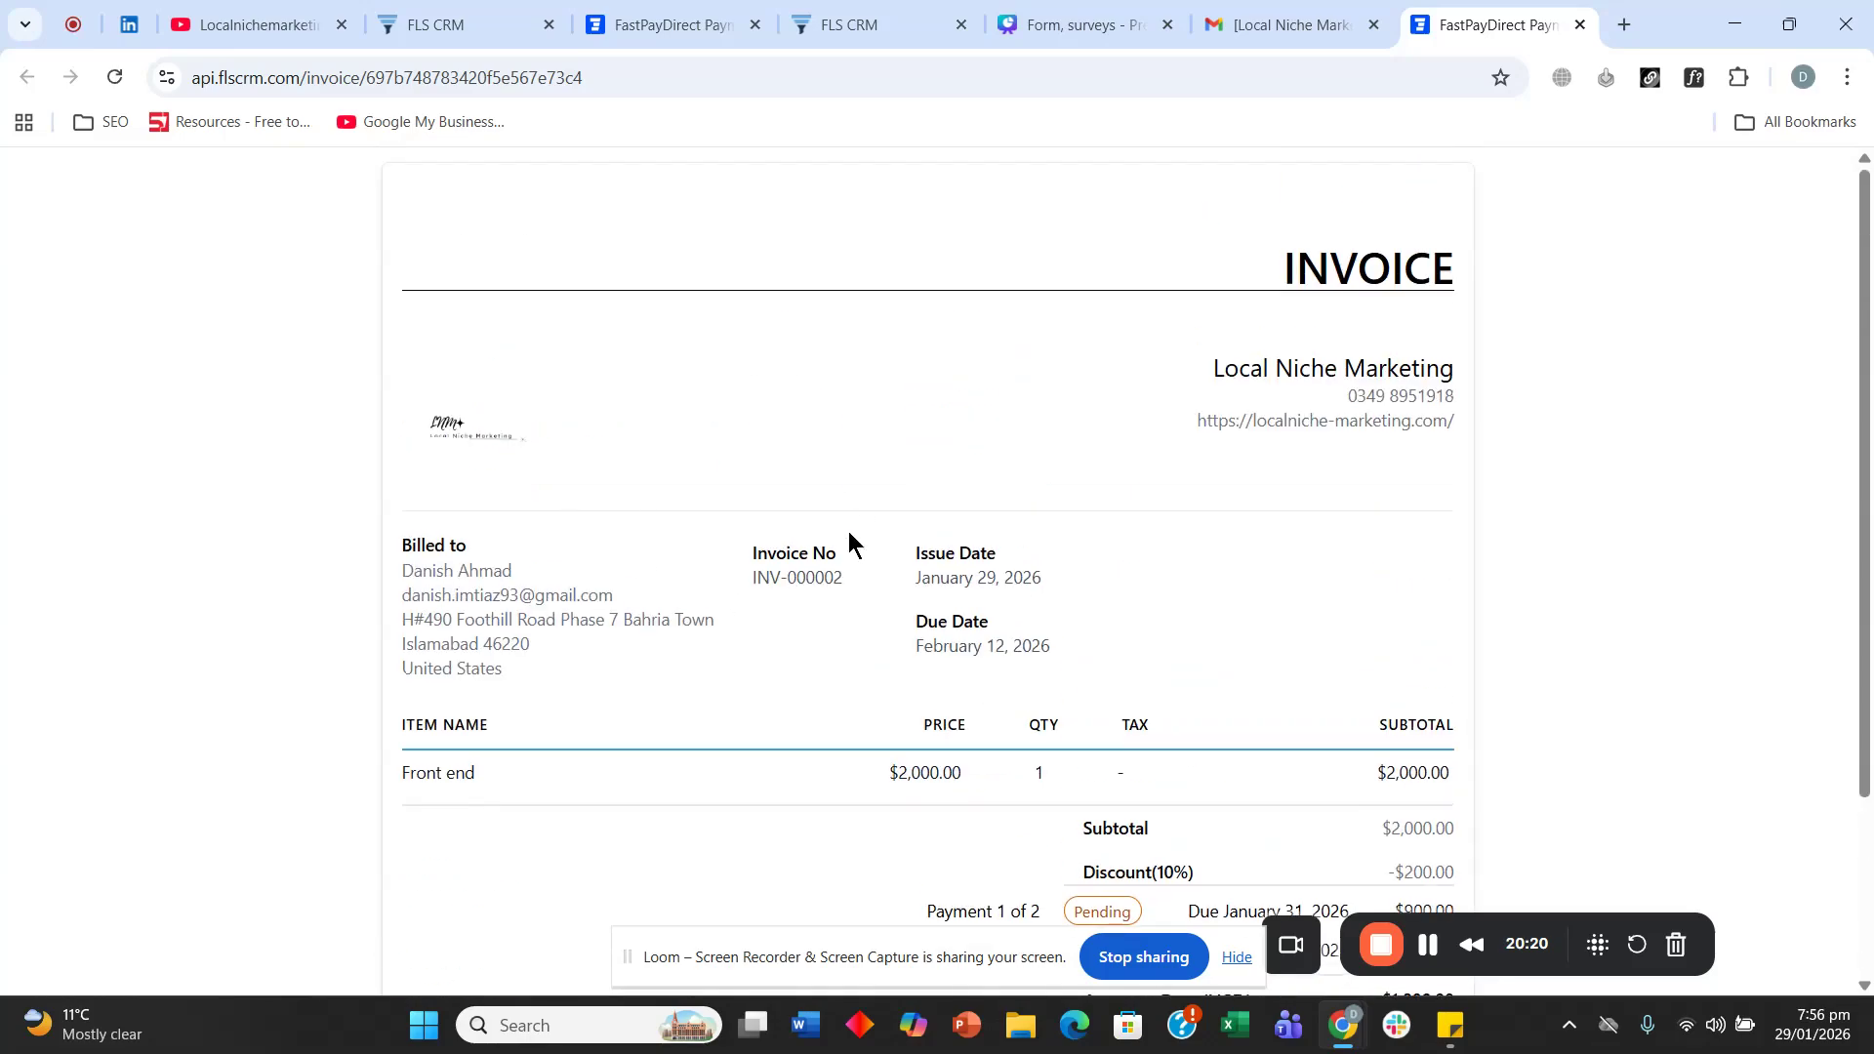
pyautogui.scroll(-3, 1224, 611)
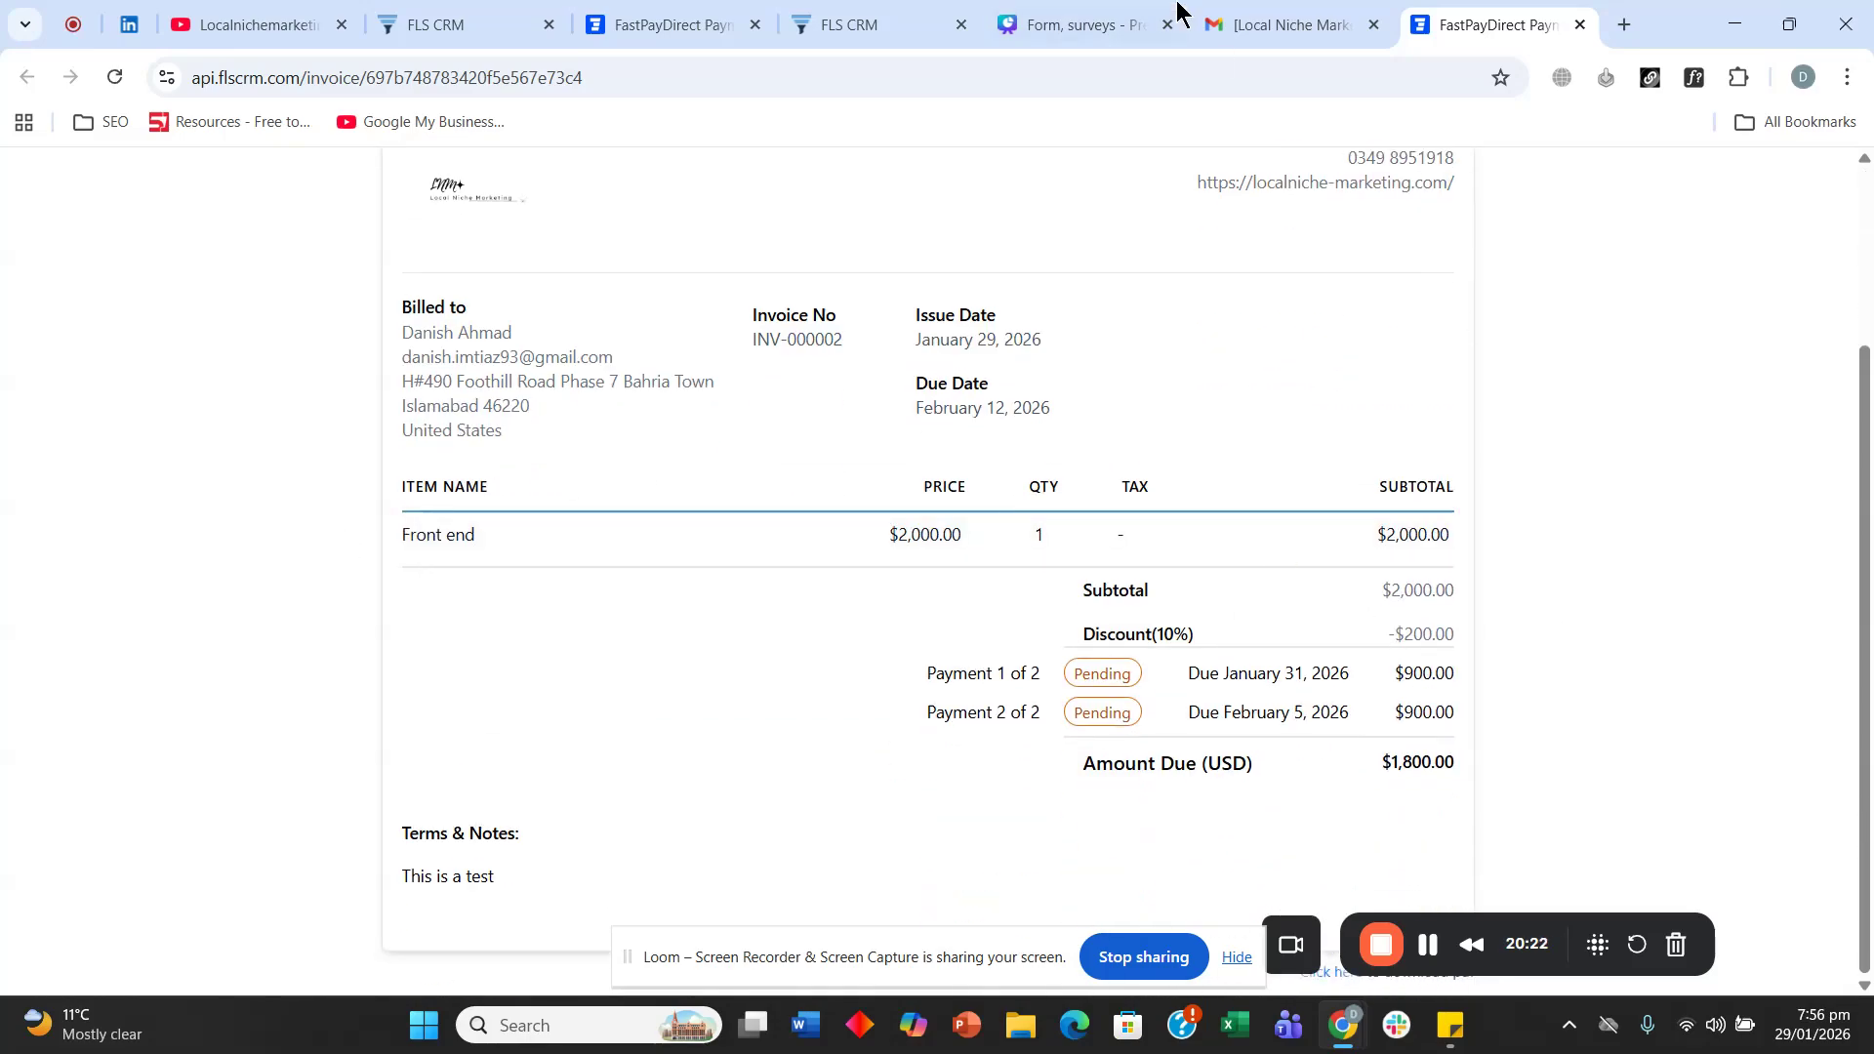
# Return to the CRM's invoices list, close the Gmail page, and check the sent invoice's entry and the invoice totals.
pyautogui.click(1227, 34)
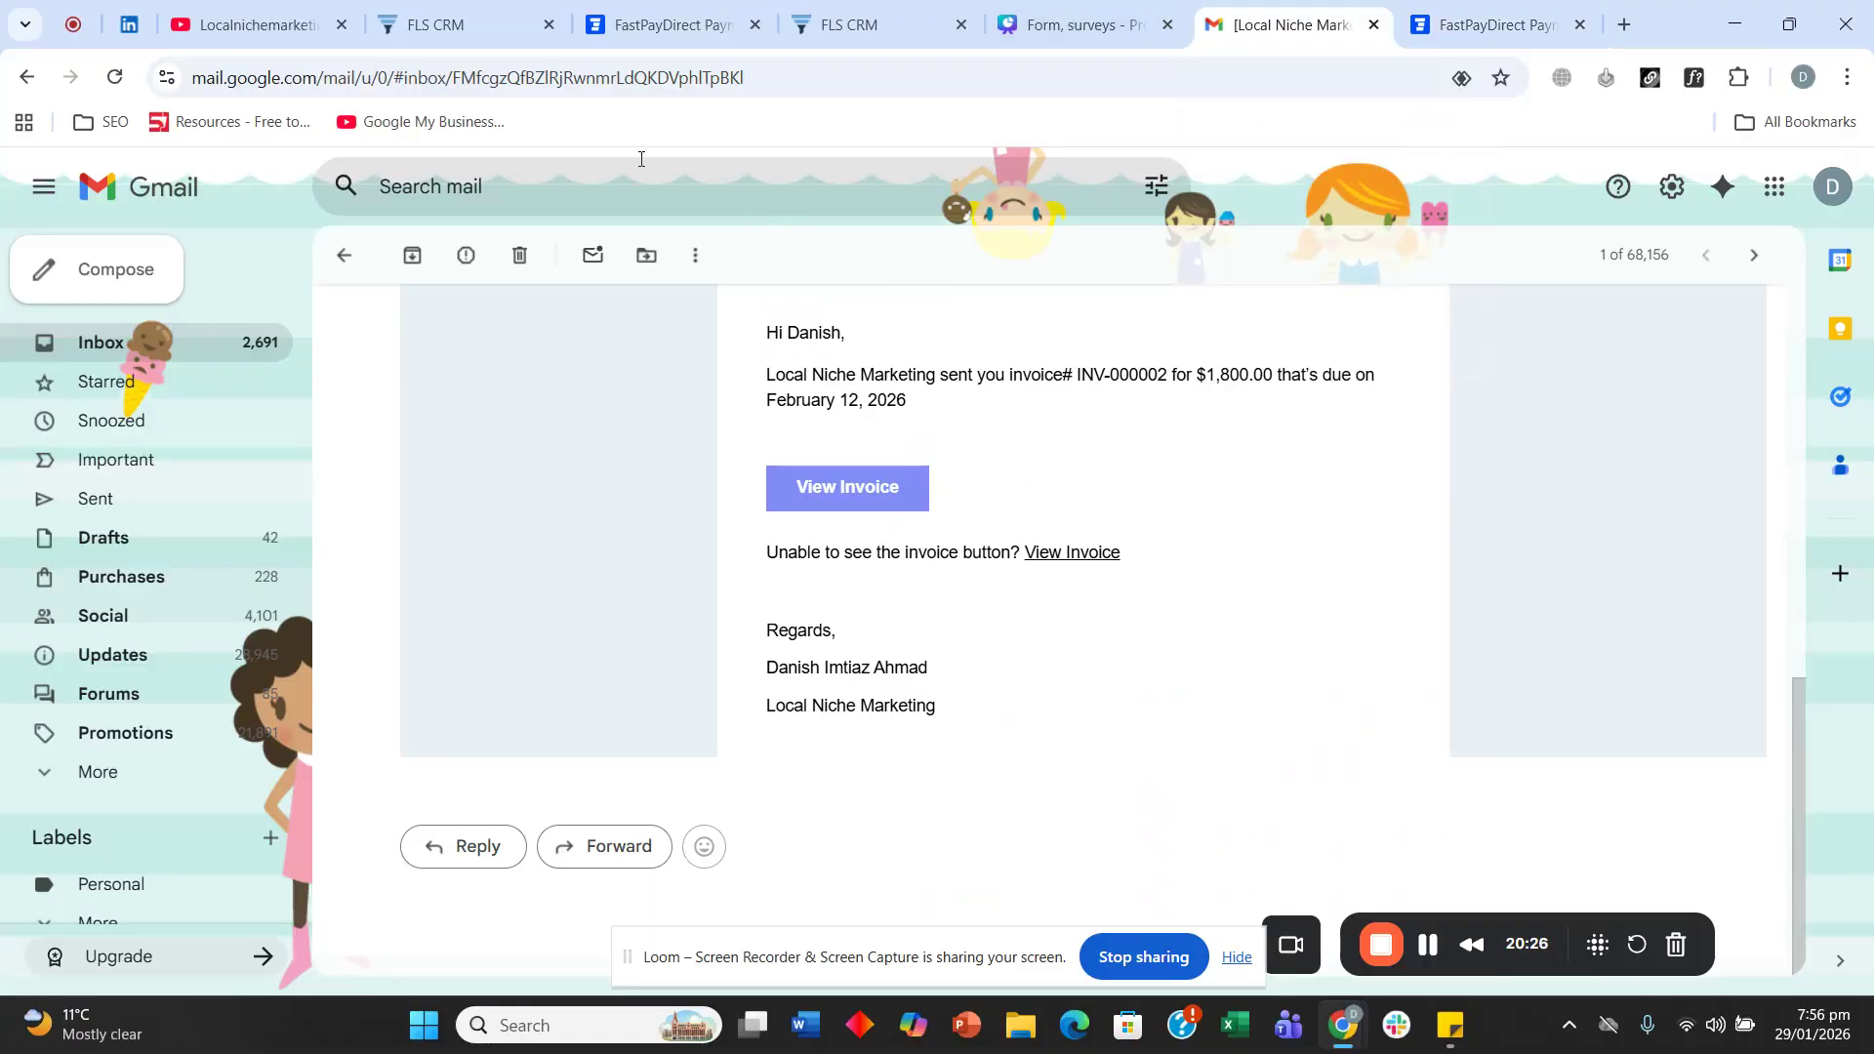
pyautogui.click(453, 32)
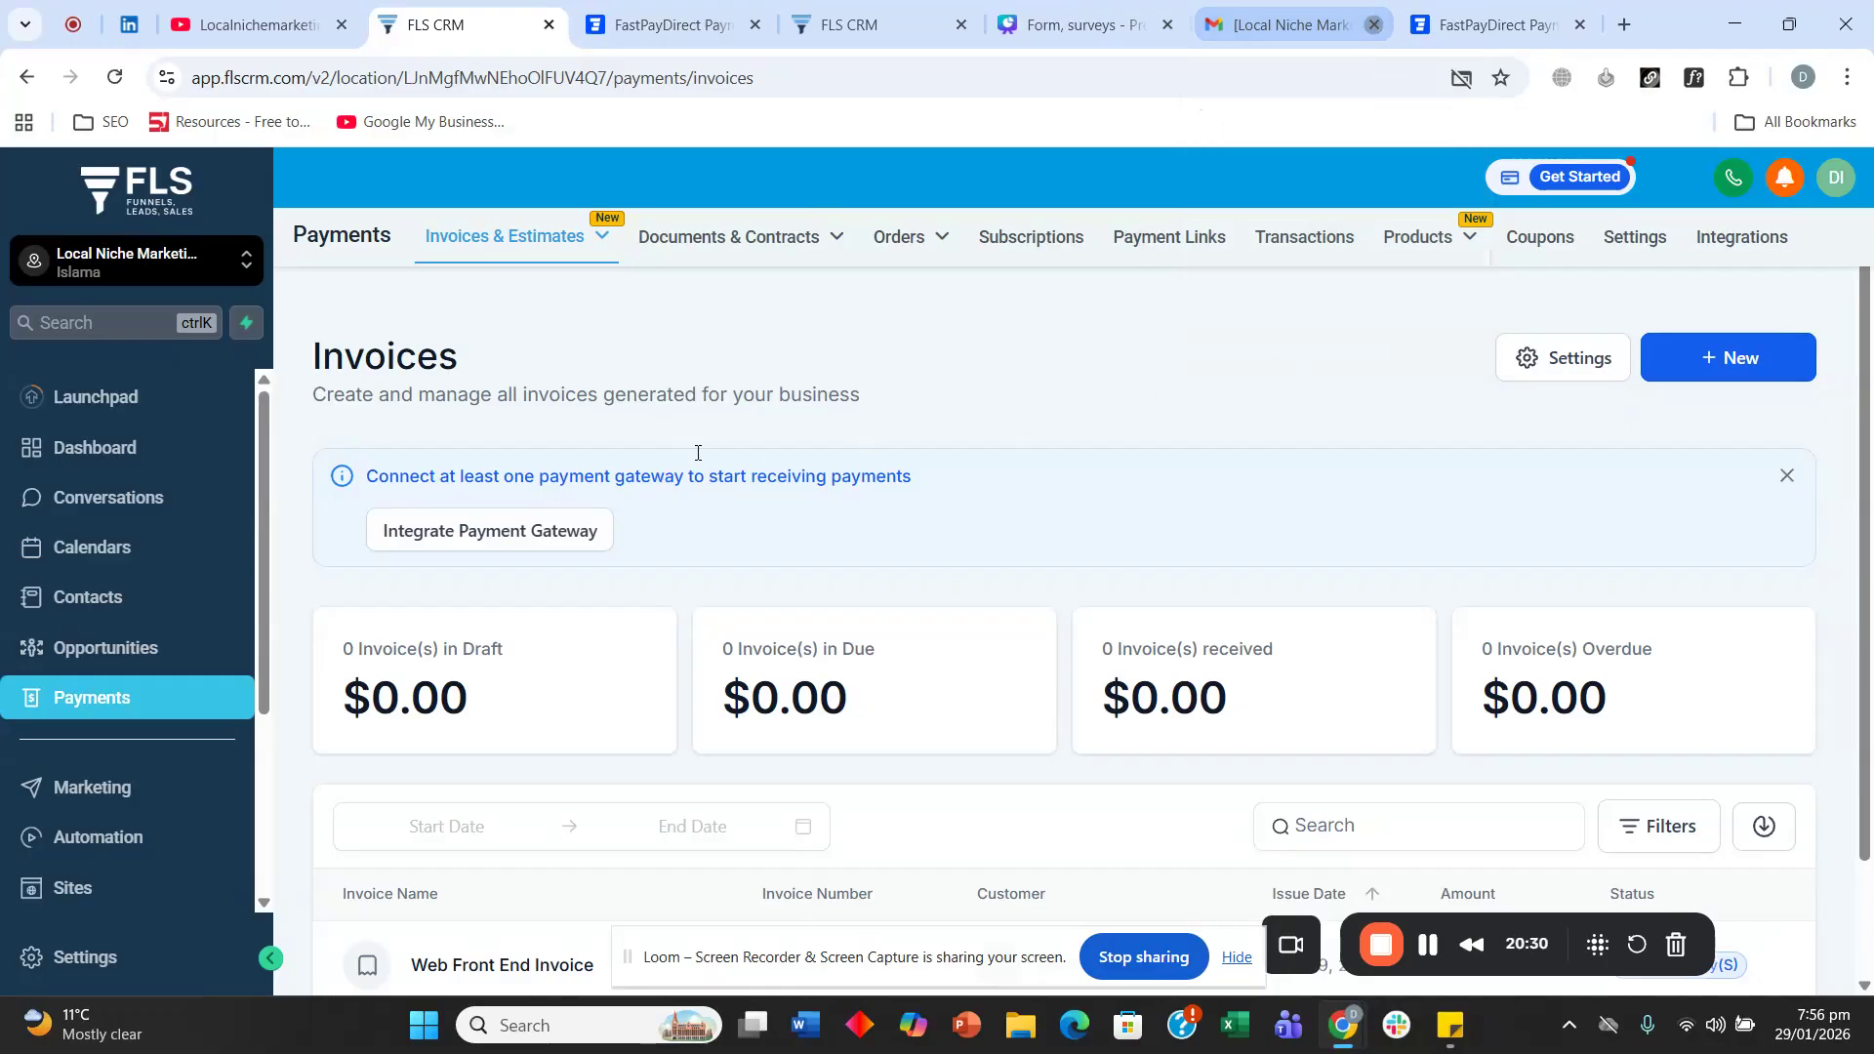
pyautogui.click(1372, 25)
pyautogui.scroll(-1, 1201, 415)
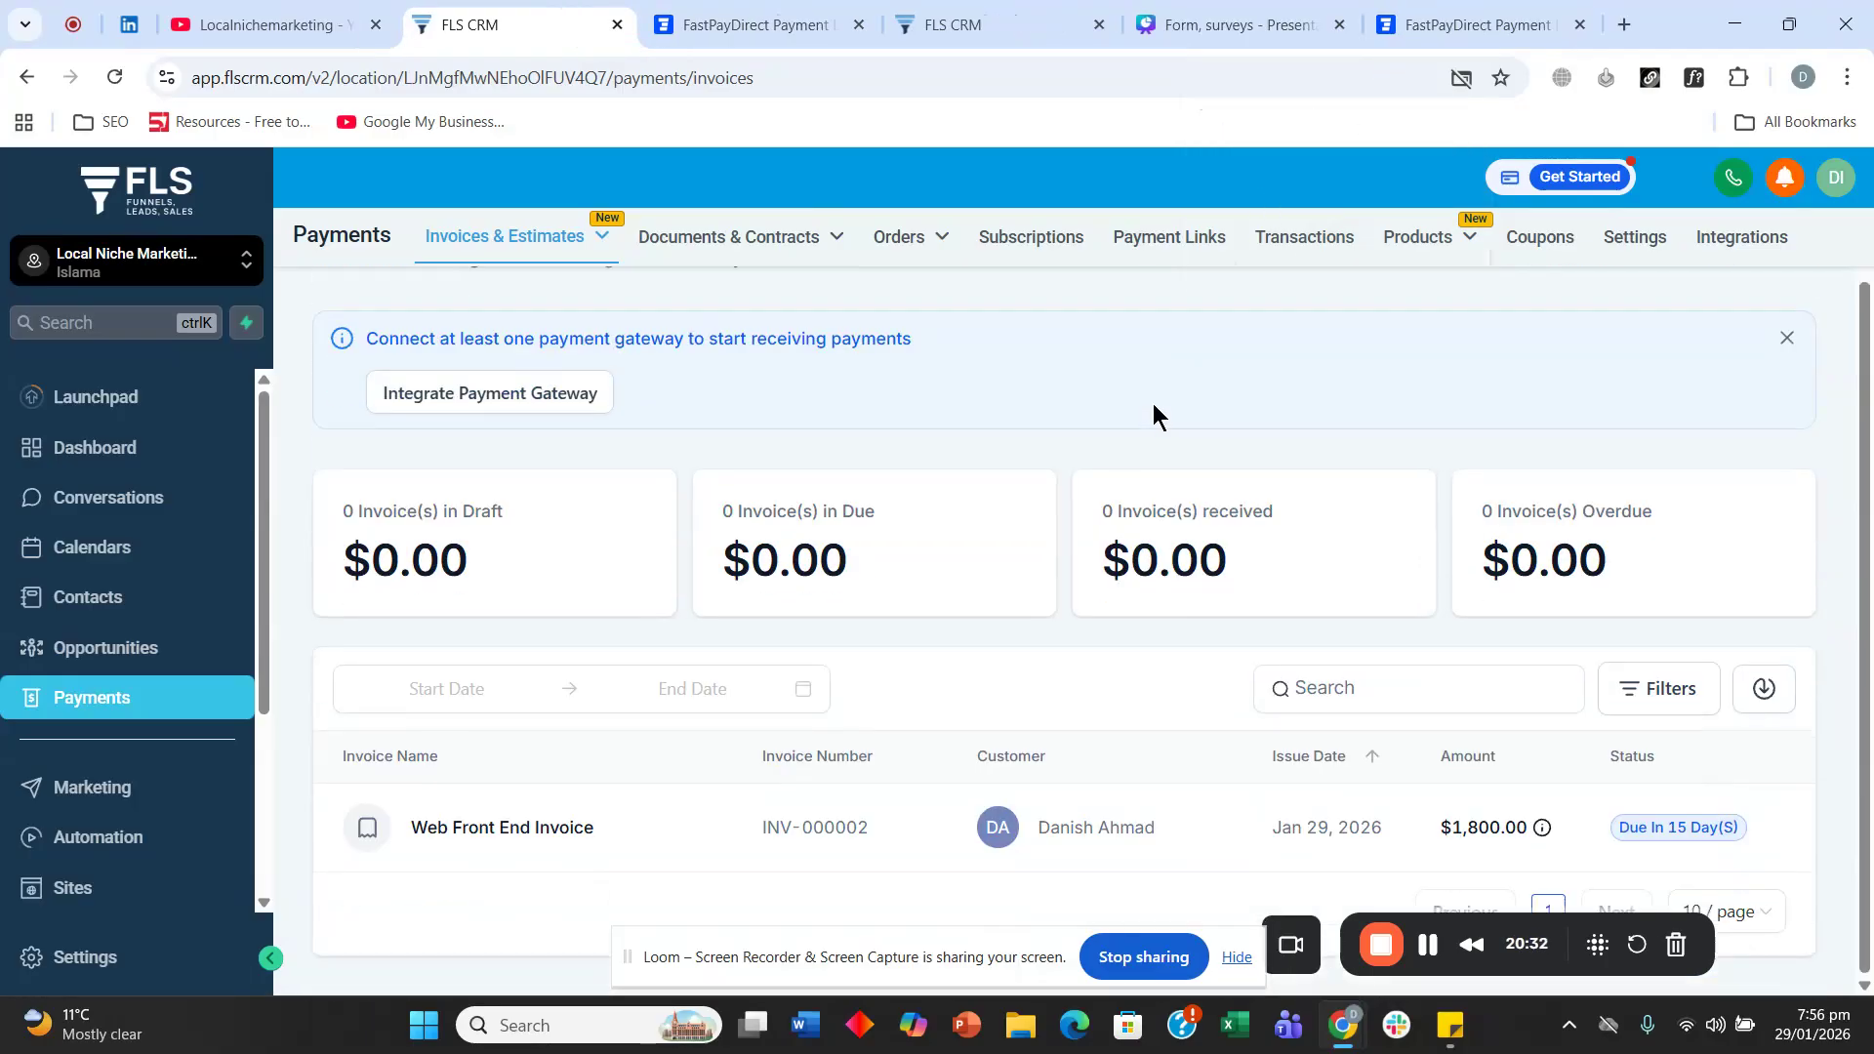
pyautogui.scroll(1, 1054, 575)
pyautogui.scroll(-1, 1308, 399)
pyautogui.scroll(1, 1579, 306)
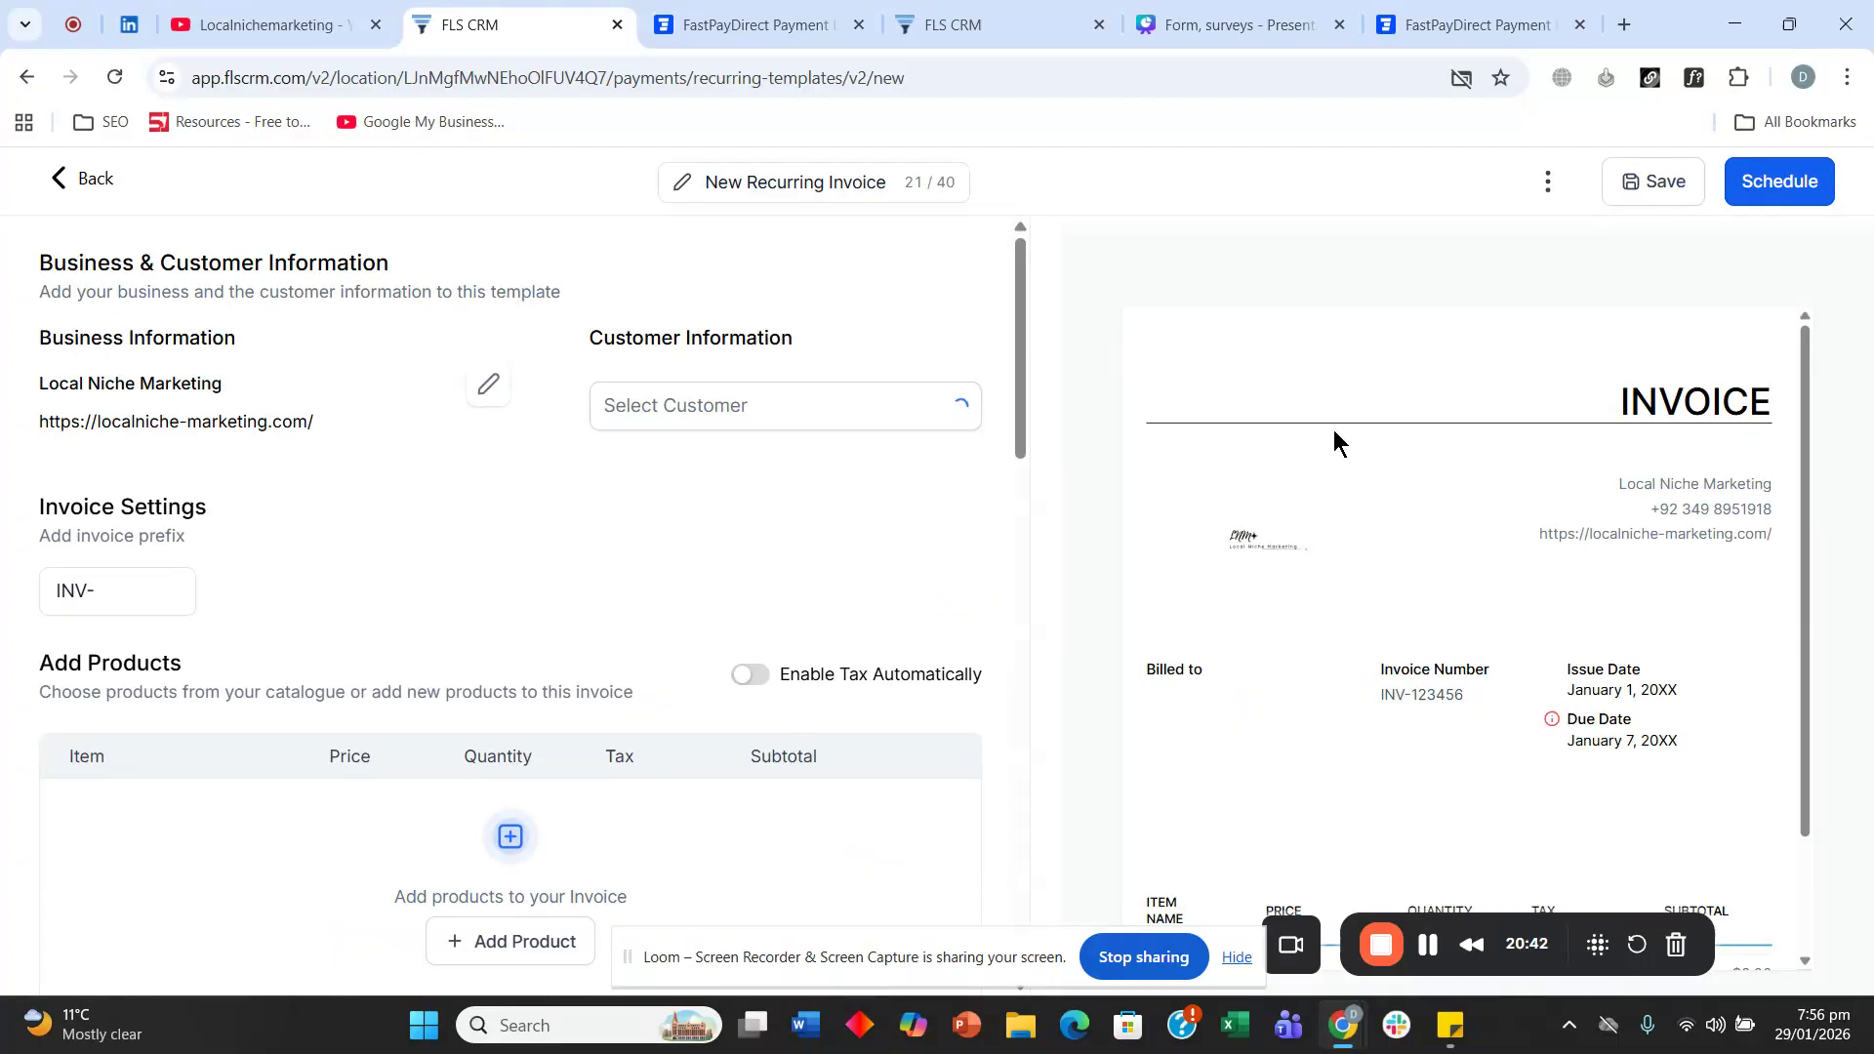
# Select the third listed contact as the new recurring invoice's customer and review its invoice prefix.
pyautogui.click(761, 408)
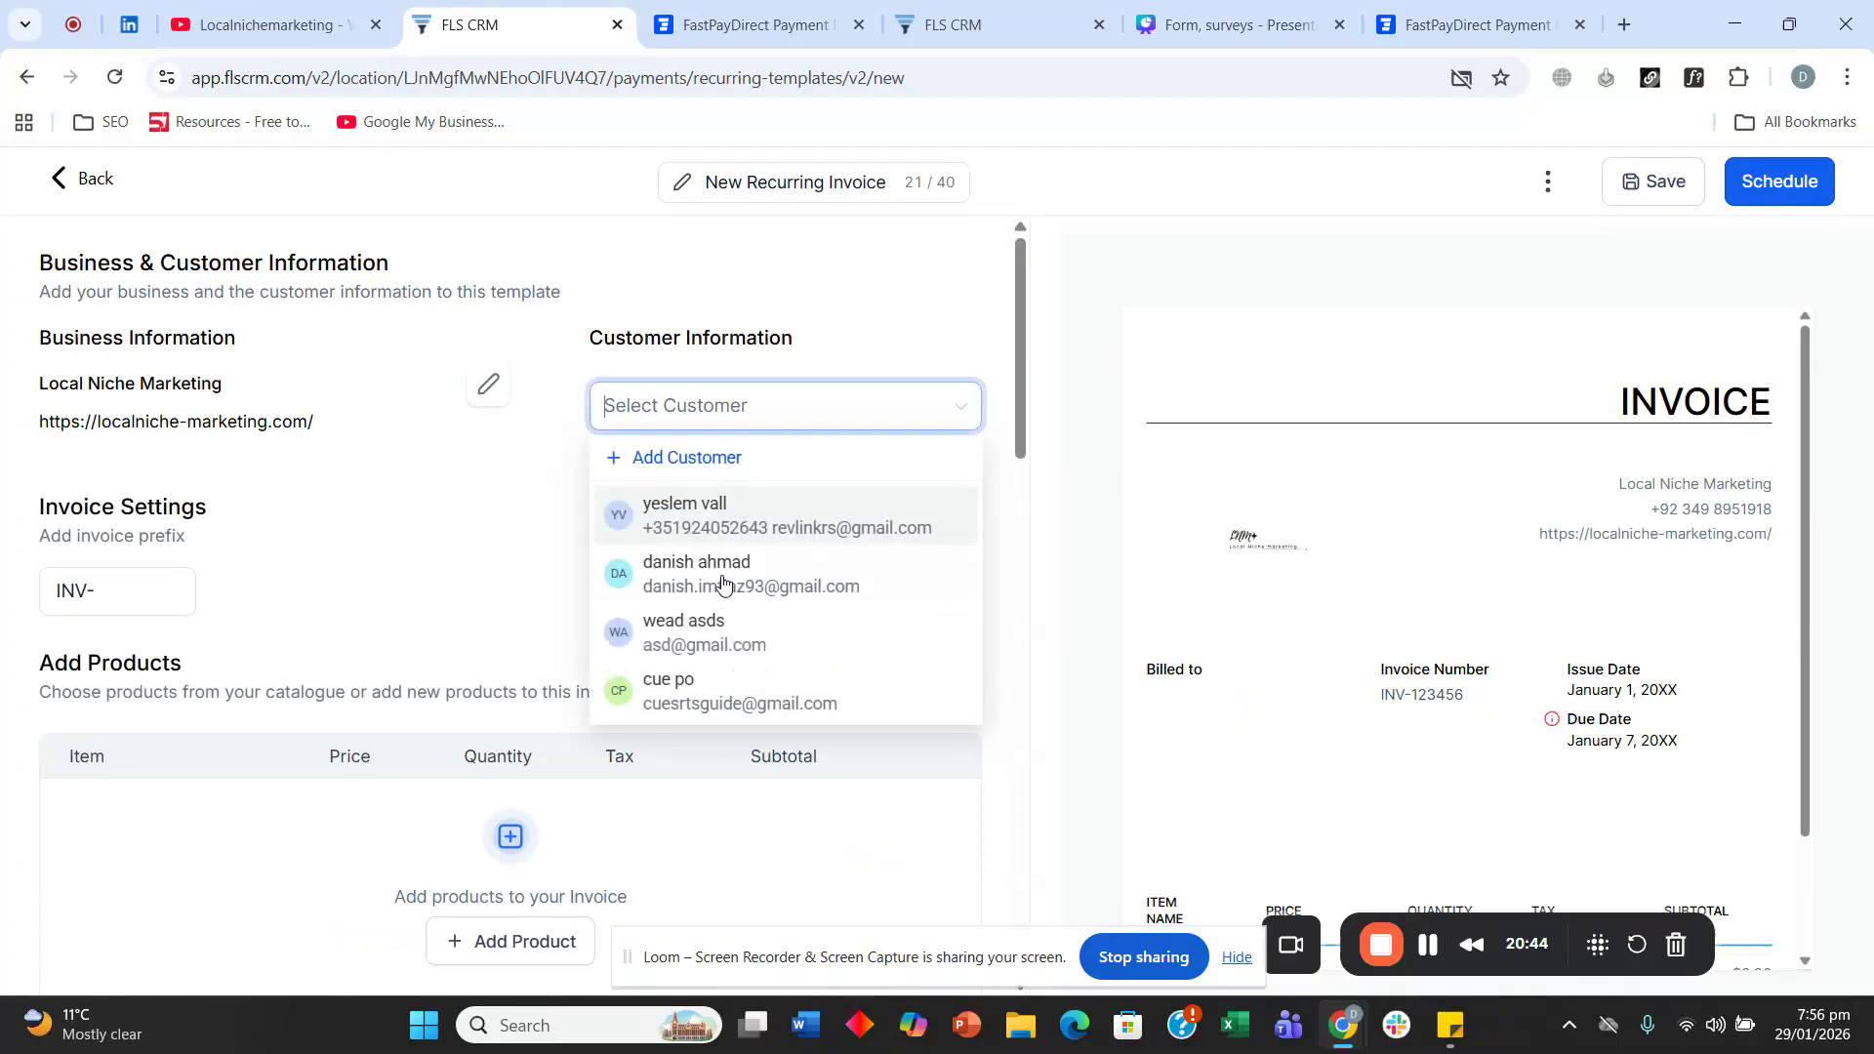
pyautogui.click(712, 632)
pyautogui.scroll(-2, 209, 573)
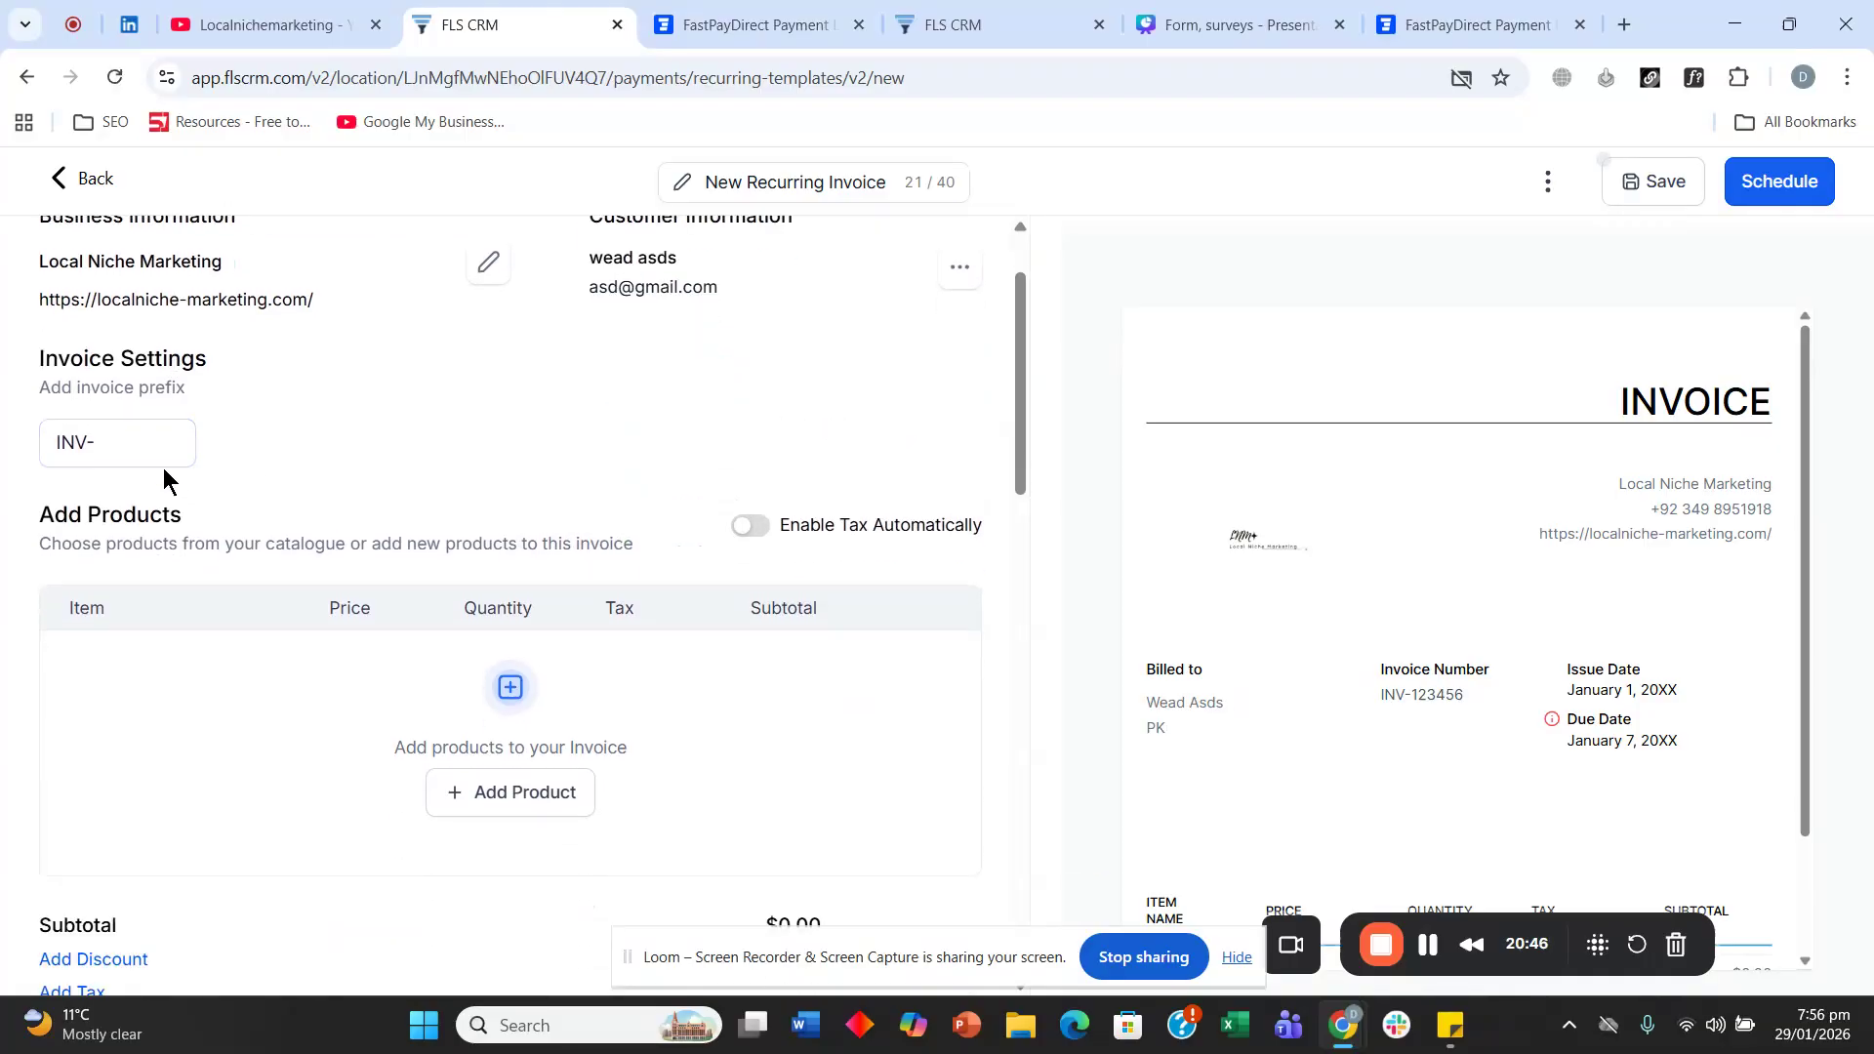
pyautogui.click(145, 451)
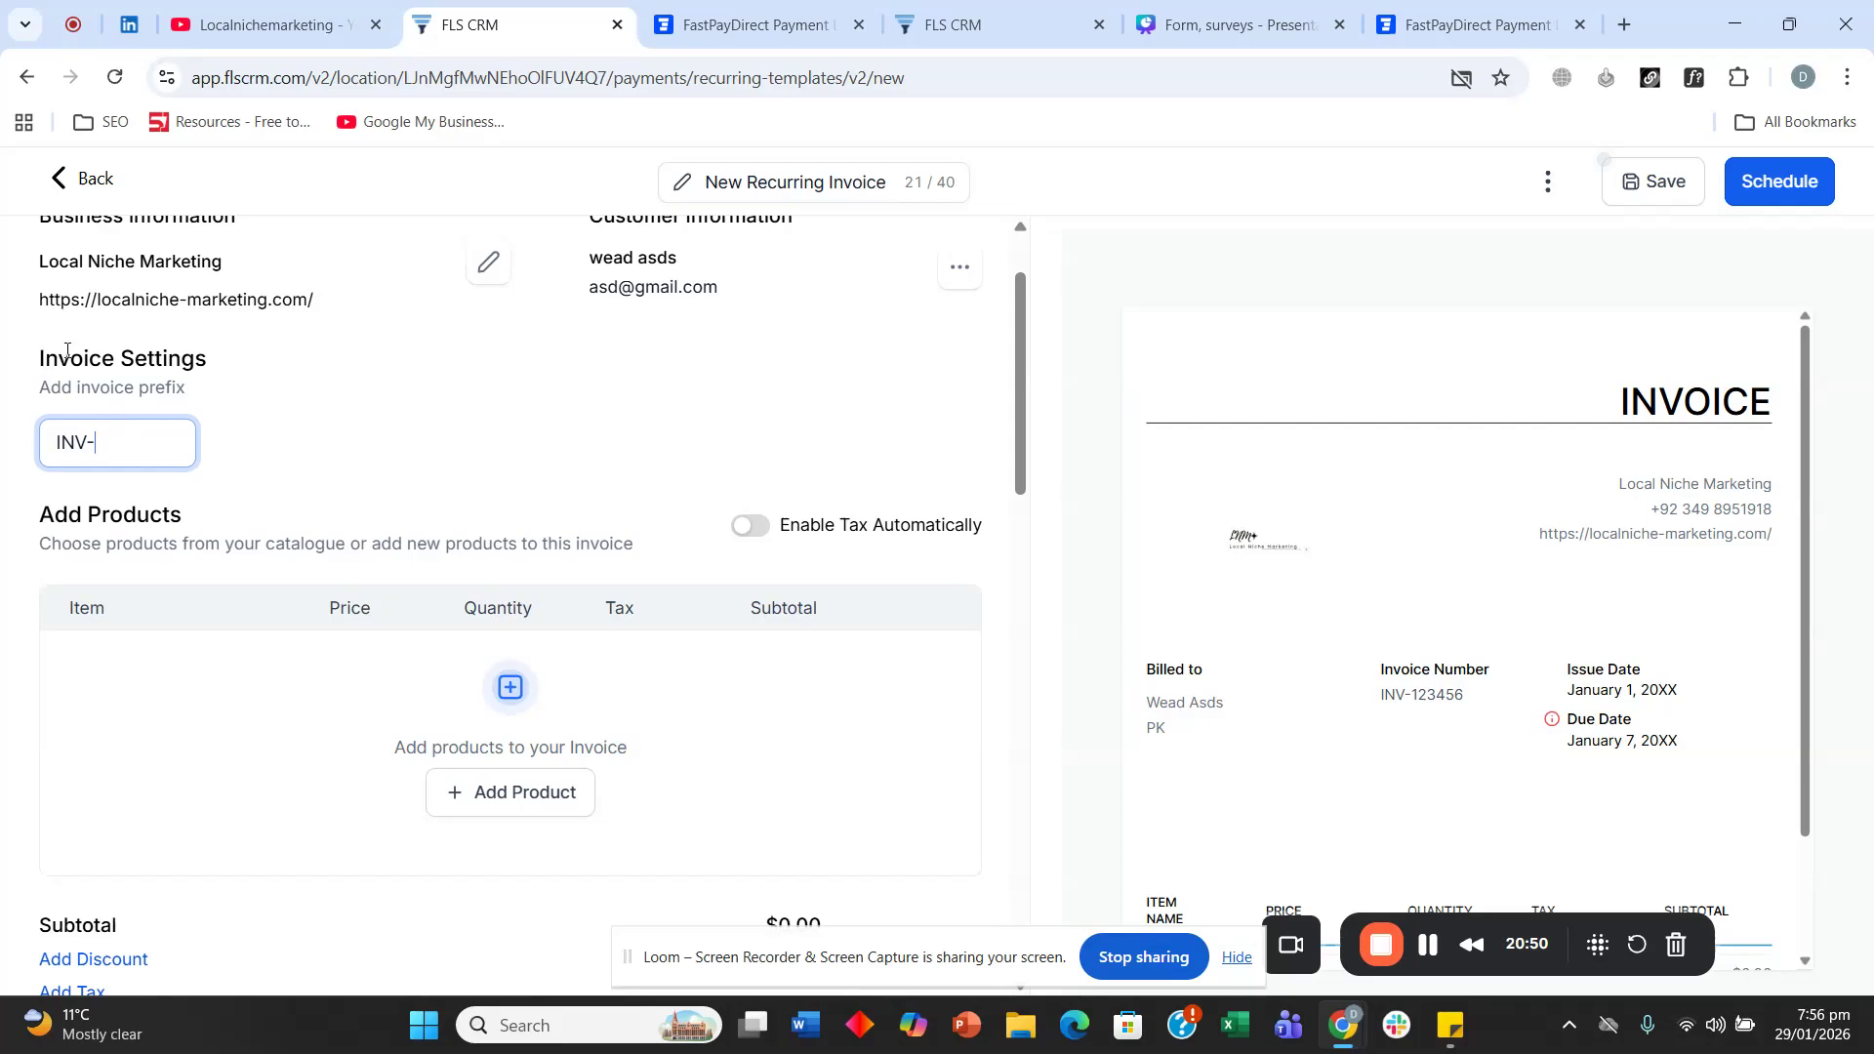
# Add the Marketing - Ads management product to the recurring invoice as its item.
pyautogui.scroll(-3, 72, 378)
pyautogui.scroll(1, 76, 388)
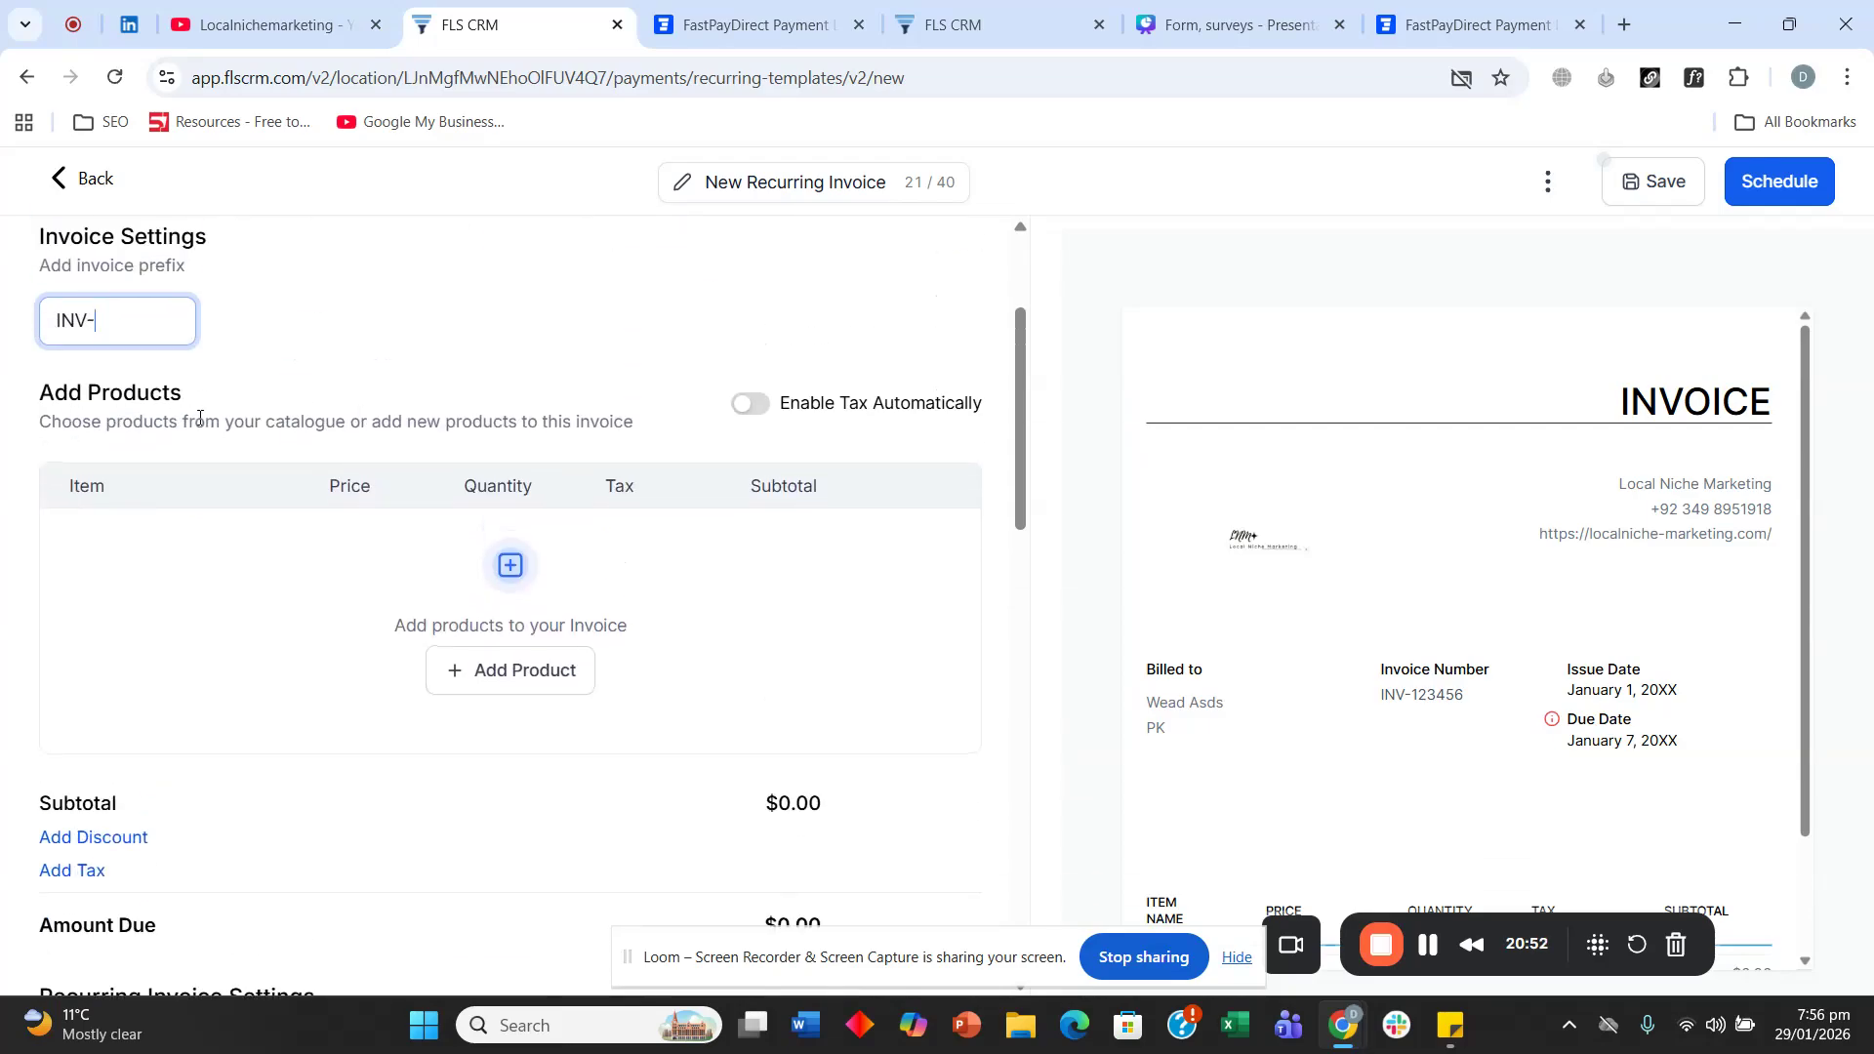
pyautogui.click(498, 668)
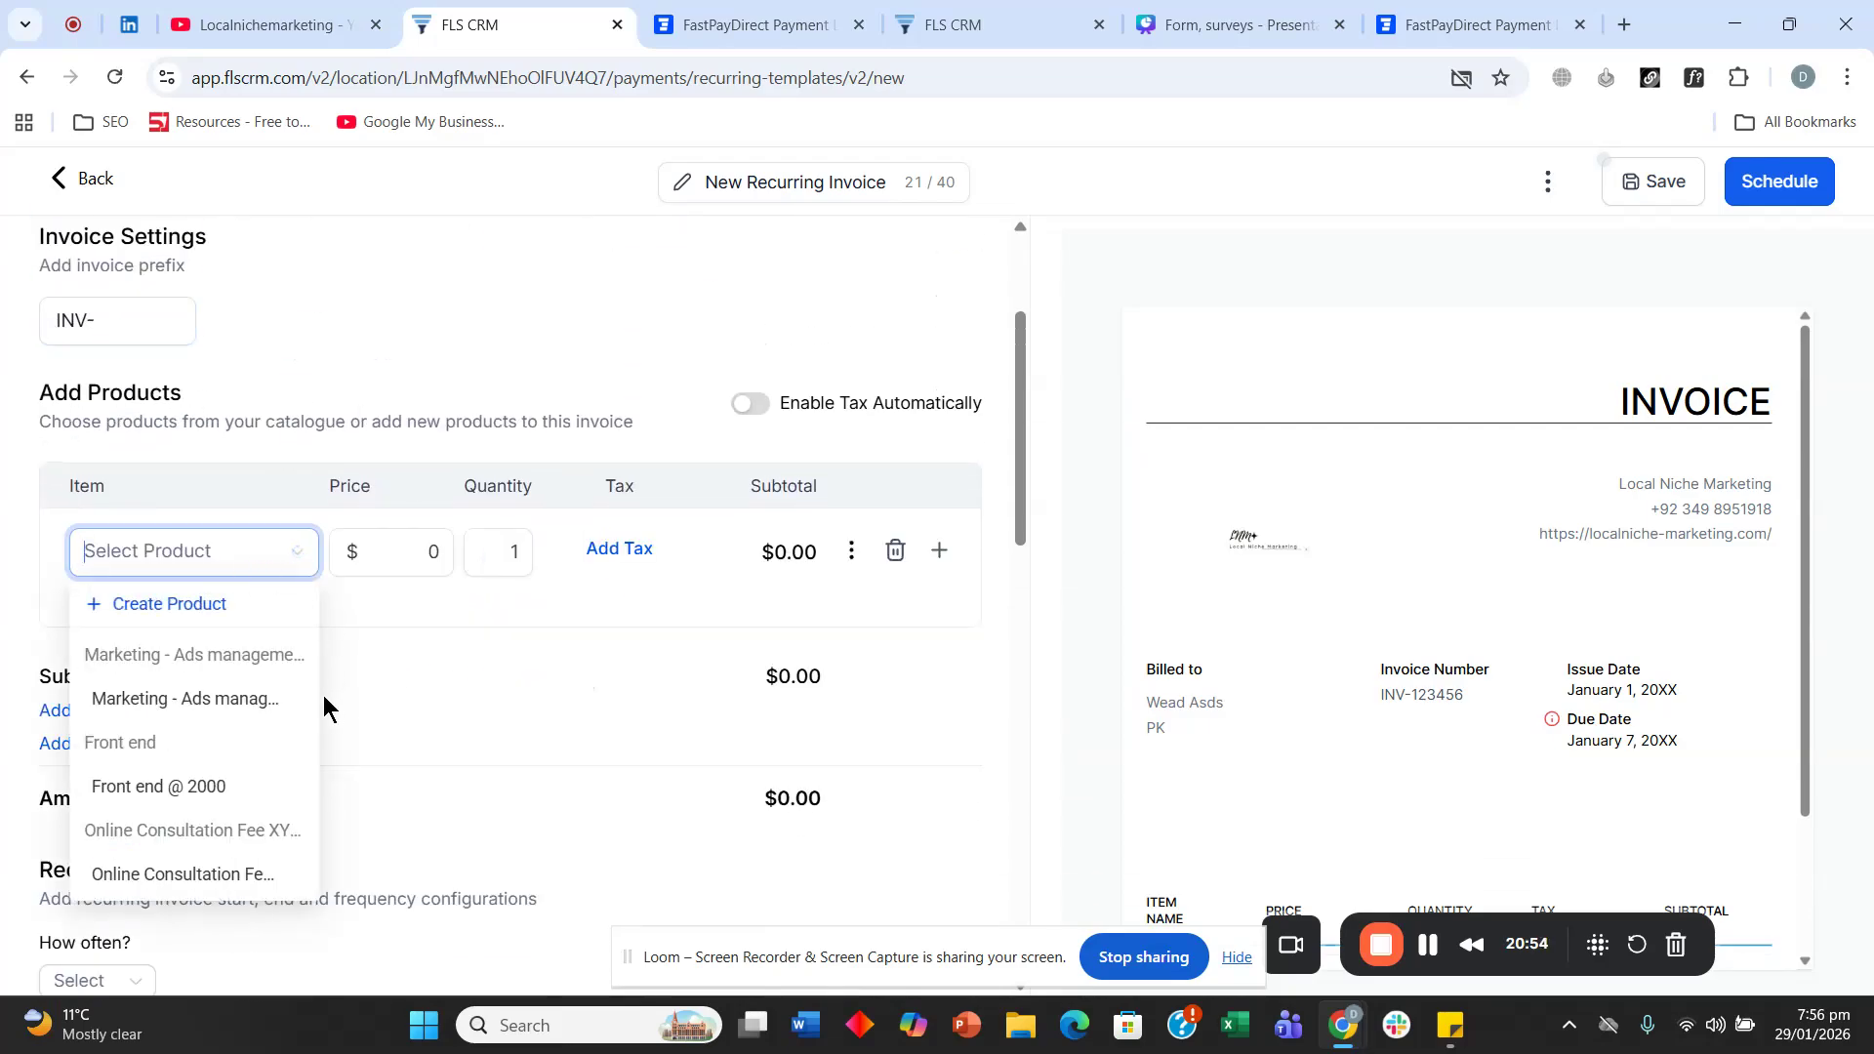
pyautogui.click(201, 705)
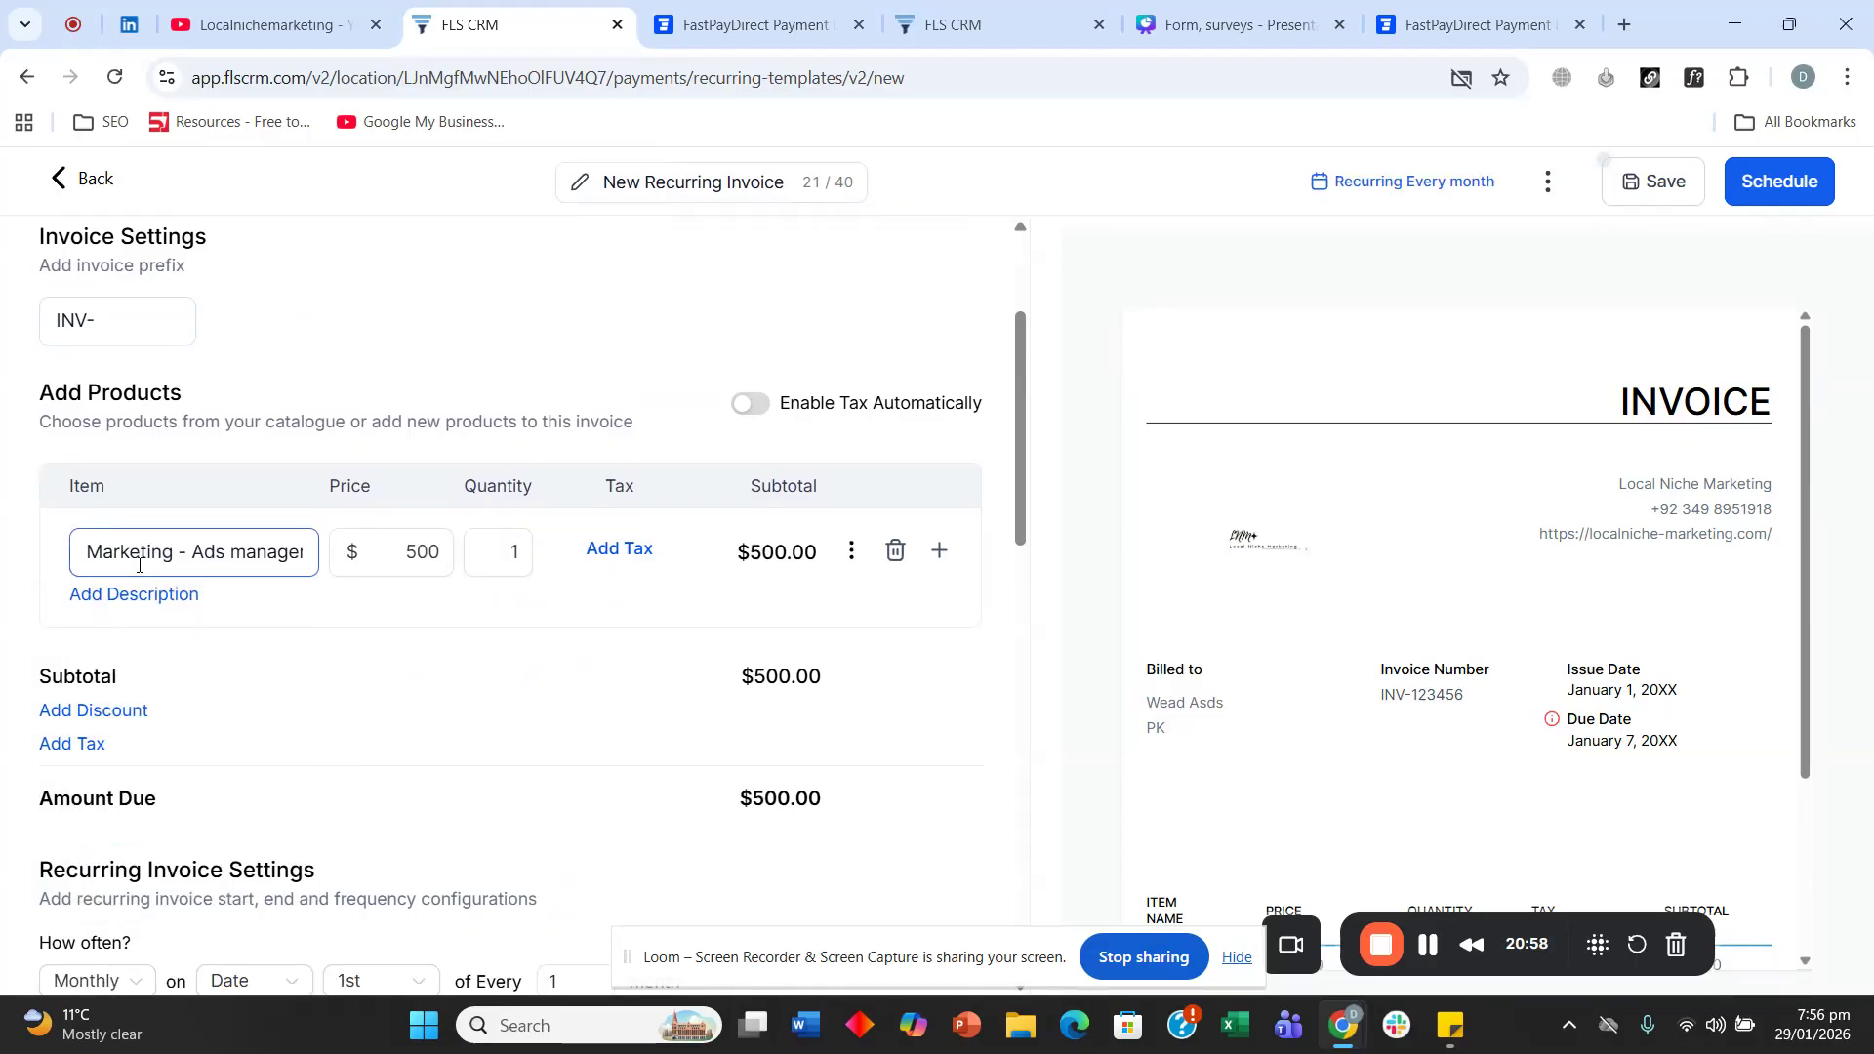
# Set the recurring invoice's start date to 2026-02-01 and make it end after a number of occurrences.
pyautogui.scroll(-2, 20, 488)
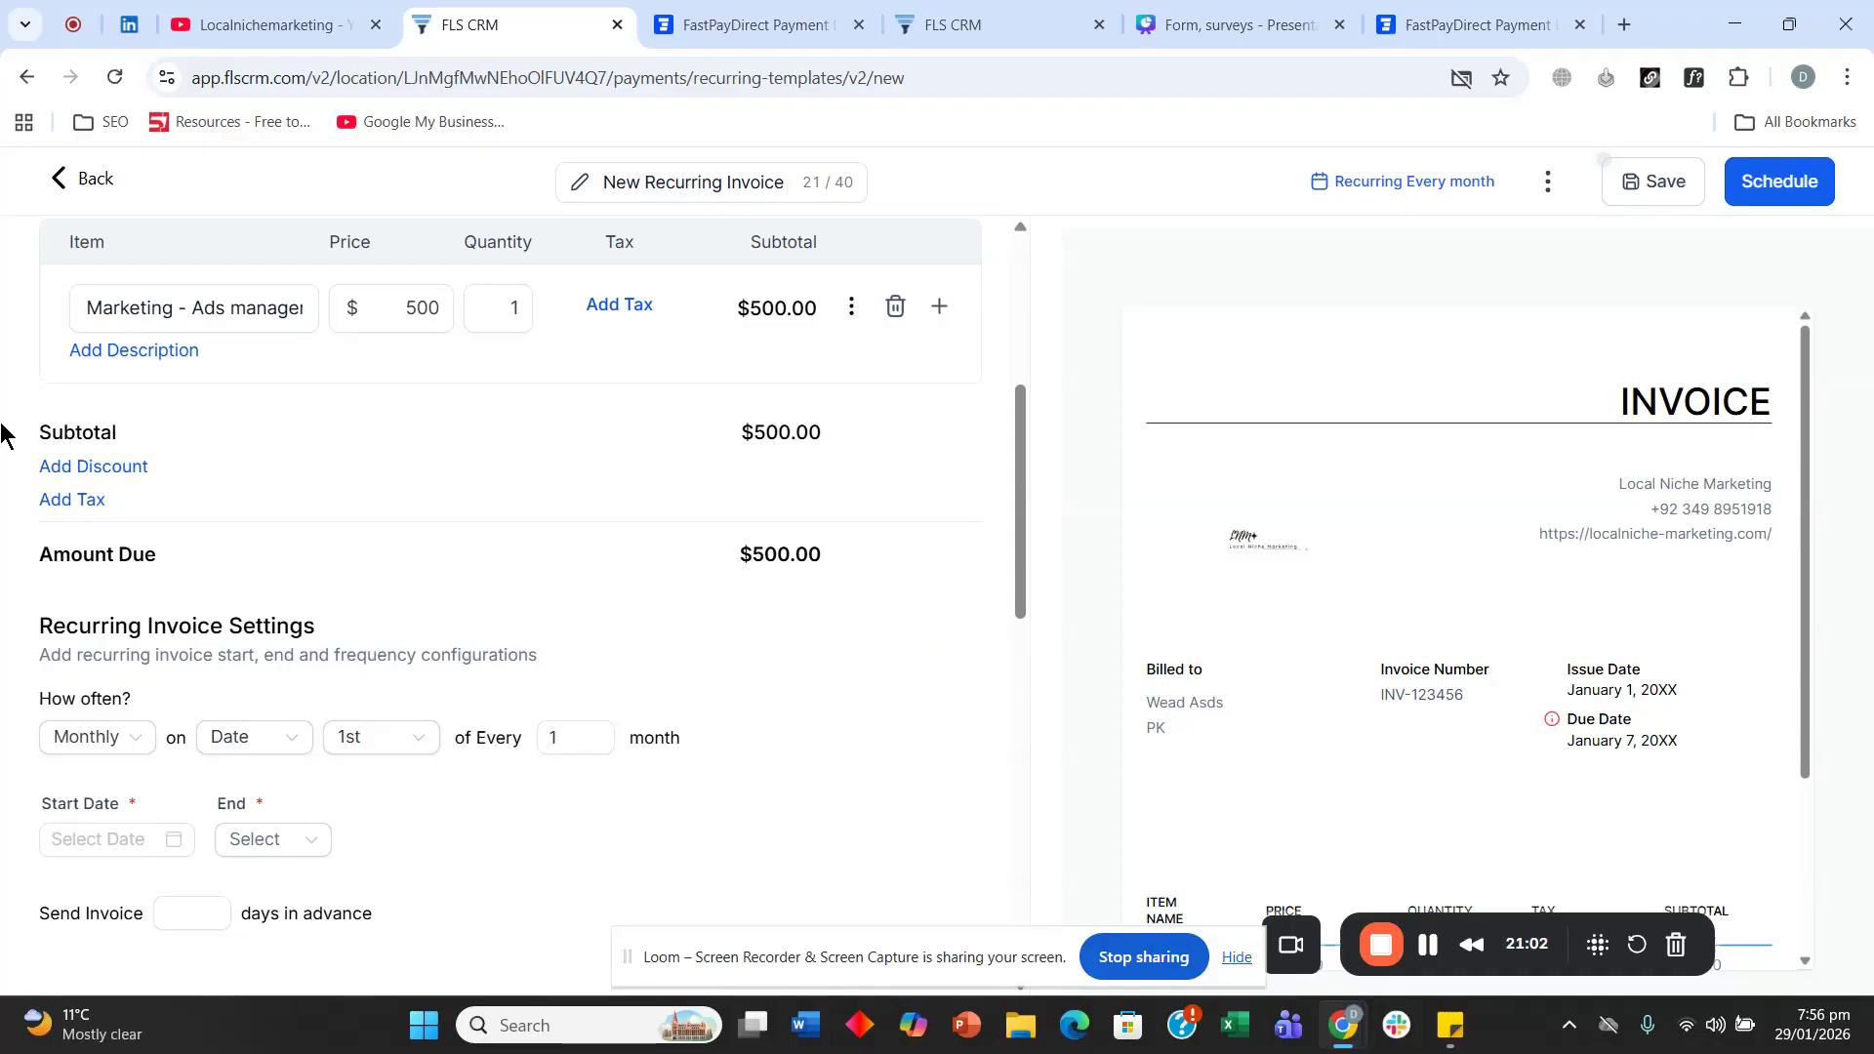
pyautogui.scroll(-2, 5, 435)
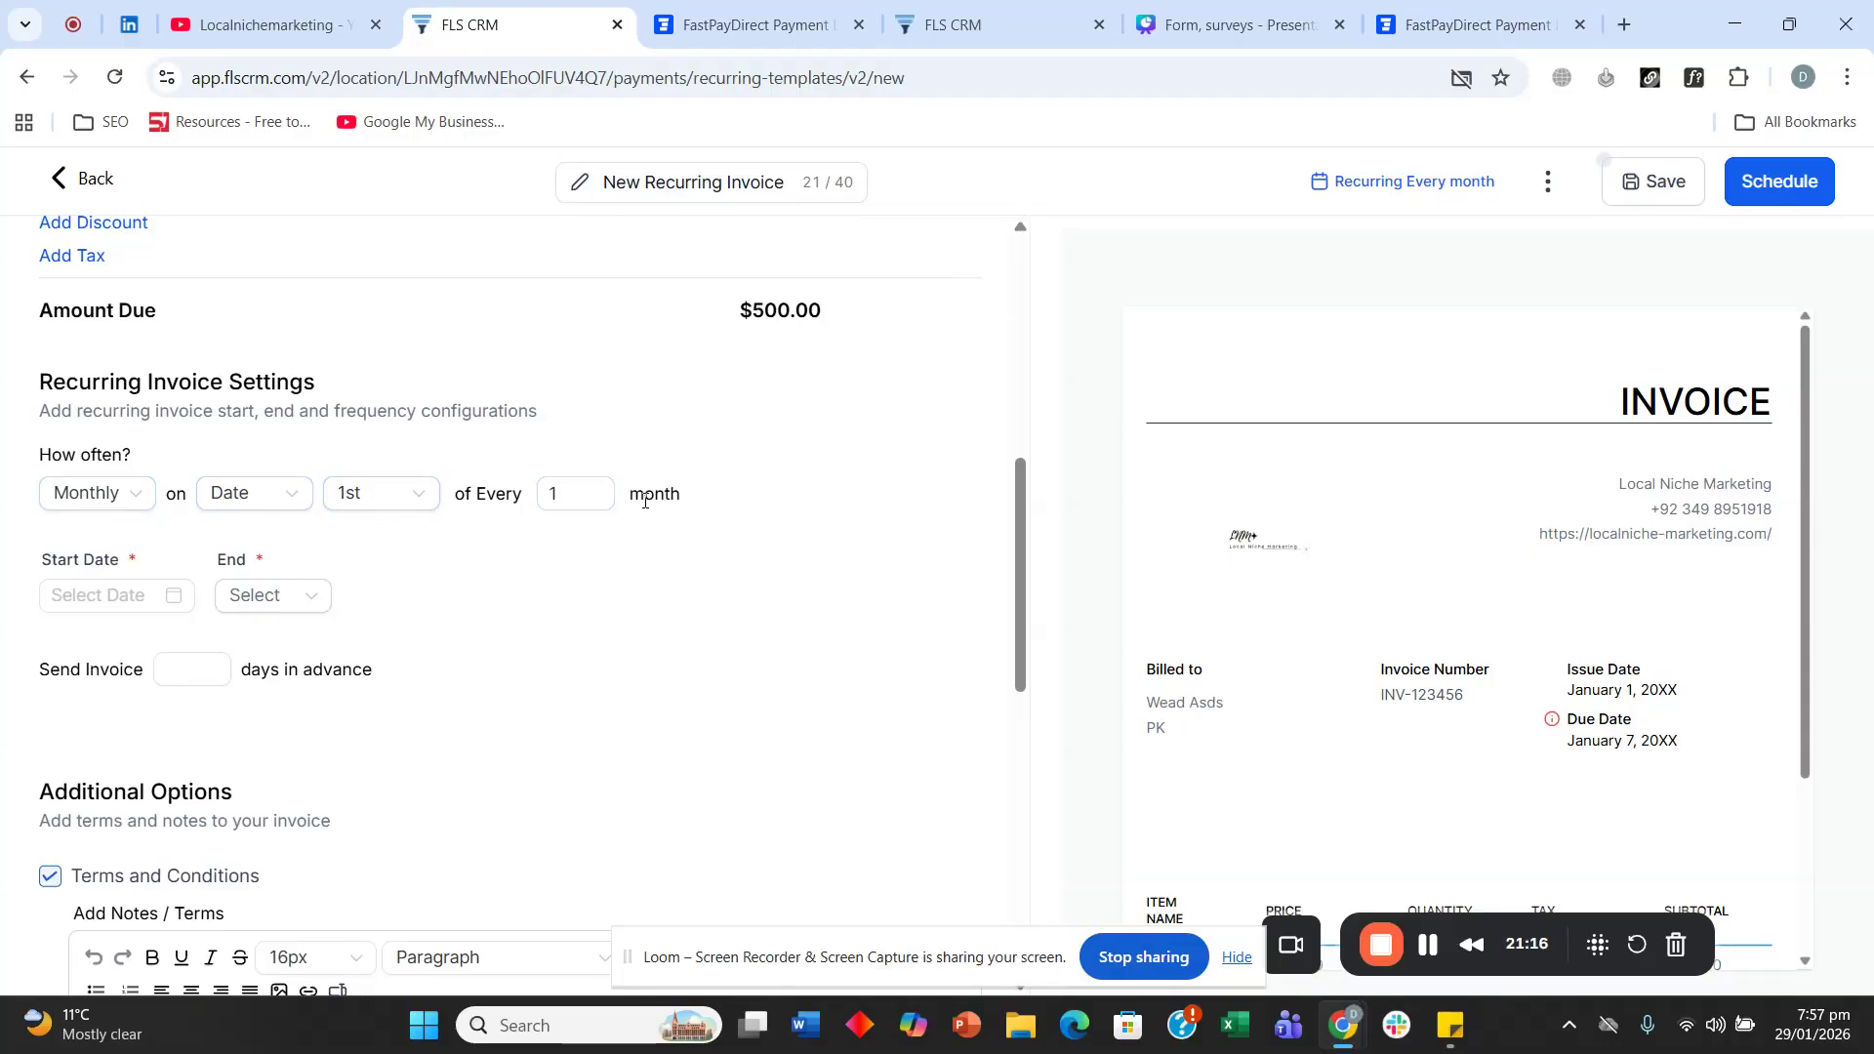
pyautogui.click(129, 597)
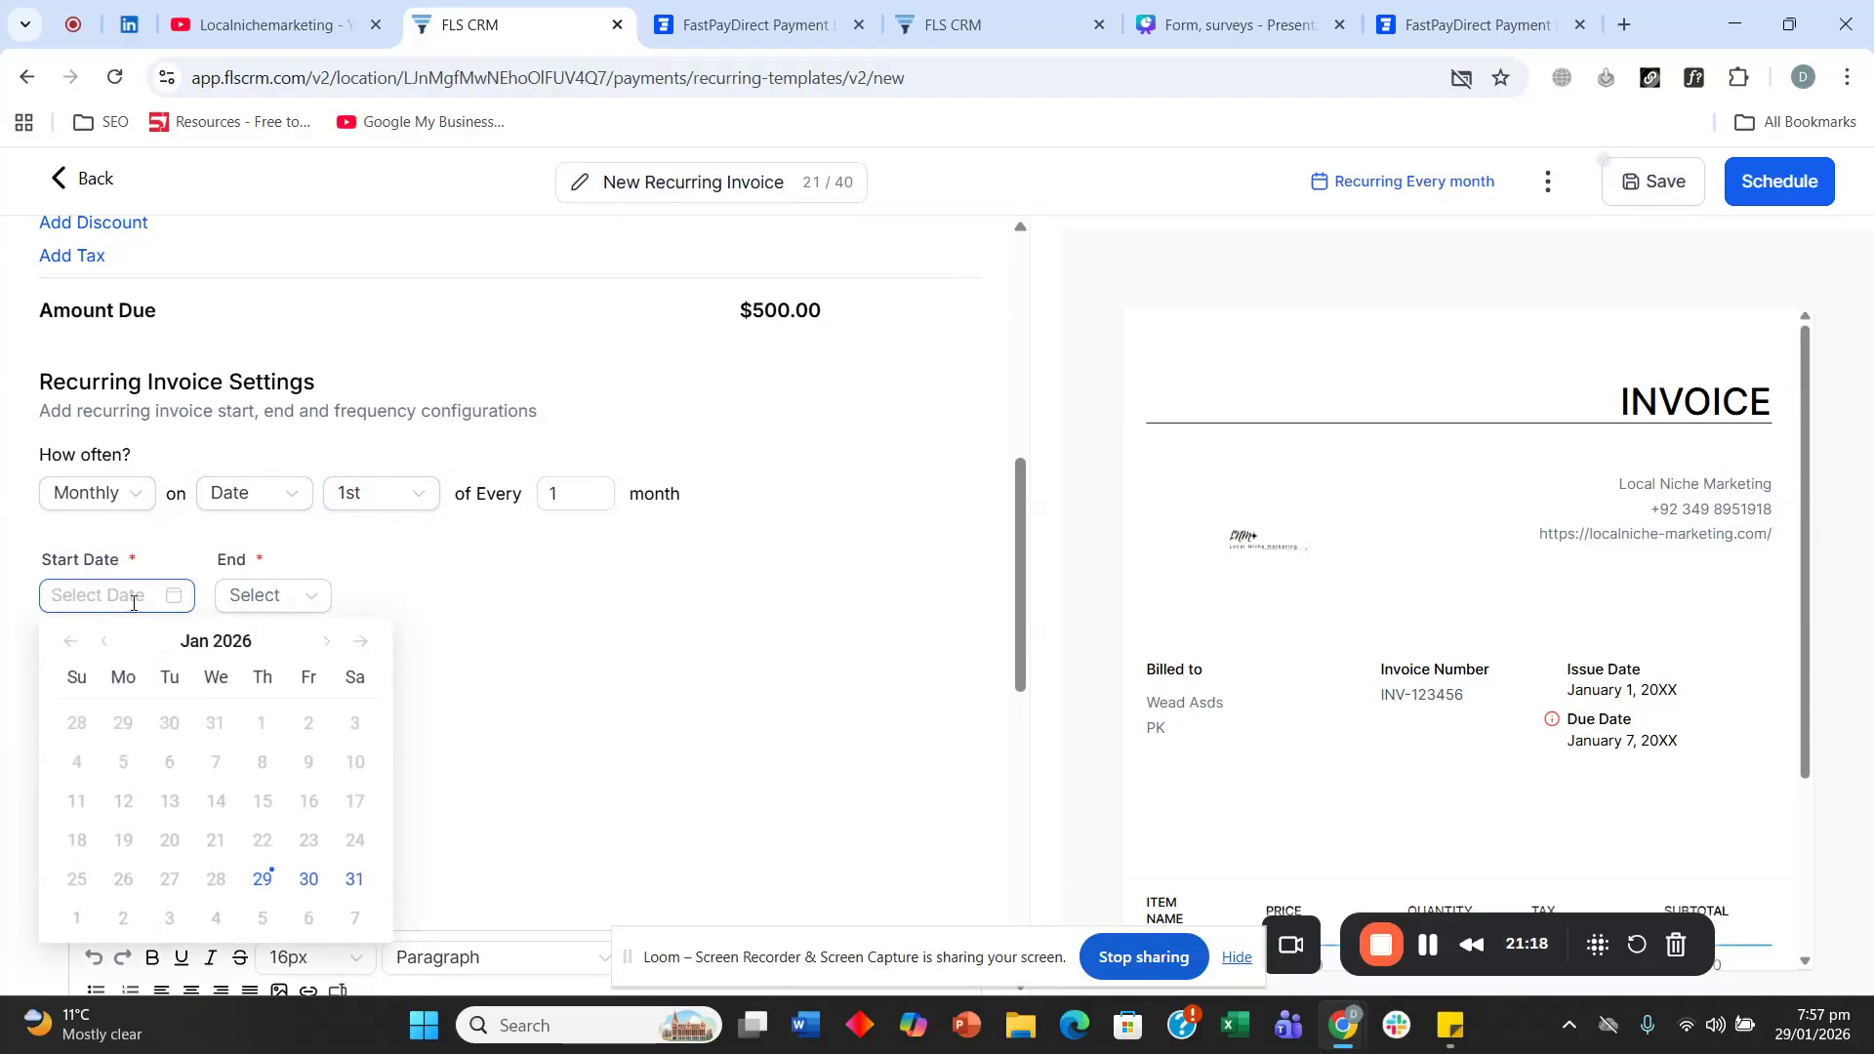
pyautogui.click(326, 641)
pyautogui.click(75, 761)
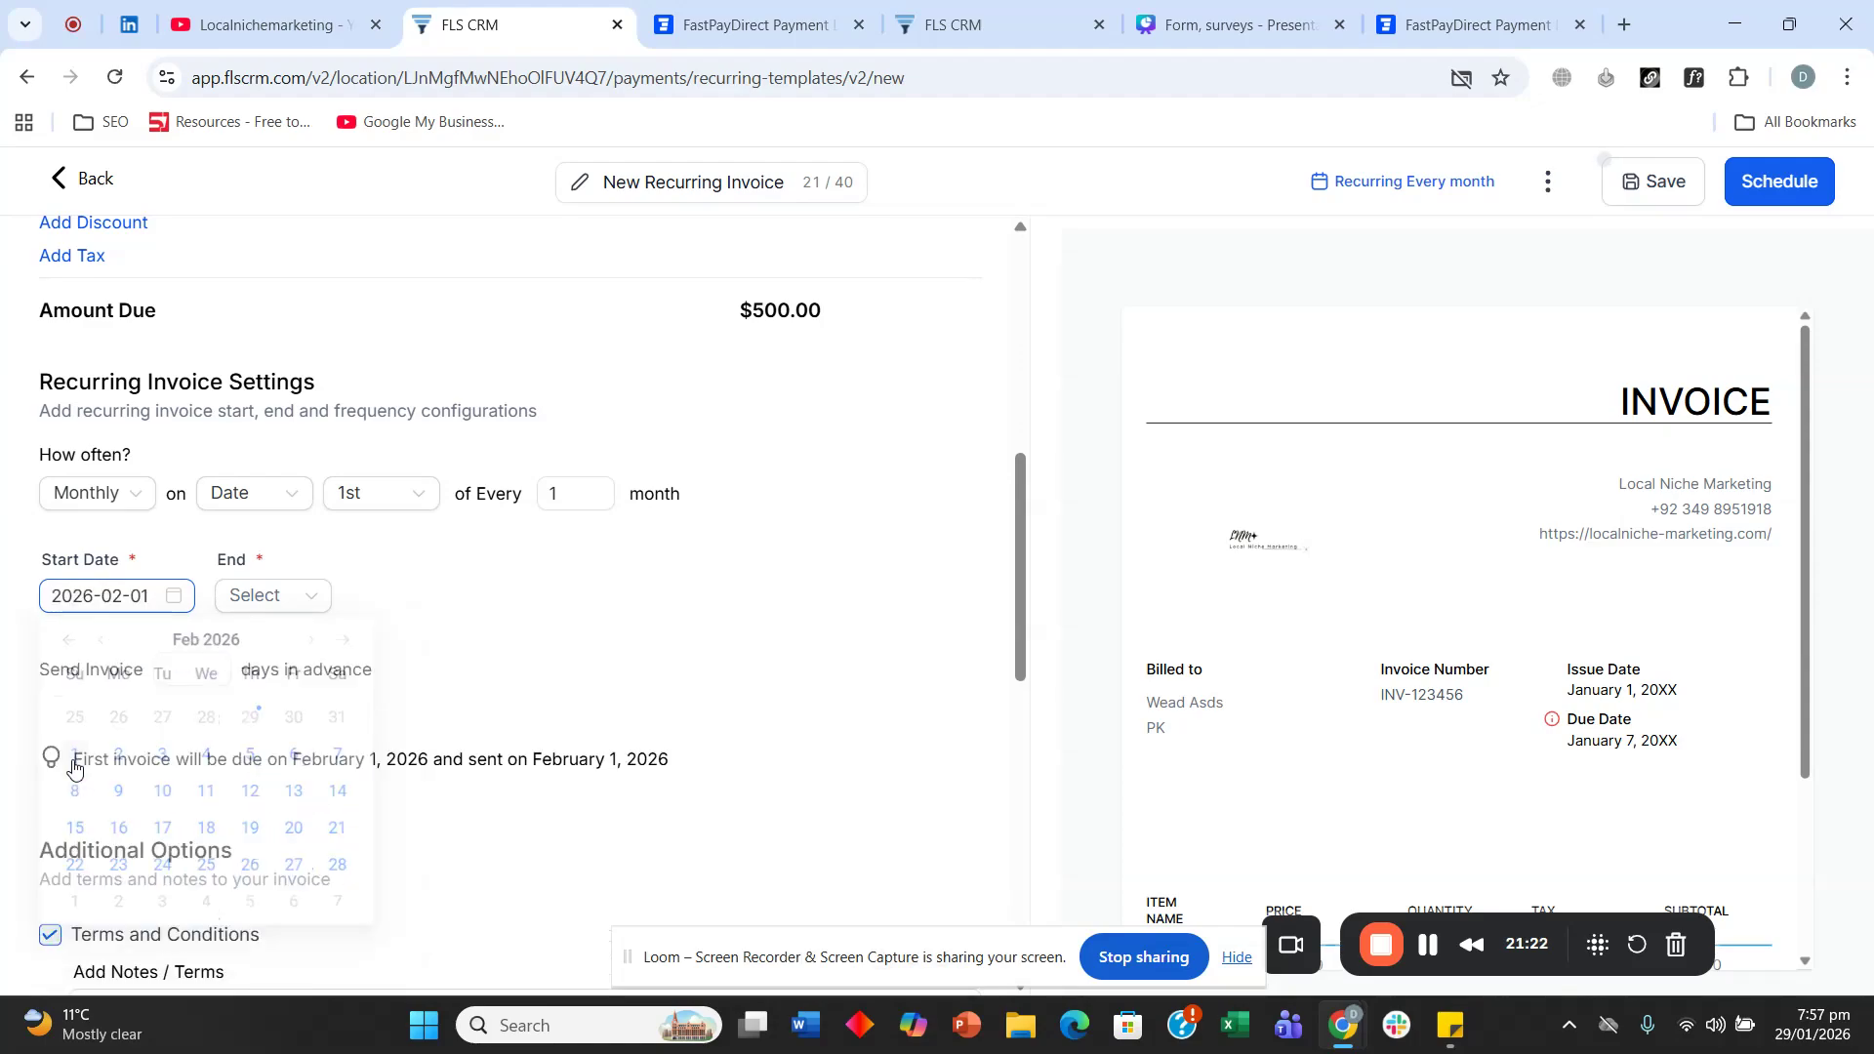
pyautogui.click(295, 599)
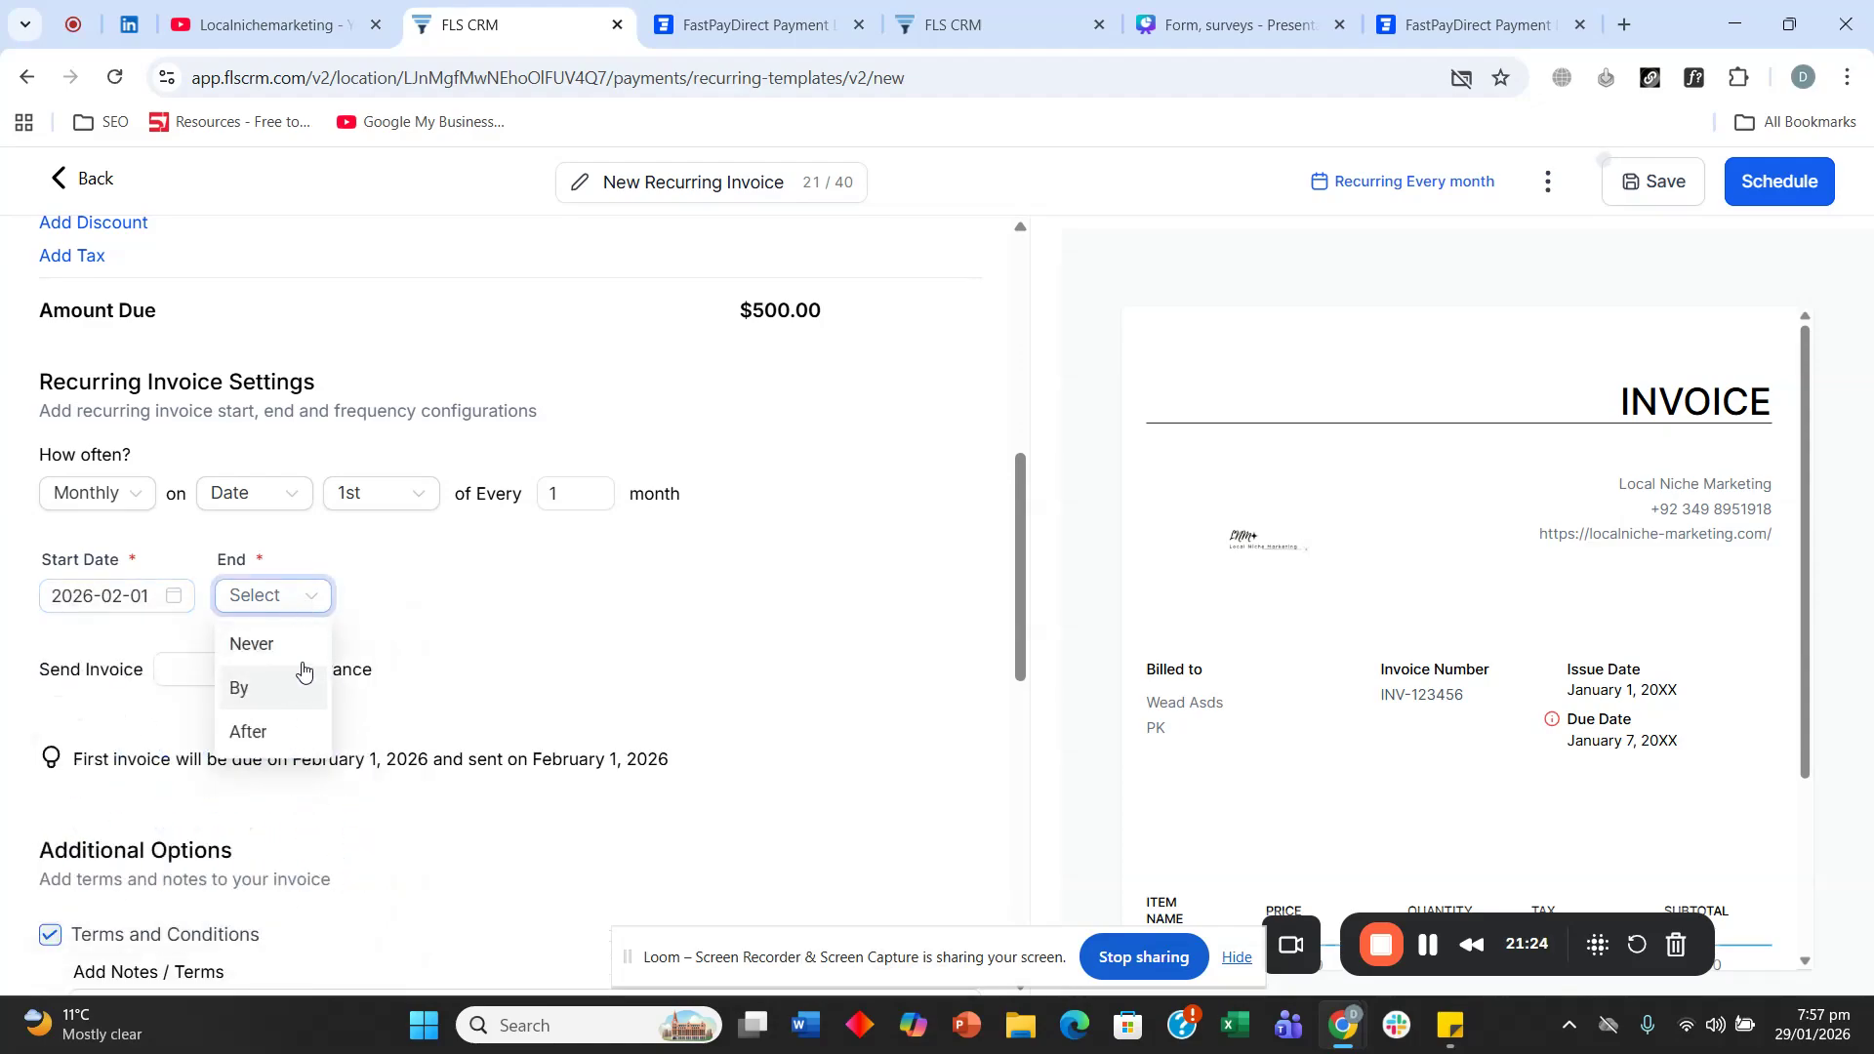
pyautogui.click(279, 734)
pyautogui.click(396, 600)
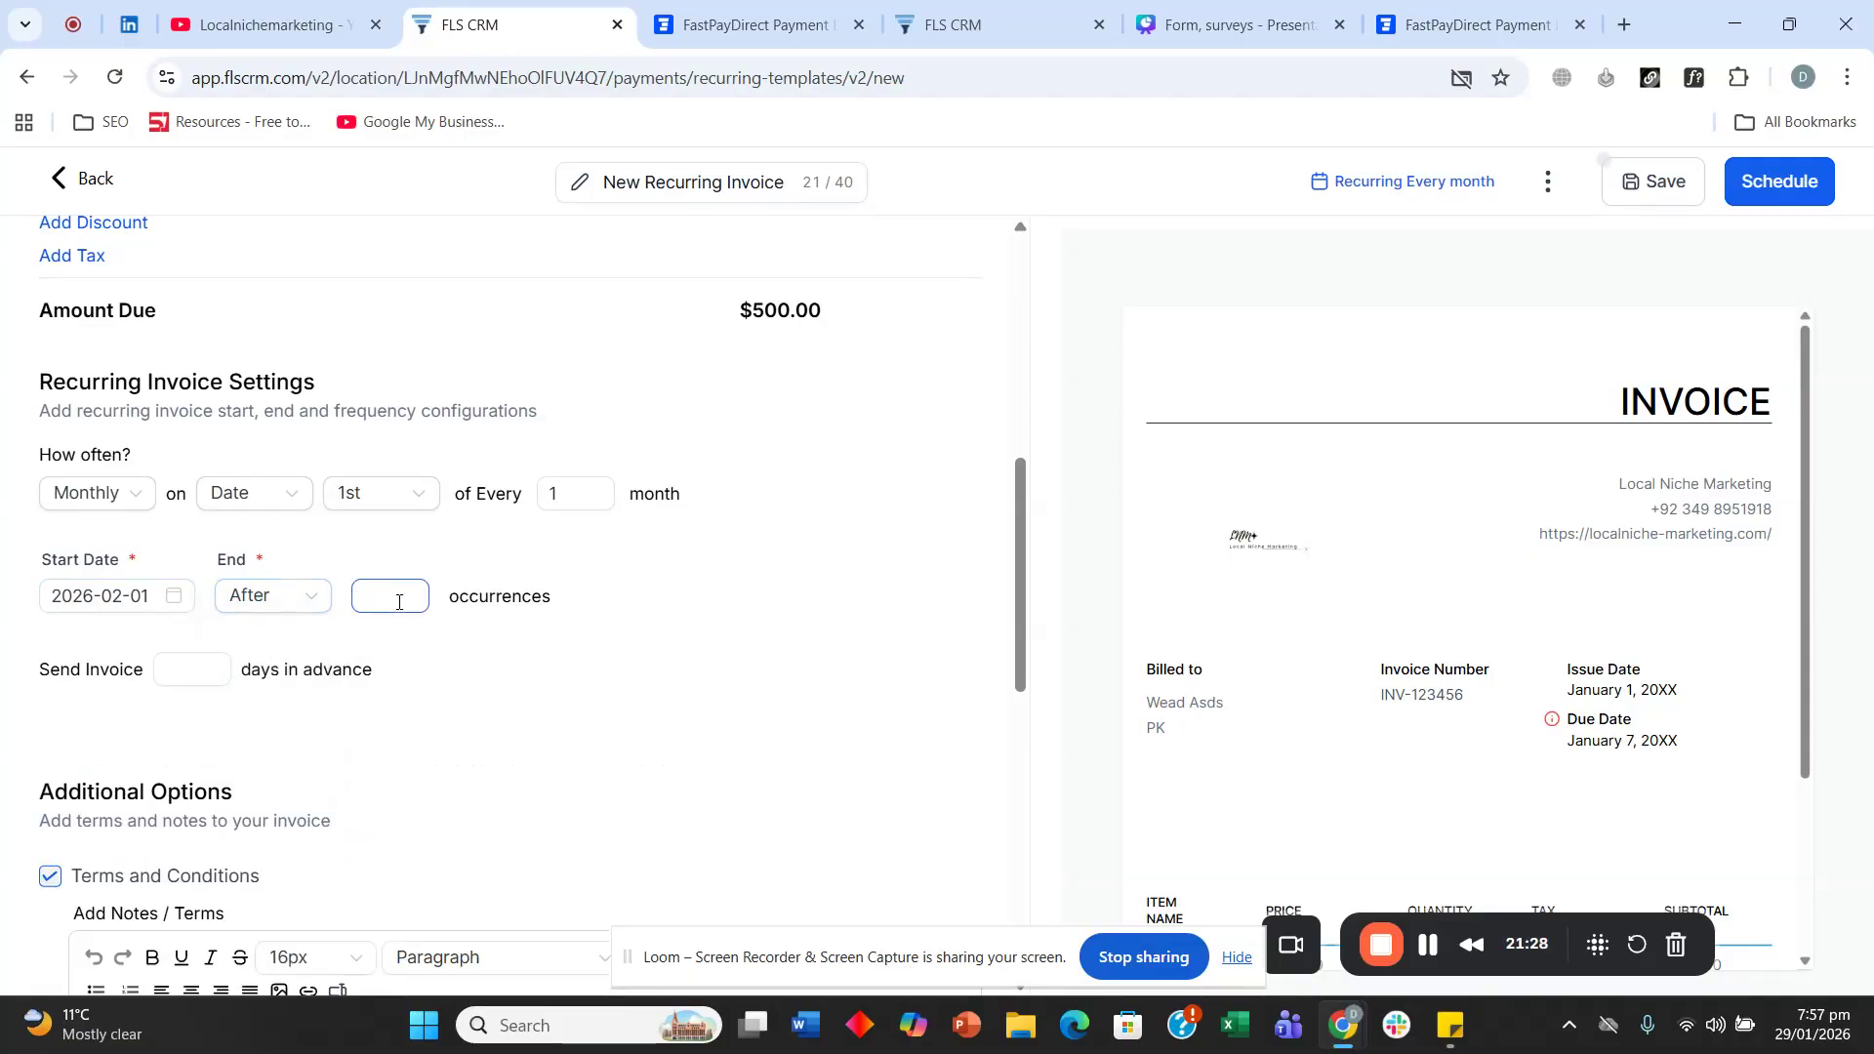
# Have the invoice sent 7 days in advance and end the recurrence after 30 occurrences.
pyautogui.scroll(-1, 390, 595)
pyautogui.click(200, 562)
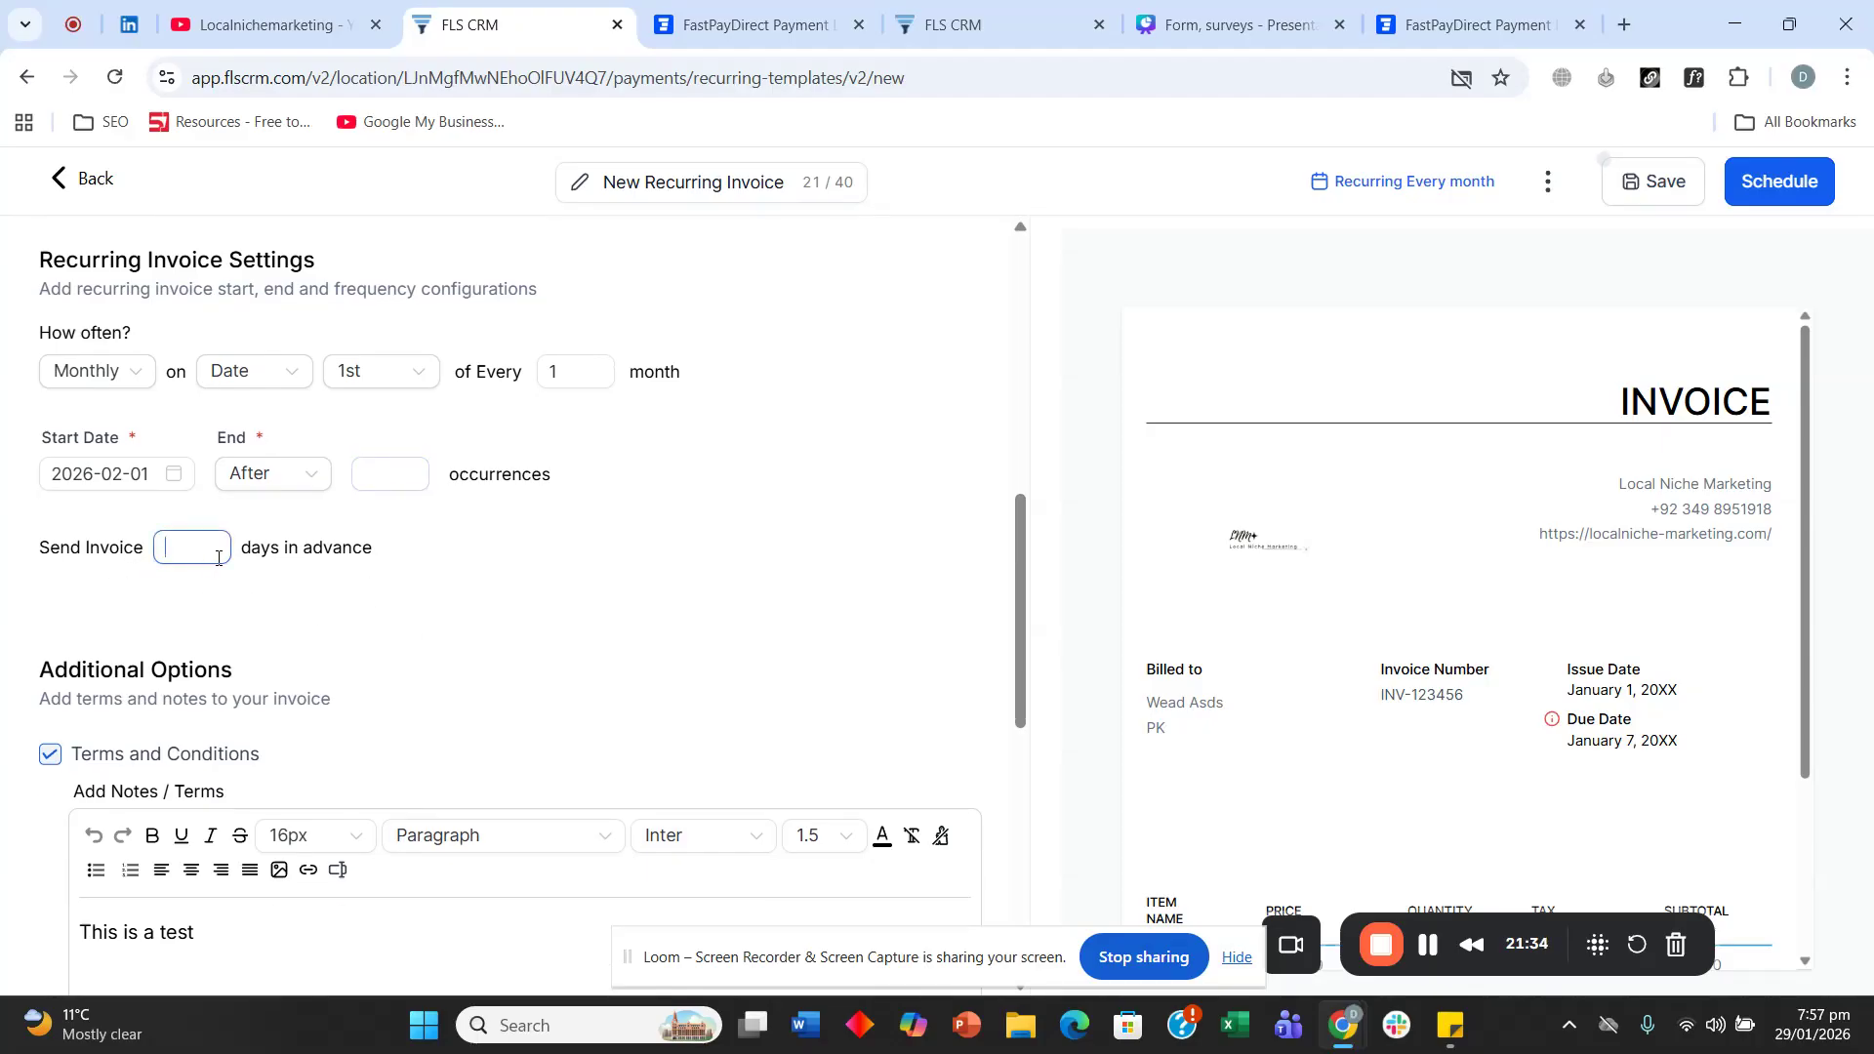
pyautogui.write('7')
pyautogui.click(7, 558)
pyautogui.click(45, 469)
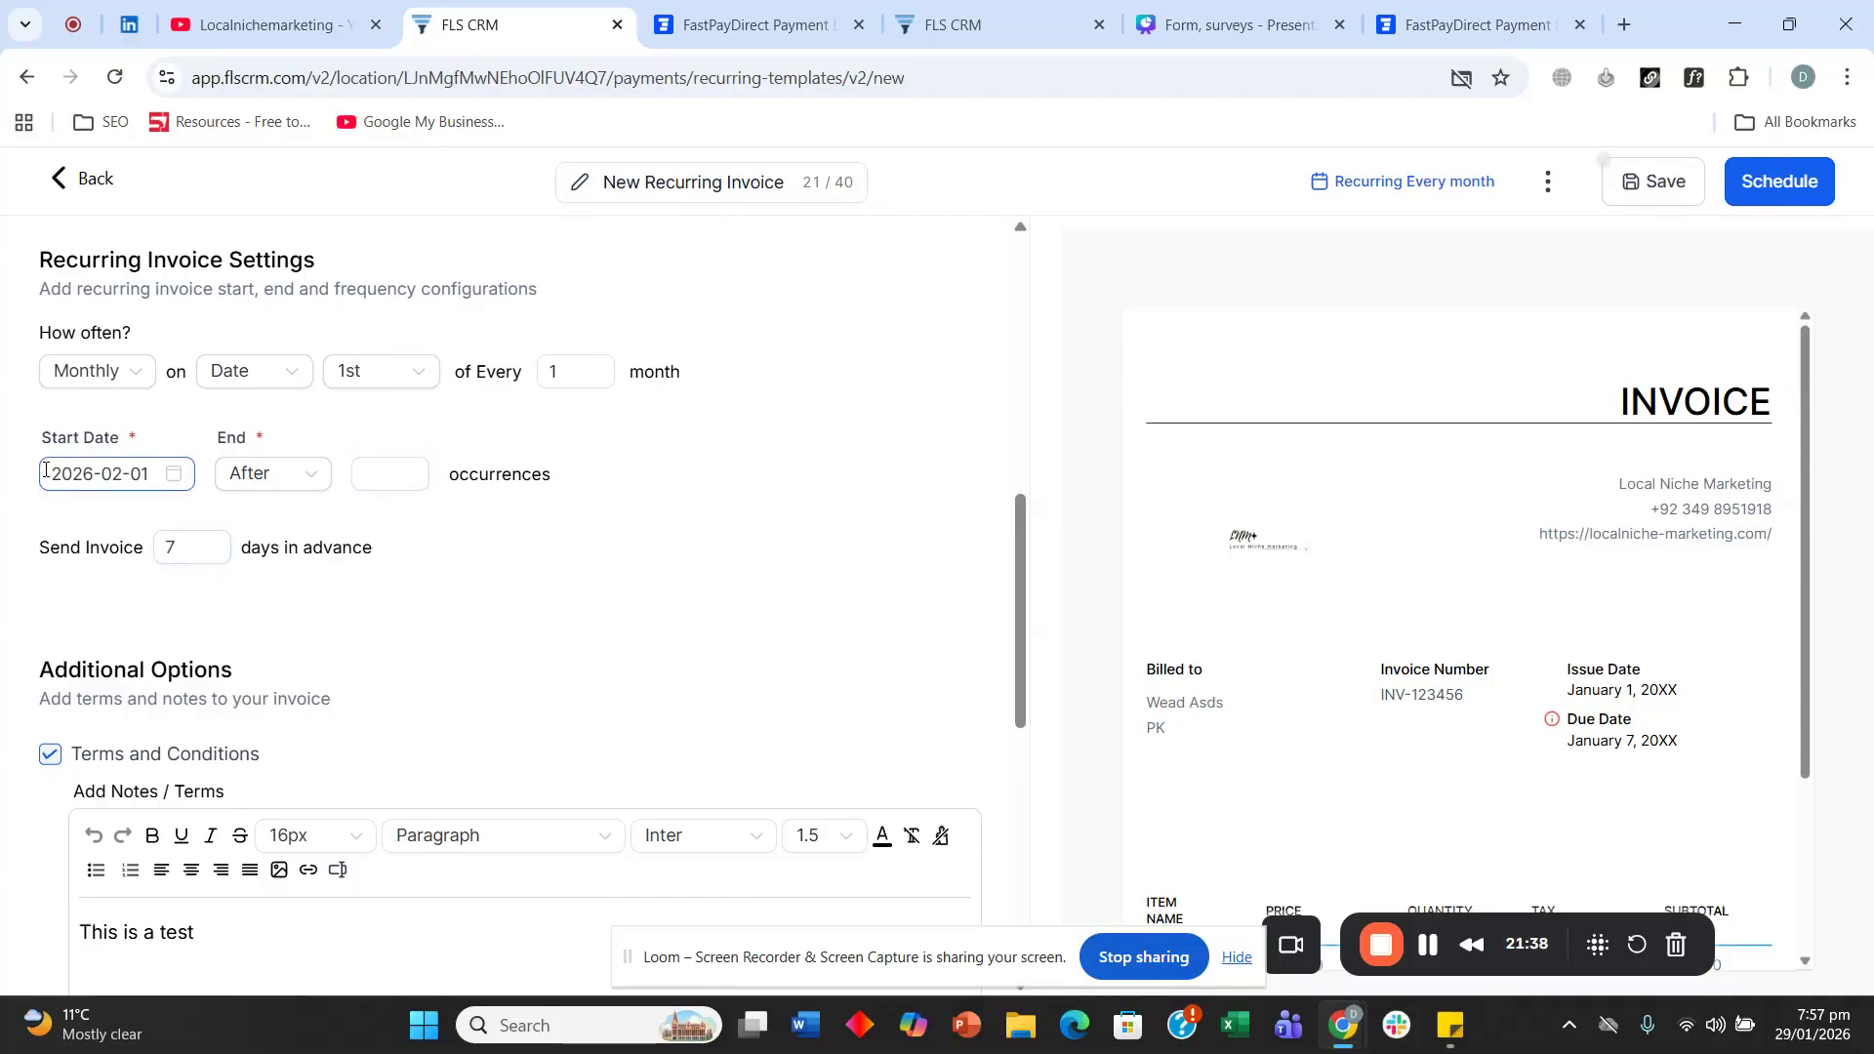
pyautogui.click(275, 486)
pyautogui.click(356, 475)
pyautogui.write('30')
# Review the recurring invoice's schedule, first due and send dates, terms, late fees, customer details and product line.
pyautogui.scroll(-5, 10, 484)
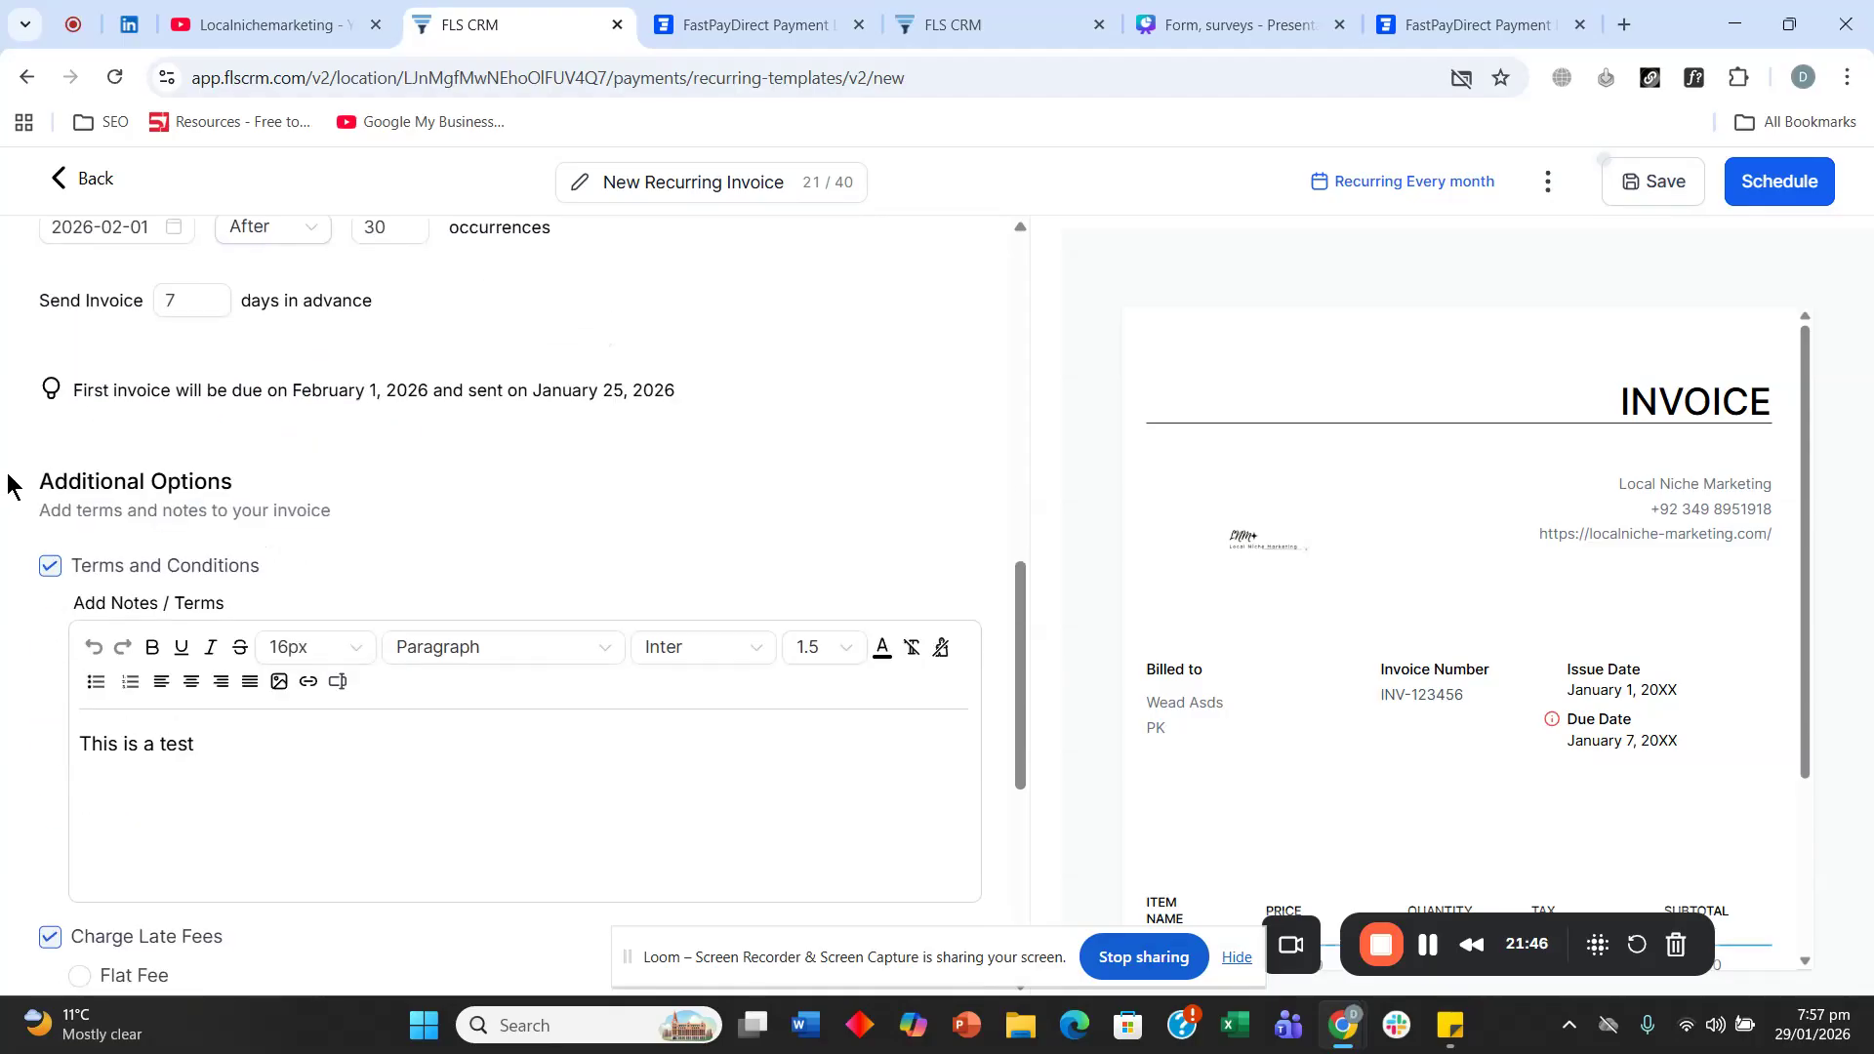
pyautogui.scroll(3, 28, 466)
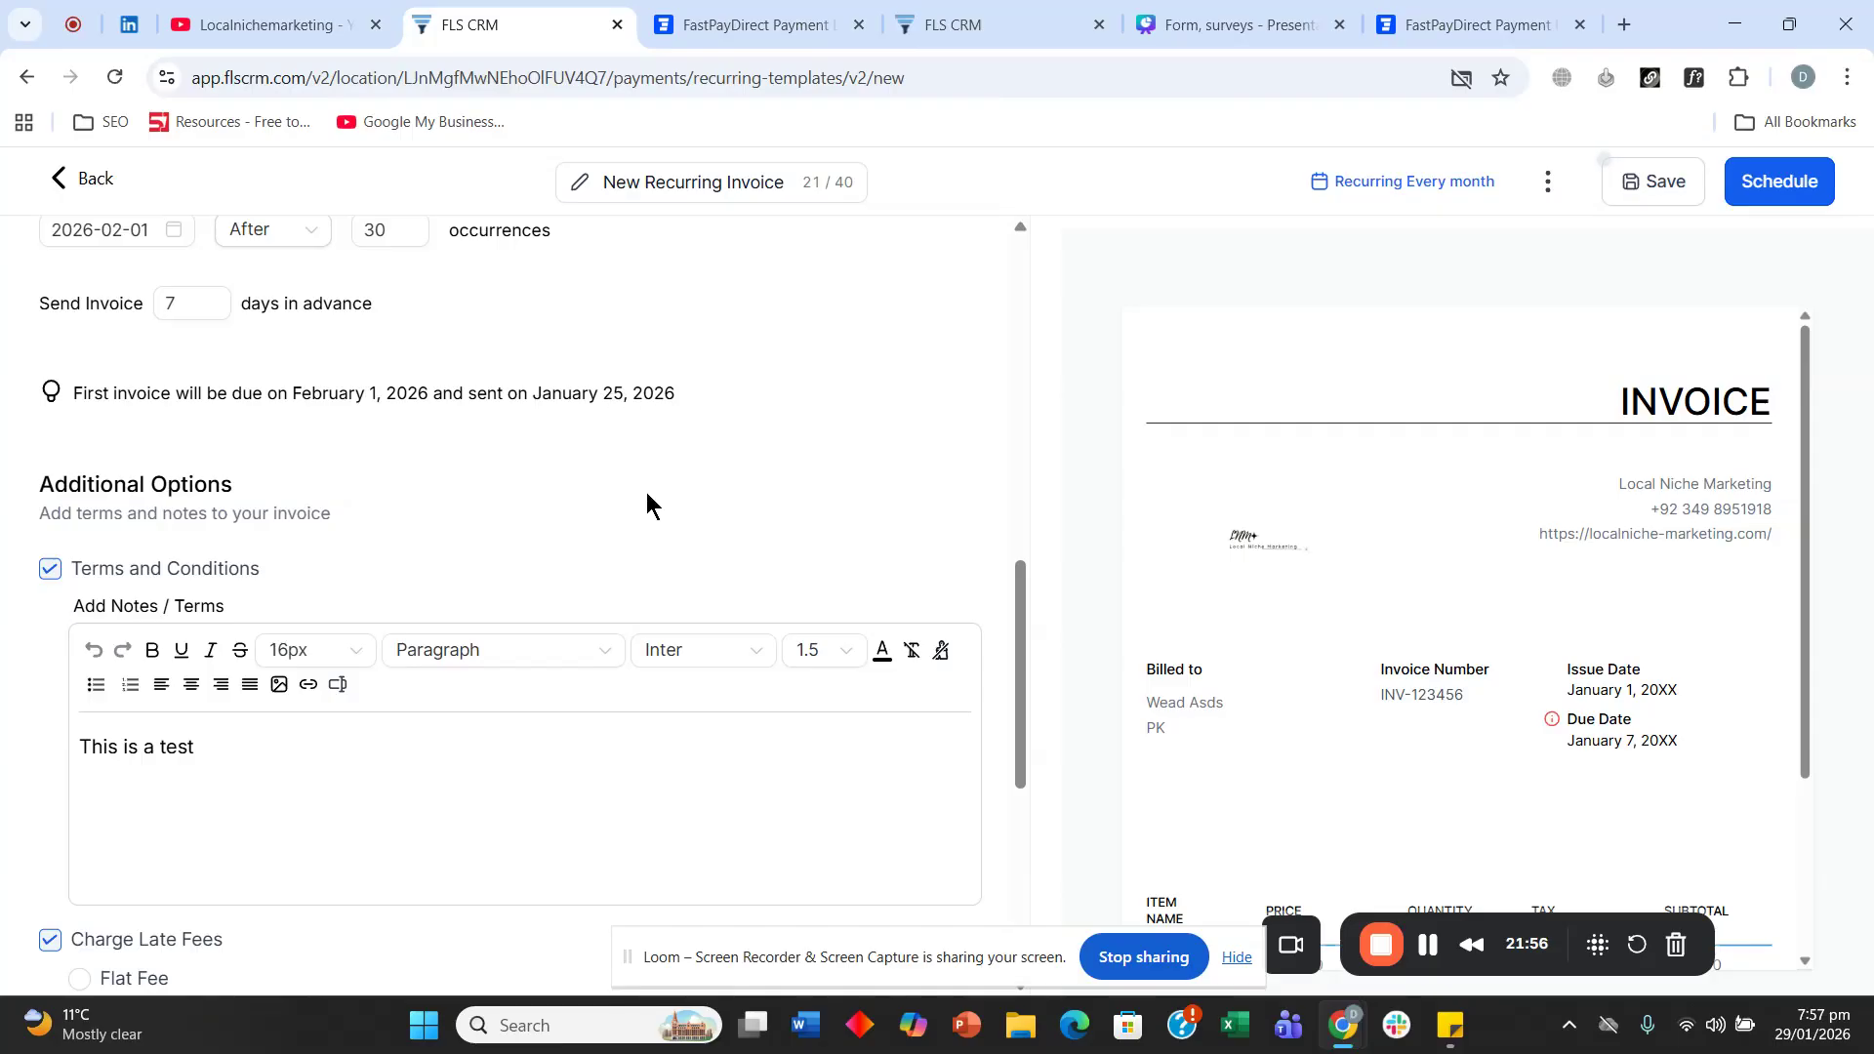
pyautogui.scroll(1, 648, 498)
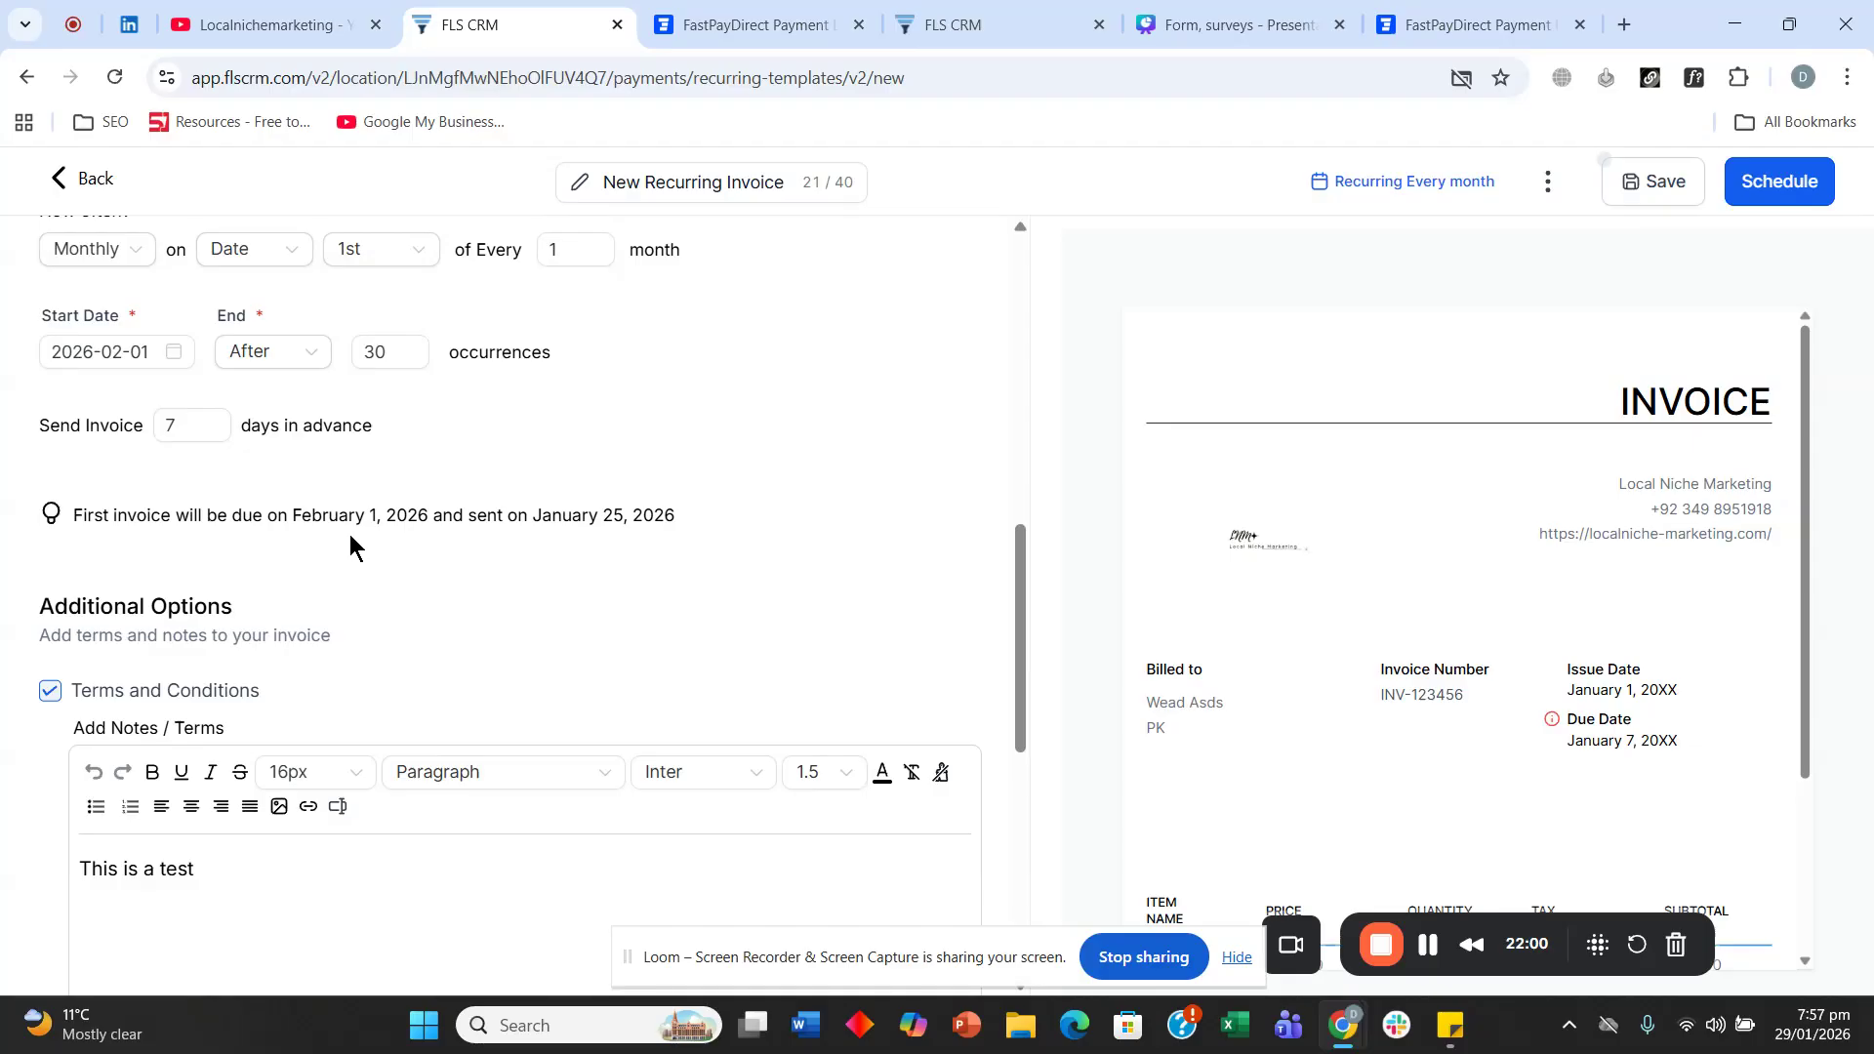
pyautogui.scroll(10, 349, 535)
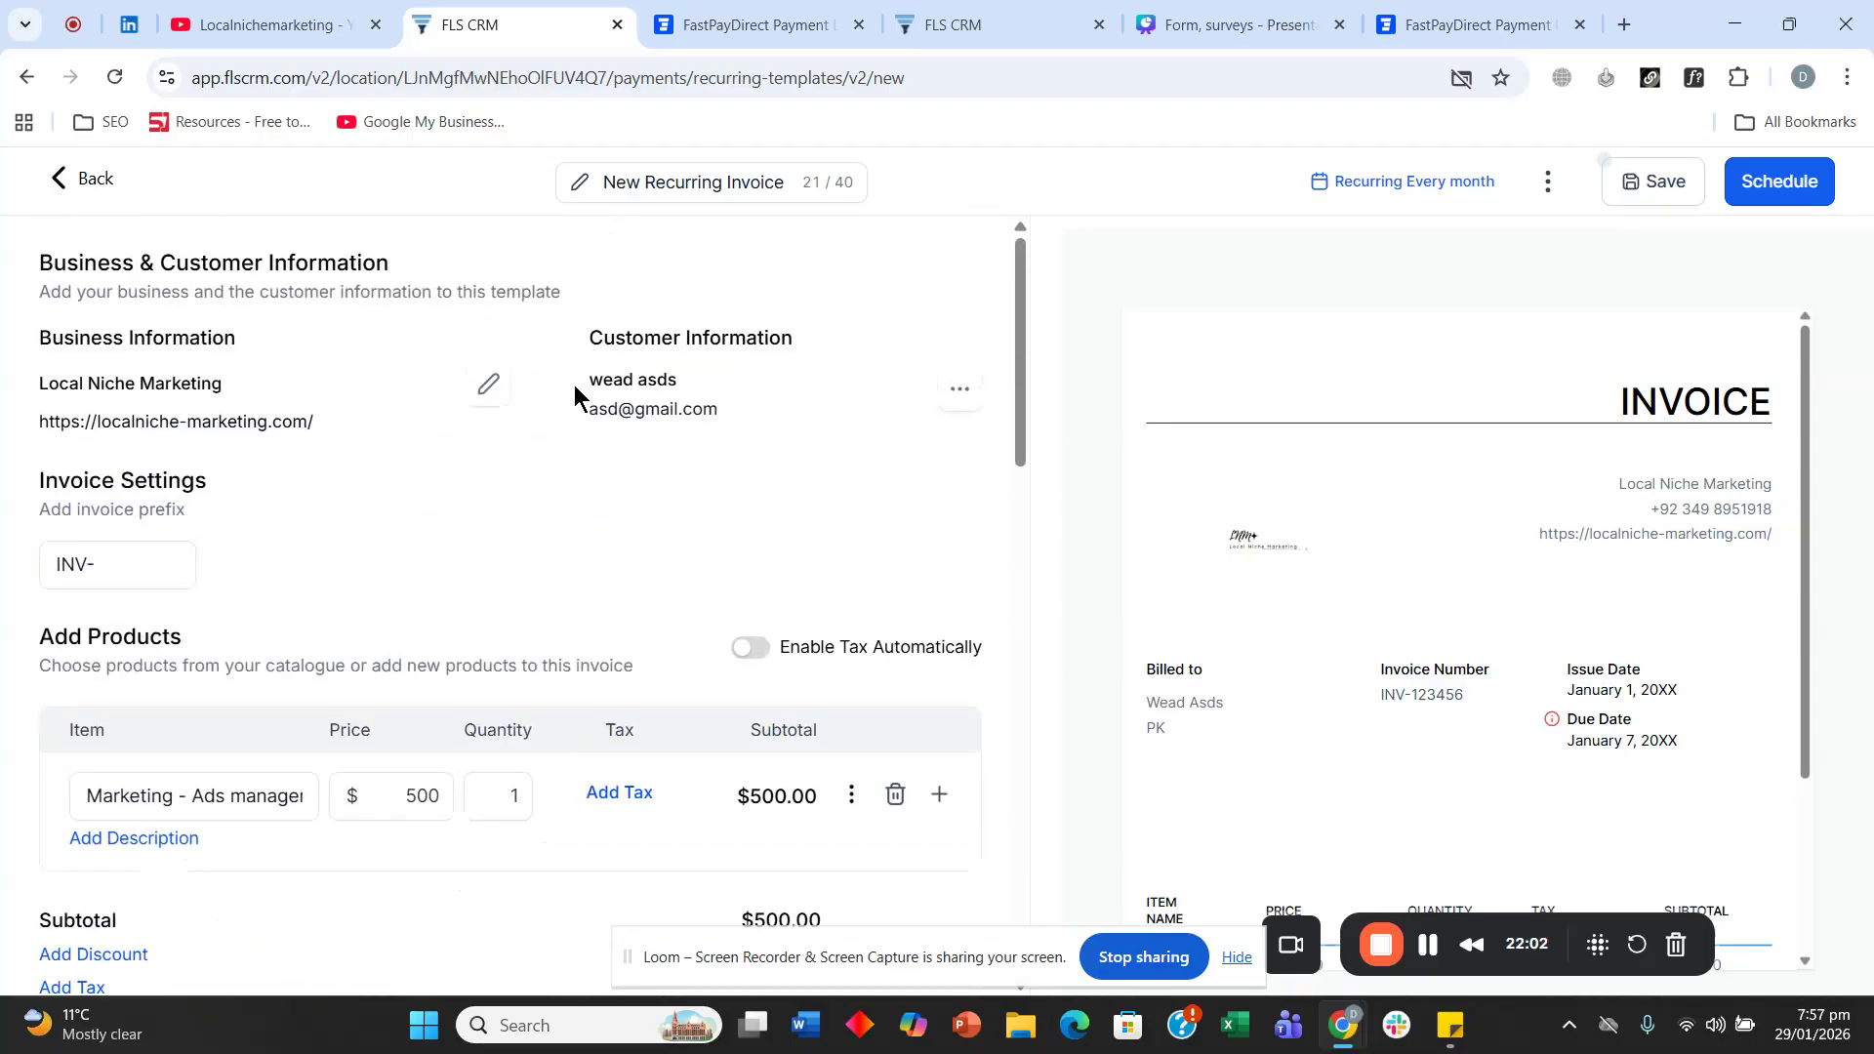
pyautogui.scroll(-10, 583, 447)
pyautogui.scroll(5, 387, 498)
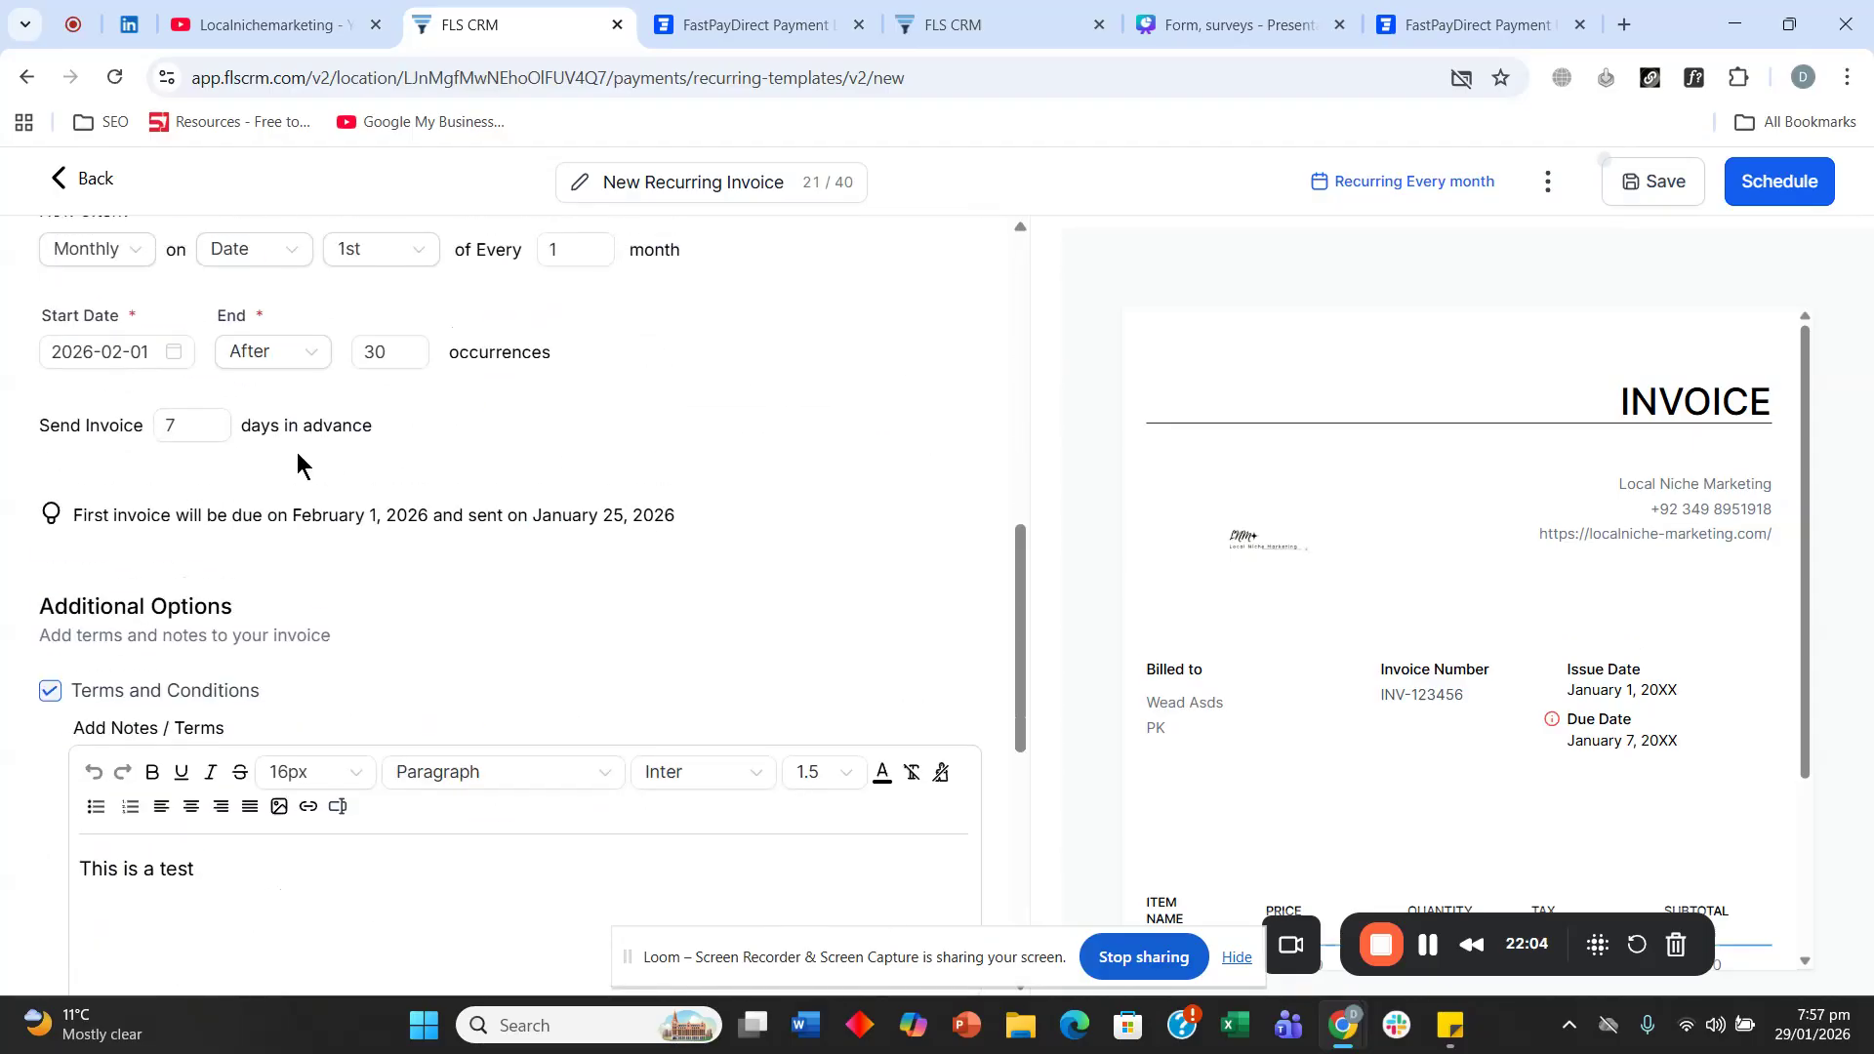
pyautogui.scroll(1, 387, 498)
pyautogui.scroll(-3, 277, 469)
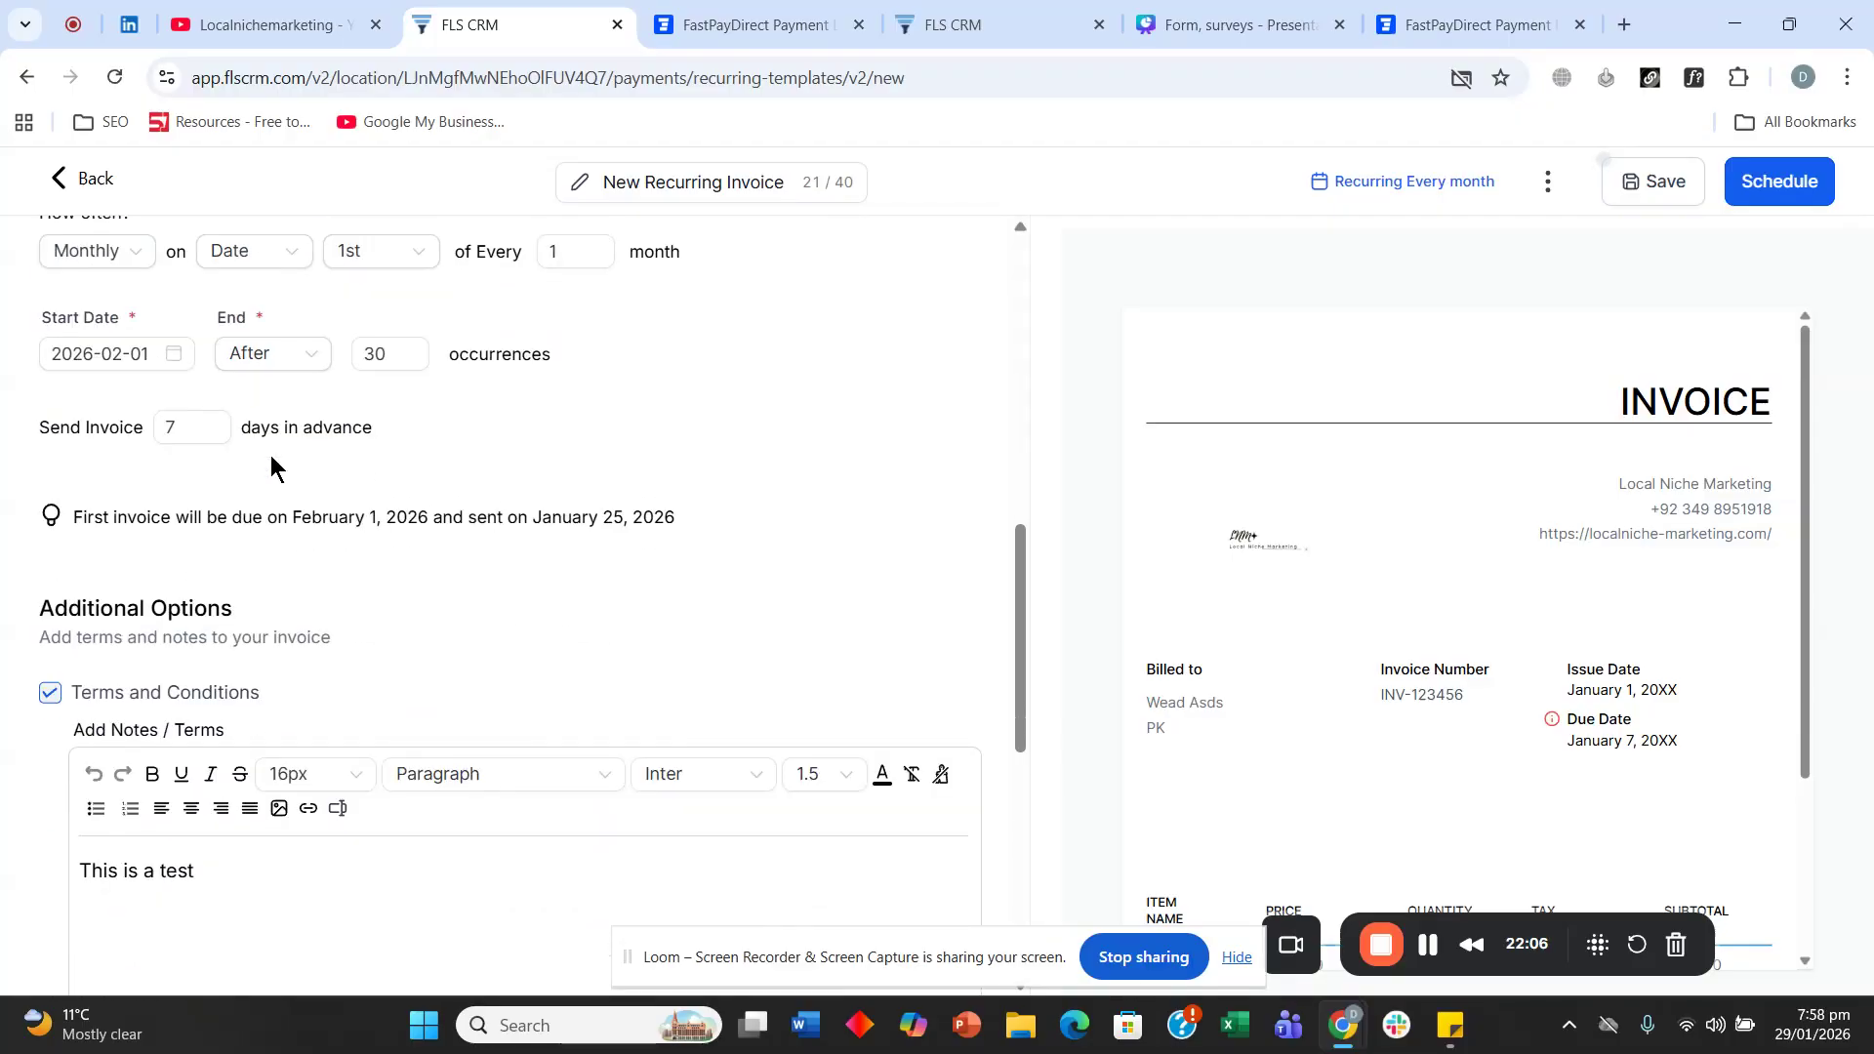
pyautogui.scroll(-2, 248, 478)
pyautogui.scroll(-5, 33, 547)
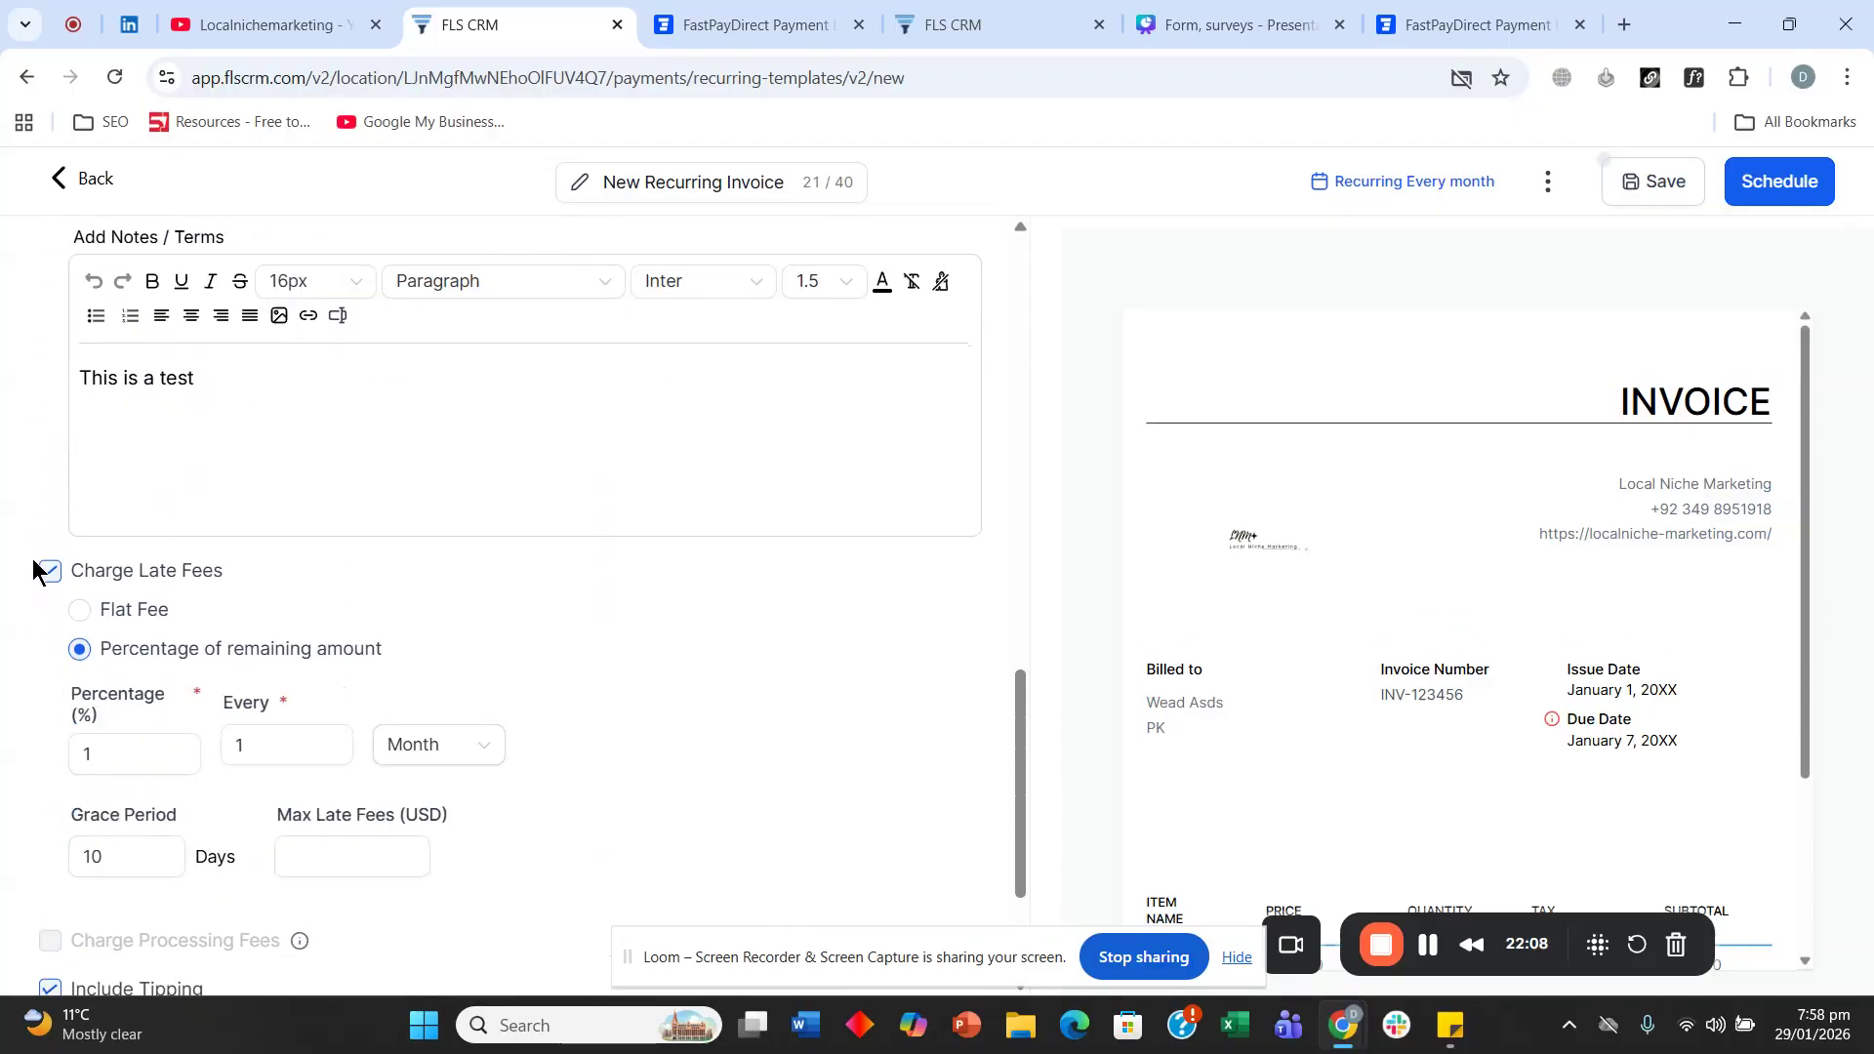
pyautogui.scroll(7, 31, 559)
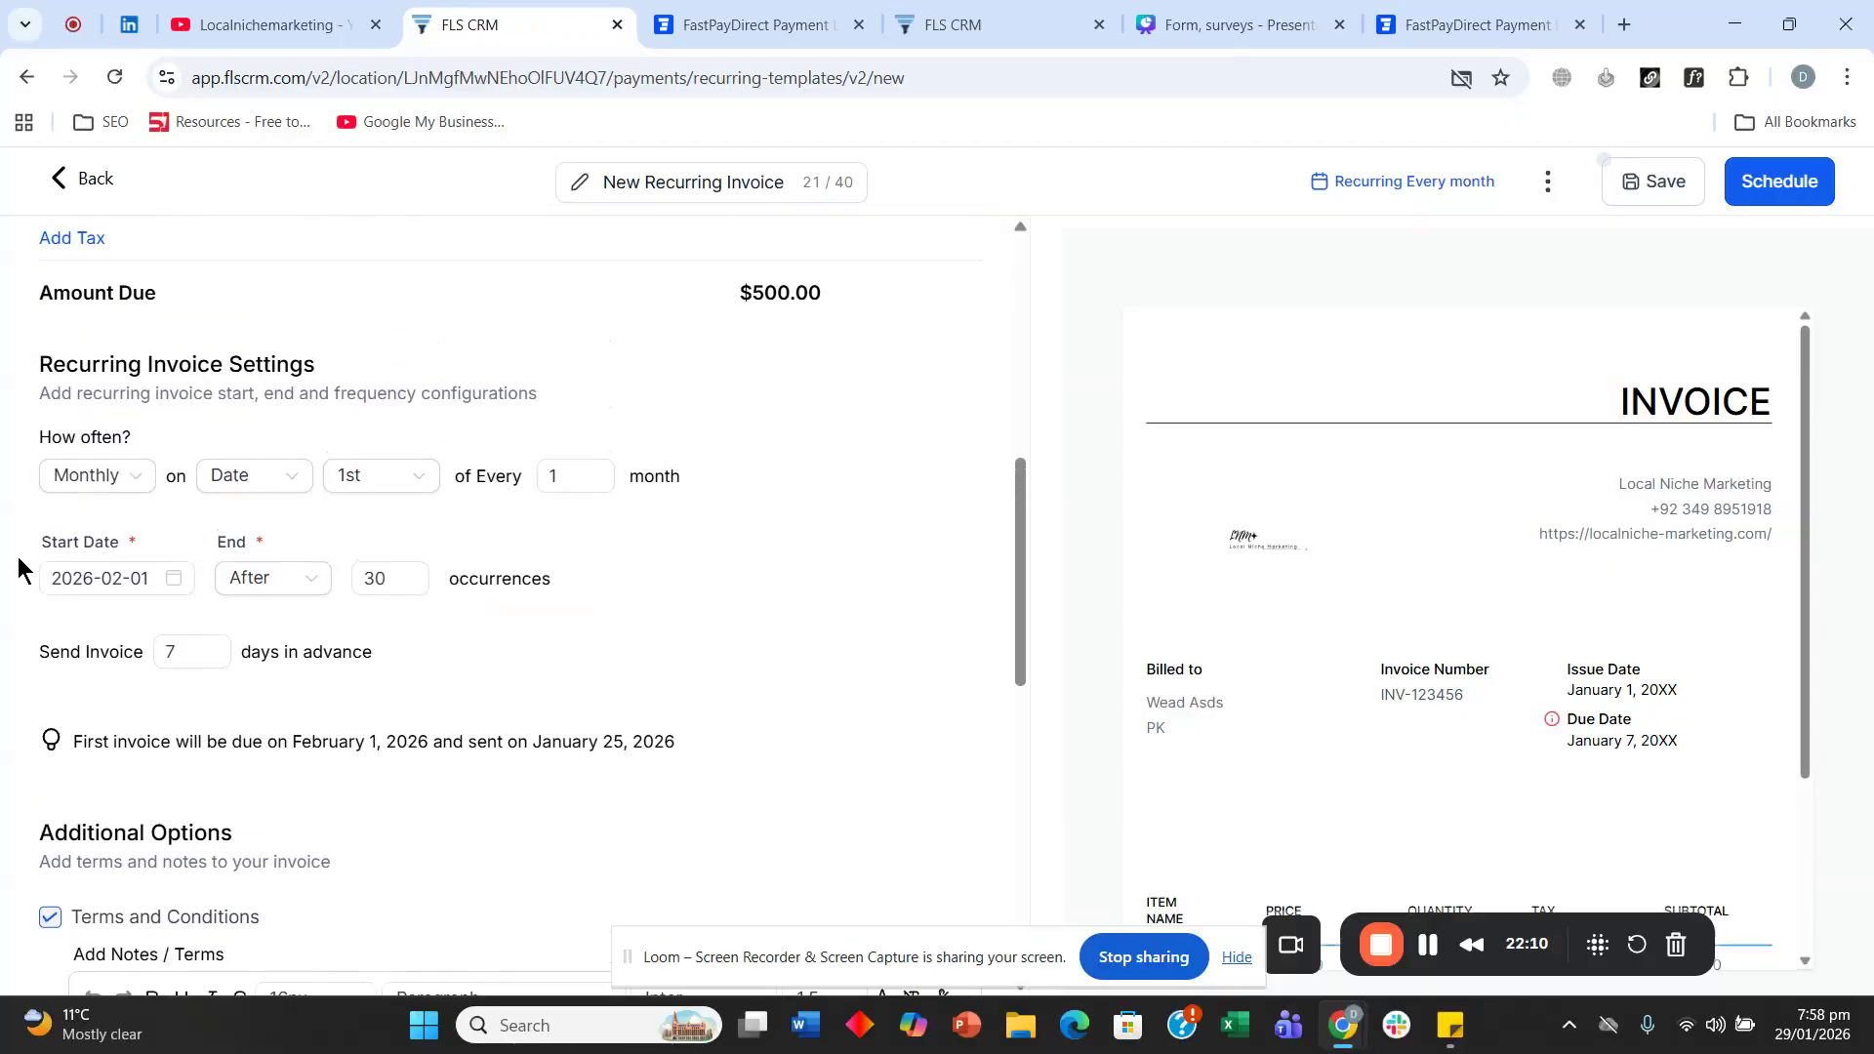
pyautogui.scroll(3, 35, 610)
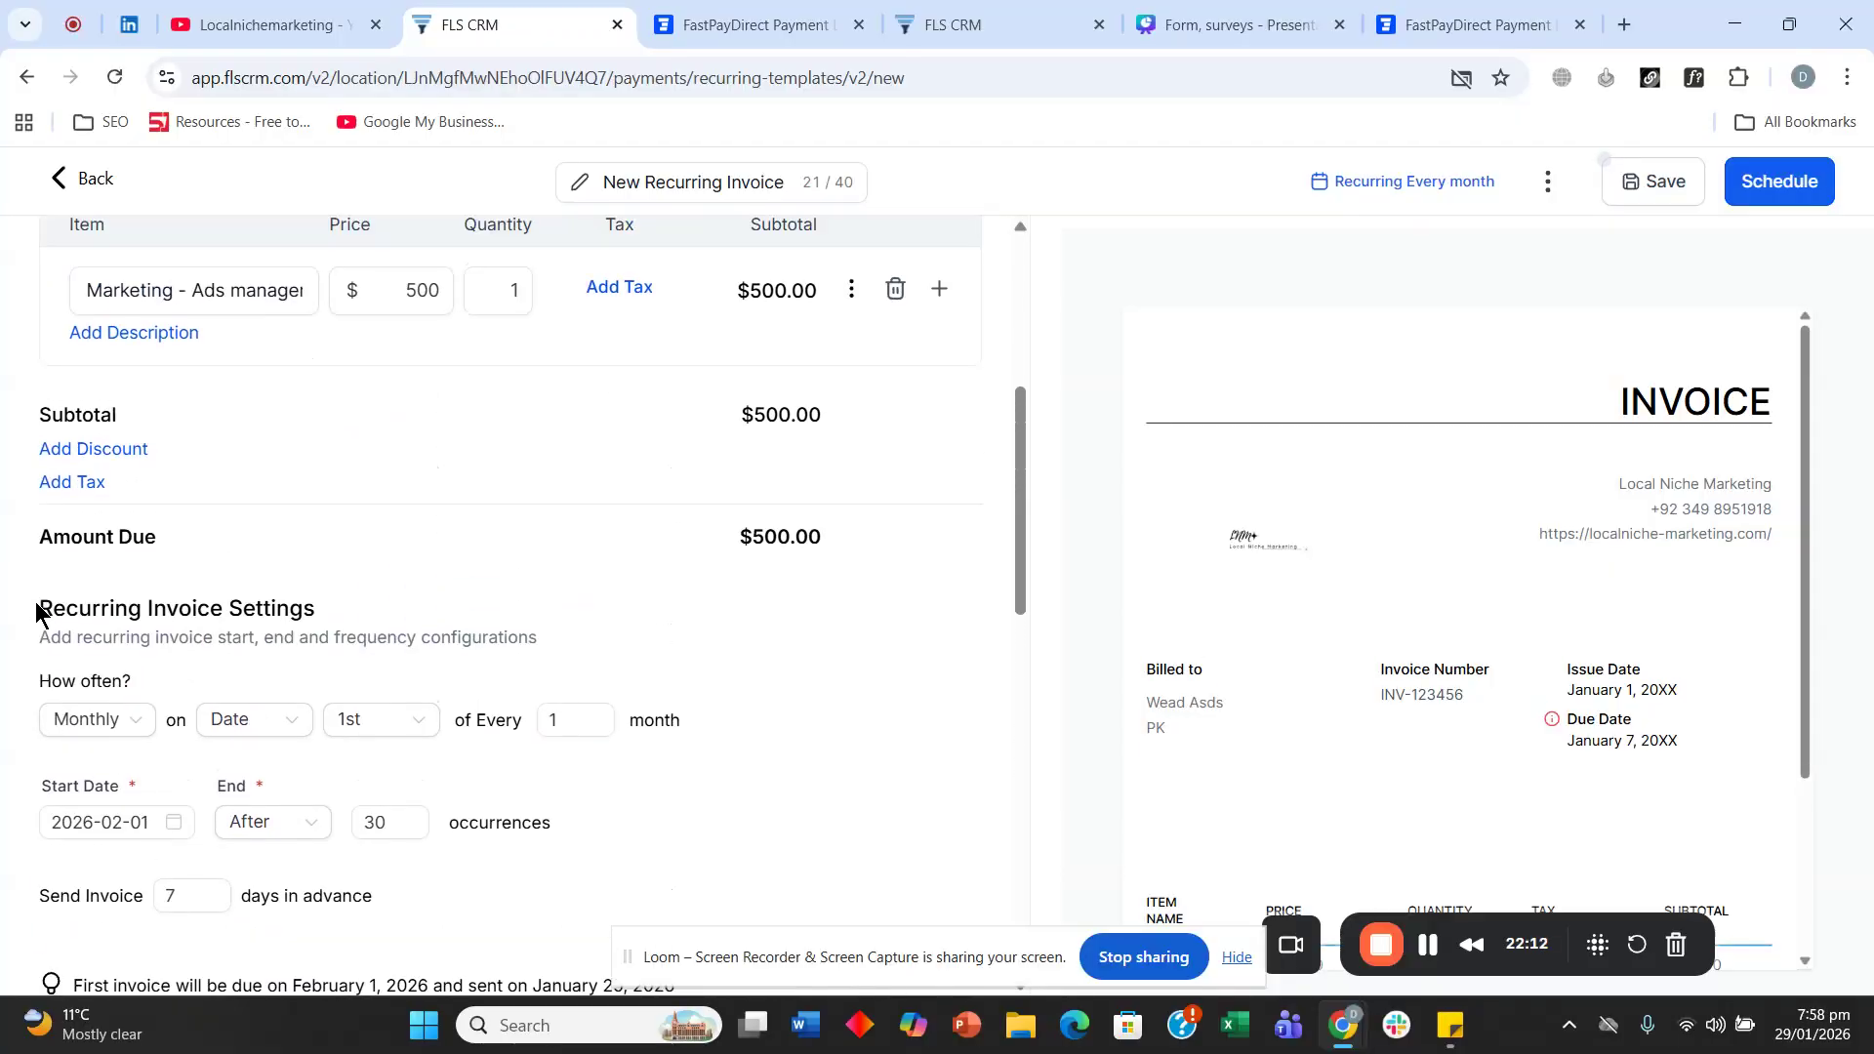
pyautogui.scroll(2, 29, 567)
pyautogui.scroll(-1, 29, 566)
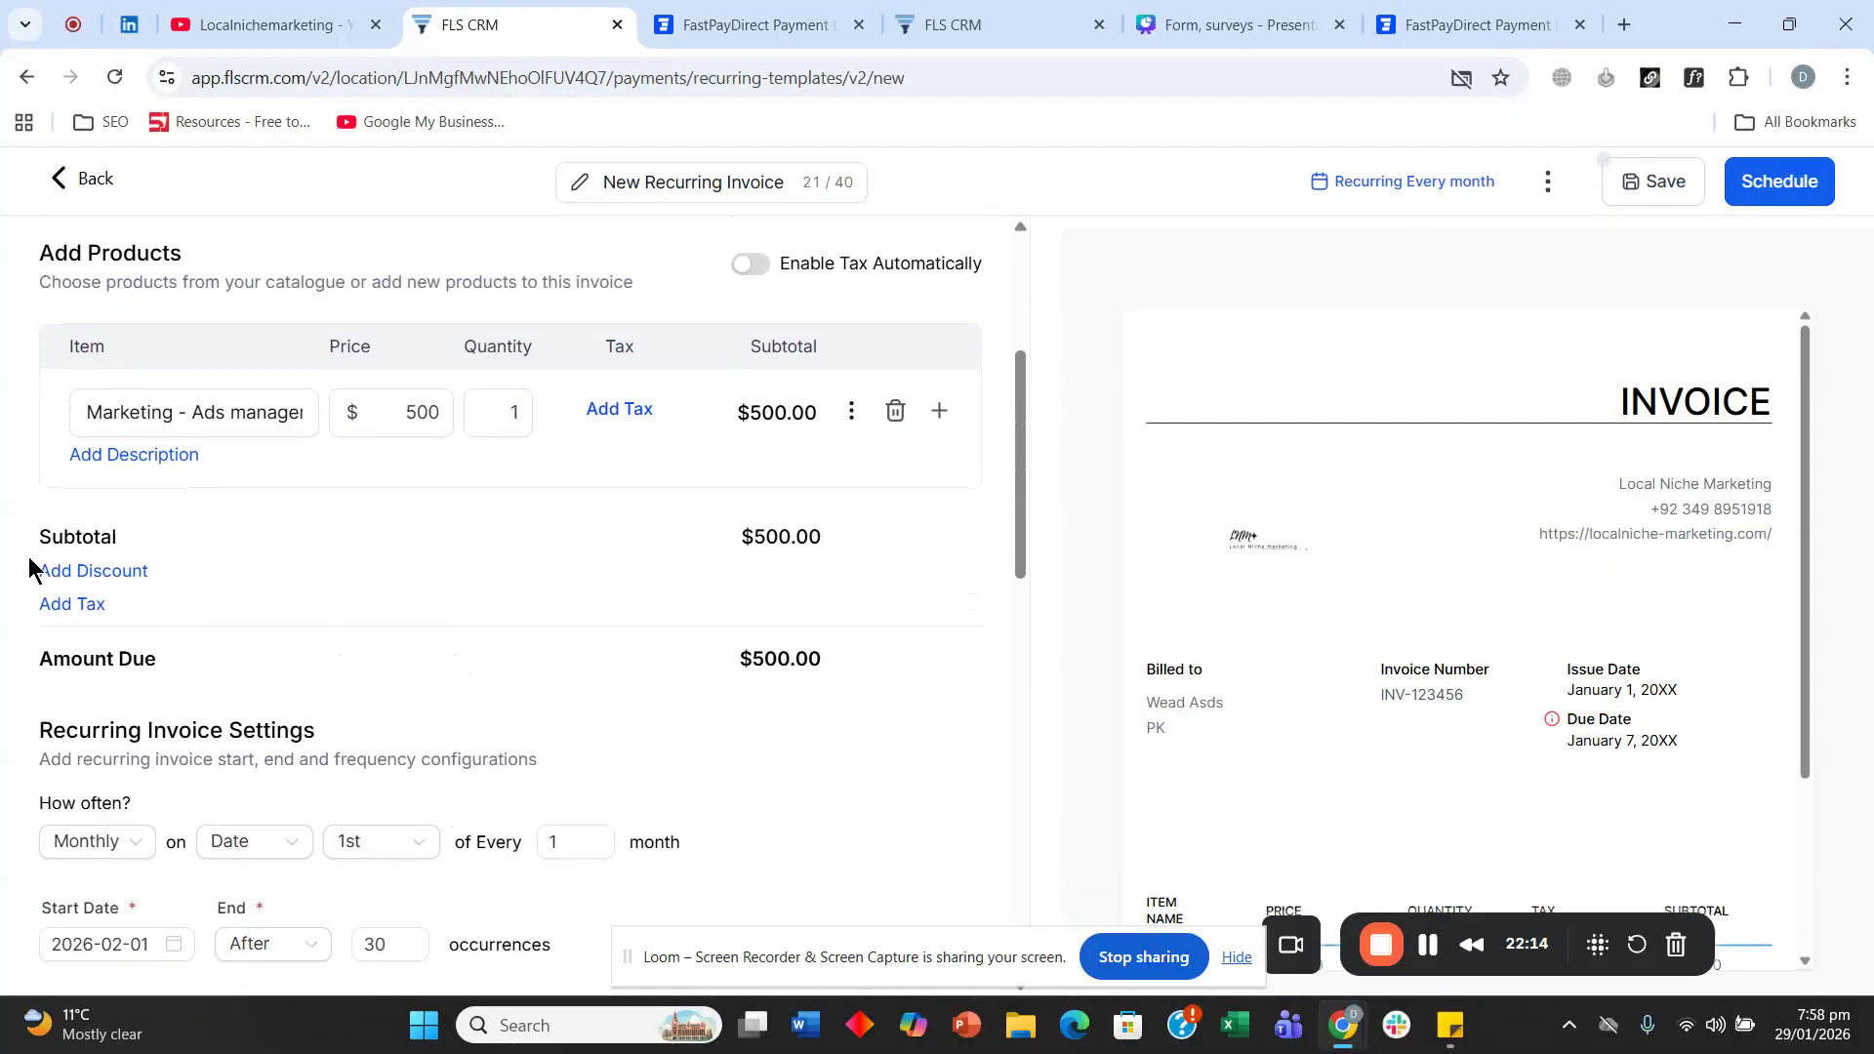
# Open the discount options and inspect the manual and automatic tax choices, closing the tax dialog without saving.
pyautogui.click(33, 571)
pyautogui.scroll(-6, 96, 332)
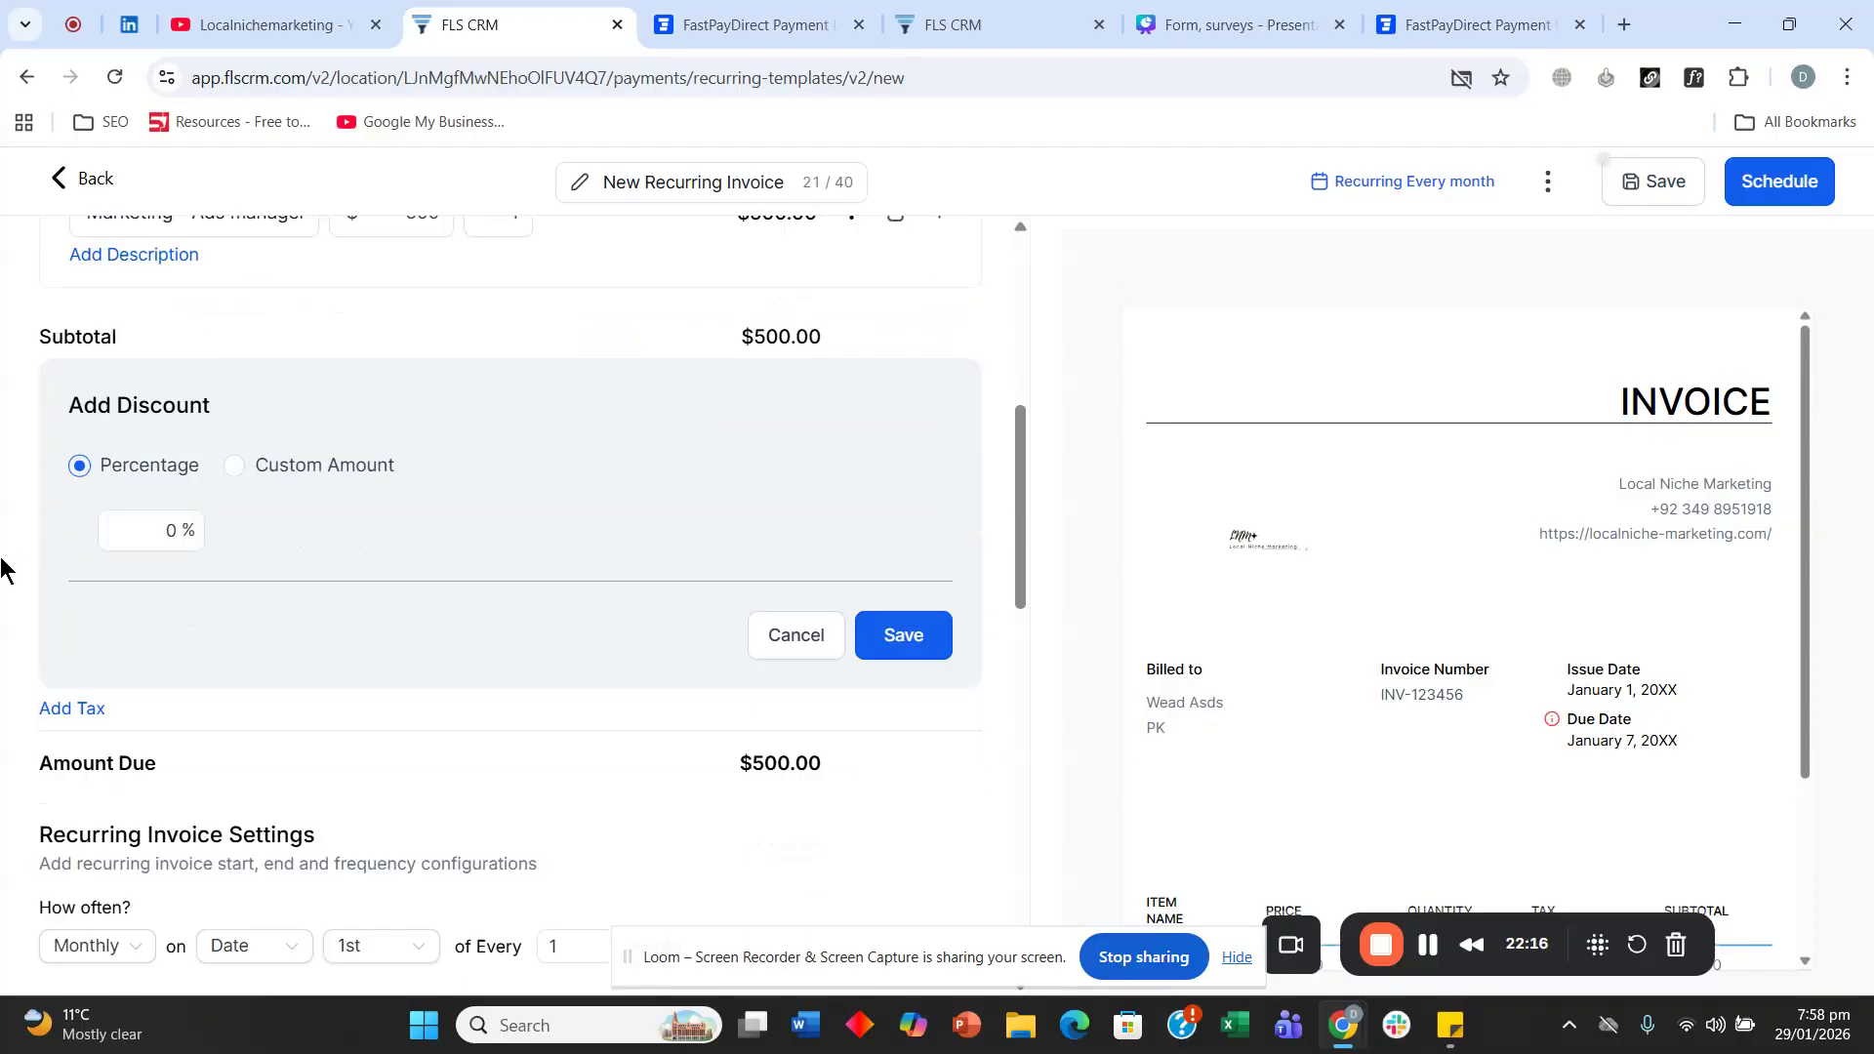
pyautogui.click(97, 314)
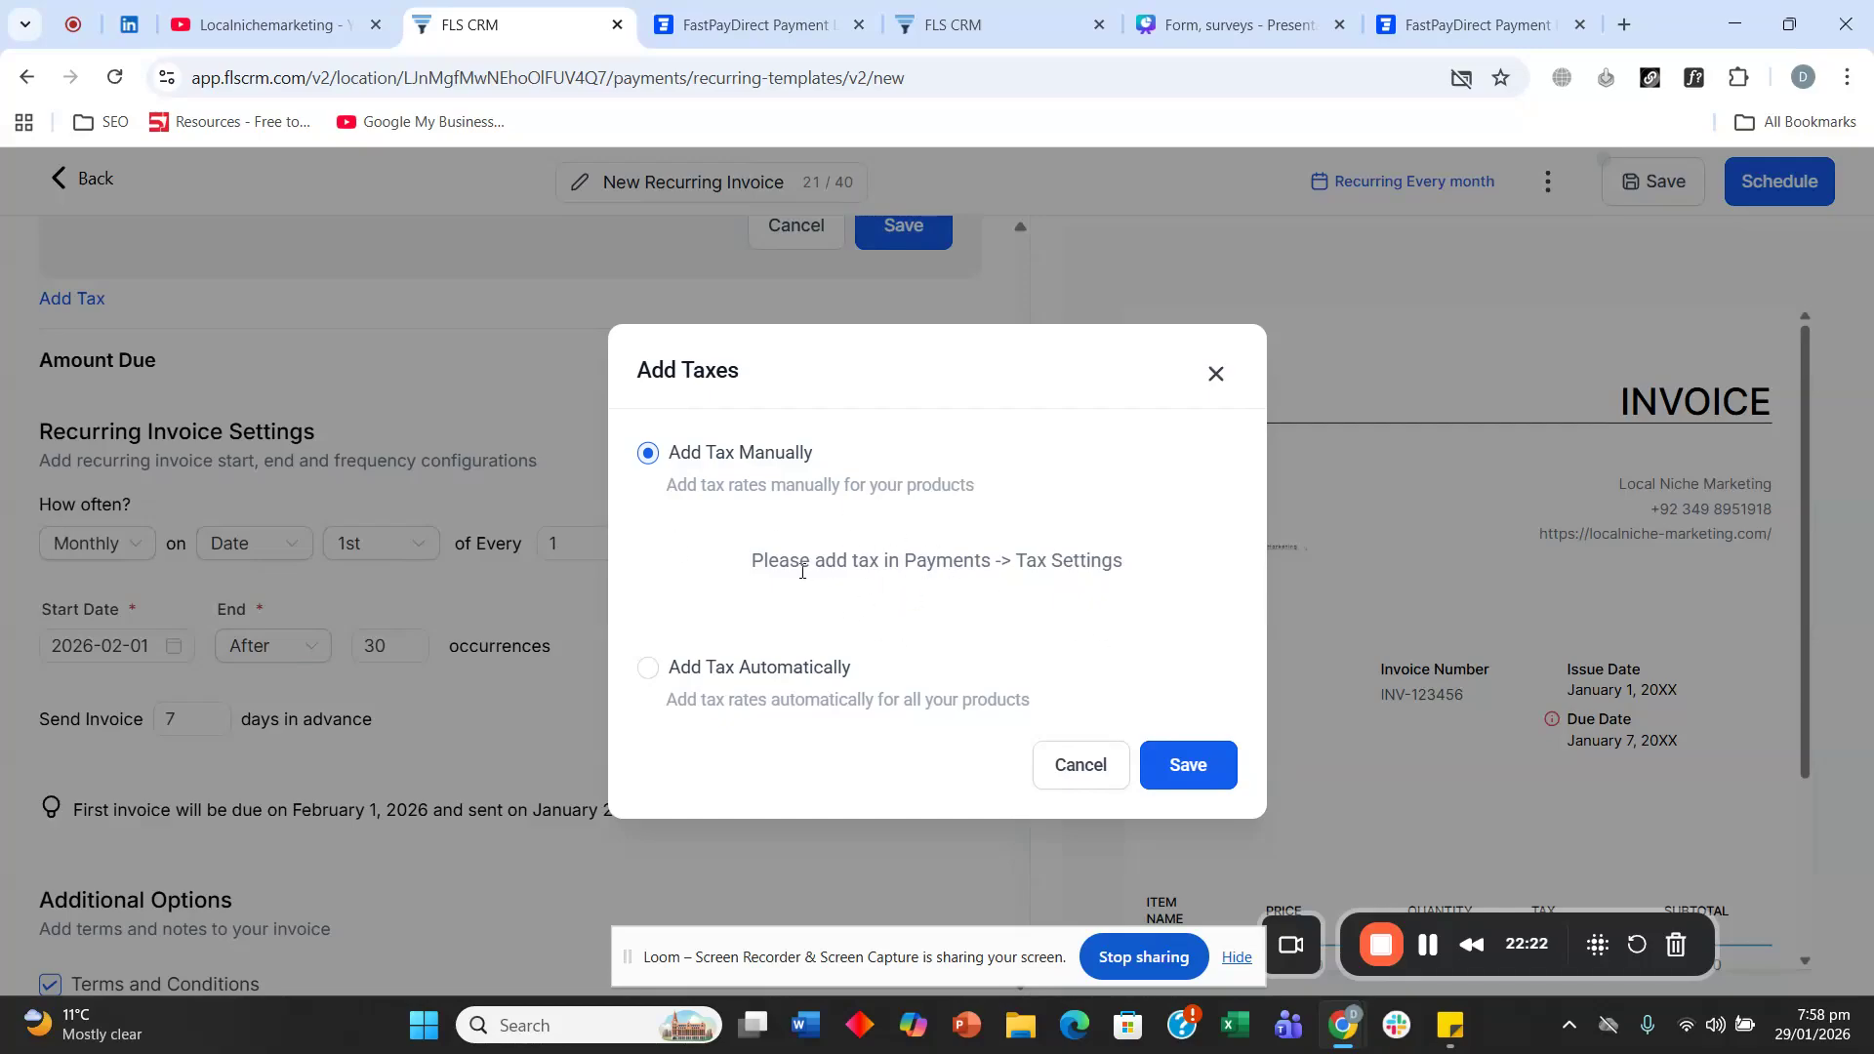
pyautogui.moveTo(751, 566); pyautogui.dragTo(899, 569)
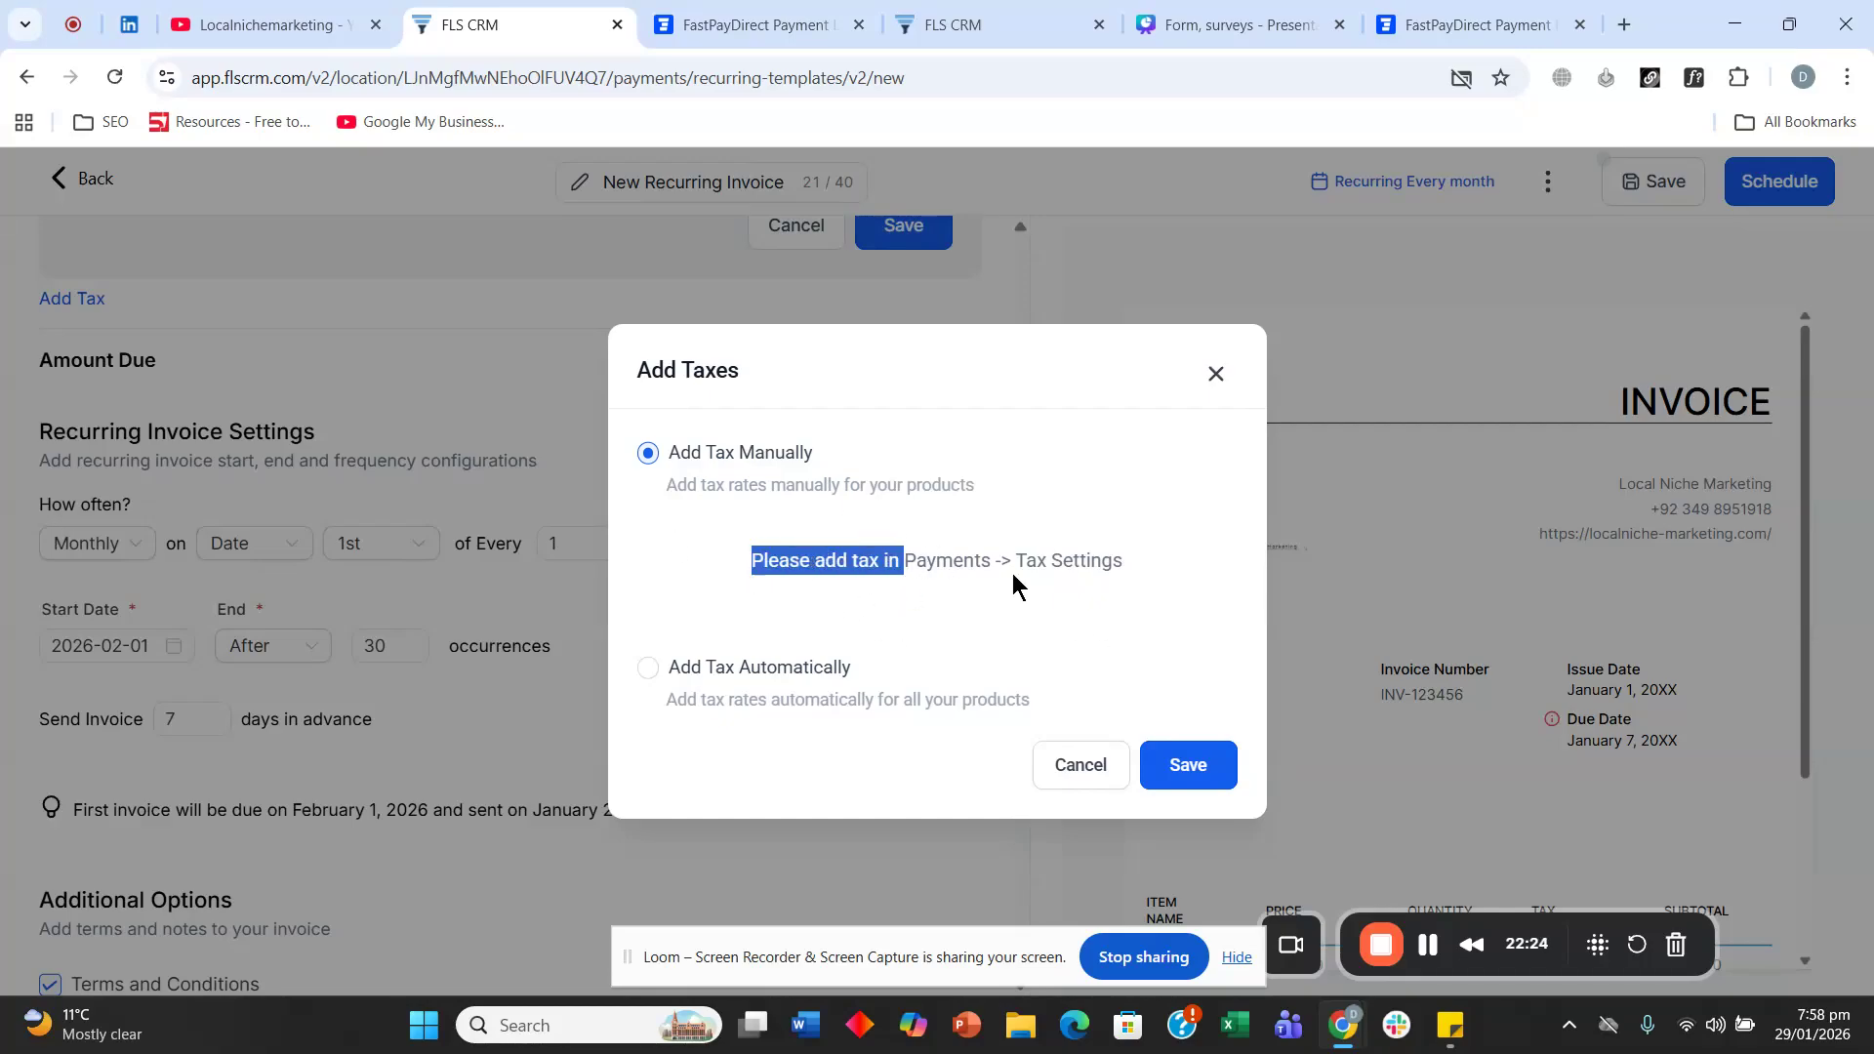
pyautogui.click(1068, 568)
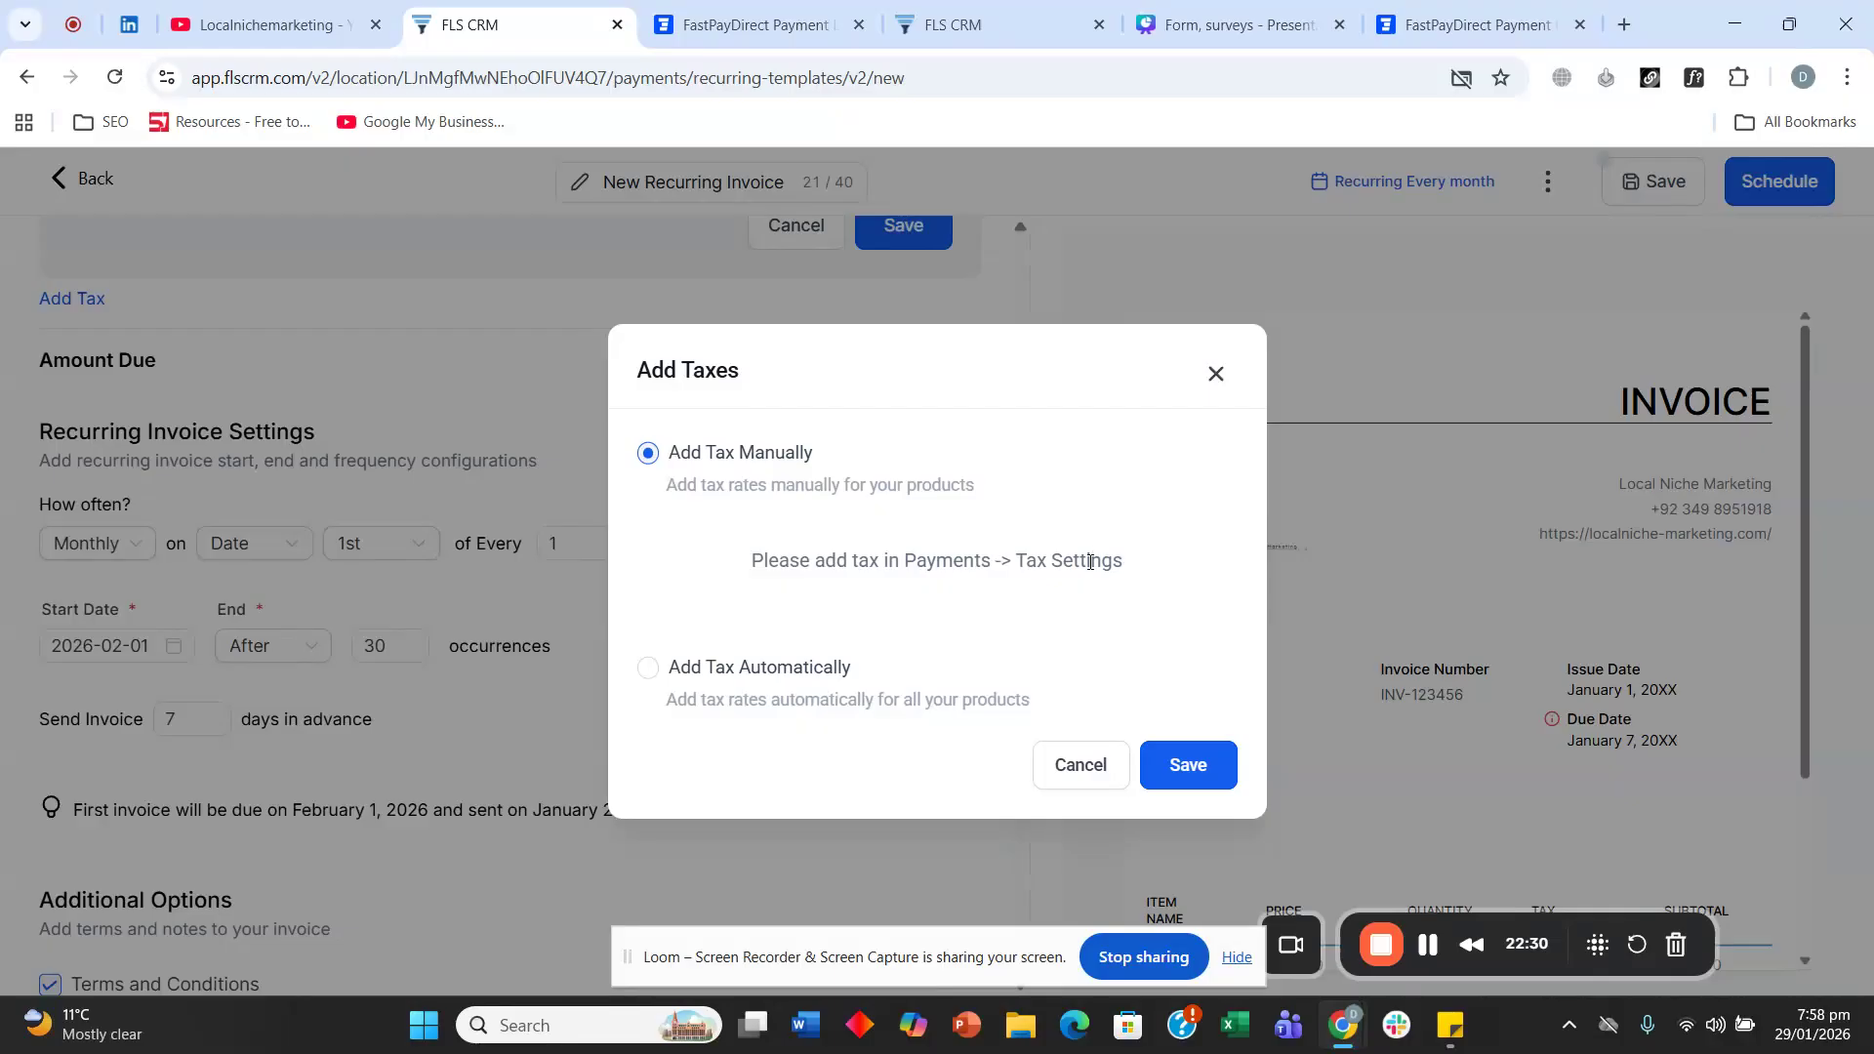
pyautogui.click(647, 667)
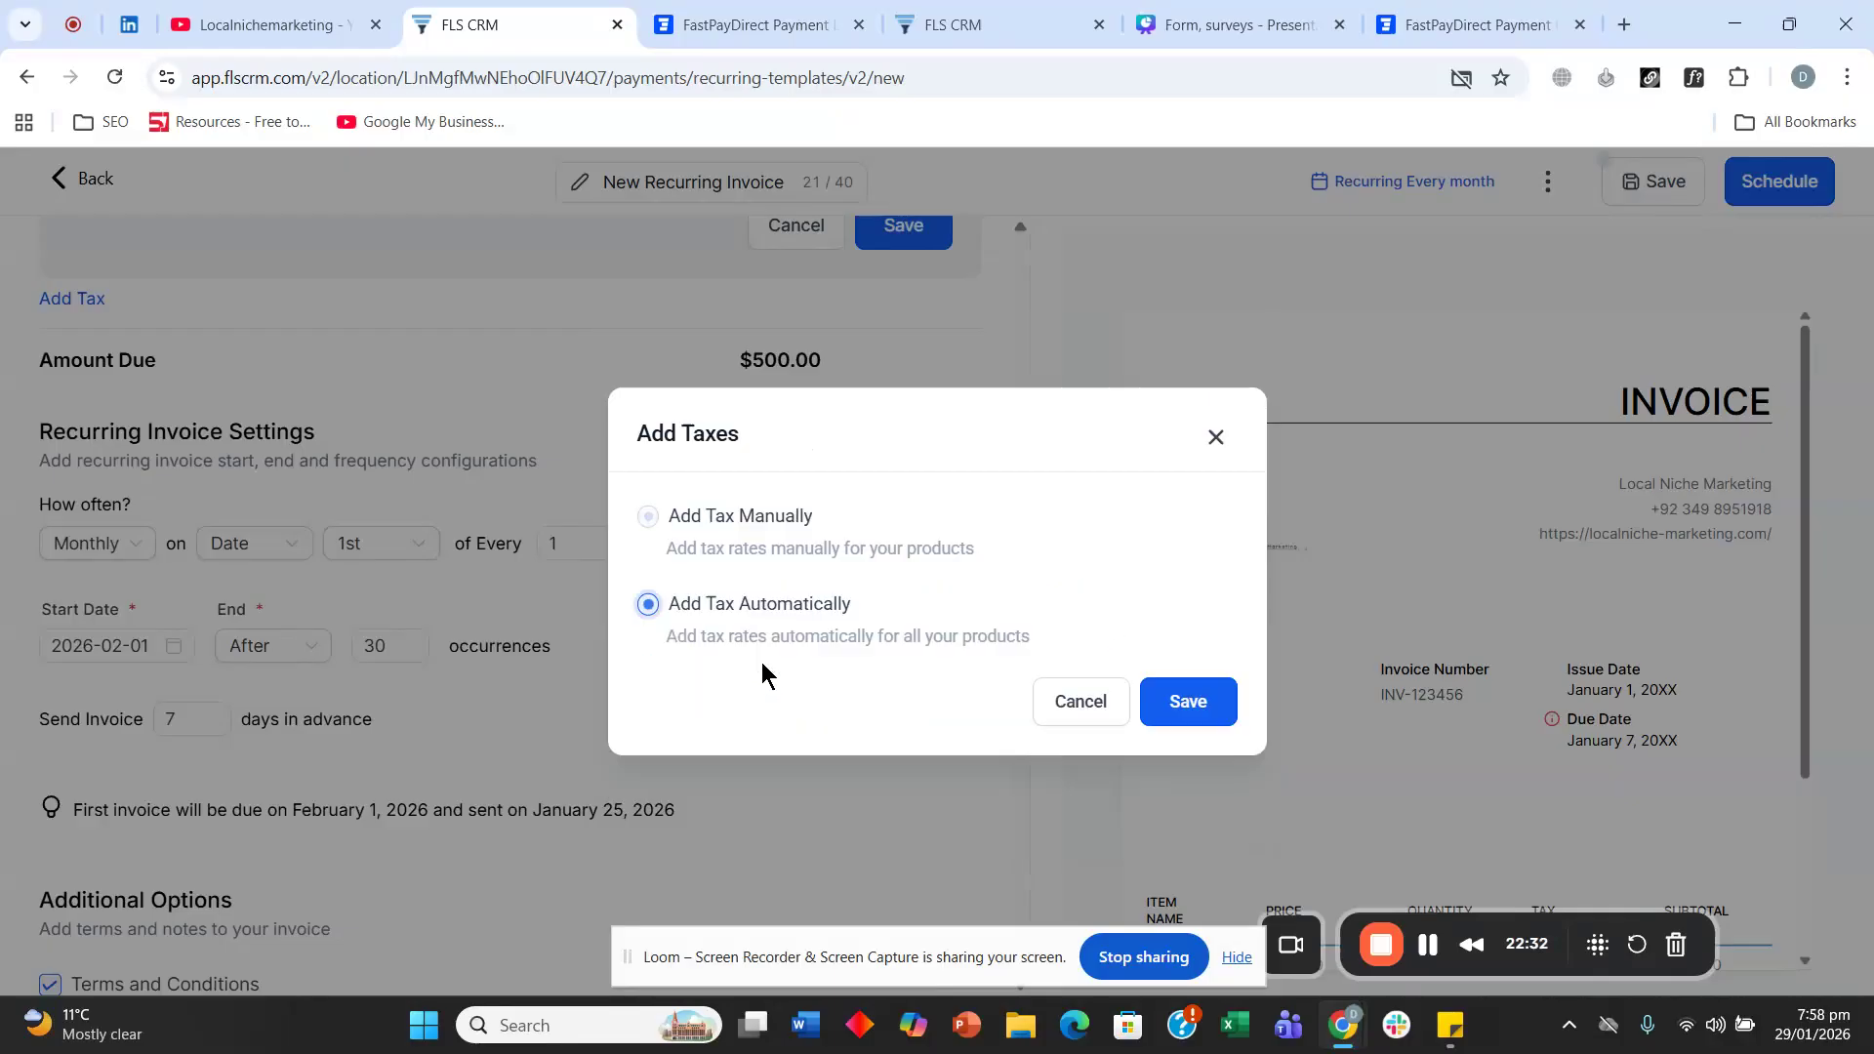
pyautogui.click(1216, 439)
# Check the late fee and tipping options, and schedule the recurring invoice by email in Test mode.
pyautogui.scroll(-10, 703, 485)
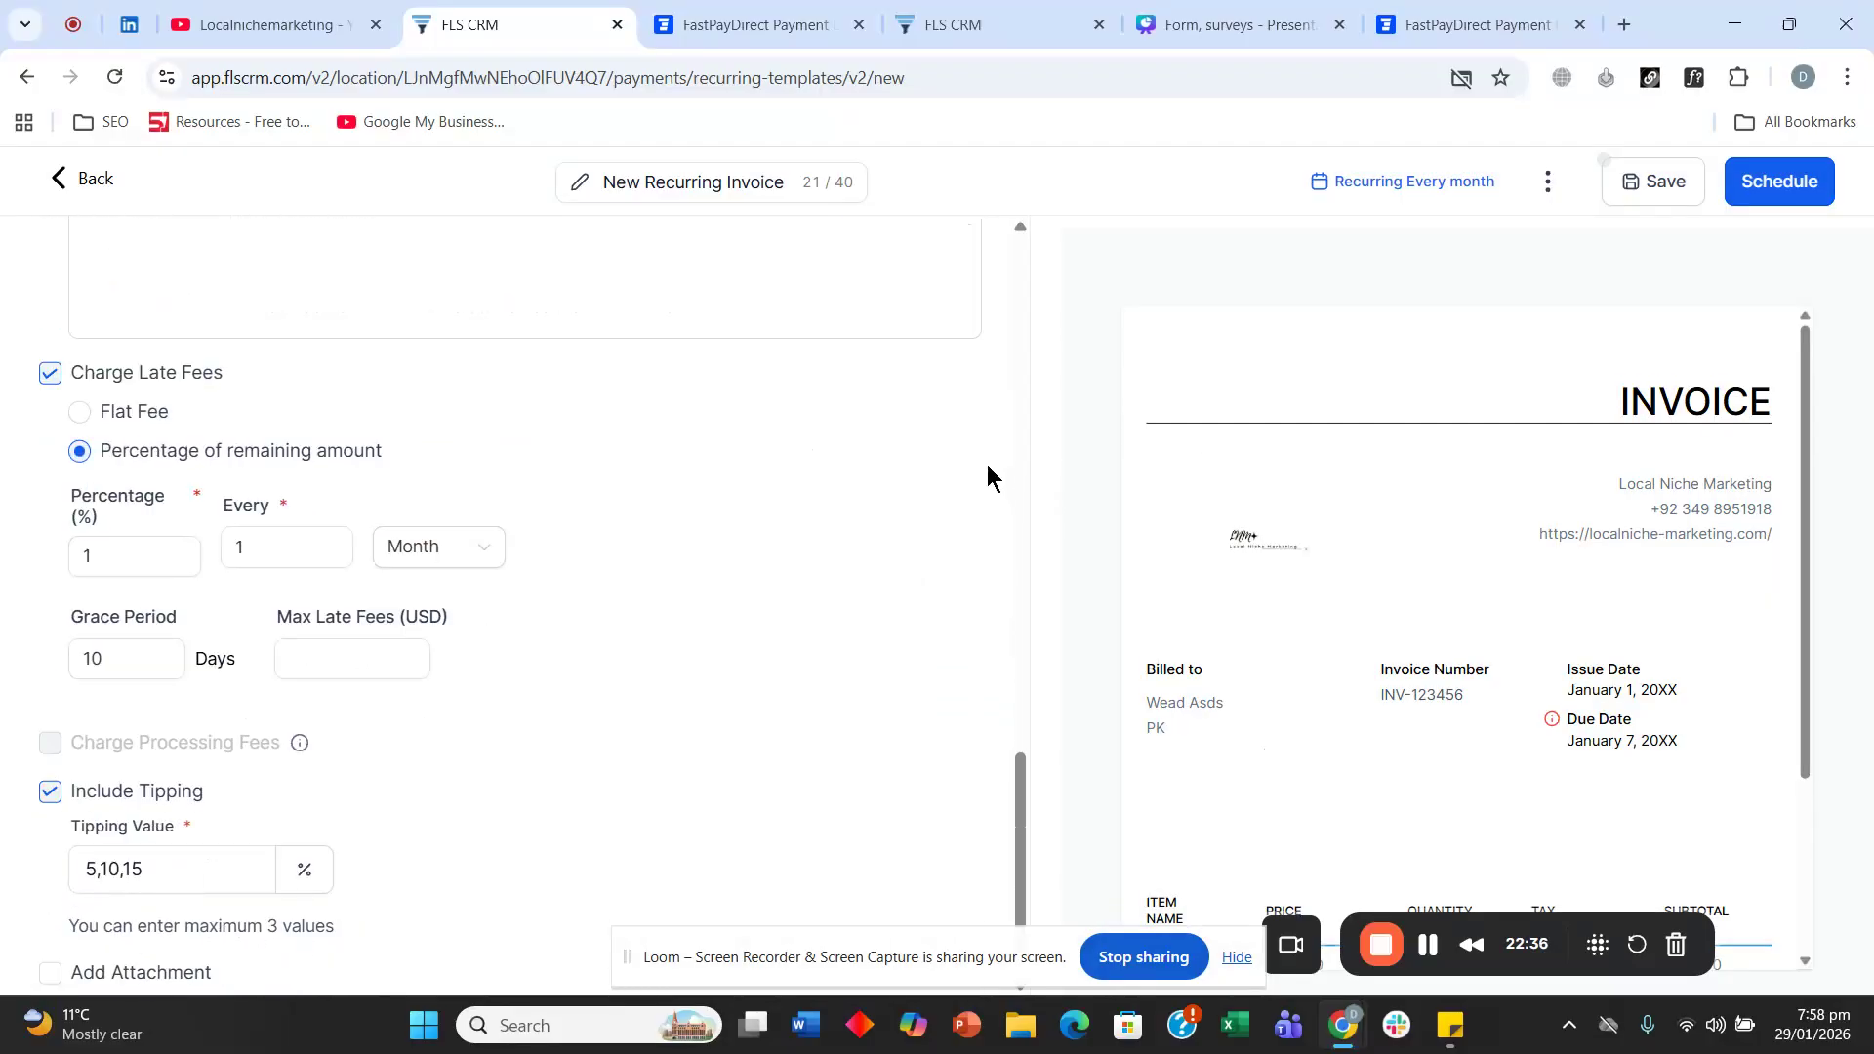
pyautogui.scroll(-1, 820, 527)
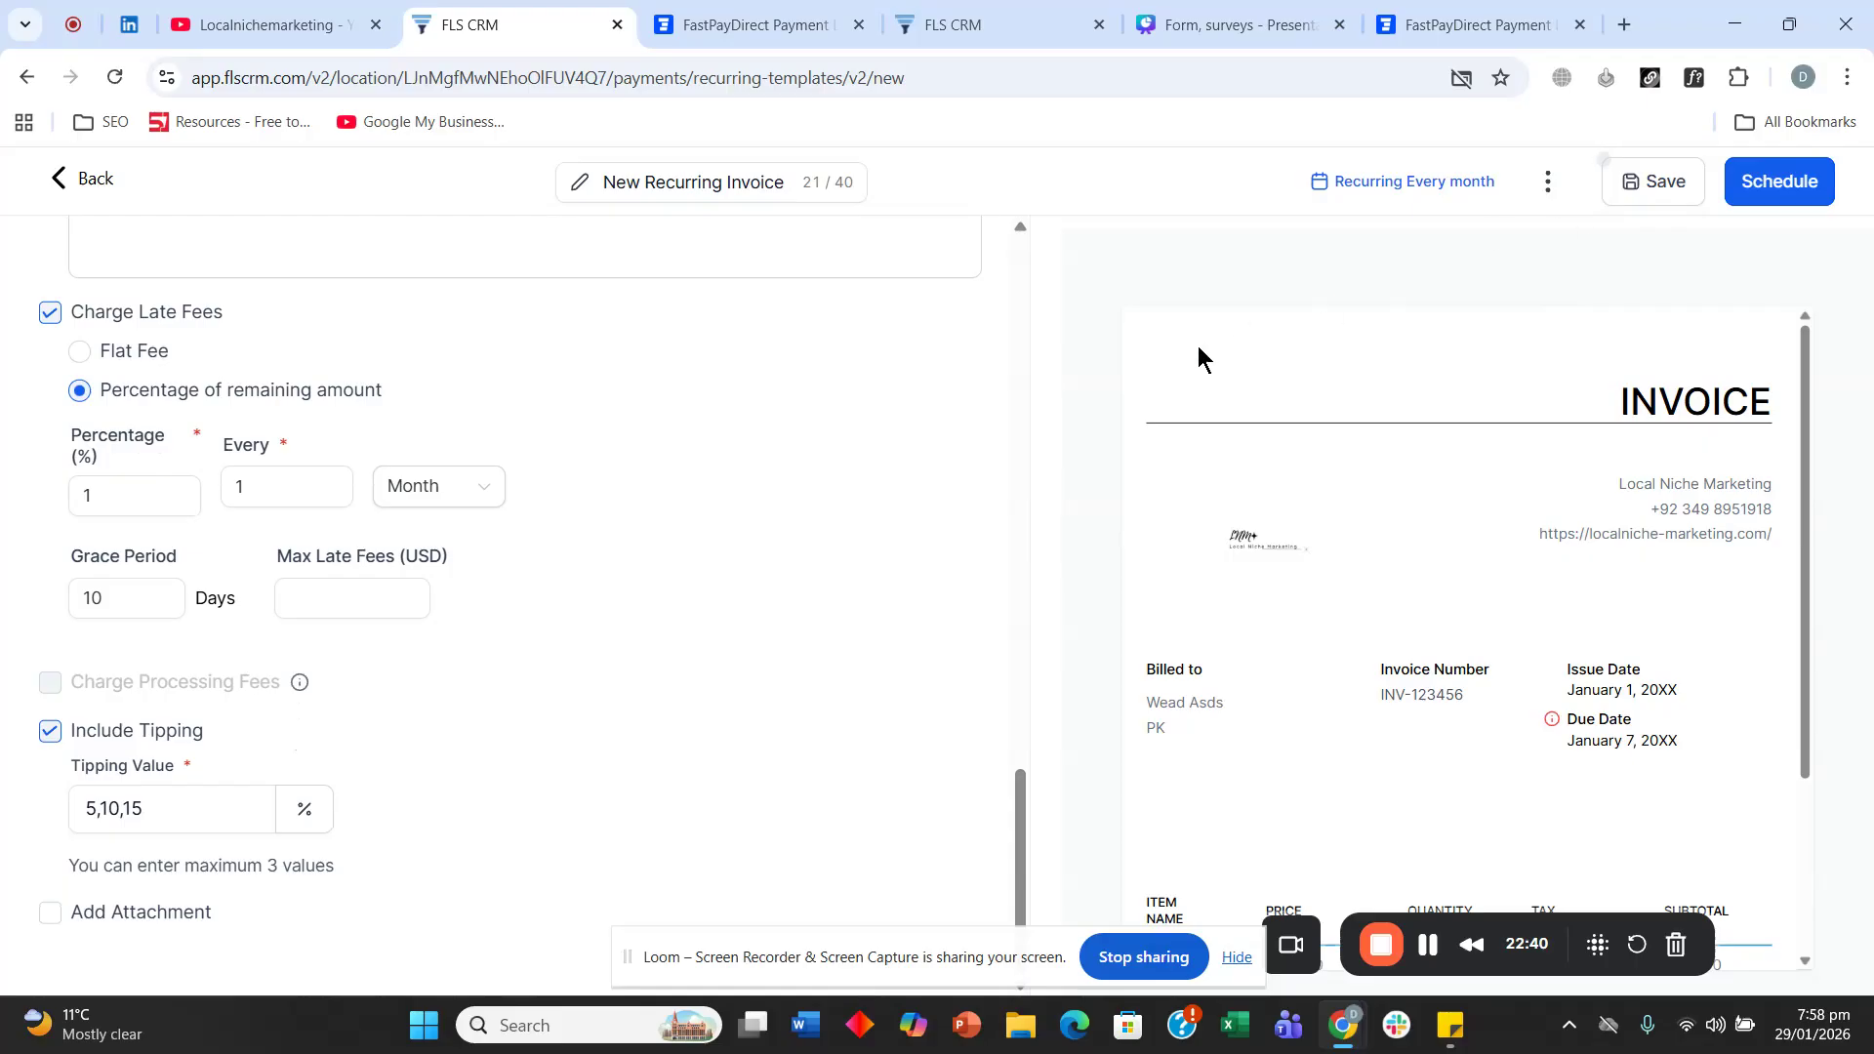
pyautogui.scroll(6, 595, 576)
pyautogui.scroll(15, 595, 575)
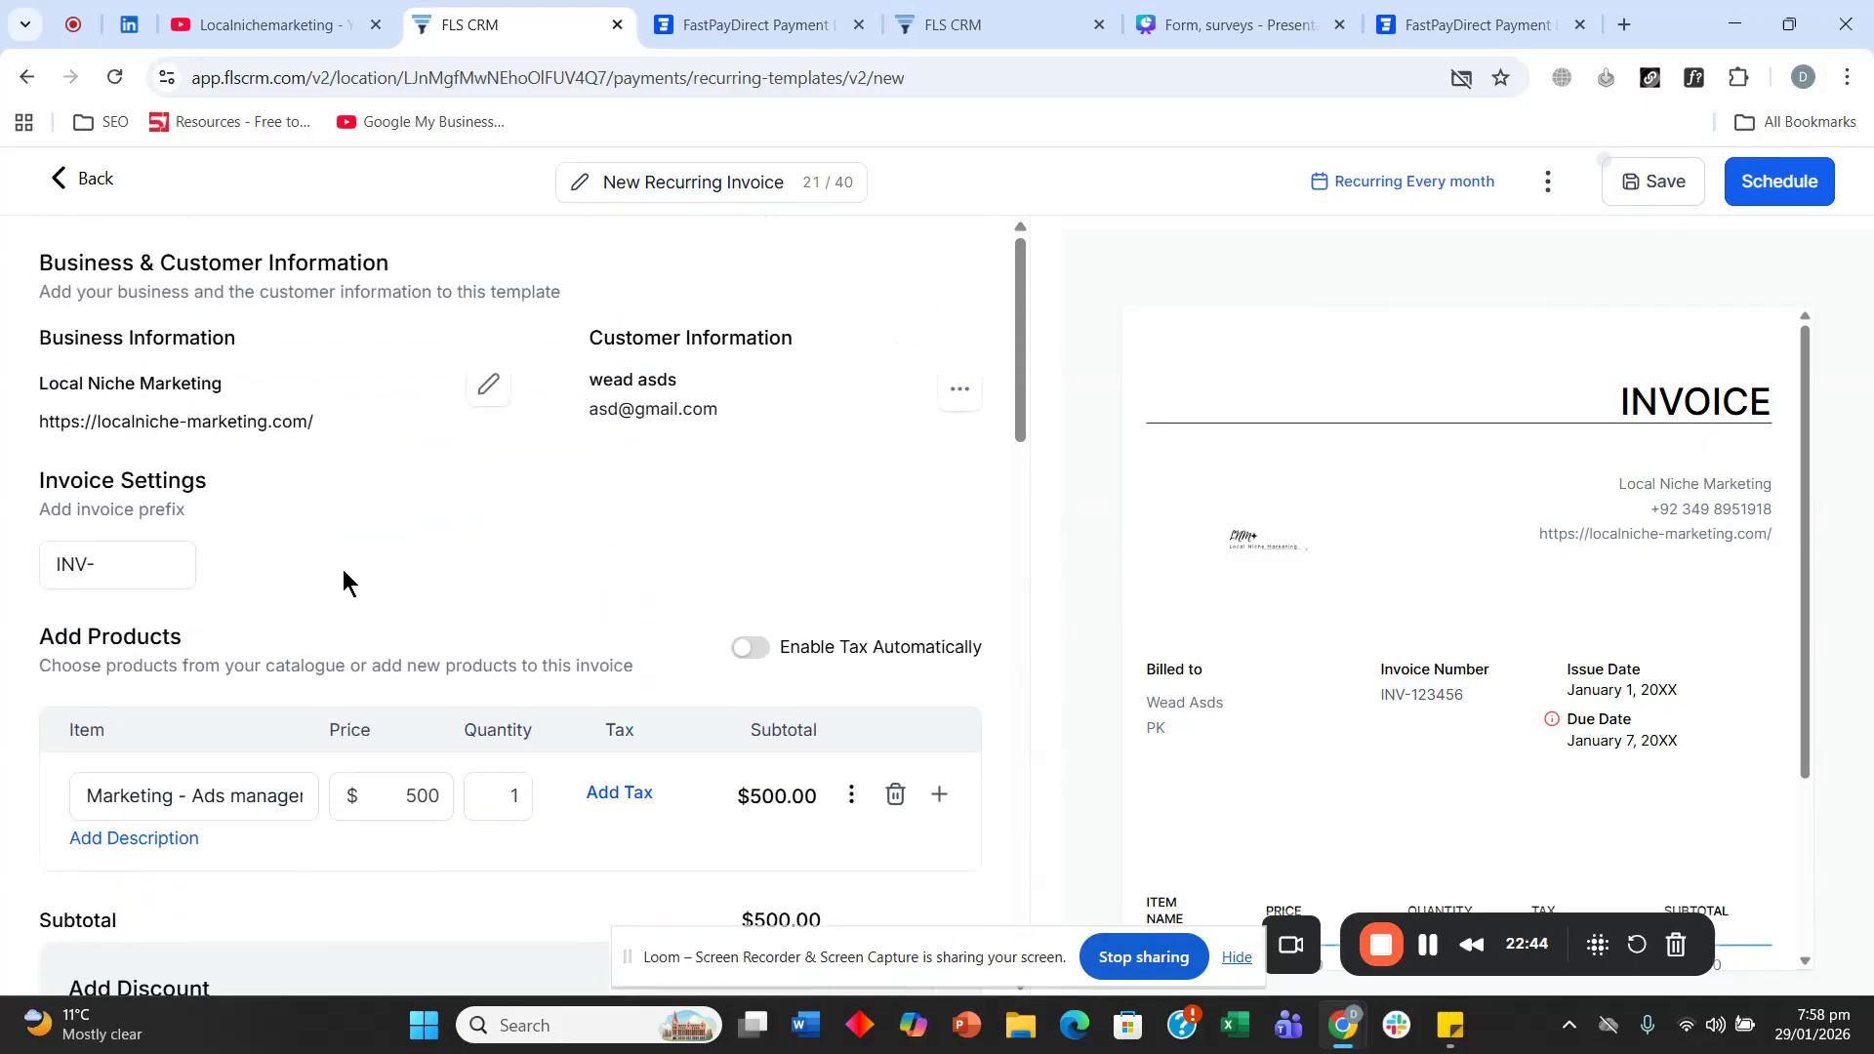
pyautogui.click(1801, 206)
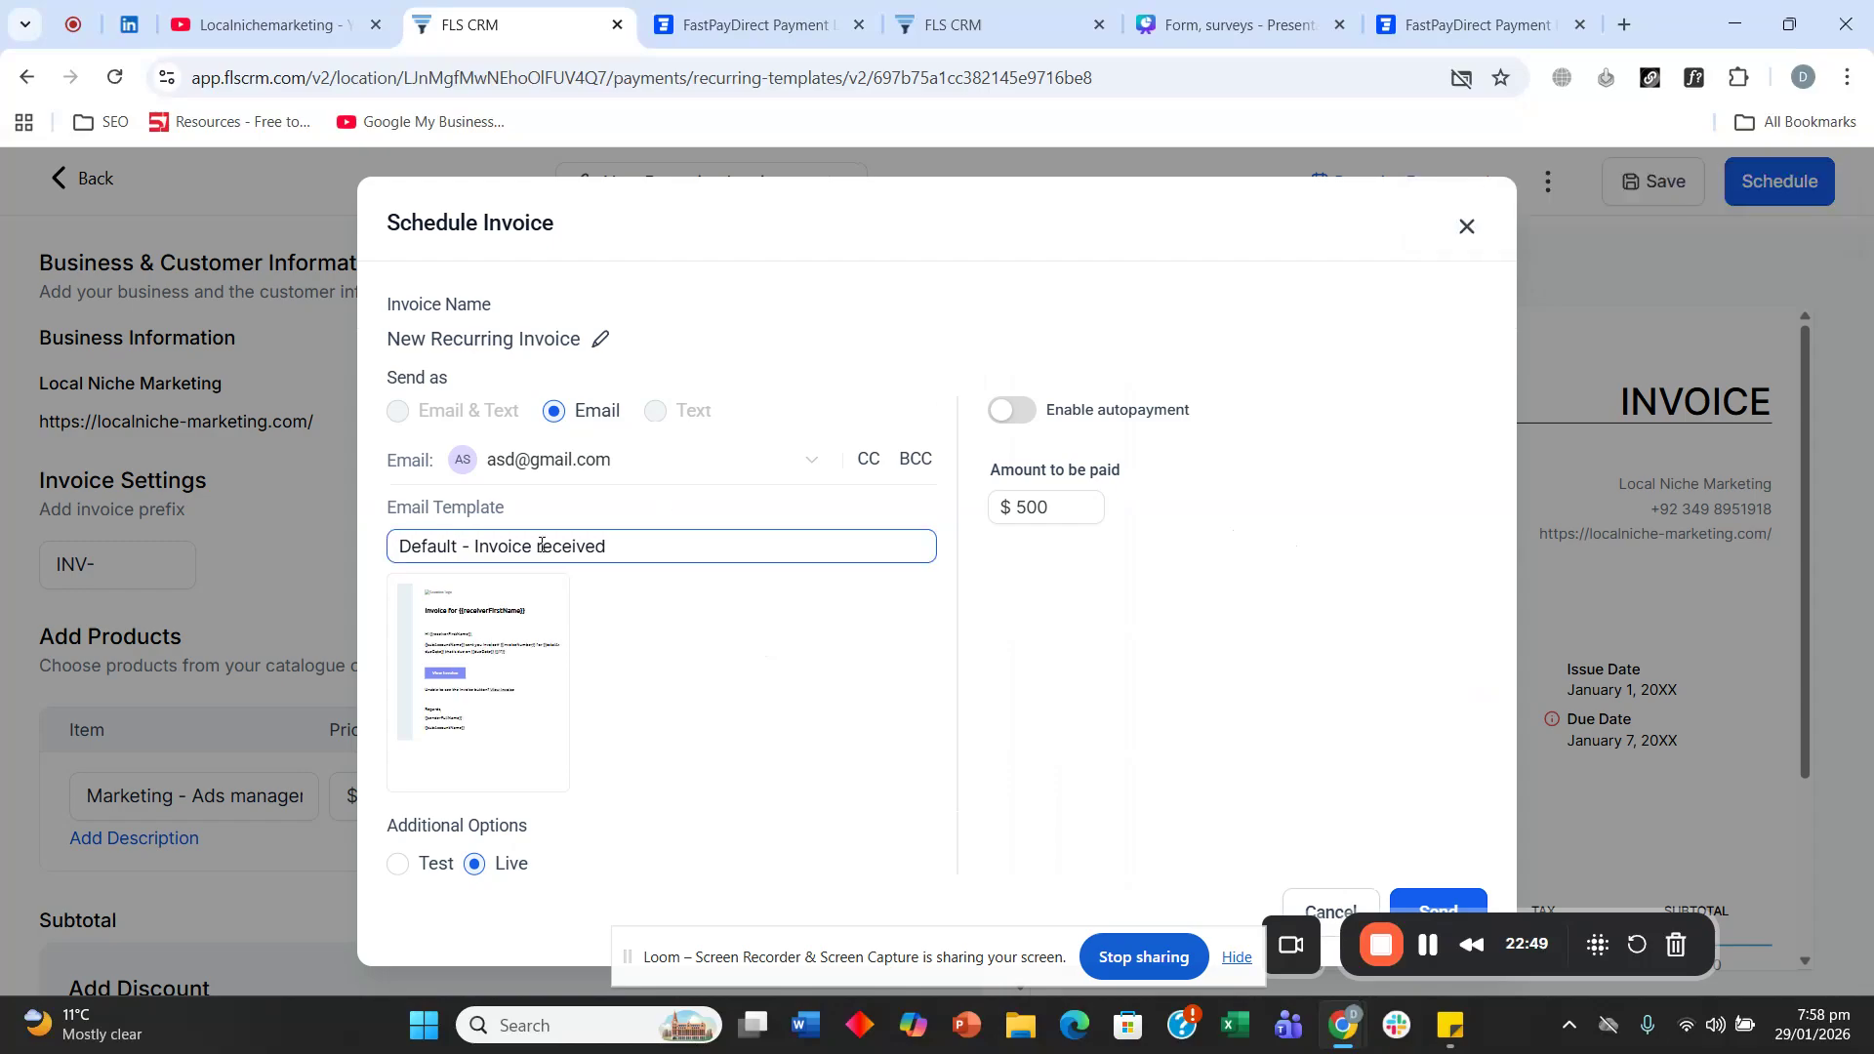
pyautogui.click(600, 340)
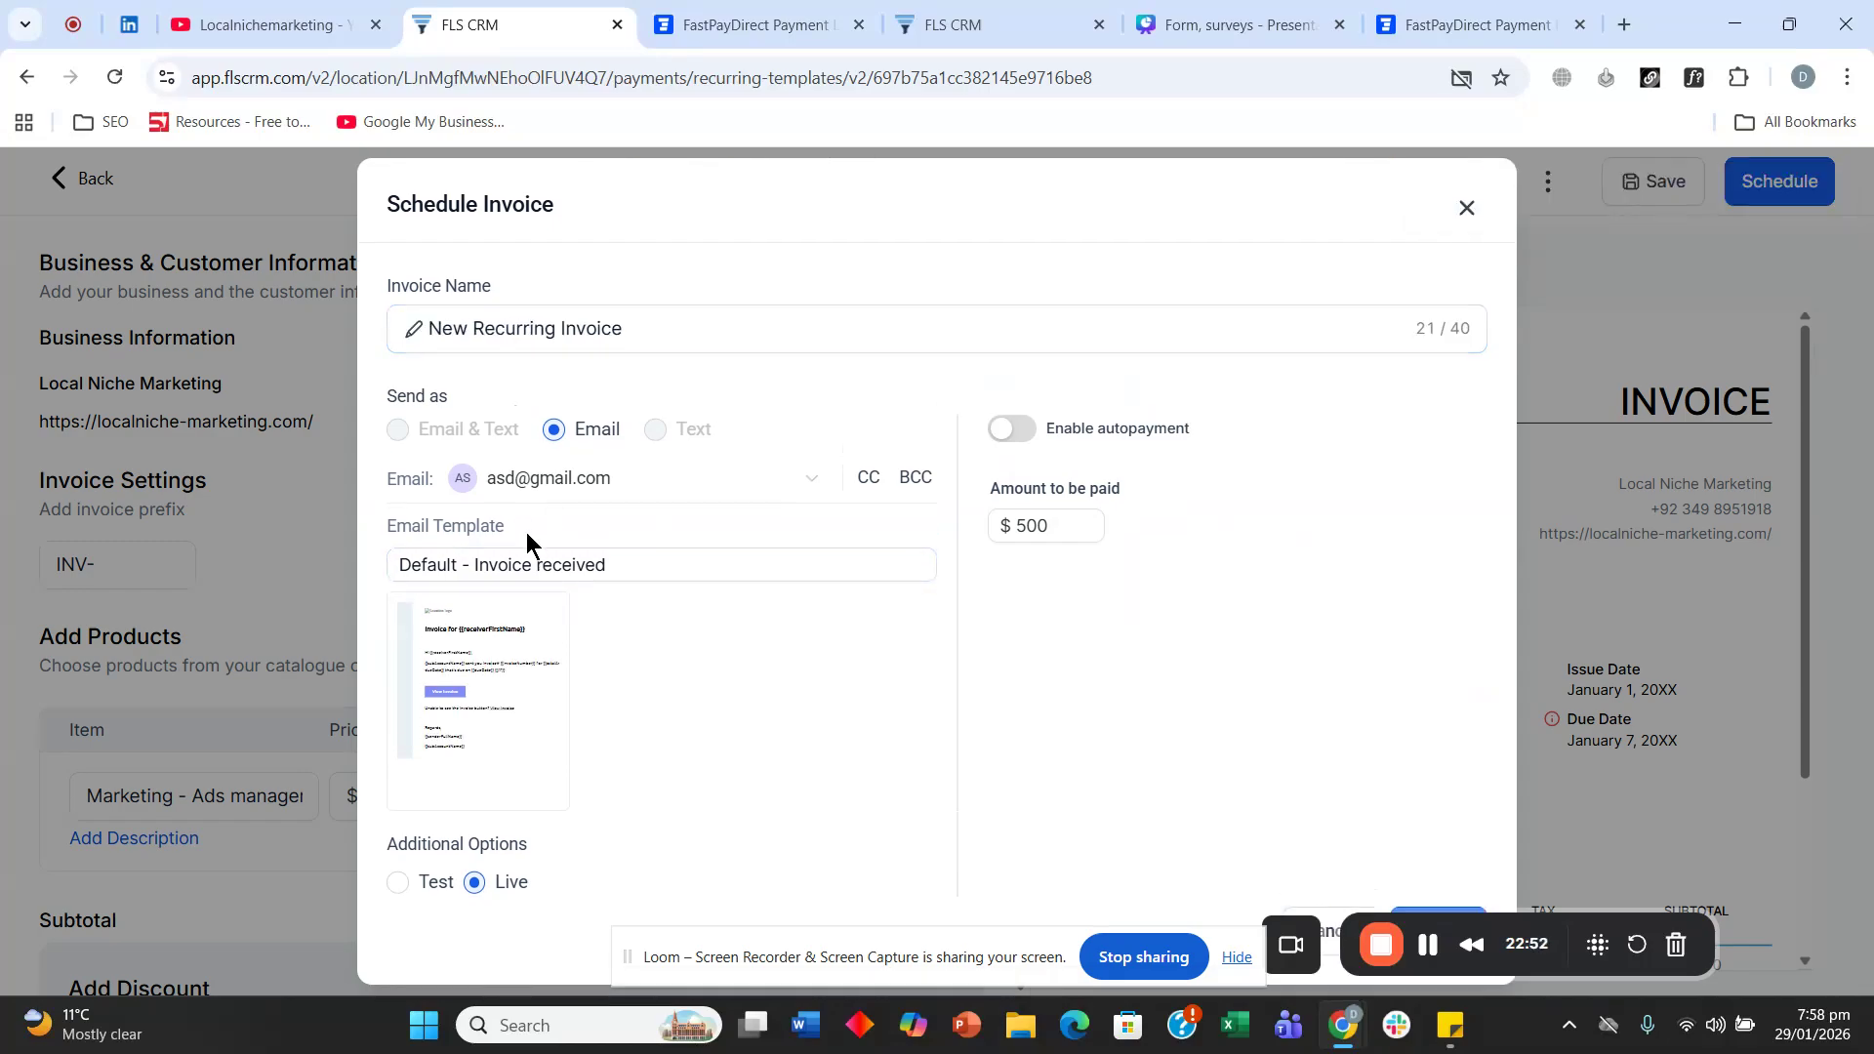
pyautogui.click(399, 883)
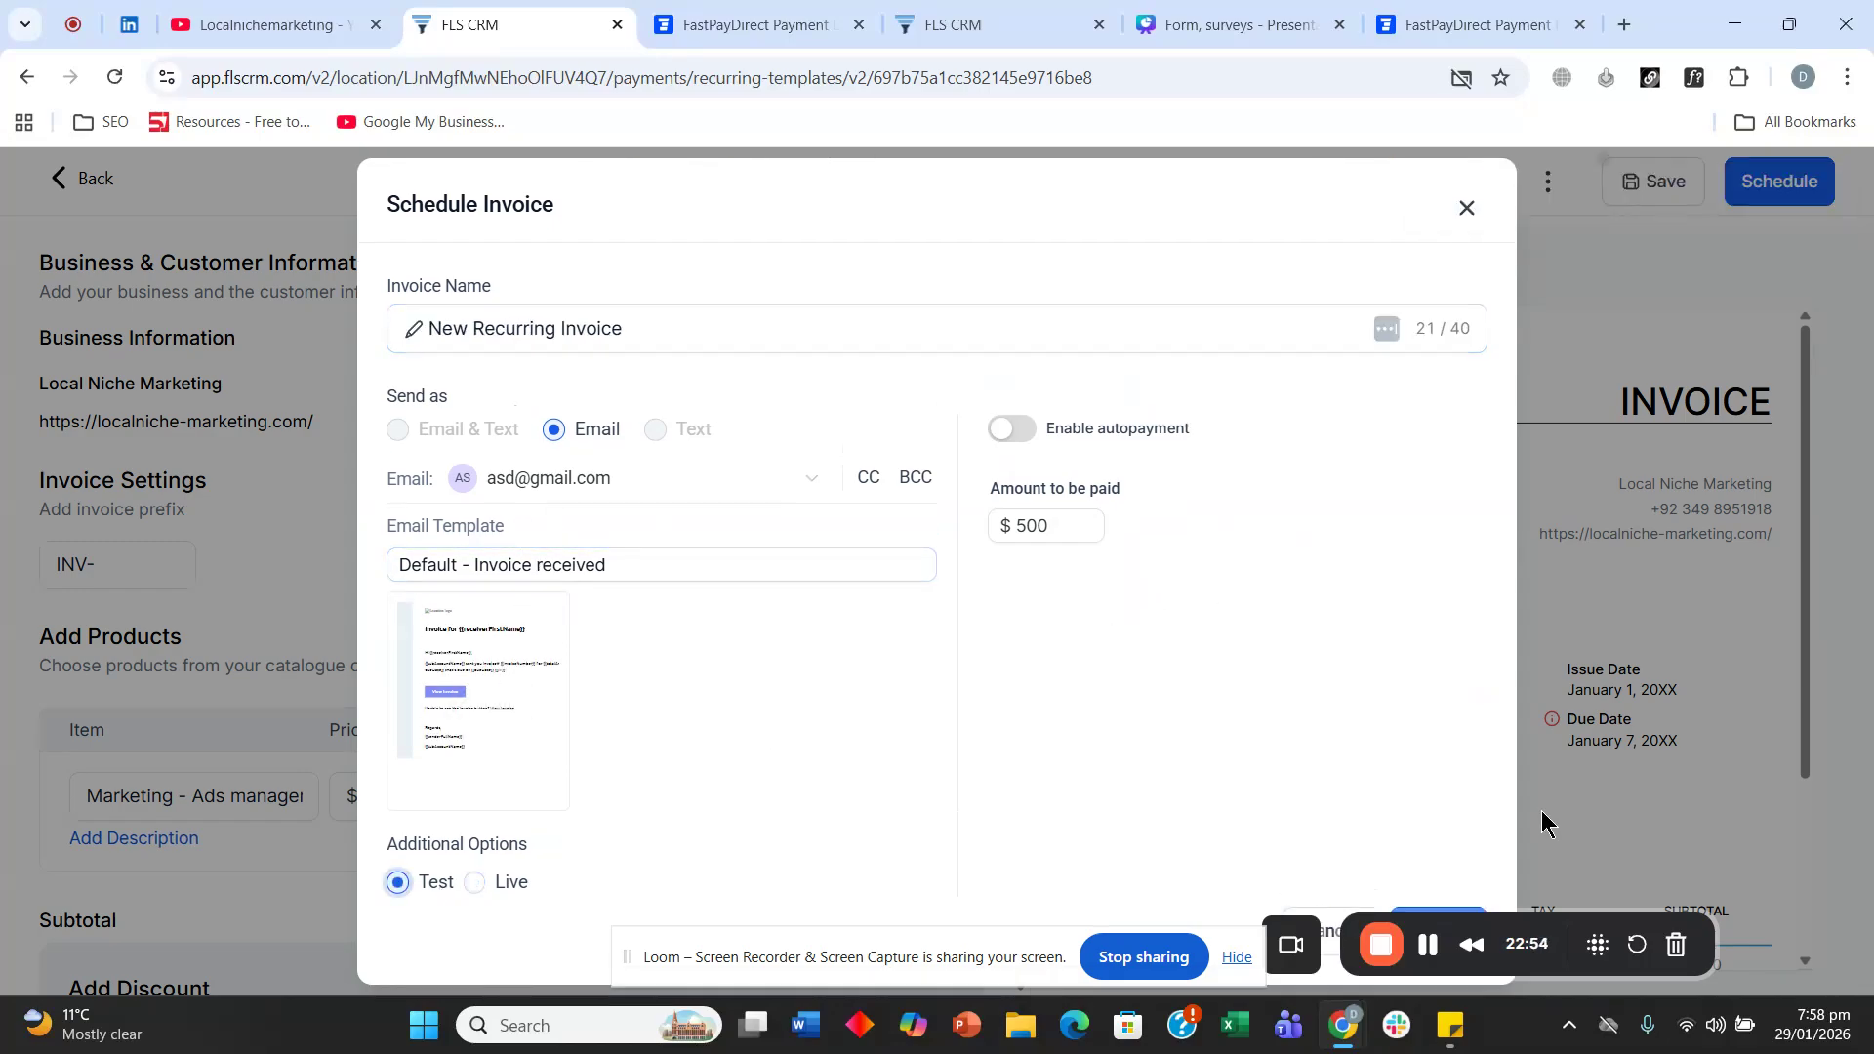
pyautogui.click(1445, 915)
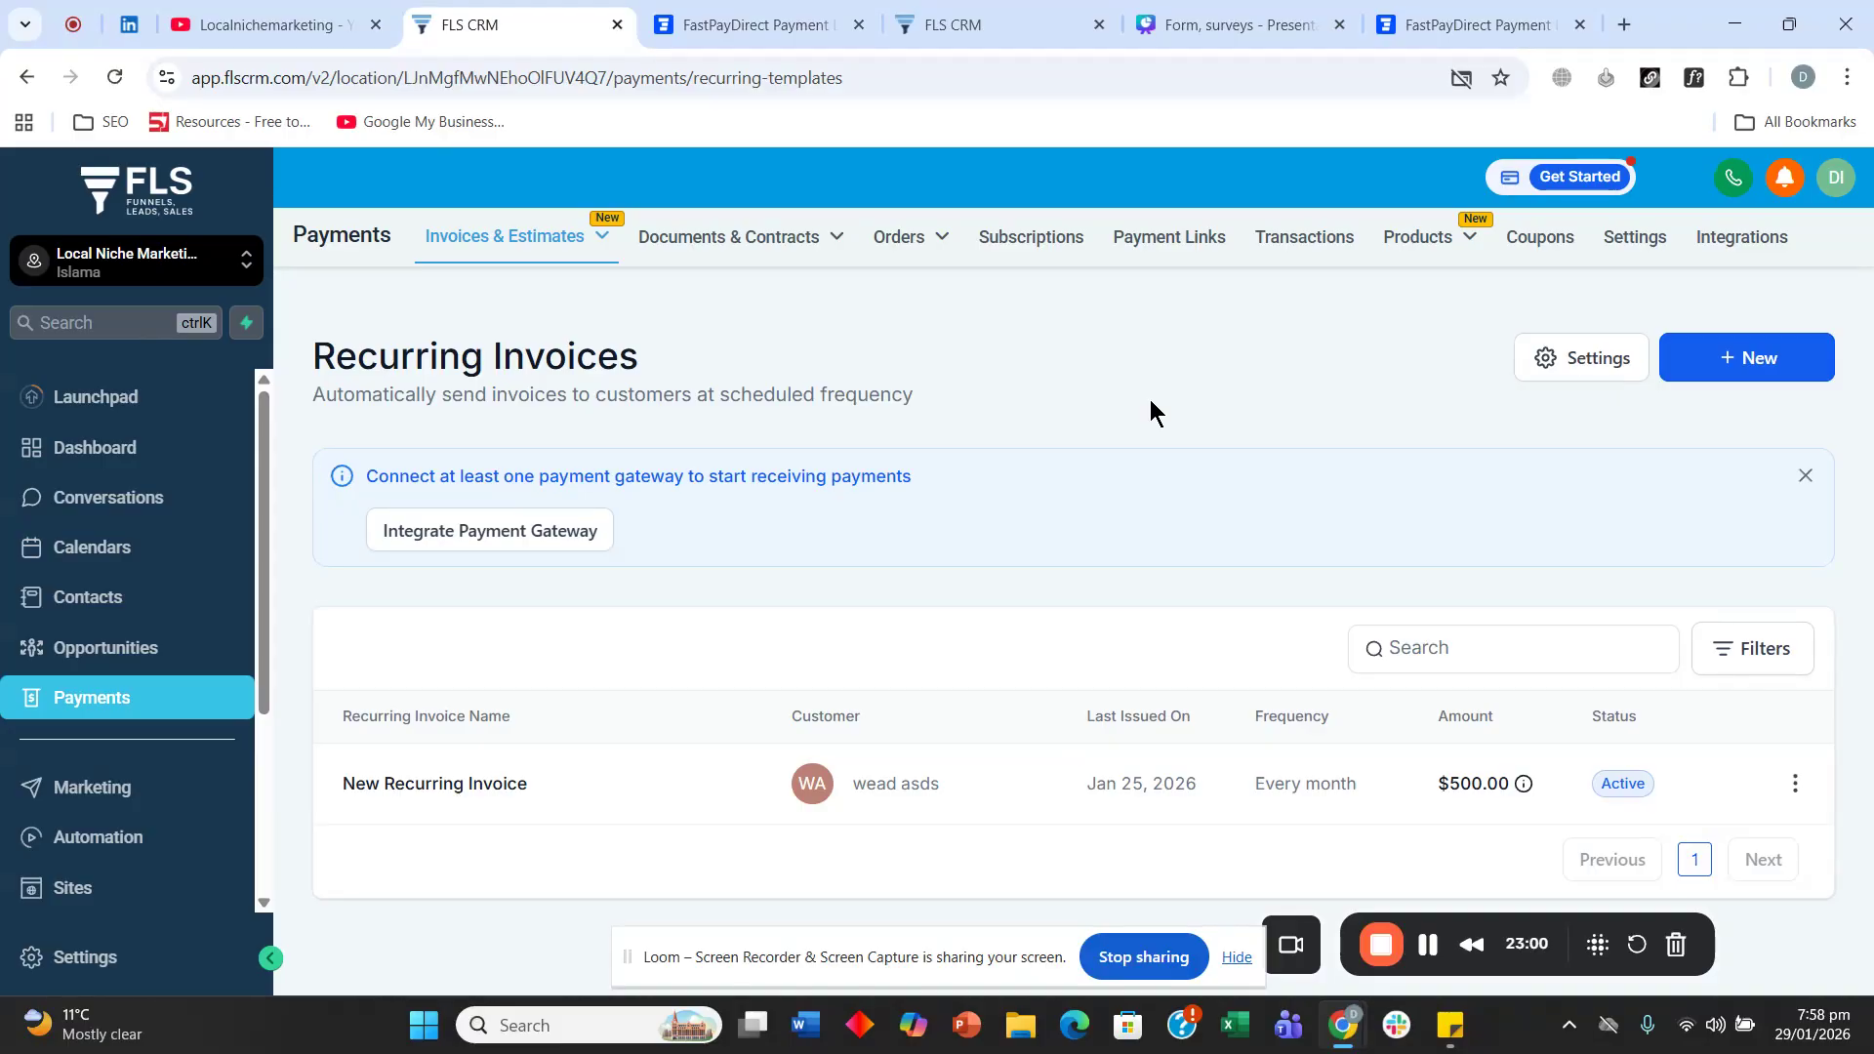
# Open the list of all invoices and check the new recurring invoice's entry and the invoice totals.
pyautogui.moveTo(619, 265)
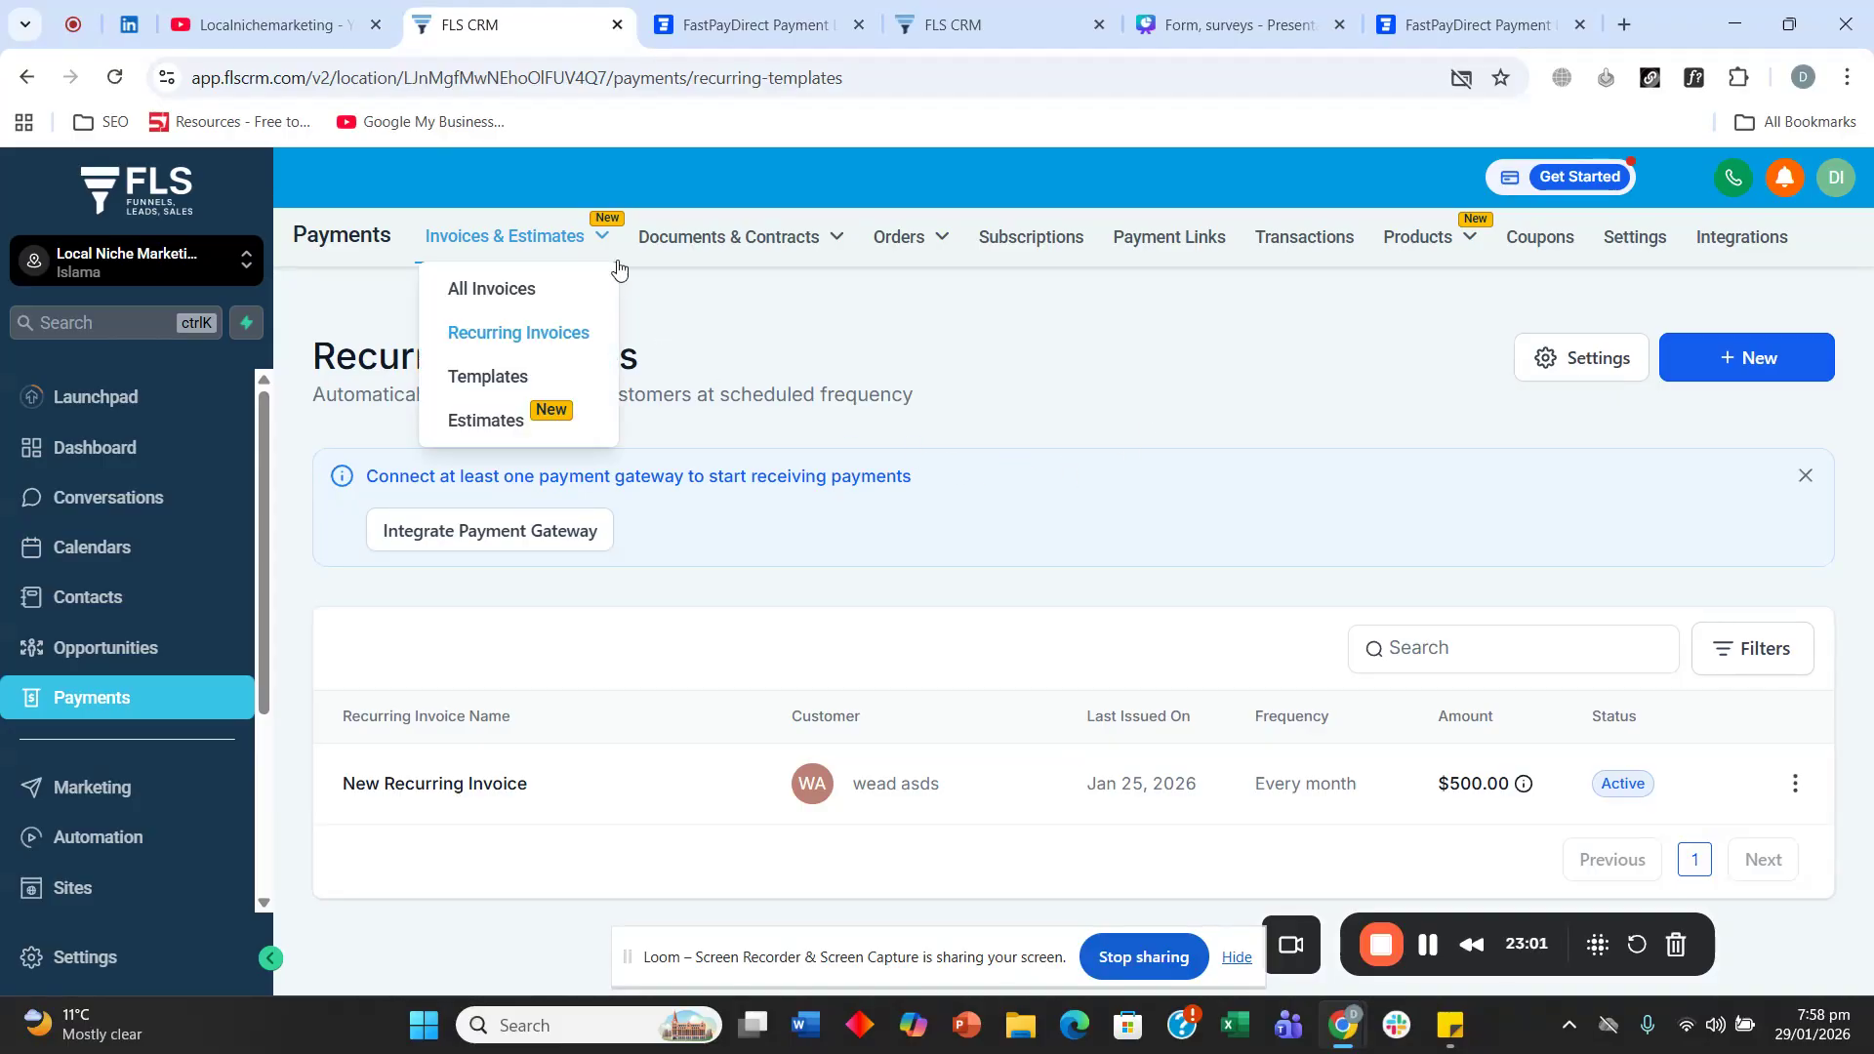
pyautogui.click(543, 306)
pyautogui.scroll(-2, 988, 396)
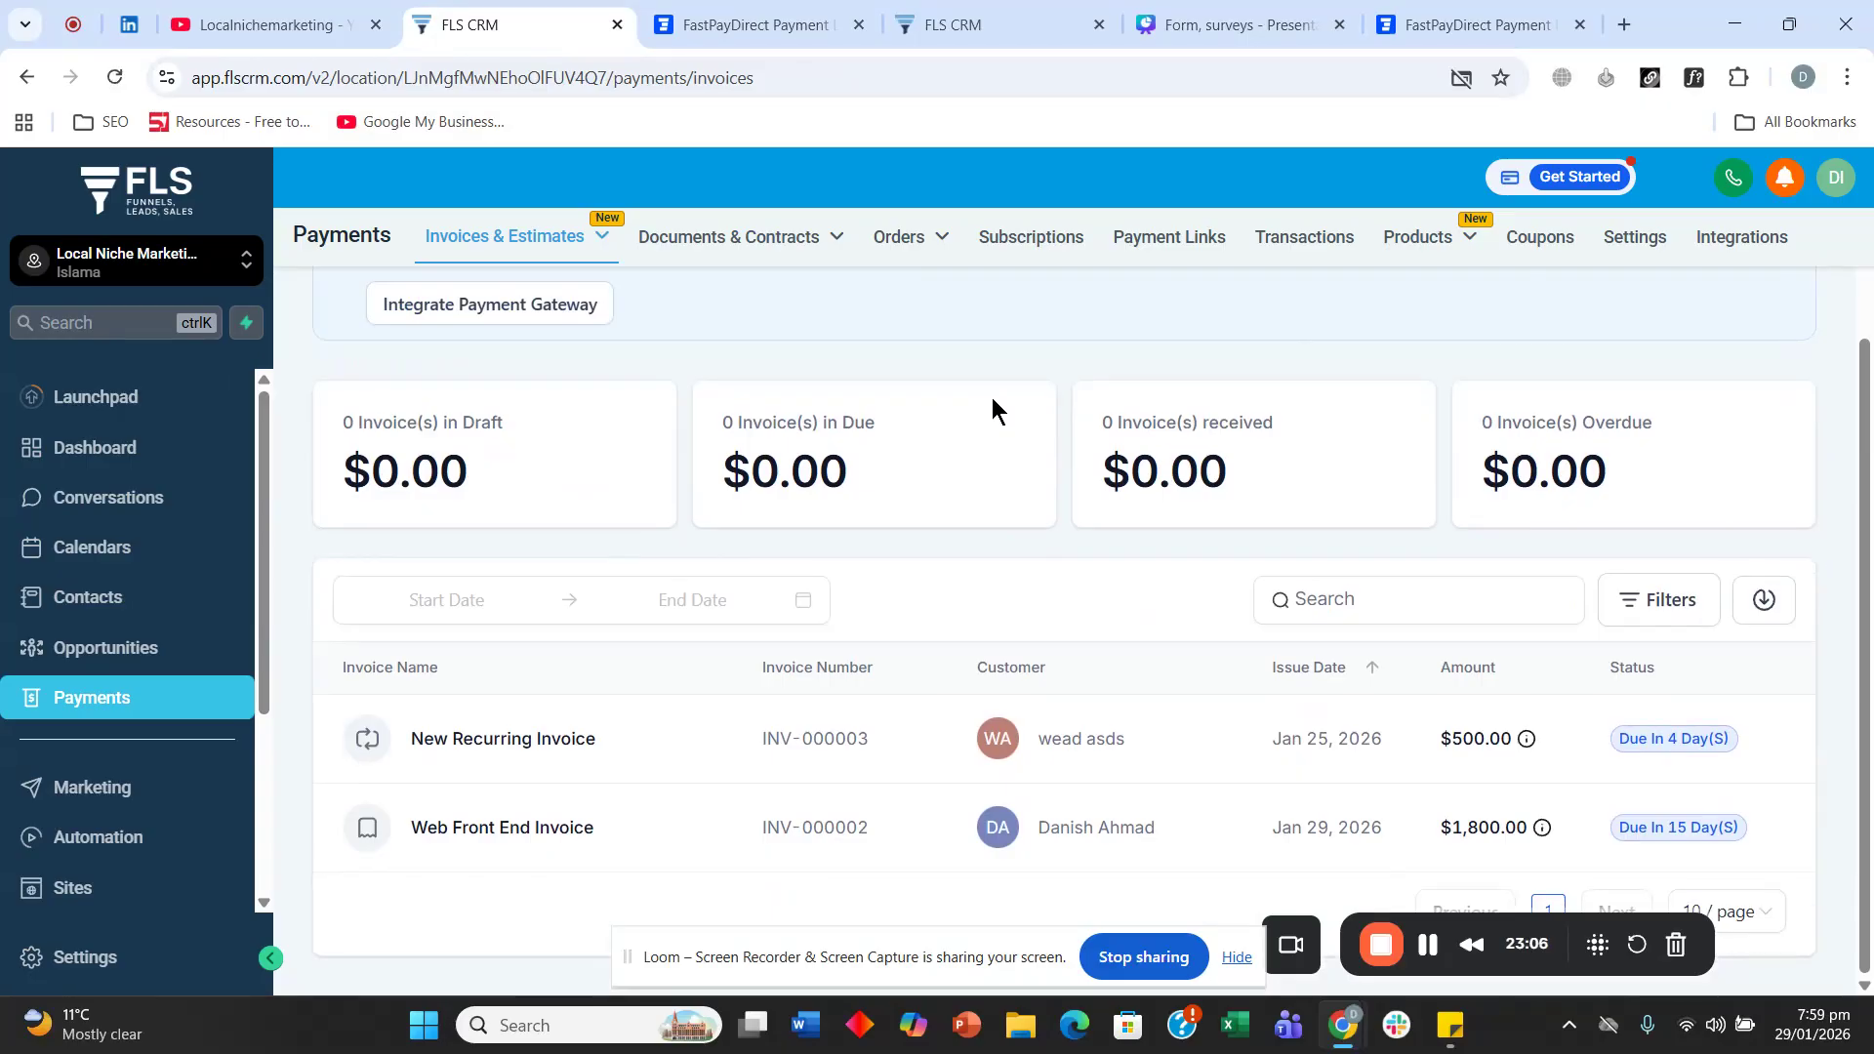
pyautogui.scroll(3, 992, 396)
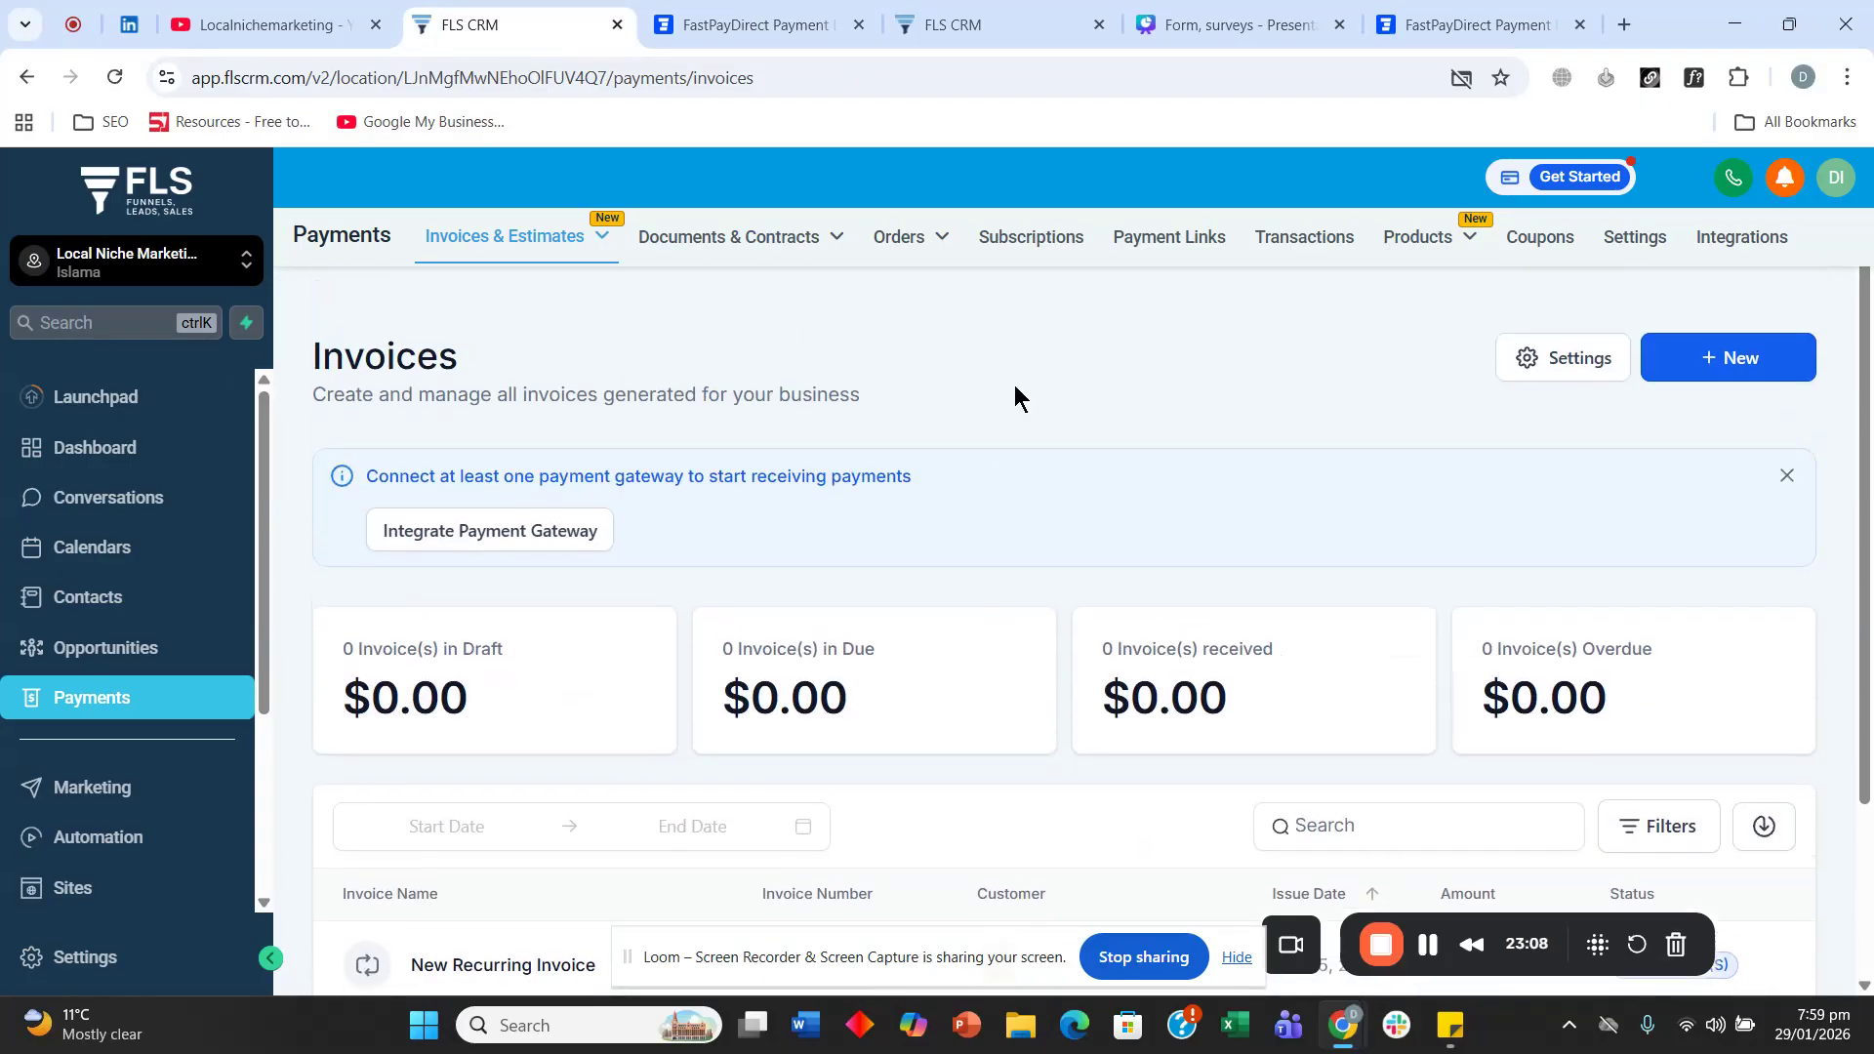